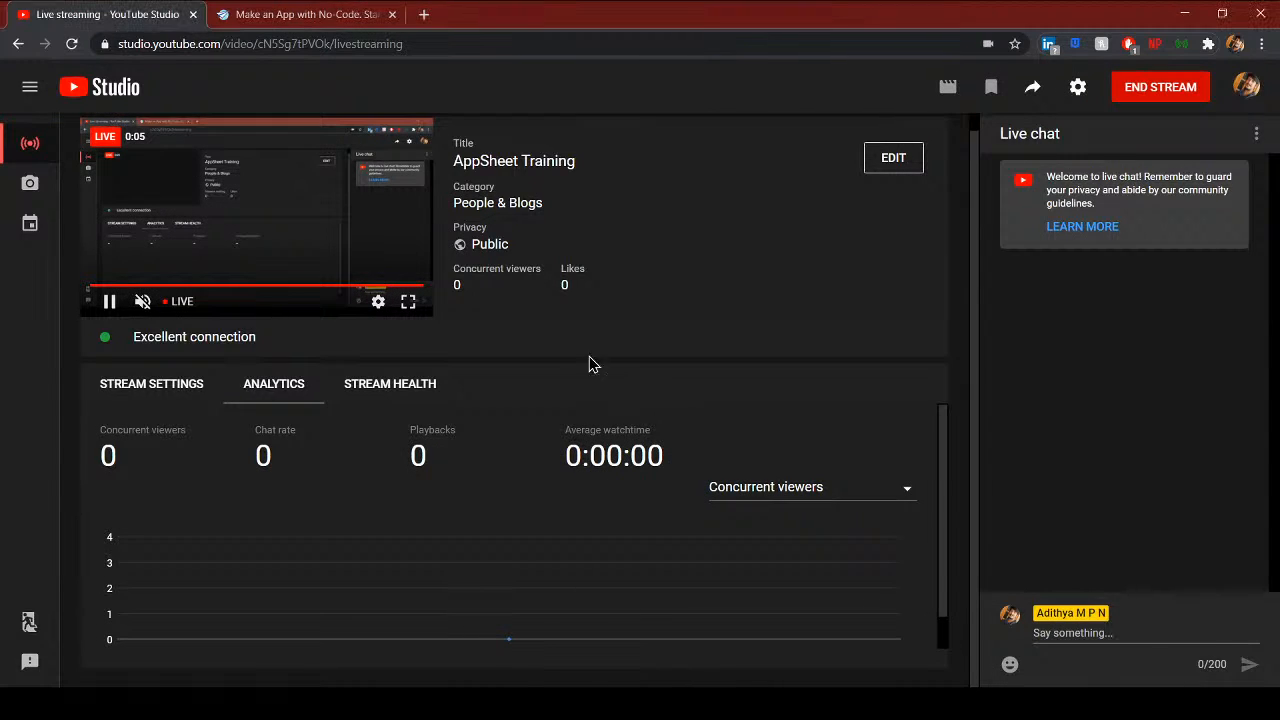
- Switch to the AppSheet website tab
click(337, 12)
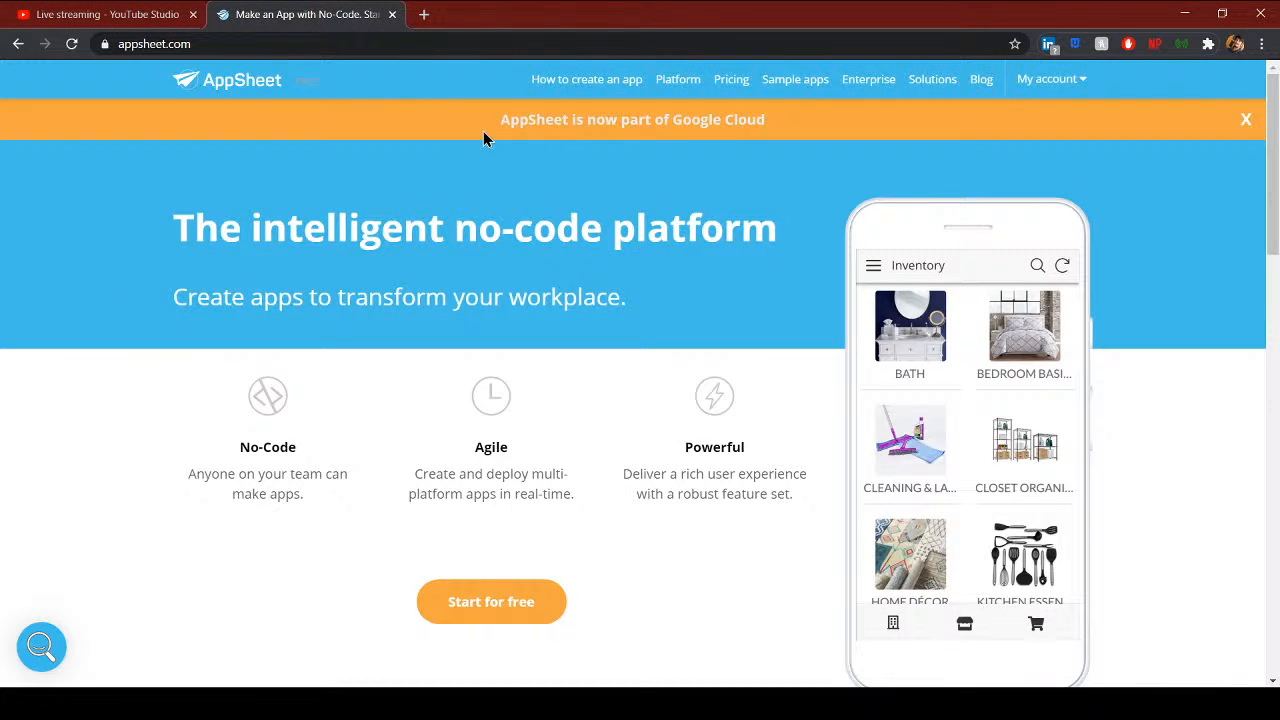
- Load appsheet.com in a new browser tab
click(425, 15)
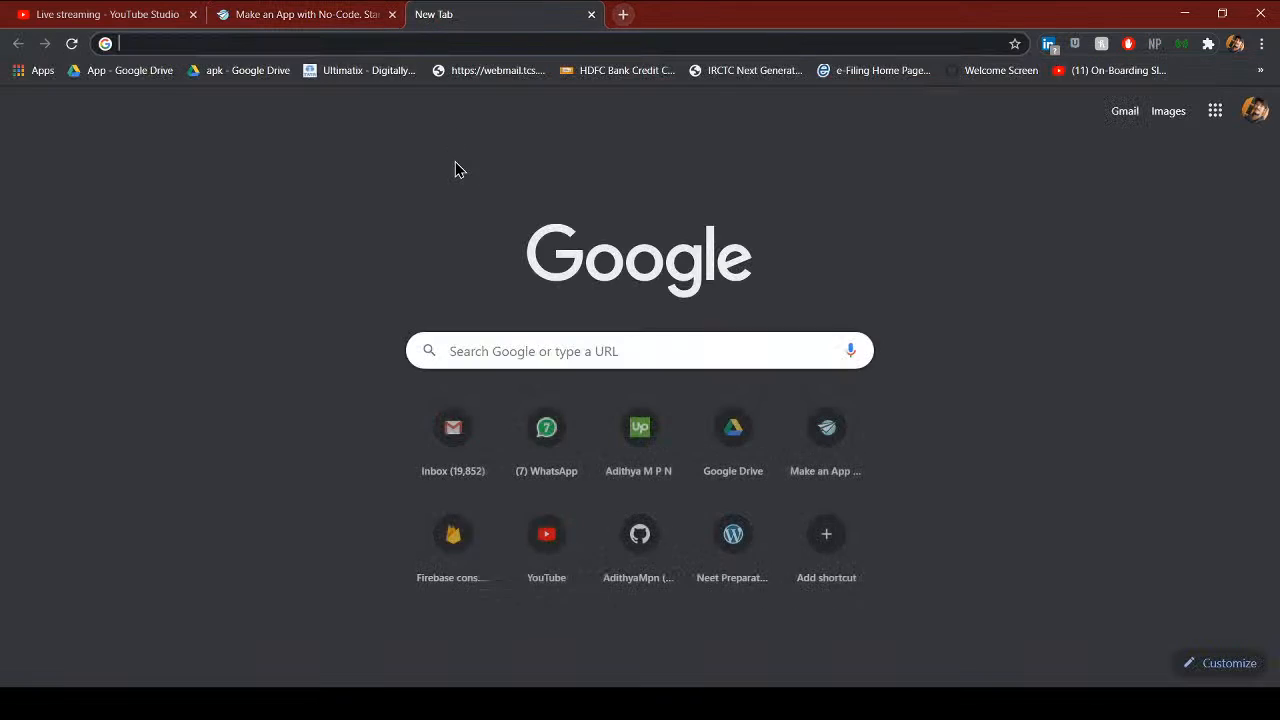
text(appsheet.c)
key(BackSpace)
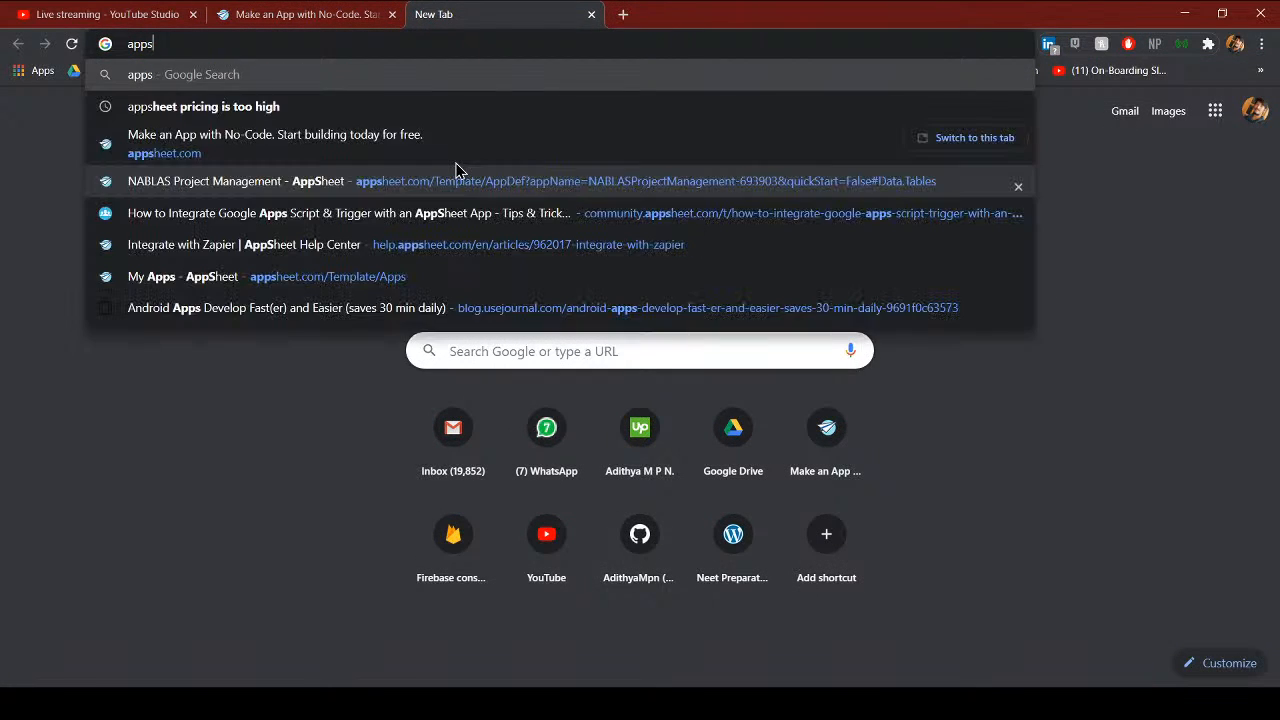
text(heet.com)
key(Return)
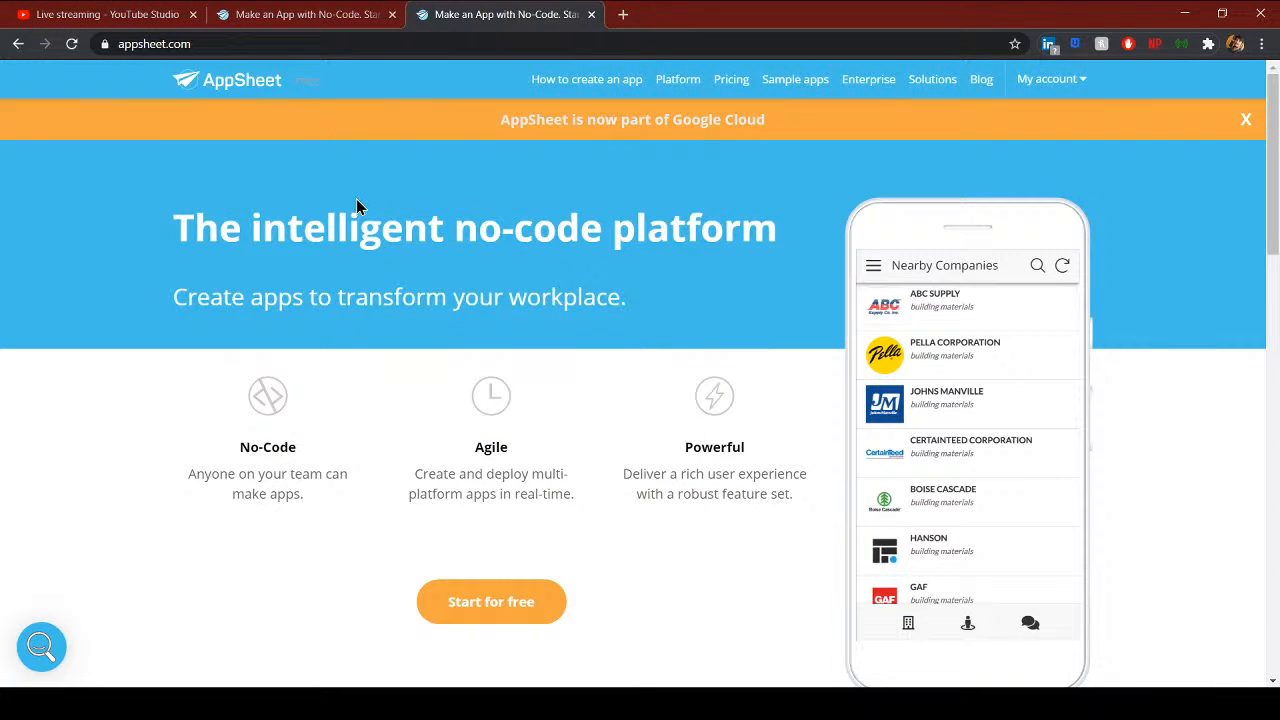
- Trim .com from the address bar and highlight the homepage headline and subheading
drag(190, 44, 162, 44)
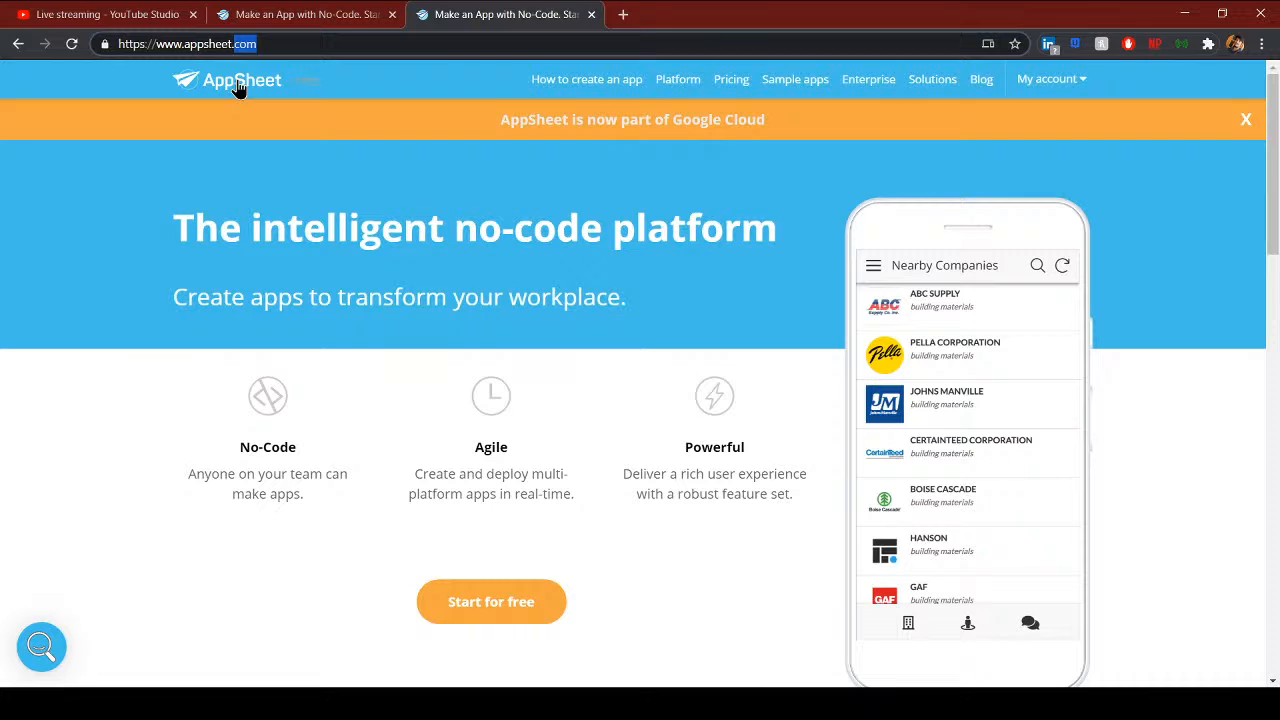
key(BackSpace)
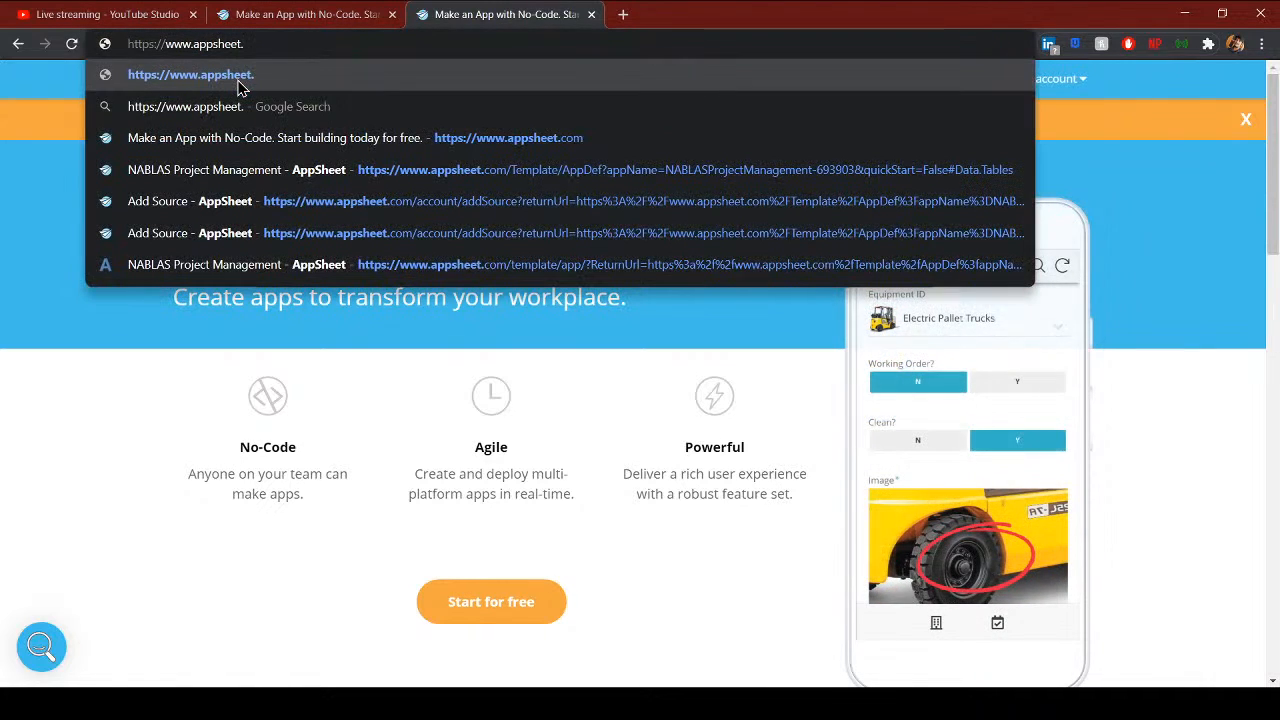
click(55, 562)
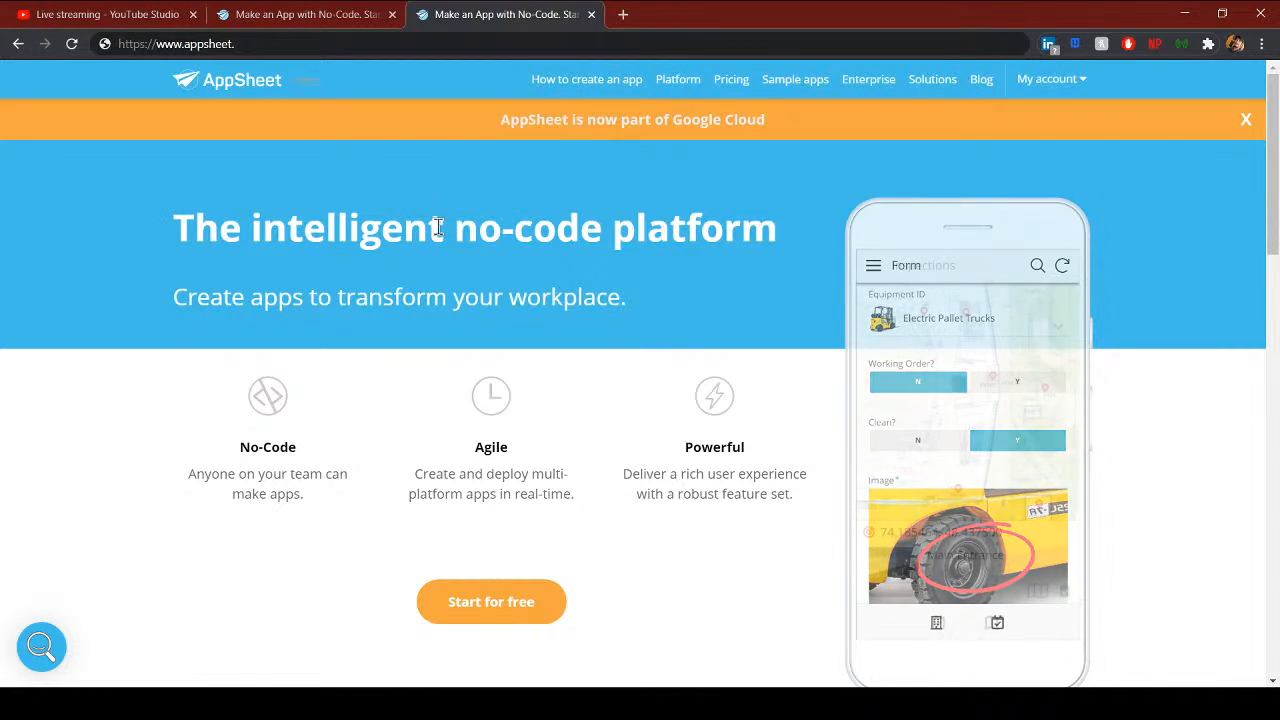
mouse_move(478, 230)
mouse_down()
mouse_move(686, 264)
mouse_move(500, 232)
mouse_up()
click(672, 310)
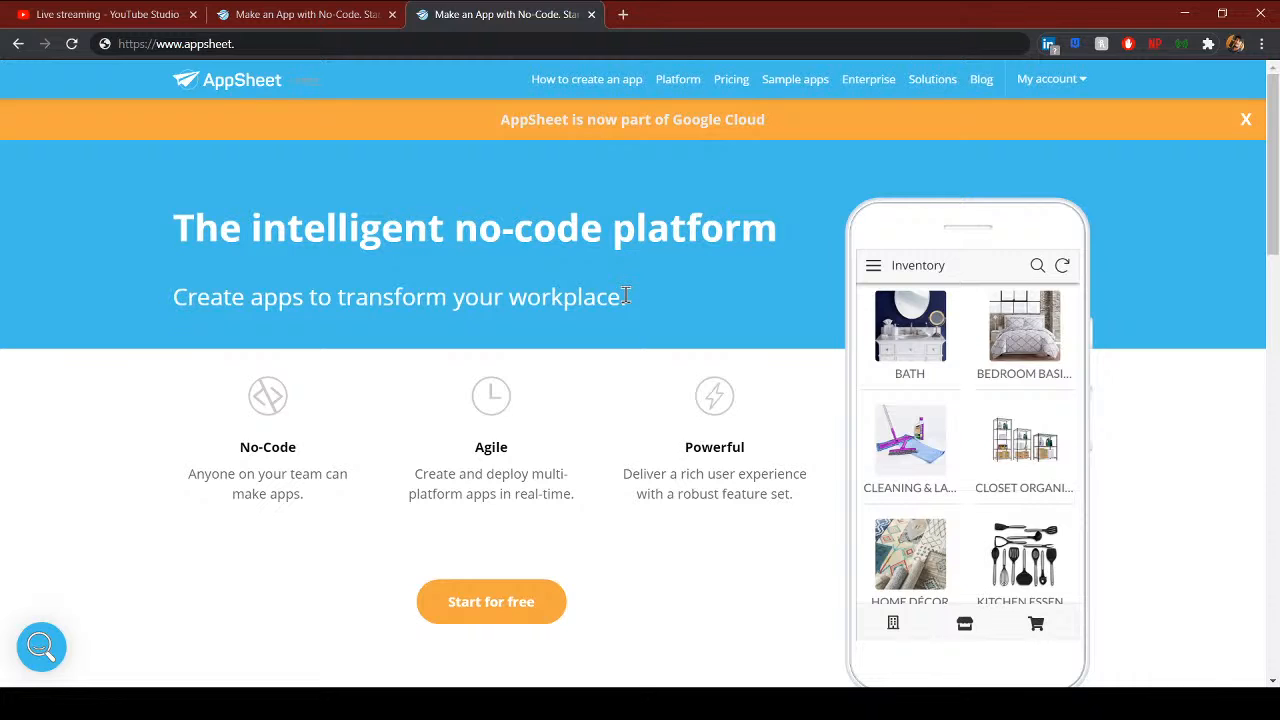
drag(629, 313, 287, 283)
click(280, 270)
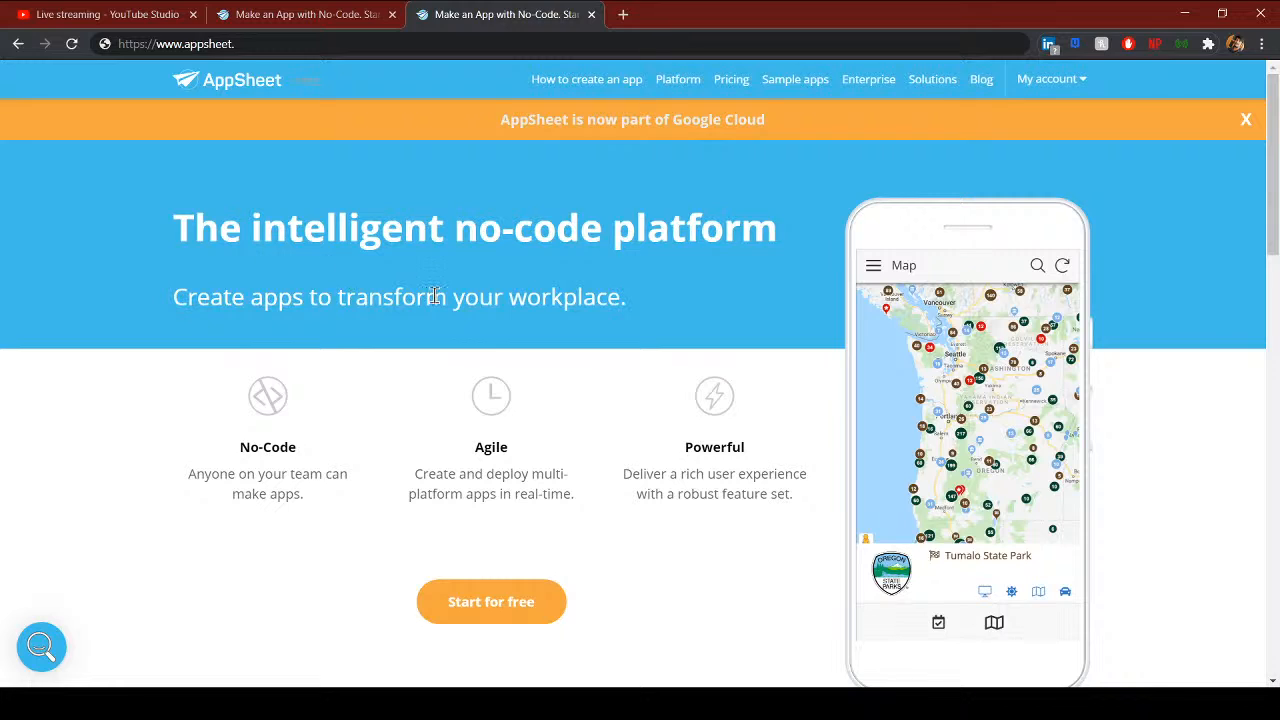
- Go to My apps, then reload the AppSheet homepage from the address bar
mouse_move(1057, 91)
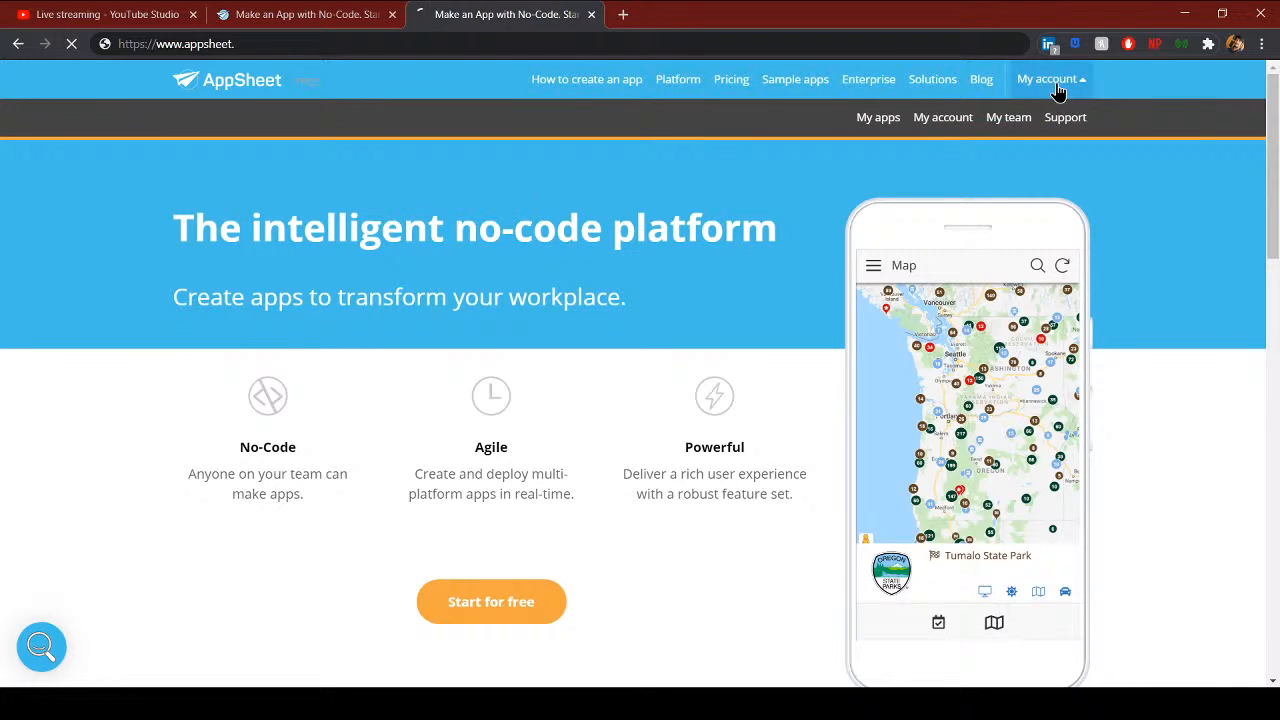
click(872, 122)
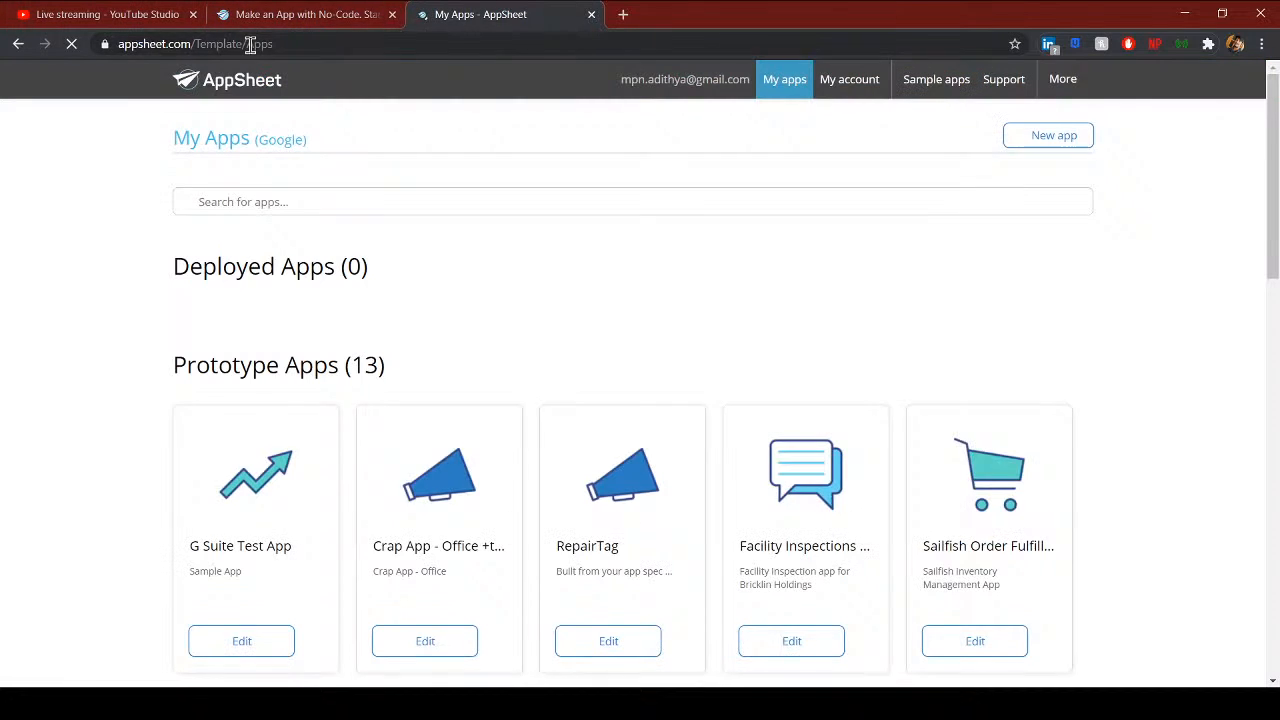
click(251, 44)
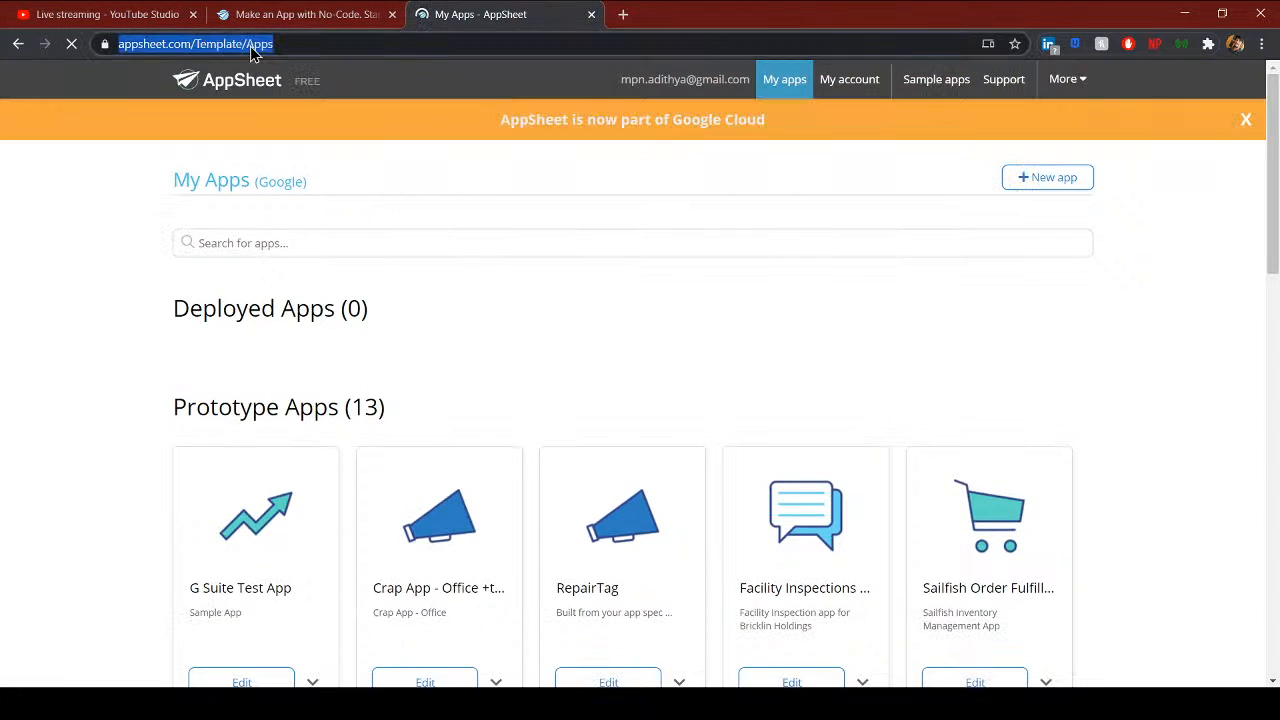
text(app)
key(Return)
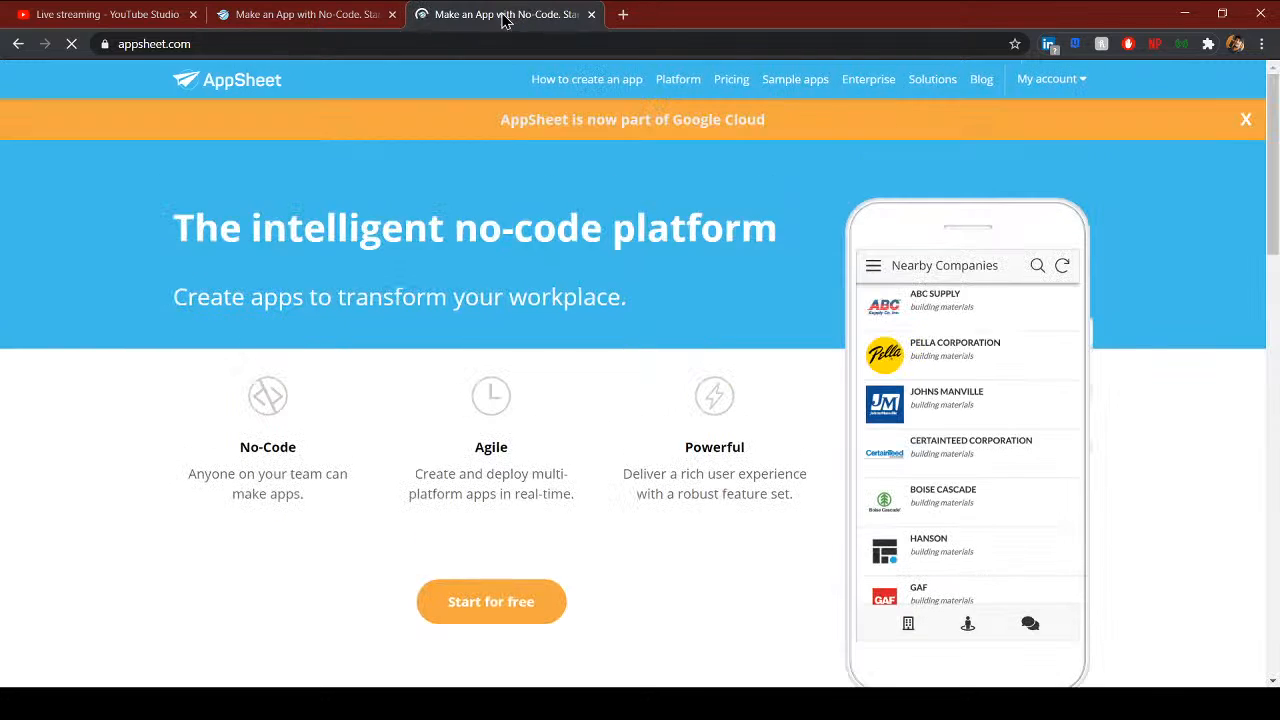
- Open My account > My apps and scroll through the 13 prototype app cards
mouse_move(1105, 78)
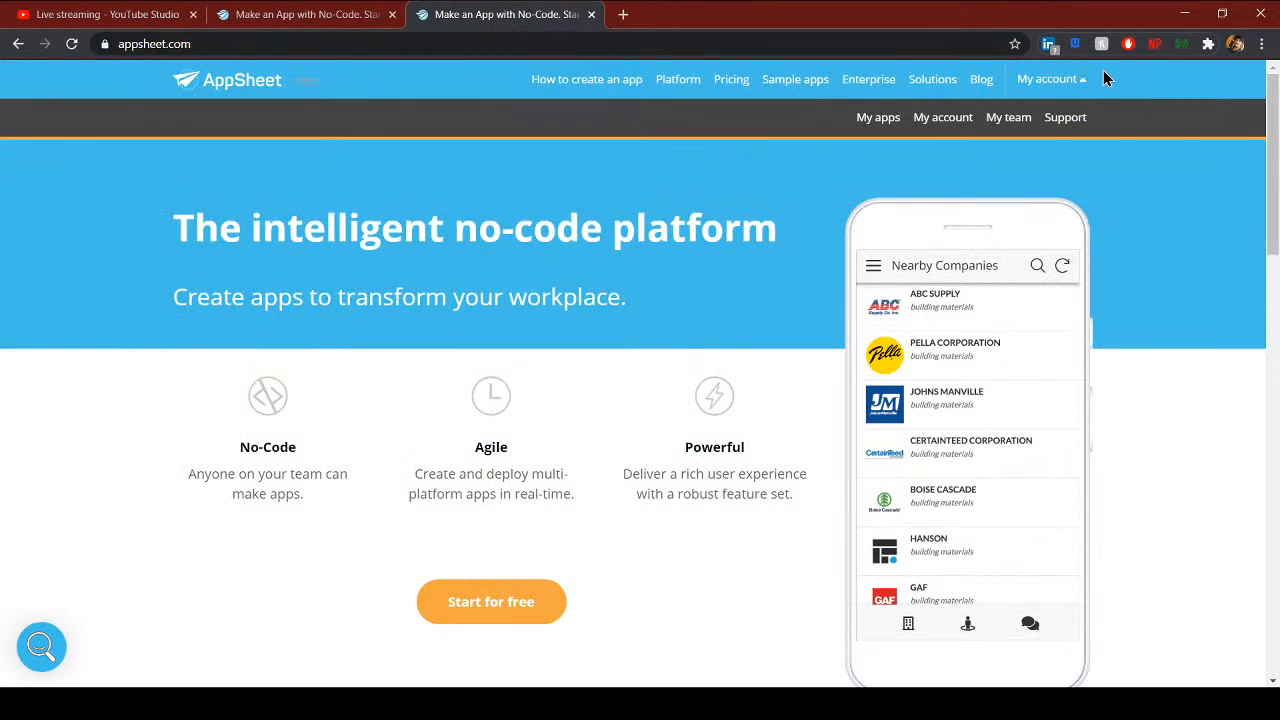
click(876, 124)
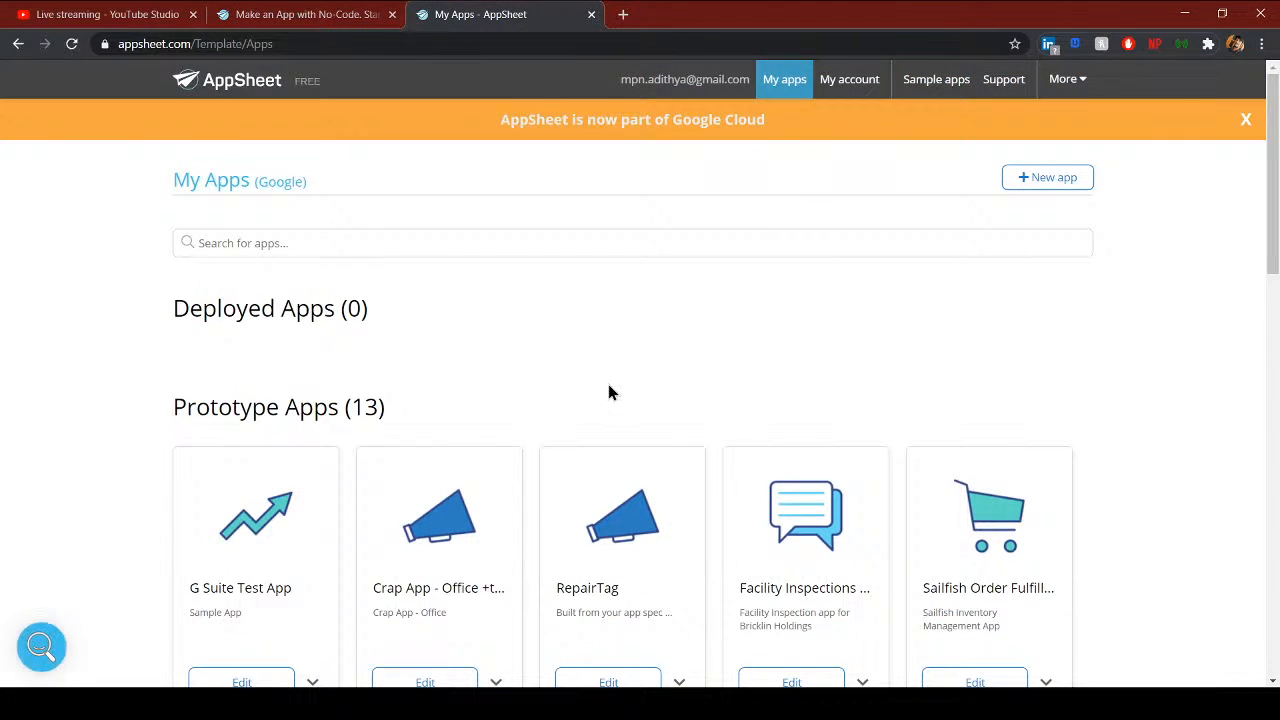
scroll(608, 388, down, 3)
scroll(643, 471, up, 3)
scroll(603, 423, down, 5)
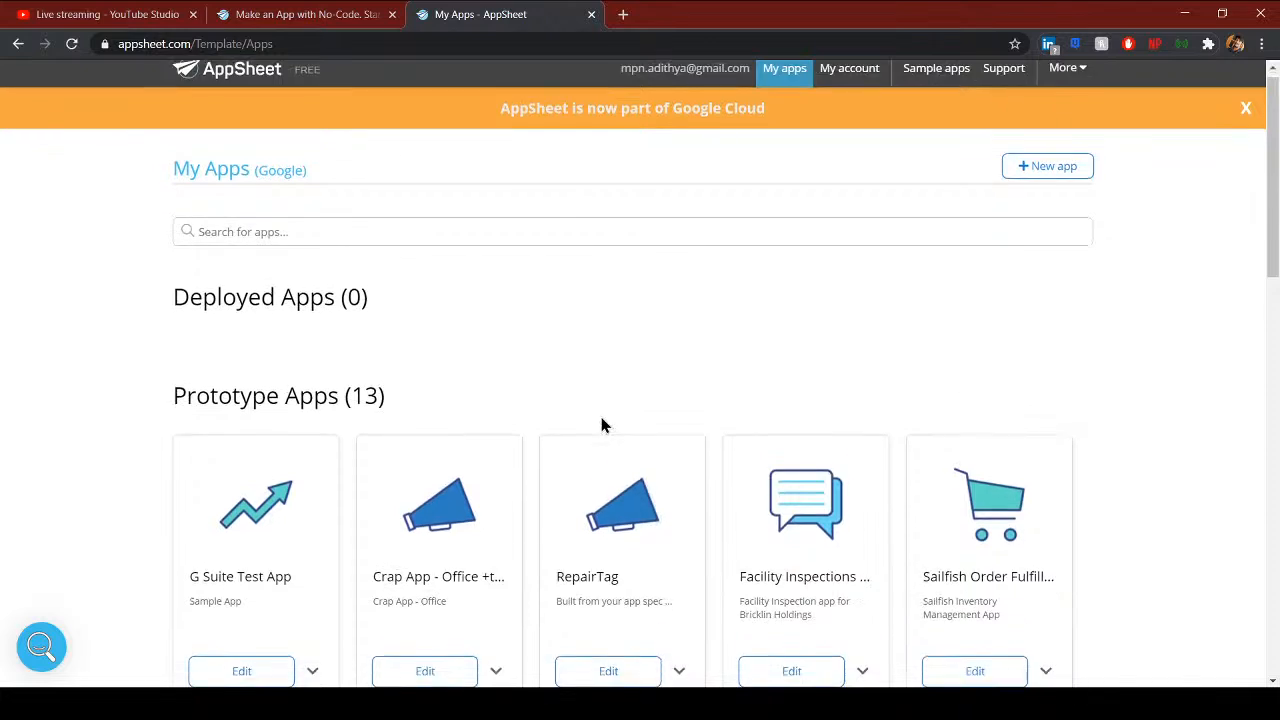
scroll(766, 565, down, 1)
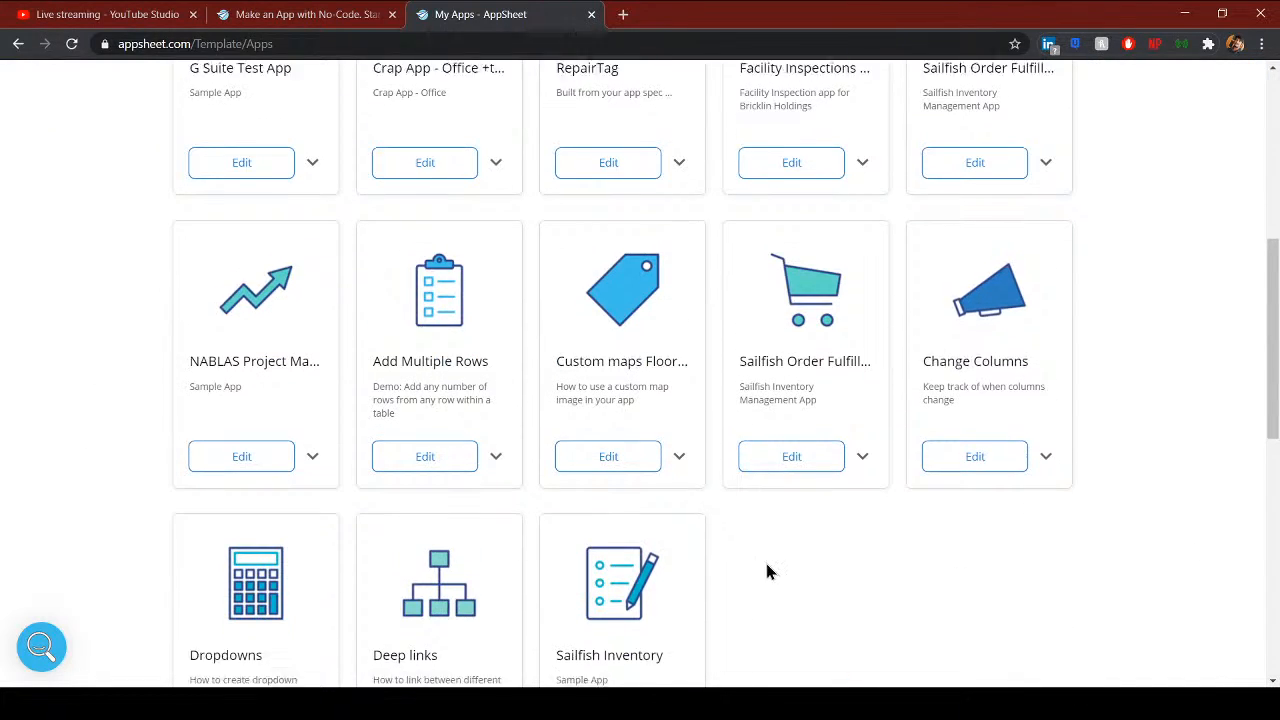
scroll(686, 280, up, 2)
scroll(574, 474, up, 3)
scroll(363, 480, down, 2)
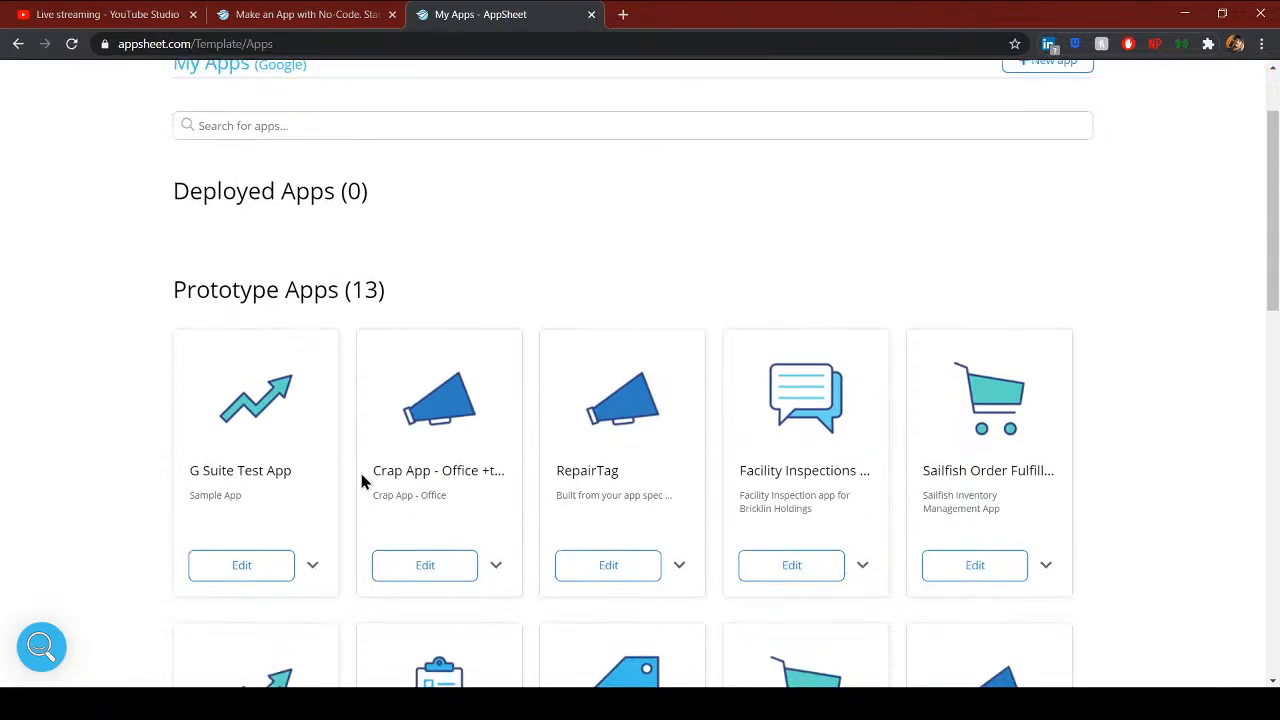
scroll(388, 491, down, 5)
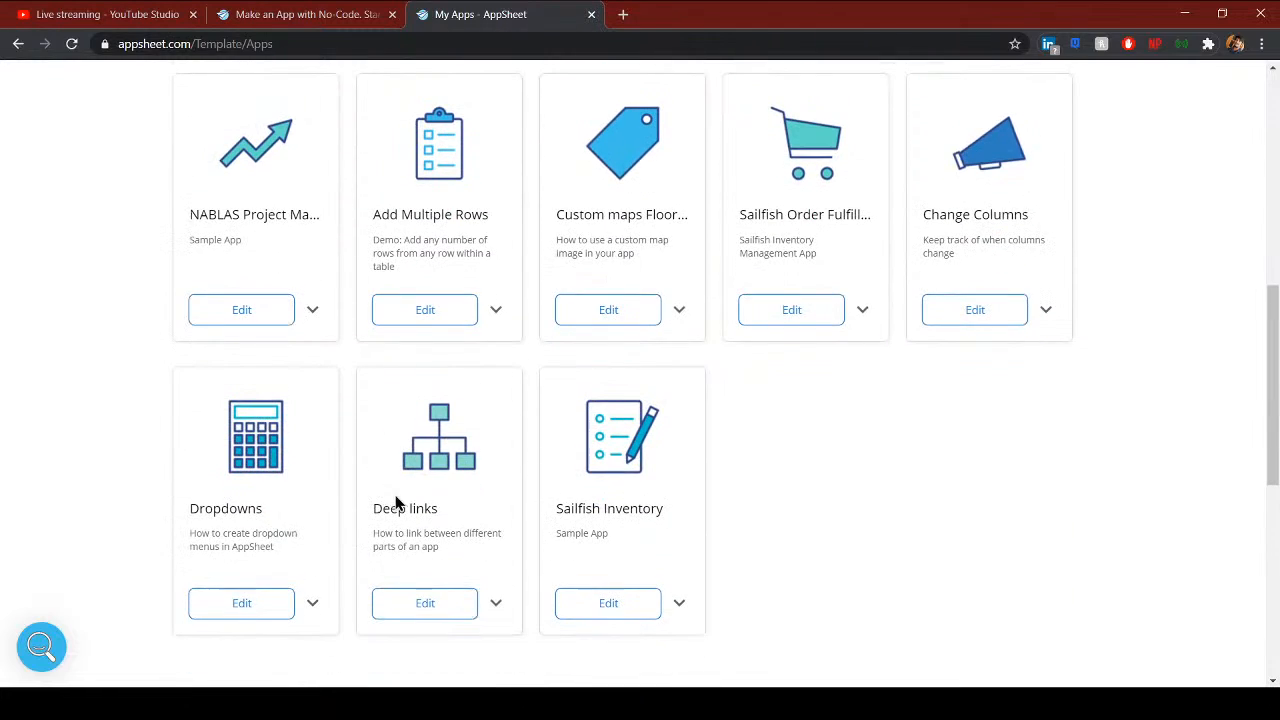
scroll(849, 529, up, 7)
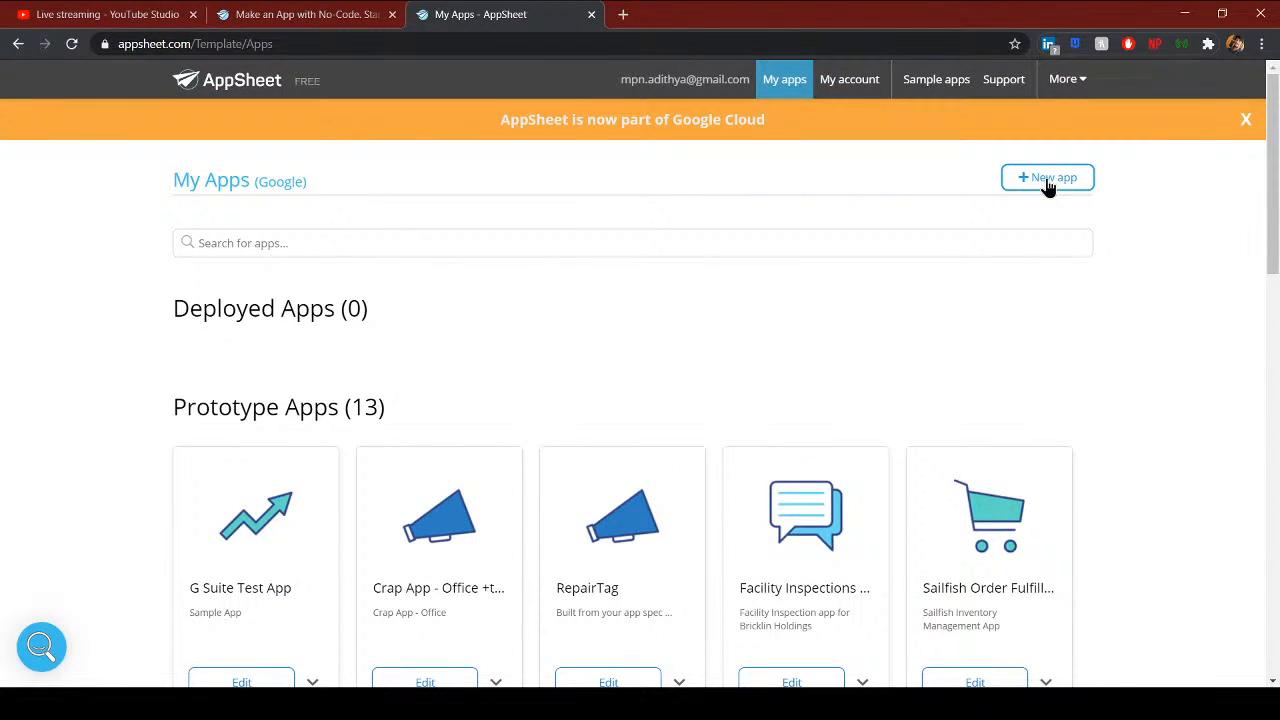
- Start a new app with the + New app button on My Apps
click(1047, 184)
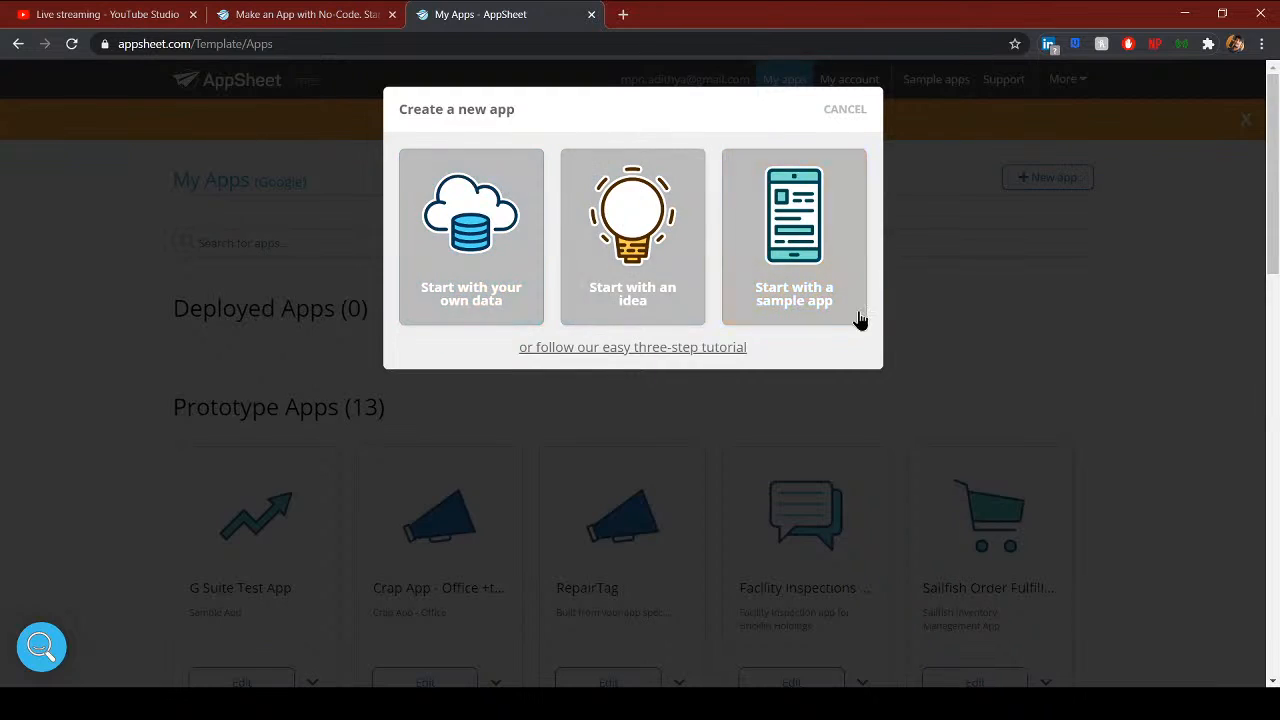
- Start from your own data, name the app Sample App, category Inventory Management, then continue
click(479, 310)
drag(467, 222, 365, 224)
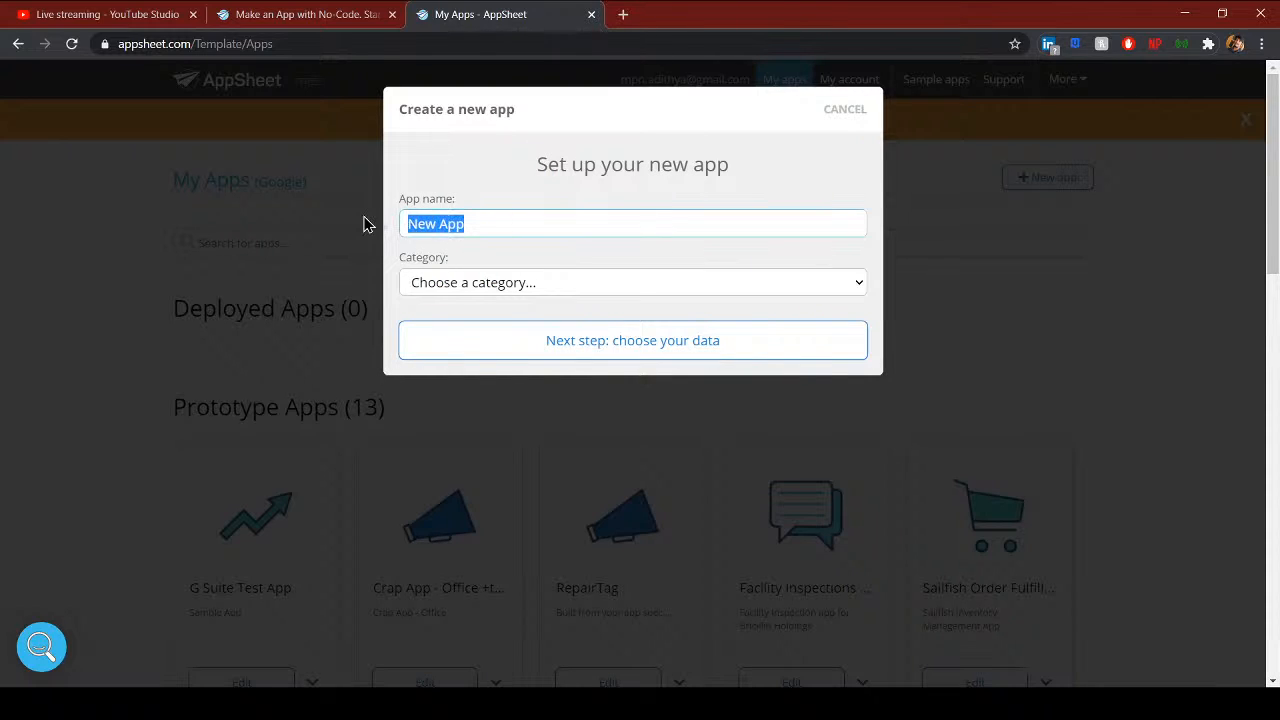
text(Sample)
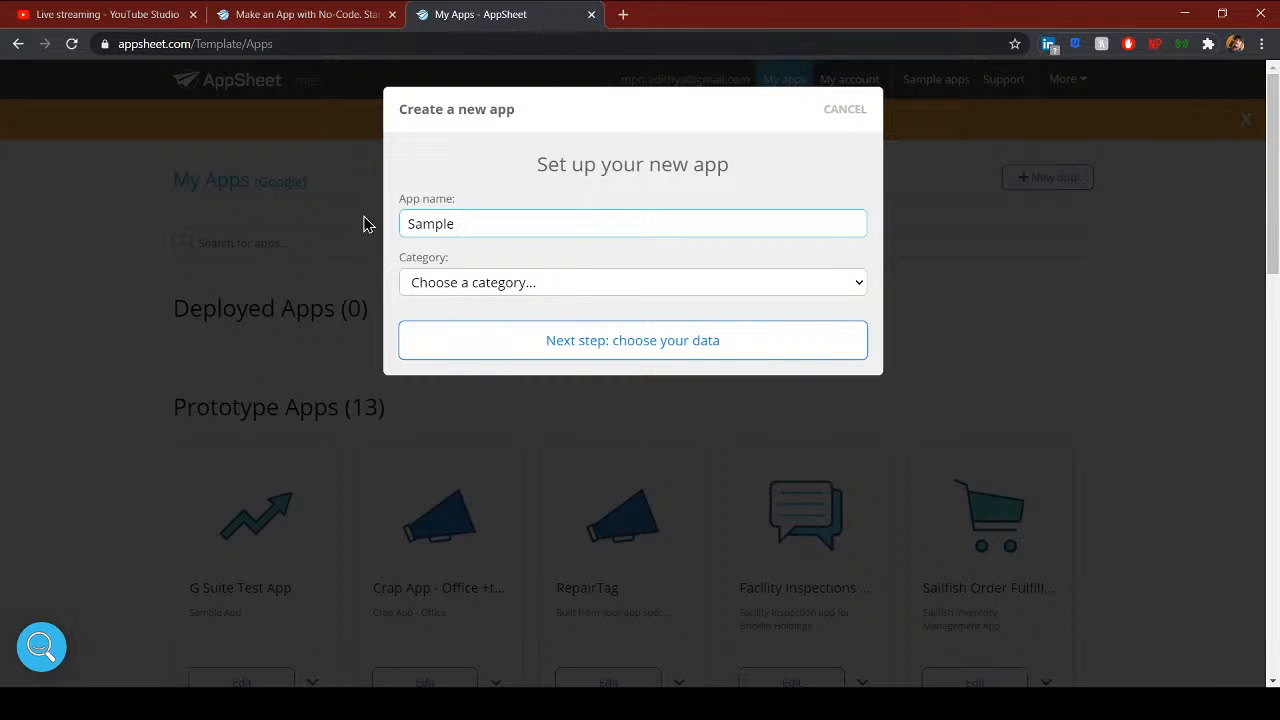
text( App)
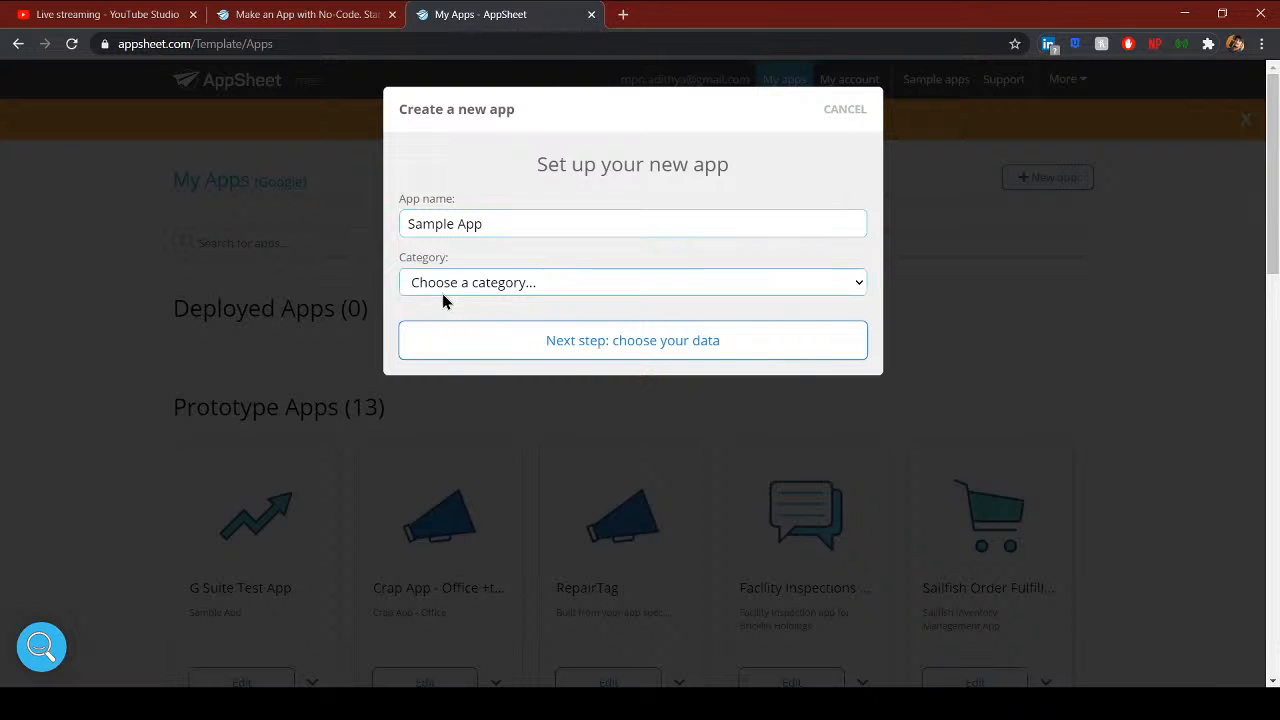
click(560, 387)
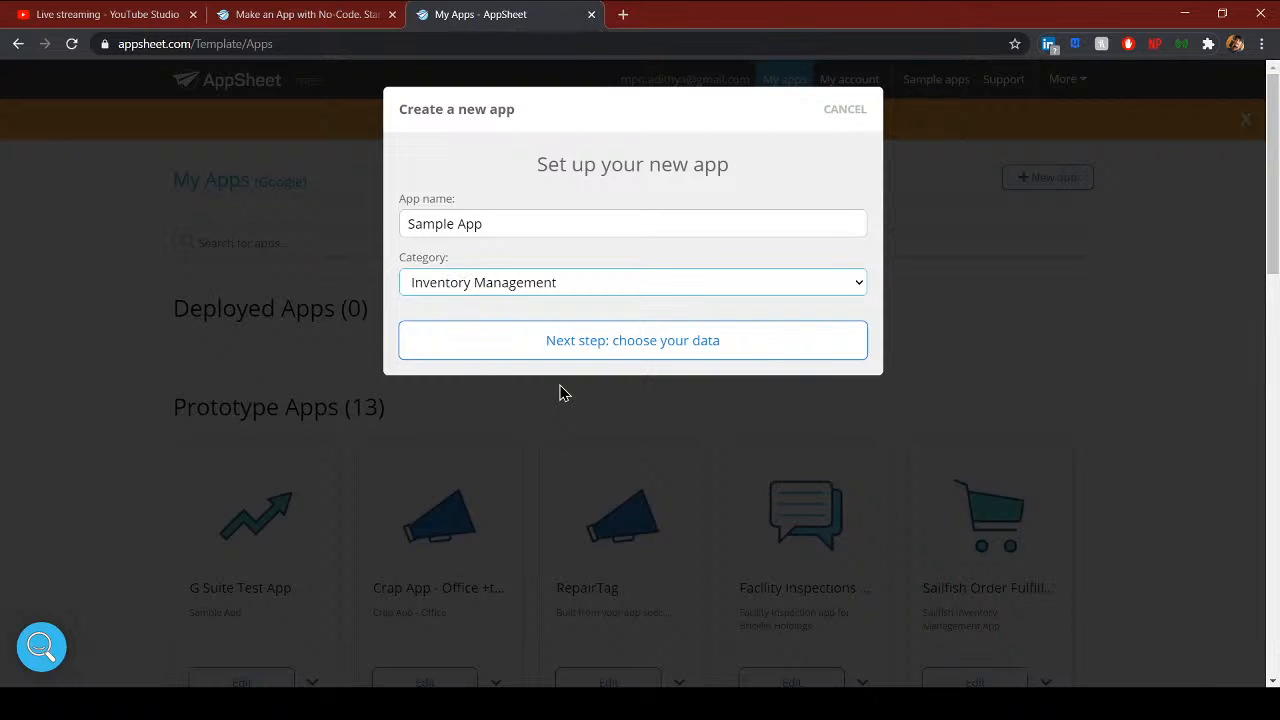
drag(413, 261, 444, 264)
click(455, 263)
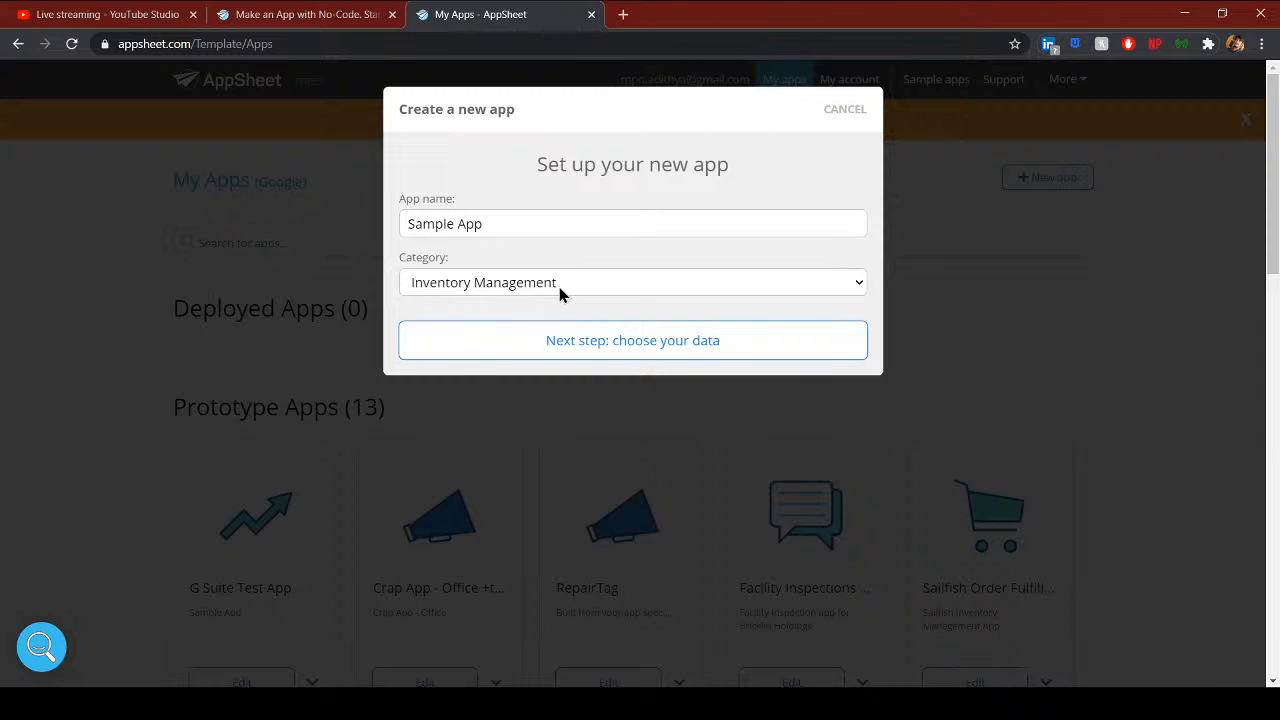
click(605, 359)
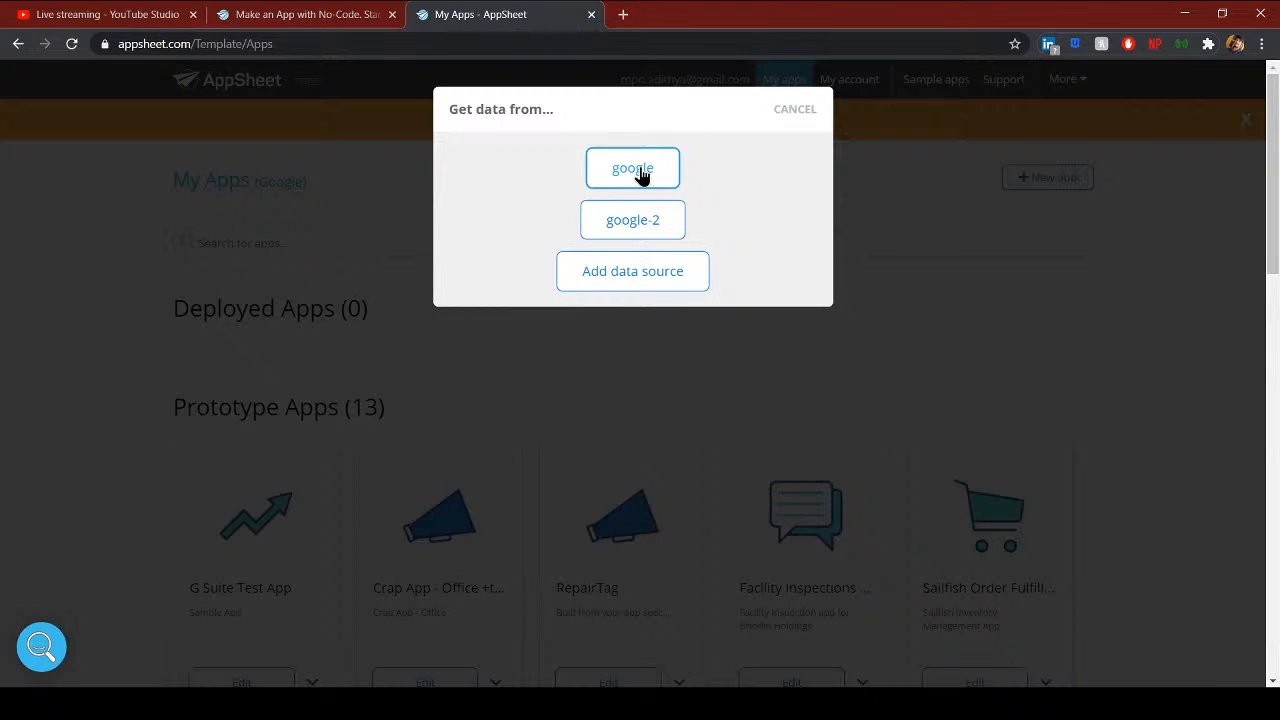
- Use the google account as data source and open the Projects folder in Drive
click(640, 170)
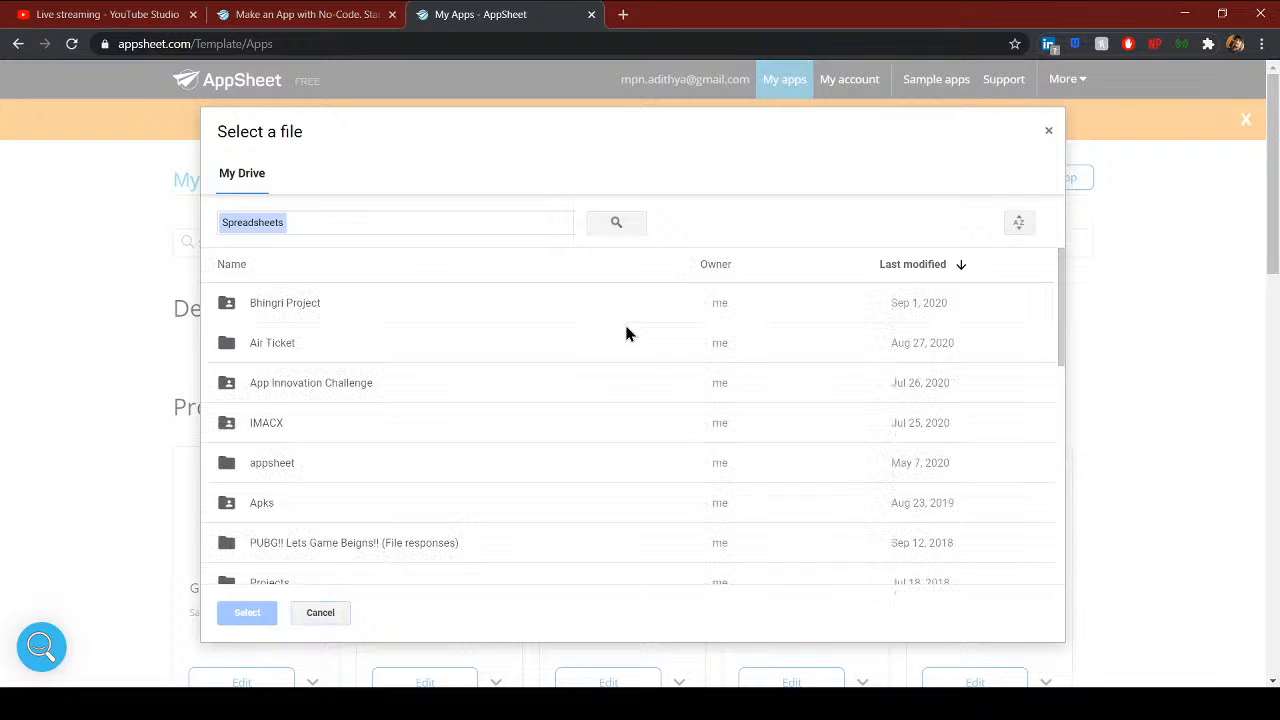
scroll(566, 391, down, 5)
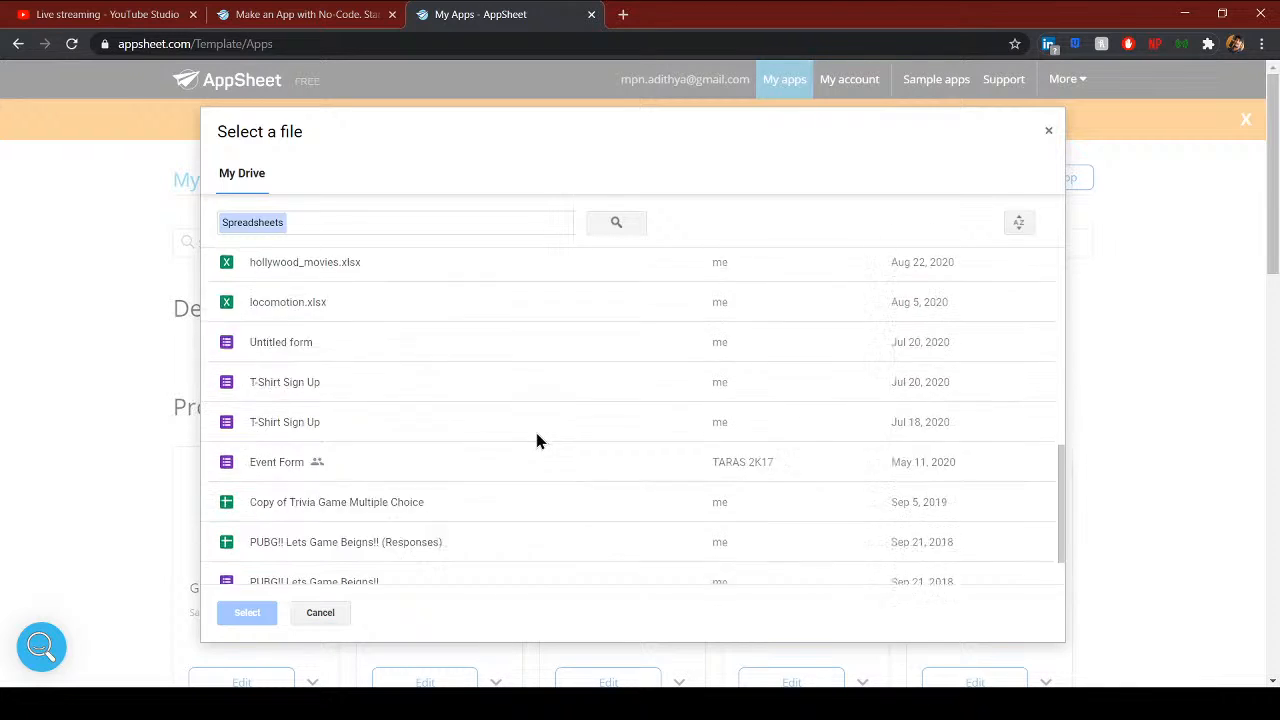
scroll(536, 440, down, 5)
scroll(526, 449, up, 10)
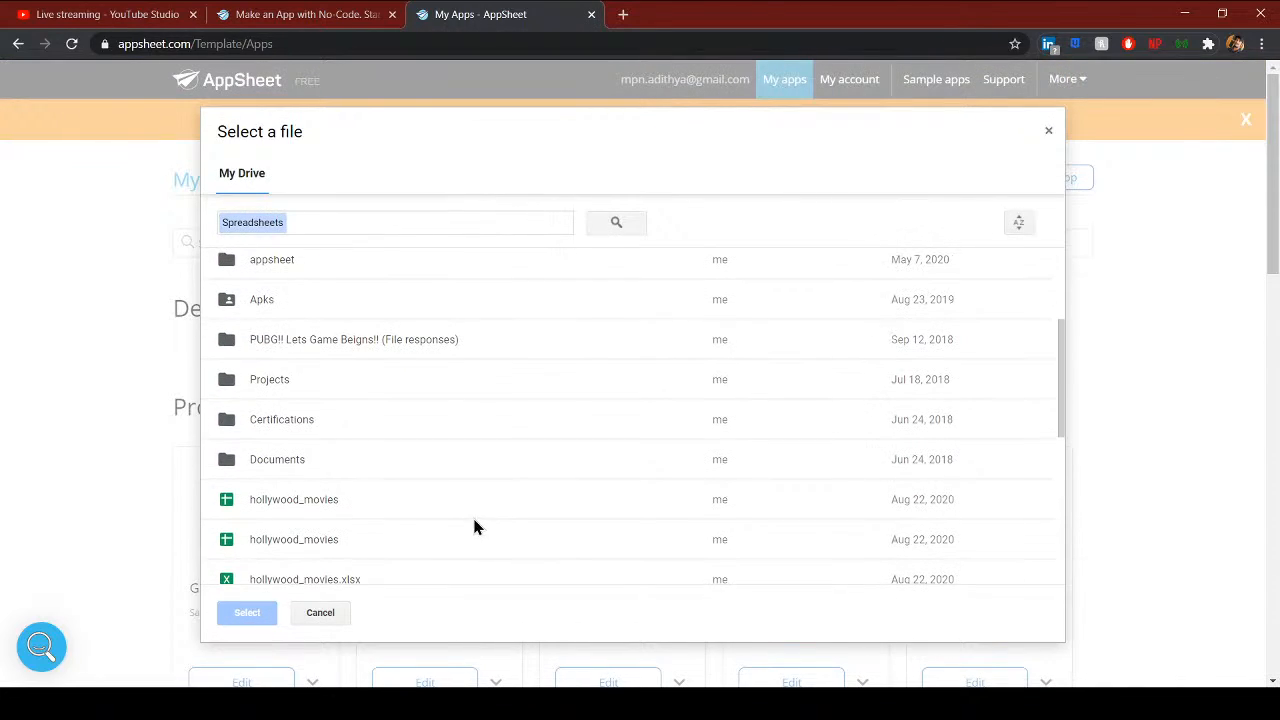
double_click(310, 379)
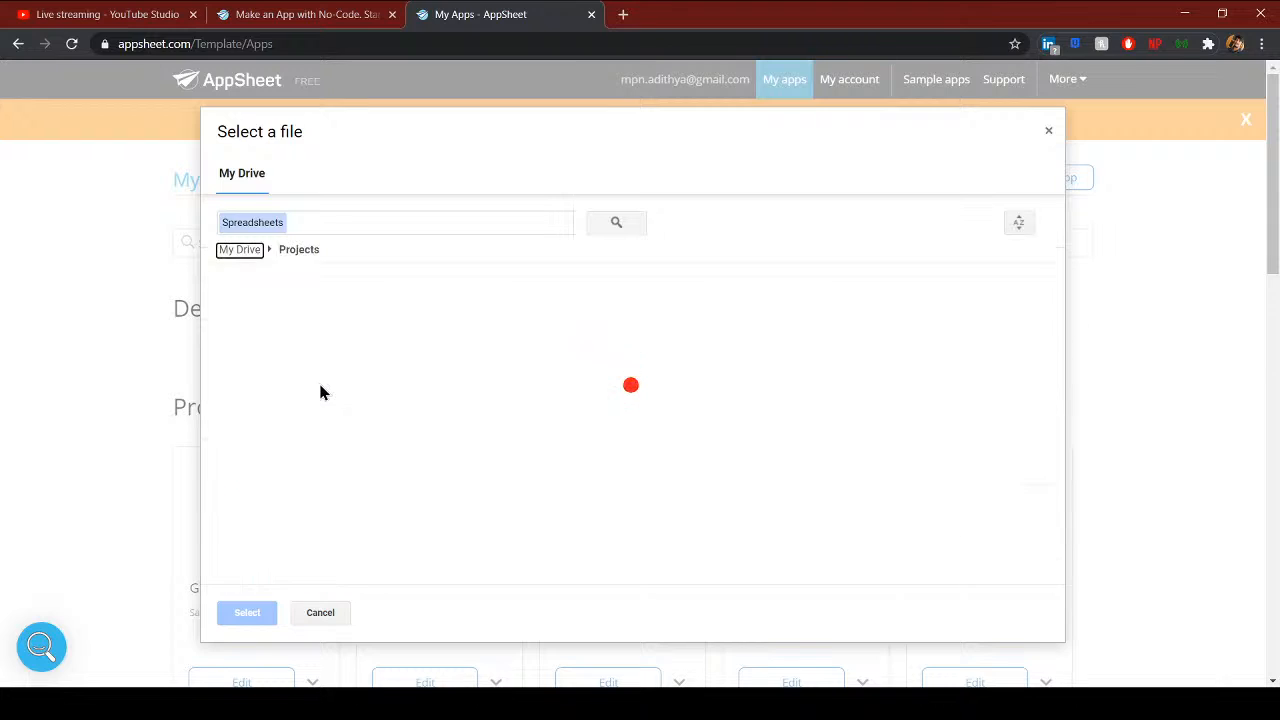
- Open the G Suite Test App folder and build the app from G Suite Testing Users
scroll(345, 392, down, 2)
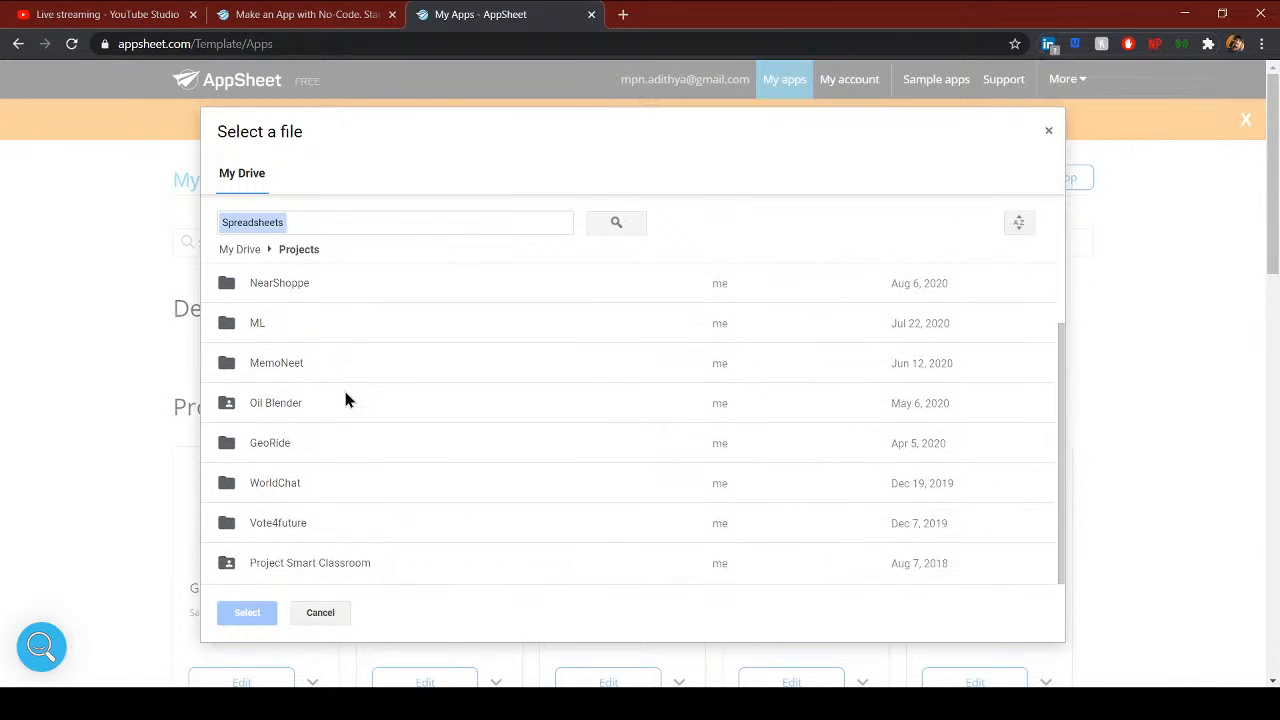
scroll(342, 390, up, 2)
scroll(345, 400, down, 2)
scroll(334, 465, down, 1)
scroll(332, 460, up, 1)
scroll(303, 337, up, 2)
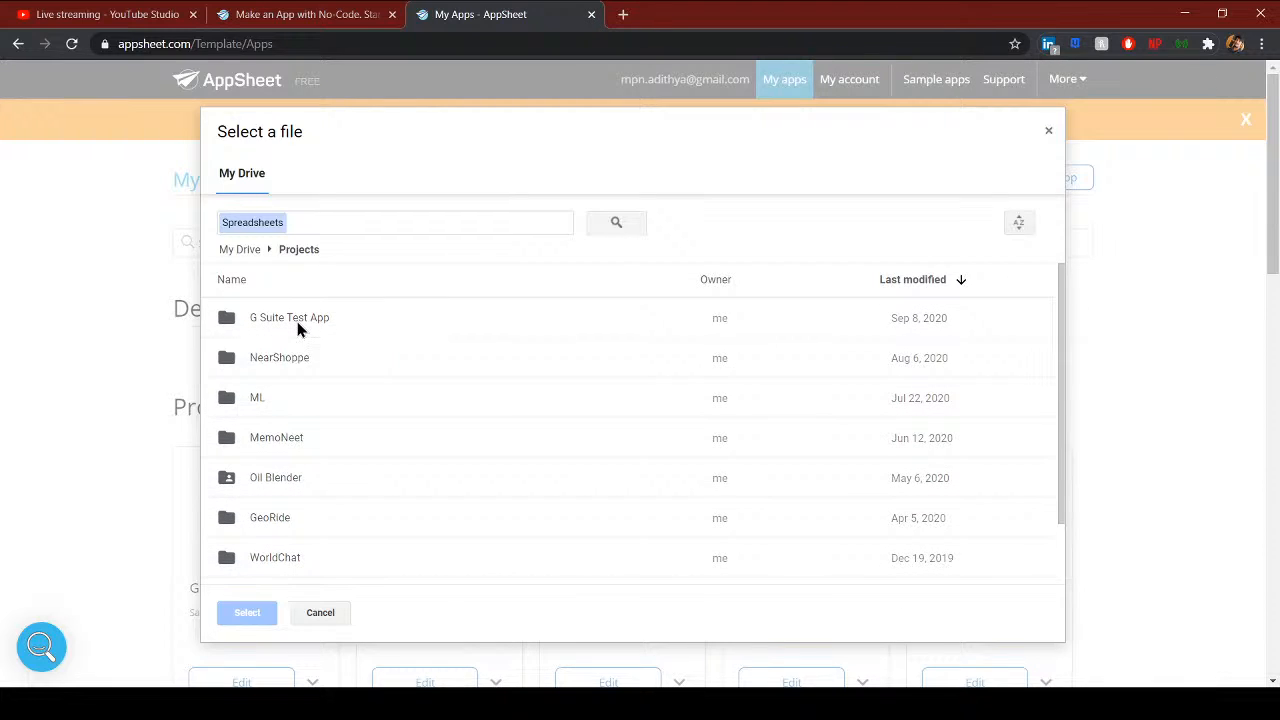
double_click(298, 320)
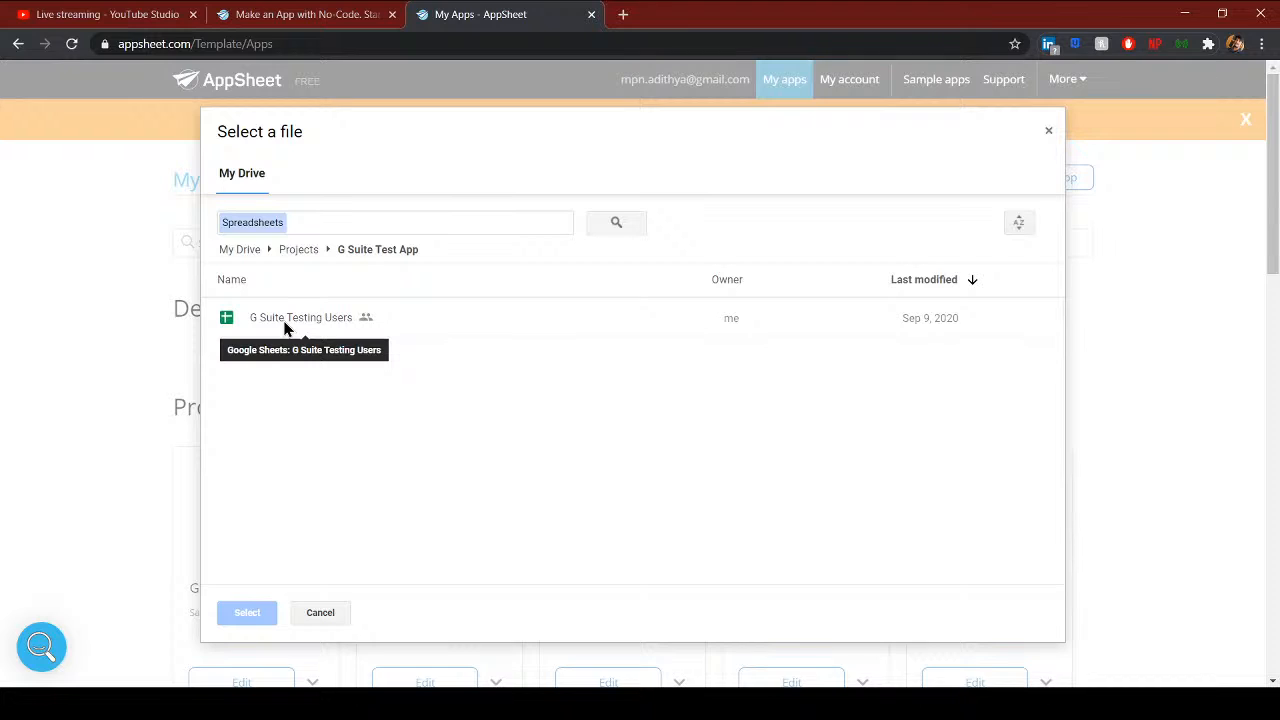
double_click(287, 326)
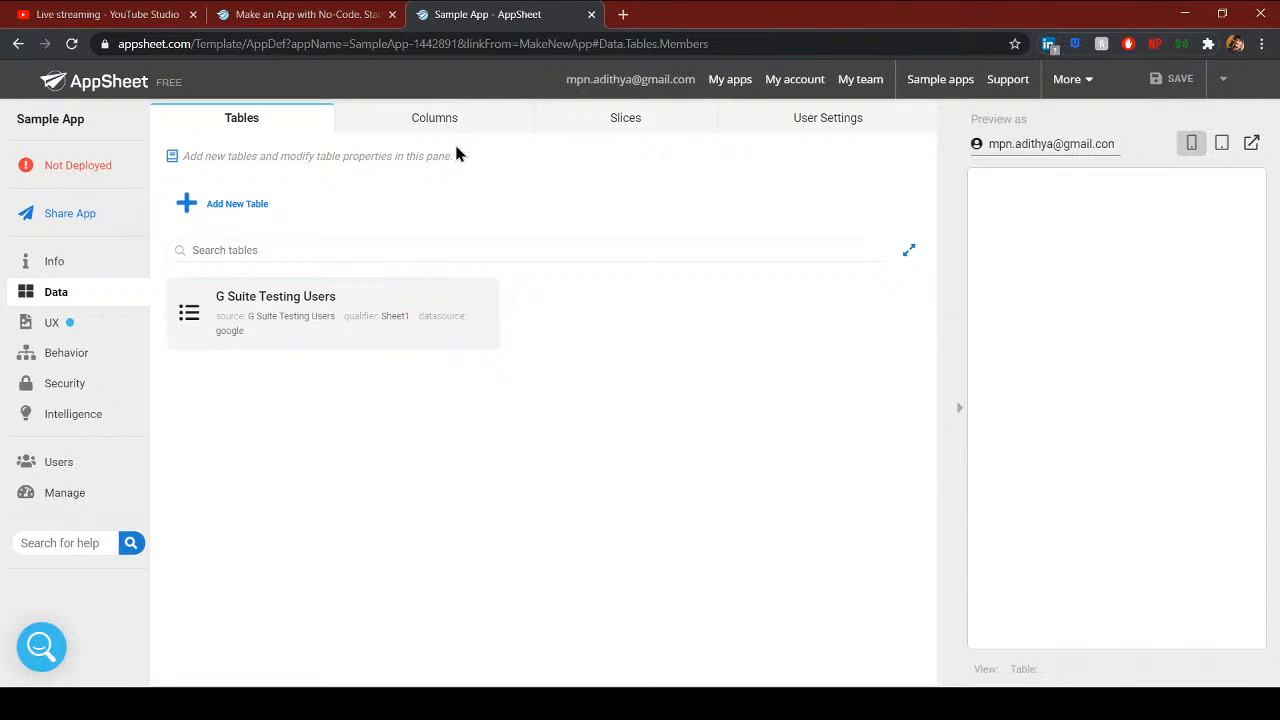
- From Info > Data, expand the G Suite Testing Users table and view its source sheet
click(60, 263)
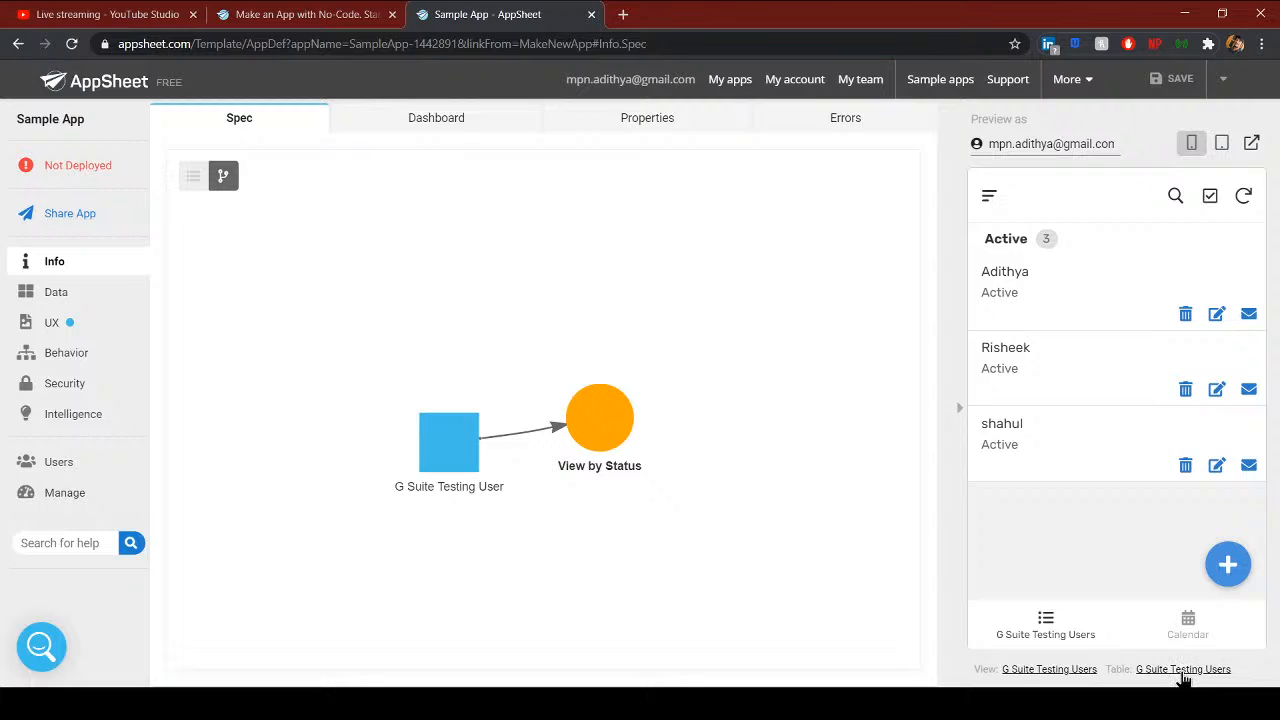
click(99, 299)
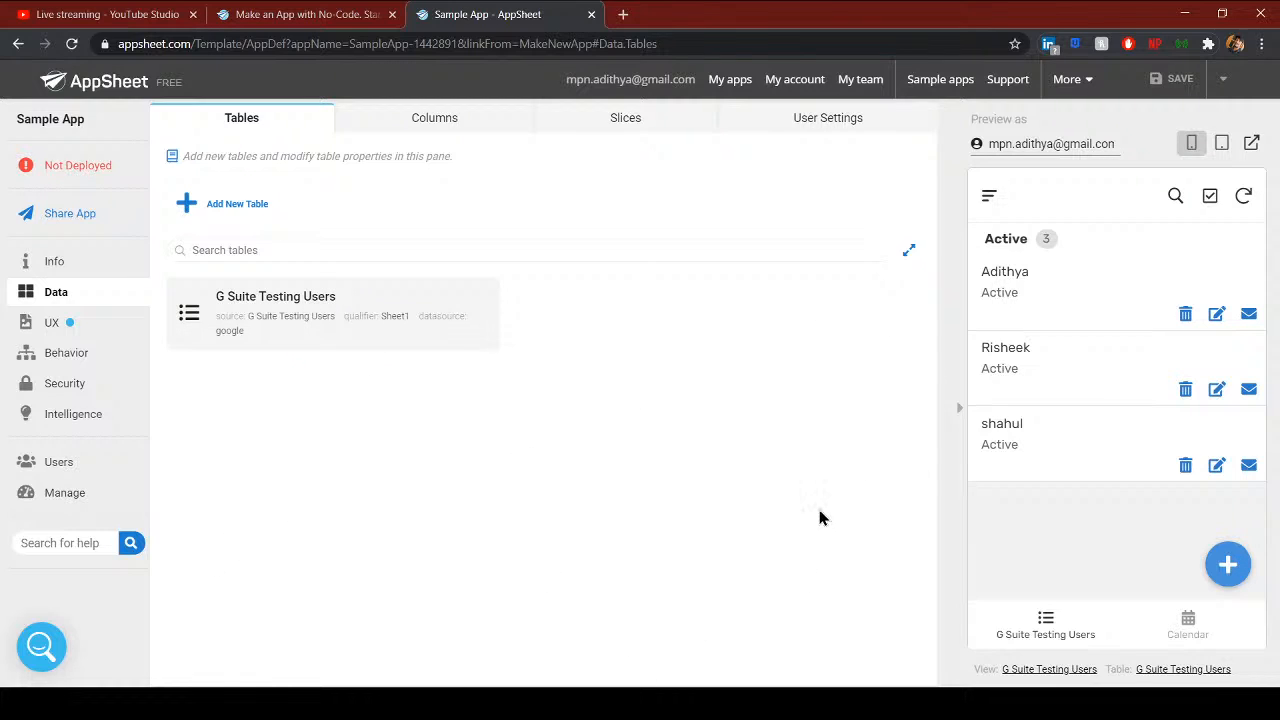
click(369, 340)
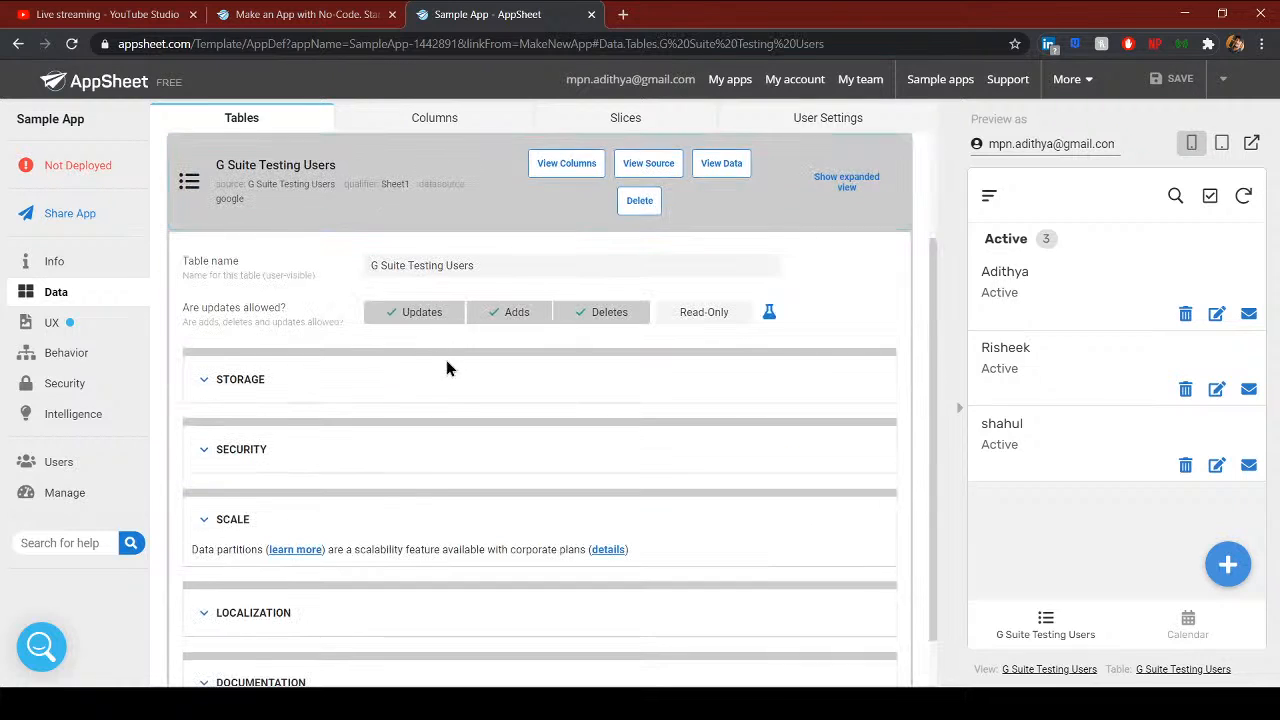
scroll(440, 470, up, 2)
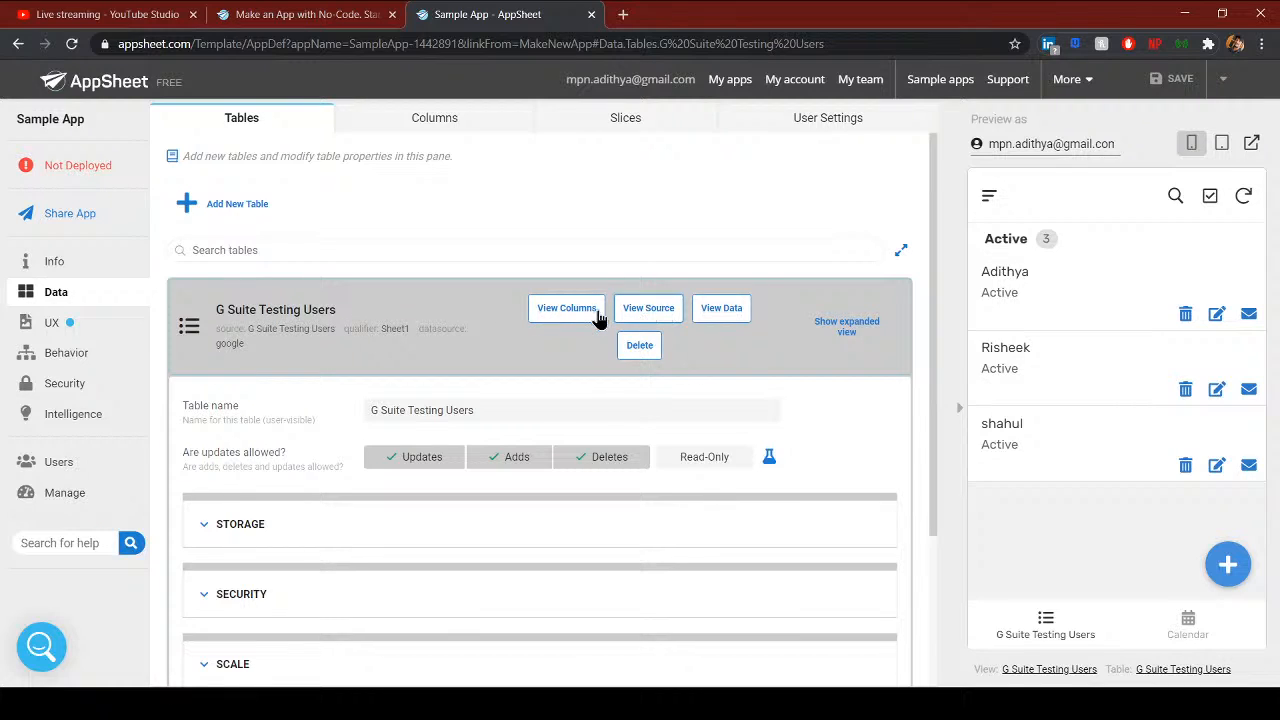
click(660, 316)
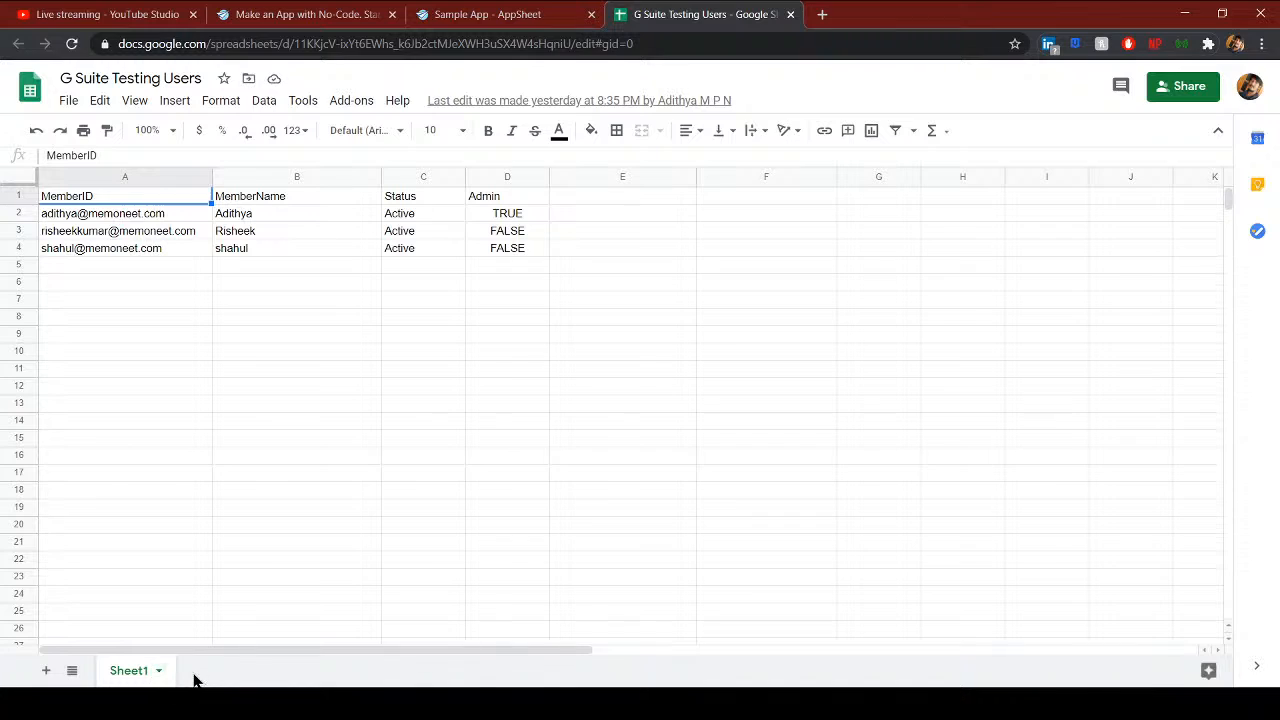
- Delete member rows 2–4 from Sheet1, leaving only the header row
click(116, 218)
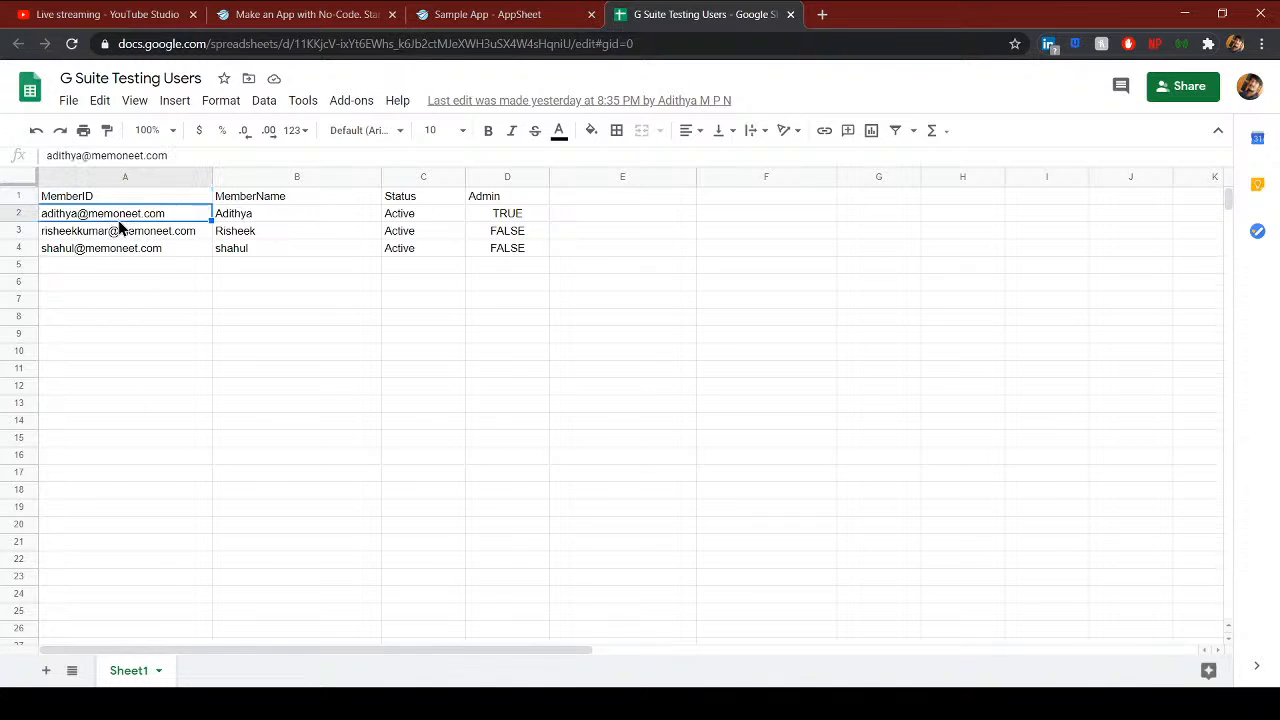
click(141, 200)
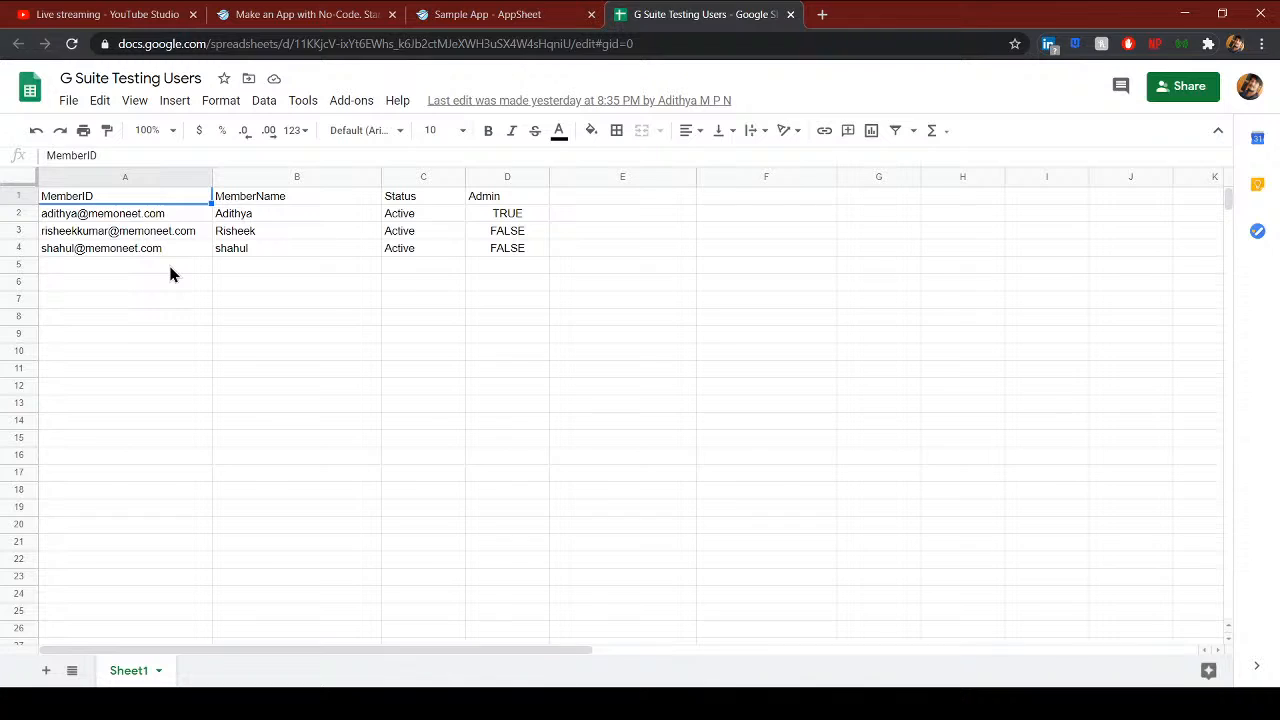
click(120, 217)
click(22, 212)
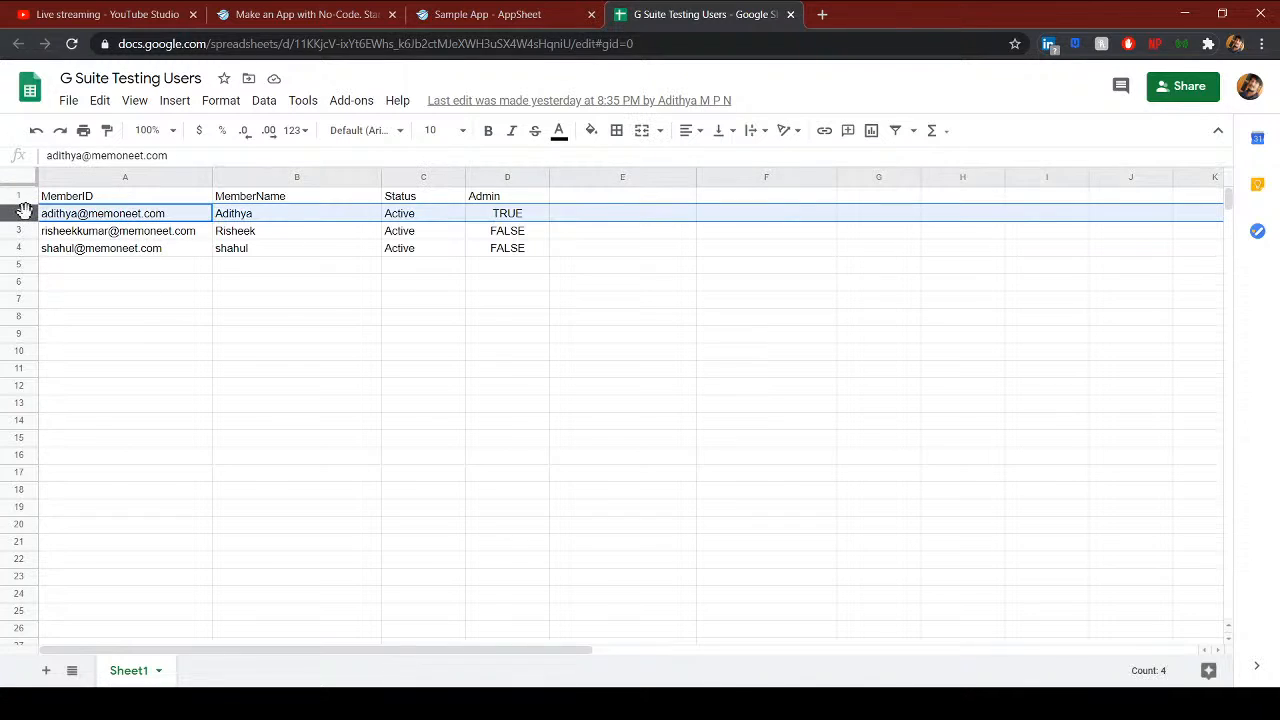
key(shift+Down)
key(shift+Down)
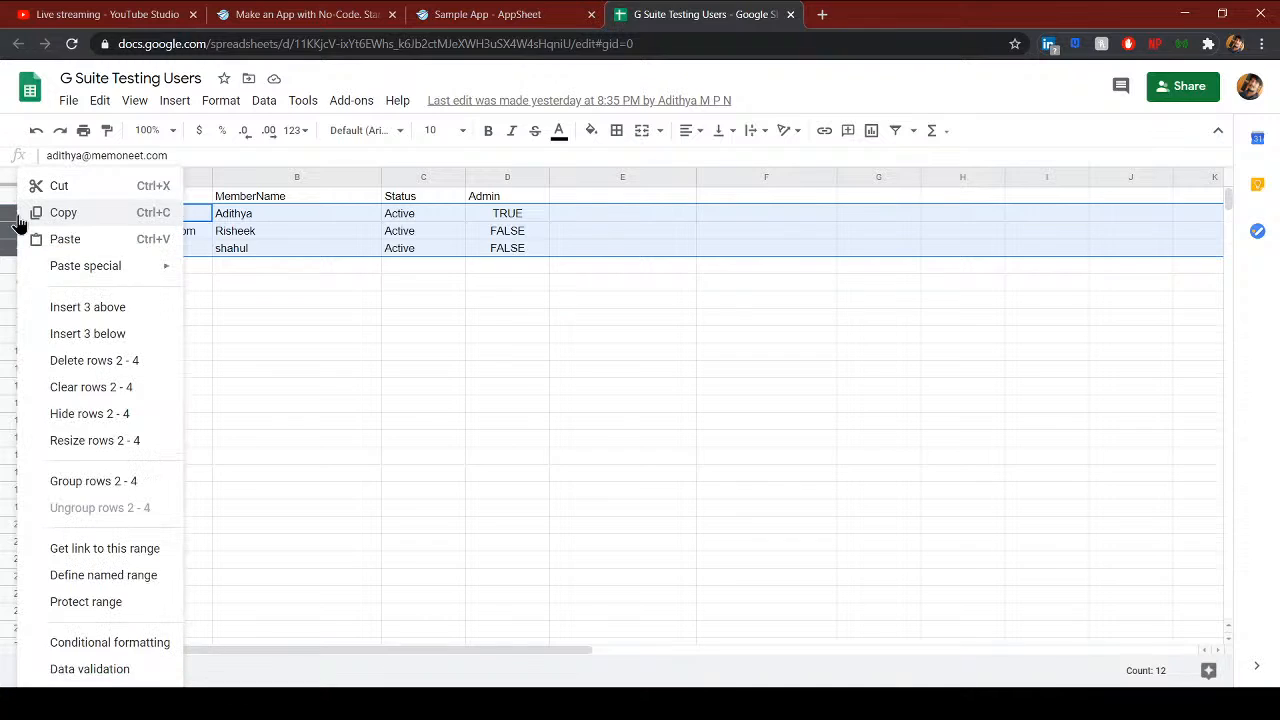
right_click(18, 217)
click(88, 360)
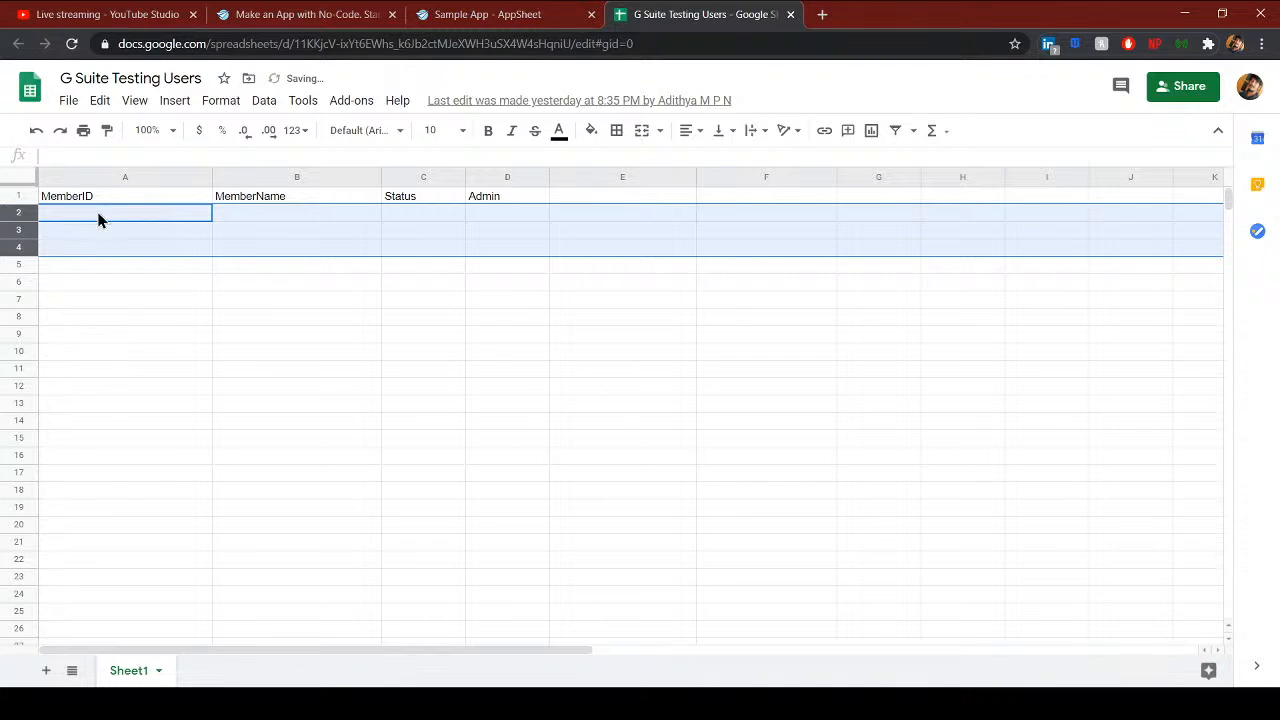
click(214, 252)
- Back in the editor, delete the G Suite Testing Users table and confirm
click(543, 14)
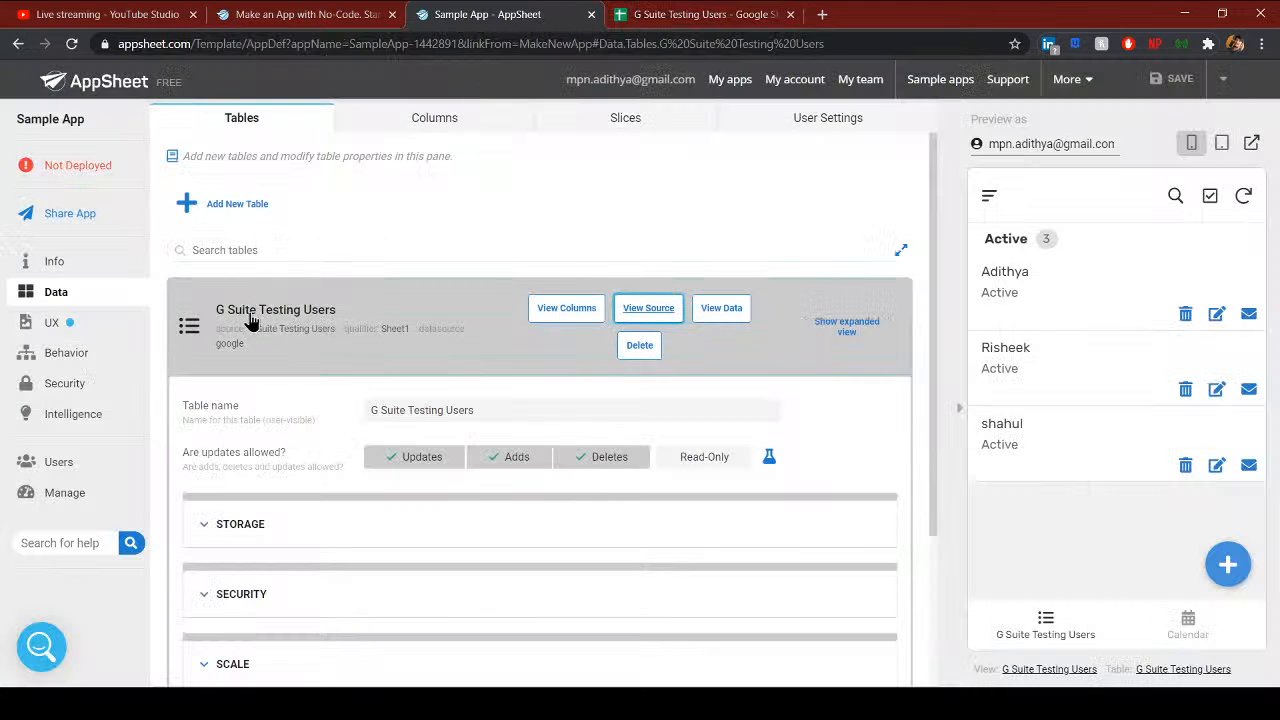
click(640, 345)
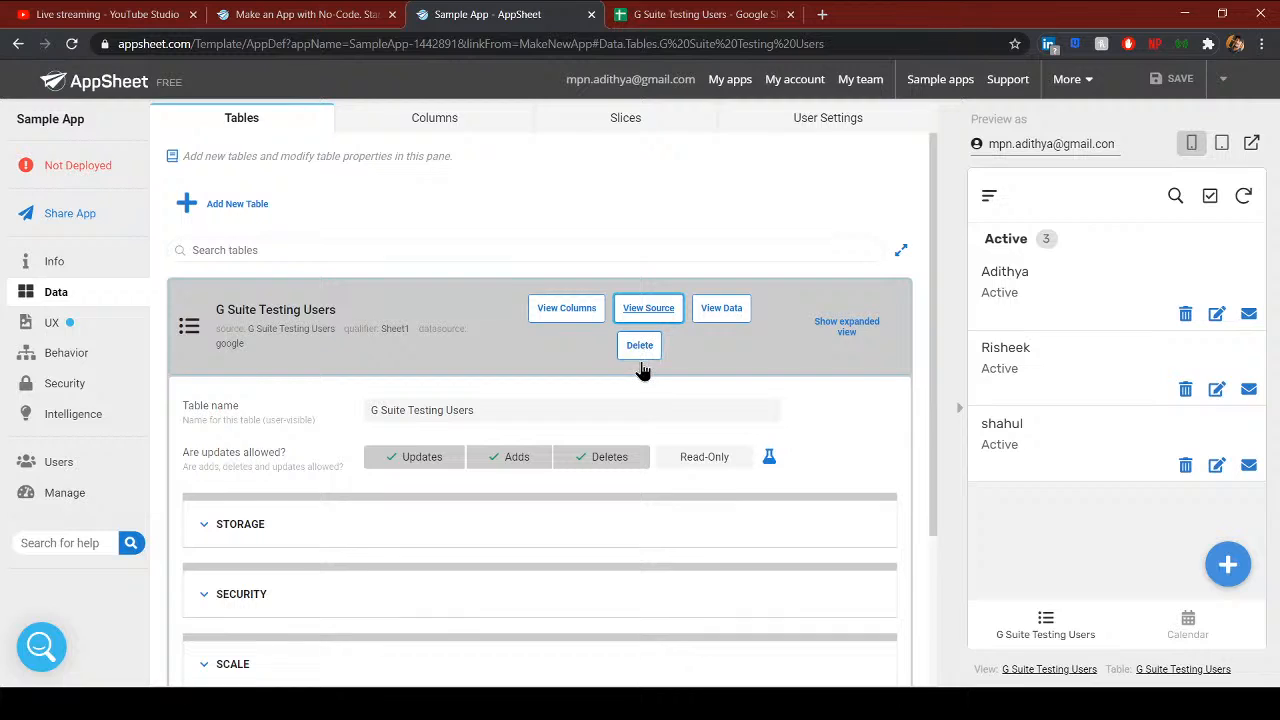
click(637, 341)
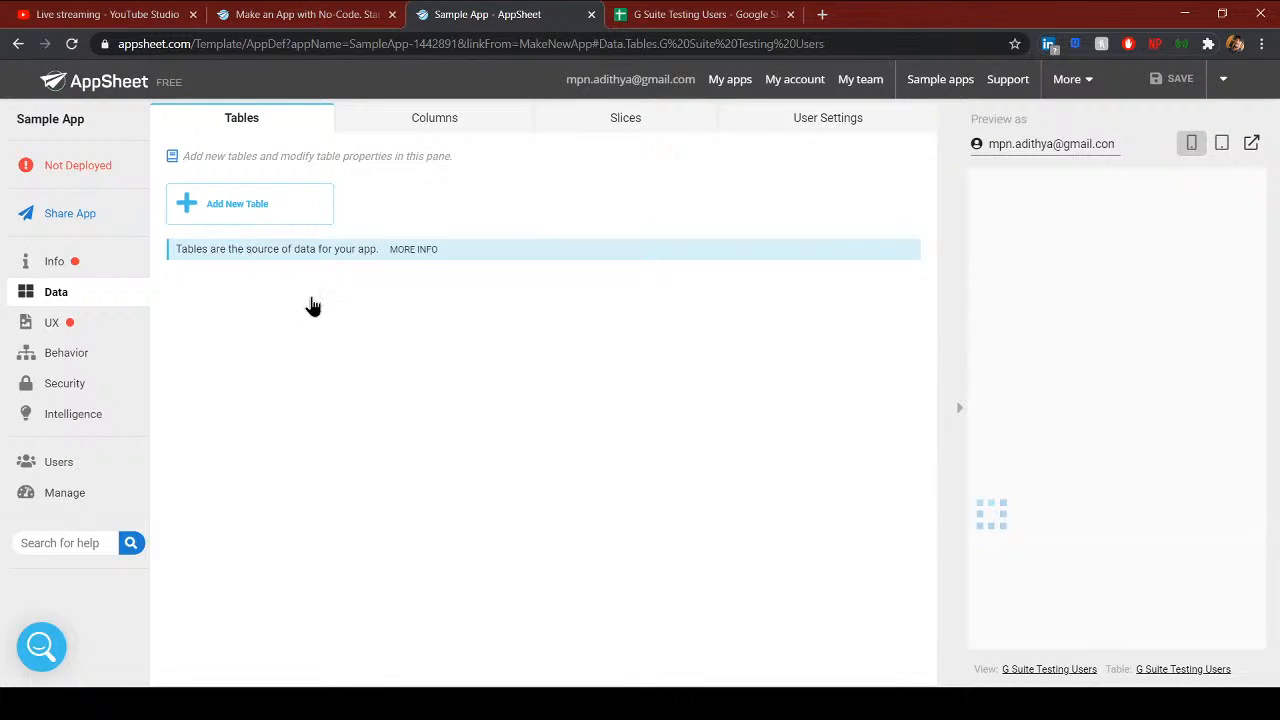
- Add a new table with G Suite Testing Users as its source
click(709, 14)
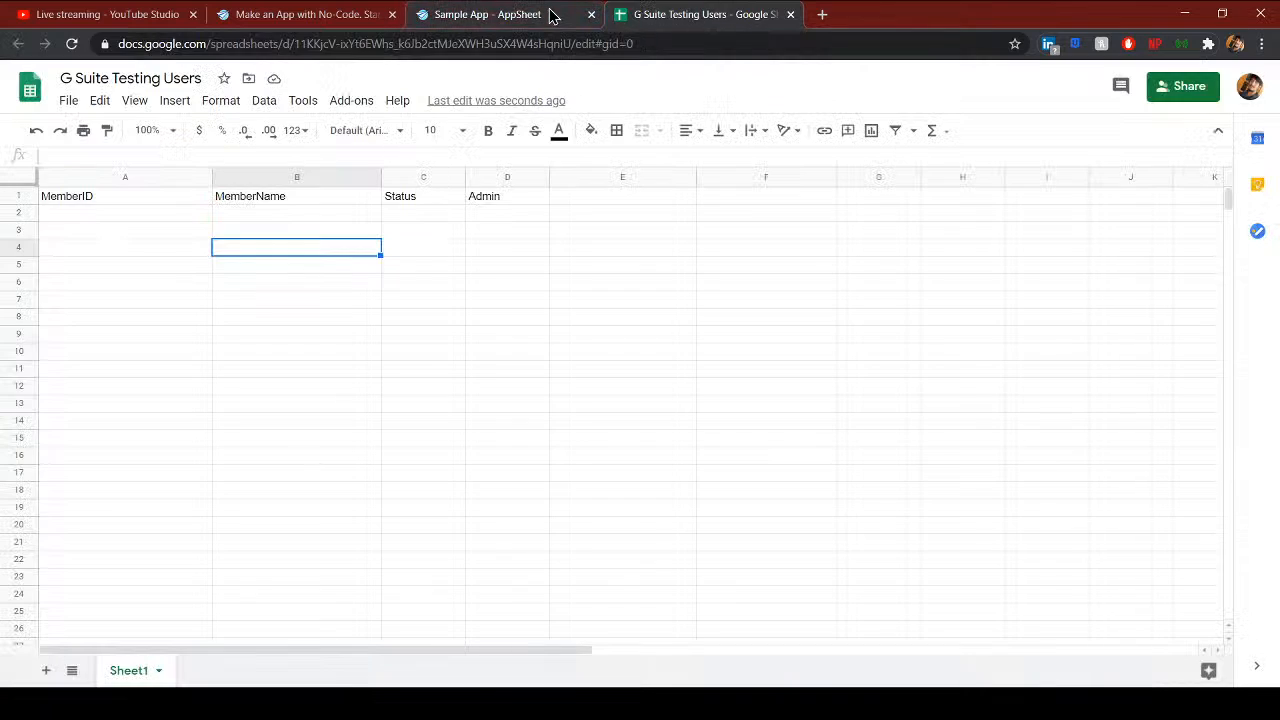
click(490, 14)
click(230, 212)
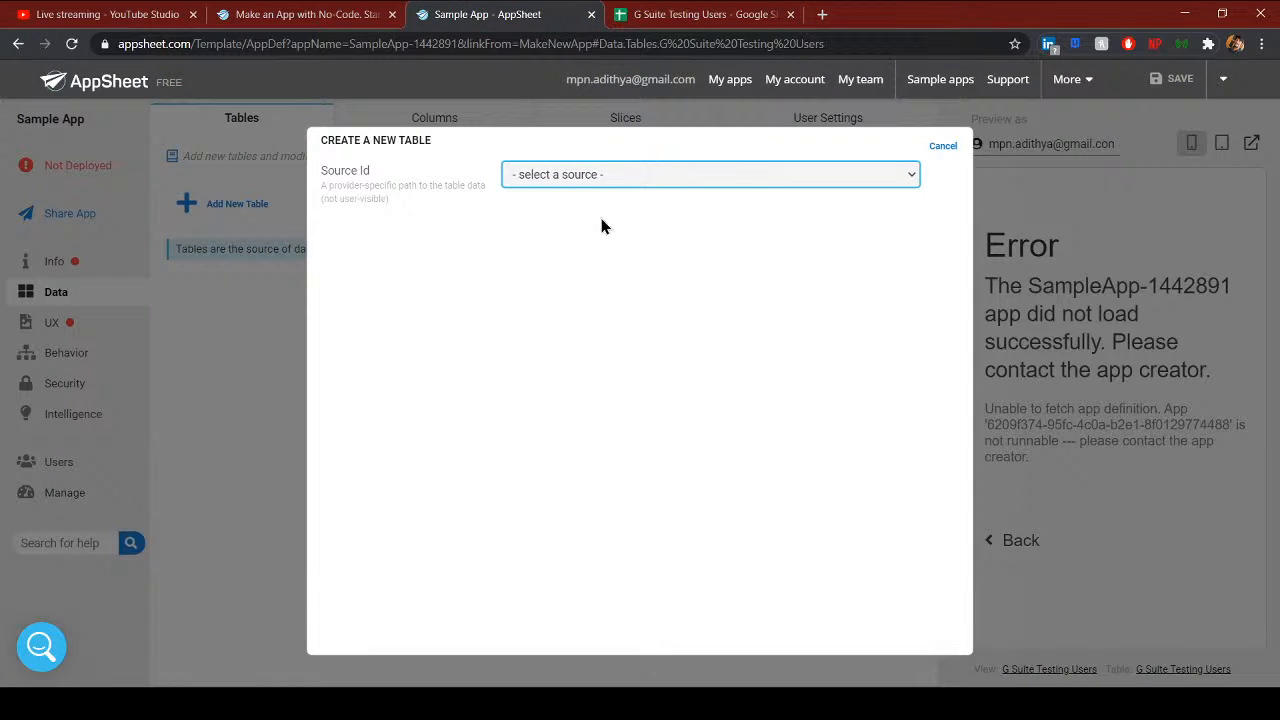
click(680, 14)
click(72, 100)
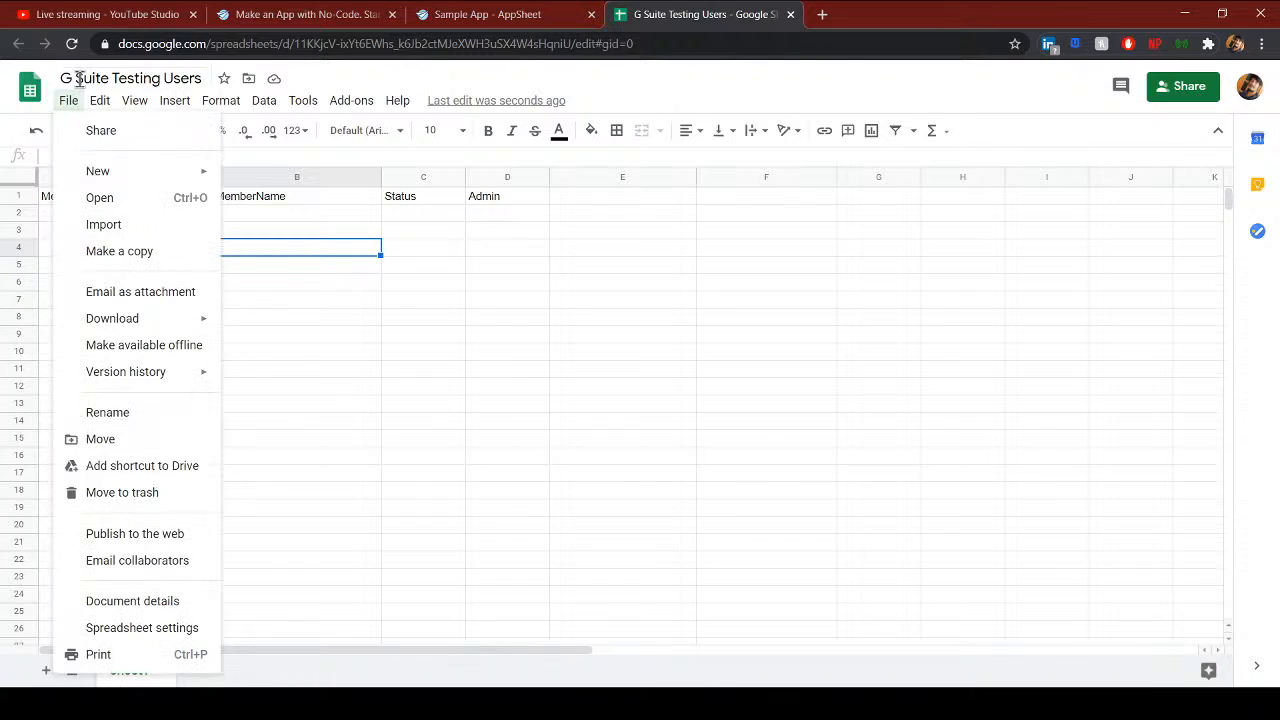
click(524, 12)
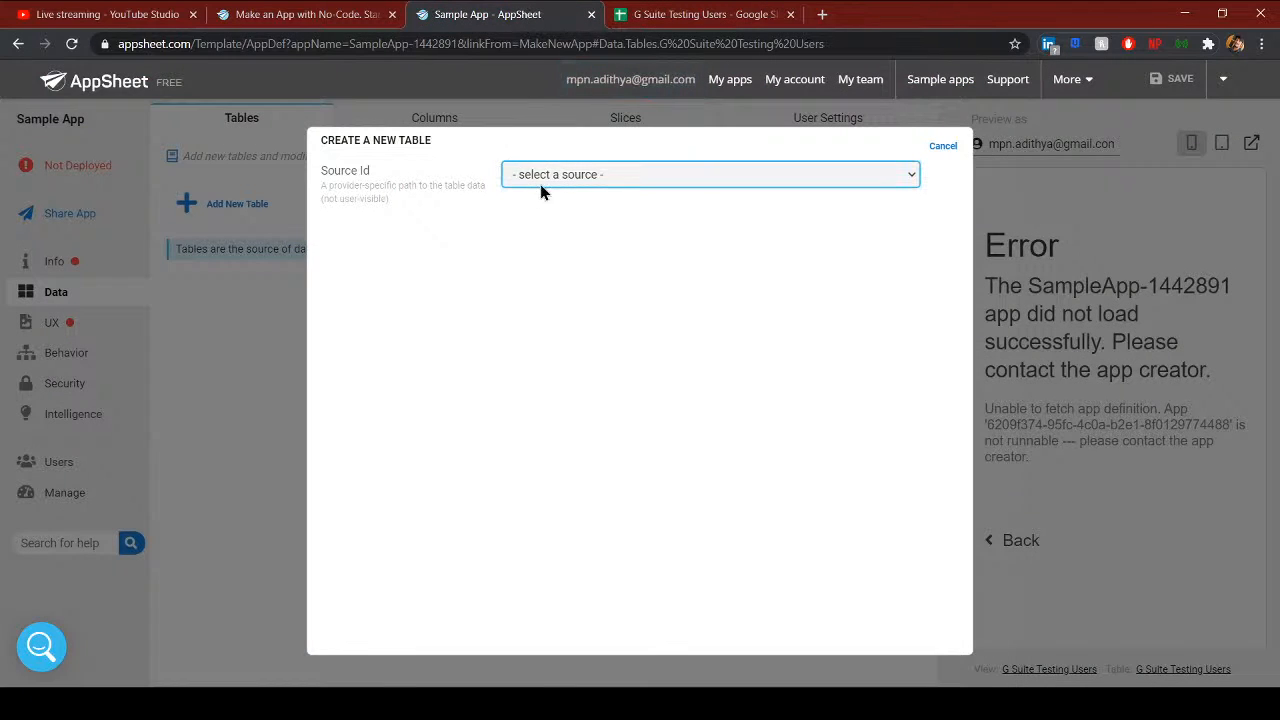
click(550, 218)
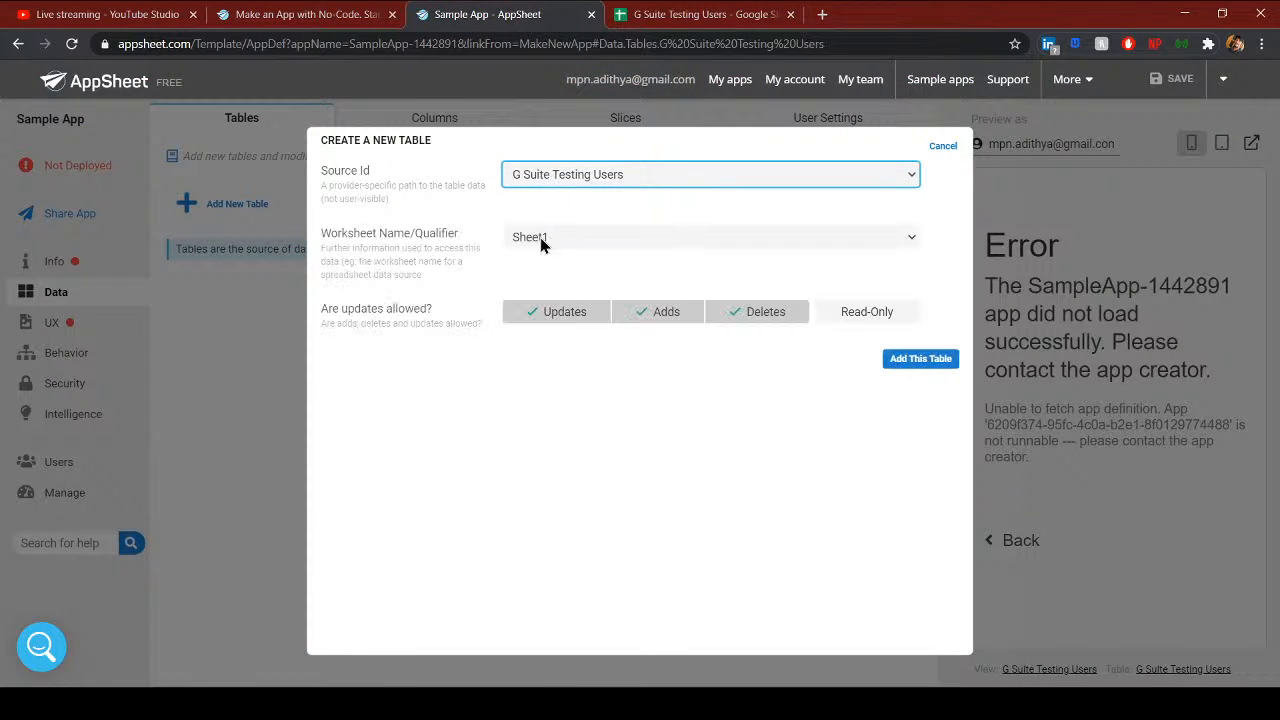
click(515, 240)
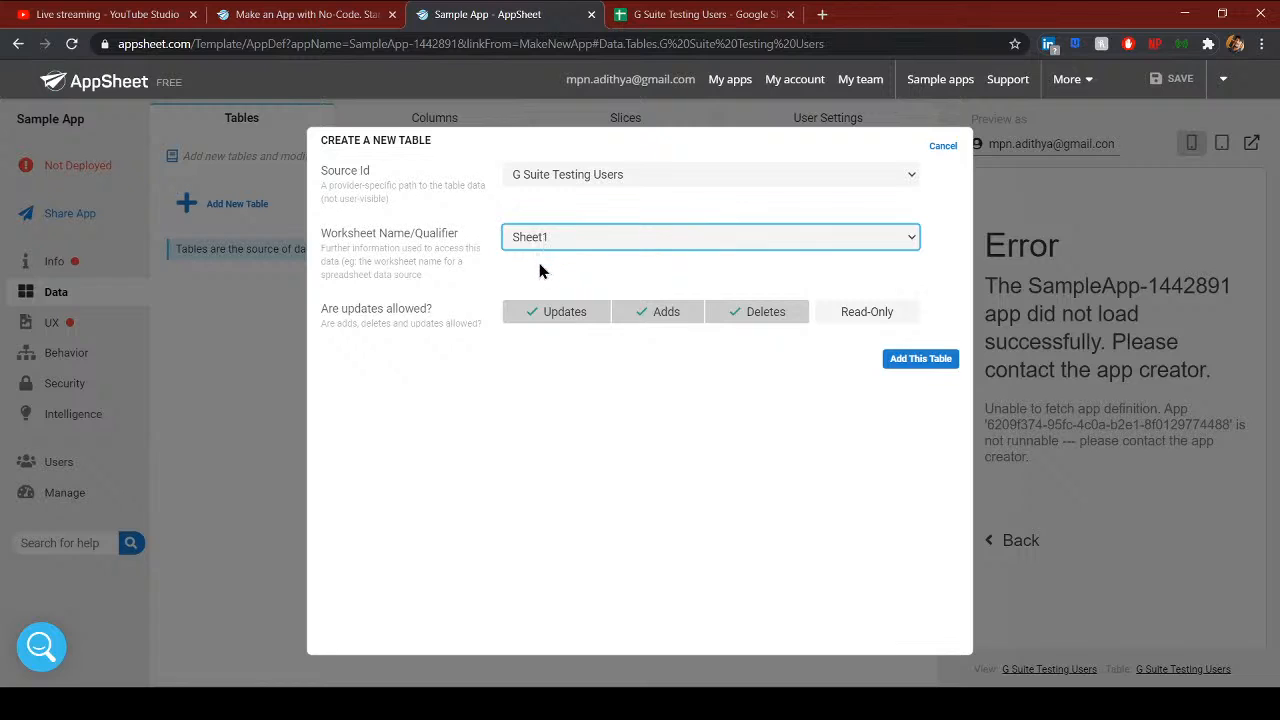
- Keep updates, adds and deletes allowed and add the Sheet1 table
click(690, 14)
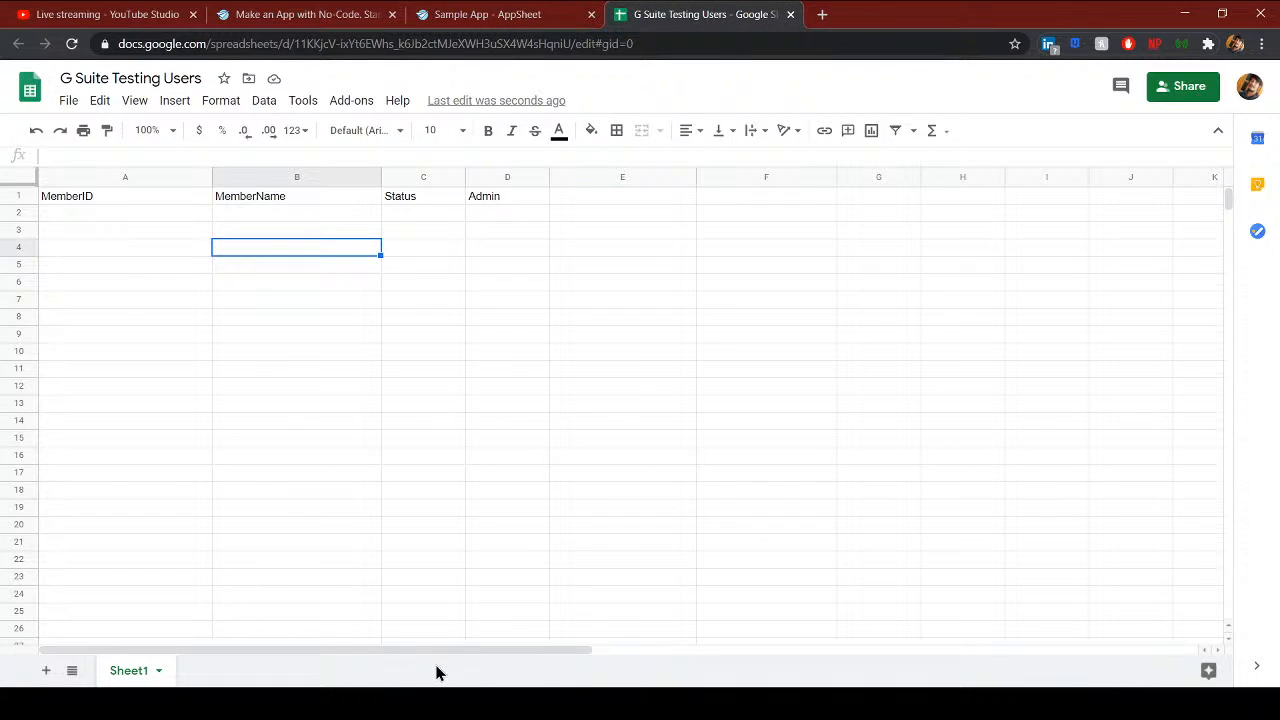
click(505, 14)
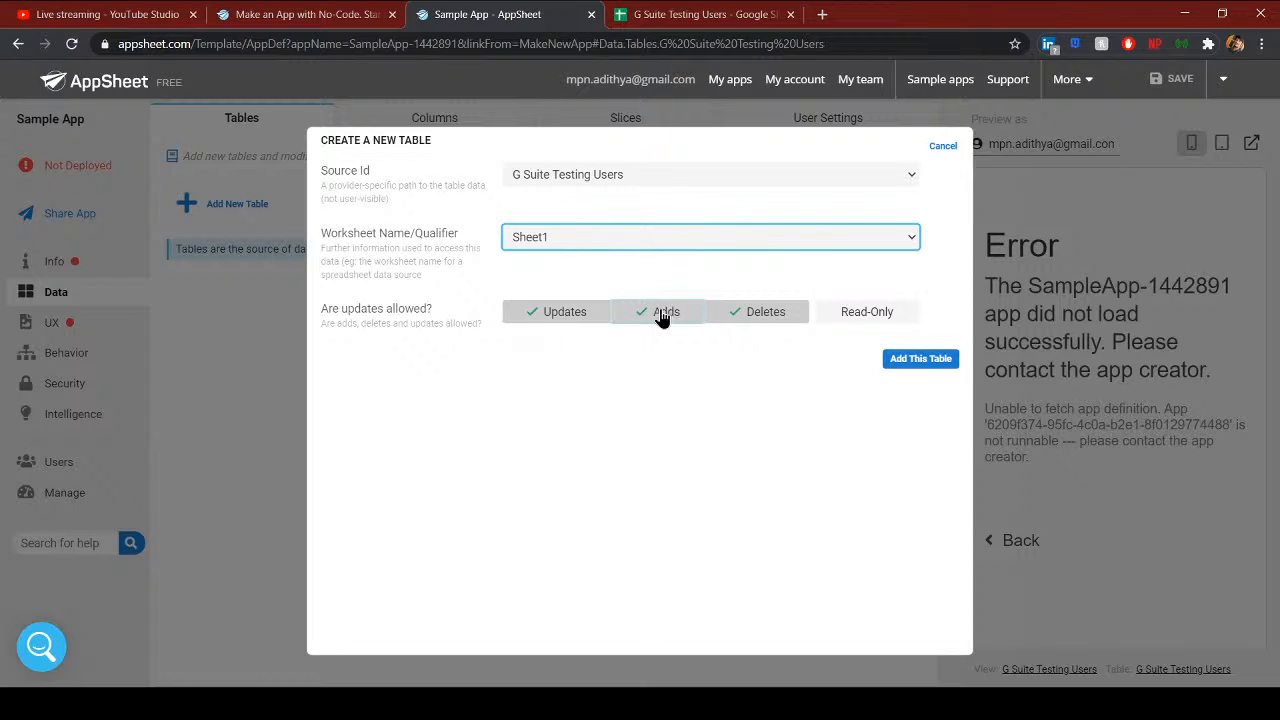
click(578, 315)
click(578, 315)
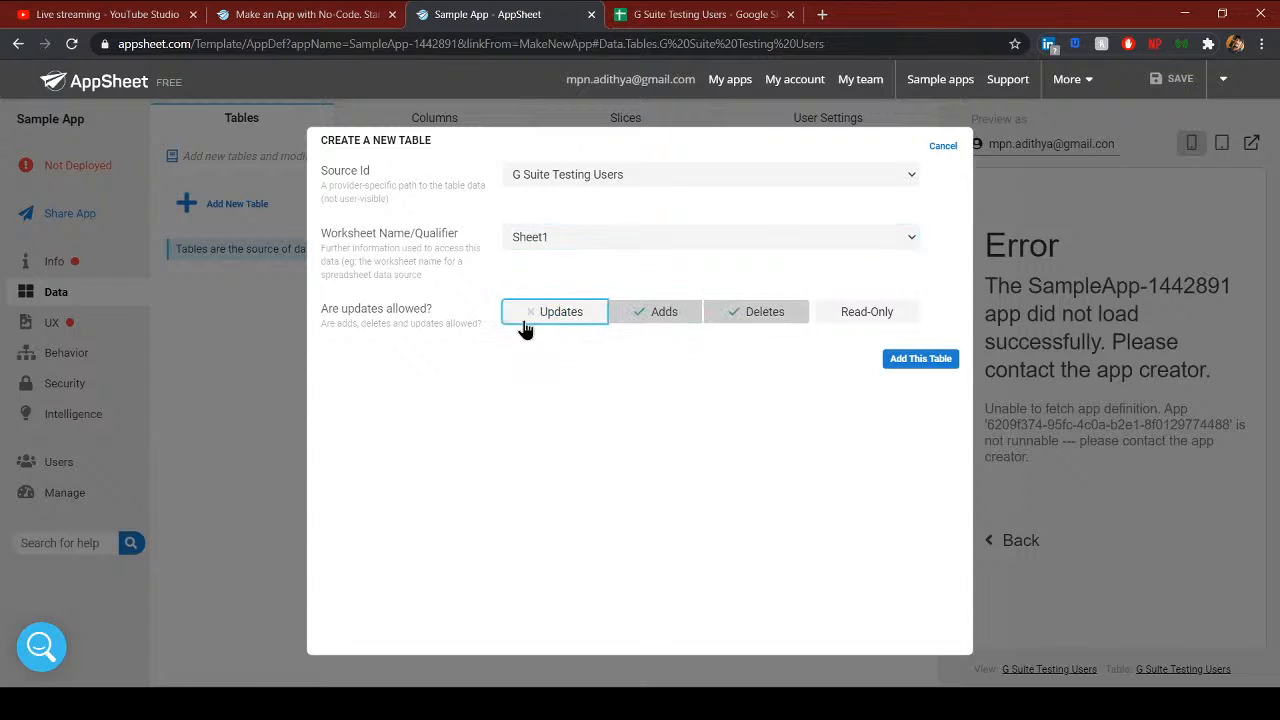
click(765, 318)
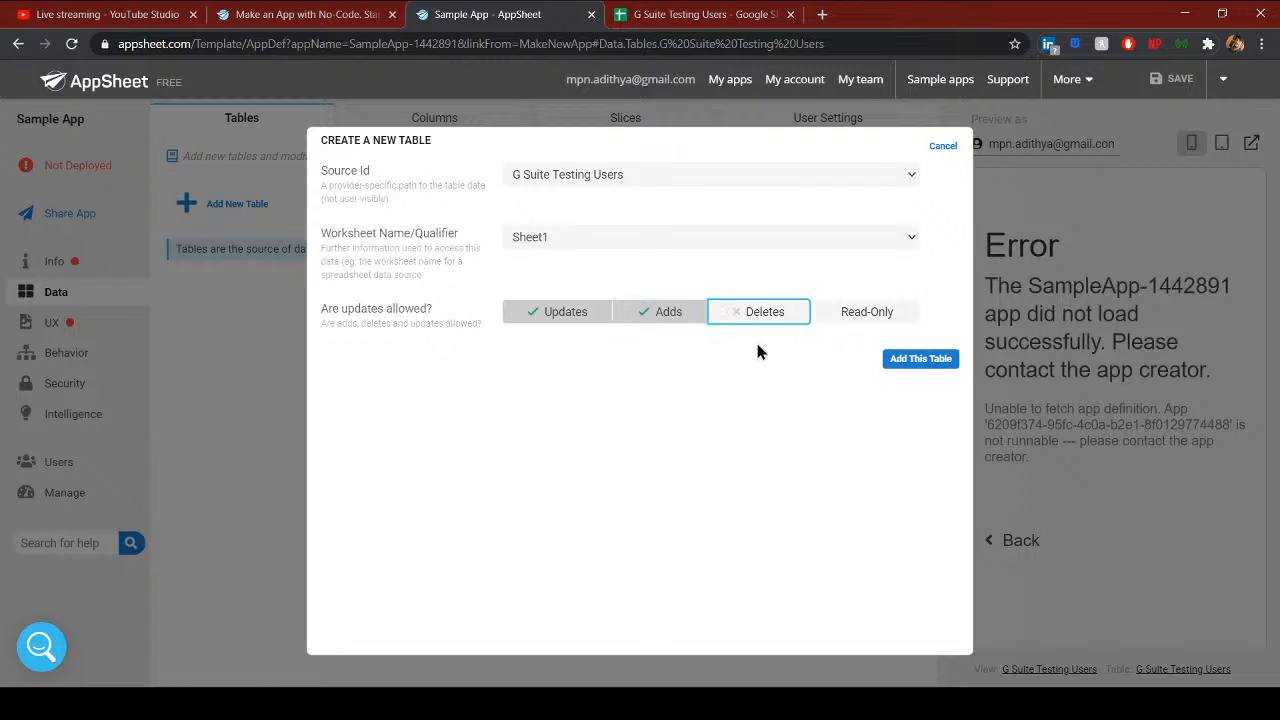
click(738, 312)
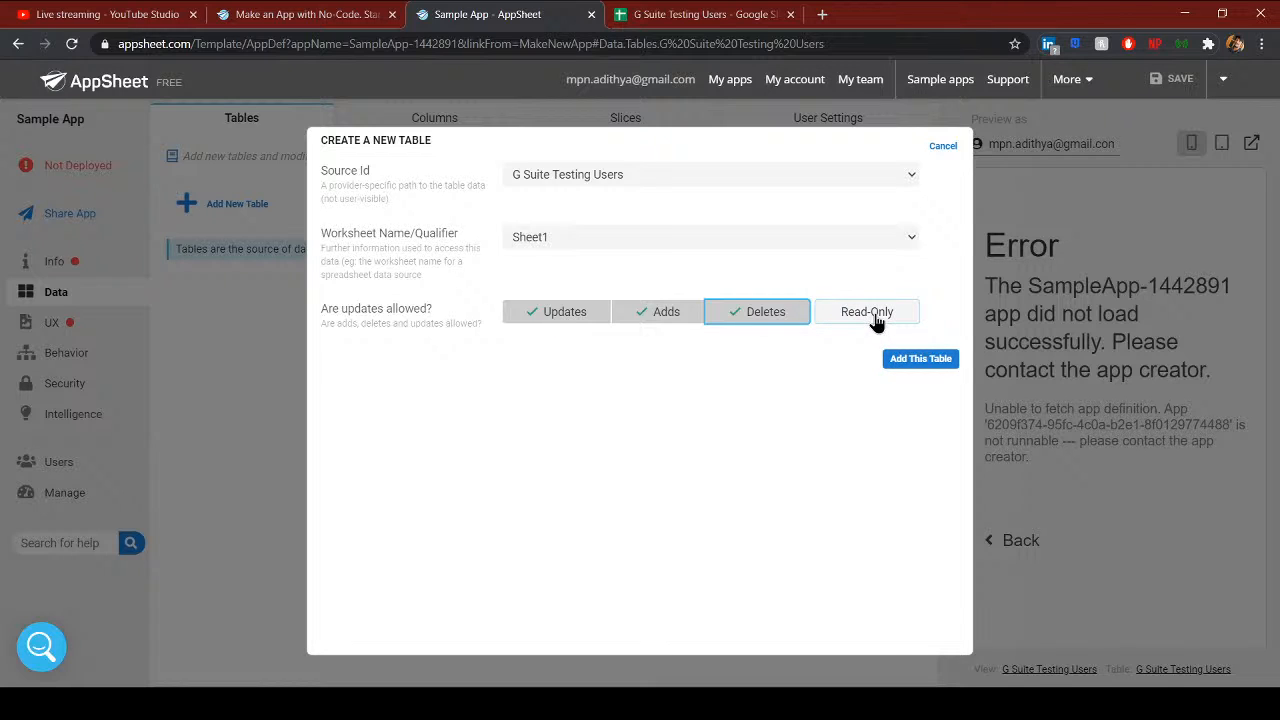
click(910, 362)
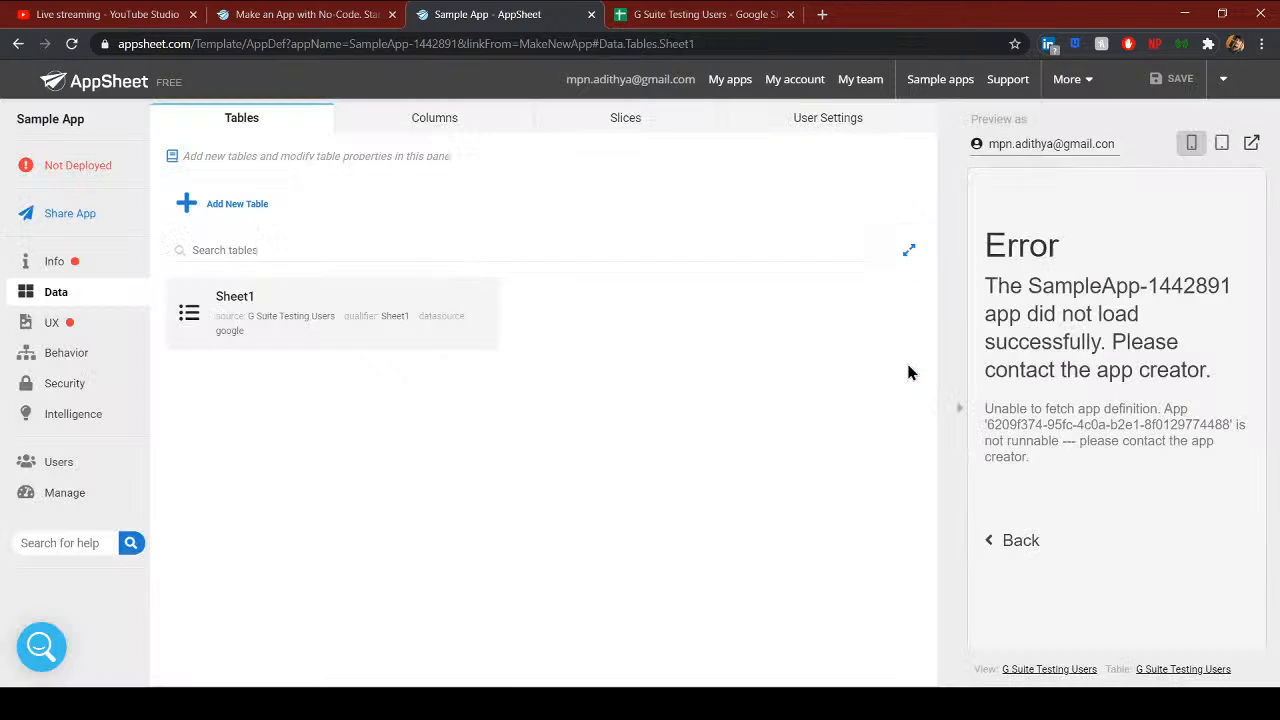
- Review the spreadsheet's MemberID, MemberName, Status and Admin header cells
click(611, 24)
click(240, 200)
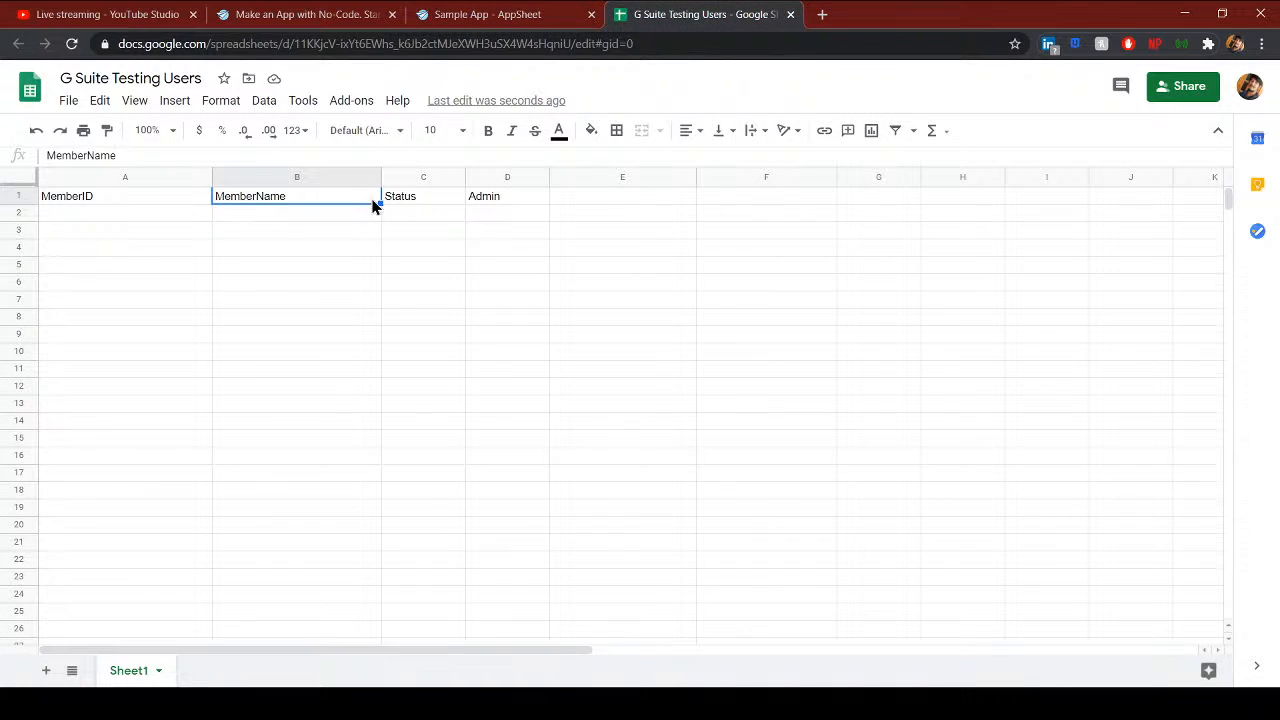
click(412, 200)
click(474, 200)
click(425, 198)
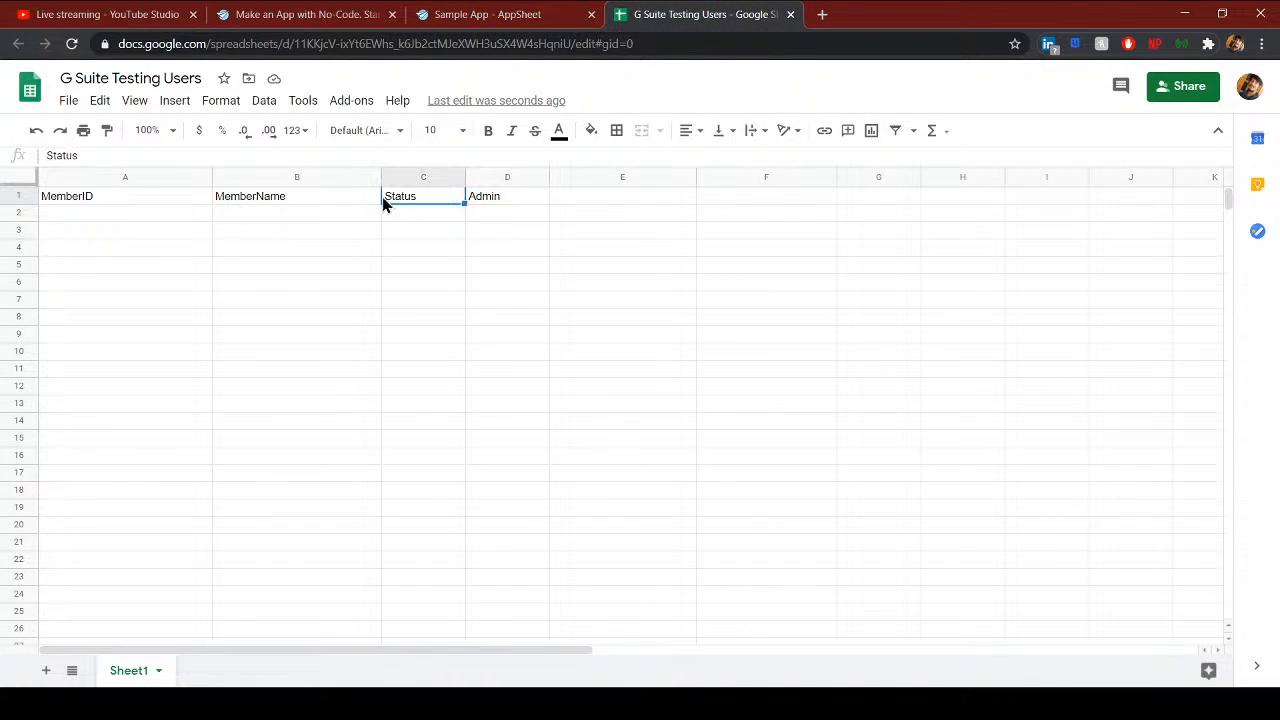
click(325, 200)
click(158, 205)
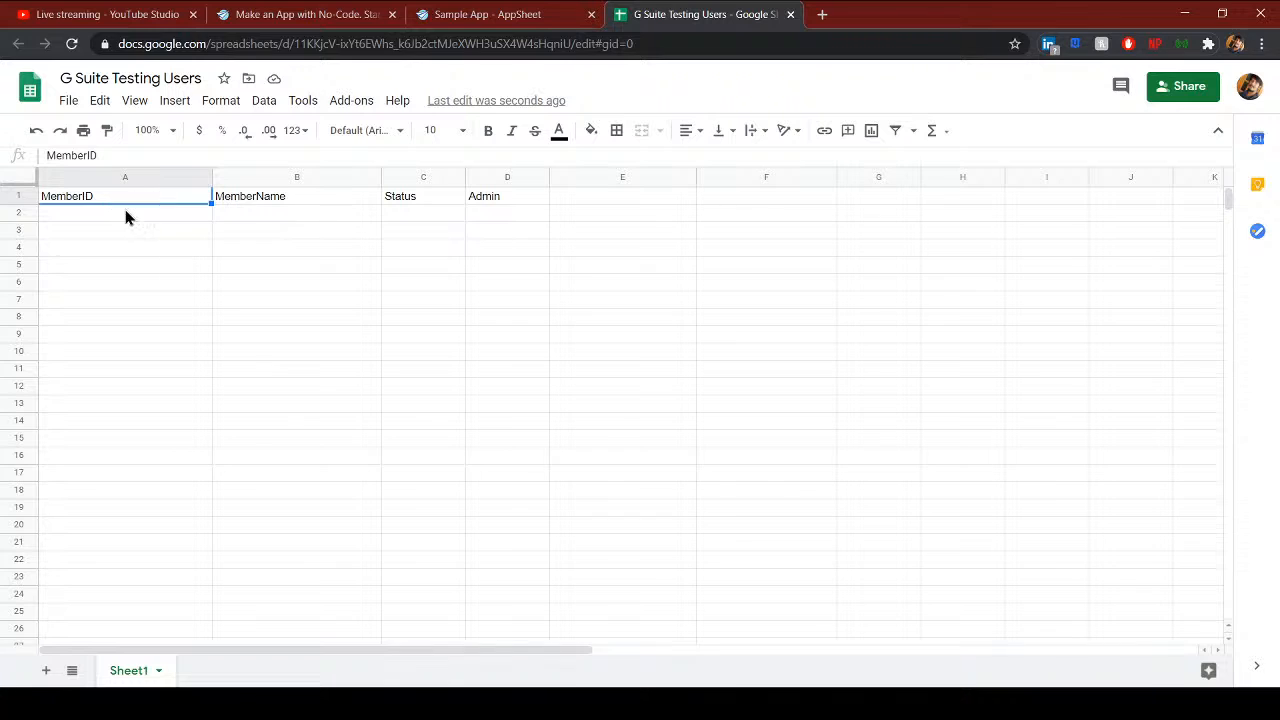
- Open the Sheet1 table's column list in the AppSheet editor
click(563, 16)
scroll(457, 417, down, 1)
scroll(546, 323, up, 3)
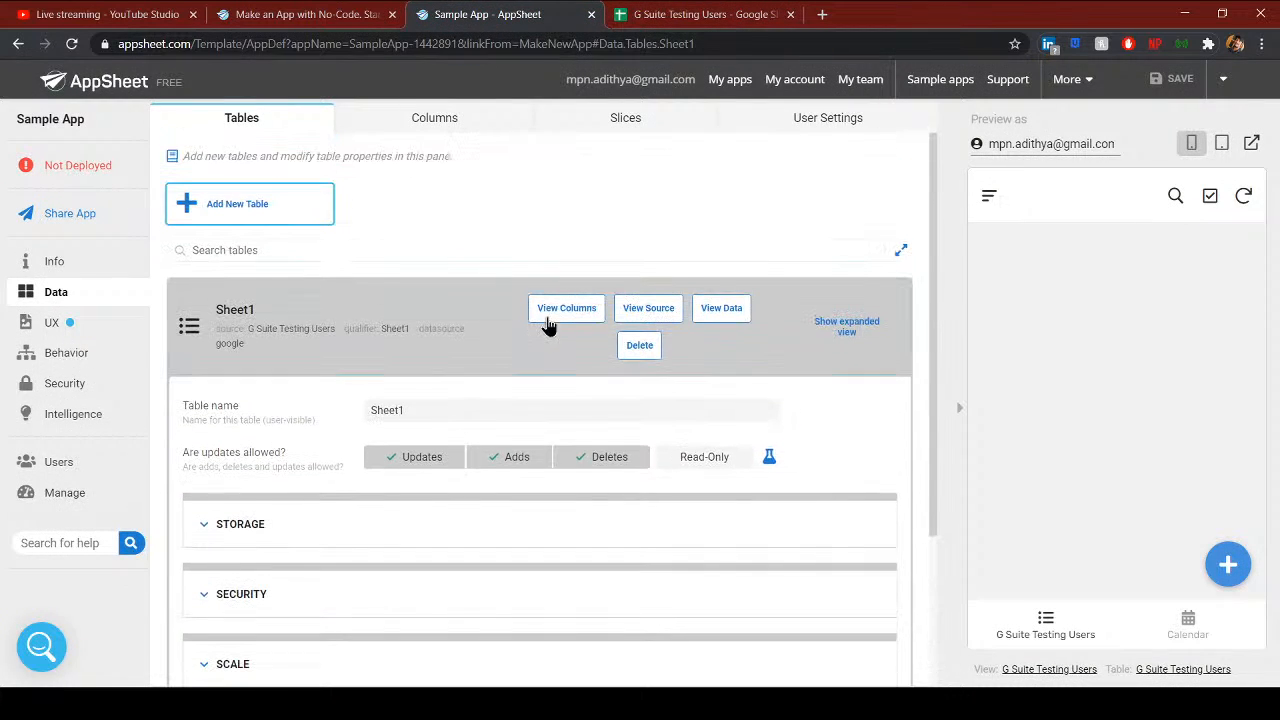
click(258, 345)
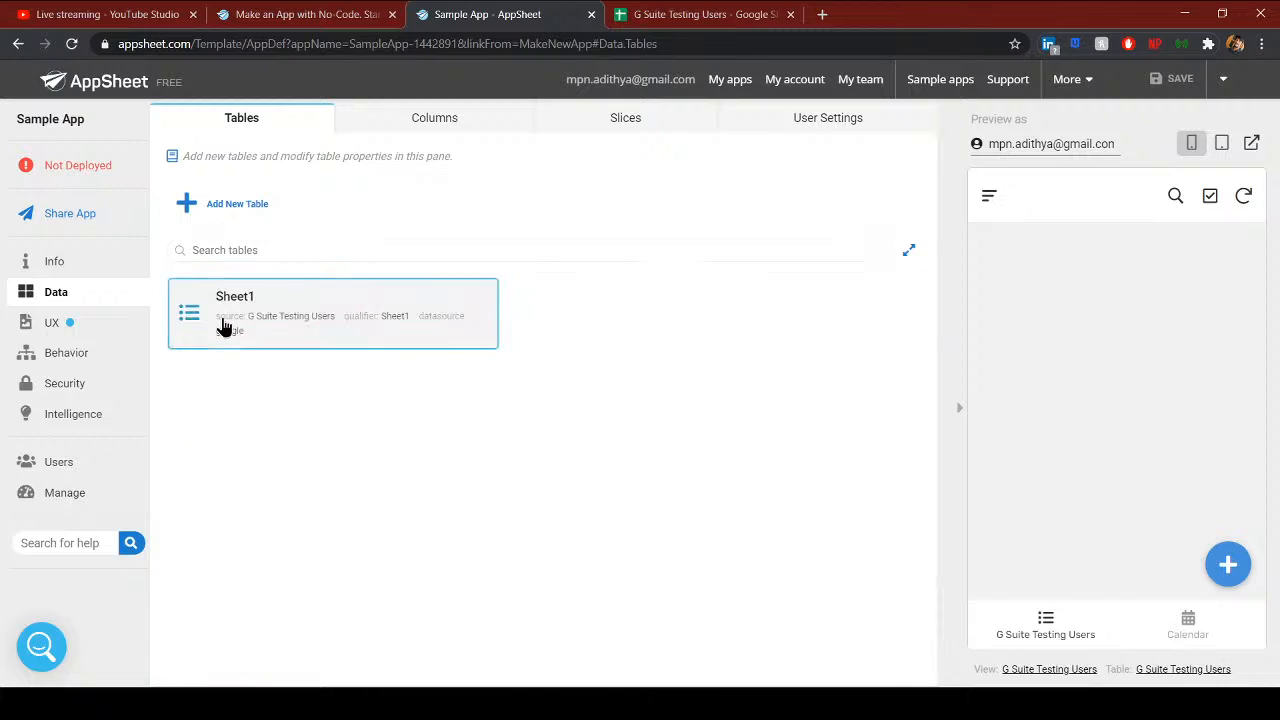
click(258, 345)
scroll(560, 249, up, 2)
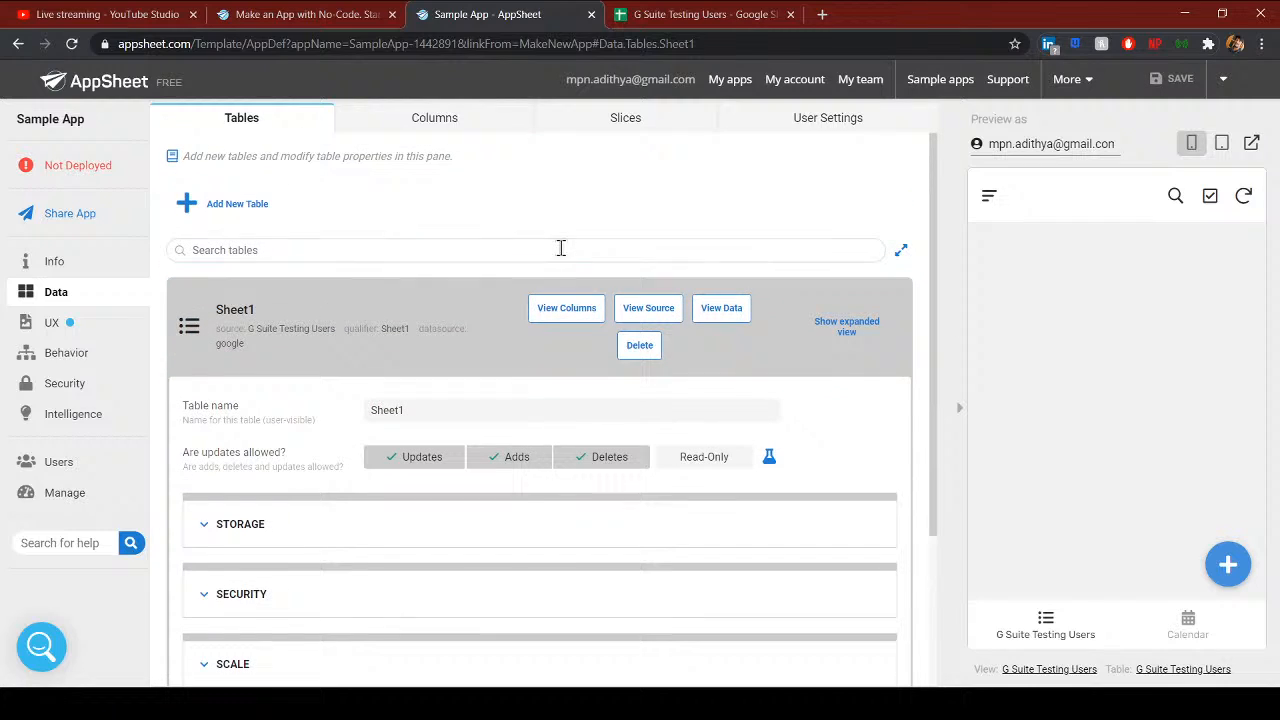
click(545, 320)
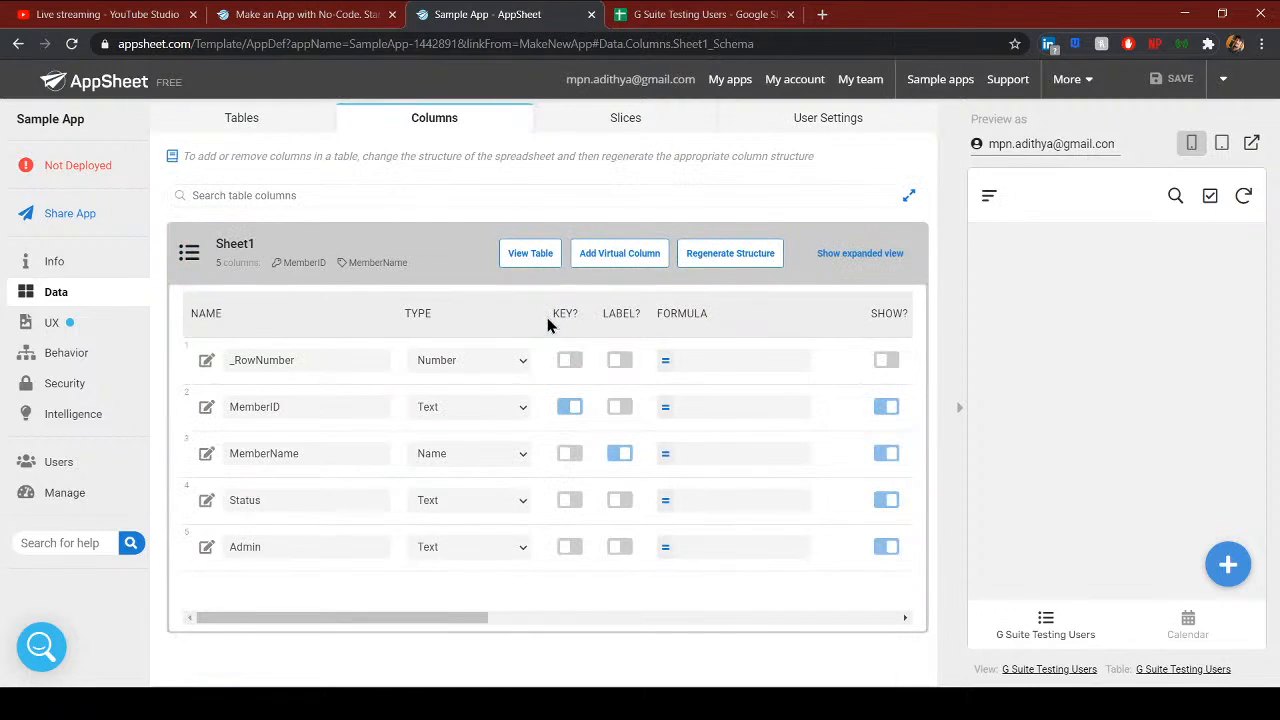
drag(300, 368, 218, 377)
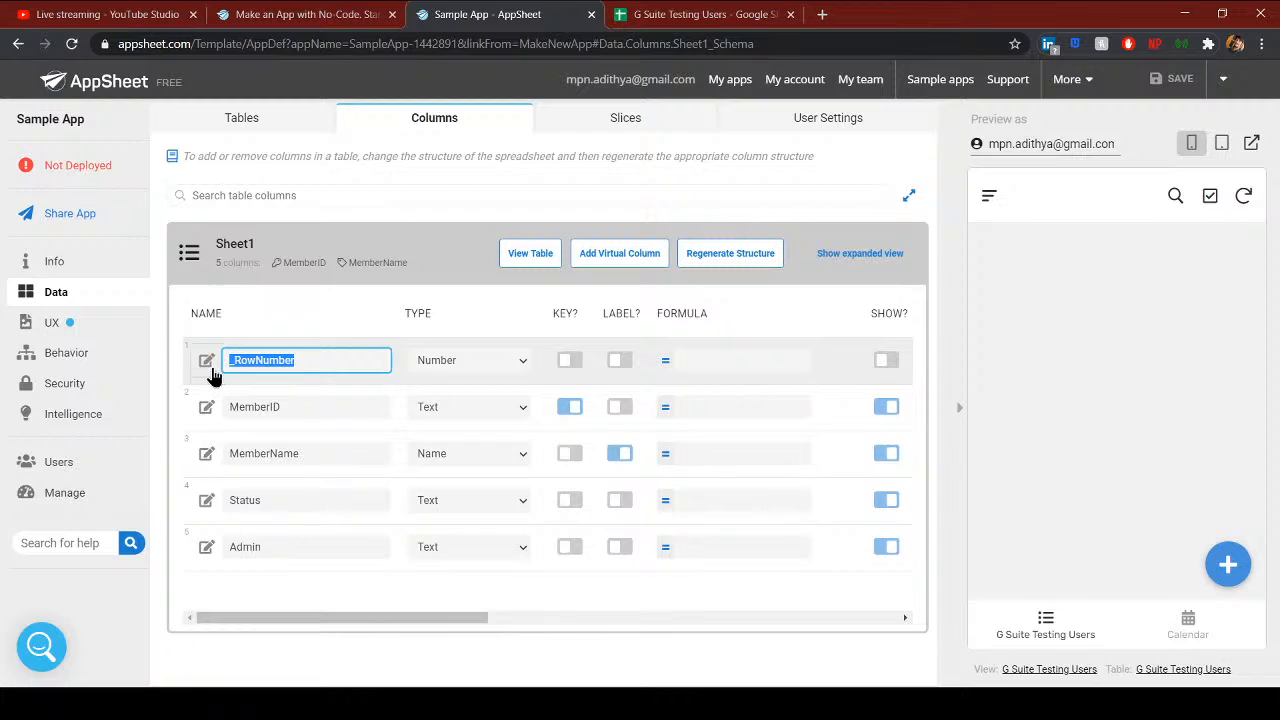
- Check the KEY? setting so MemberID is Sheet1's key column
click(762, 24)
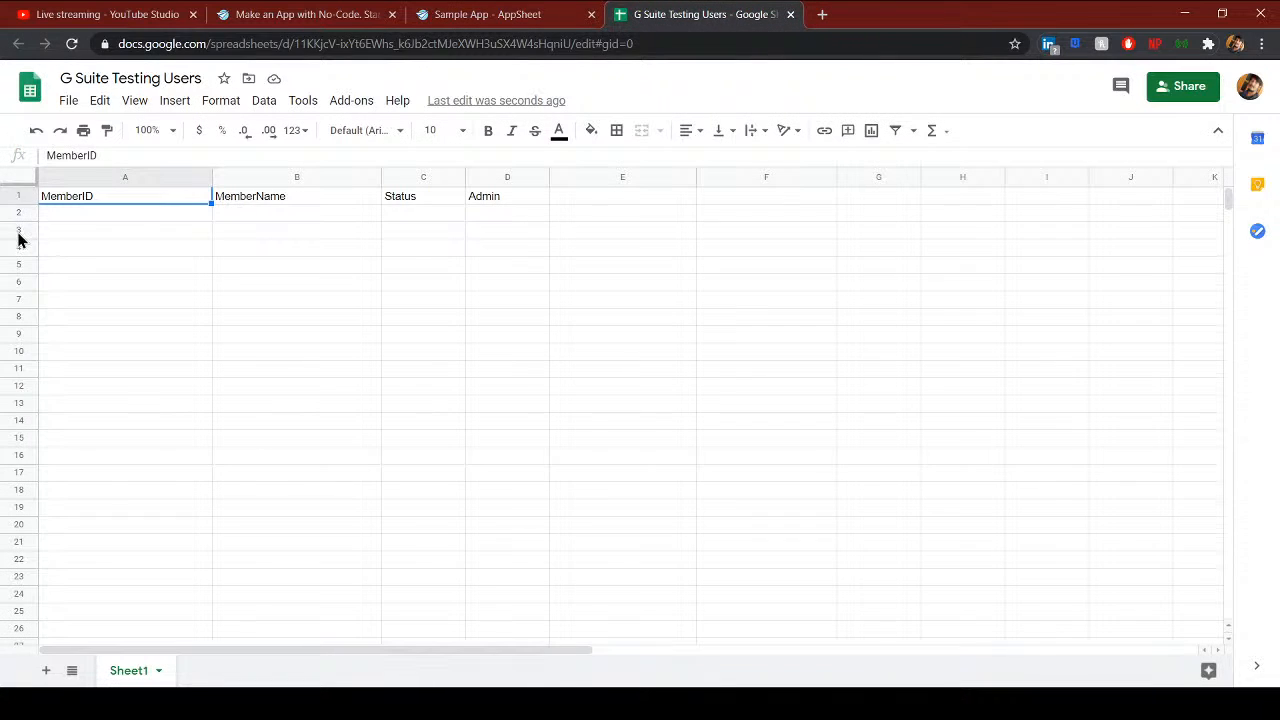
click(510, 24)
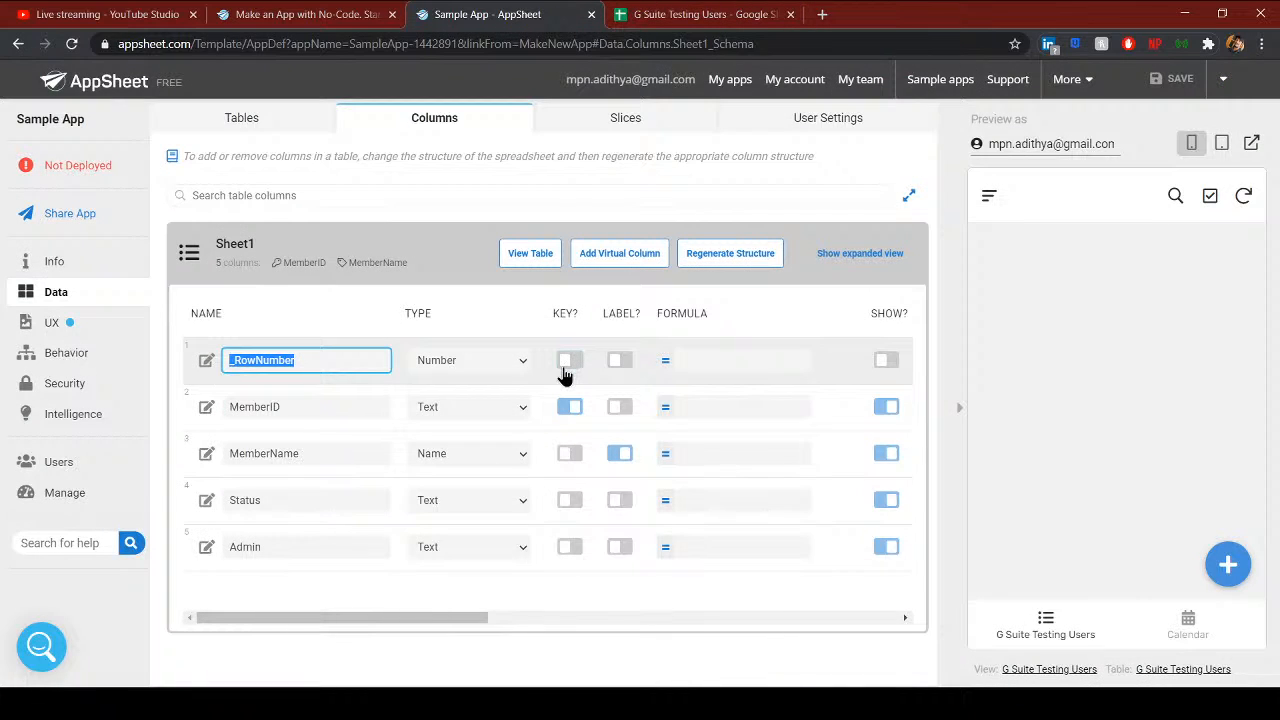
click(571, 412)
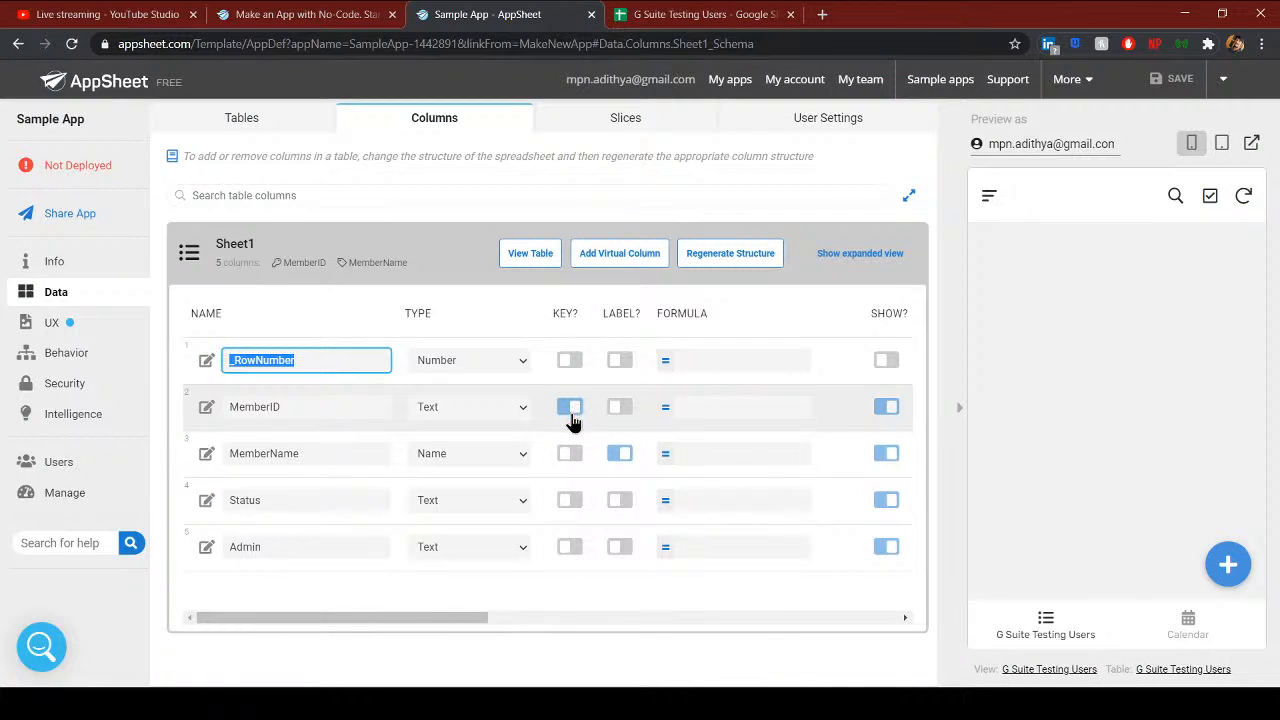
click(280, 406)
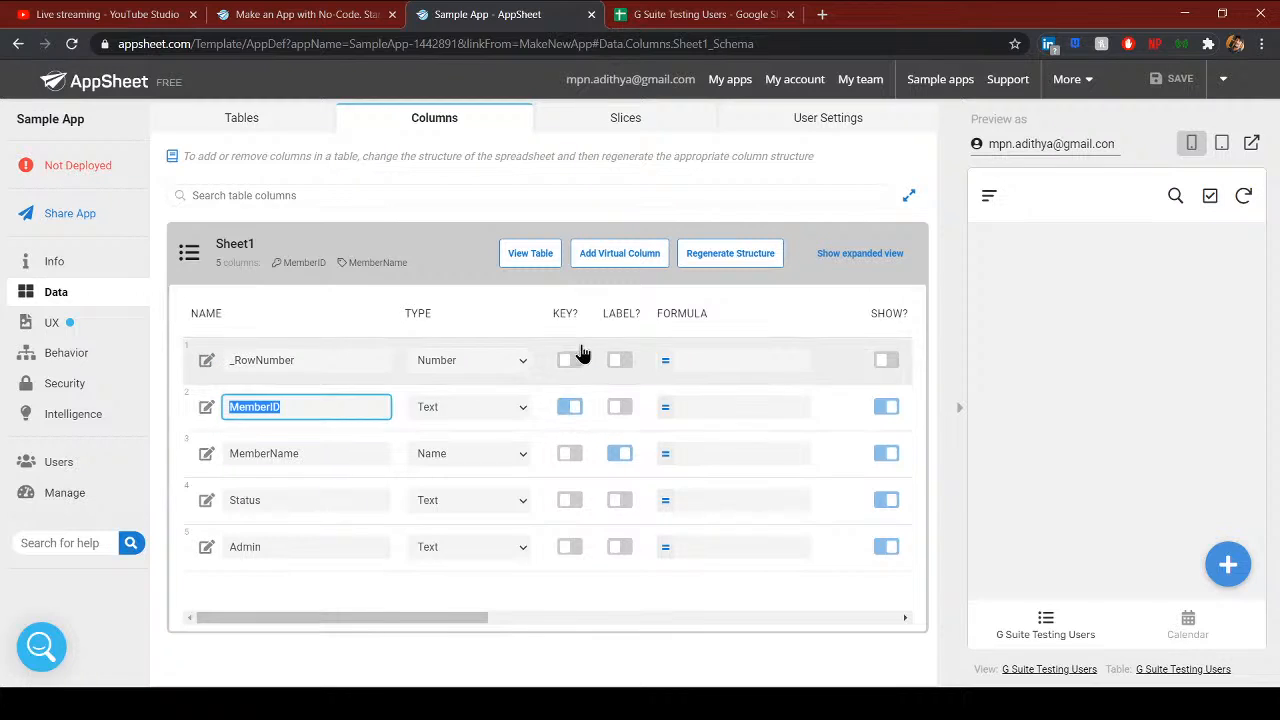
click(300, 409)
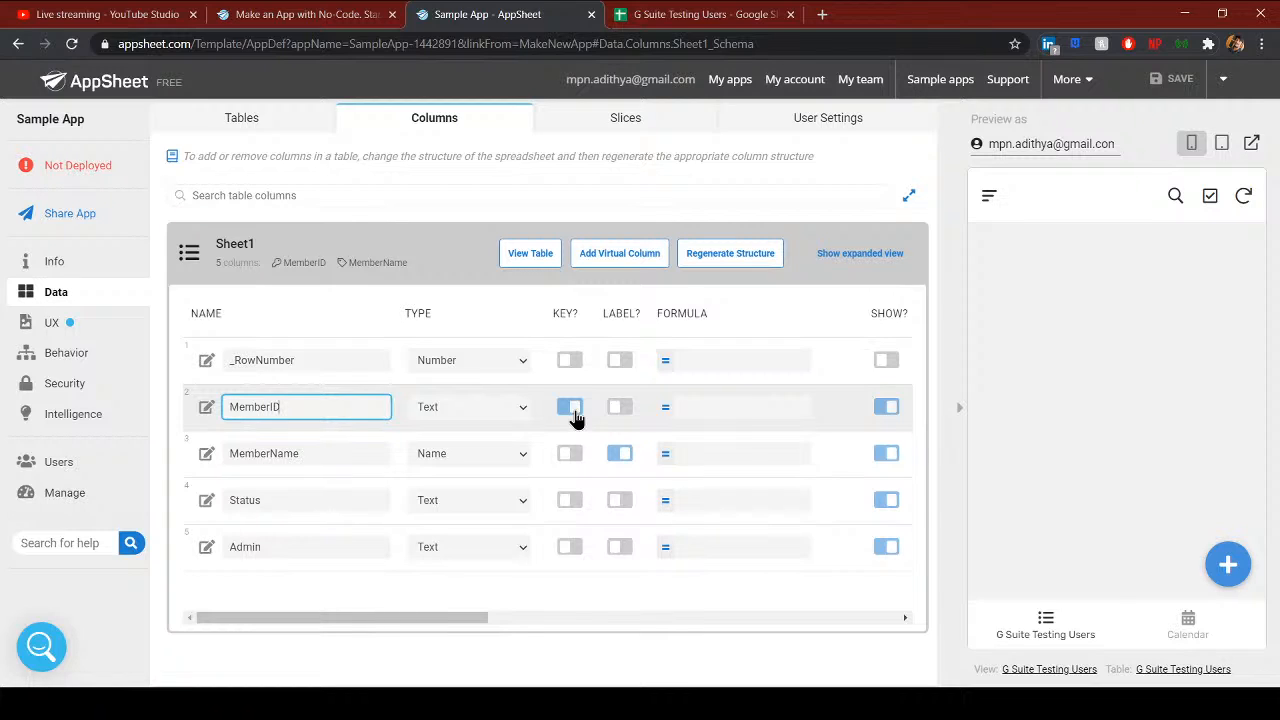
click(715, 14)
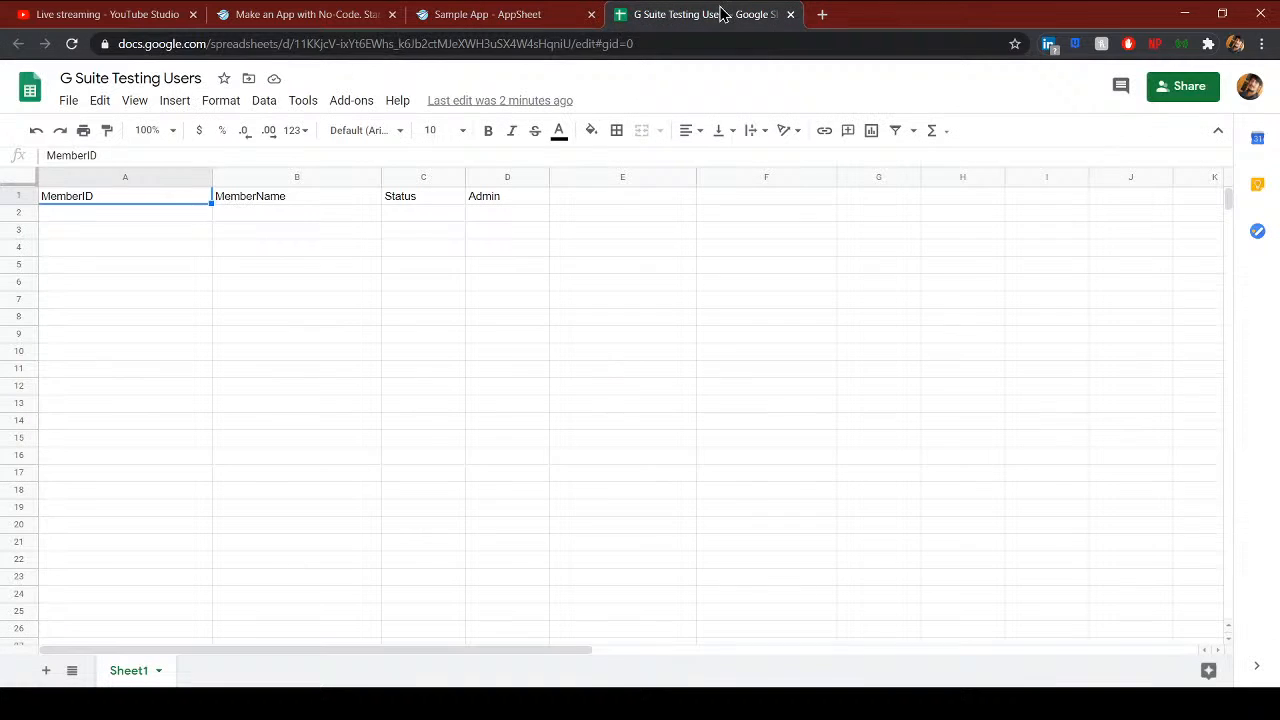
- Enter a member's e-mail address in cell A2 under MemberID
drag(84, 213, 83, 224)
click(77, 210)
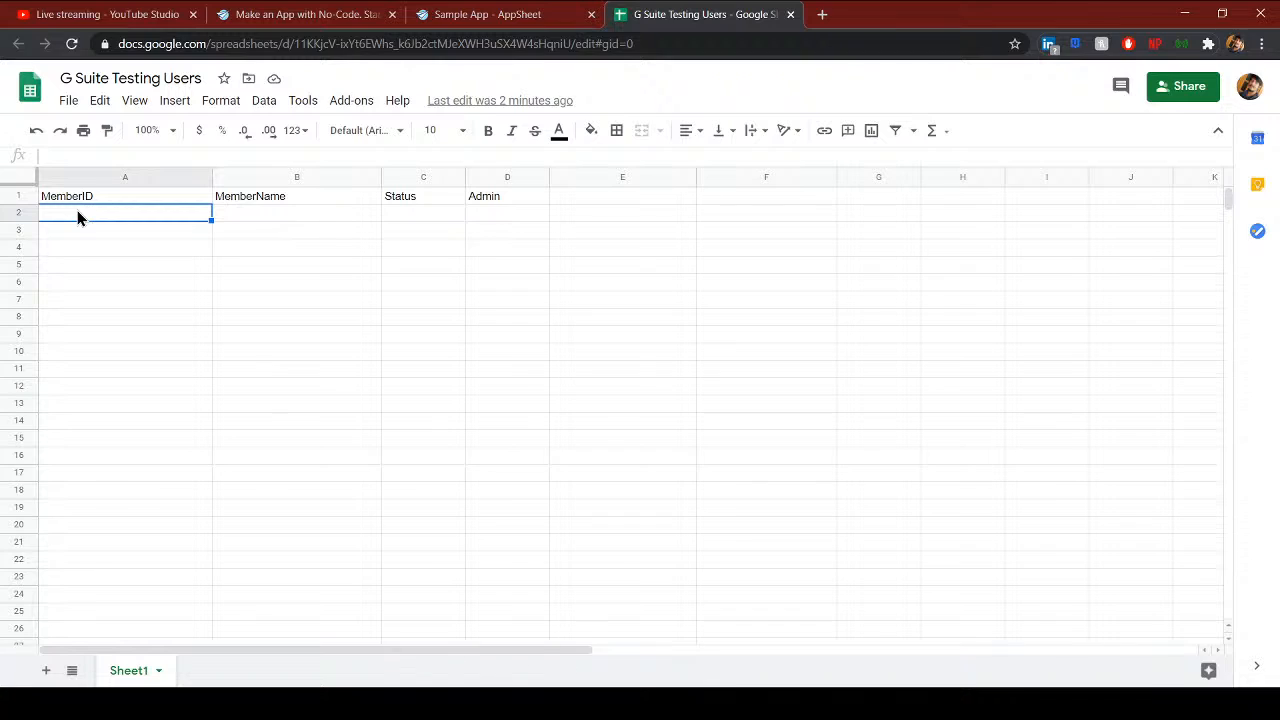
double_click(77, 210)
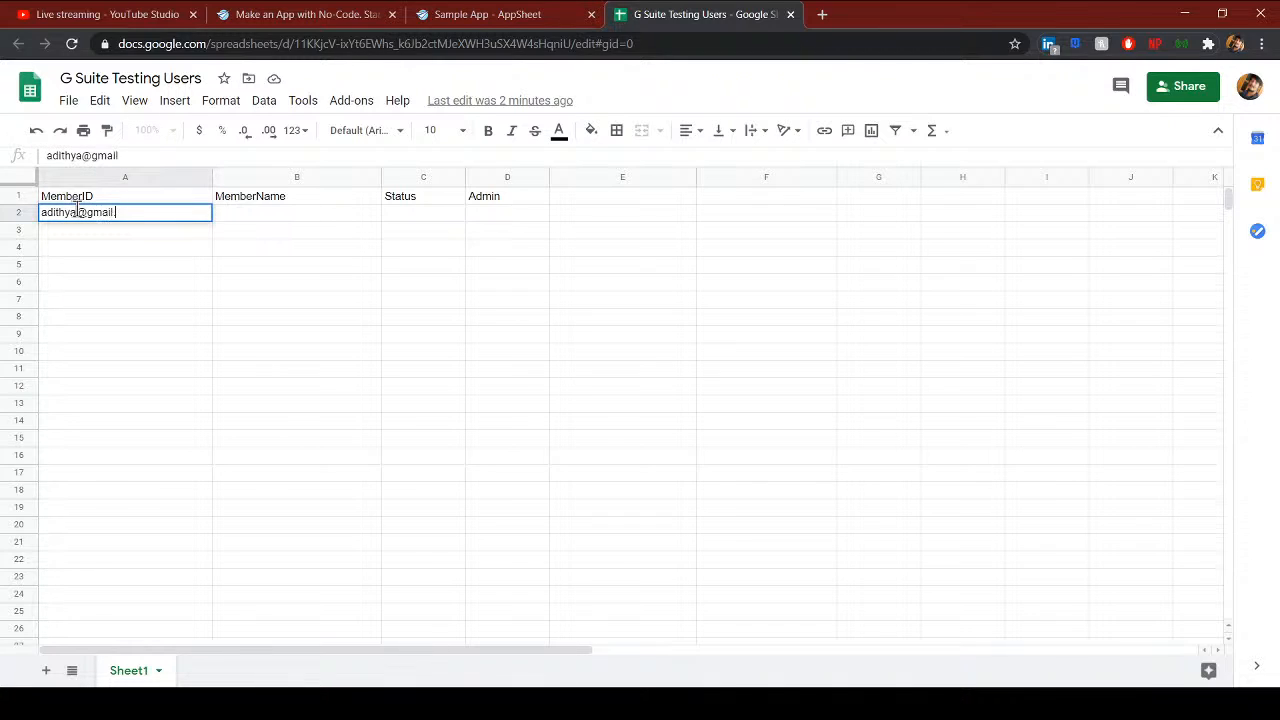
key(Return)
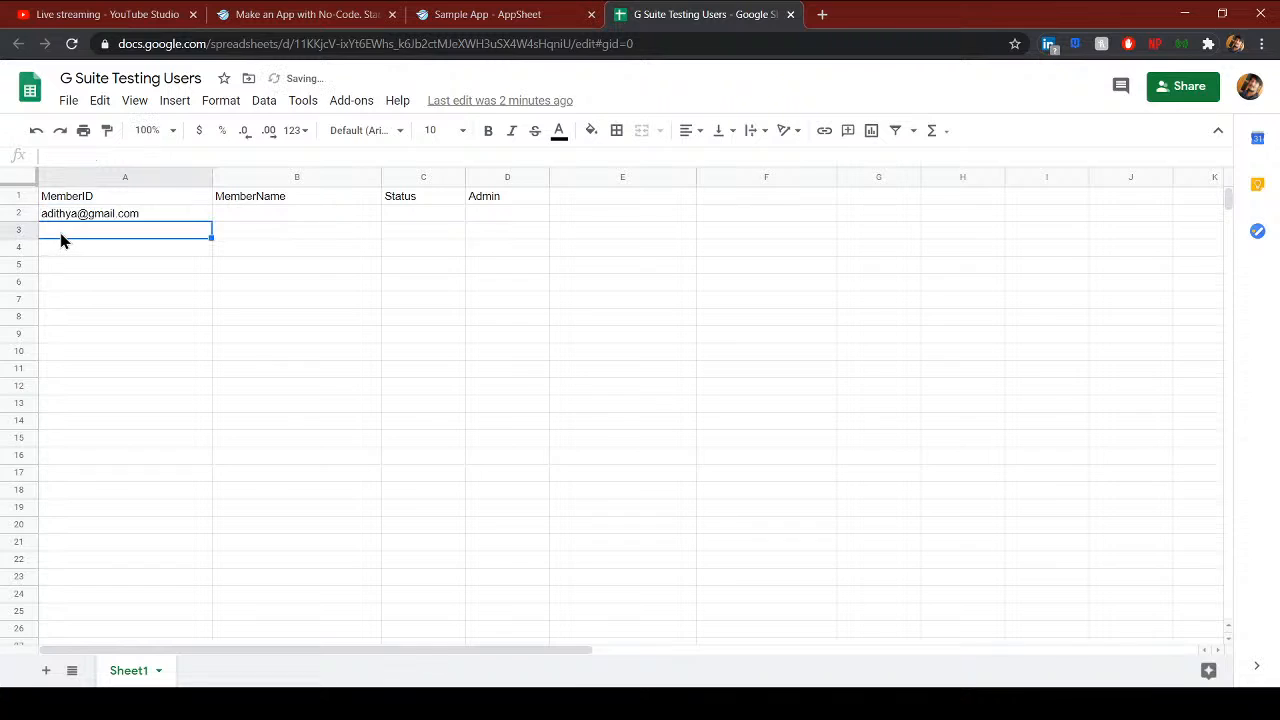
text(ad)
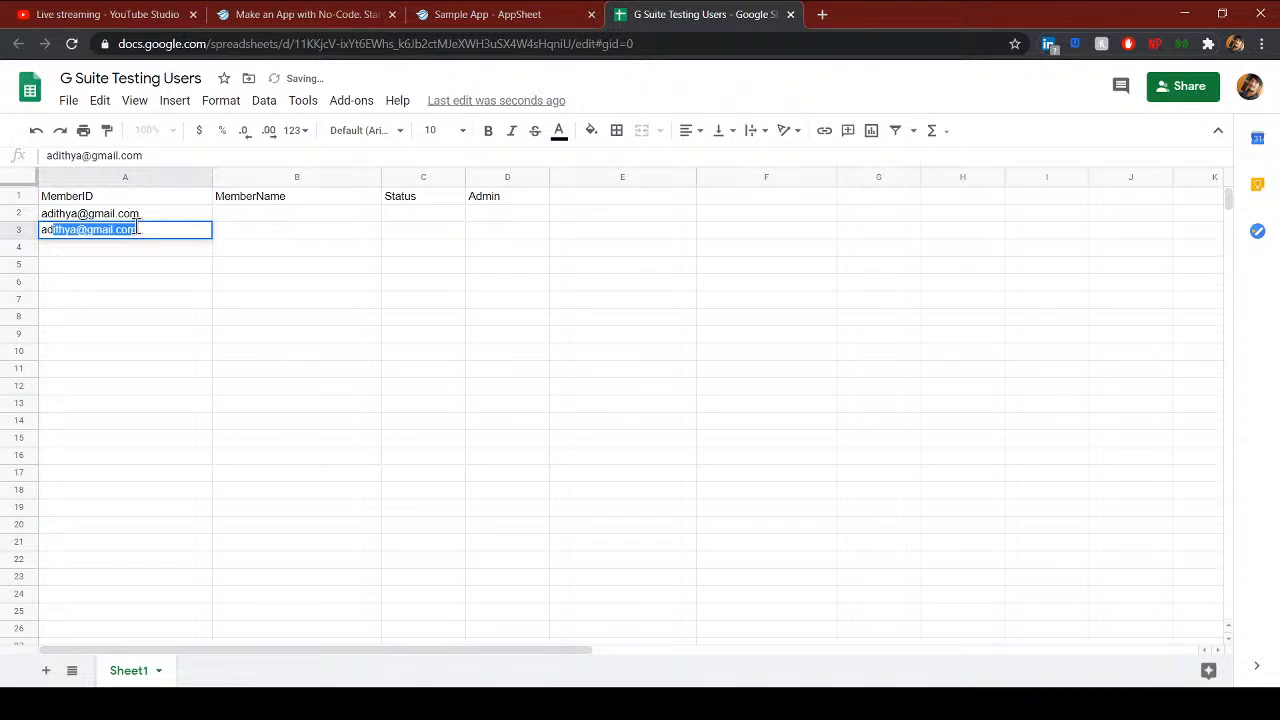
click(140, 229)
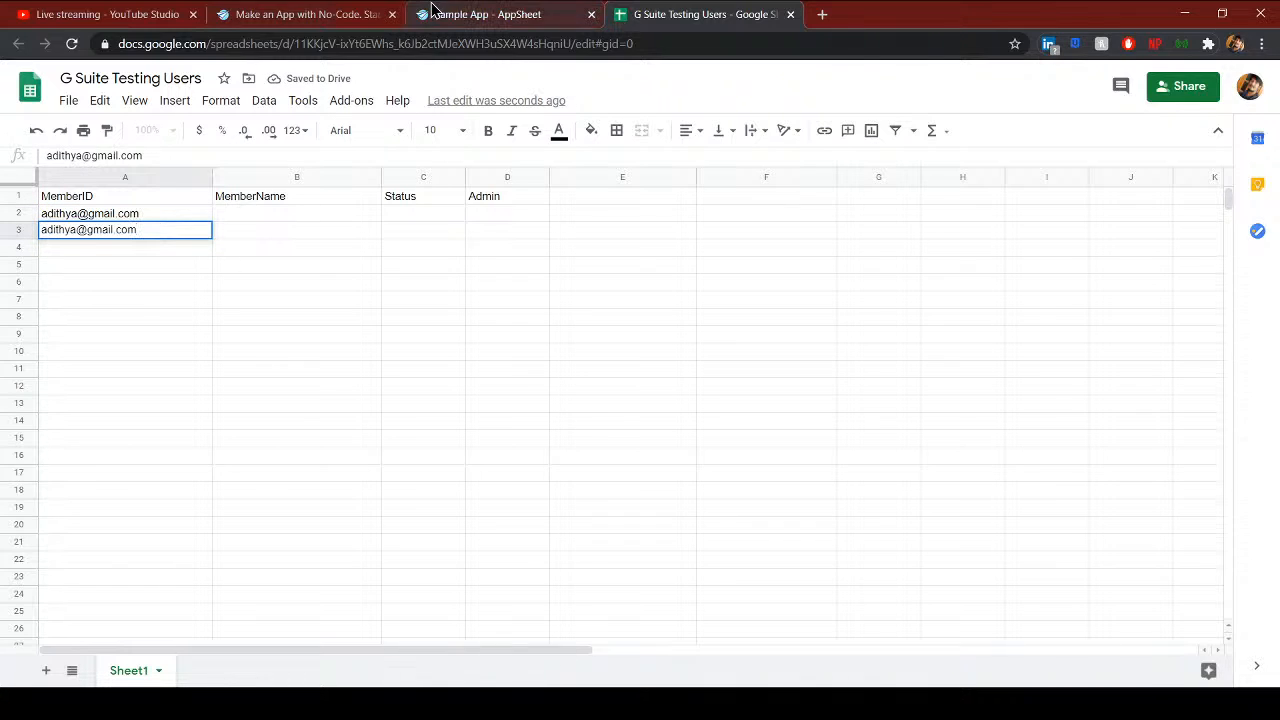
- Mark MemberID as the Sheet1 table's key in AppSheet
click(487, 14)
click(567, 410)
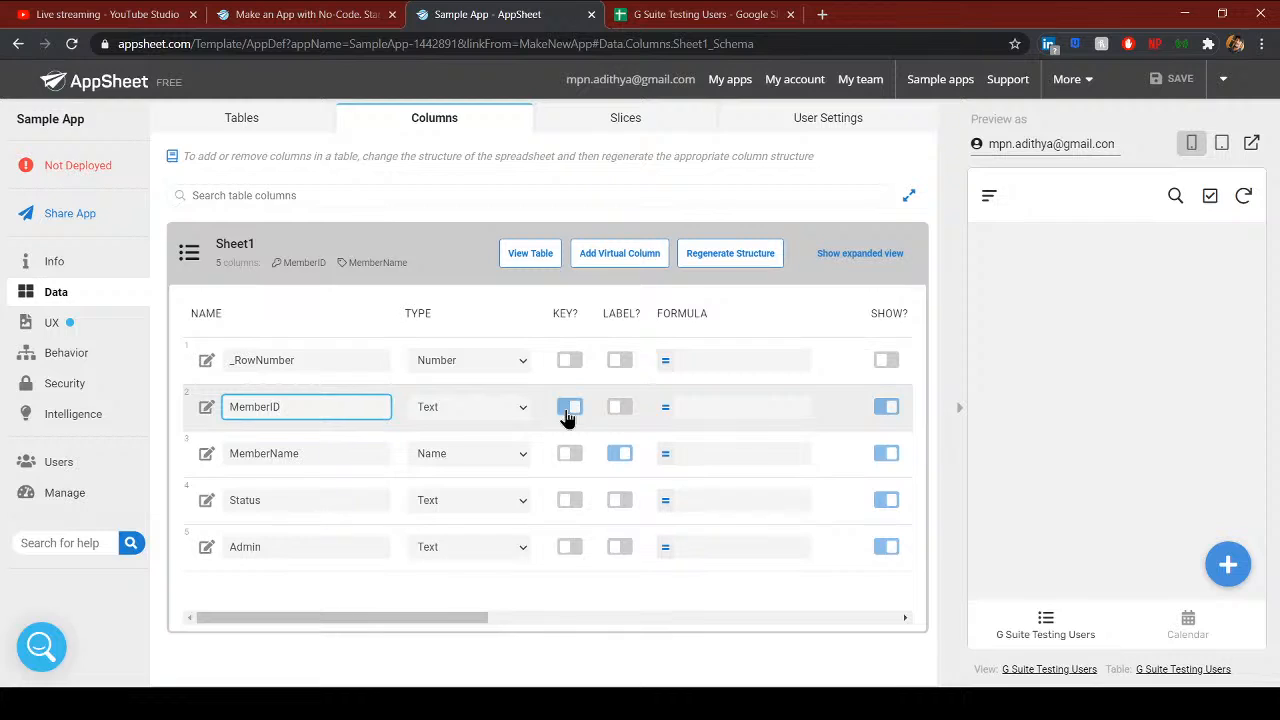
click(688, 14)
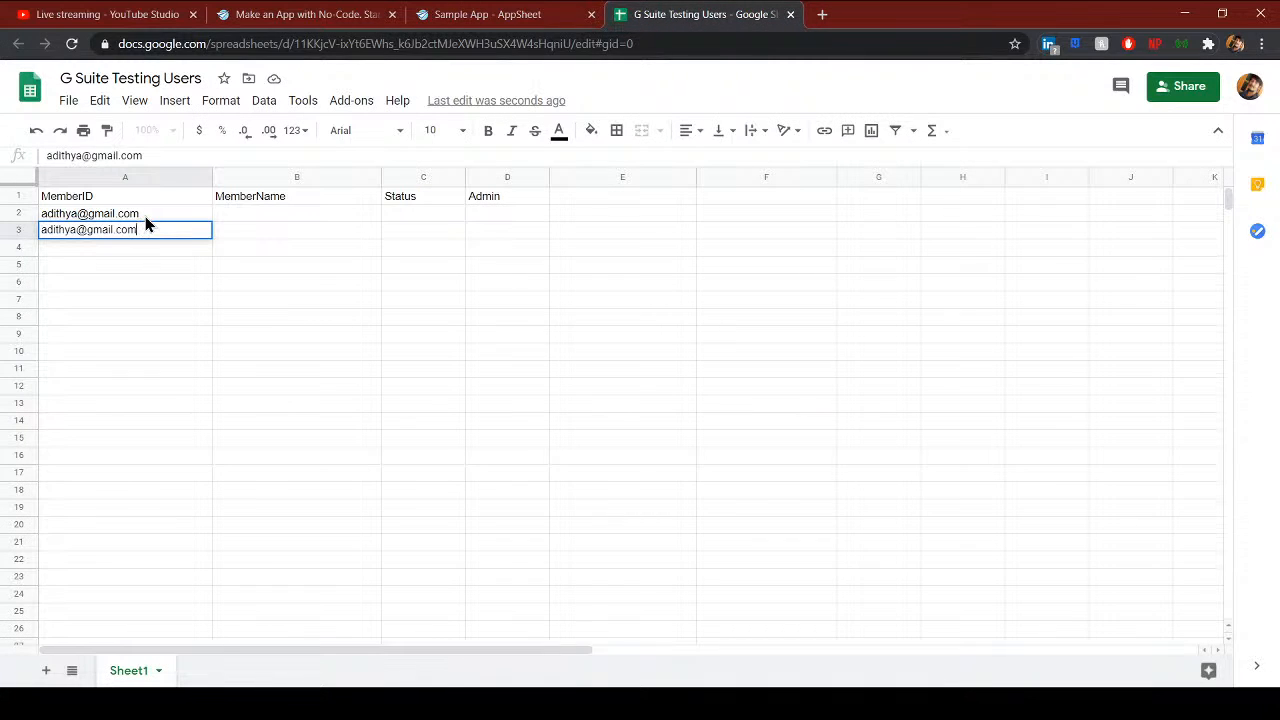
- Clear the duplicate e-mail from cell A3, leaving row 3 empty
click(145, 216)
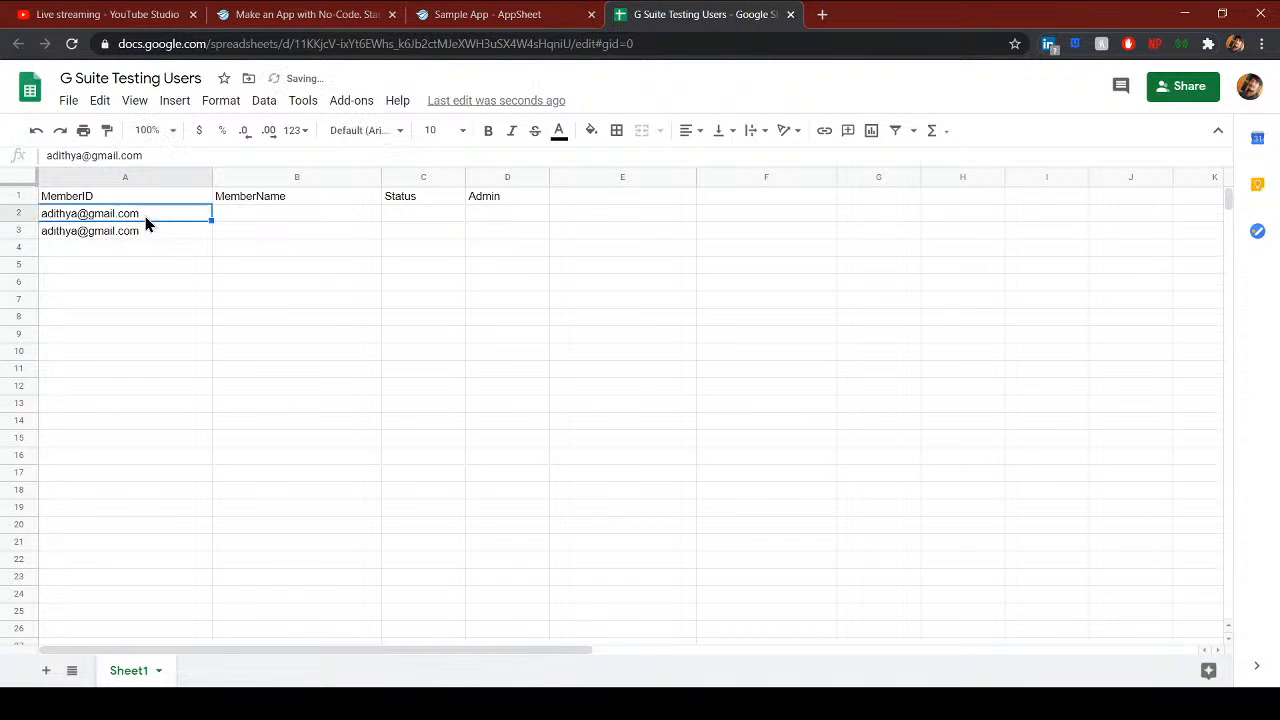
double_click(74, 229)
drag(146, 229, 16, 233)
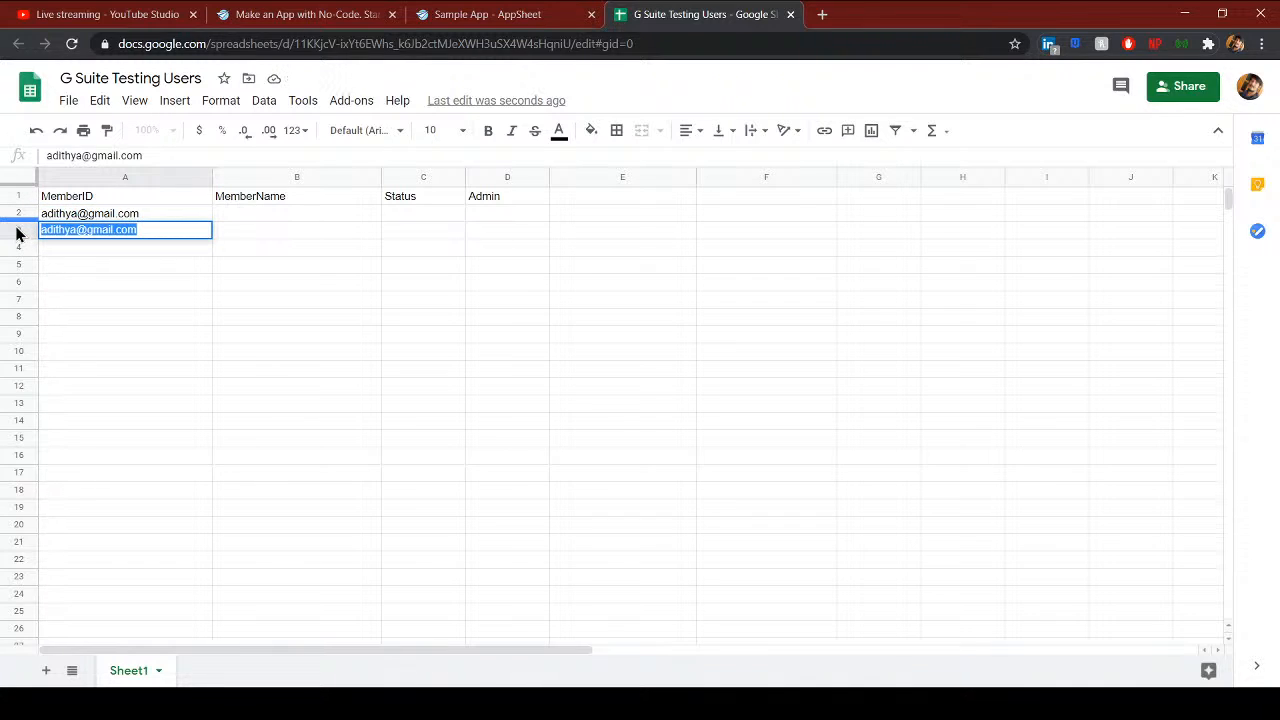
key(BackSpace)
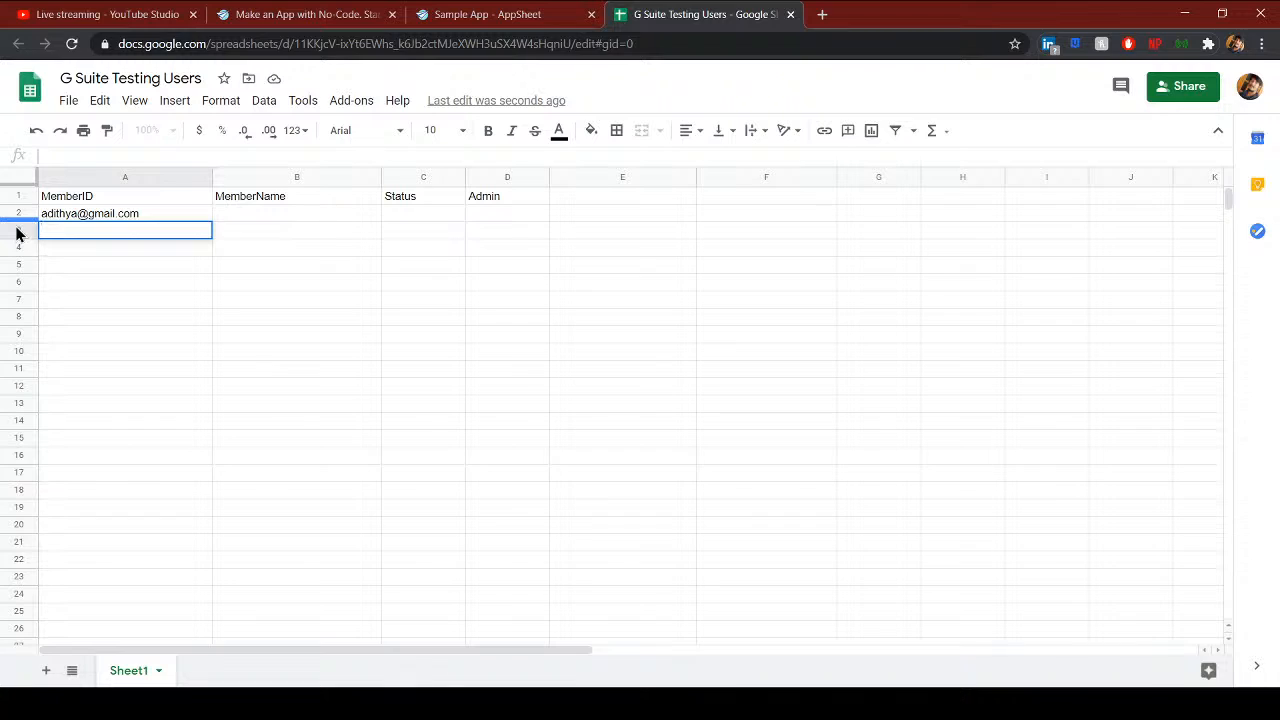
key(Return)
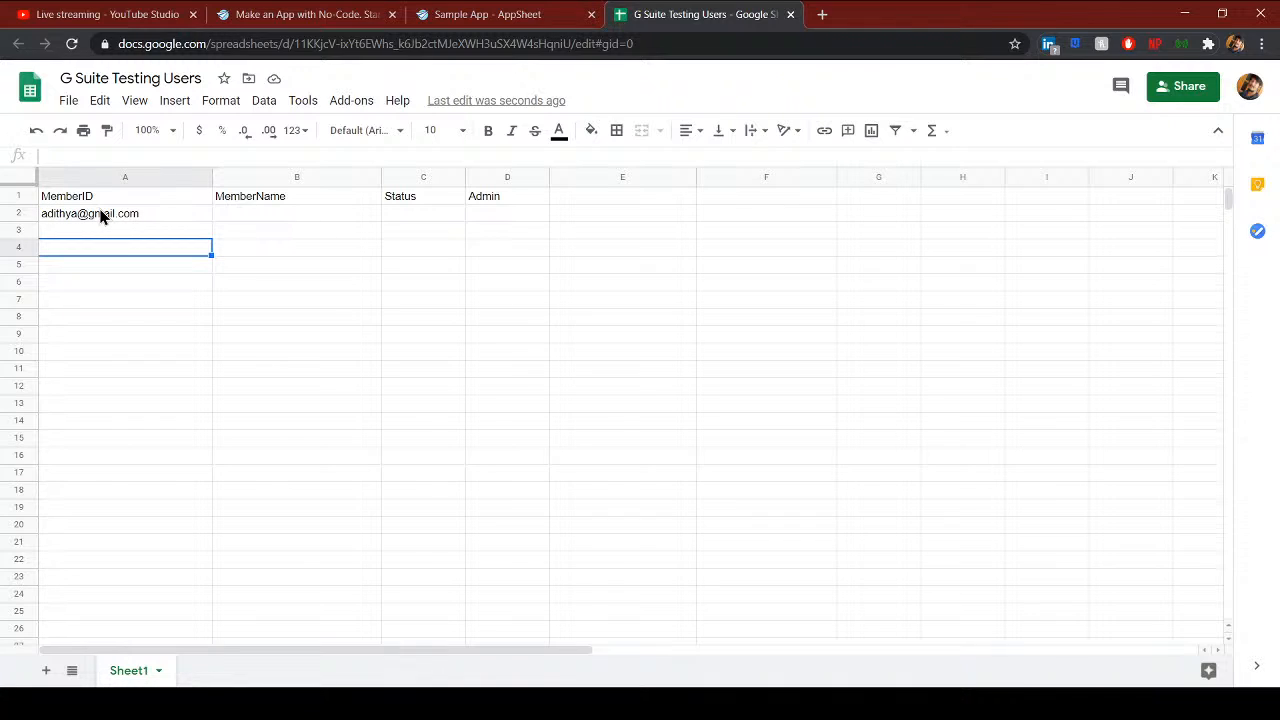
click(494, 16)
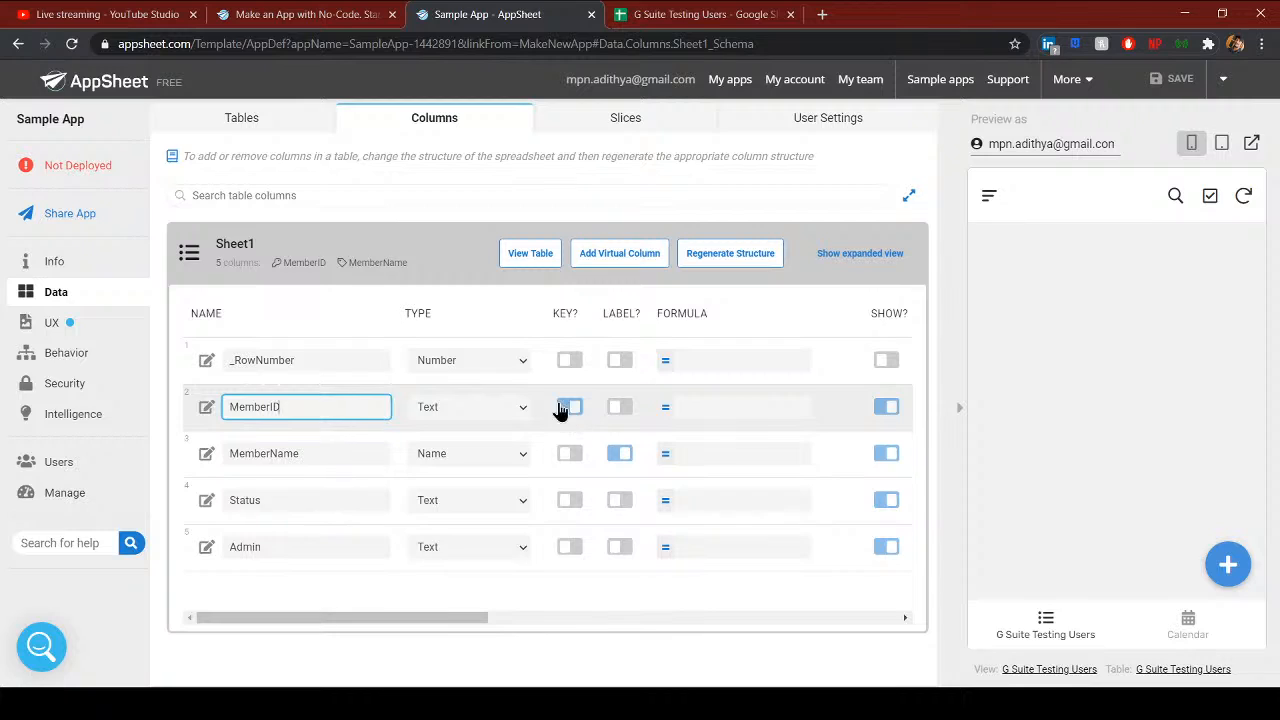
click(262, 361)
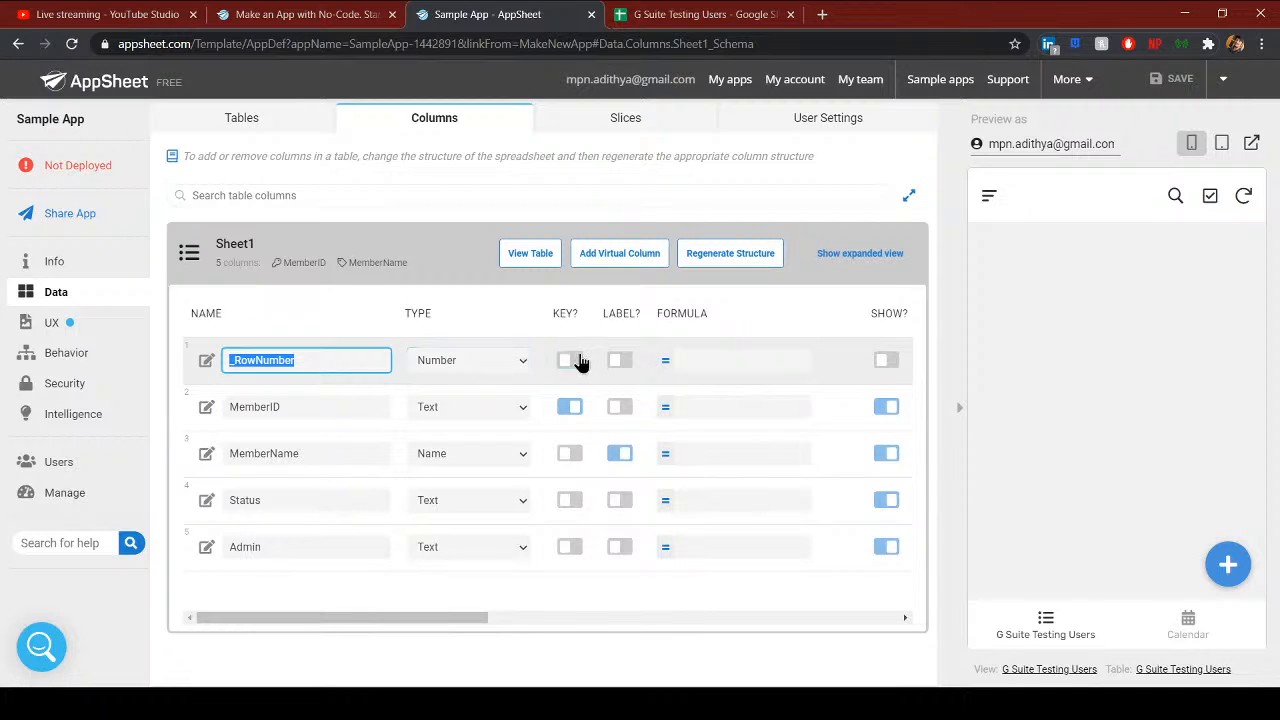
click(688, 16)
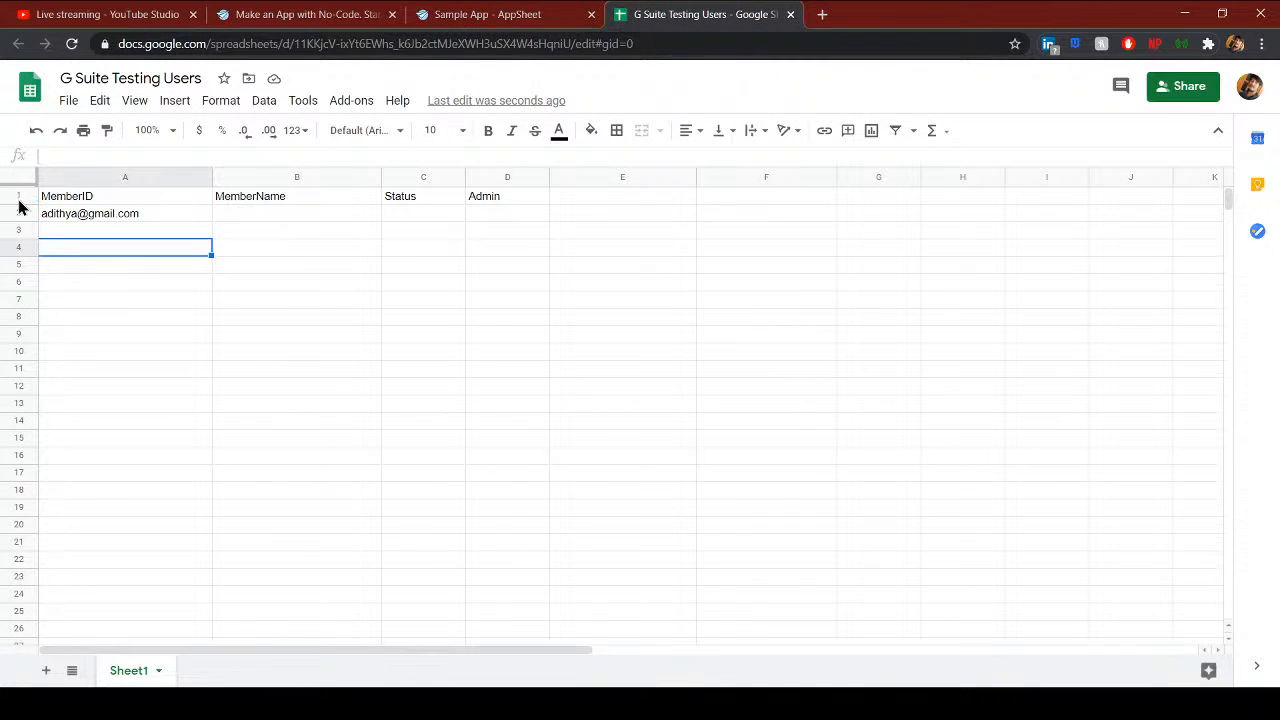
click(520, 27)
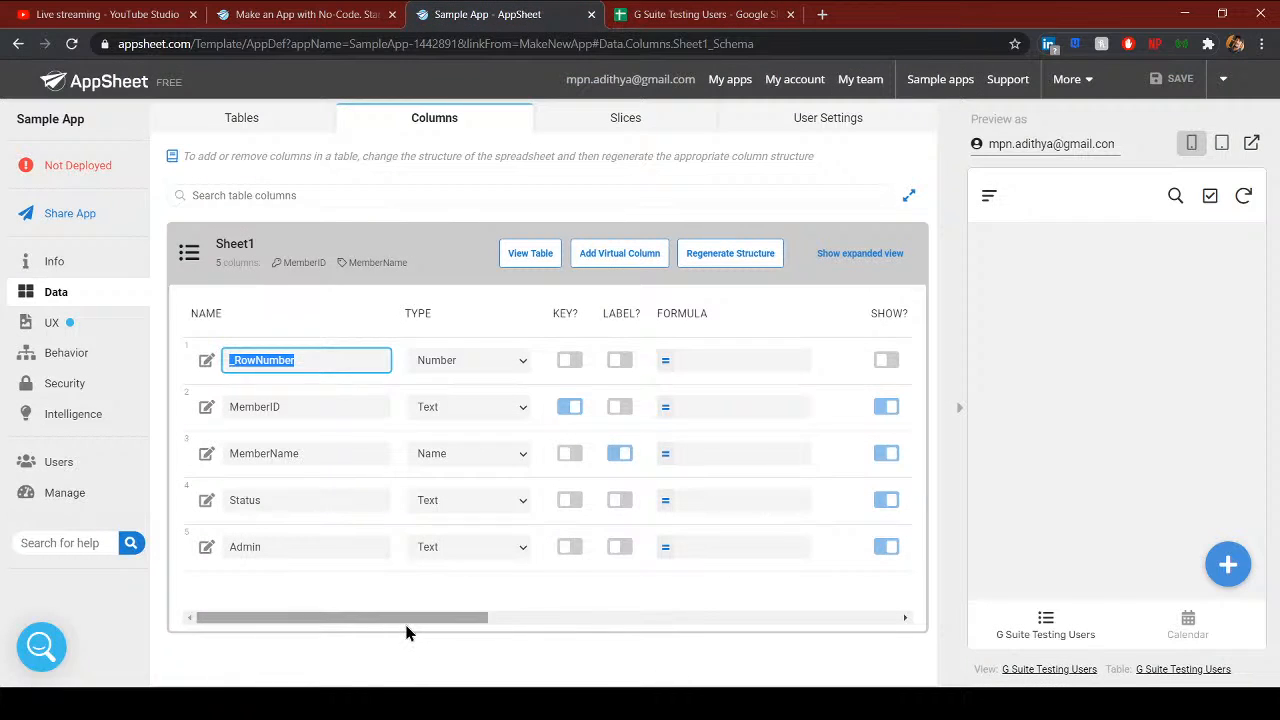
drag(406, 625, 363, 620)
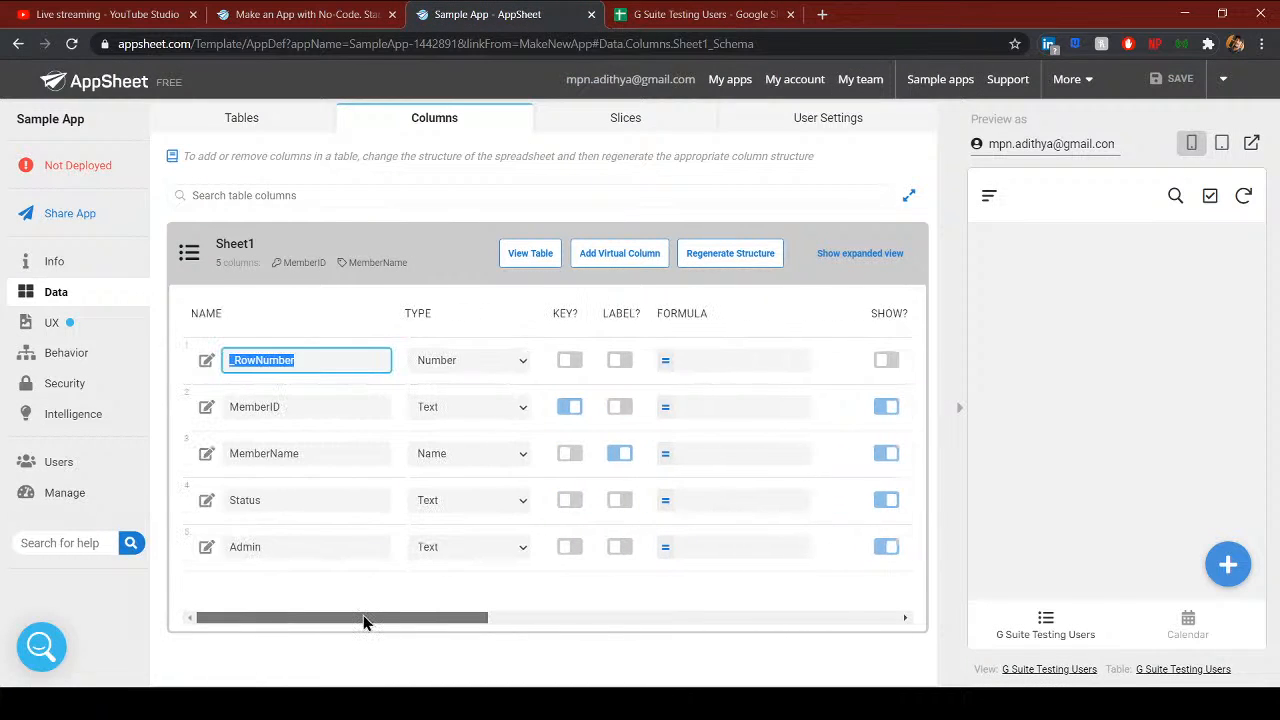
click(308, 360)
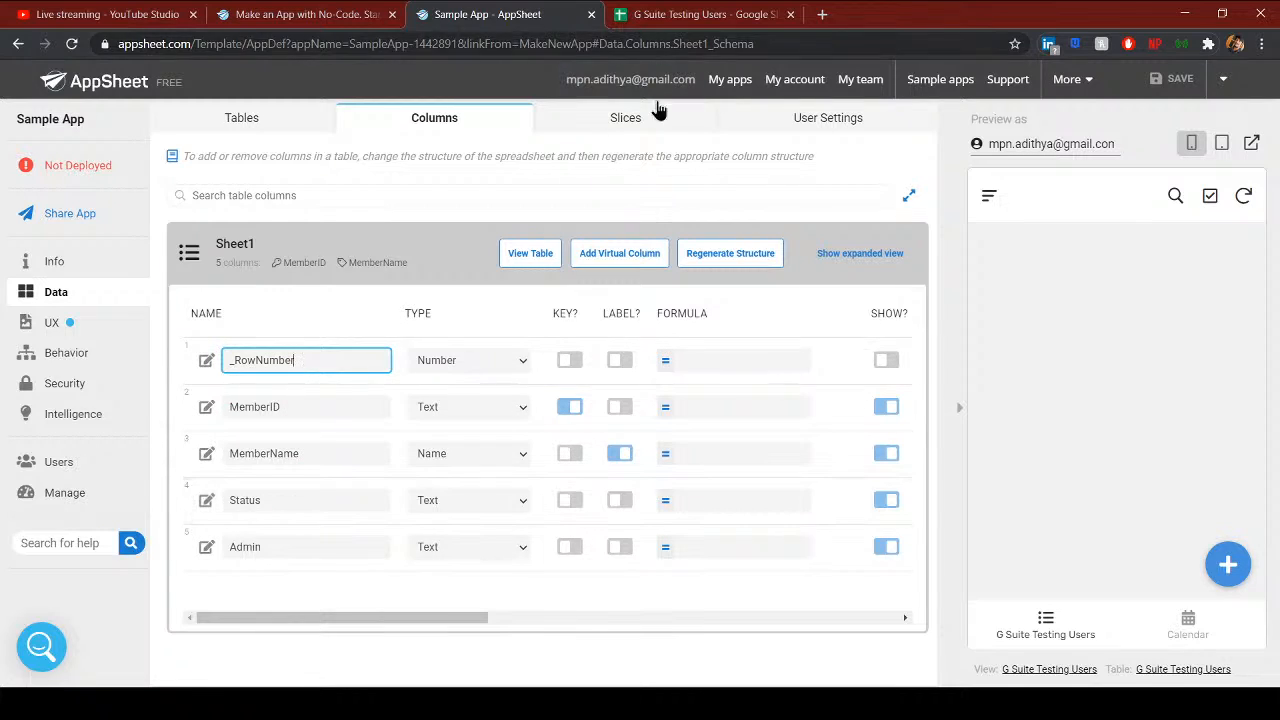
- Change the MemberID column's type from Text to Email
click(268, 450)
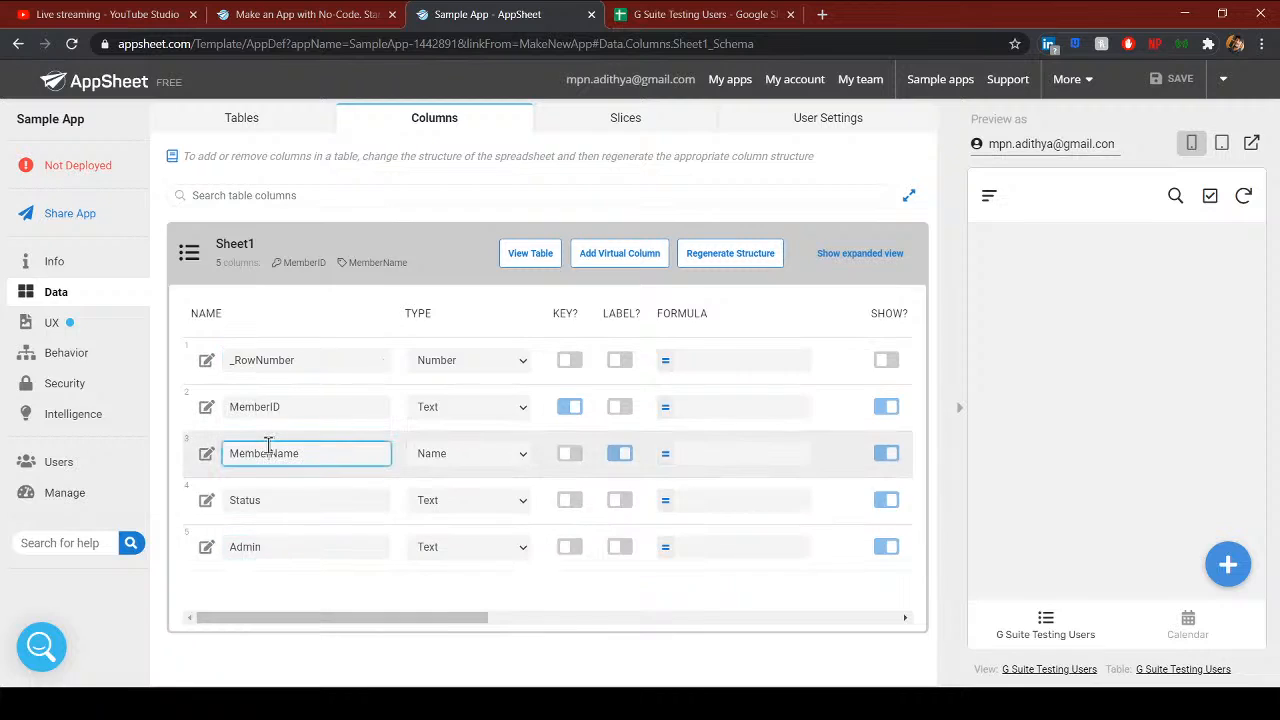
double_click(268, 447)
double_click(314, 411)
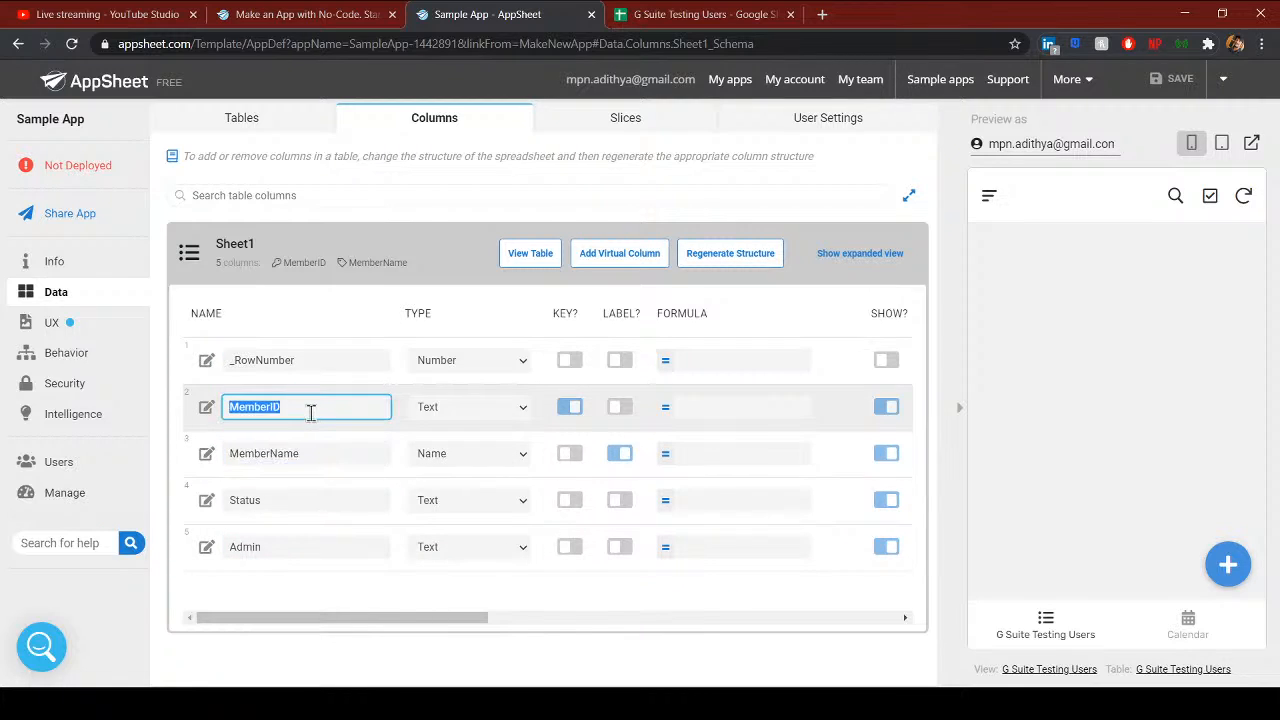
click(315, 411)
key(Tab)
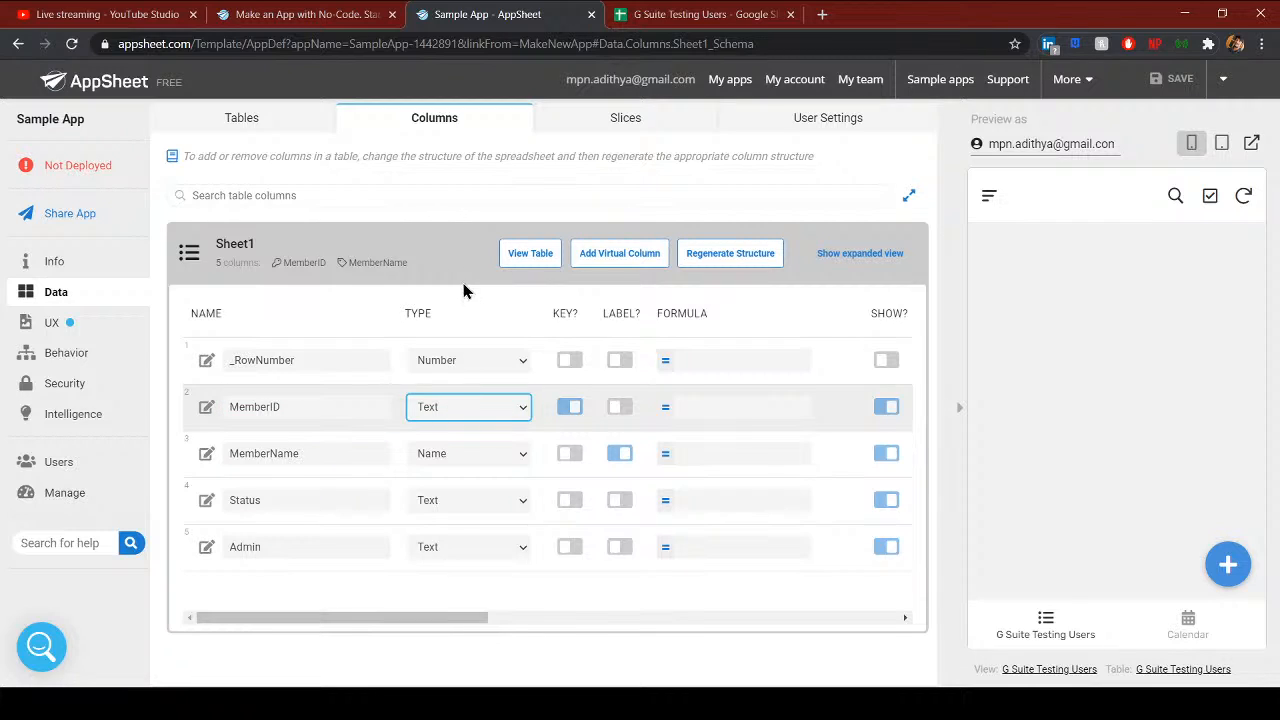
key(e)
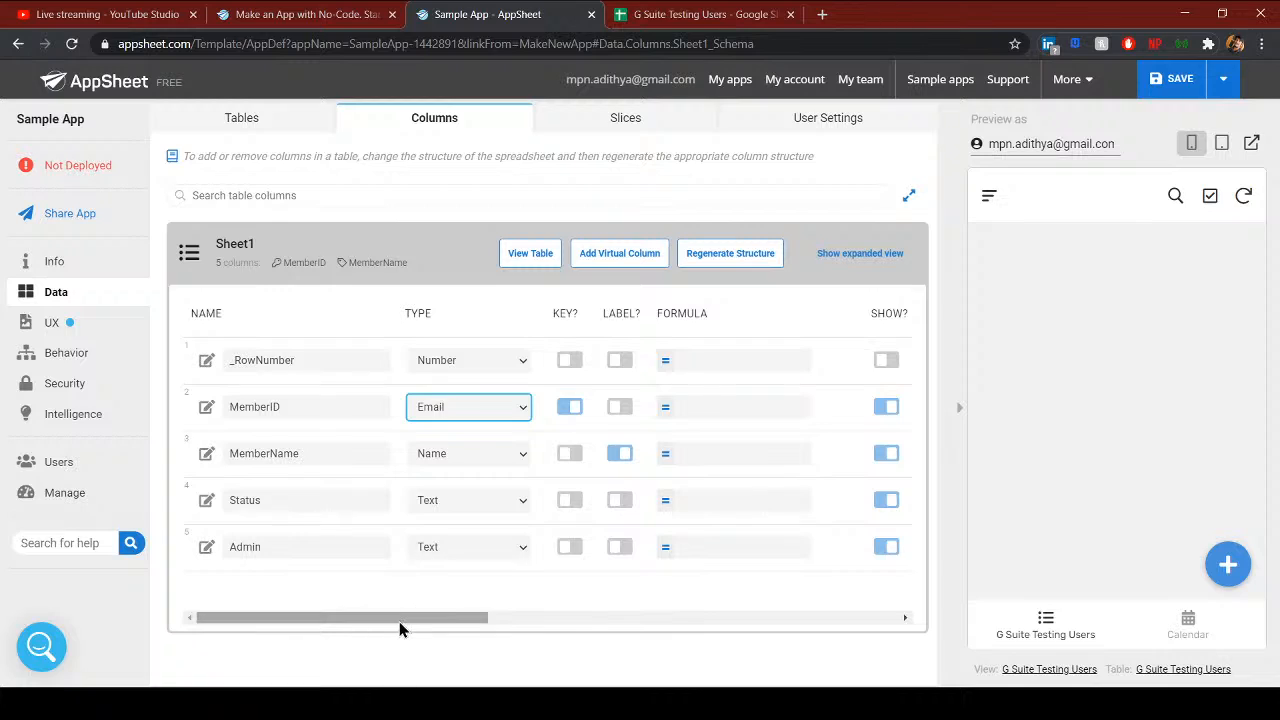
drag(399, 617, 467, 617)
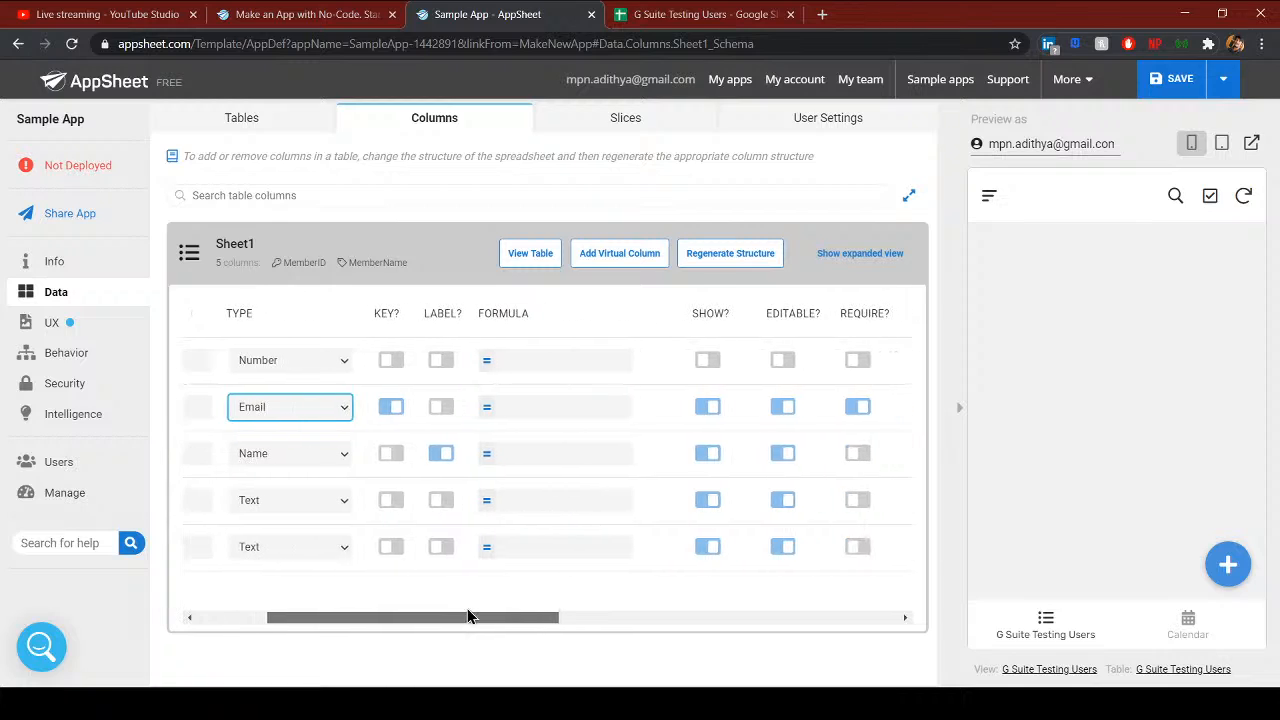
double_click(479, 313)
- Turn on REQUIRE? for the MemberName, Status and Admin columns
drag(430, 619, 522, 620)
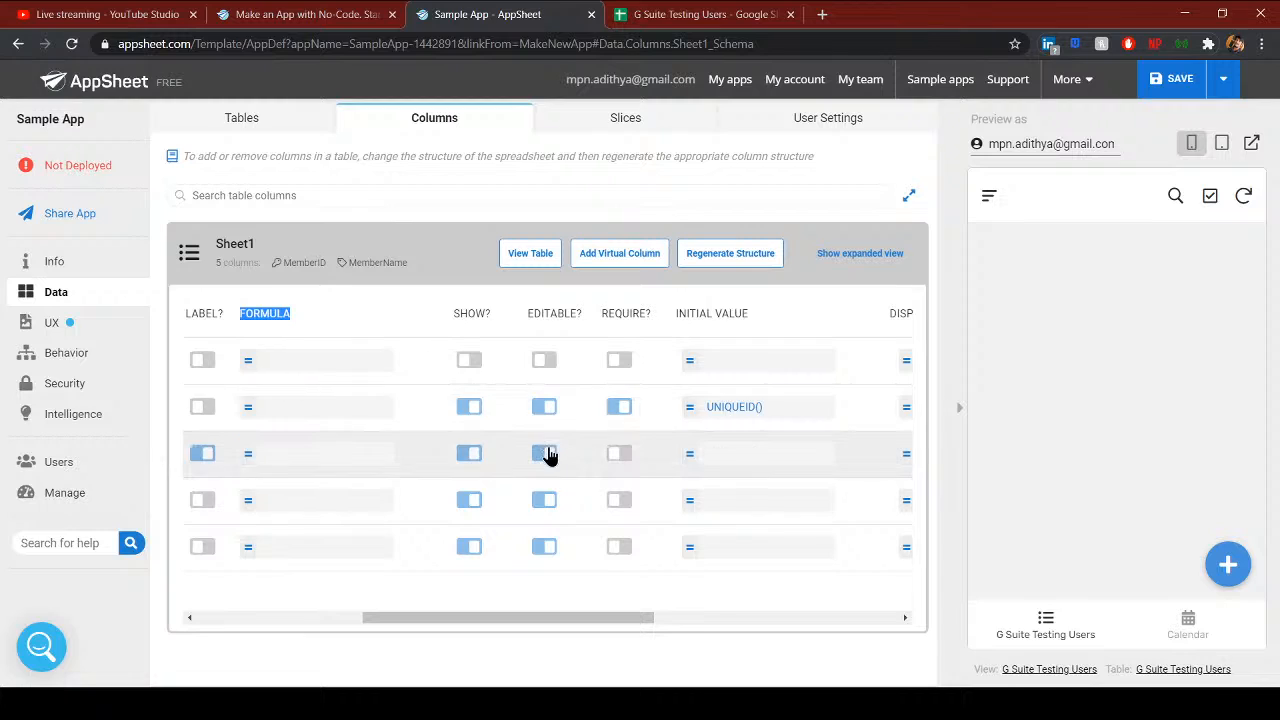
click(619, 455)
click(619, 500)
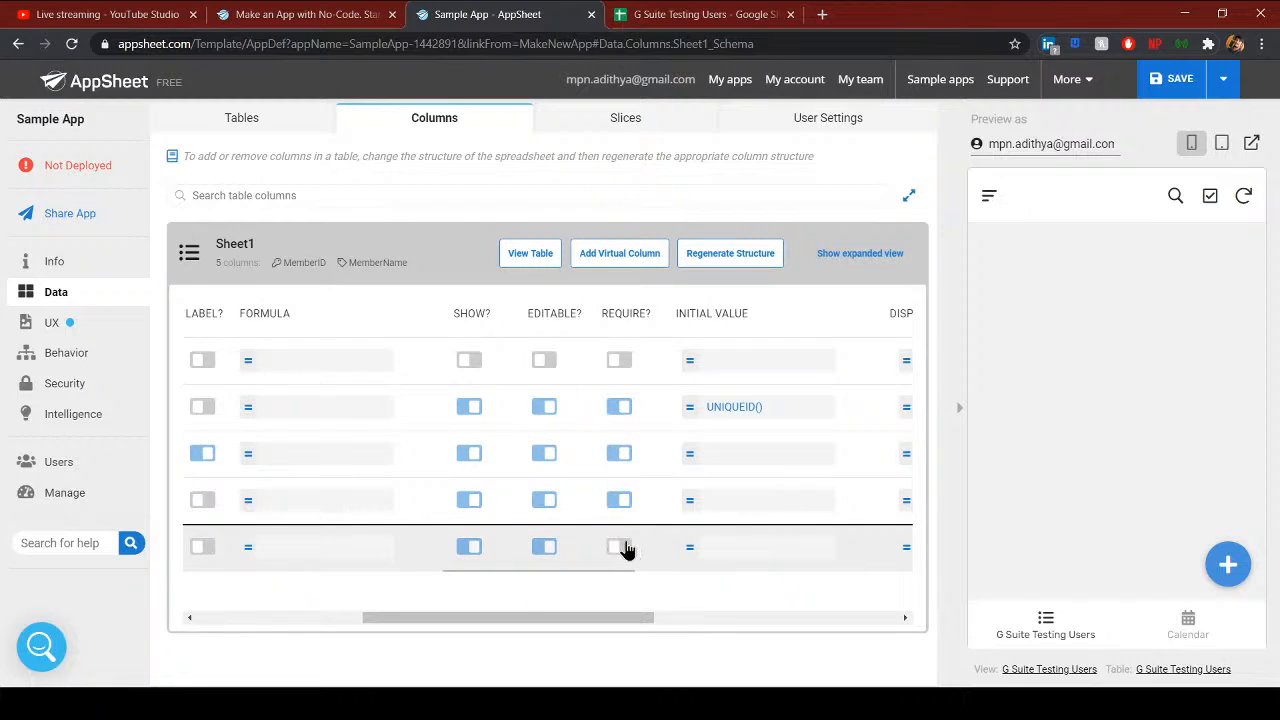
click(621, 547)
drag(607, 616, 632, 617)
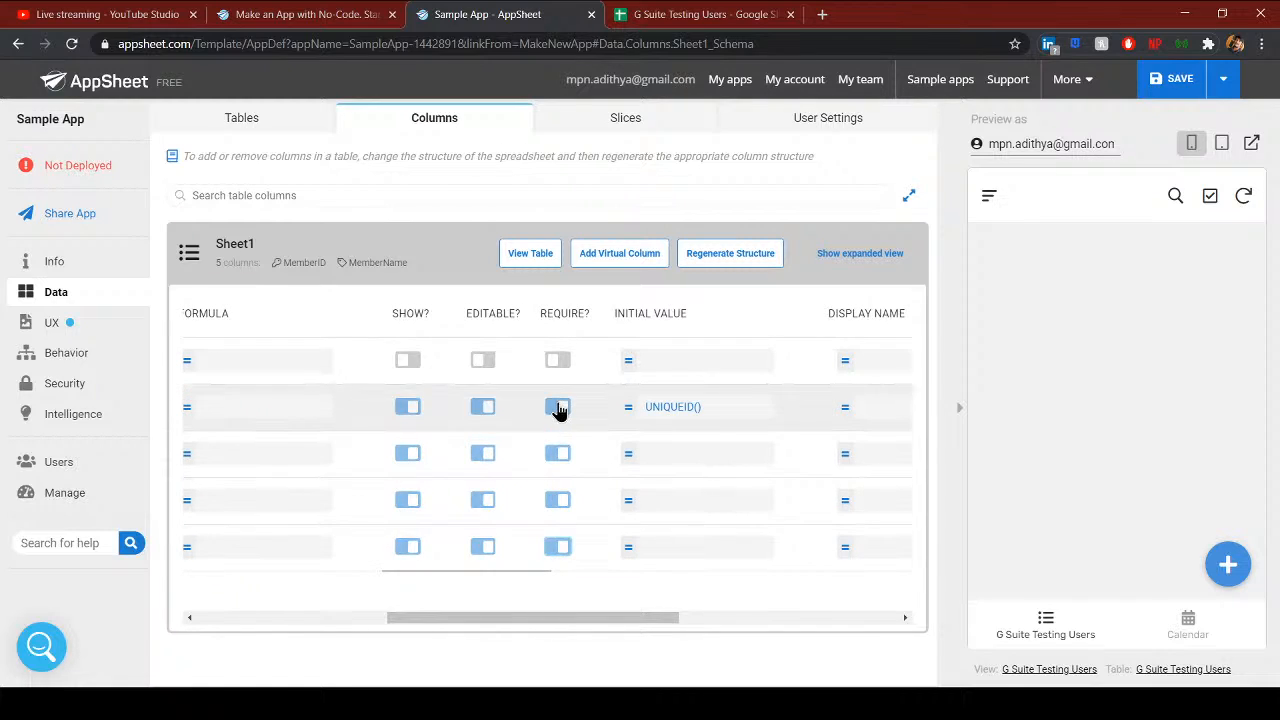
drag(551, 618, 580, 622)
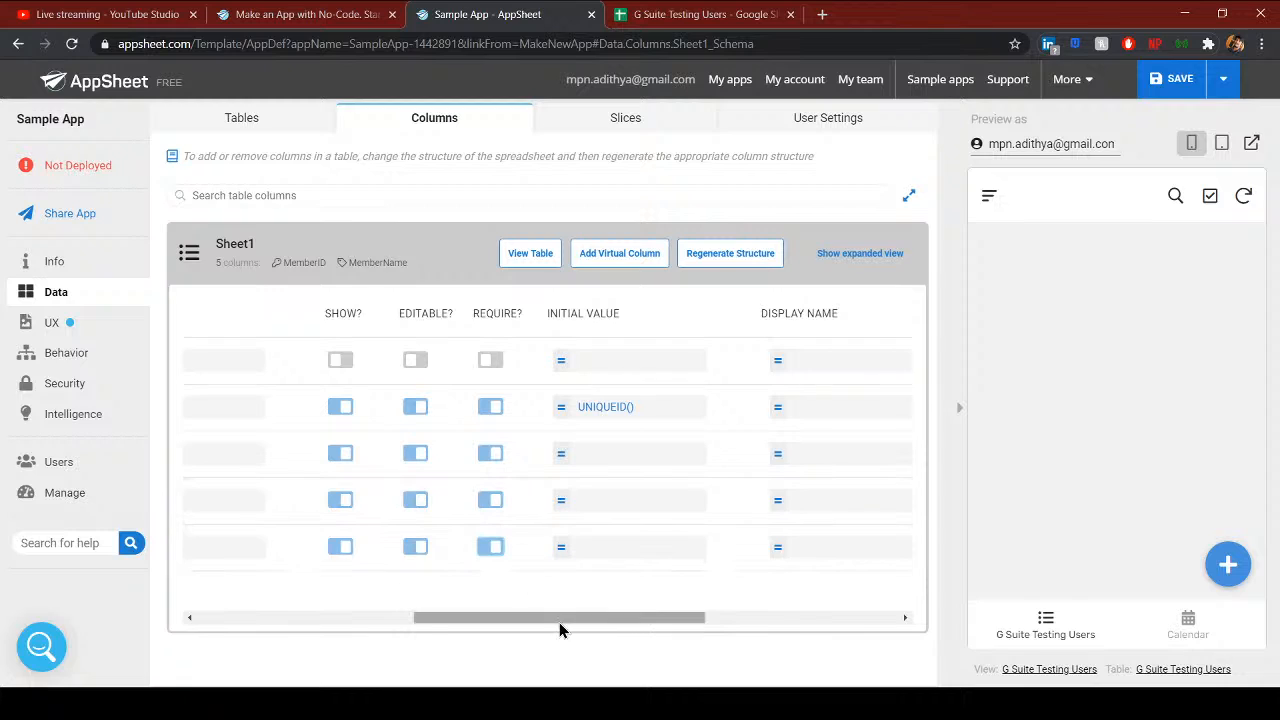
drag(527, 620, 564, 616)
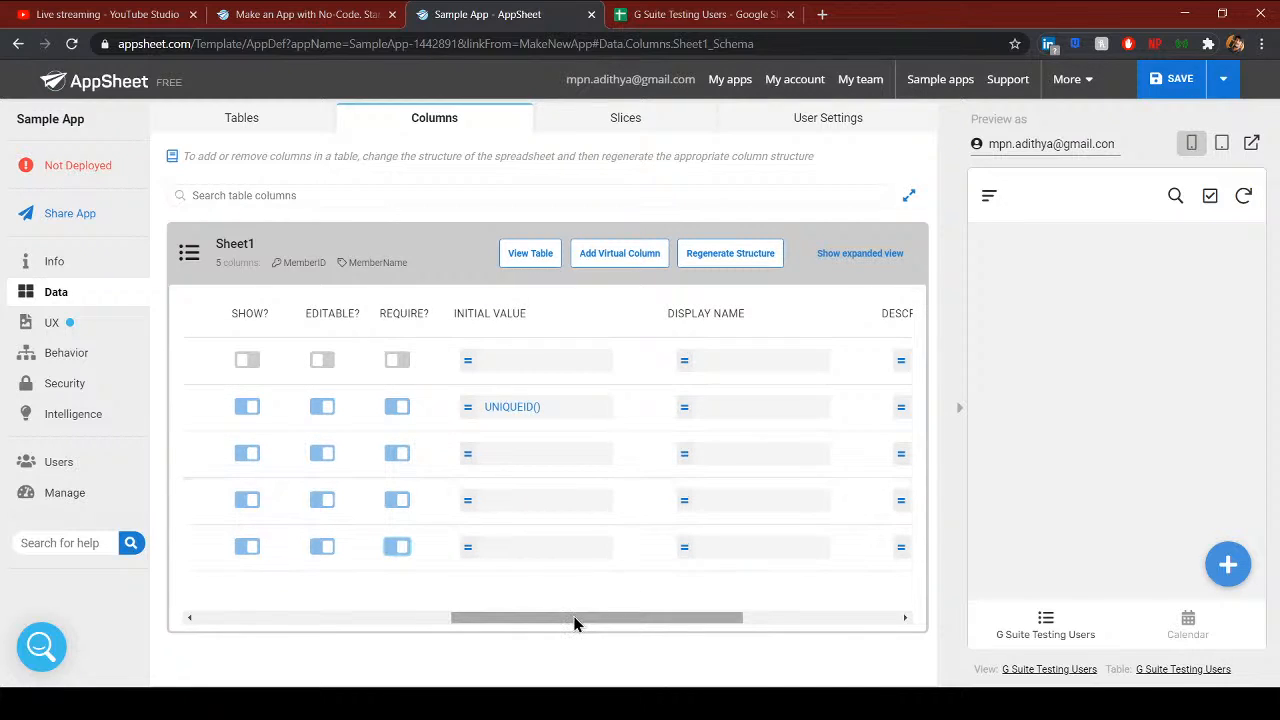
drag(510, 617, 249, 617)
- Open MemberID's UNIQUEID() Initial Value formula in the Expression Assistant
double_click(291, 406)
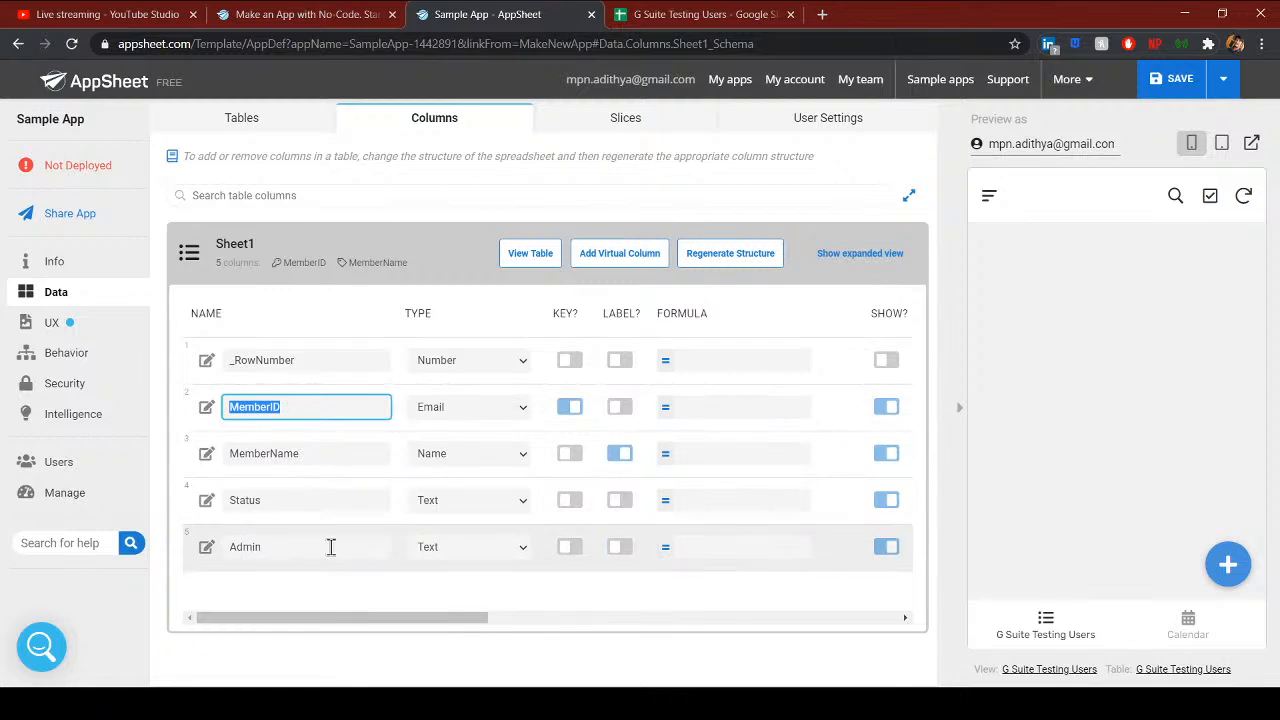
drag(380, 620, 440, 455)
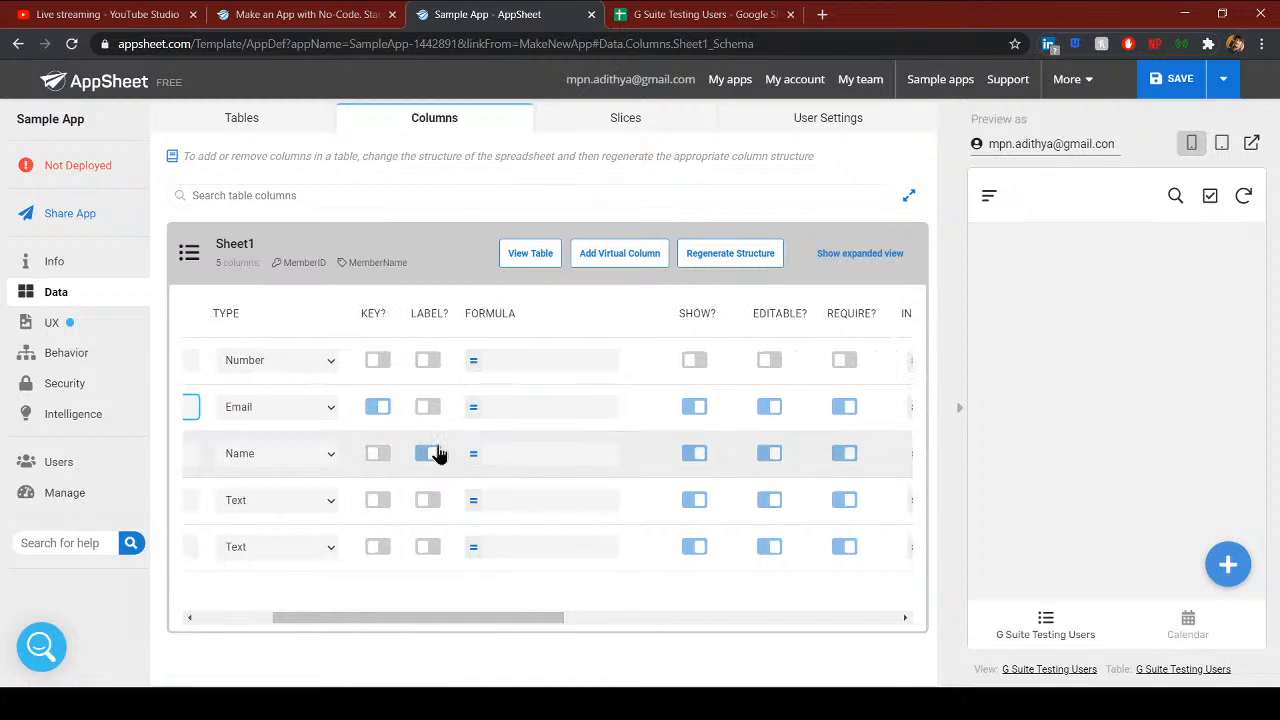
drag(518, 619, 661, 620)
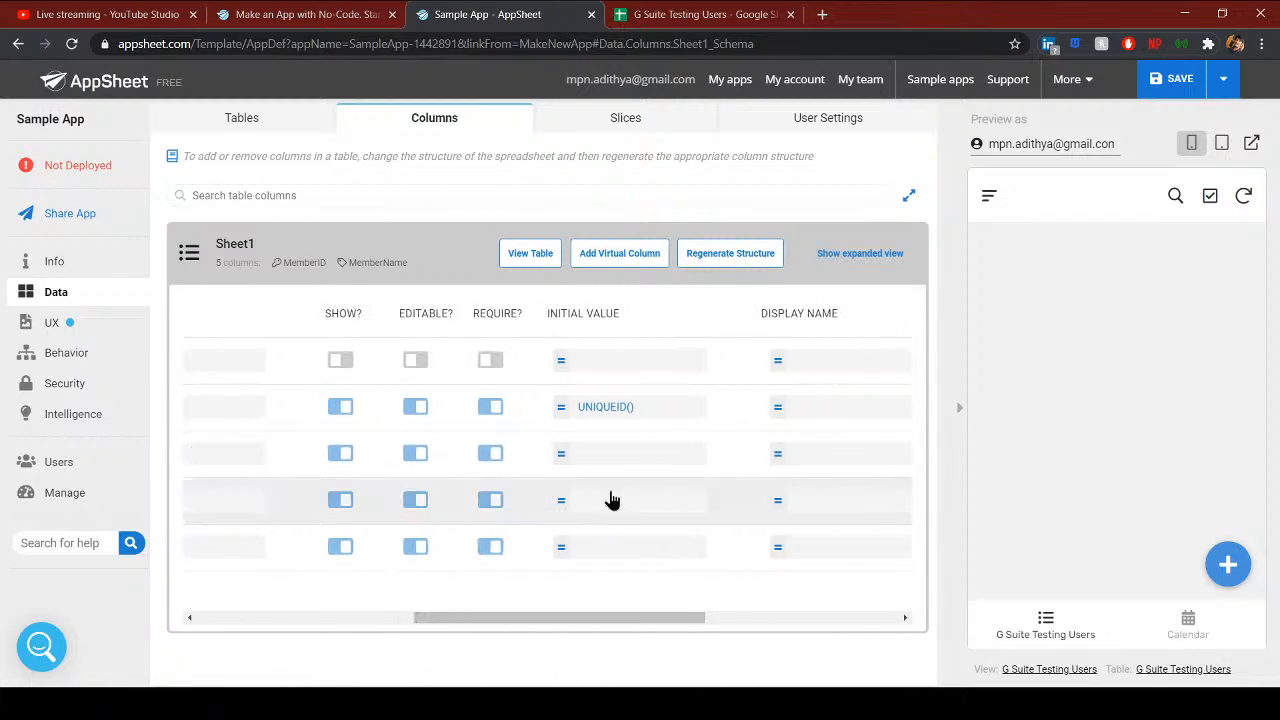
click(642, 416)
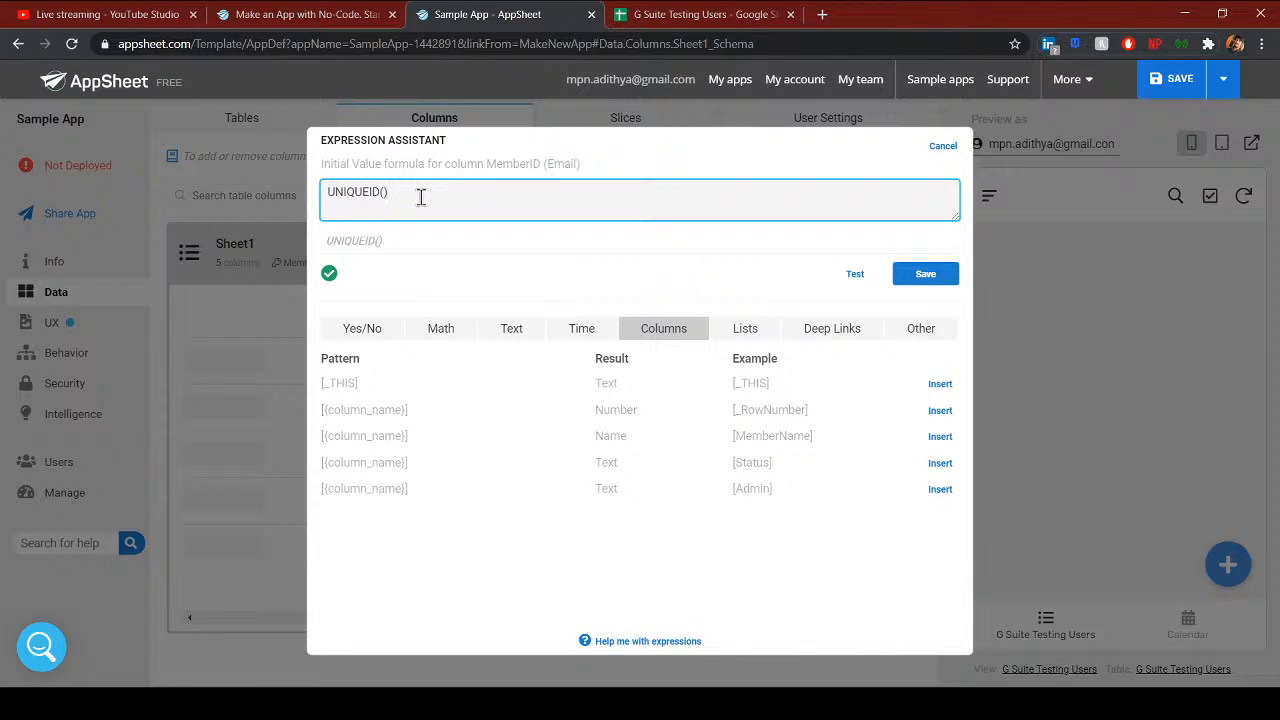
- Browse the Expression Assistant's time, math, yes/no, text and column function patterns
drag(412, 197, 318, 197)
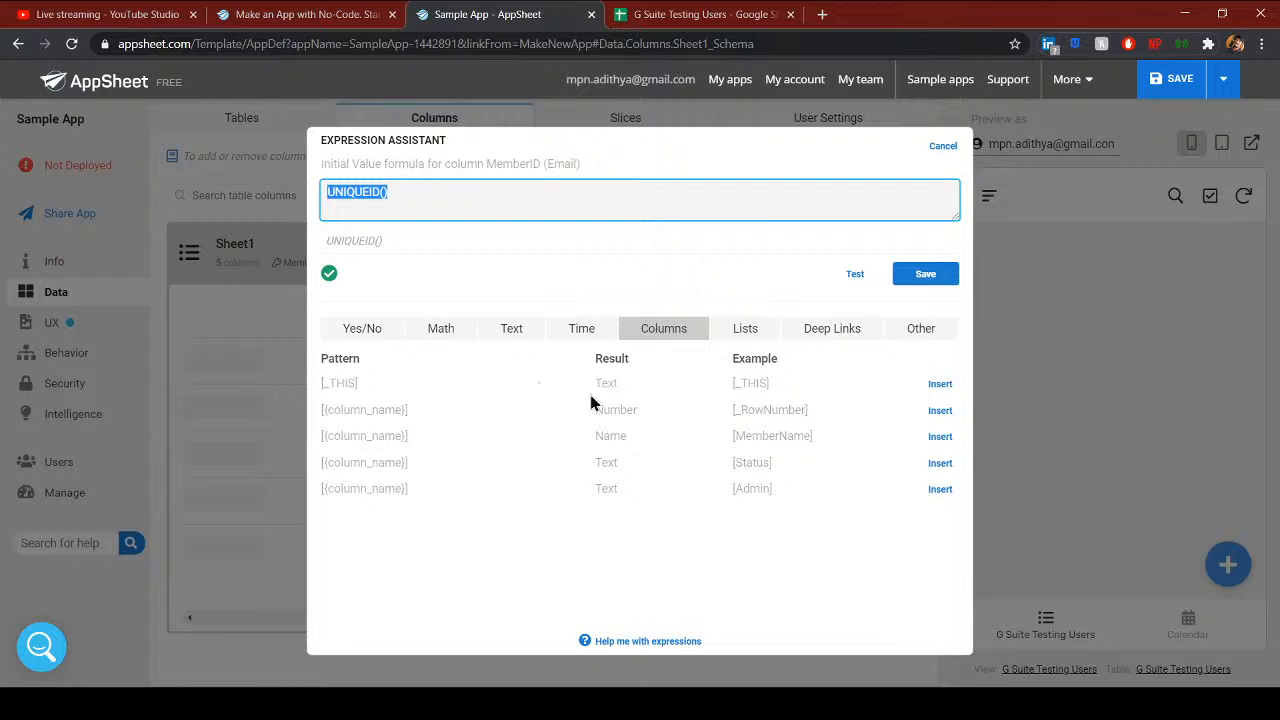
click(567, 342)
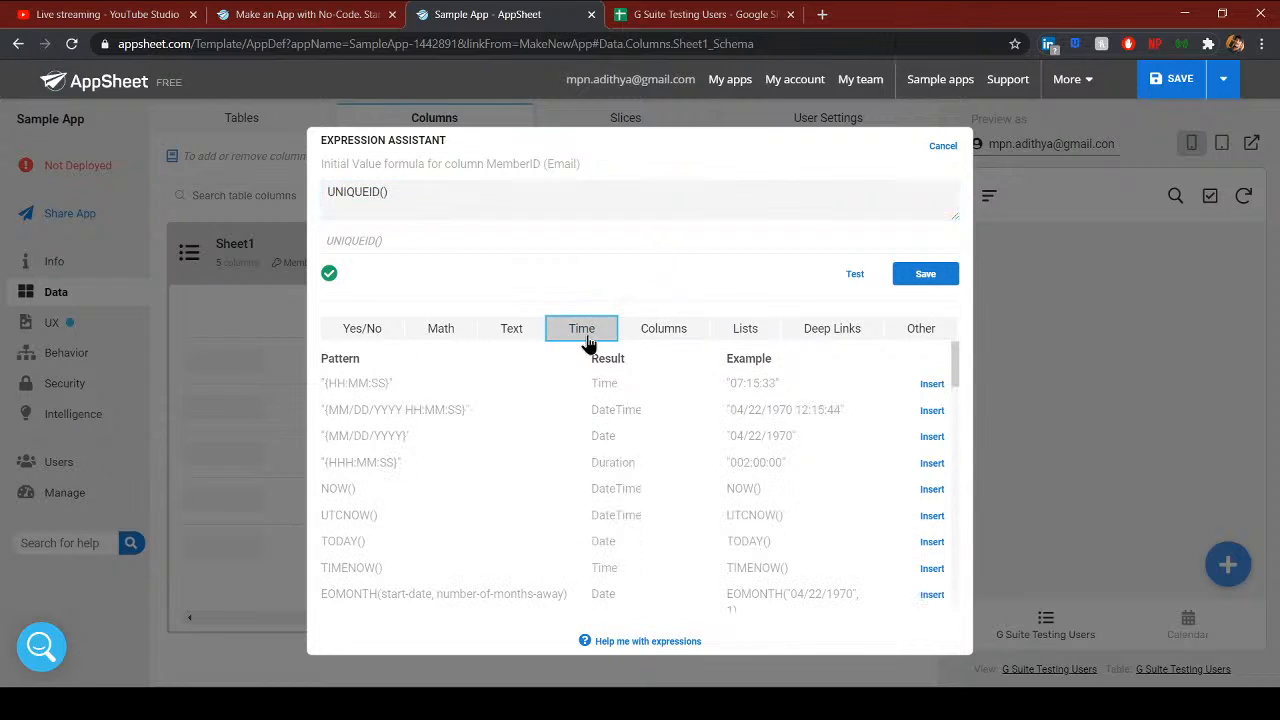
click(460, 337)
click(367, 342)
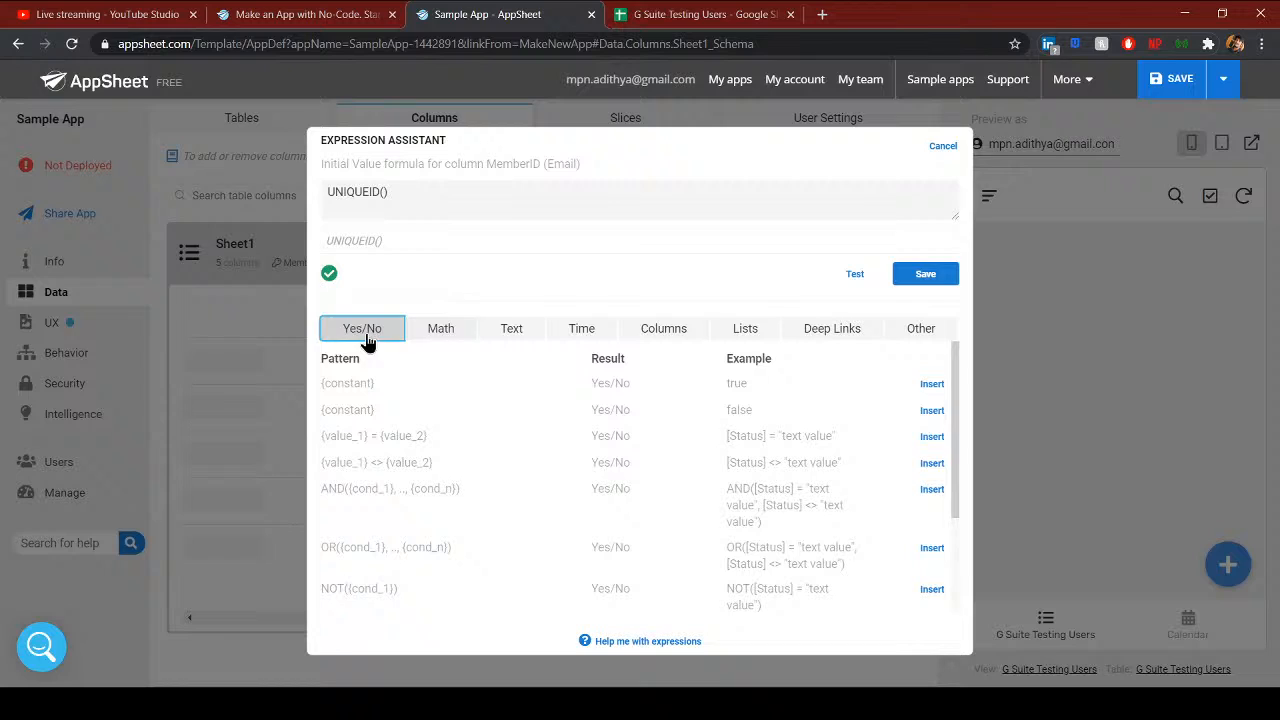
click(443, 333)
click(488, 331)
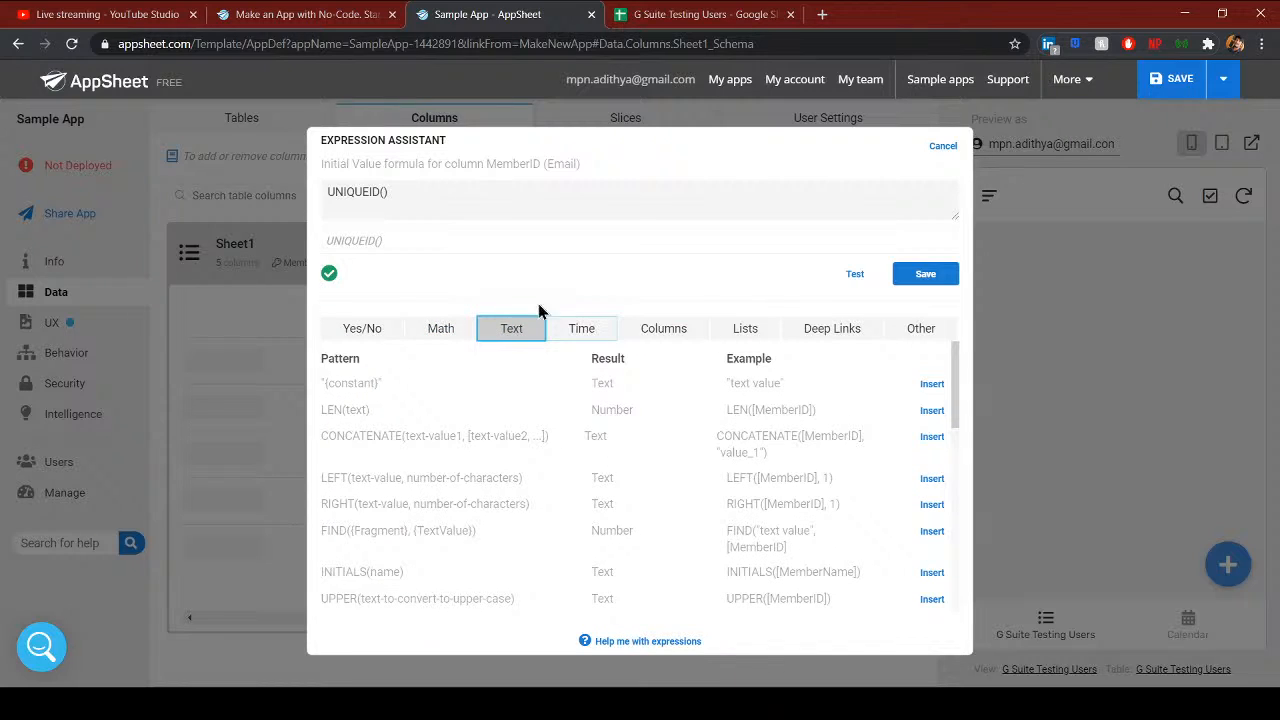
click(409, 203)
click(583, 338)
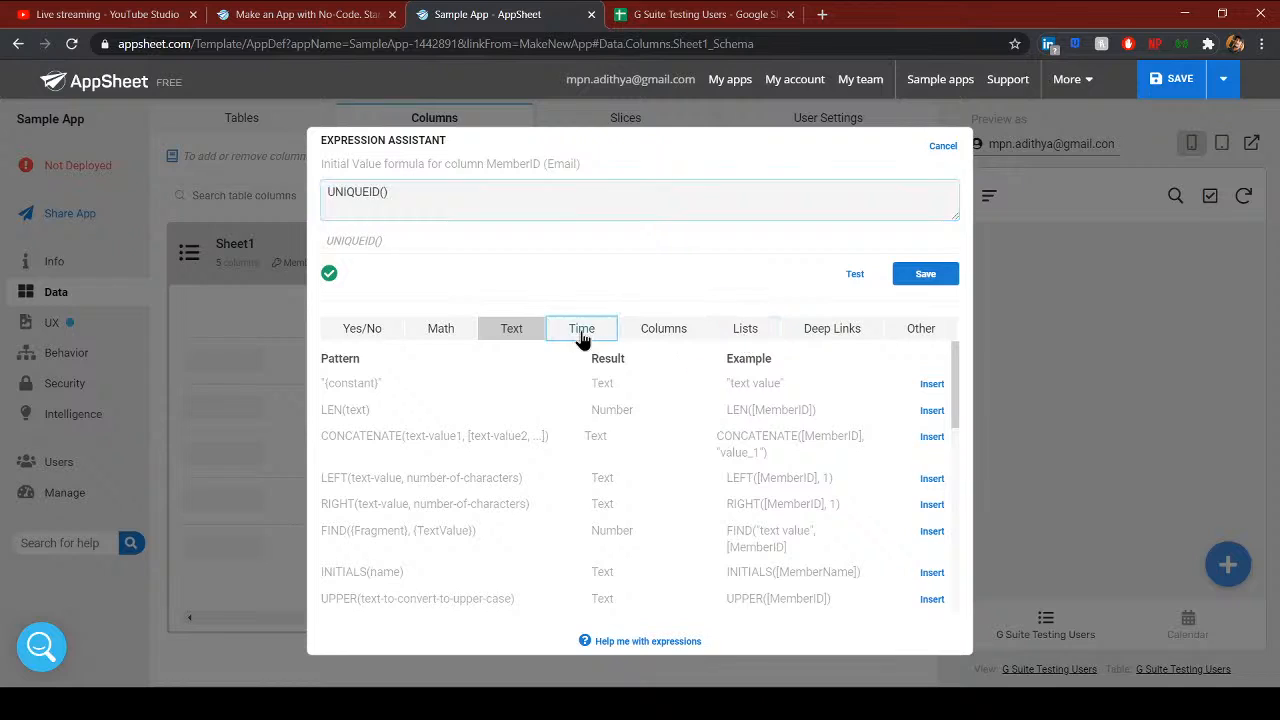
scroll(810, 488, down, 5)
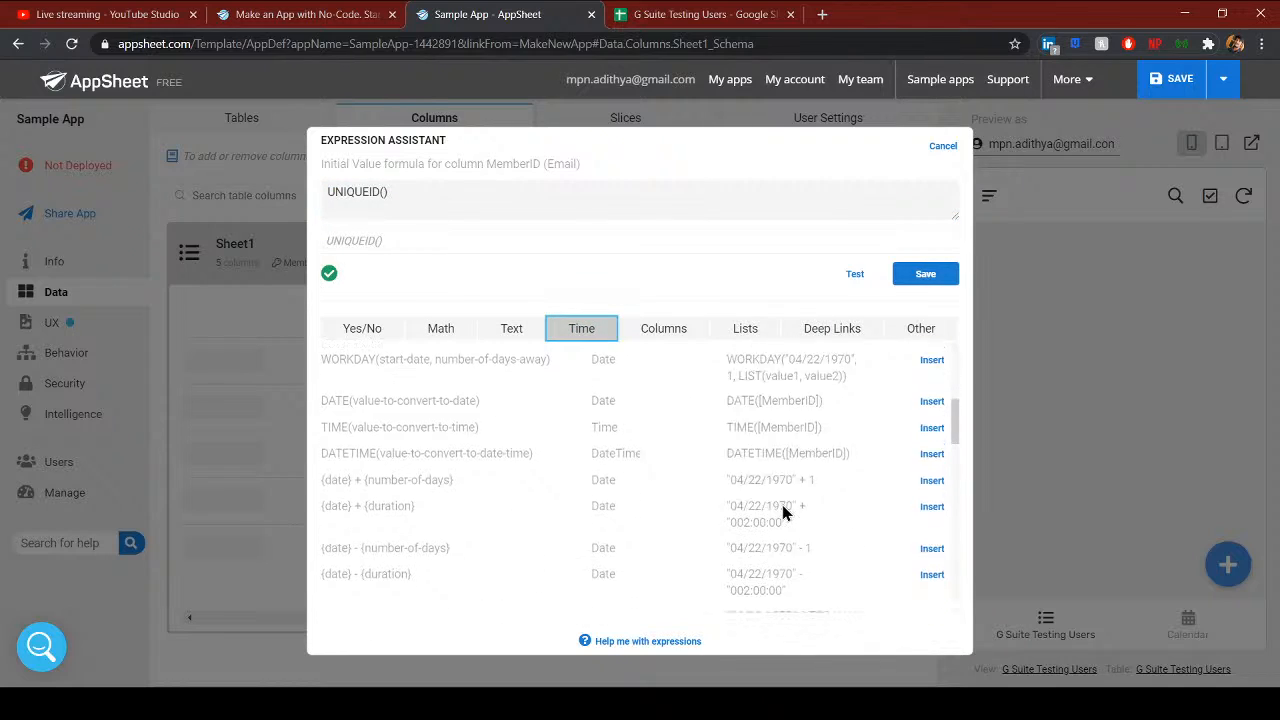
scroll(783, 512, down, 2)
scroll(775, 512, up, 6)
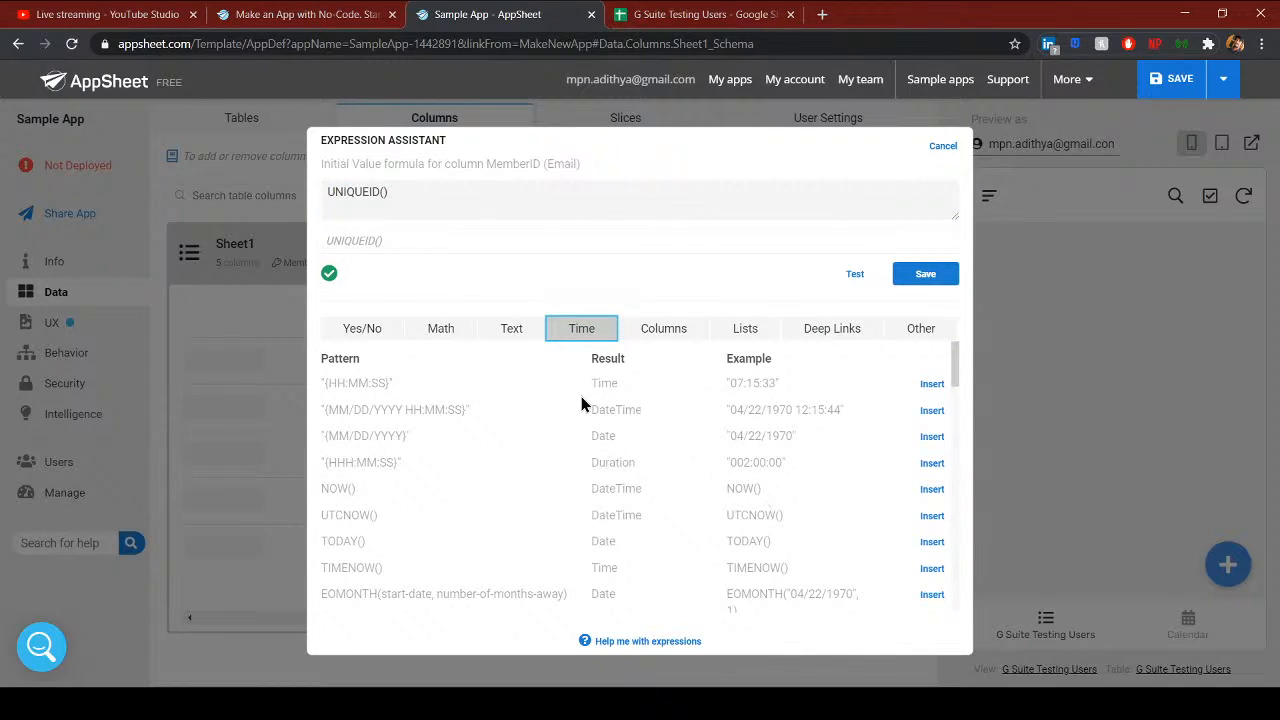
click(655, 333)
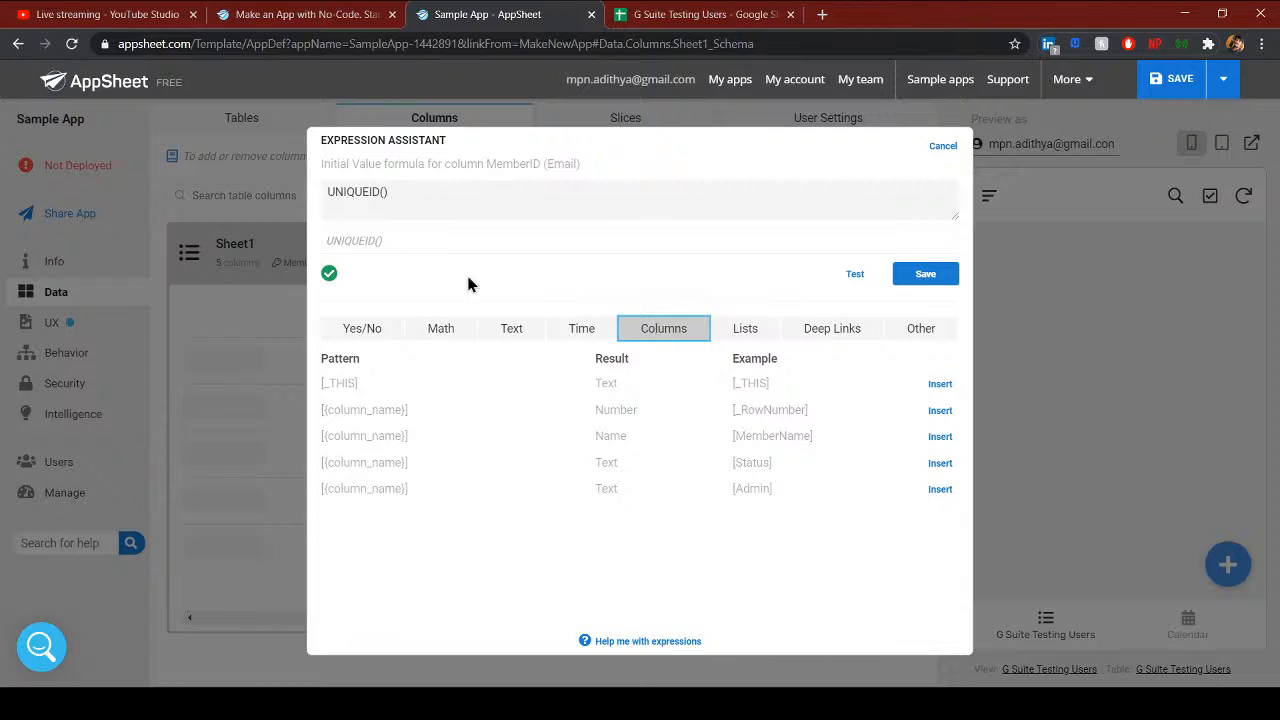
- Replace UNIQUEID() with USEREMAIL() as MemberID's initial value and save it
click(343, 187)
drag(325, 191, 432, 199)
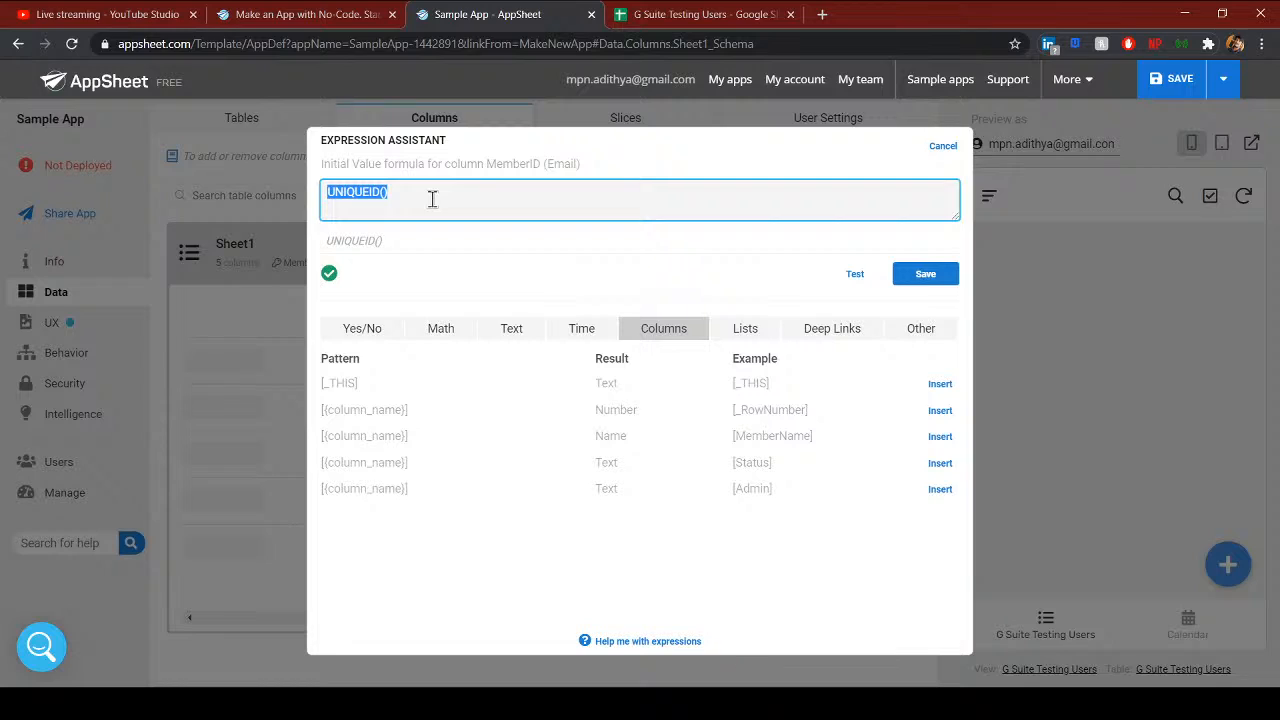
click(752, 340)
click(810, 334)
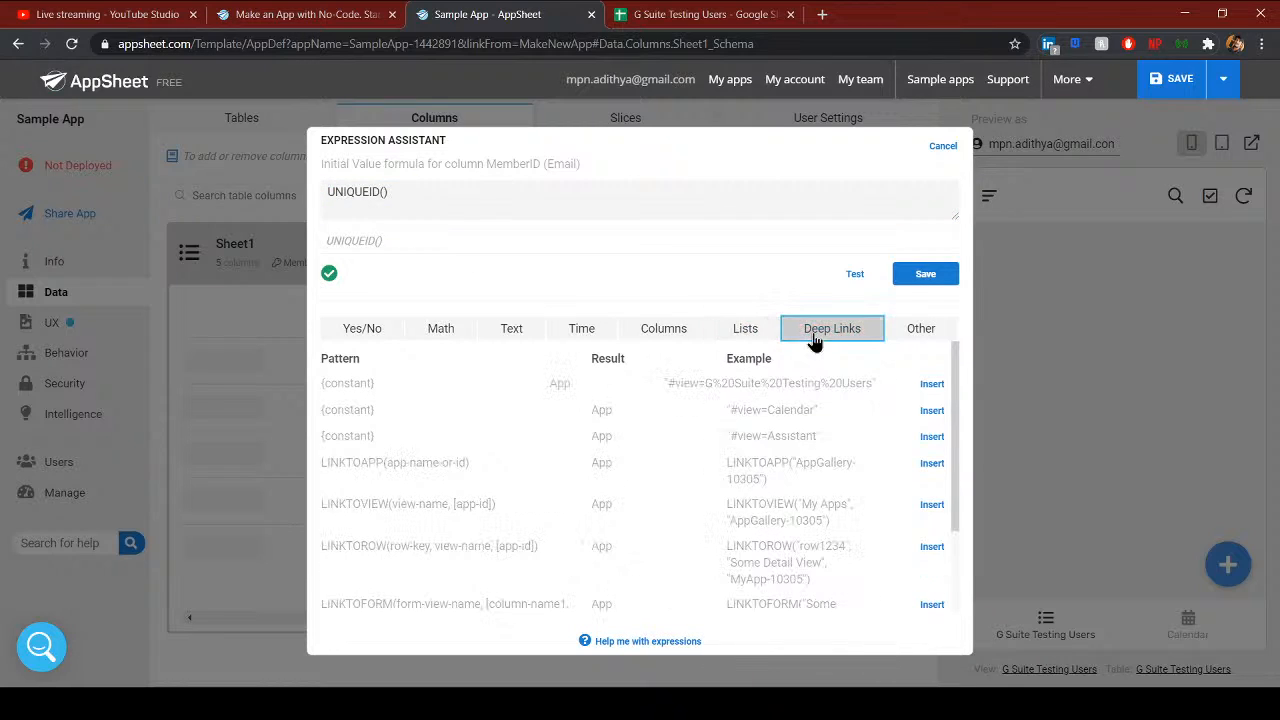
click(915, 330)
click(748, 331)
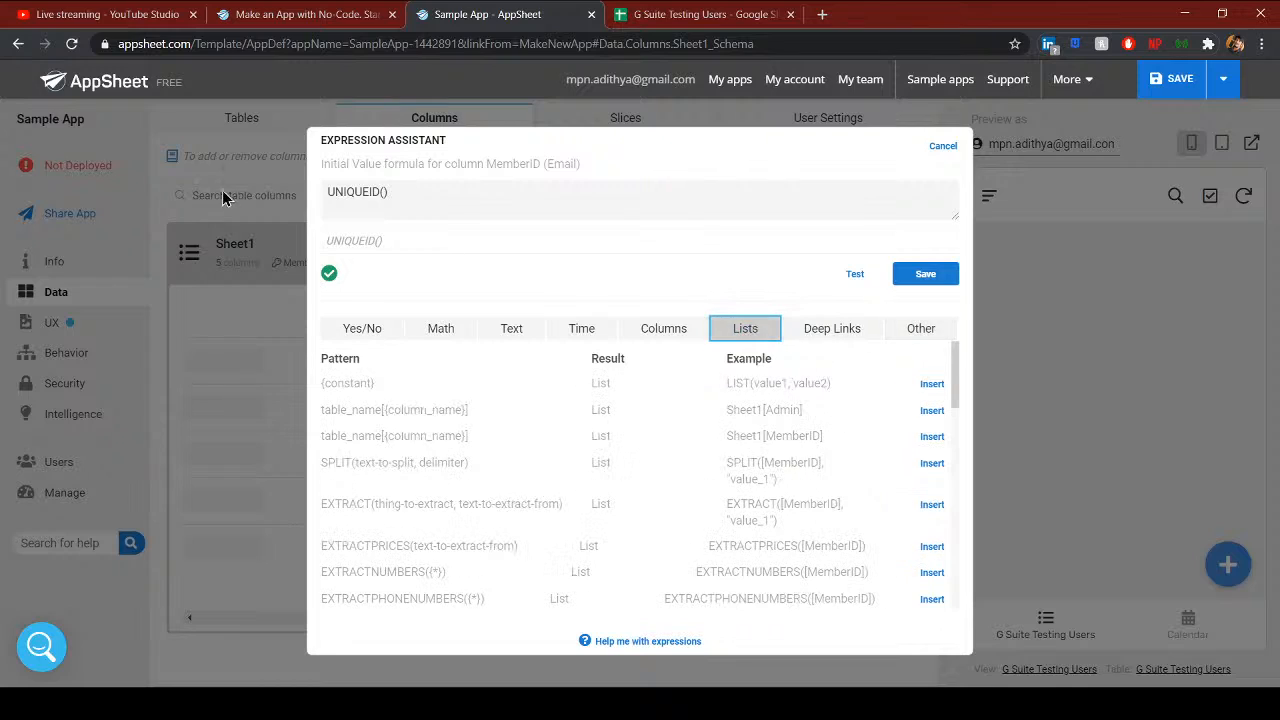
click(392, 185)
click(391, 183)
triple_click(362, 190)
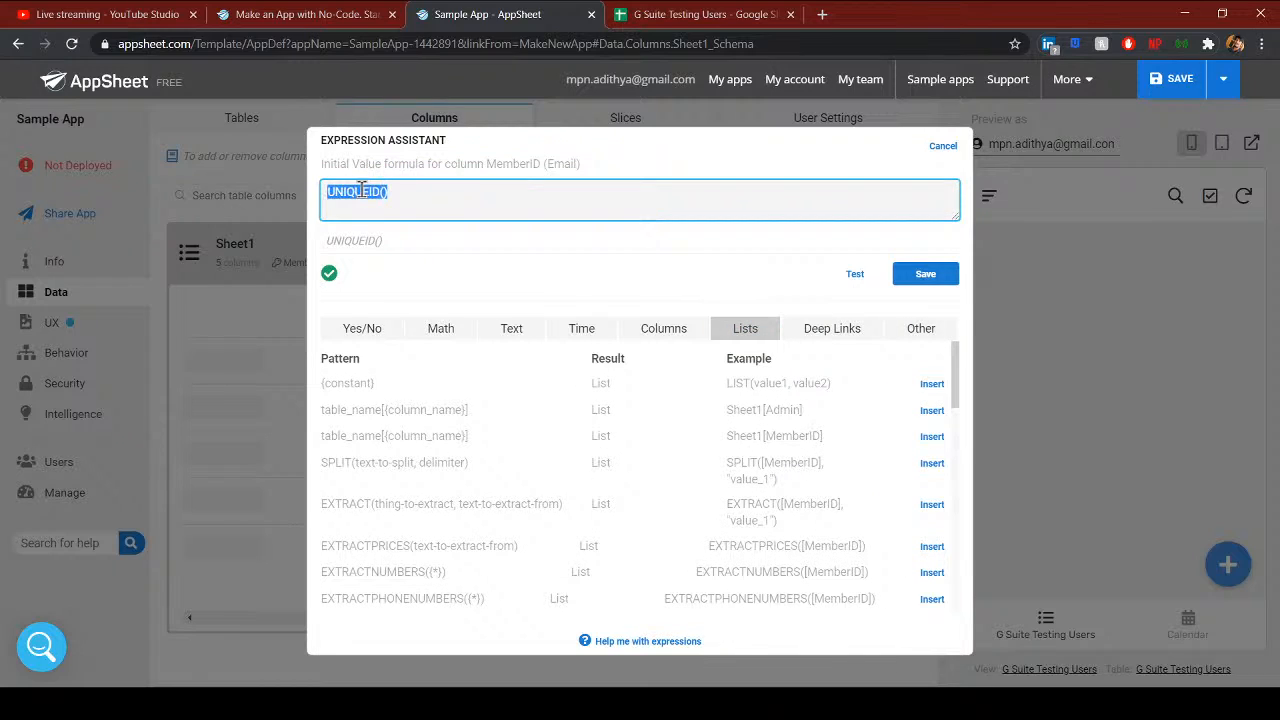
text(USEREMAIL)
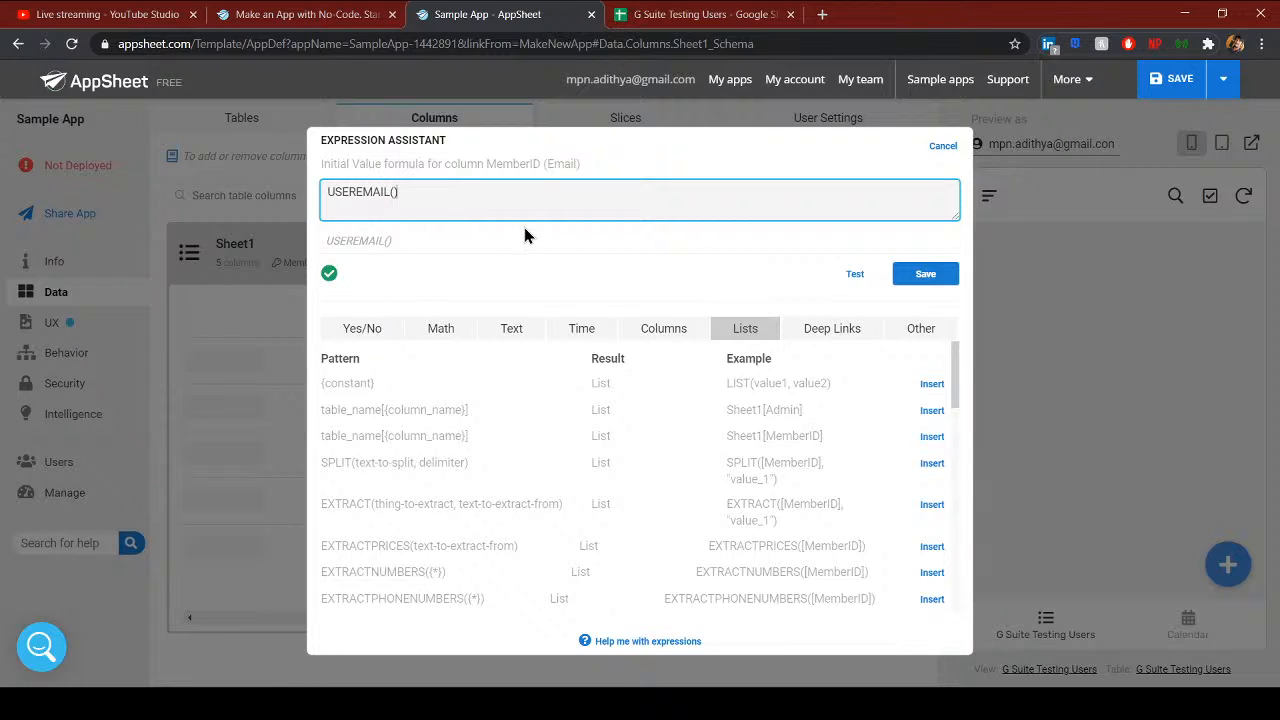
click(948, 275)
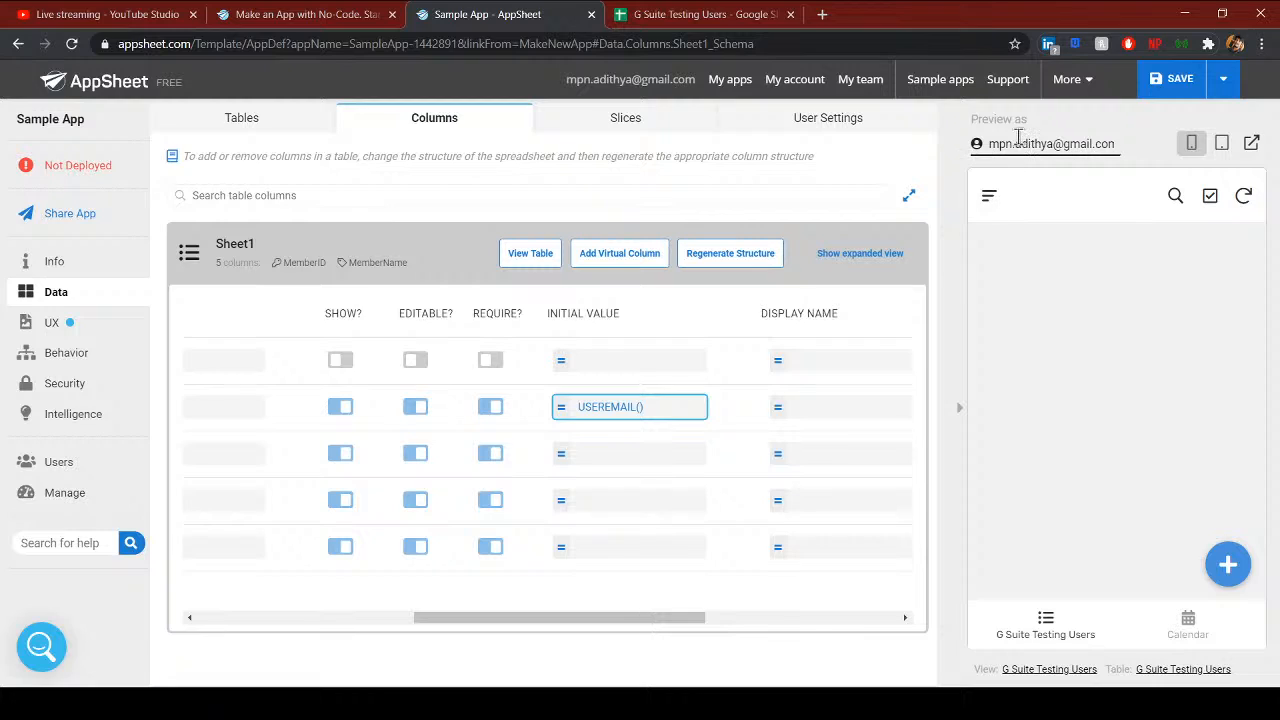
- Recheck MemberID's initial value formula and close it unchanged
drag(995, 144, 1205, 173)
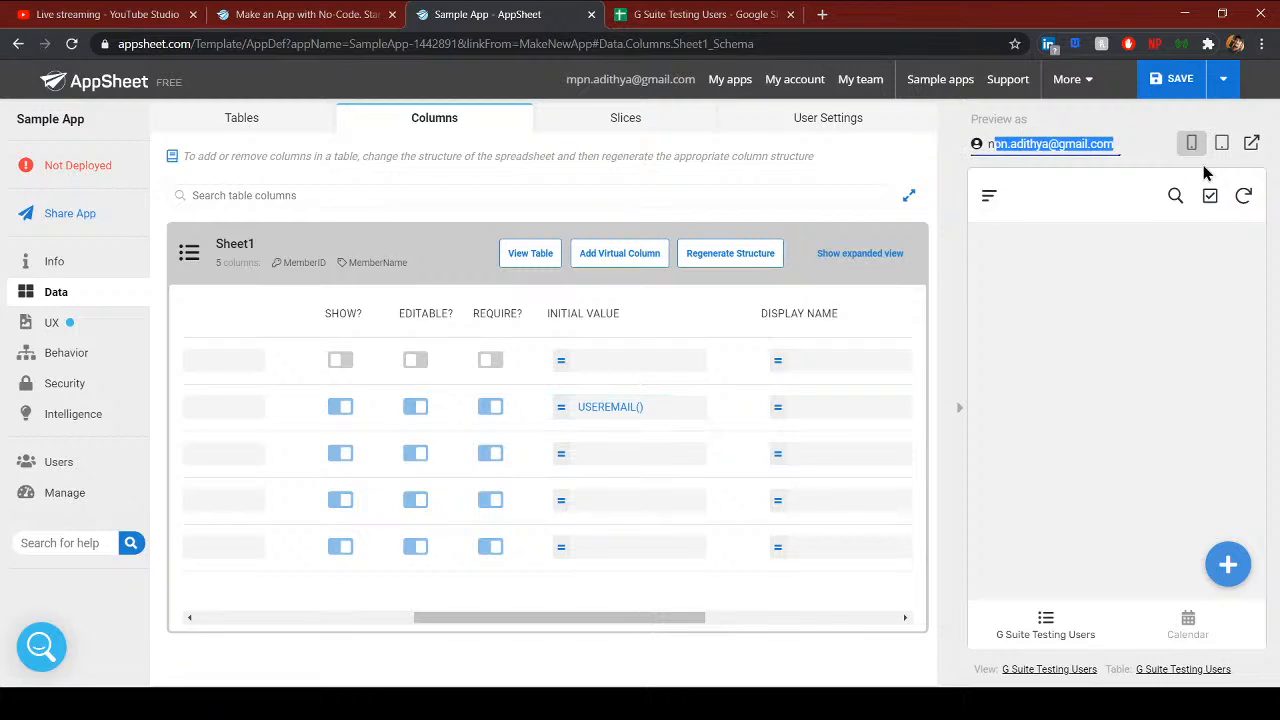
click(1043, 144)
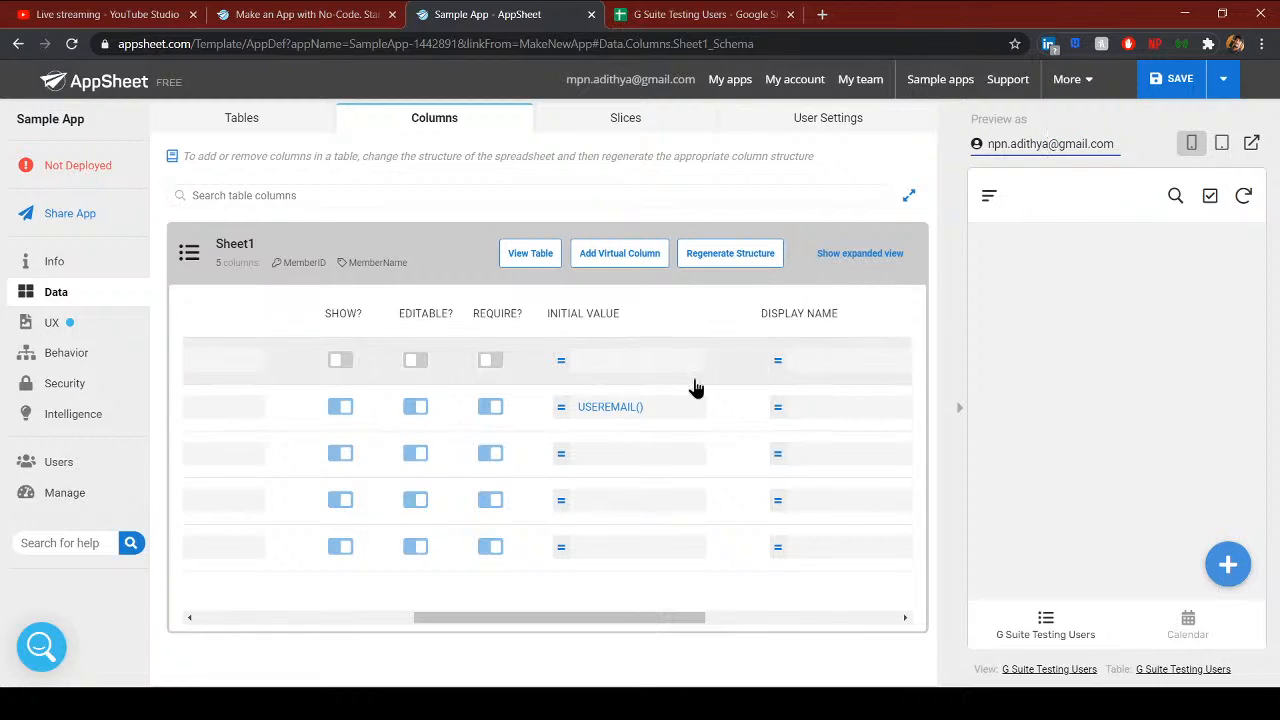
click(583, 313)
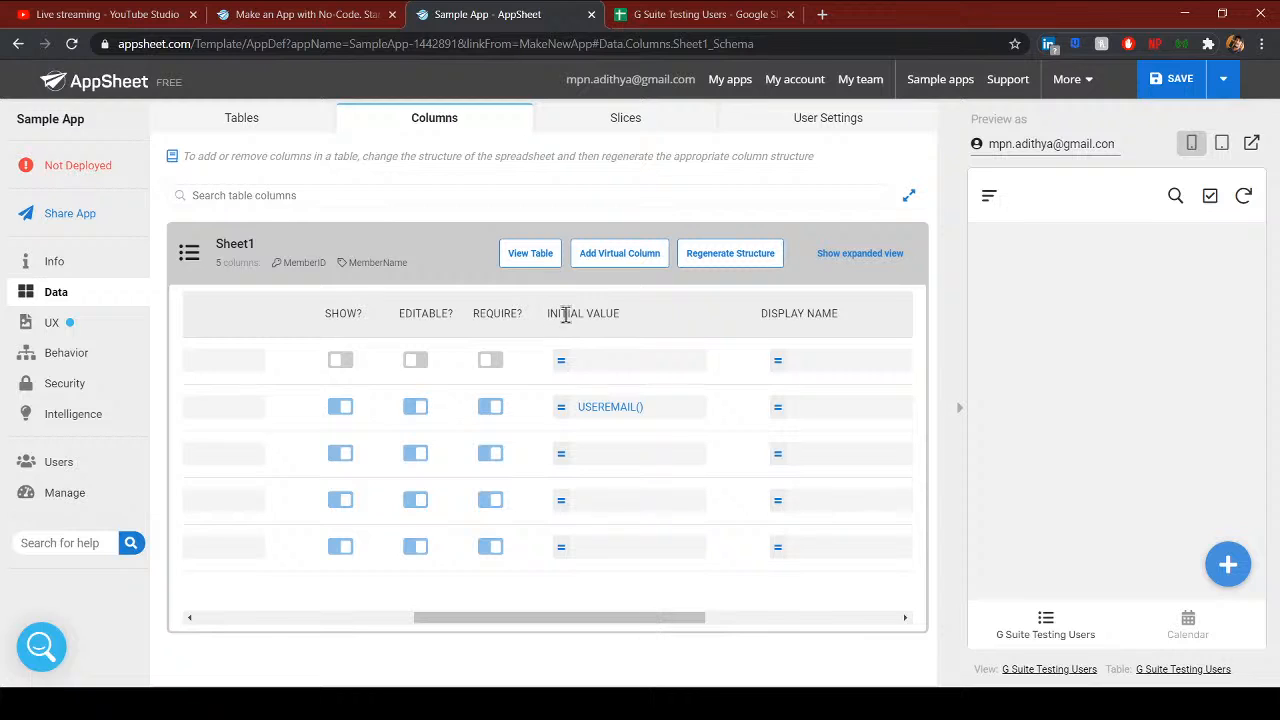
drag(549, 314, 621, 316)
click(652, 405)
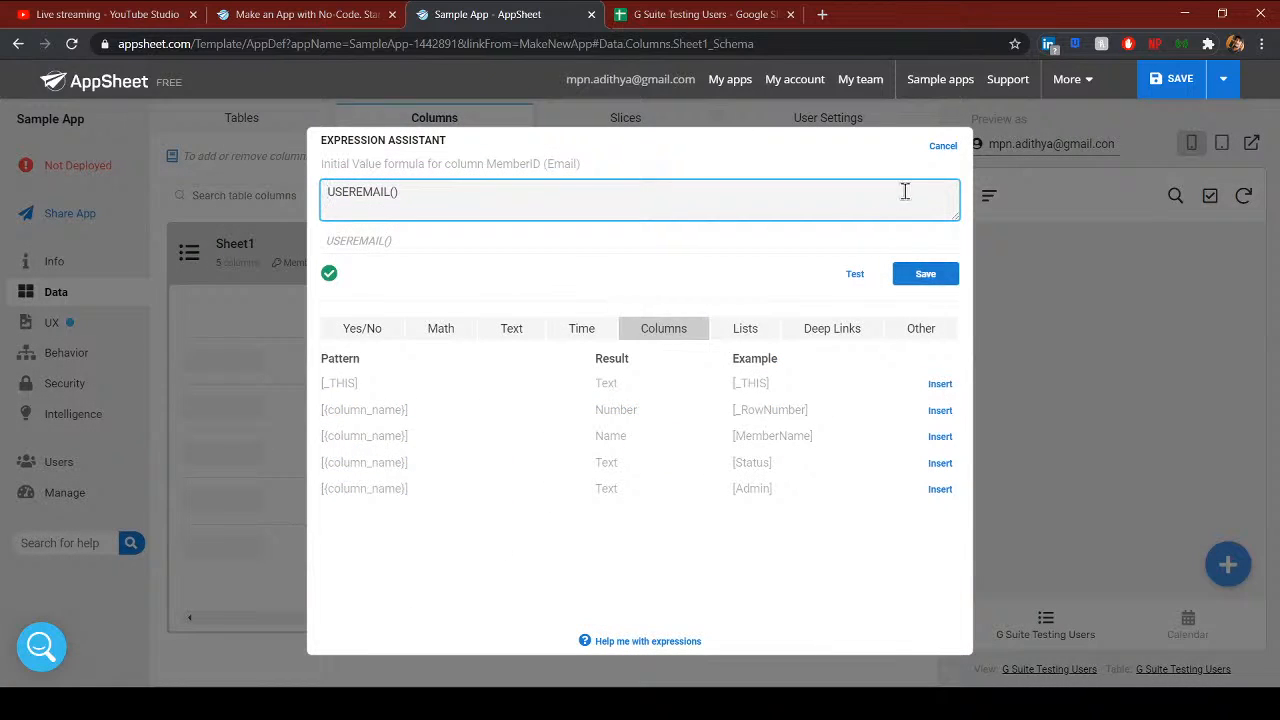
click(940, 148)
drag(569, 618, 770, 624)
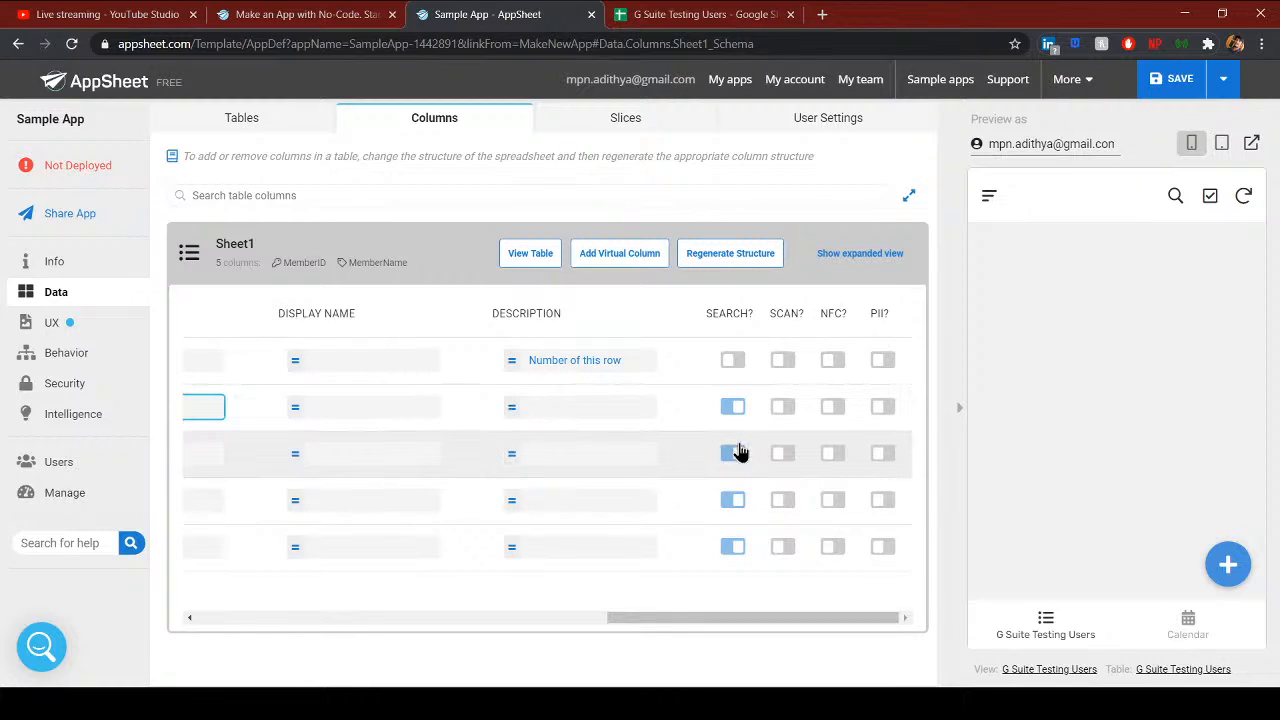
- Open the search box in the app preview and save the app
click(1175, 195)
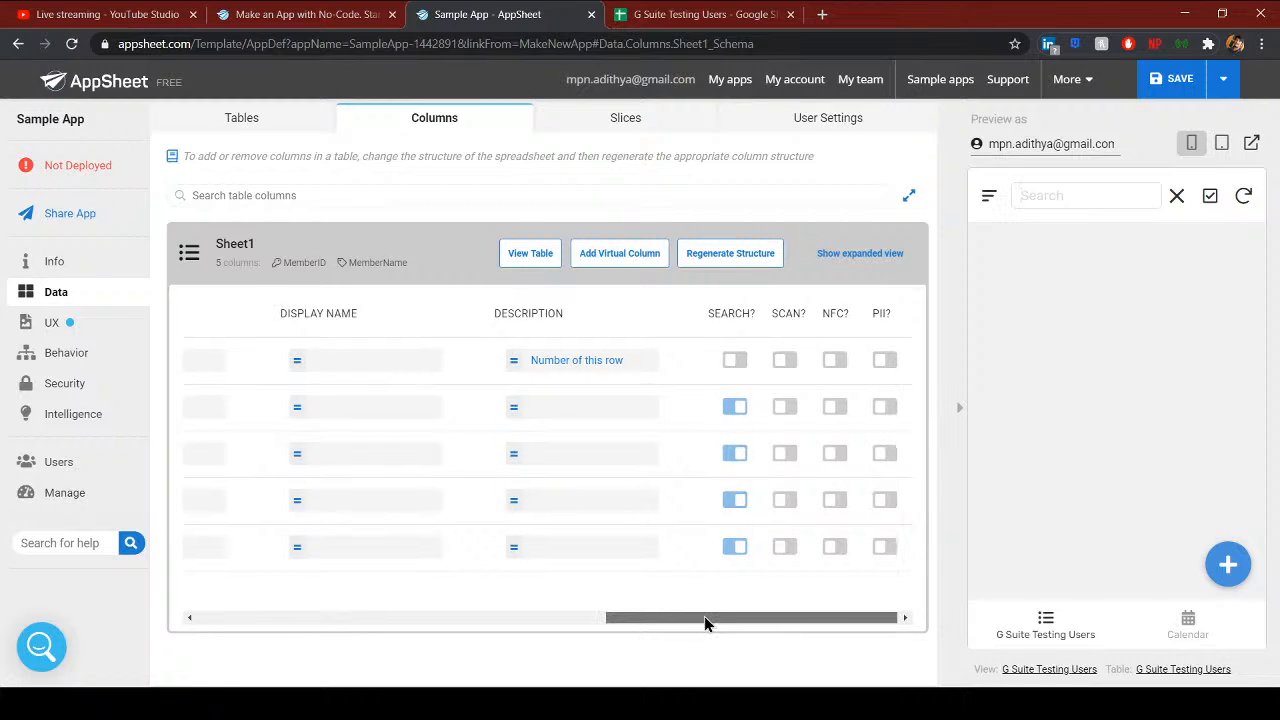
drag(706, 620, 906, 606)
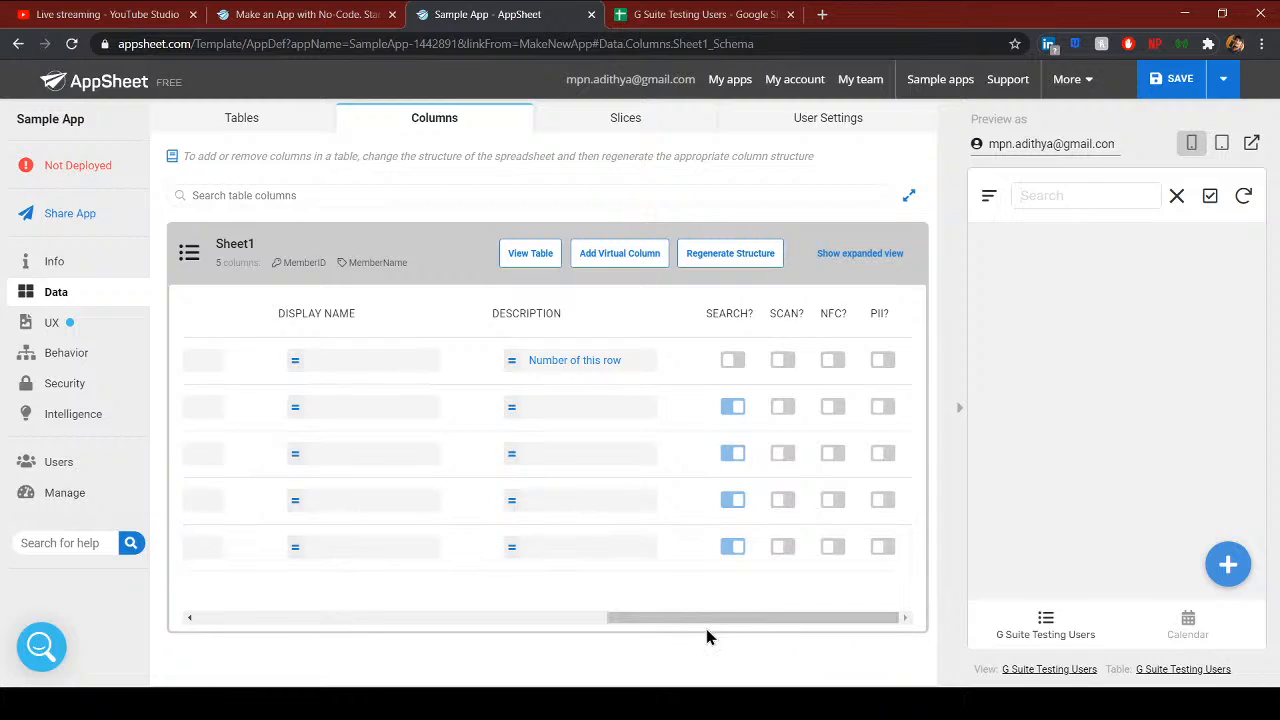
drag(710, 616, 799, 604)
click(1148, 82)
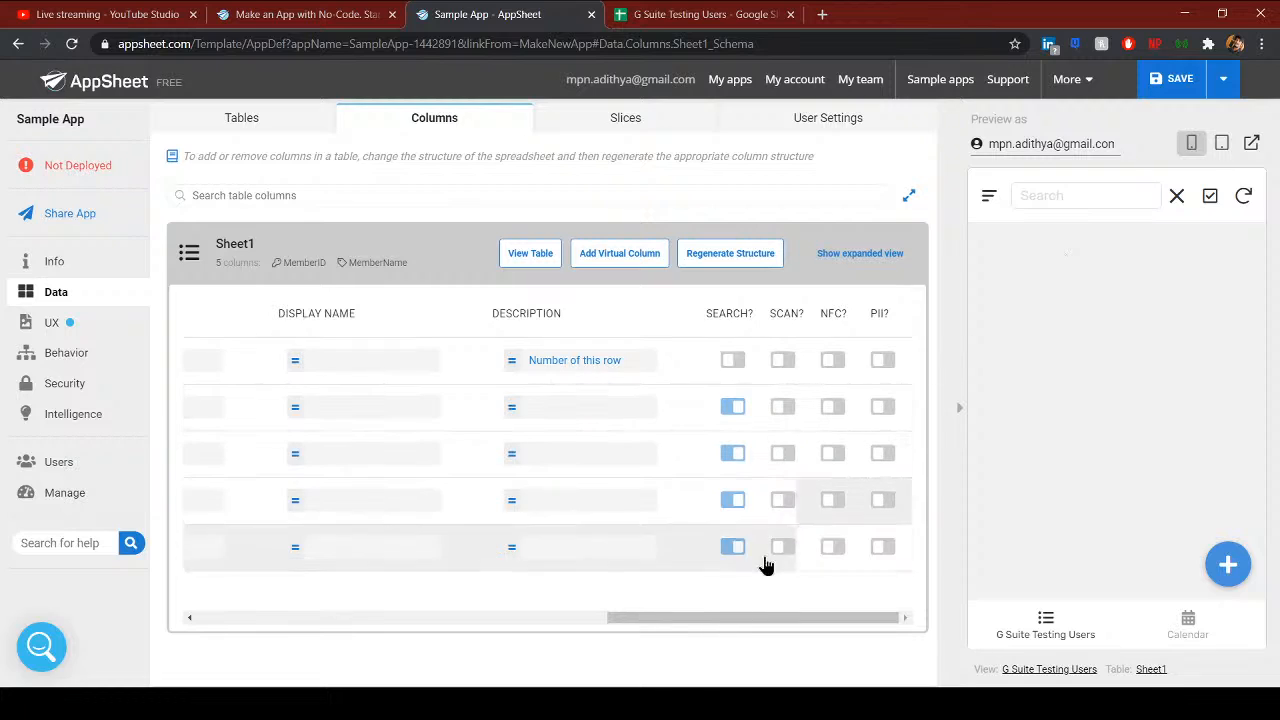
drag(714, 618, 4, 562)
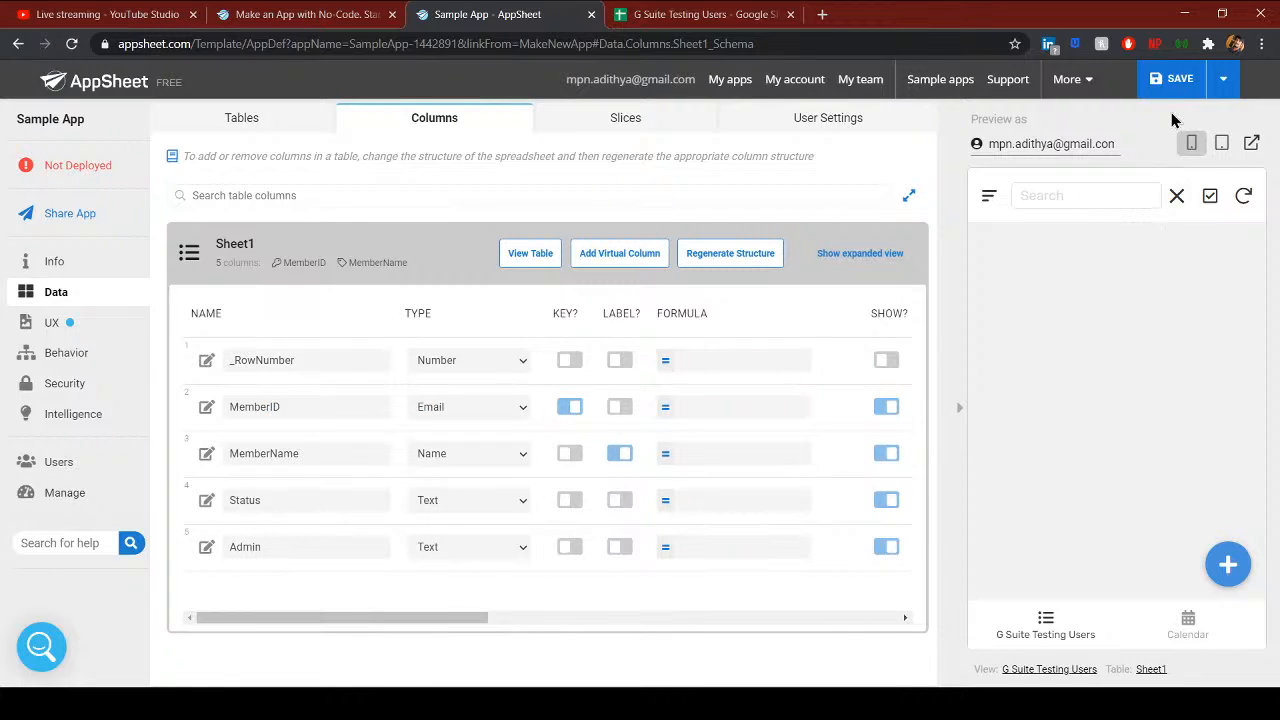
- Save the app and check the generated MemberID in the preview's new record form
click(1160, 72)
click(1160, 86)
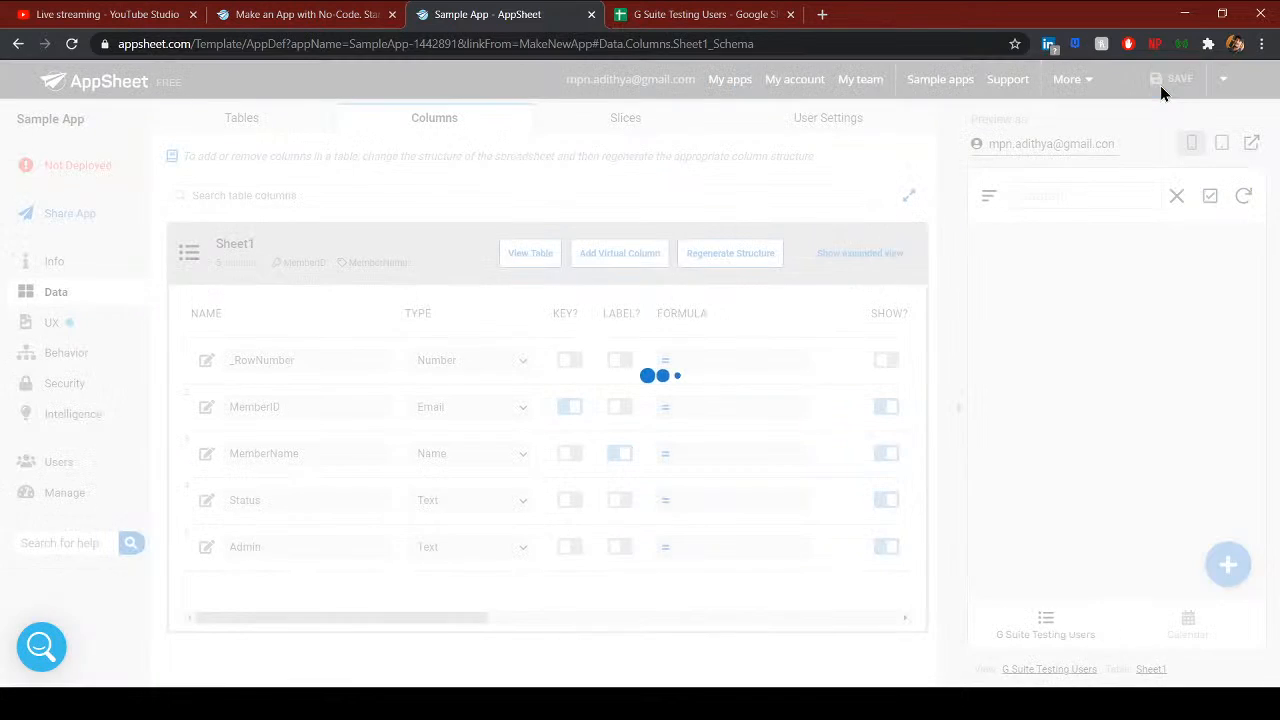
click(1188, 625)
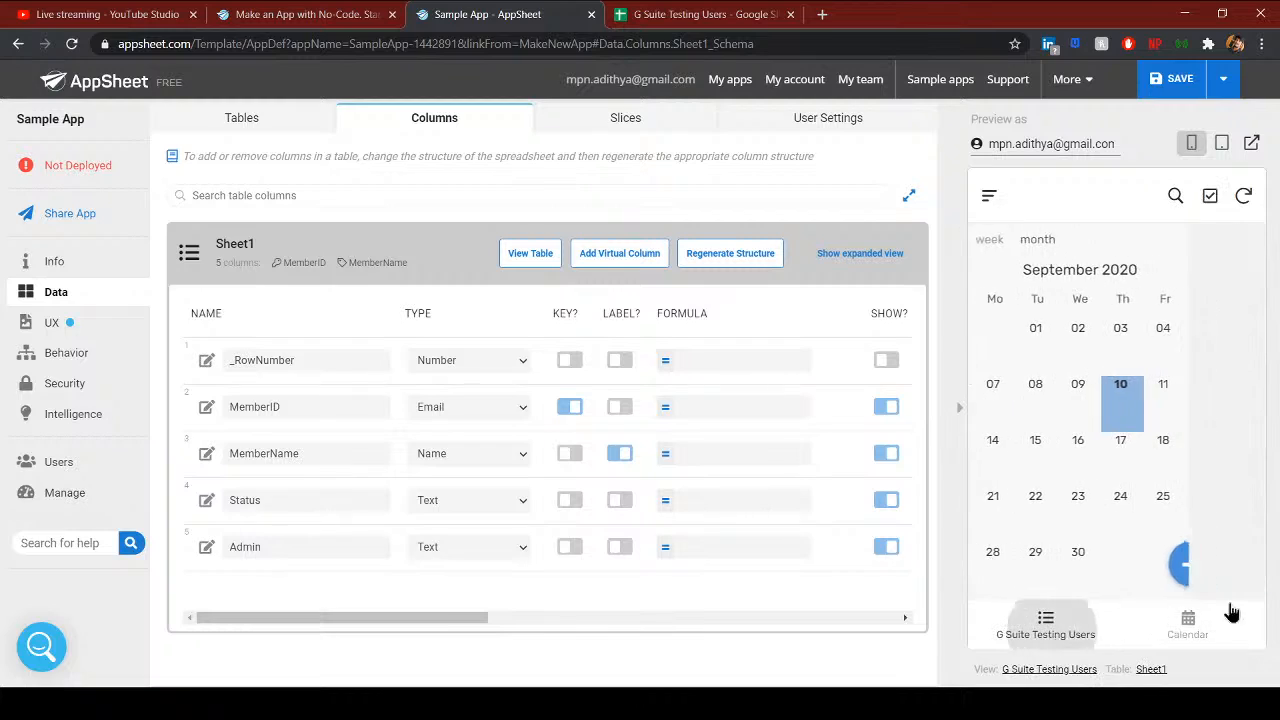
click(1225, 564)
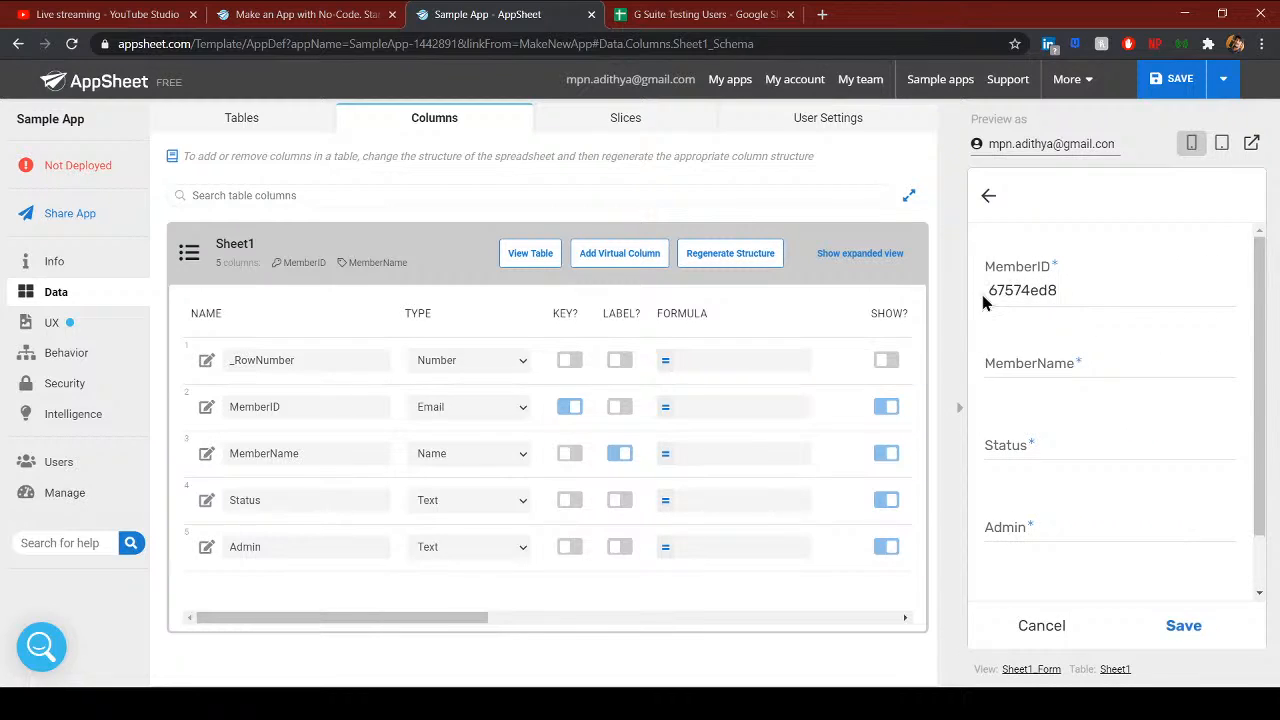
drag(985, 300, 1058, 291)
click(1070, 291)
drag(995, 292, 1058, 291)
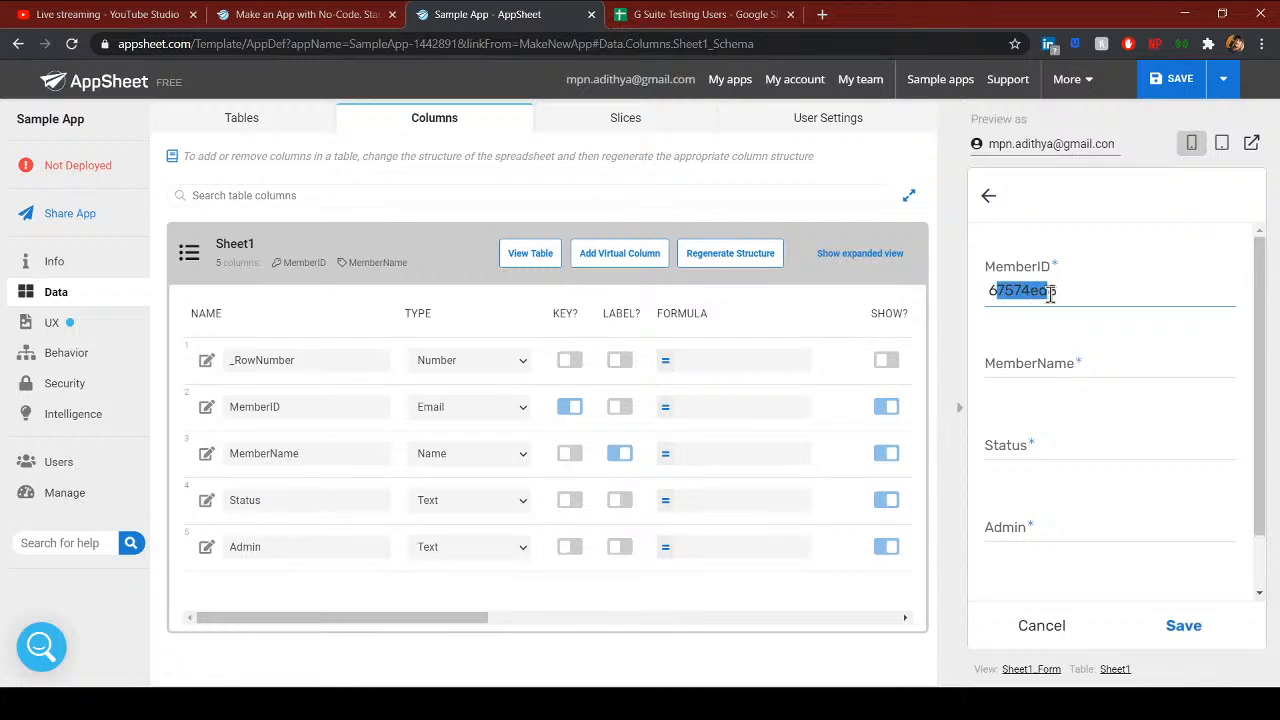
drag(437, 618, 648, 620)
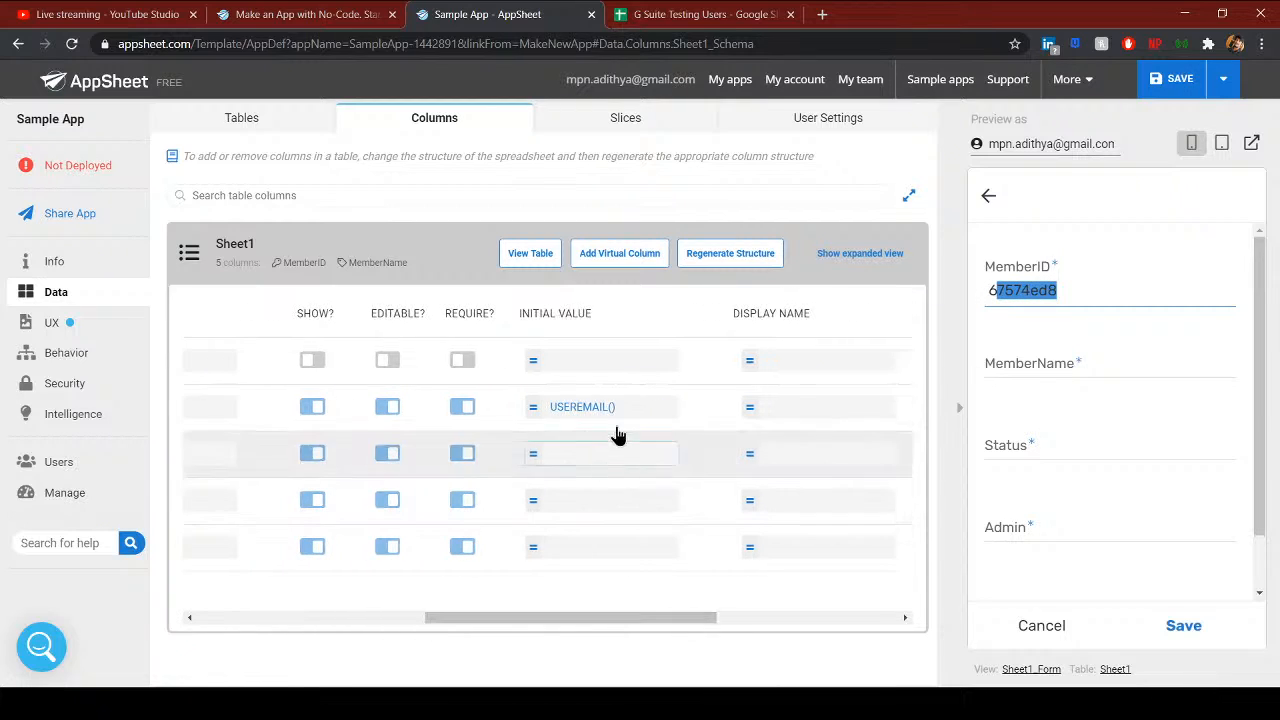
- Keep USEREMAIL() as MemberID's initial value, save the app, and reload the editor
click(643, 411)
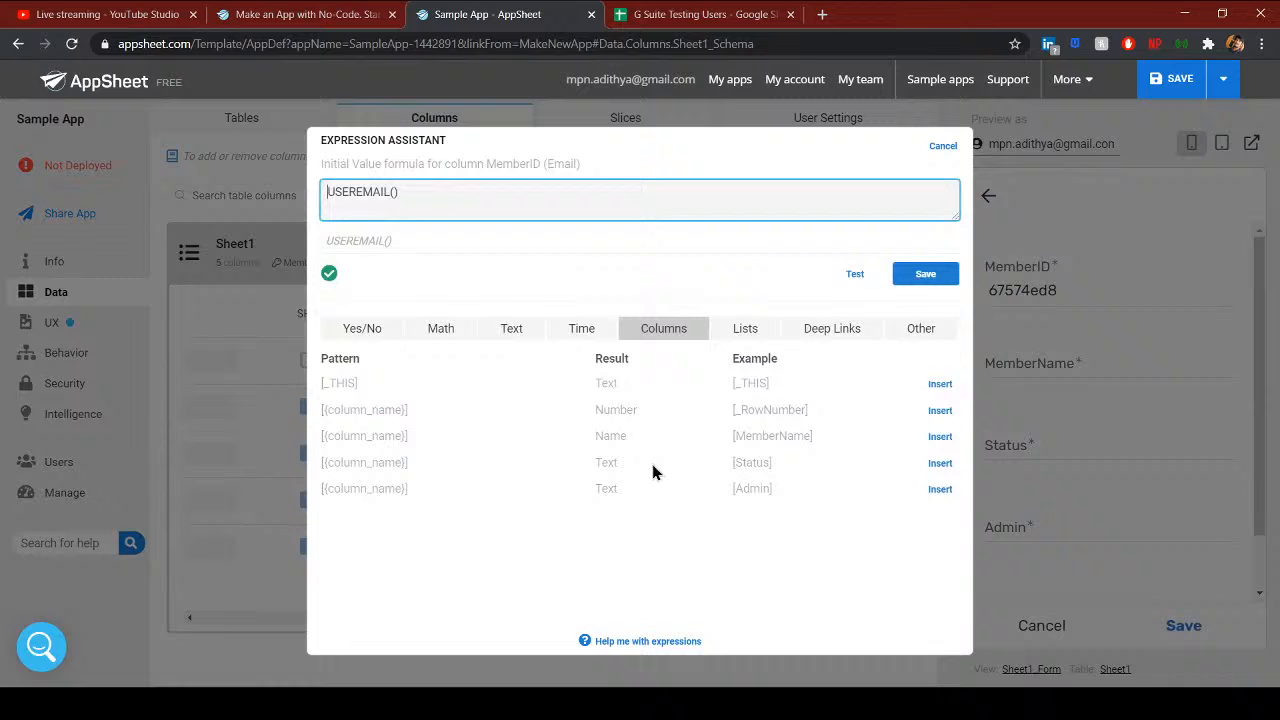
click(920, 278)
click(1159, 83)
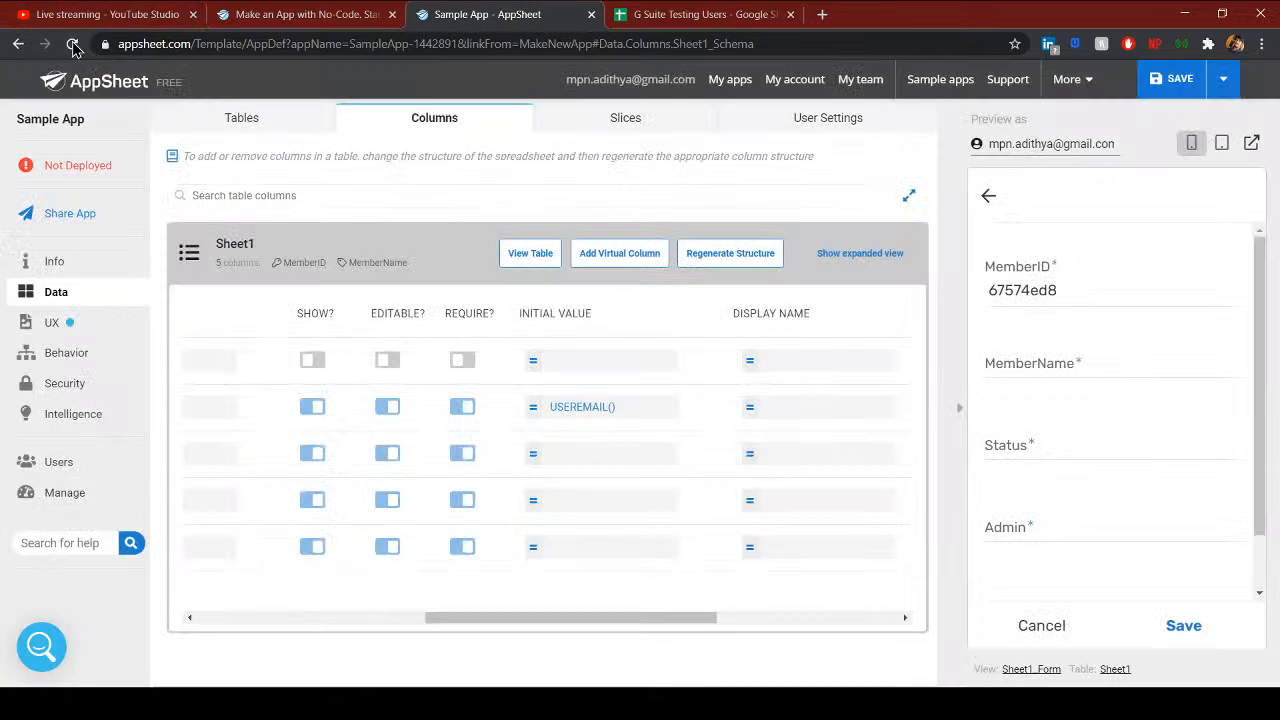
click(72, 43)
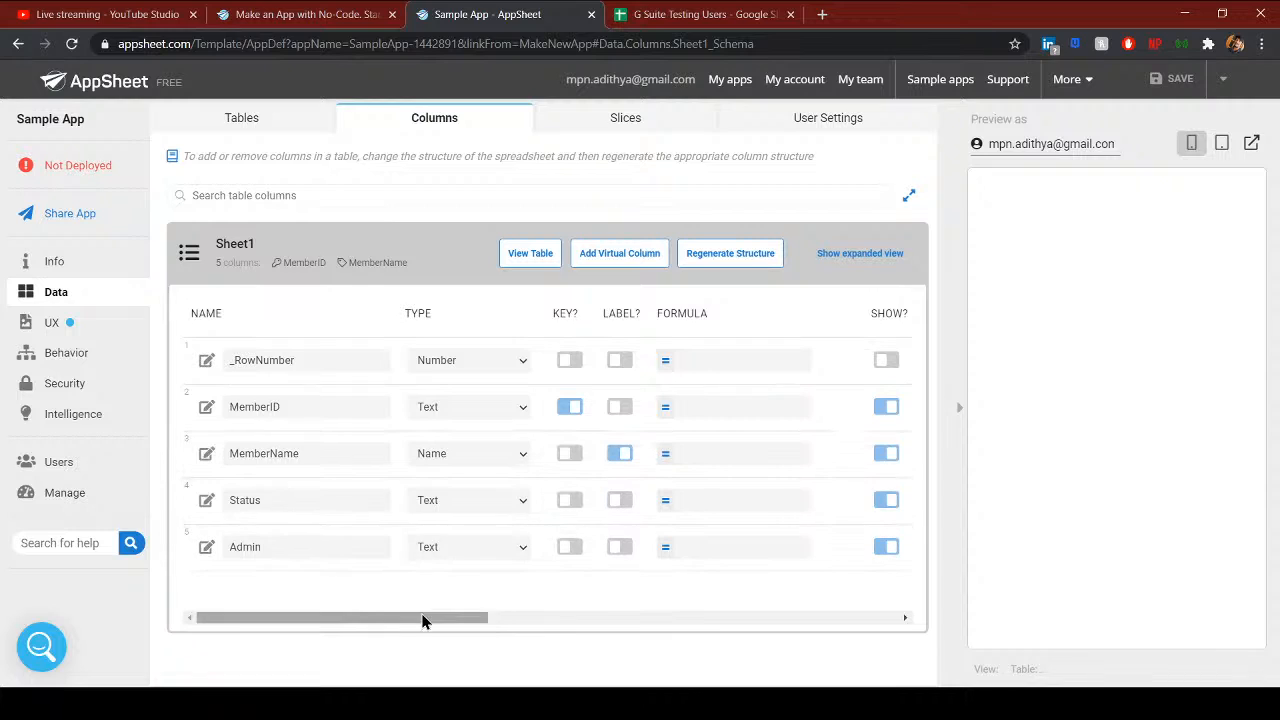
- Replace MemberID's UNIQUEID() initial value with USEREMAIL() and save the app
drag(423, 617, 677, 634)
click(530, 405)
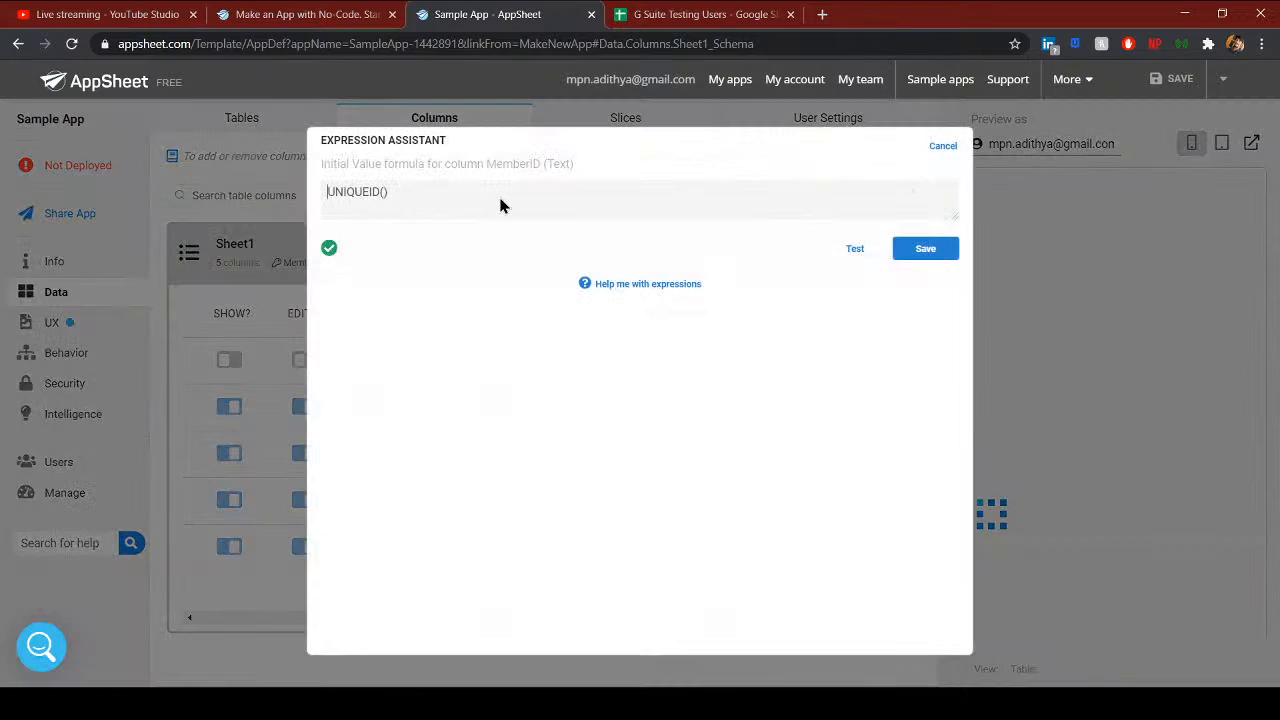
drag(500, 203, 251, 197)
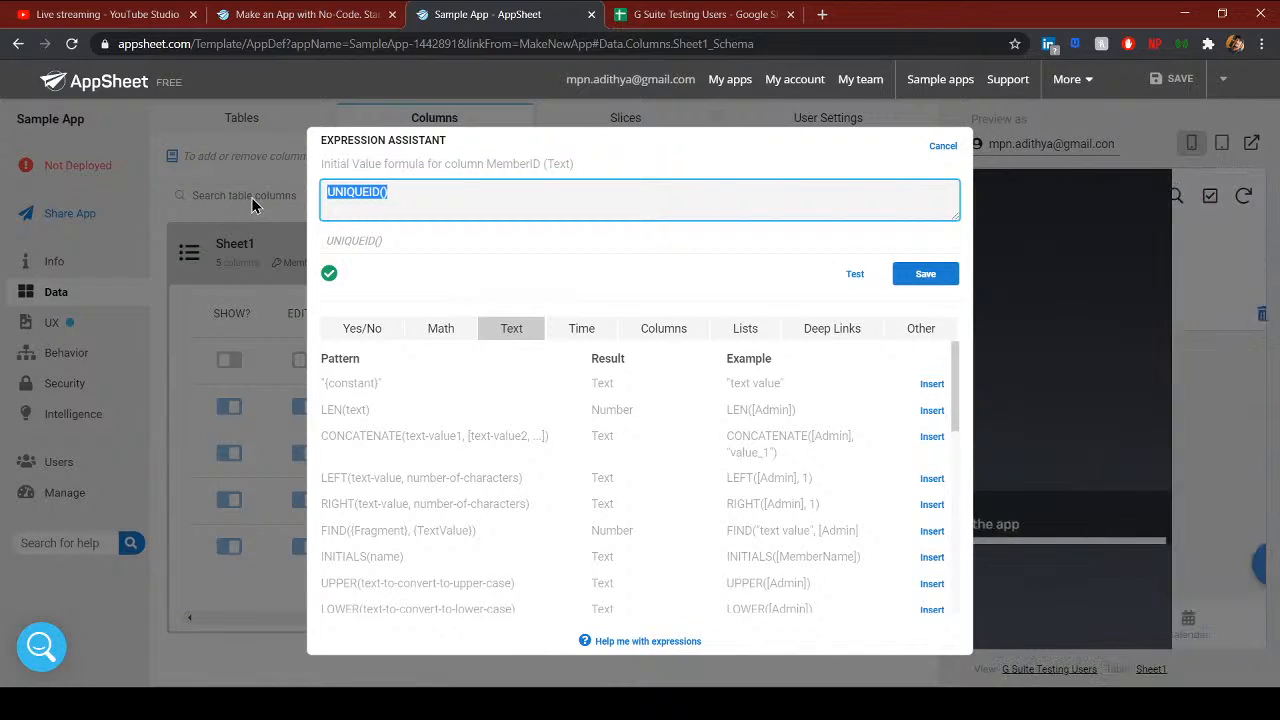
text(USEREMAIL())
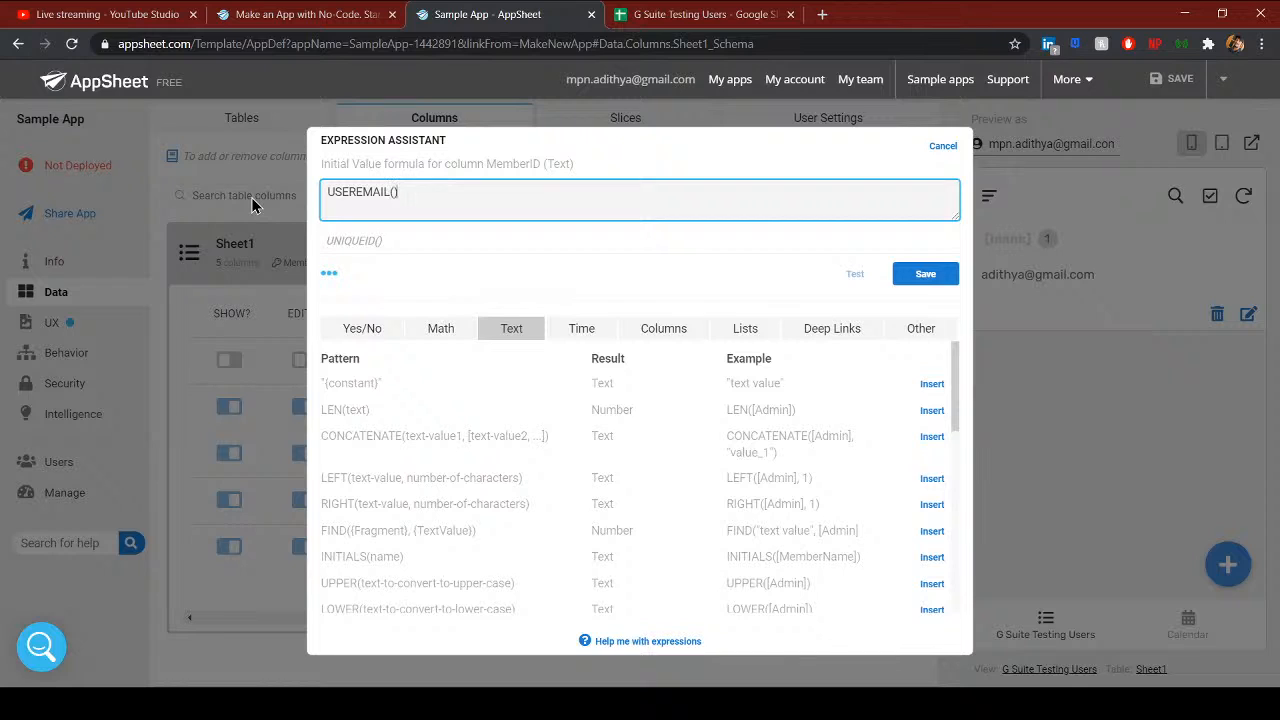
click(898, 274)
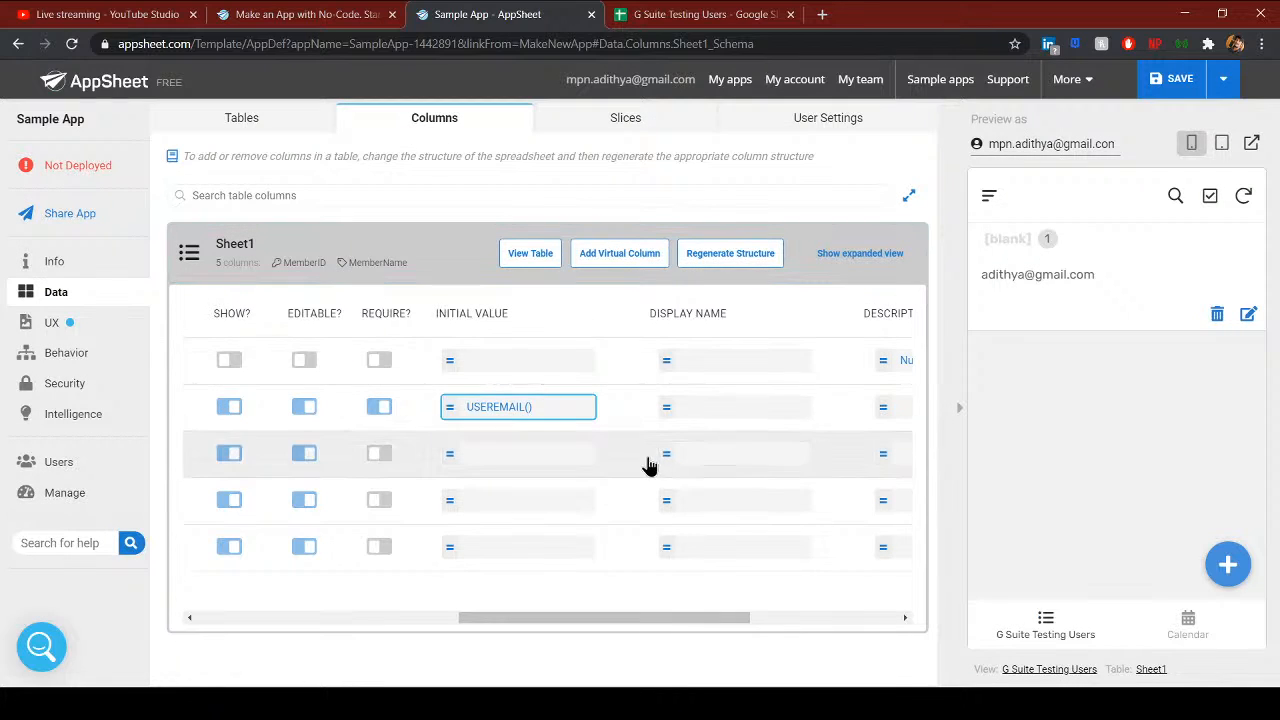
click(1168, 90)
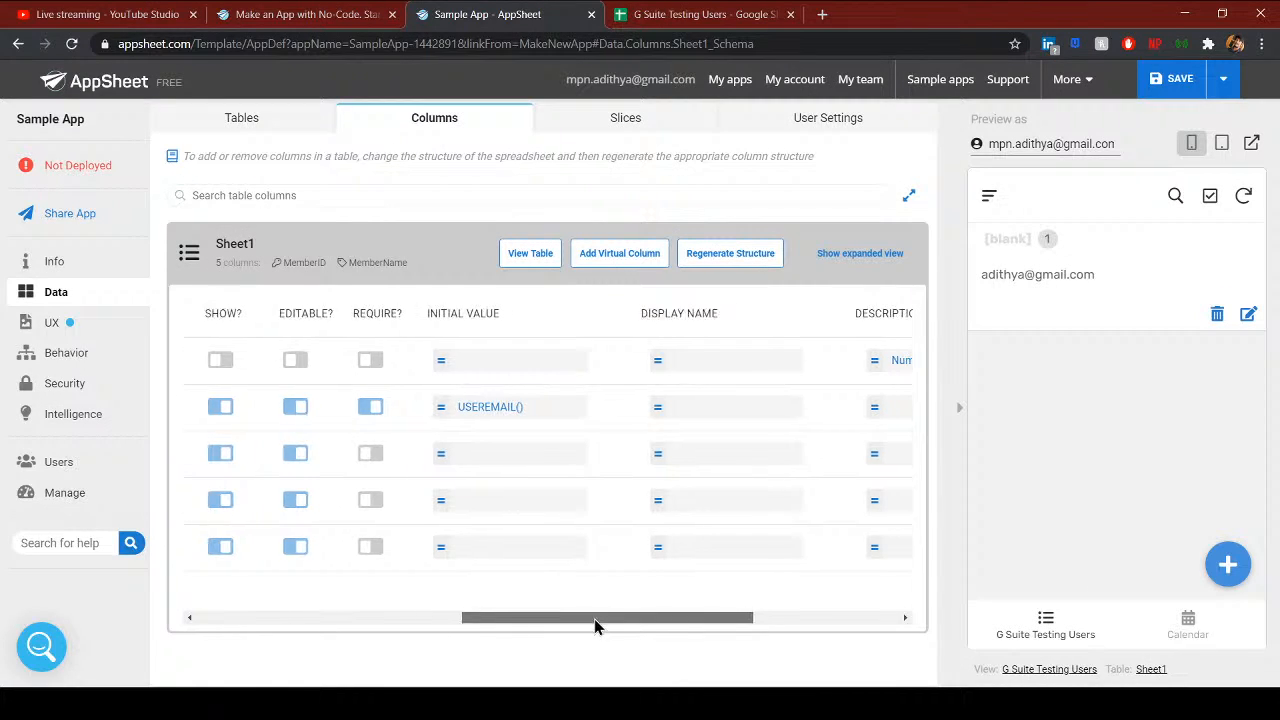
- Test the preview's new record form, then cancel it
drag(597, 624, 923, 617)
click(1228, 565)
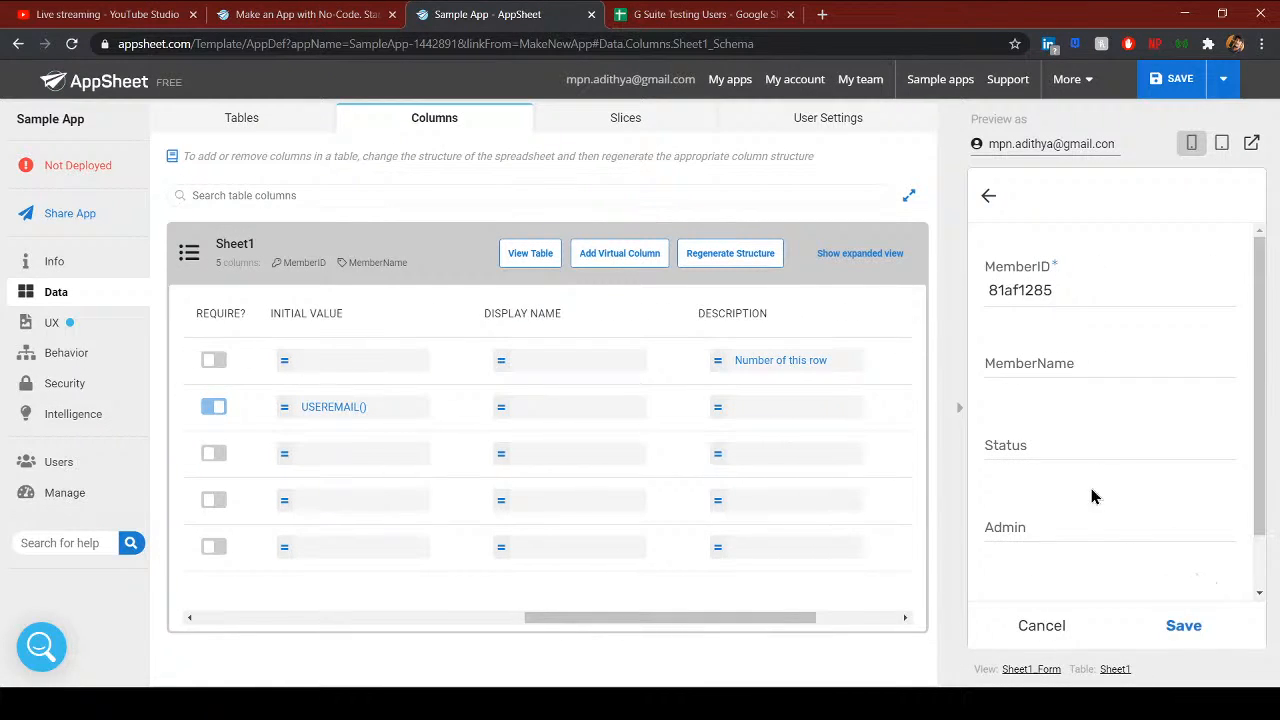
click(1044, 625)
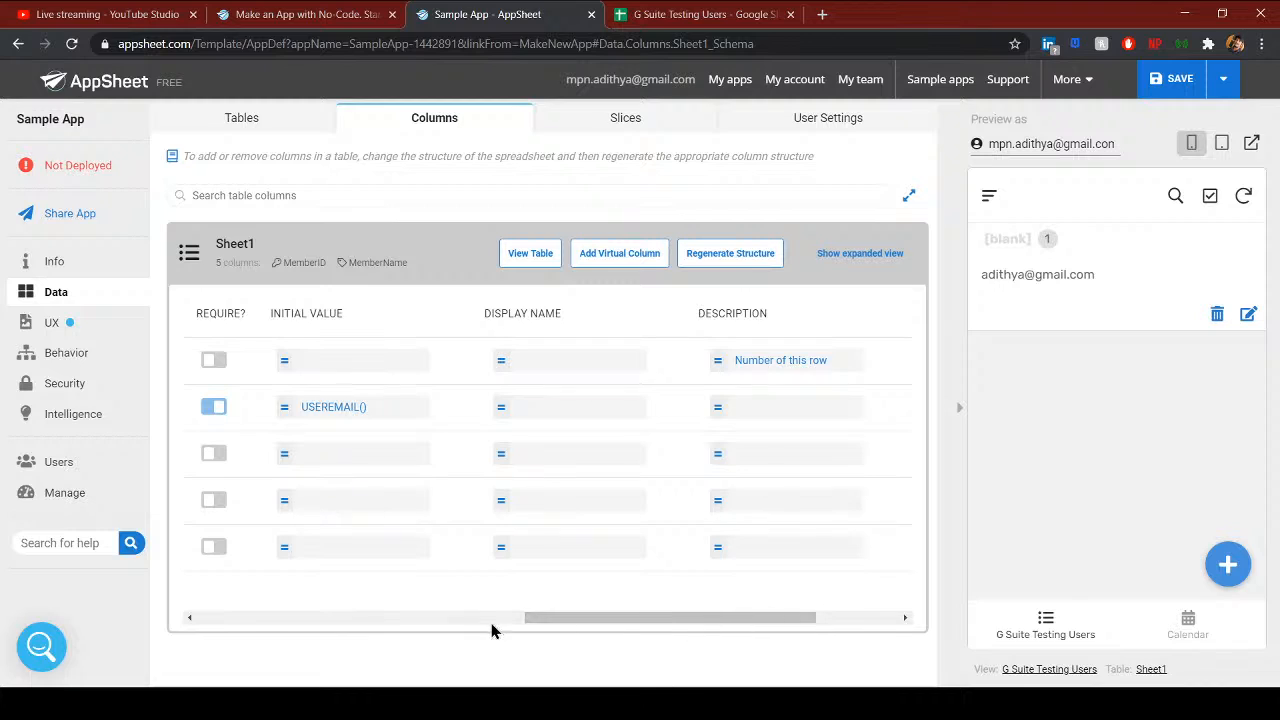
- Expand Sheet1's table settings and its Storage section on the Tables tab
click(230, 122)
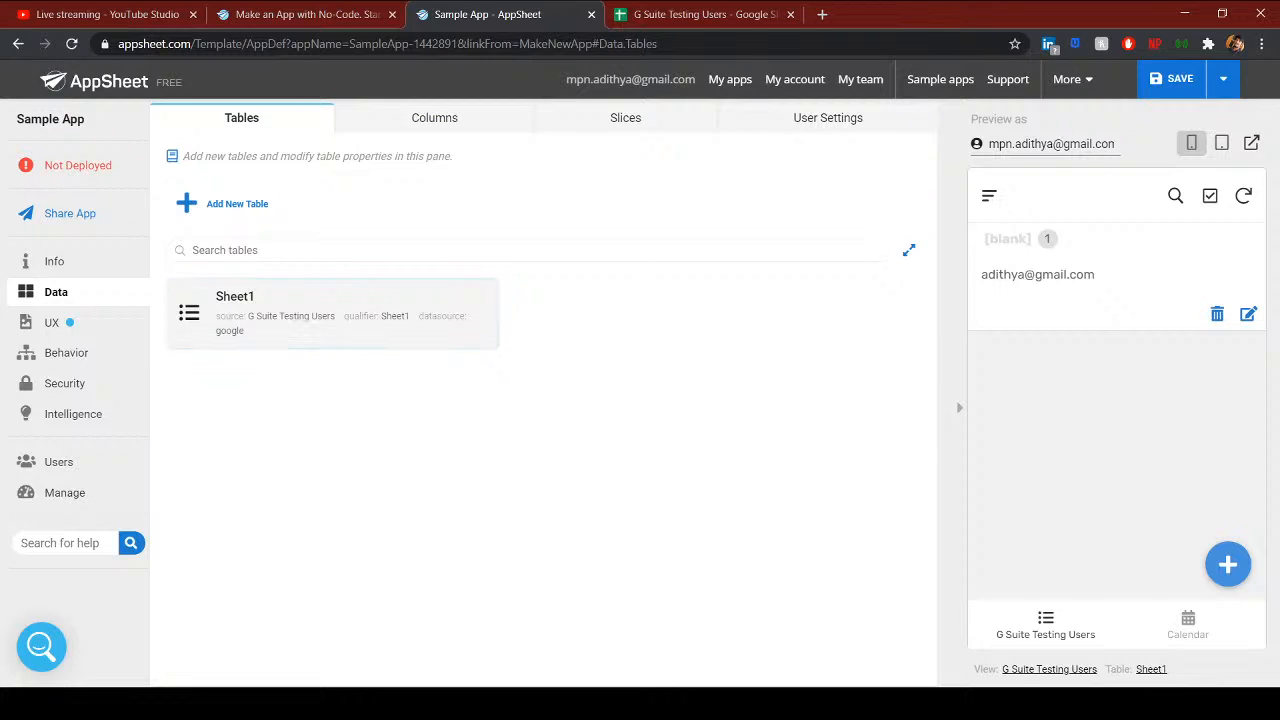
click(323, 340)
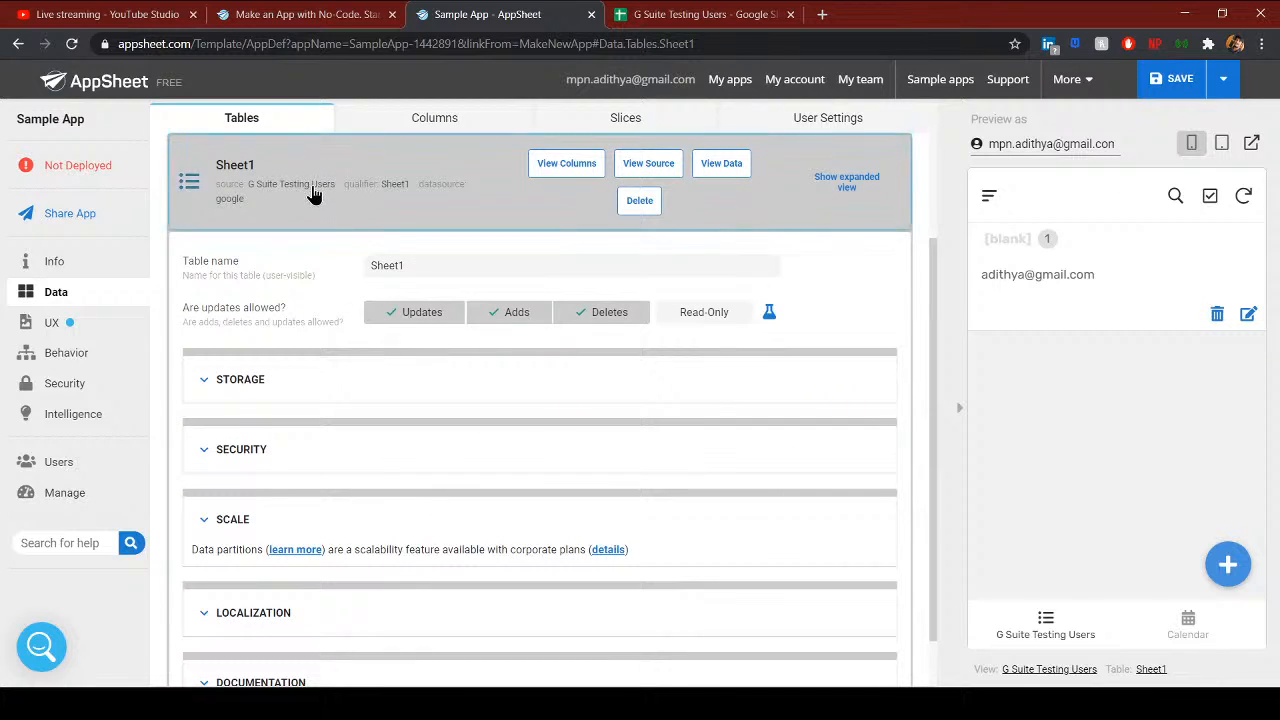
click(315, 195)
click(346, 340)
click(289, 381)
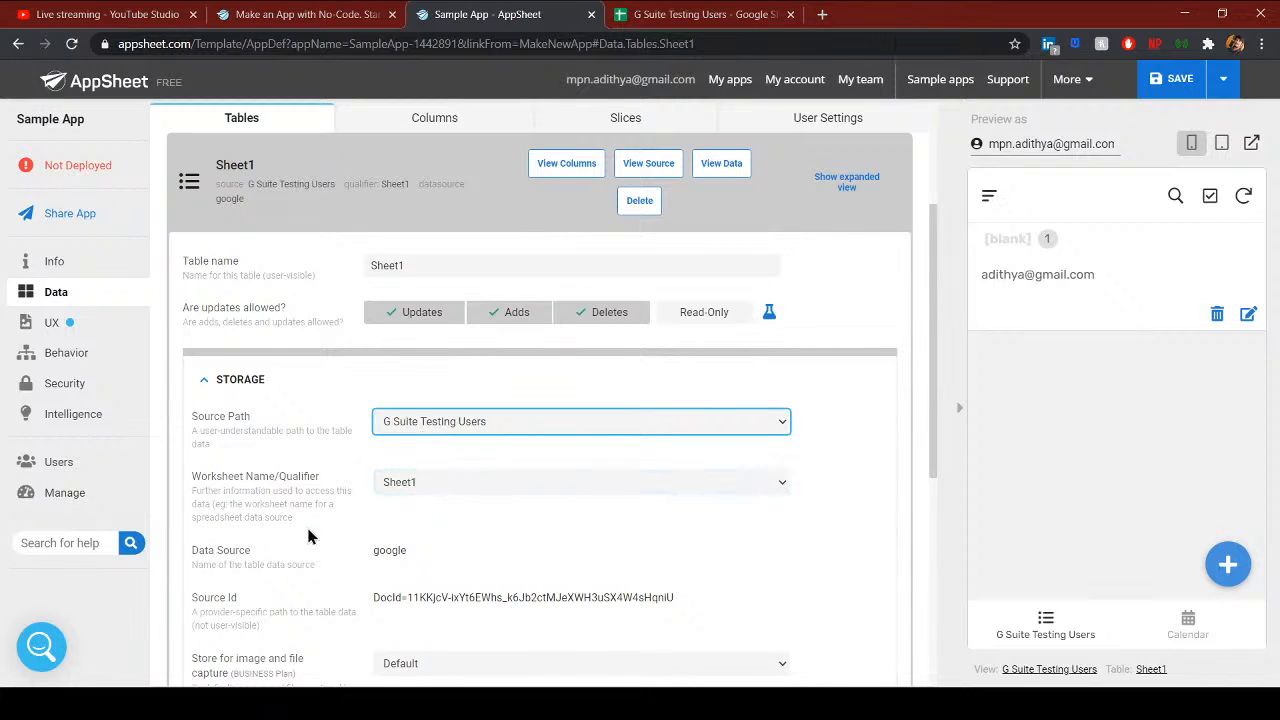
scroll(308, 537, down, 2)
scroll(314, 517, up, 3)
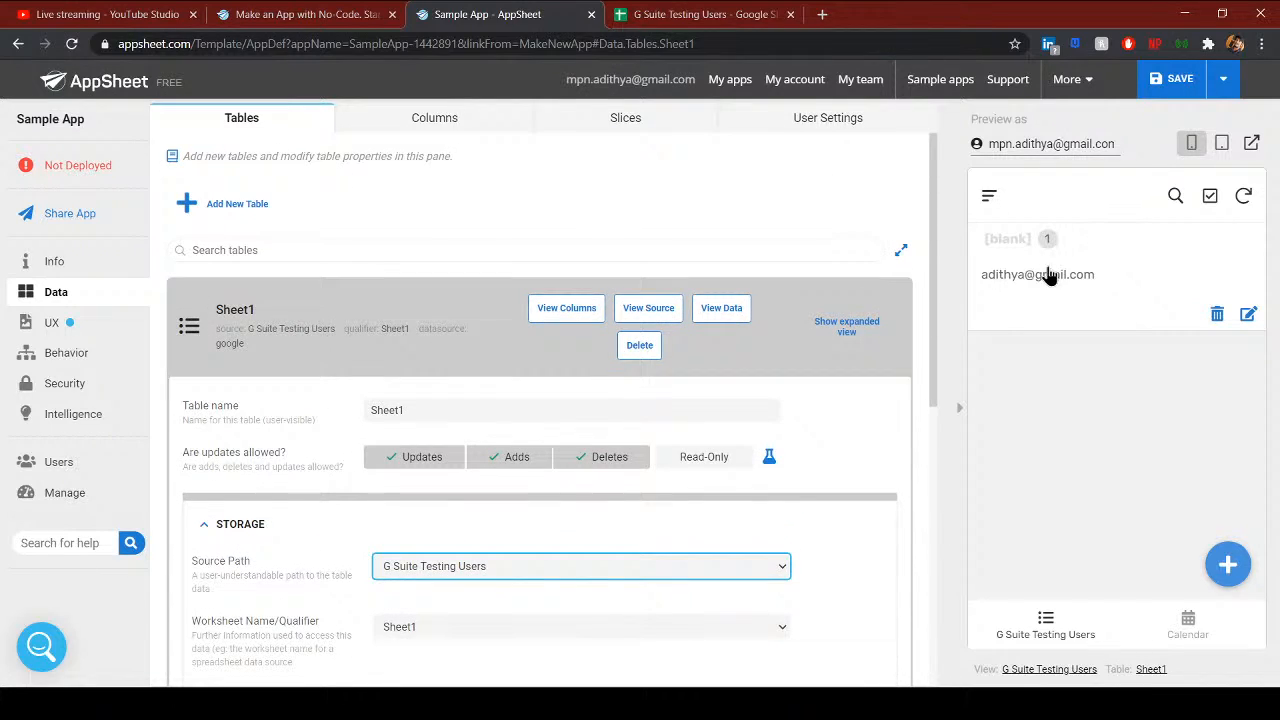
- Delete the preview's only user record, sync the deletion, and save the app
click(1048, 276)
click(668, 22)
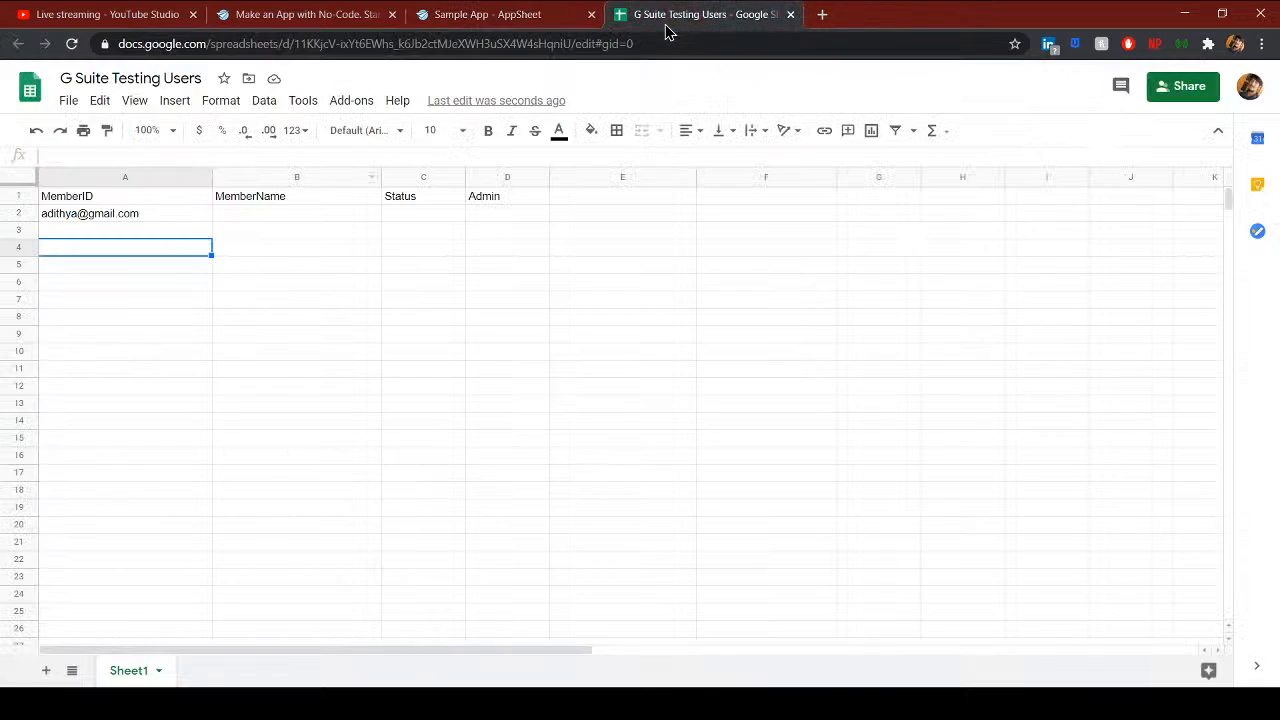
click(482, 18)
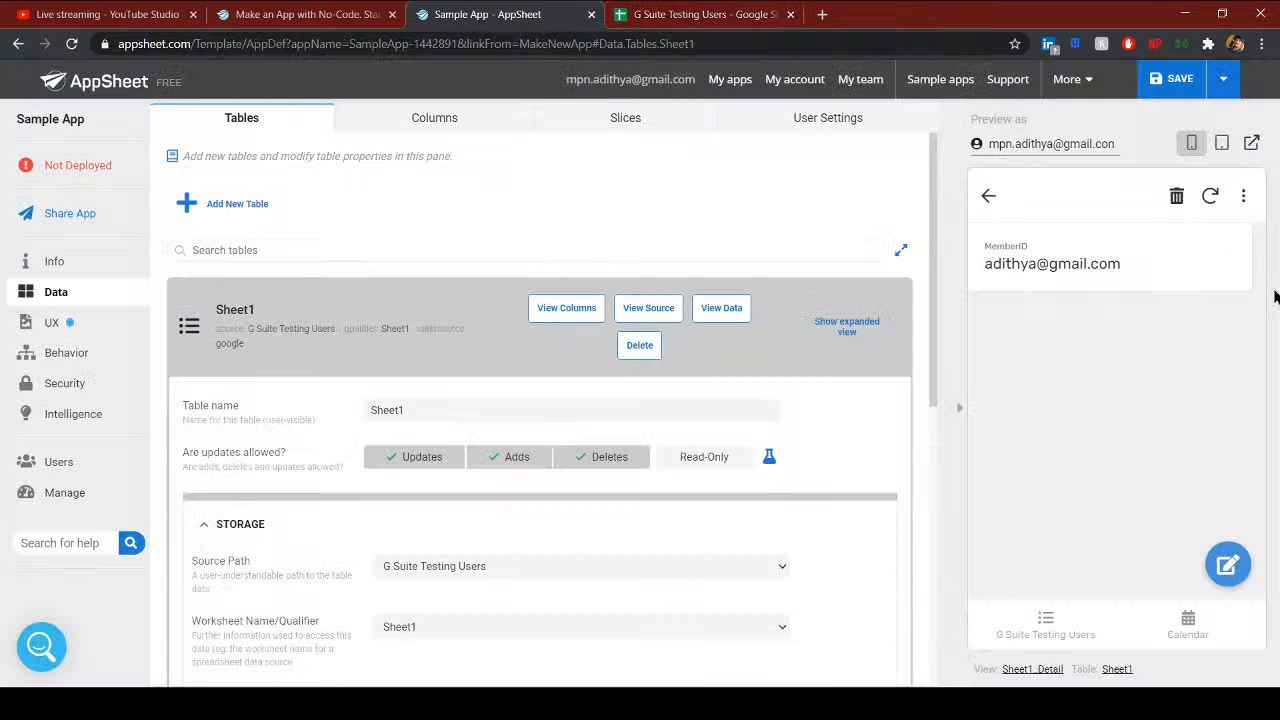
click(1176, 196)
click(1203, 460)
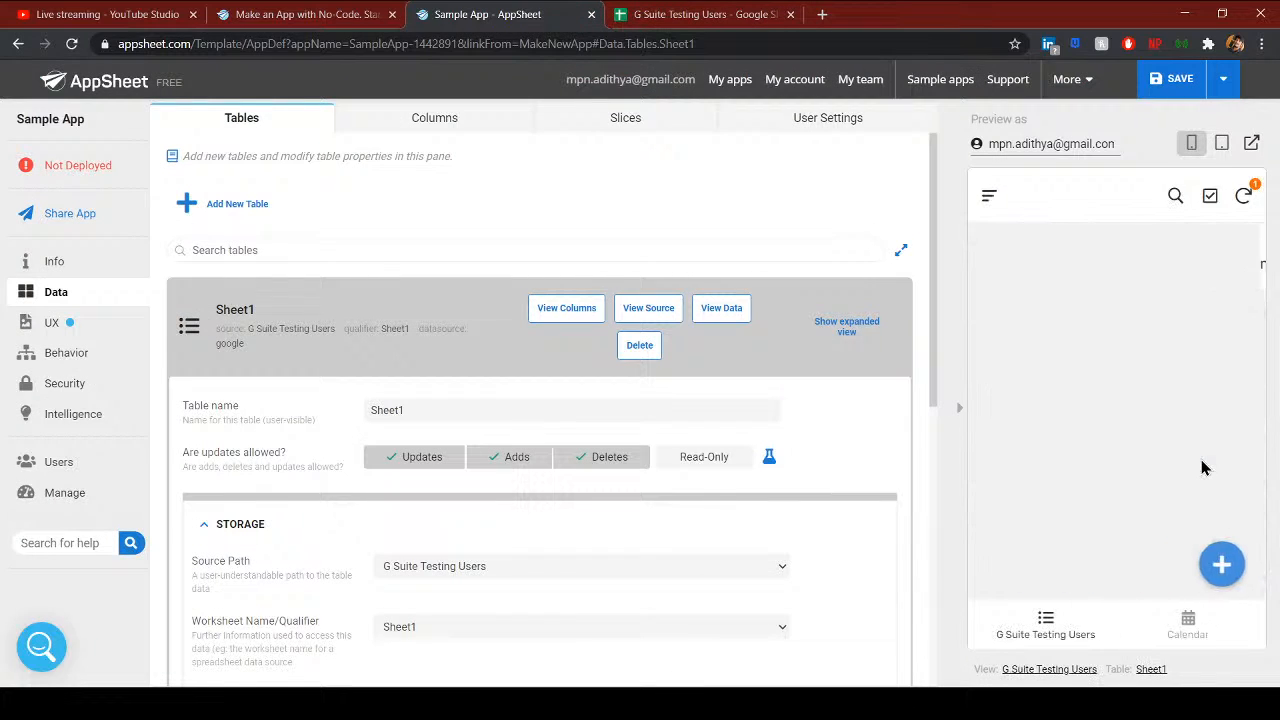
click(1244, 197)
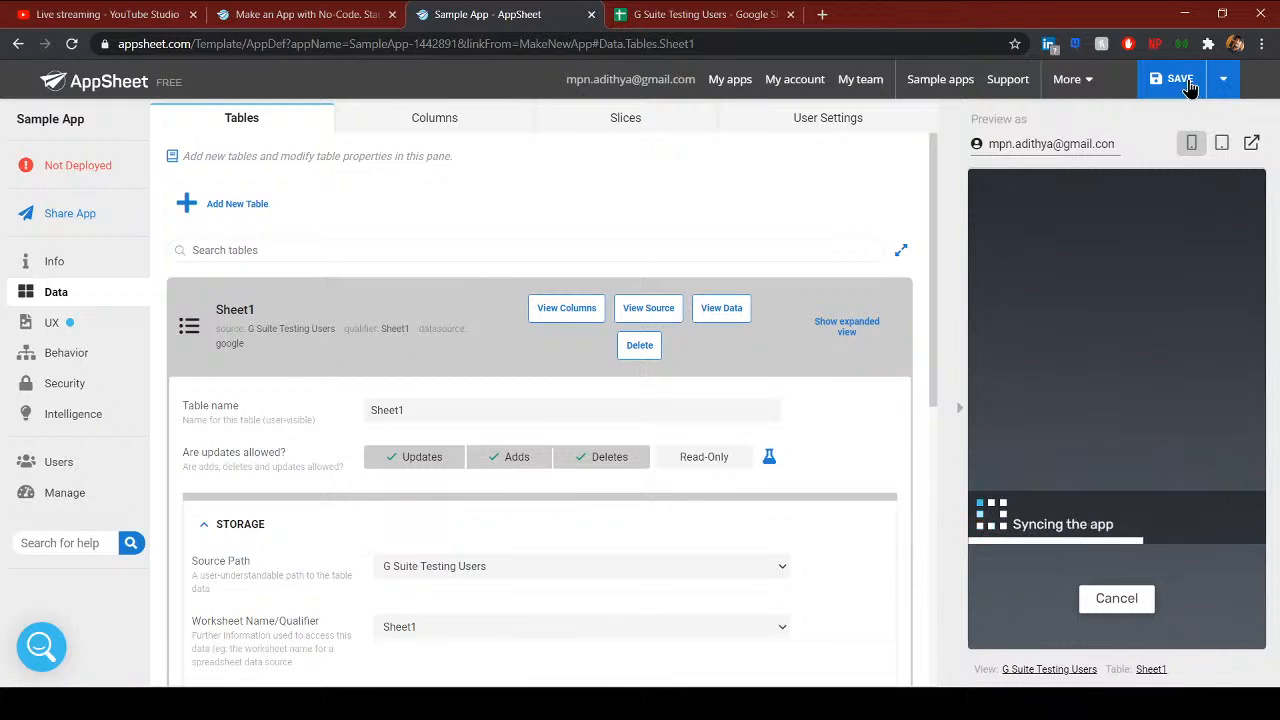
click(1186, 80)
click(1222, 80)
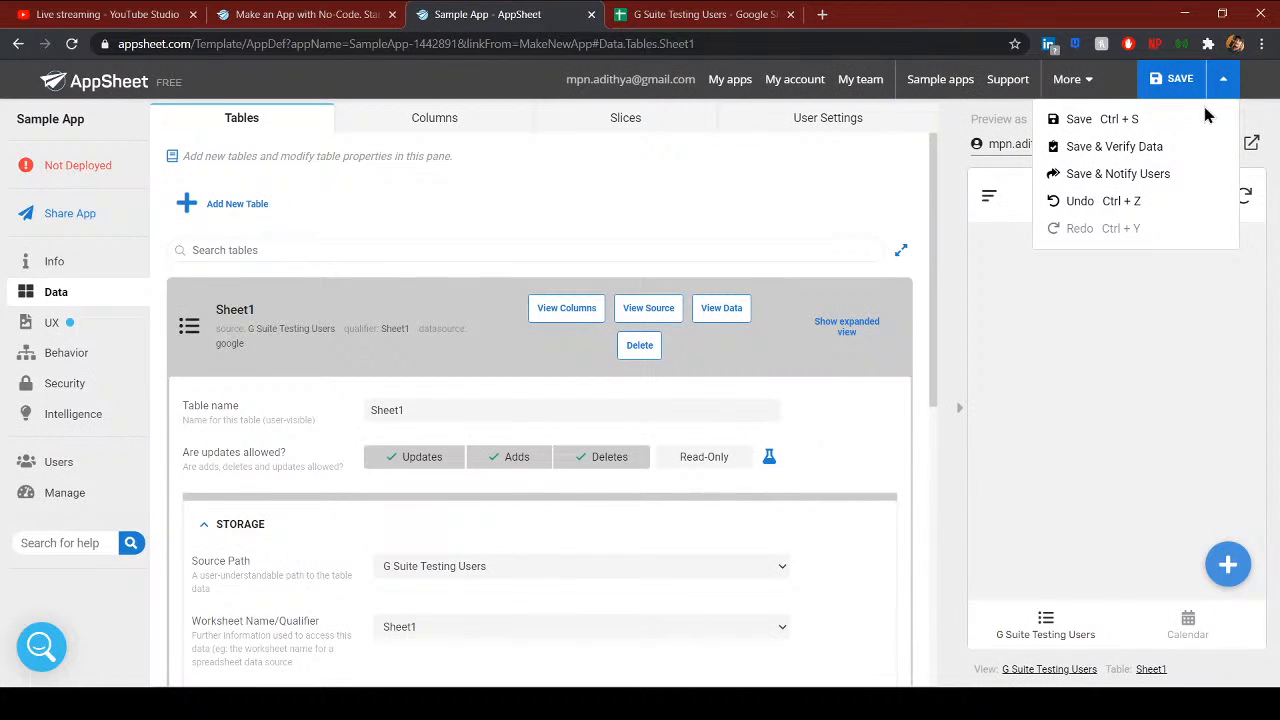
click(1146, 124)
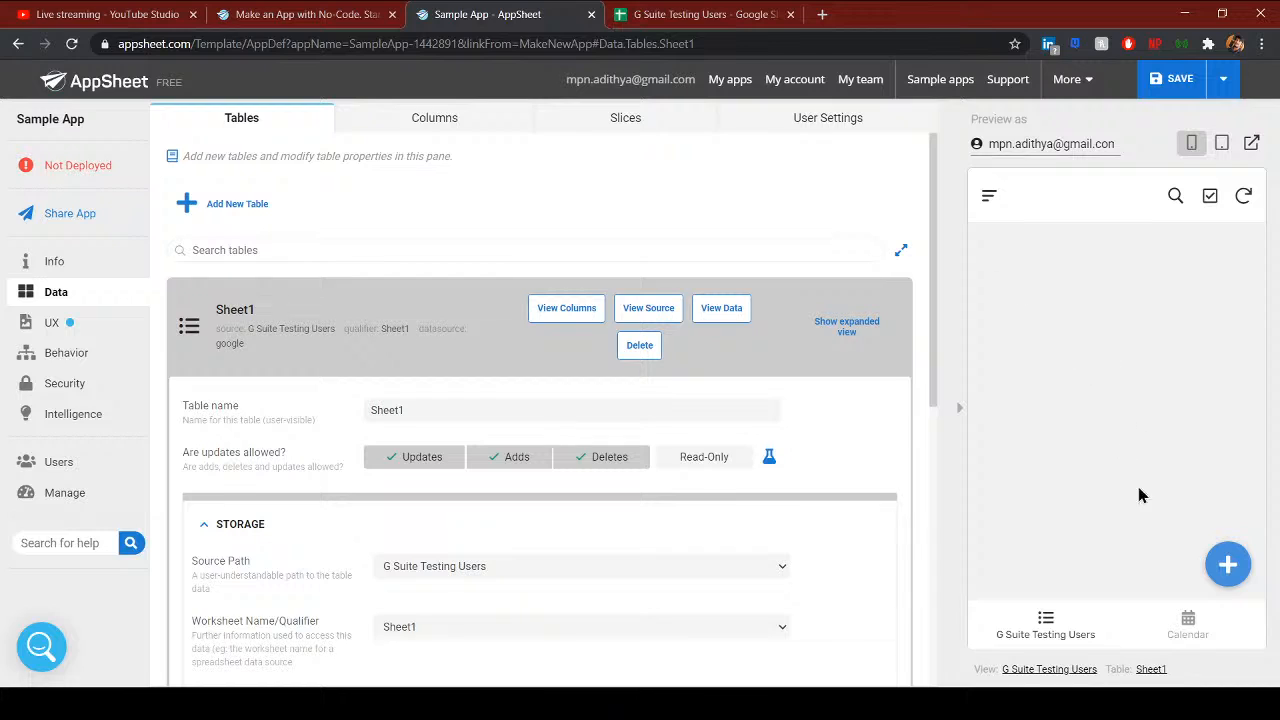
- Try the preview's new record form, leave it unsaved, and return to Data tables
click(1215, 557)
click(1043, 363)
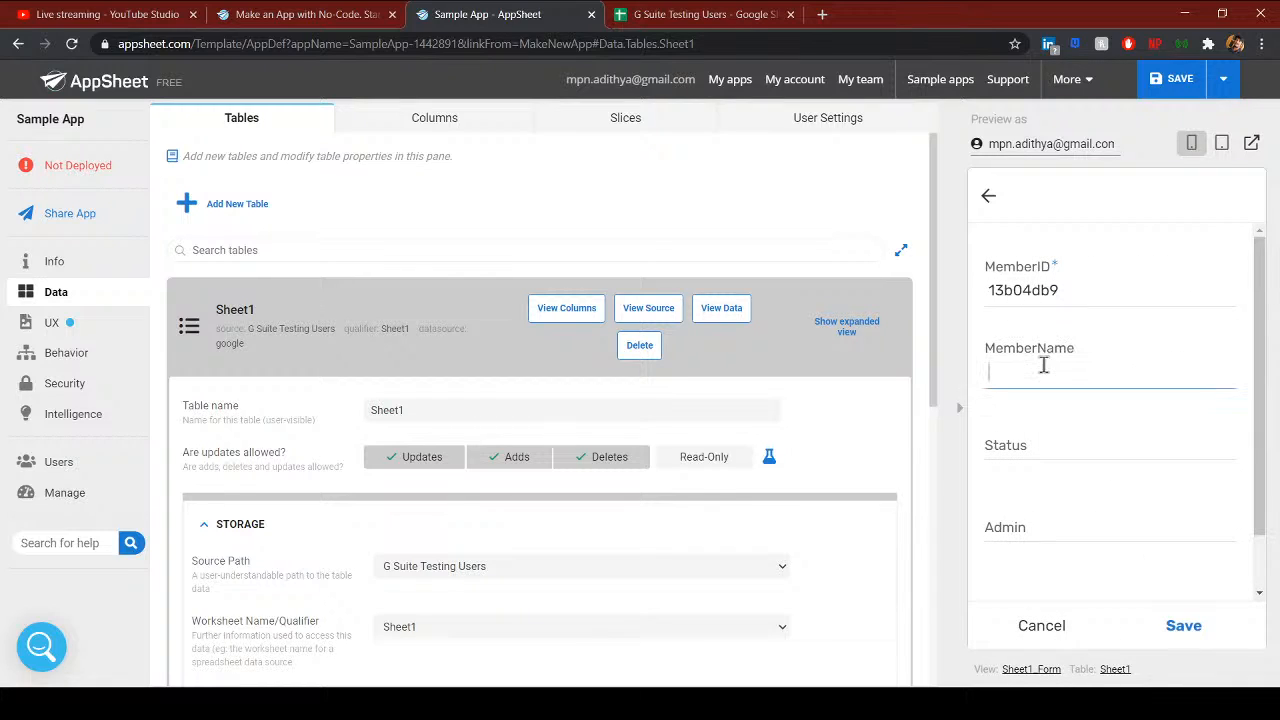
scroll(580, 567, down, 3)
scroll(572, 565, up, 3)
click(988, 195)
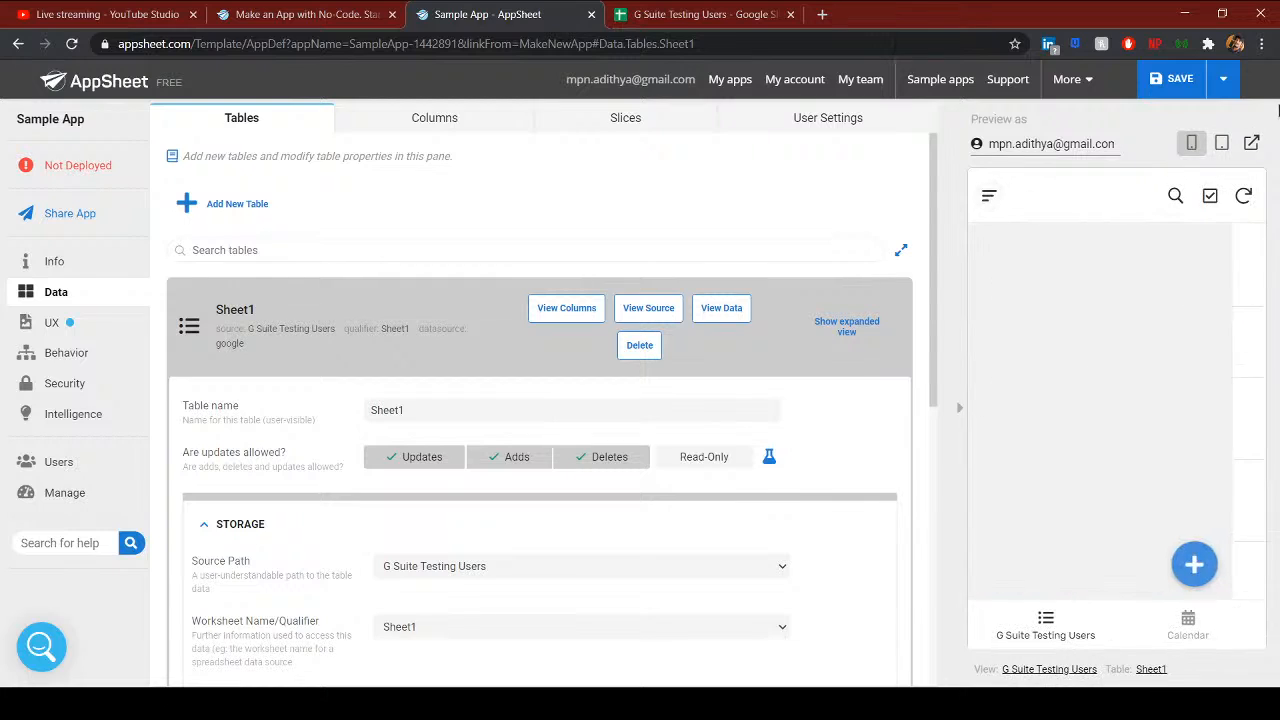
click(74, 321)
click(76, 292)
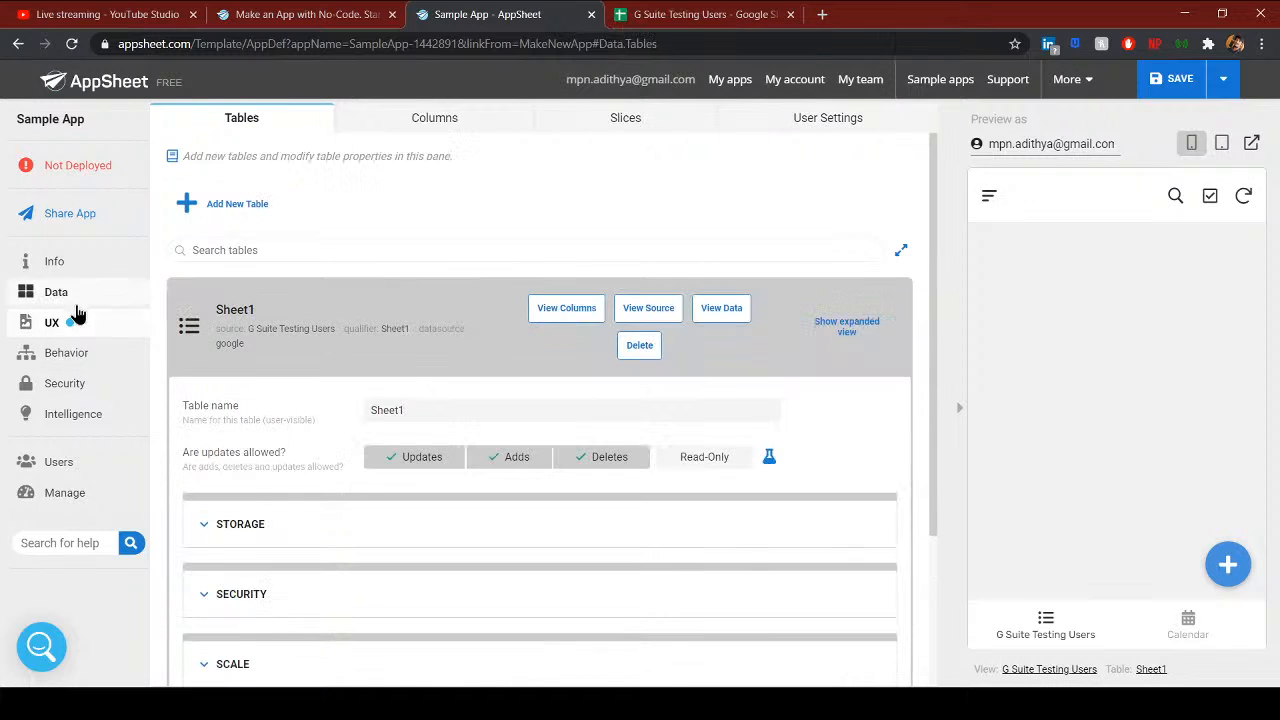
- Collapse the Sheet1 settings, start adding a Google Drive table, and cancel without choosing a file
click(268, 305)
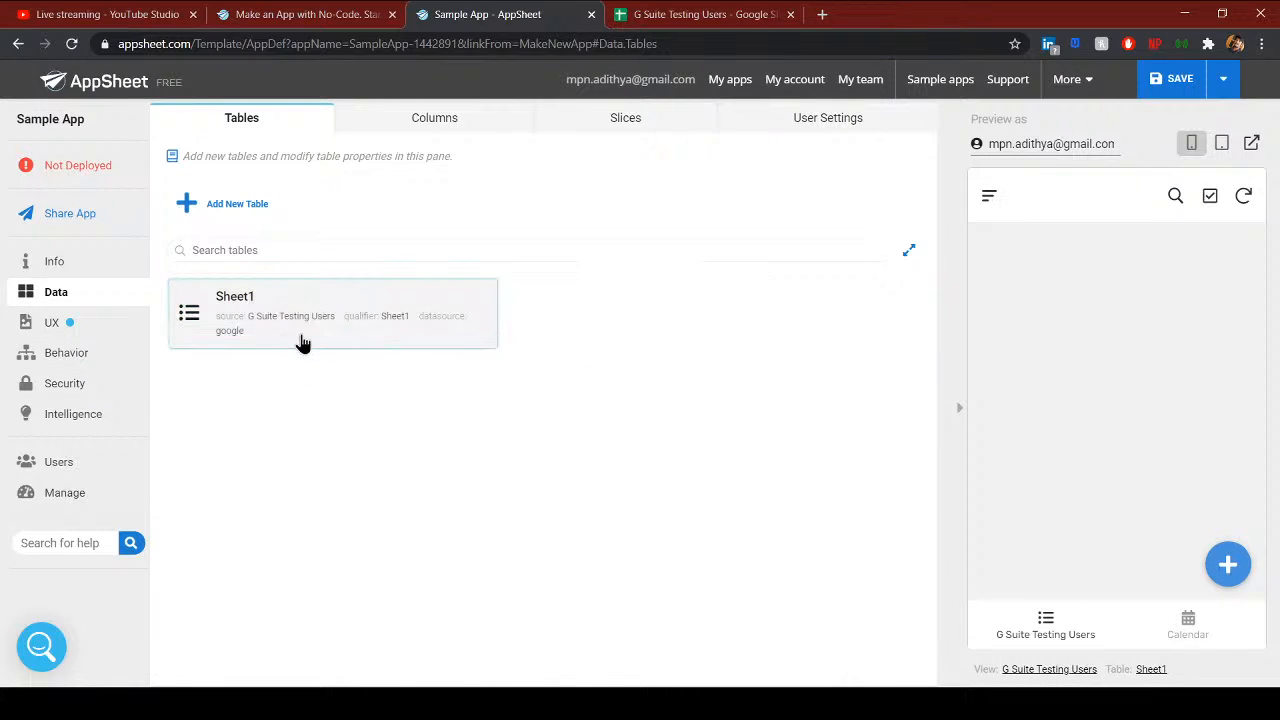
click(237, 204)
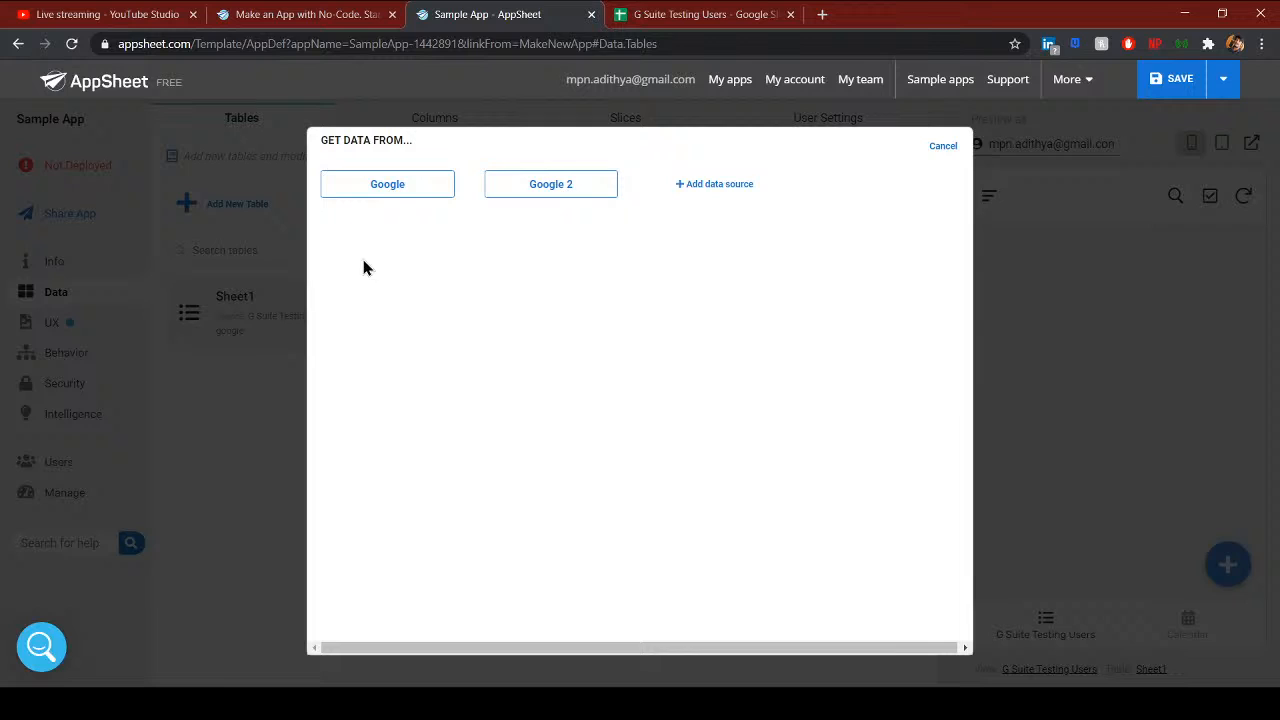
click(387, 184)
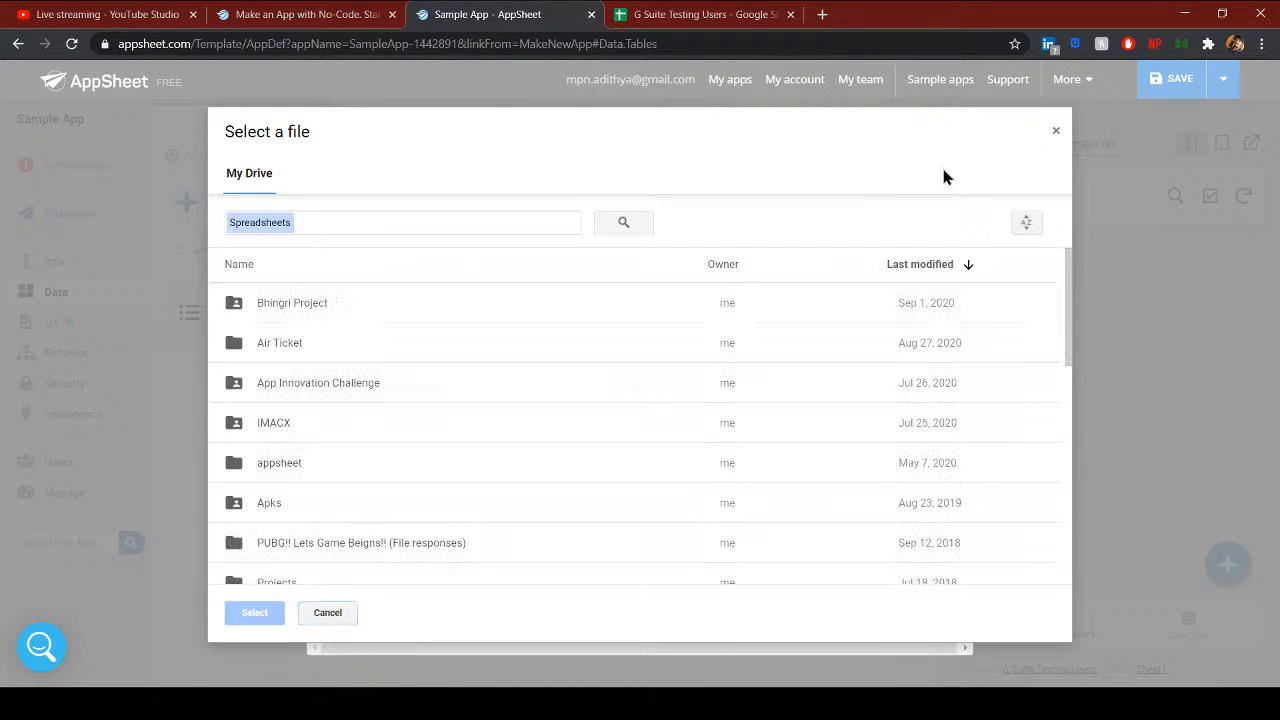
click(1056, 131)
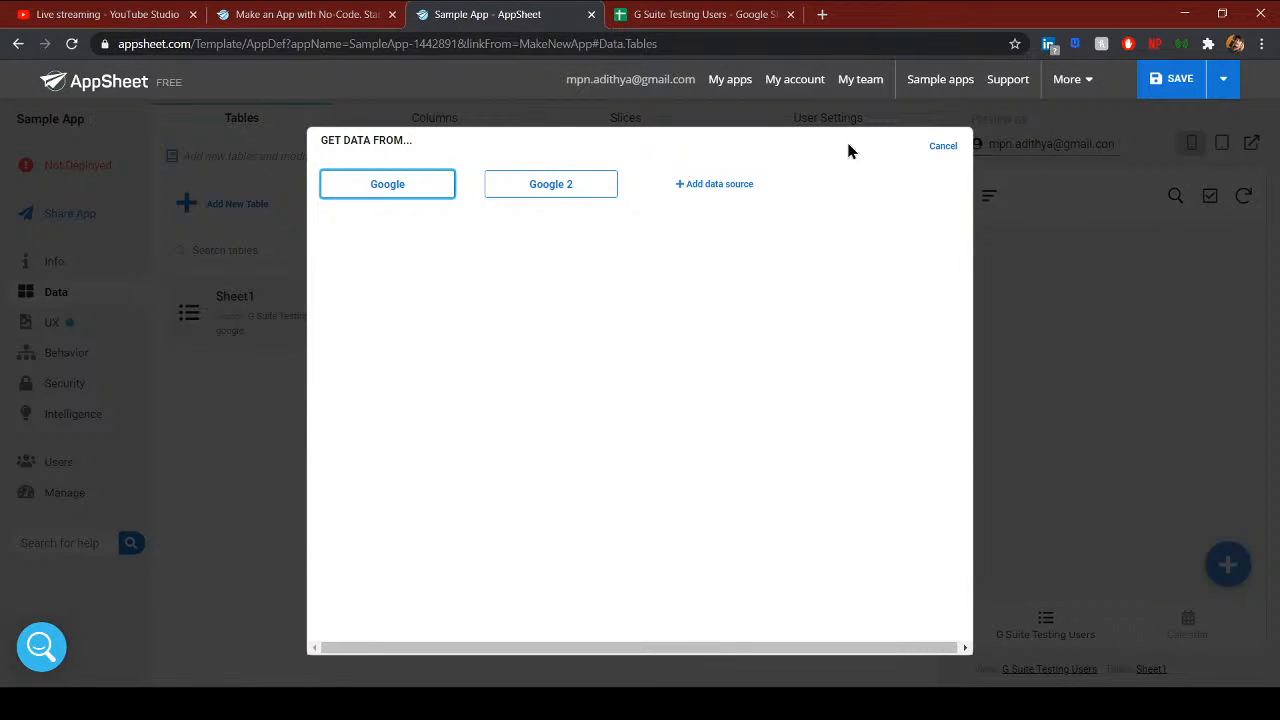
click(943, 147)
- Glance at the G Suite Testing Users spreadsheet, then retry adding a Google table and cancel again
click(722, 22)
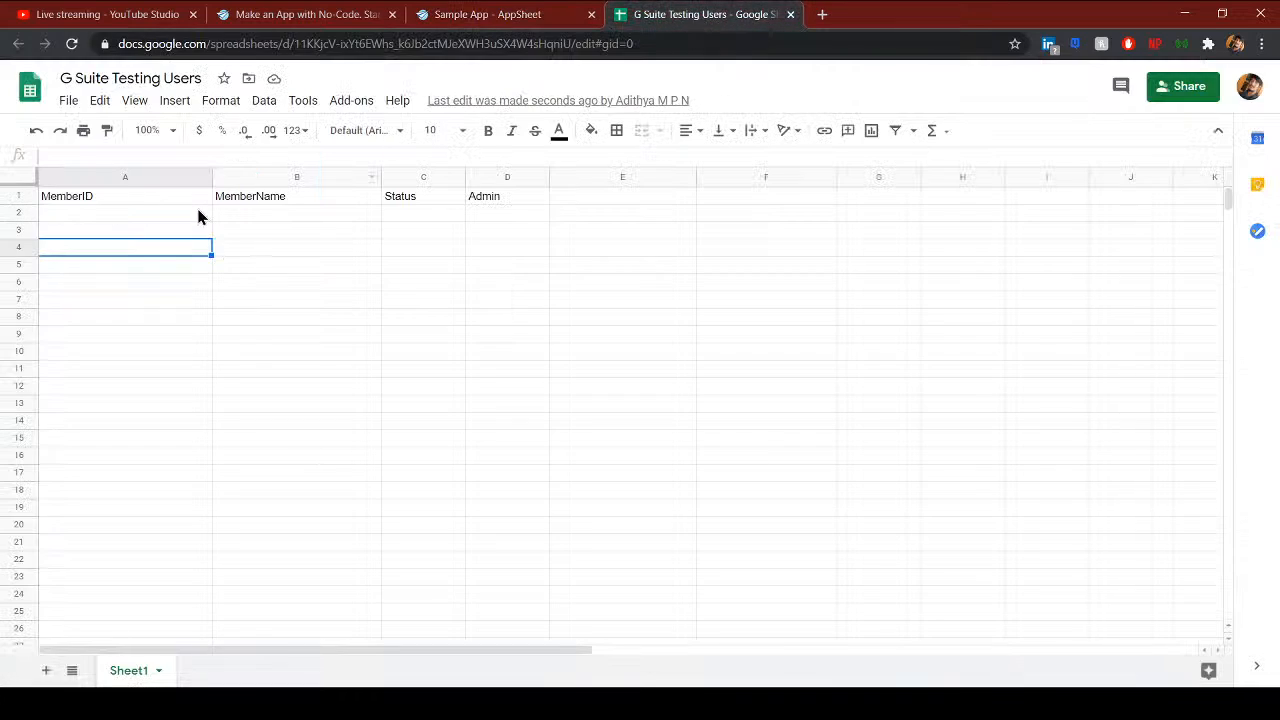
click(543, 20)
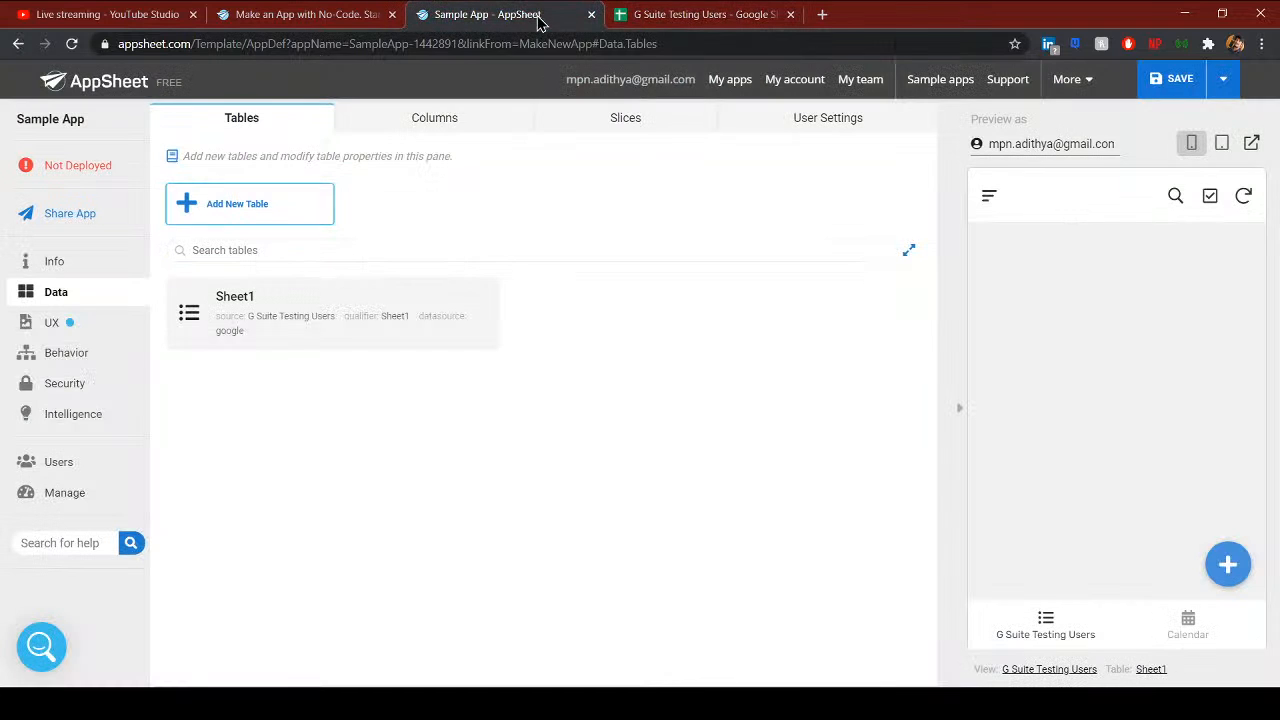
click(253, 213)
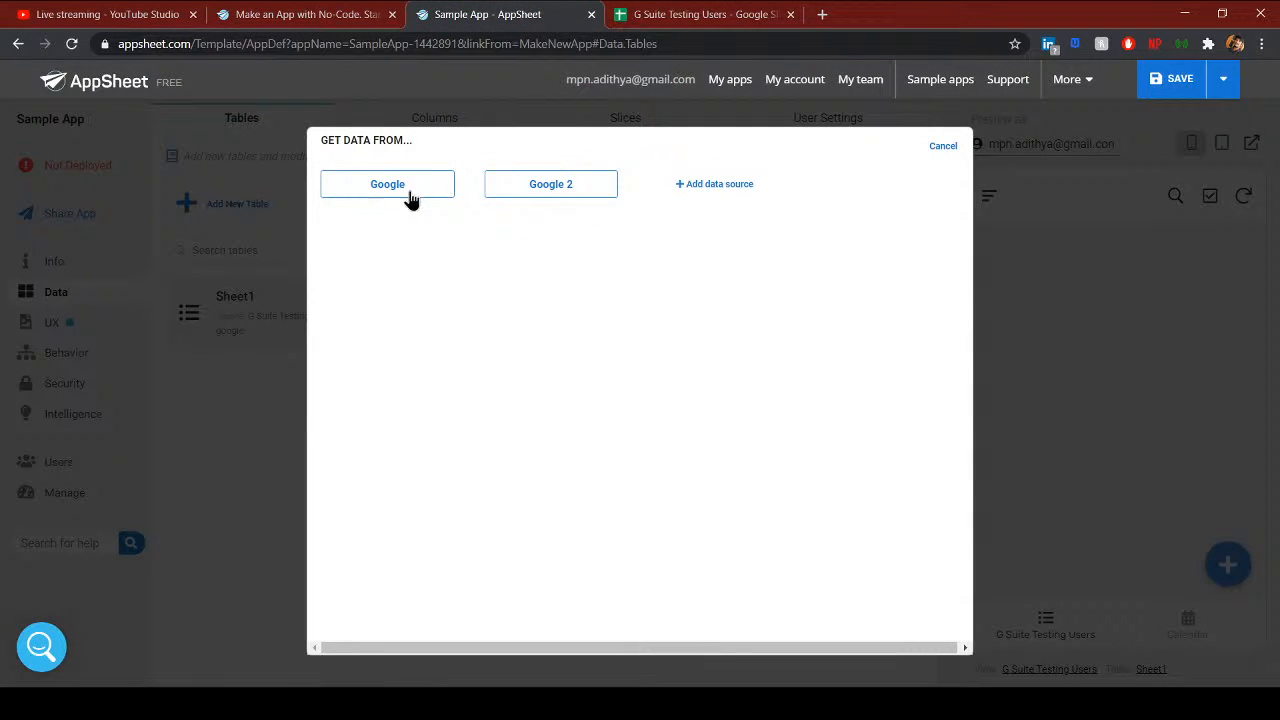
click(410, 198)
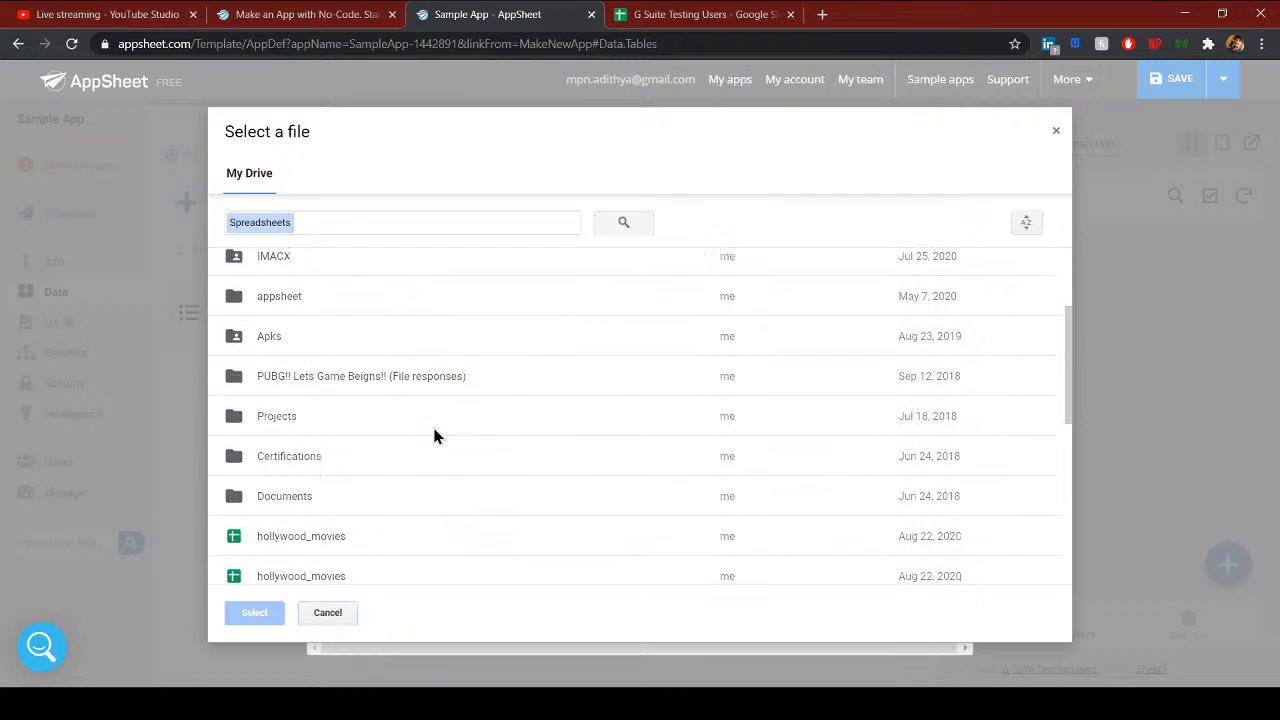
scroll(400, 440, down, 2)
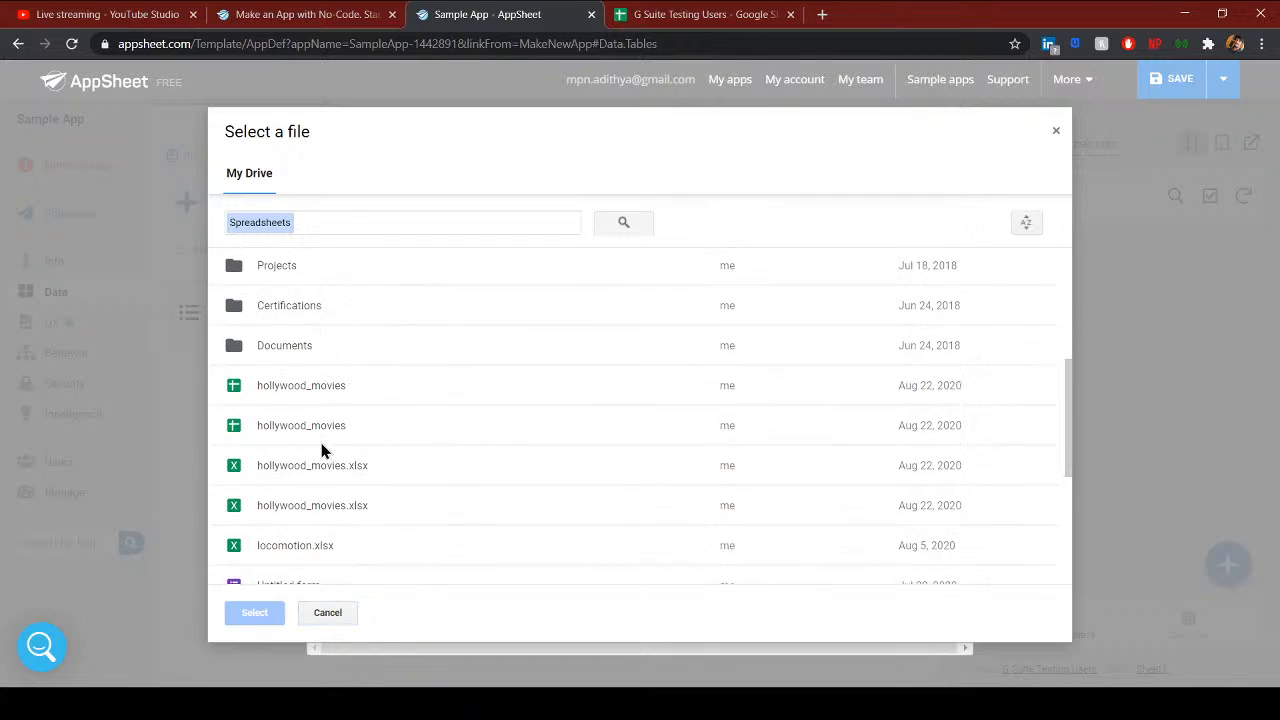
click(1055, 130)
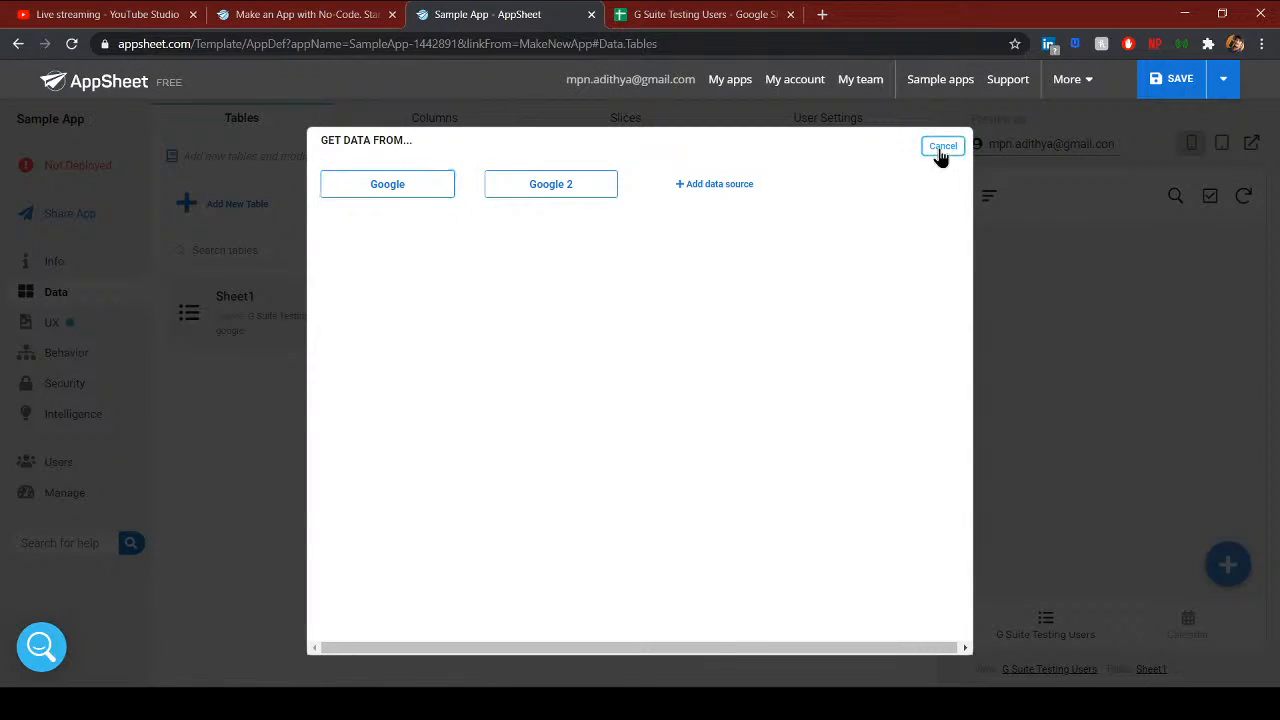
click(942, 147)
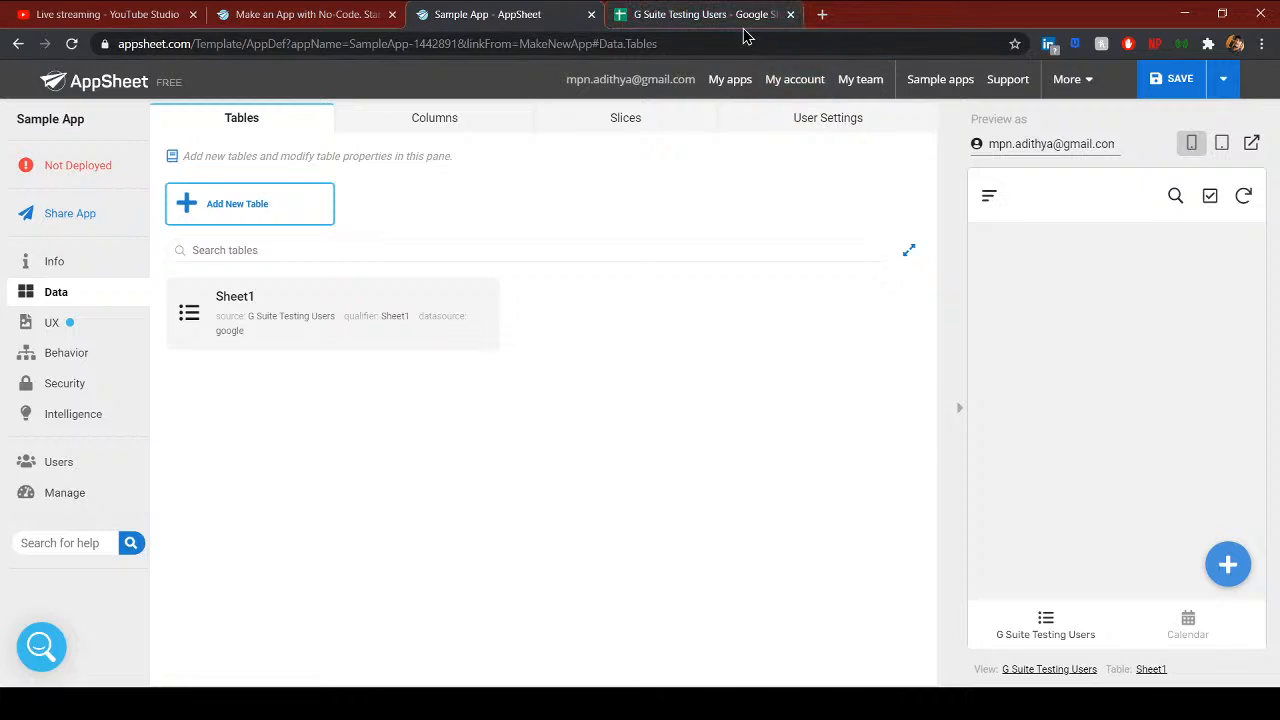
click(76, 322)
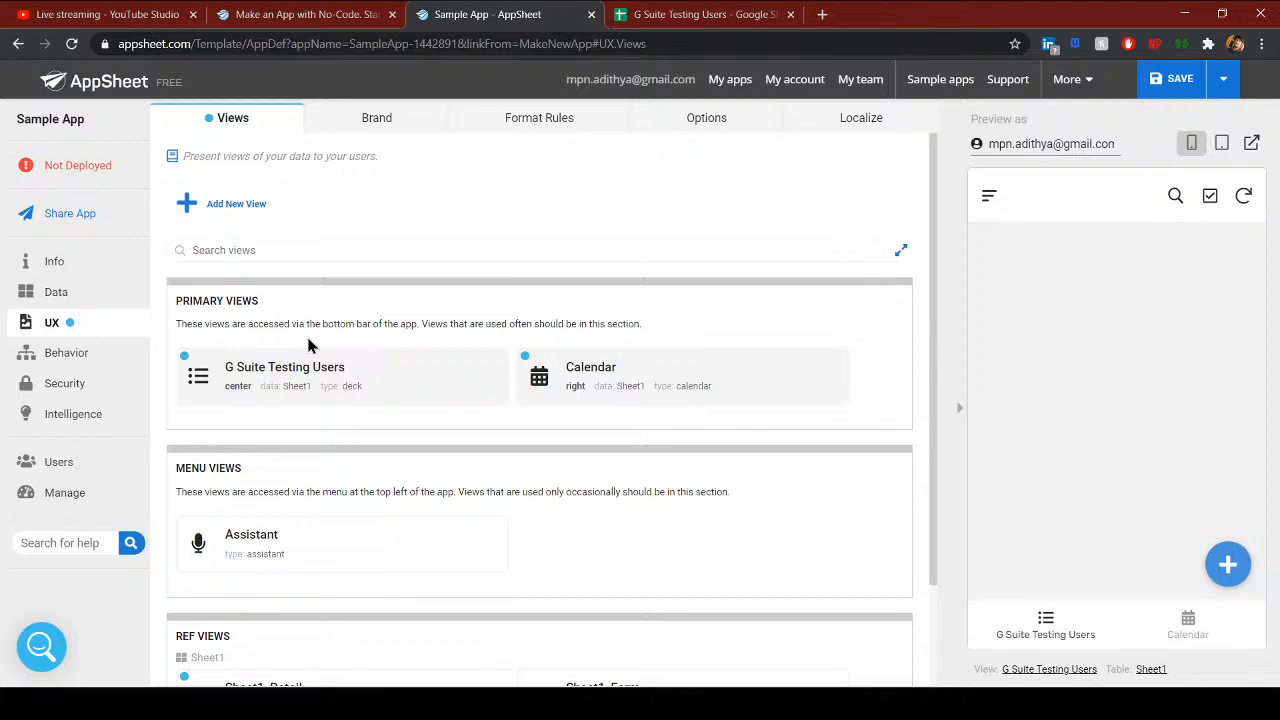
- Expand the G Suite Testing Users view and try its left, center and right positions
drag(183, 301, 292, 310)
click(283, 311)
click(283, 397)
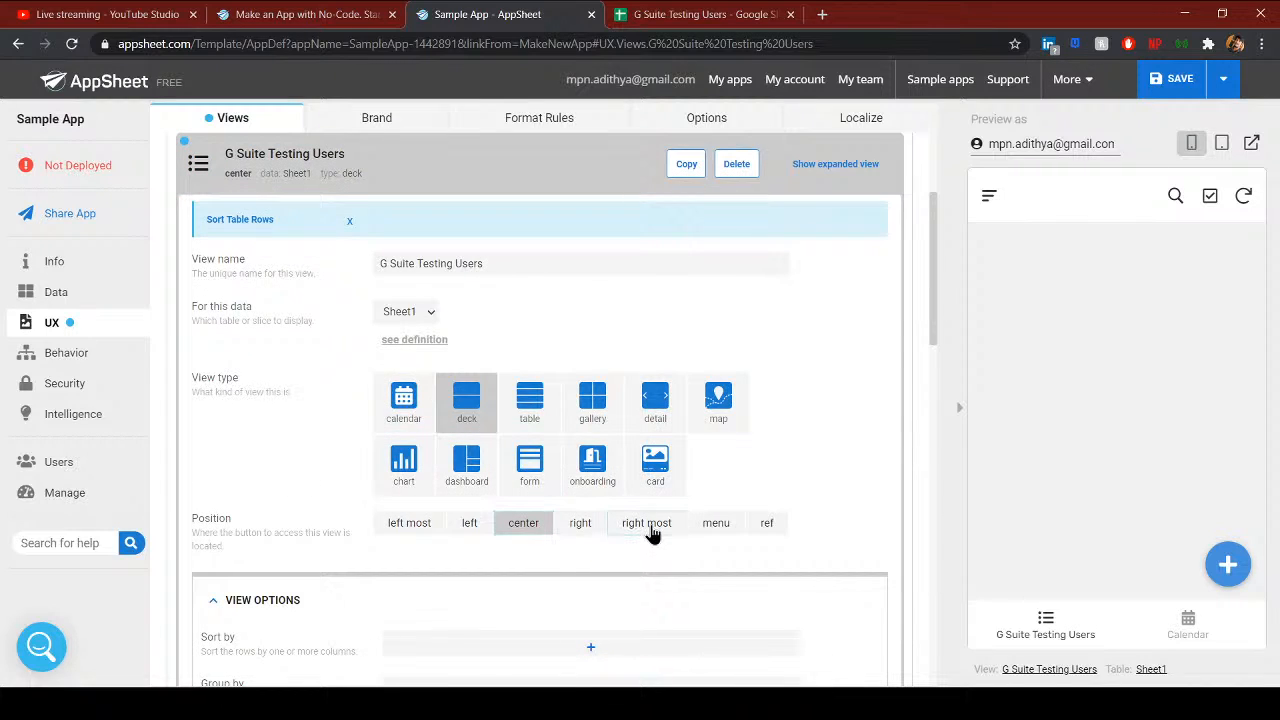
click(654, 528)
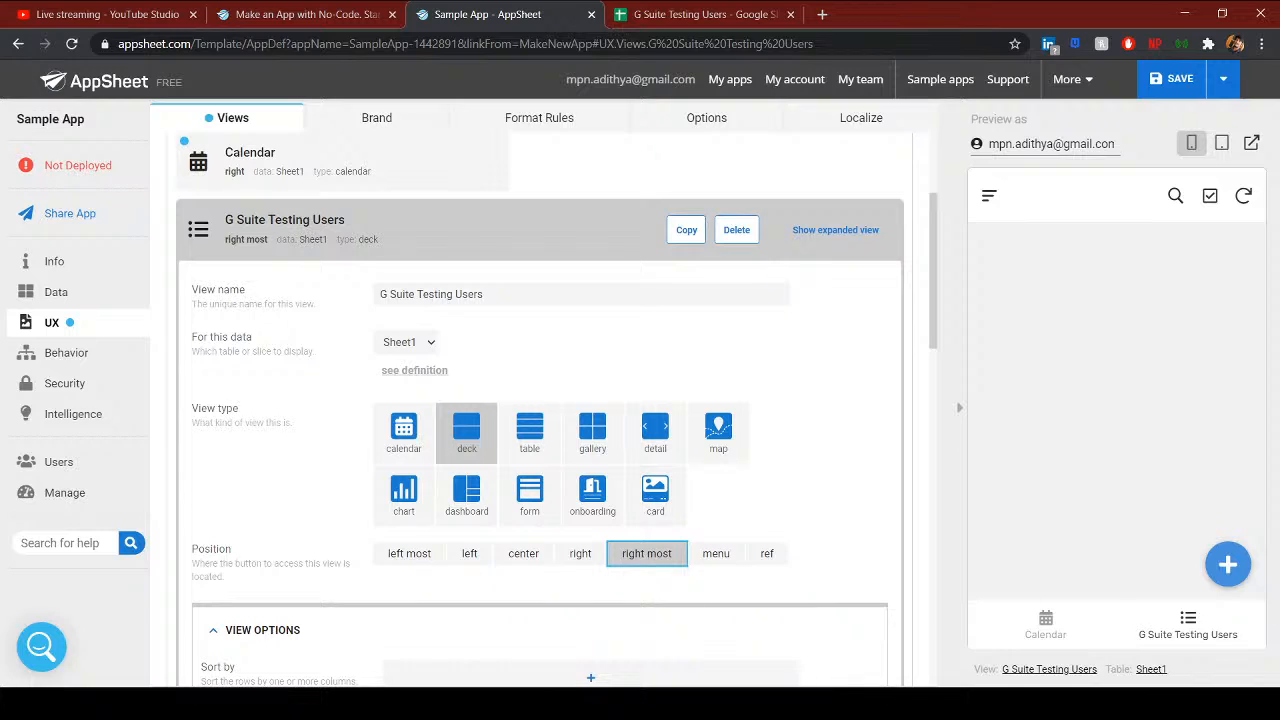
click(536, 561)
click(471, 558)
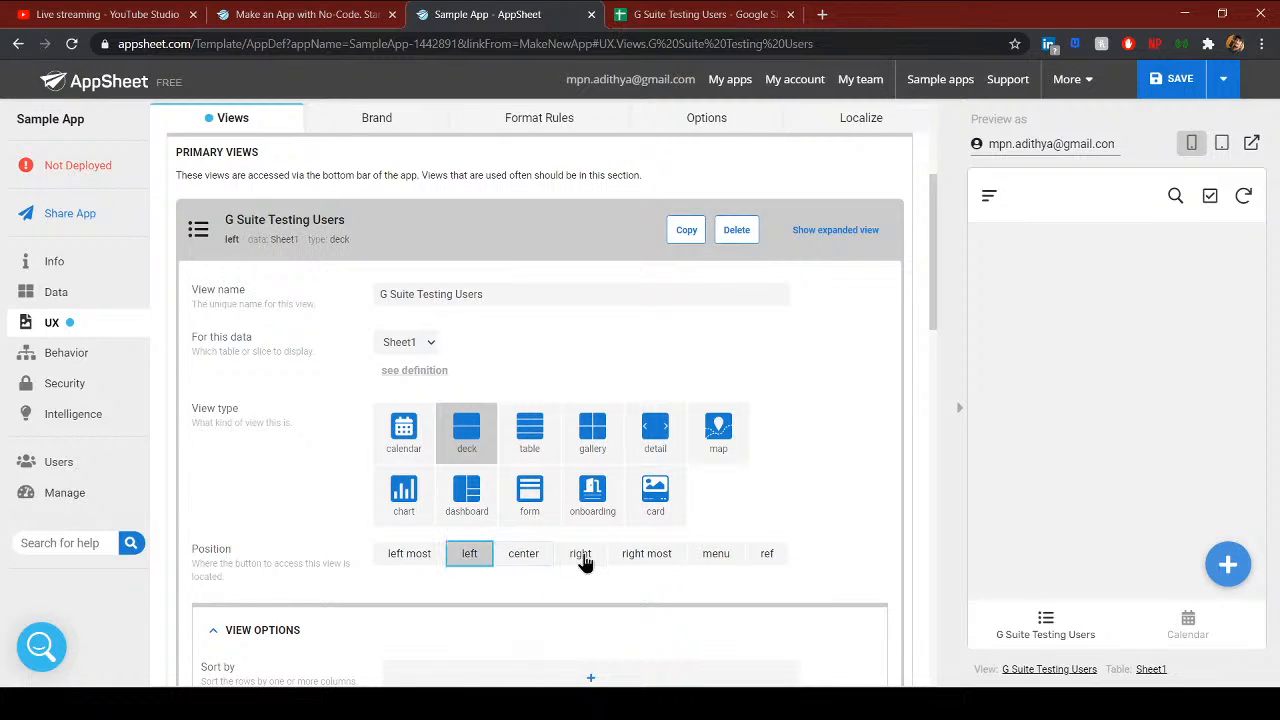
click(582, 556)
scroll(520, 615, down, 3)
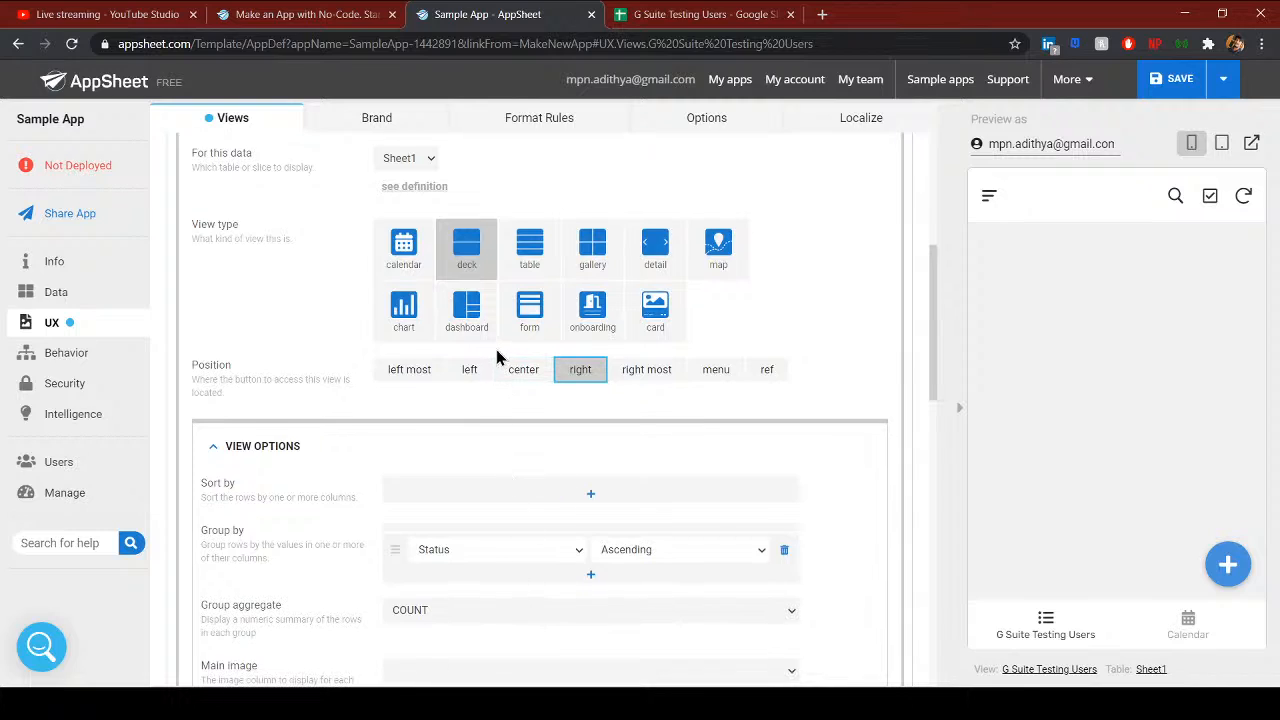
click(469, 371)
click(525, 372)
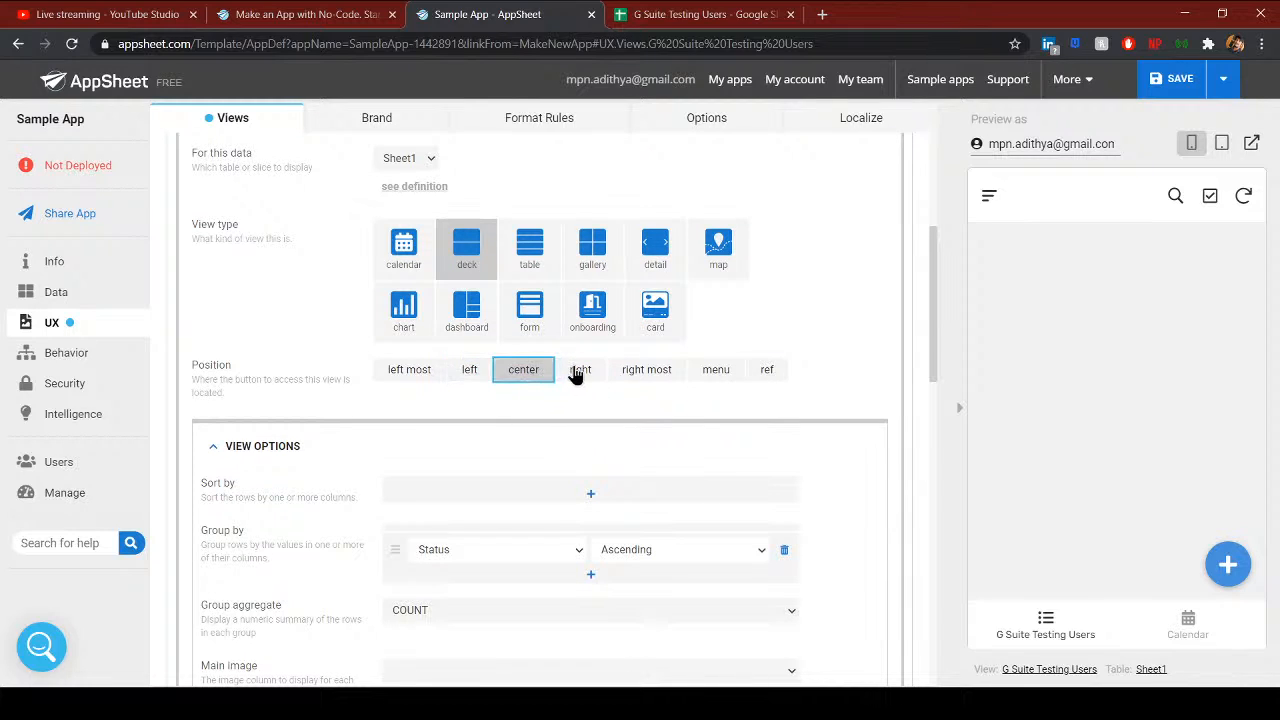
click(578, 370)
click(522, 446)
scroll(510, 491, up, 2)
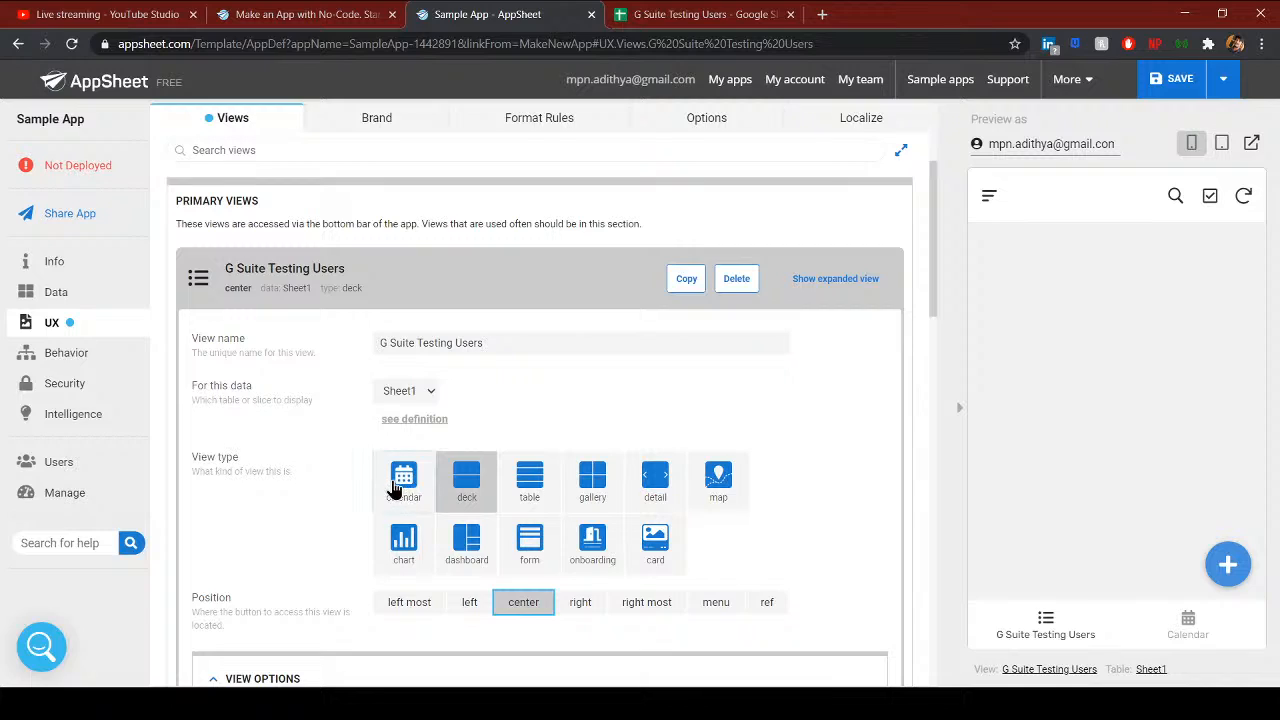
- Make G Suite Testing Users a table view in the left position
click(531, 490)
click(470, 605)
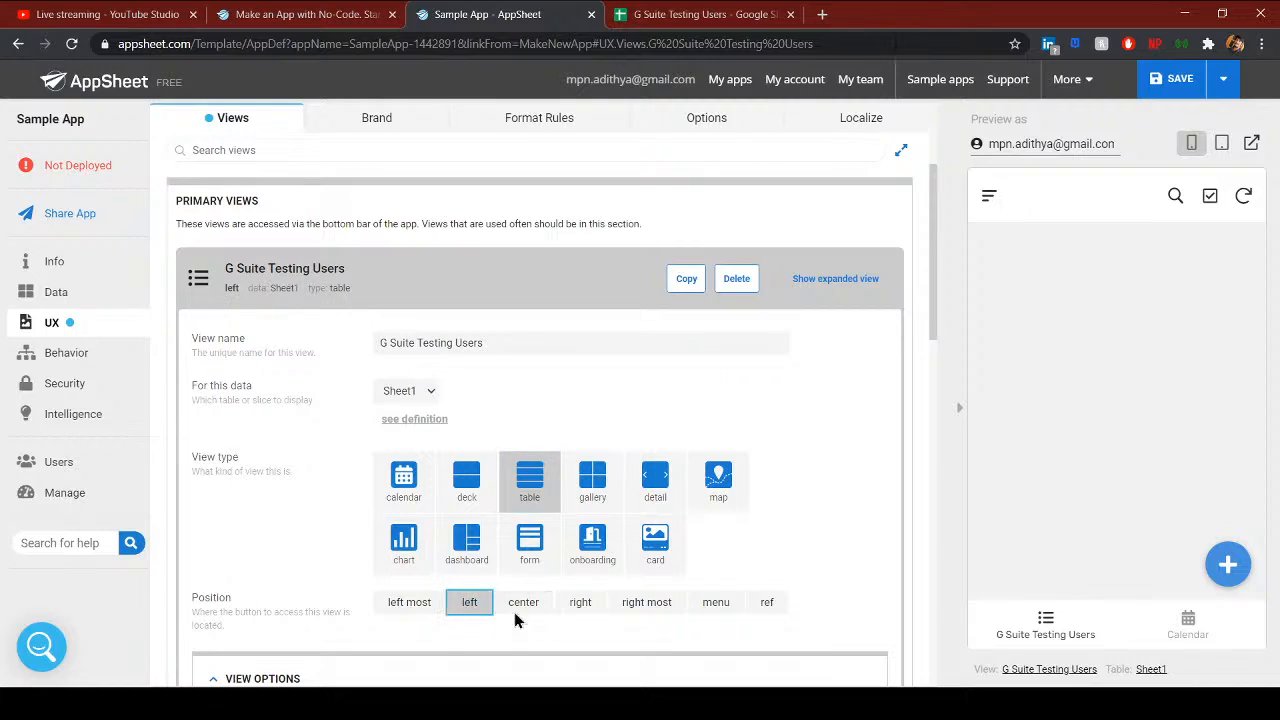
click(1049, 633)
- Add and save a test member record with Status 'asdasd' and Admin 'asd'
click(1240, 578)
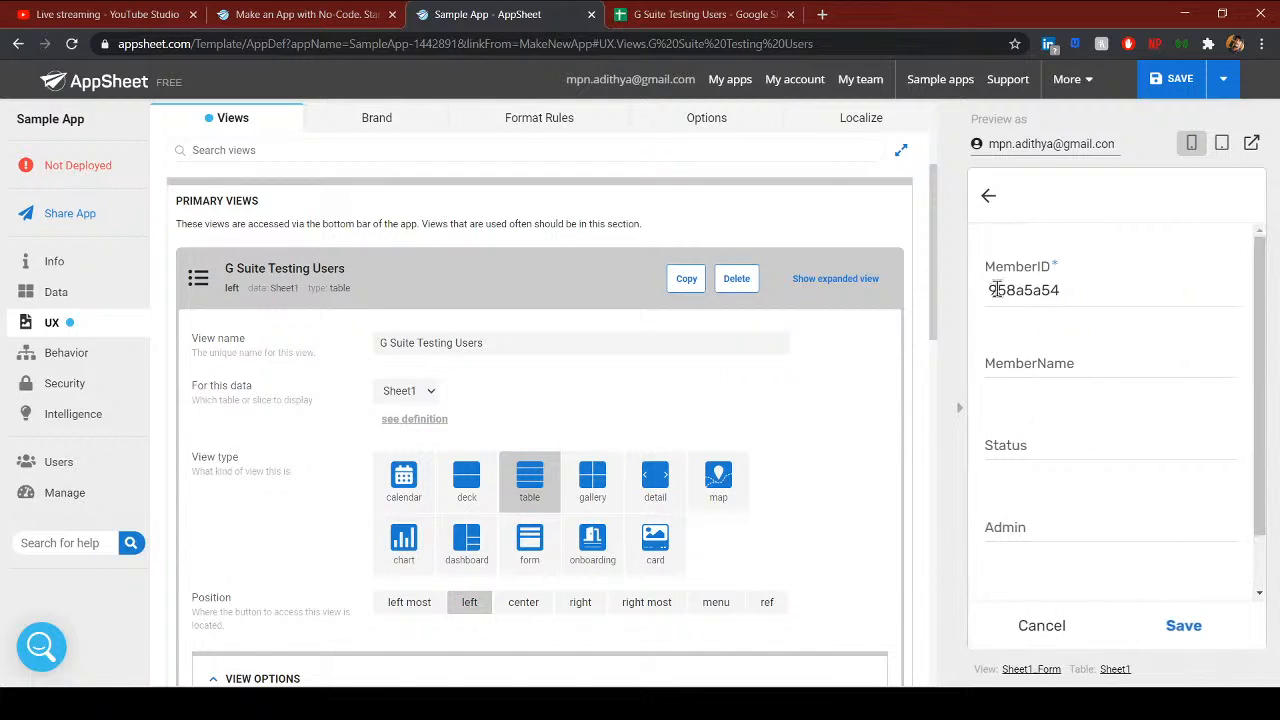
click(1060, 363)
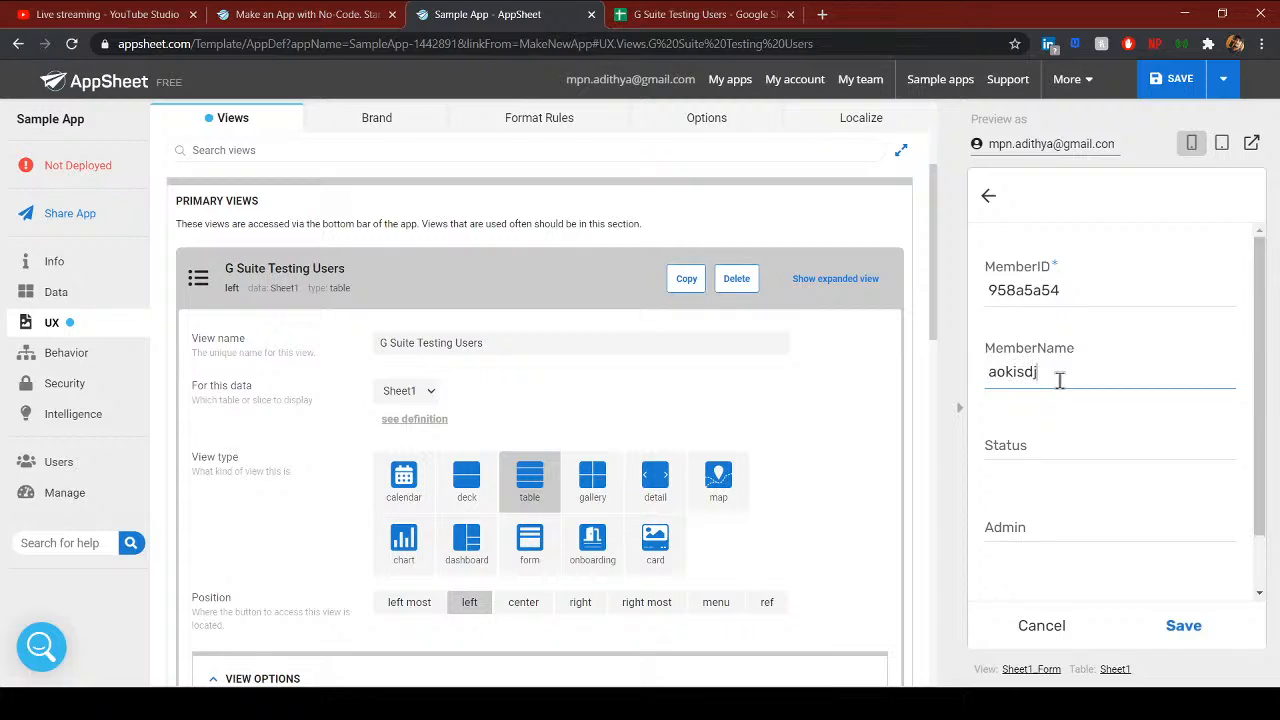
click(1037, 442)
text(asdasd)
click(1024, 525)
text(asd)
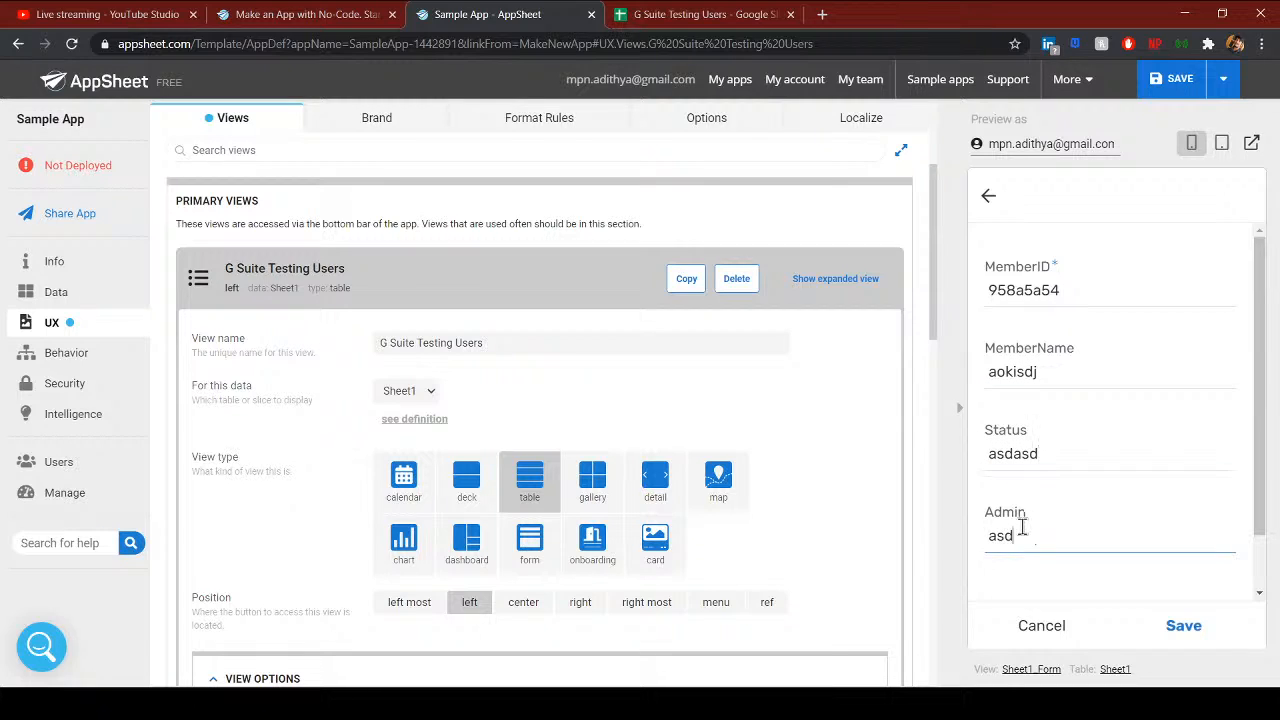
click(1184, 628)
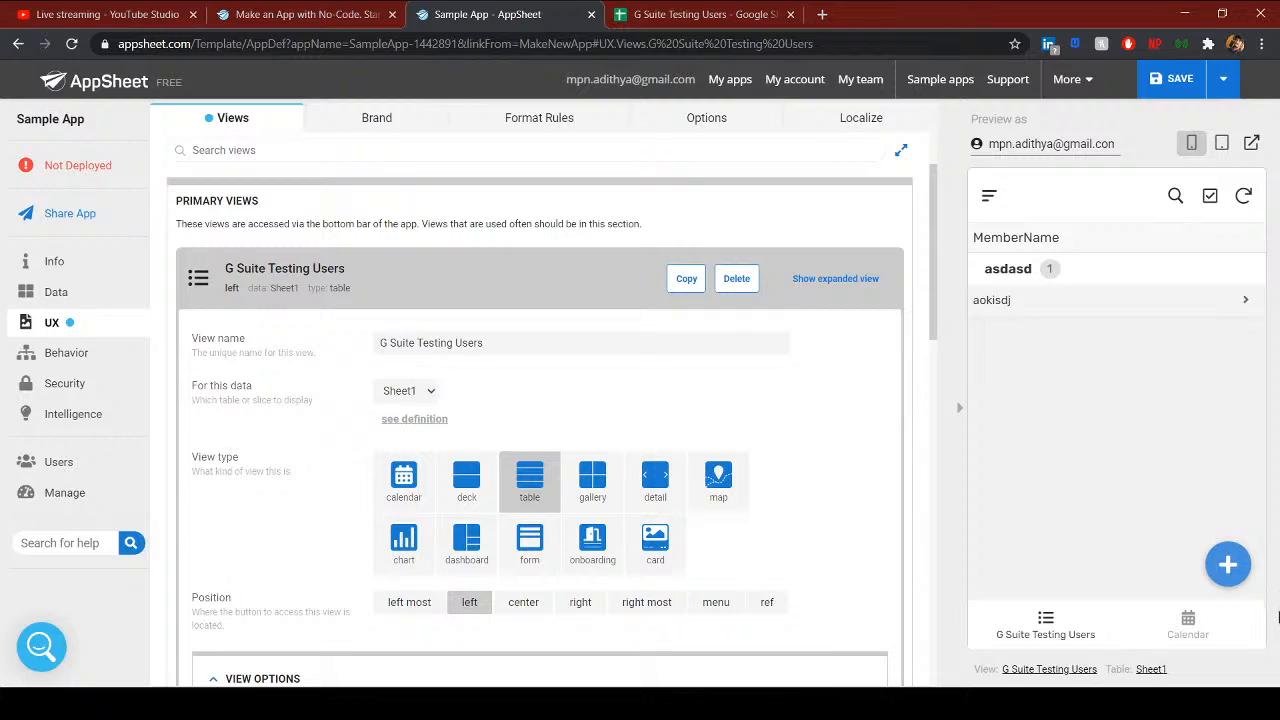
- Start a second member record with name 'sfds' and Status 'sfsdf', then select the Admin field
click(1229, 568)
click(1038, 370)
text(sfds)
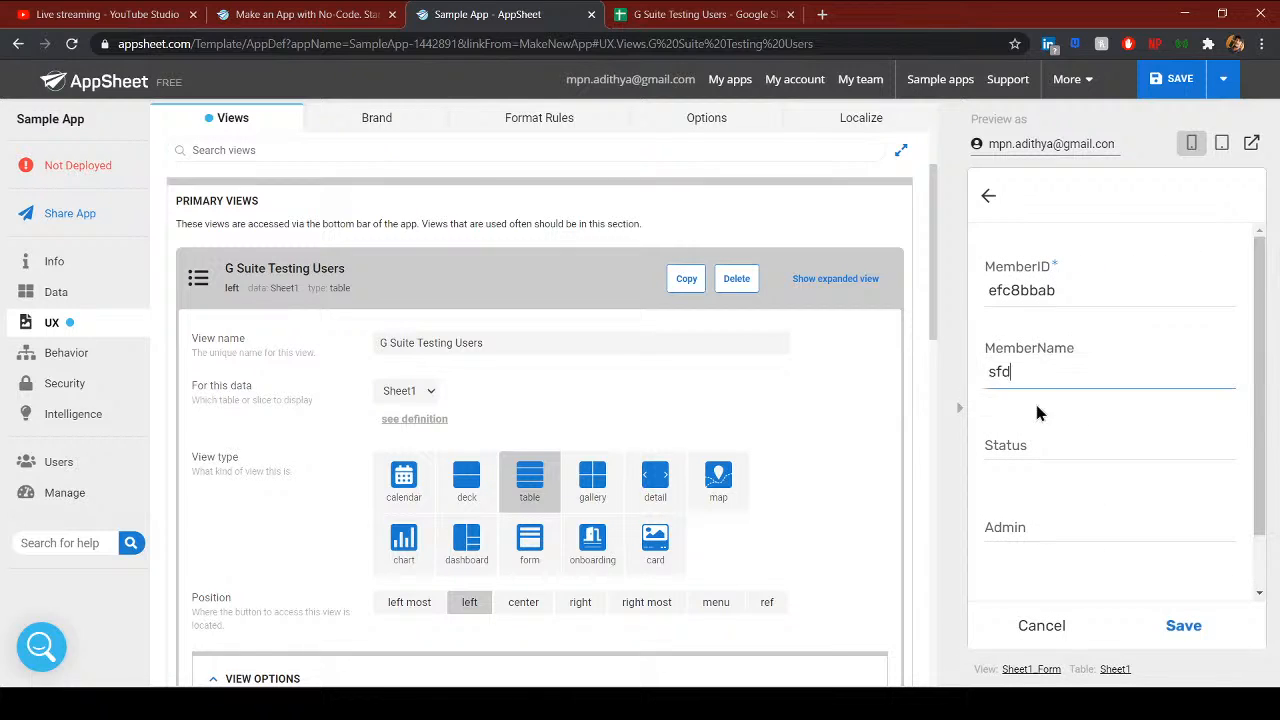
click(1020, 452)
text(sfsdf)
click(990, 545)
- Save the second record with Admin 'asf', then preview the view as deck and gallery
text(asf)
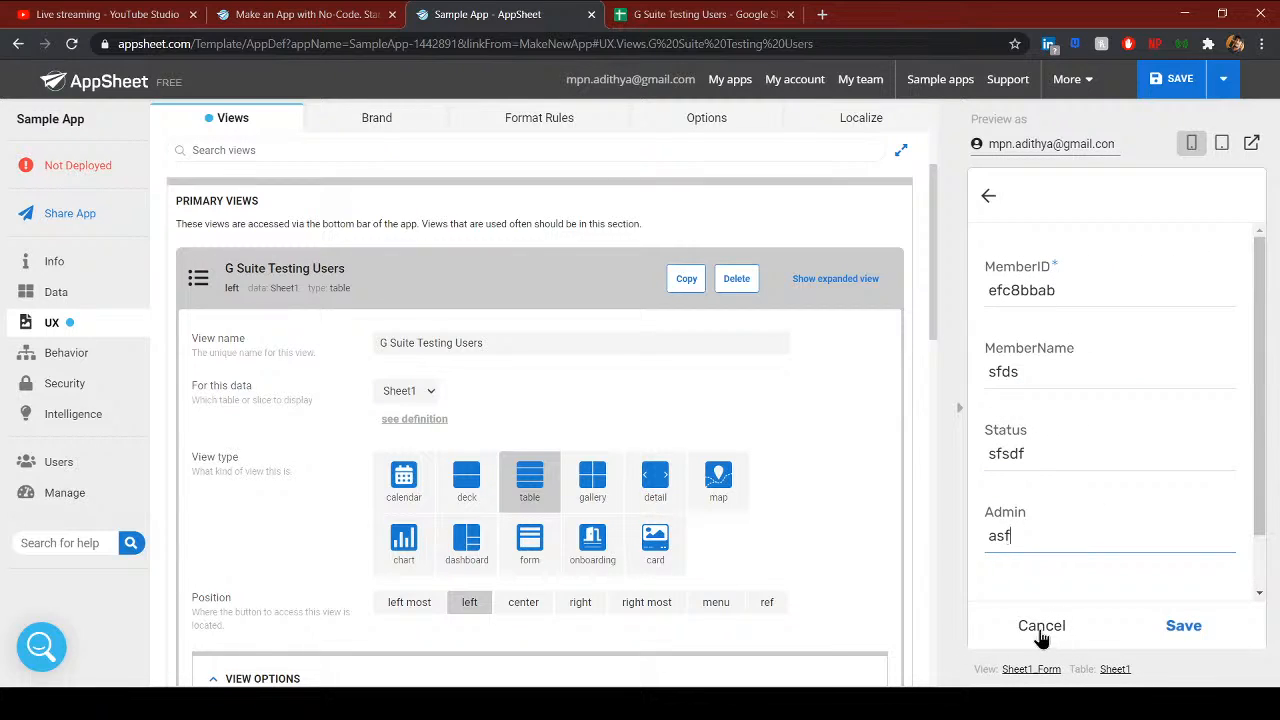
click(1184, 626)
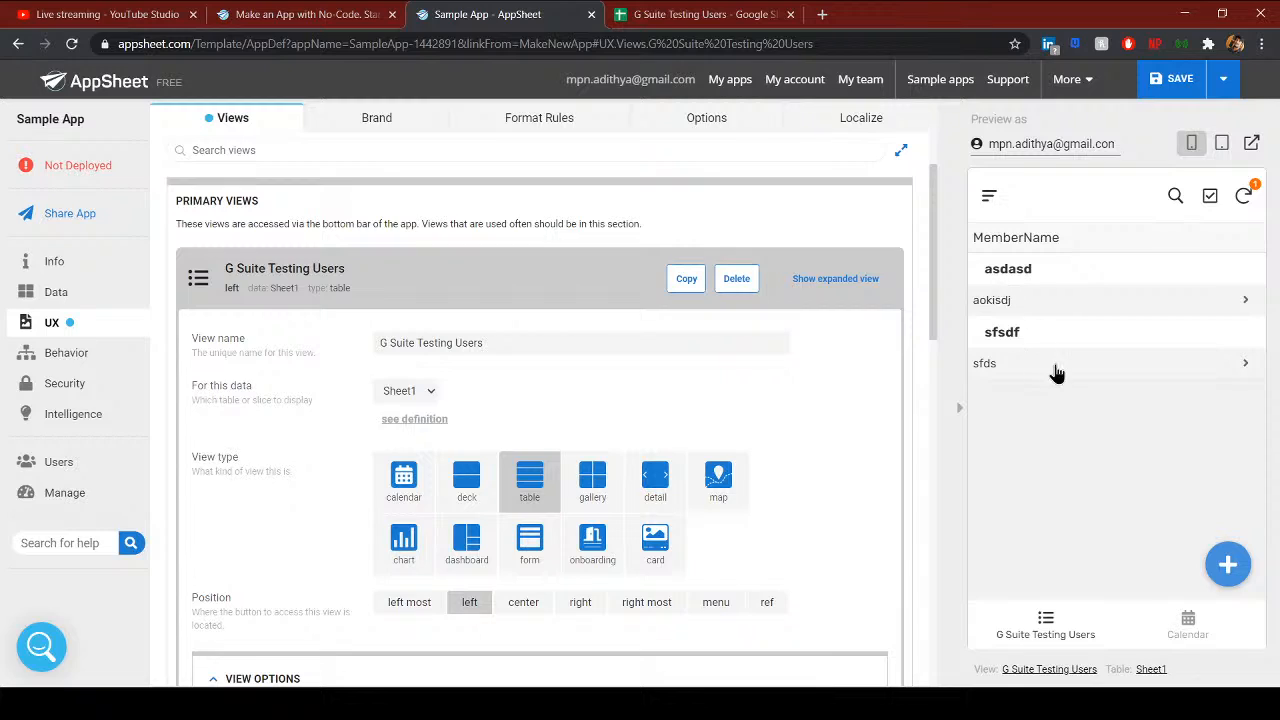
click(466, 478)
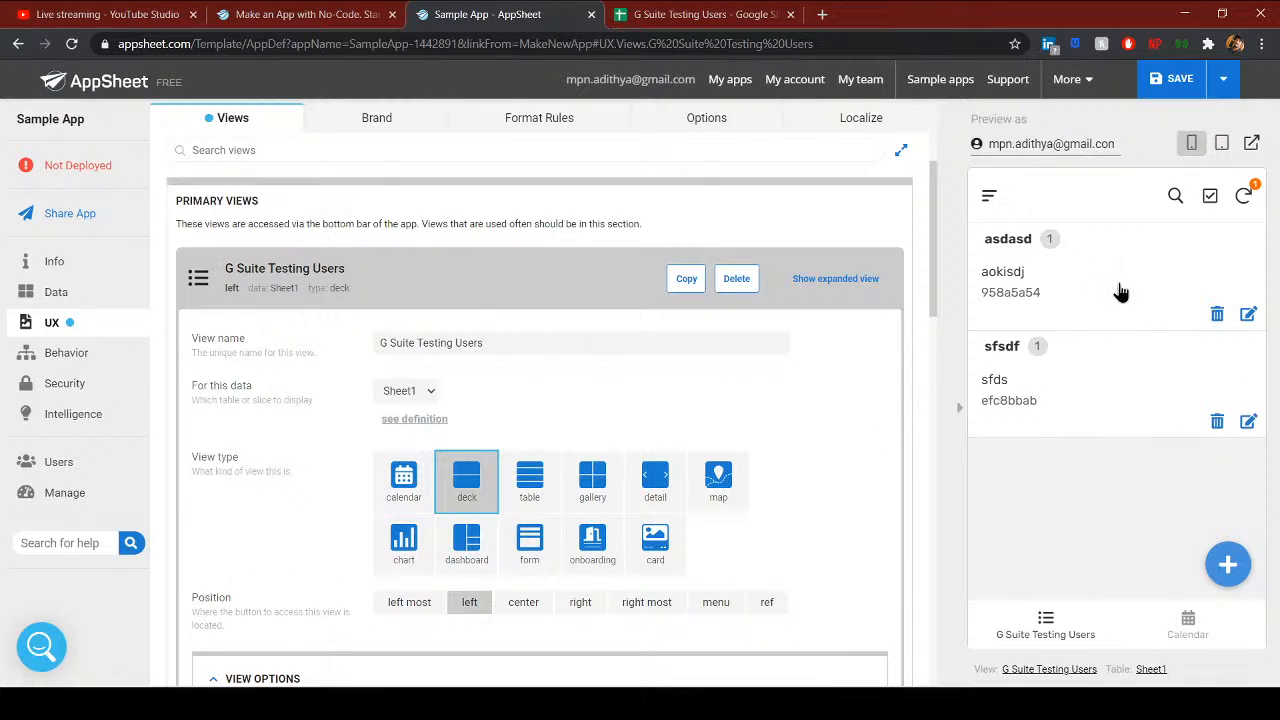
click(593, 485)
click(1048, 256)
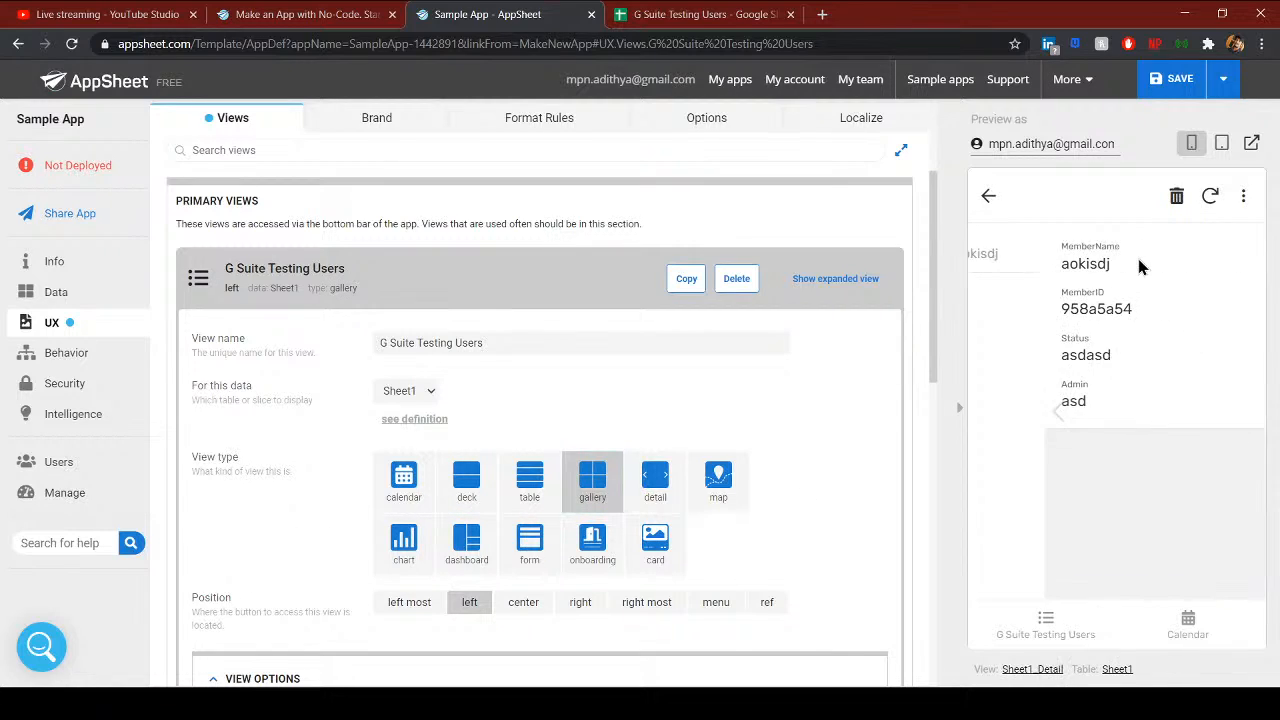
click(987, 196)
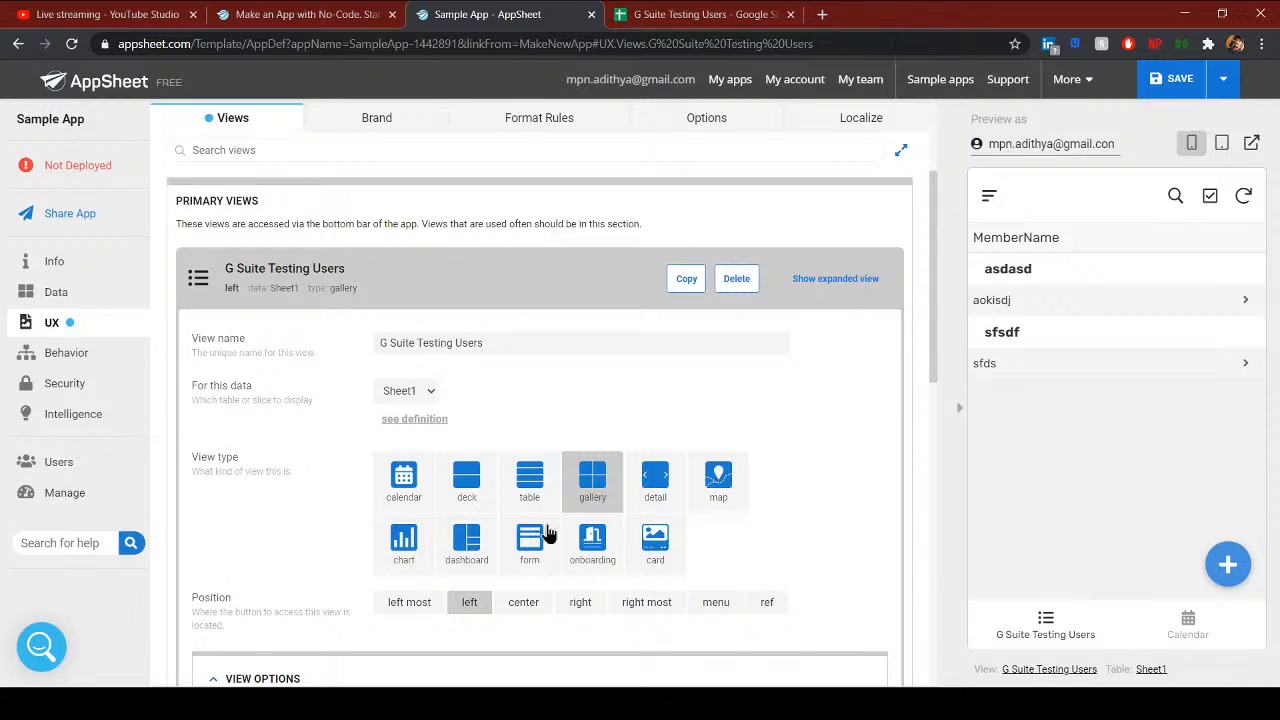
- Switch the view to detail type and browse records and the edit form in the preview
click(657, 493)
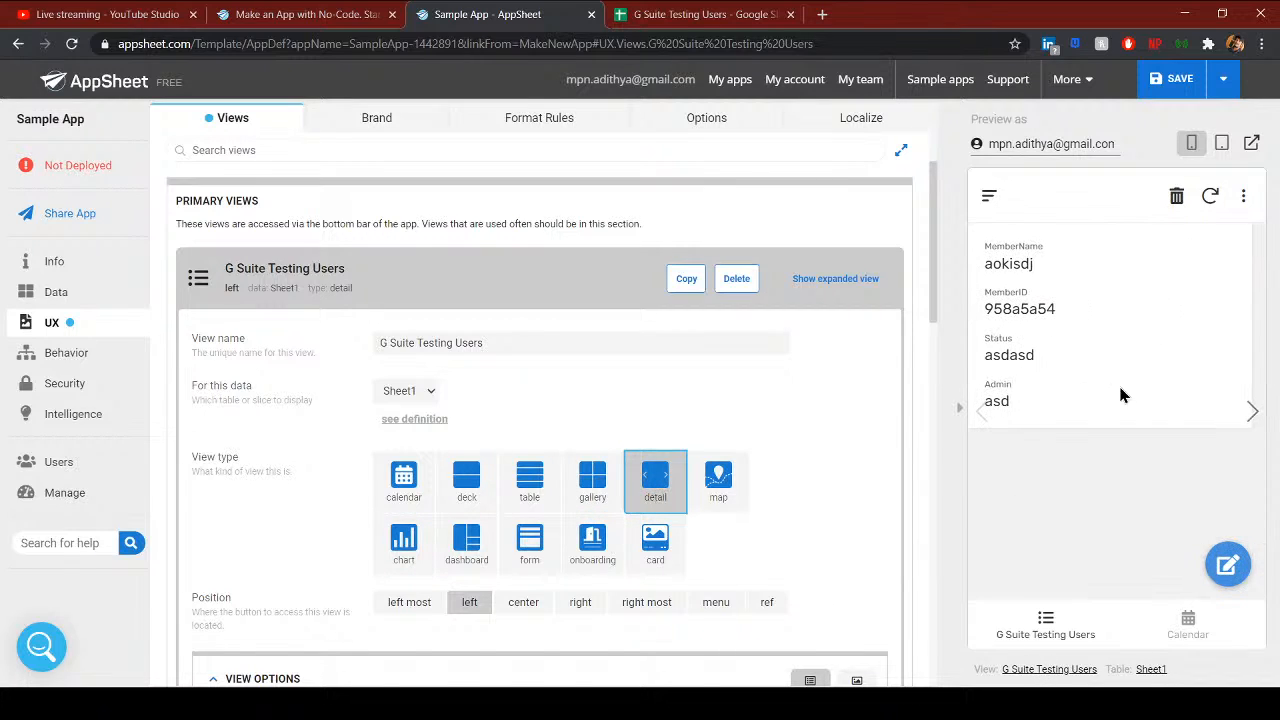
click(1248, 421)
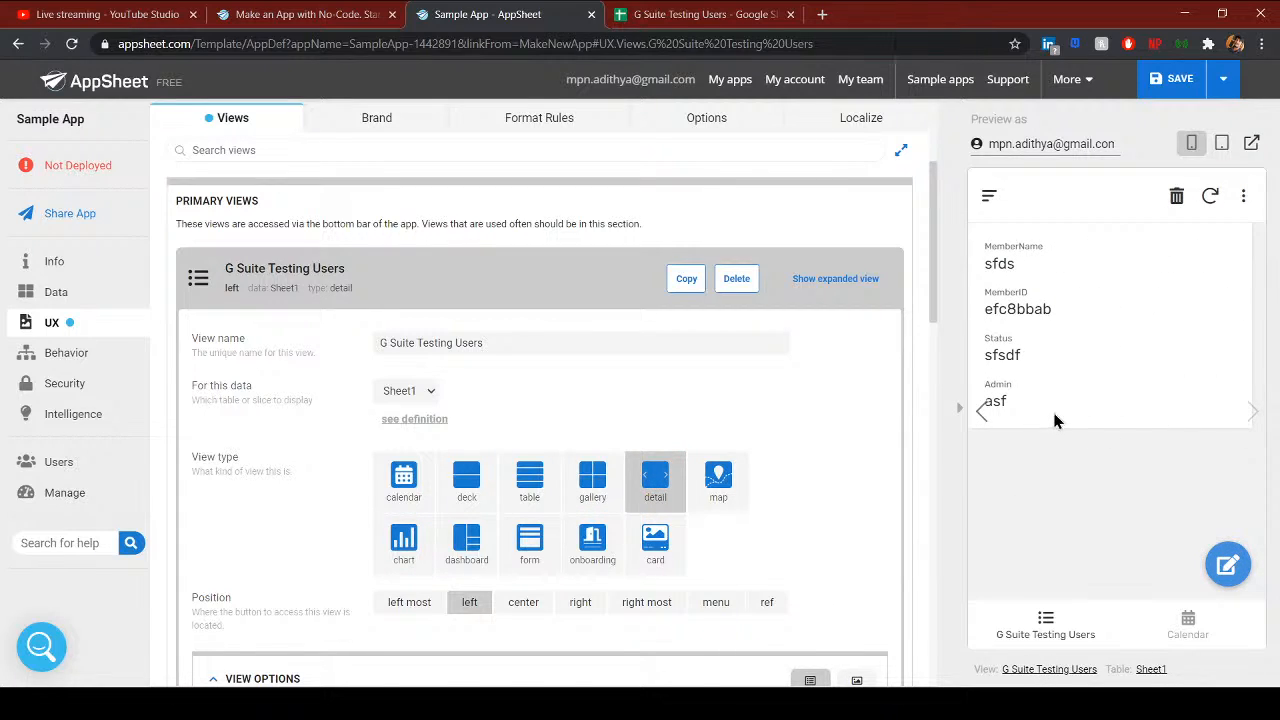
click(986, 436)
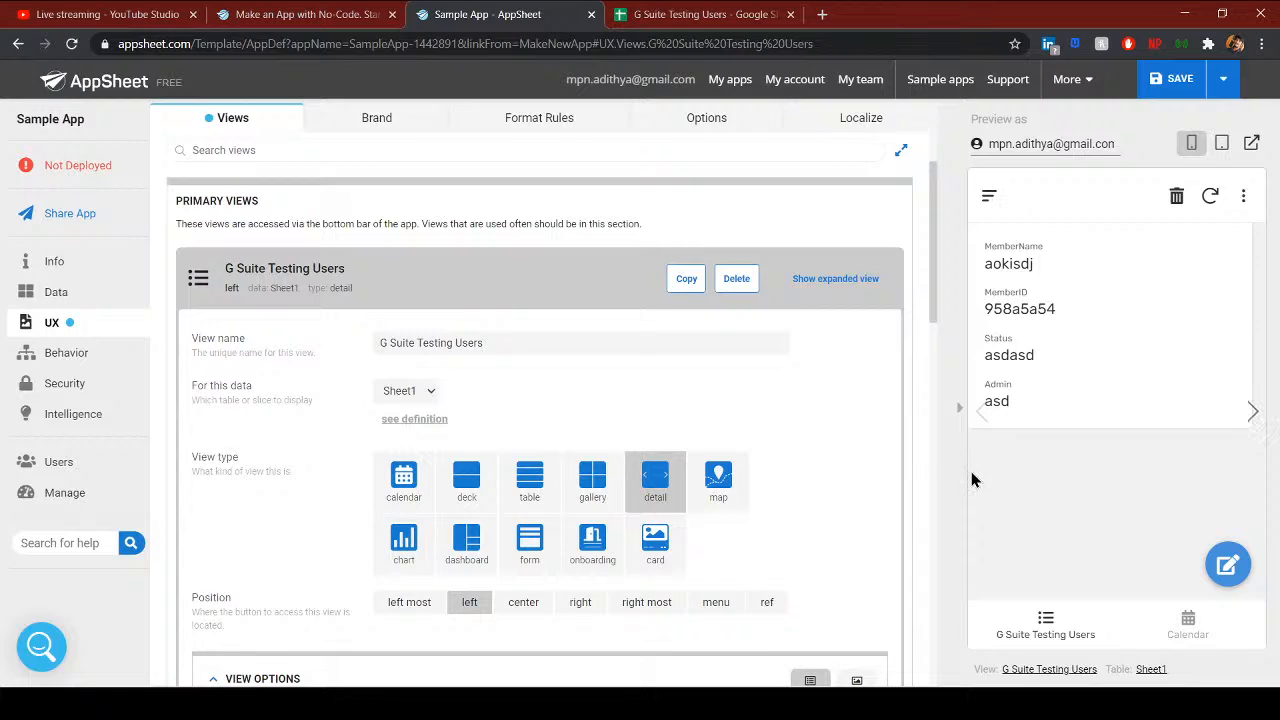
click(1230, 567)
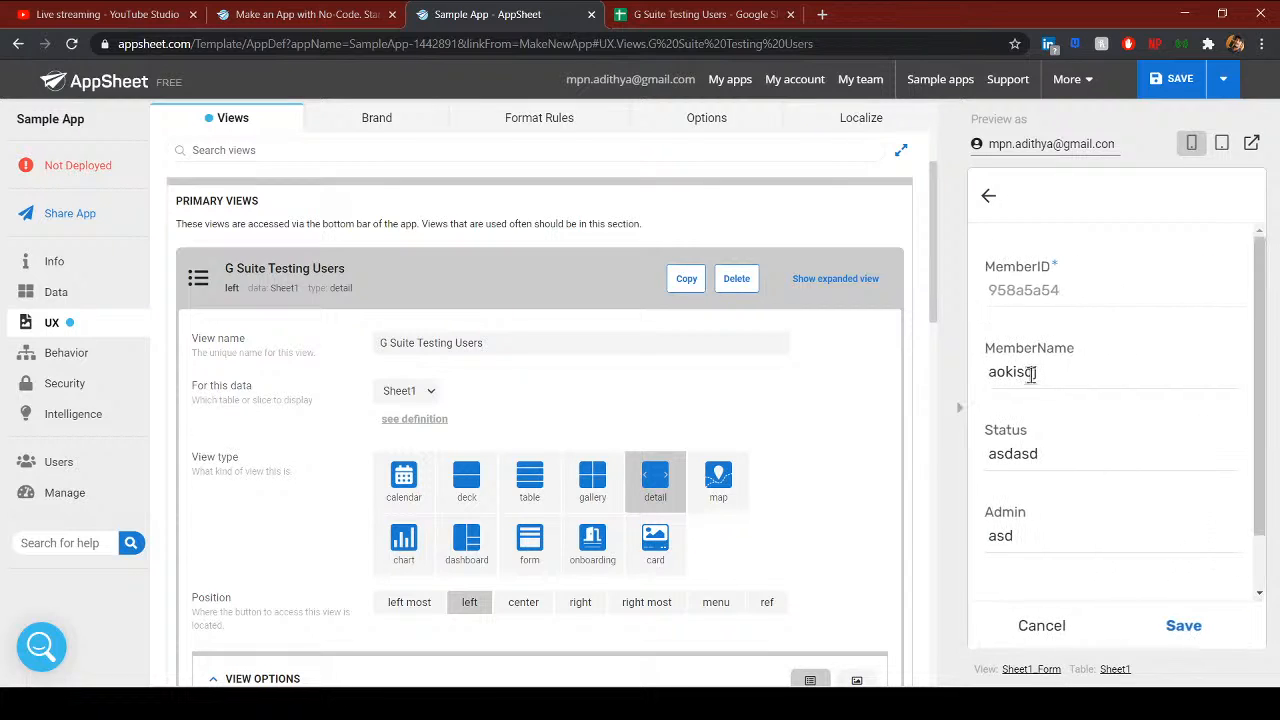
scroll(1054, 520, down, 1)
click(1038, 627)
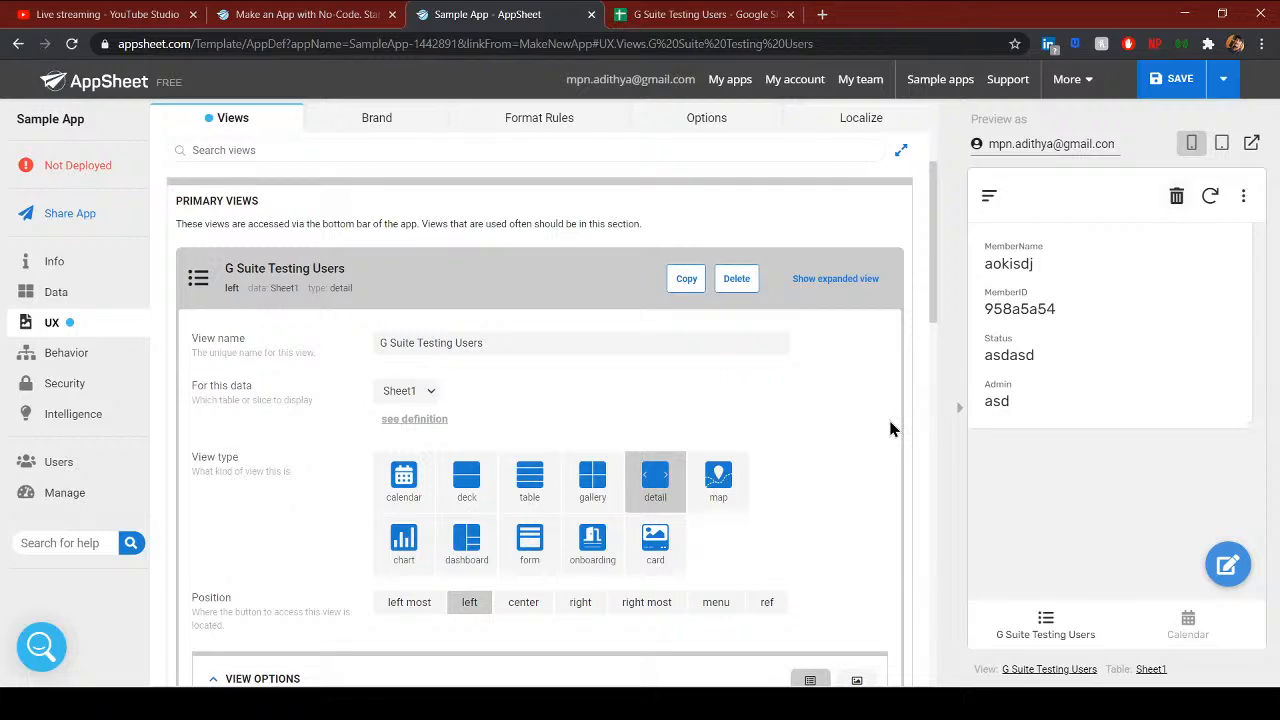
scroll(893, 428, down, 2)
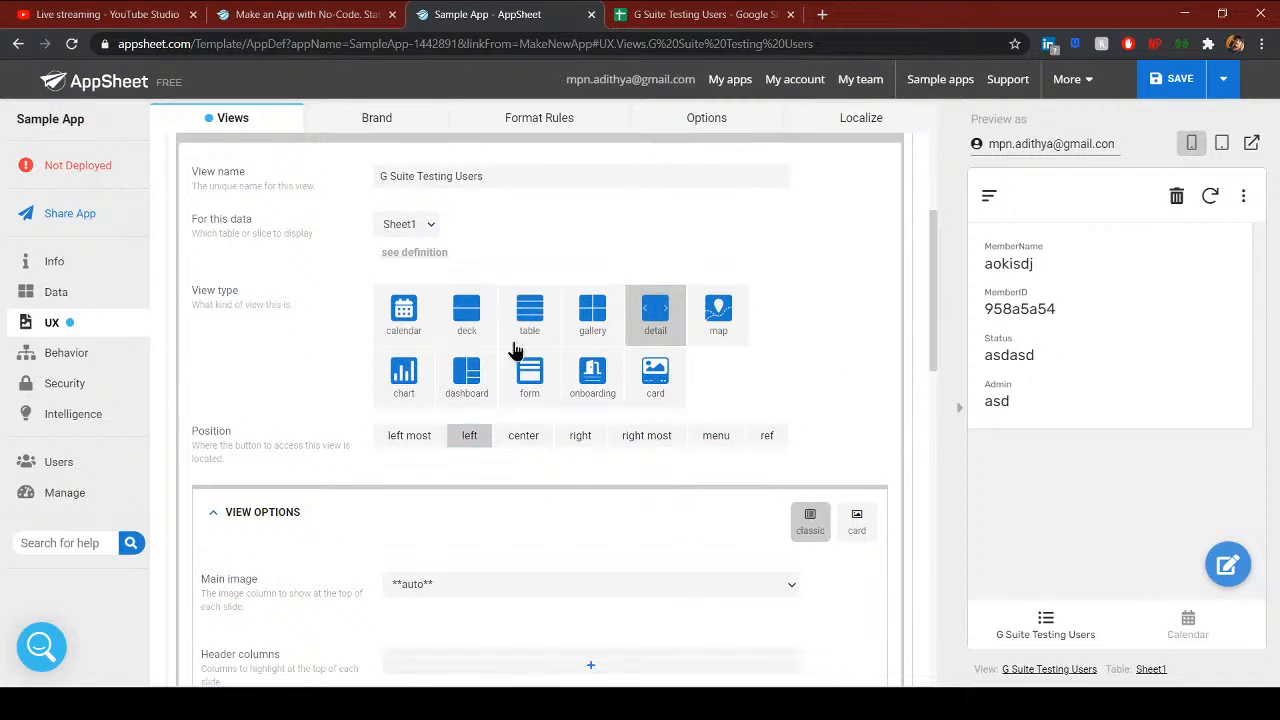
scroll(586, 537, up, 1)
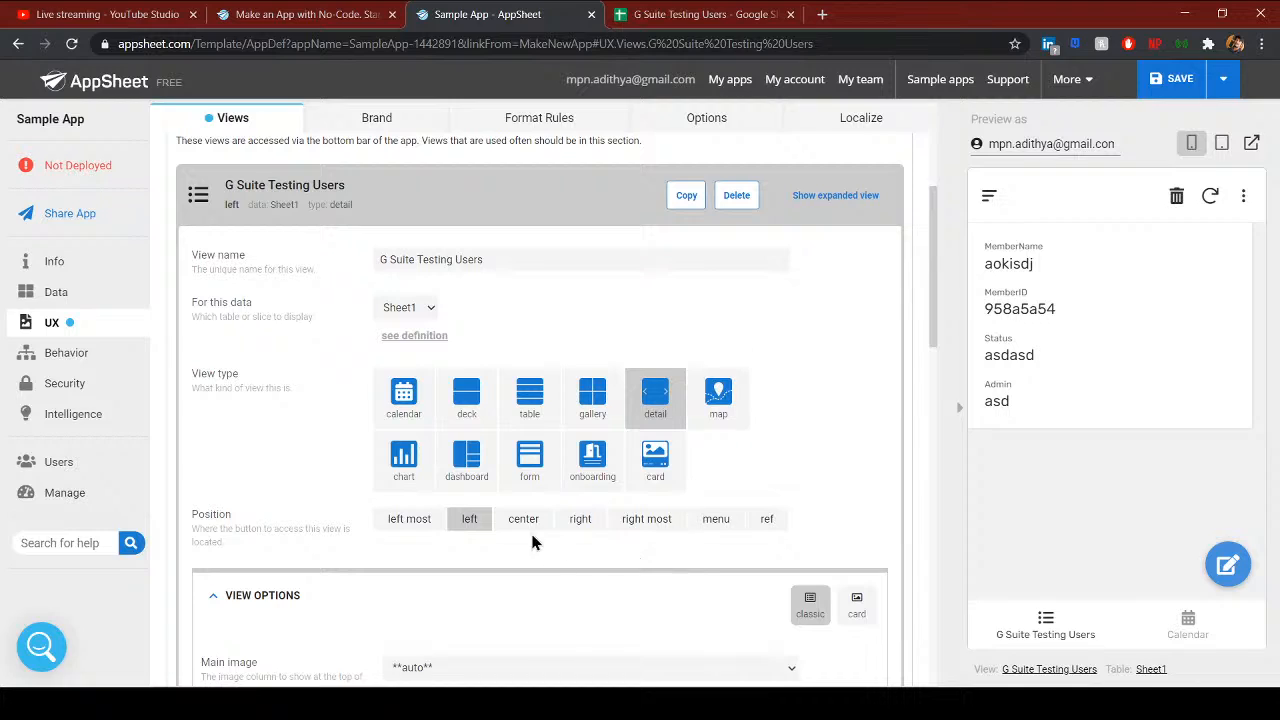
- Try the menu and ref positions, checking the view from the preview's navigation menu
click(712, 520)
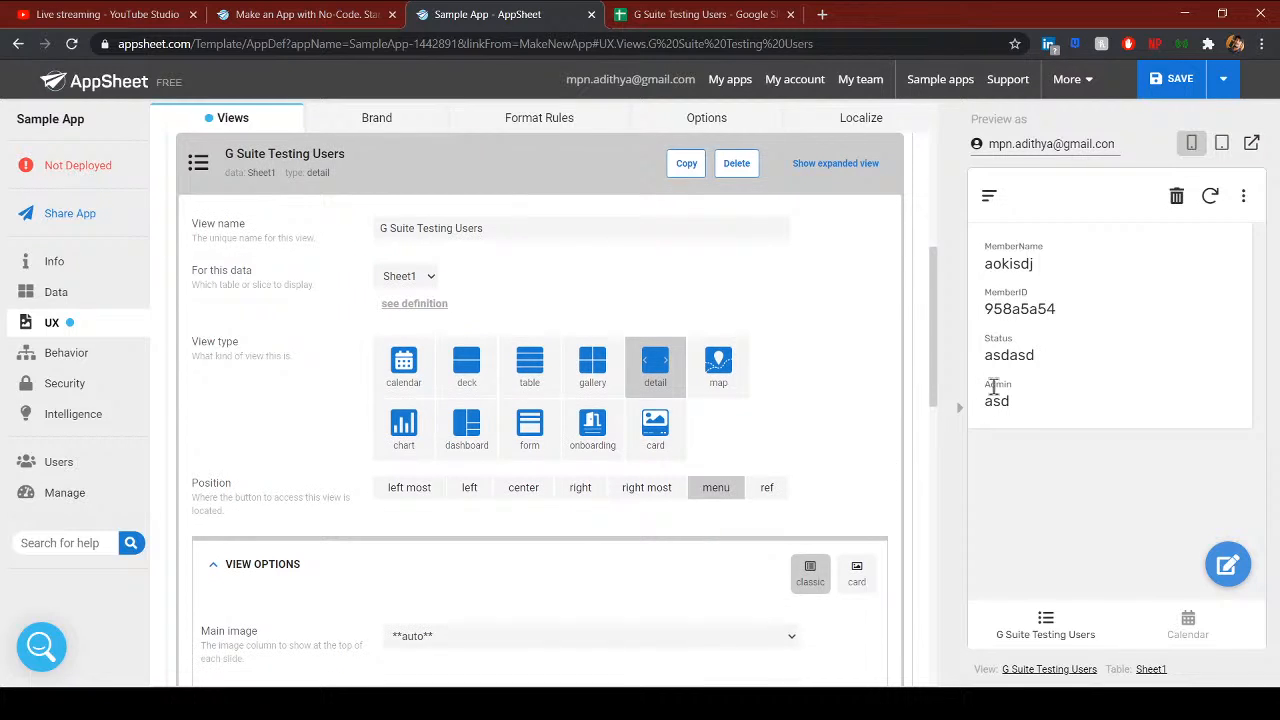
click(989, 197)
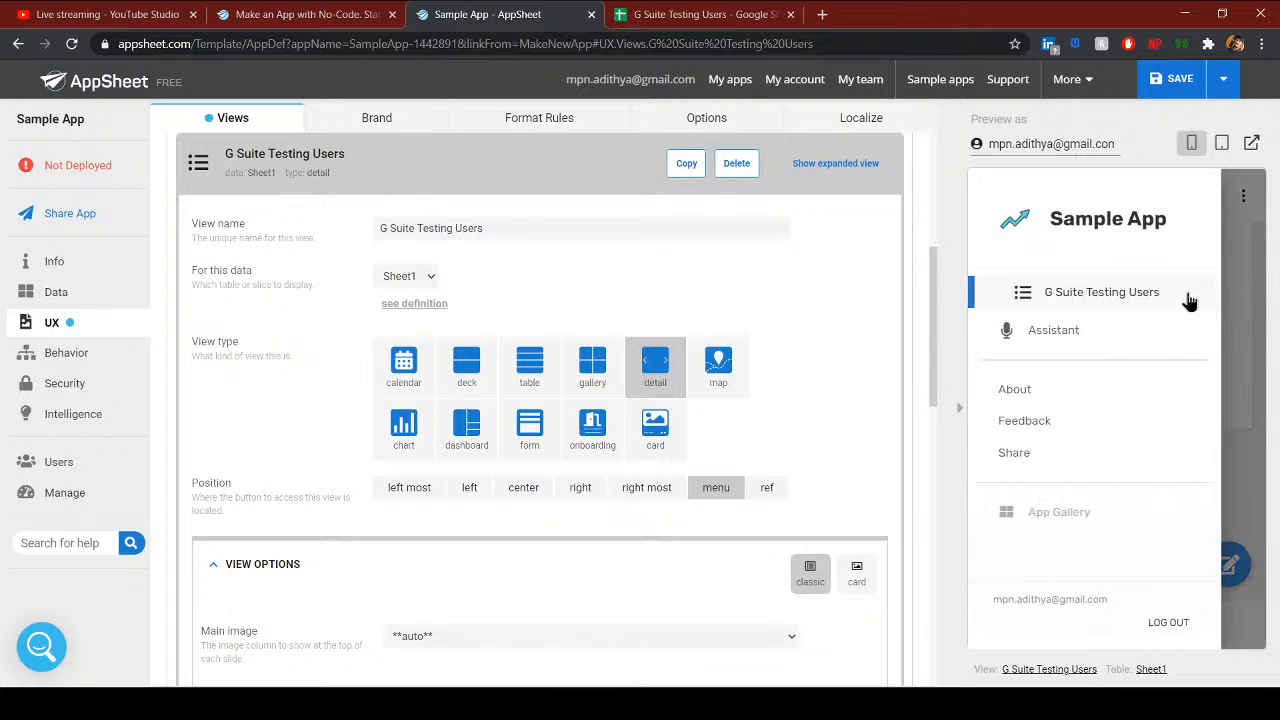
click(1183, 299)
click(990, 197)
click(766, 488)
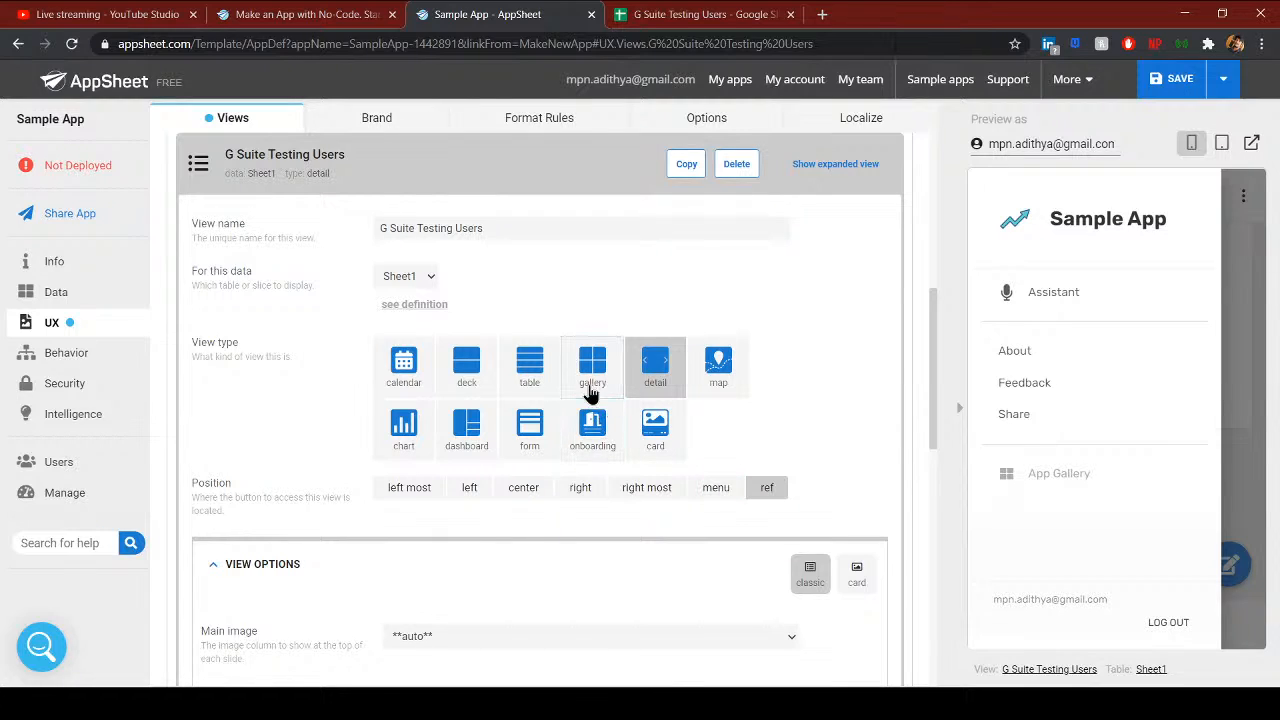
- Set the view to deck type in the left position and close the preview menu
click(467, 357)
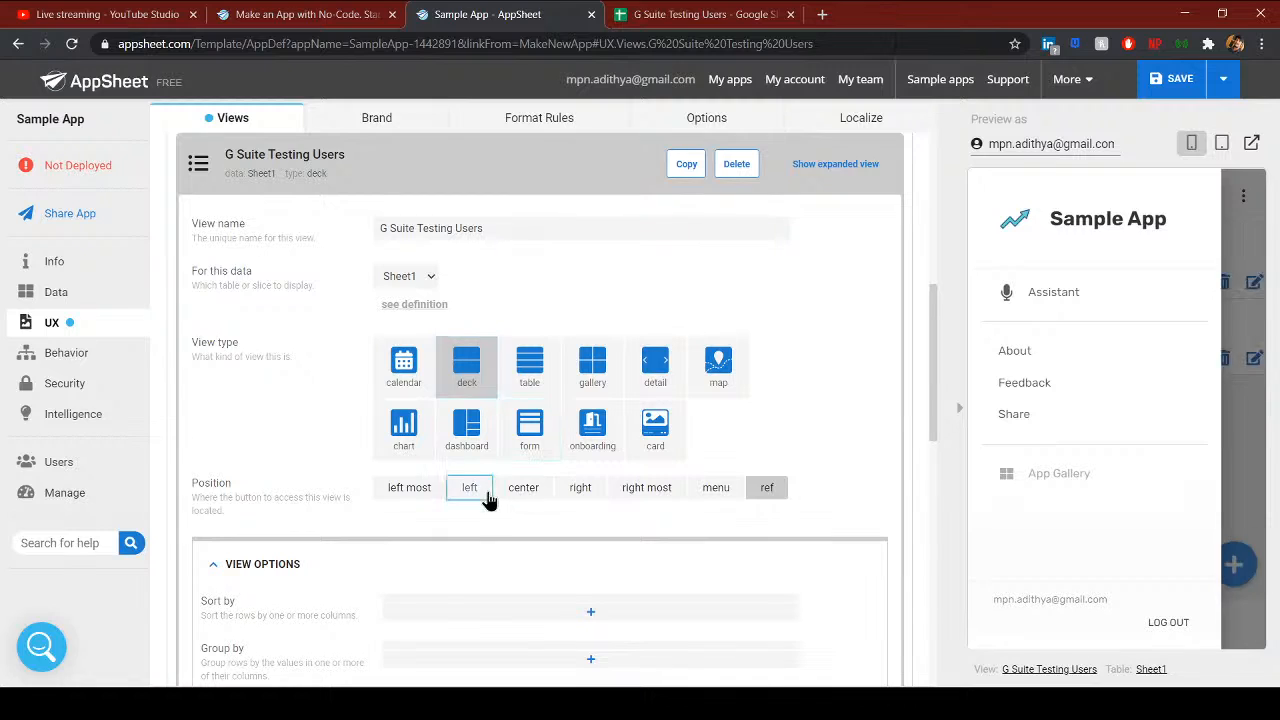
click(486, 490)
click(1232, 508)
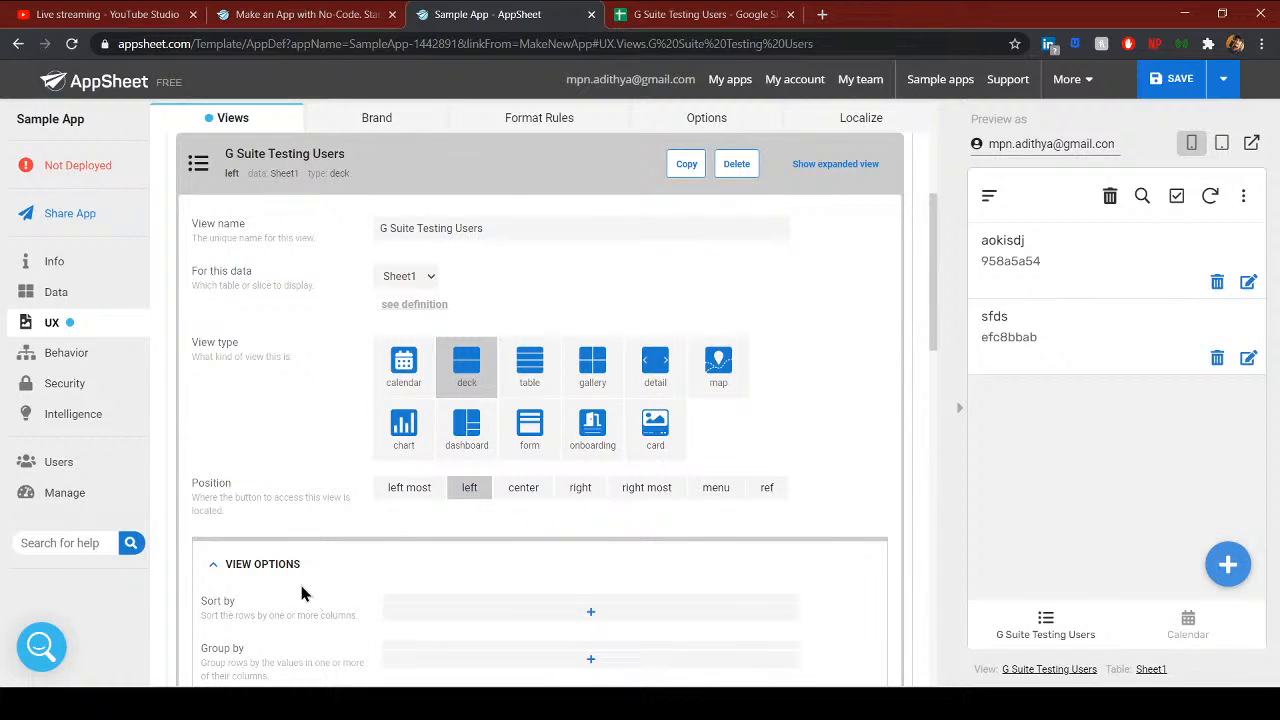
scroll(300, 584, down, 2)
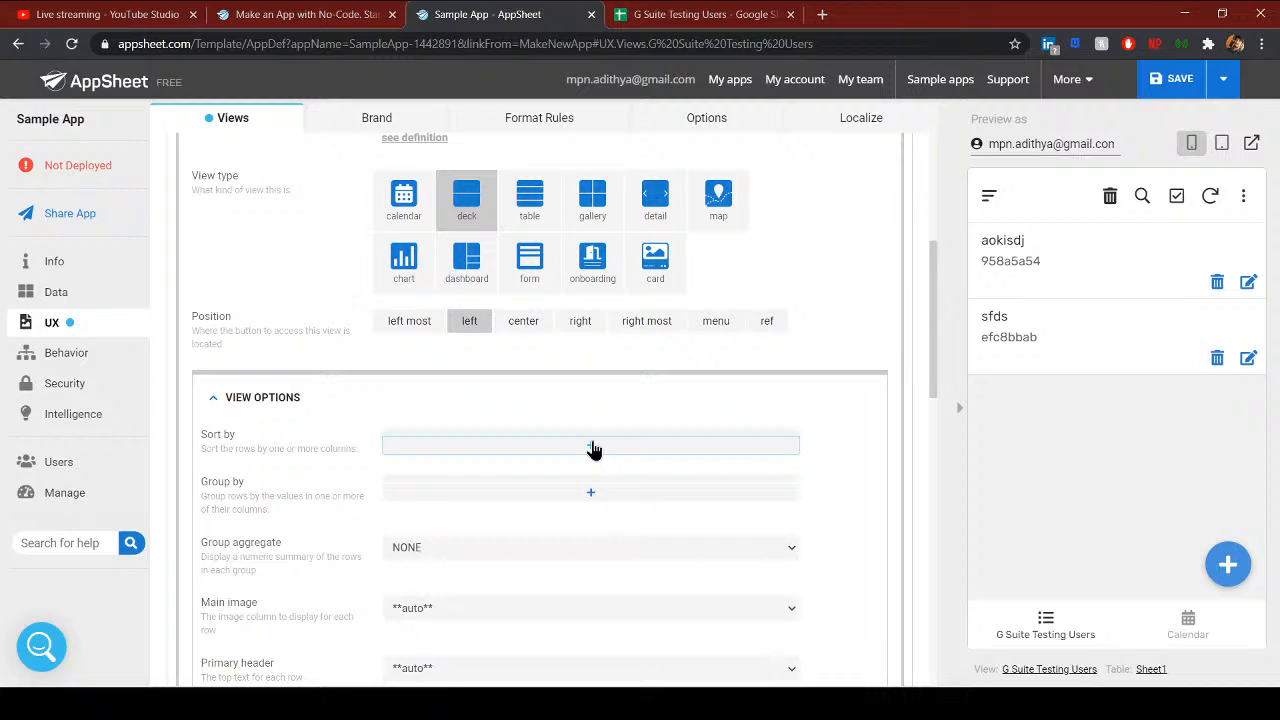
click(592, 446)
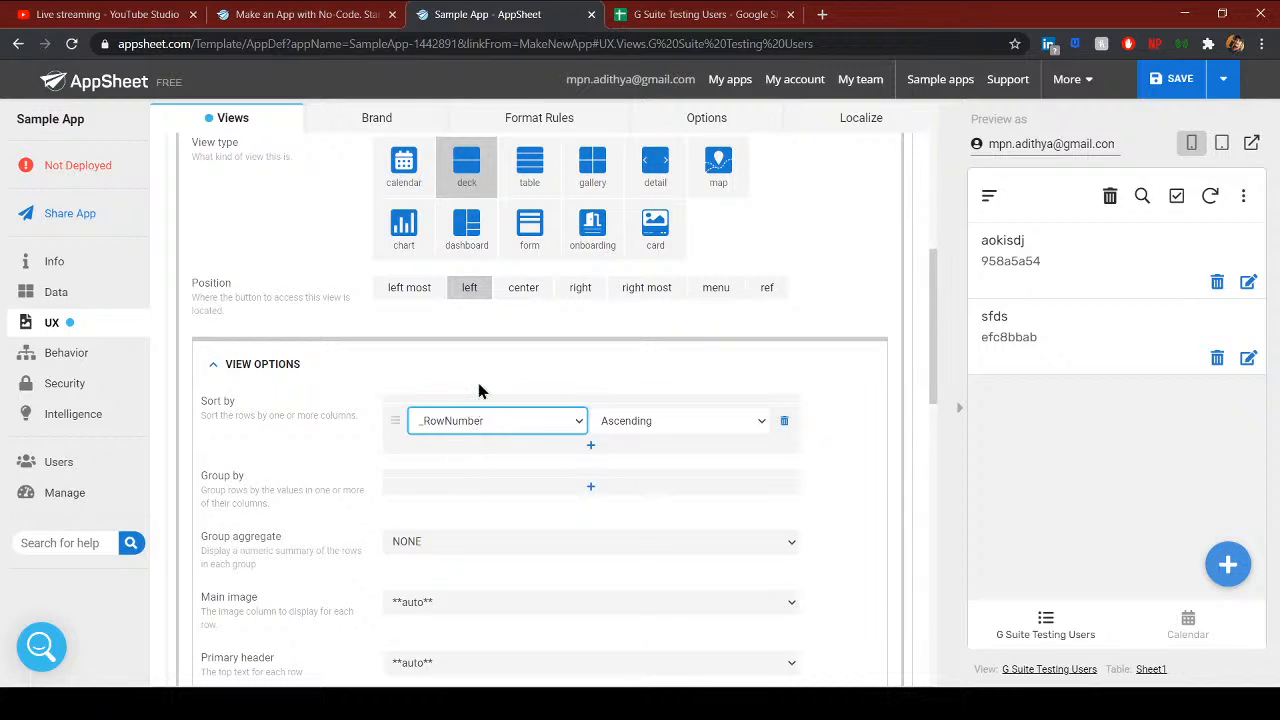
click(785, 428)
click(592, 458)
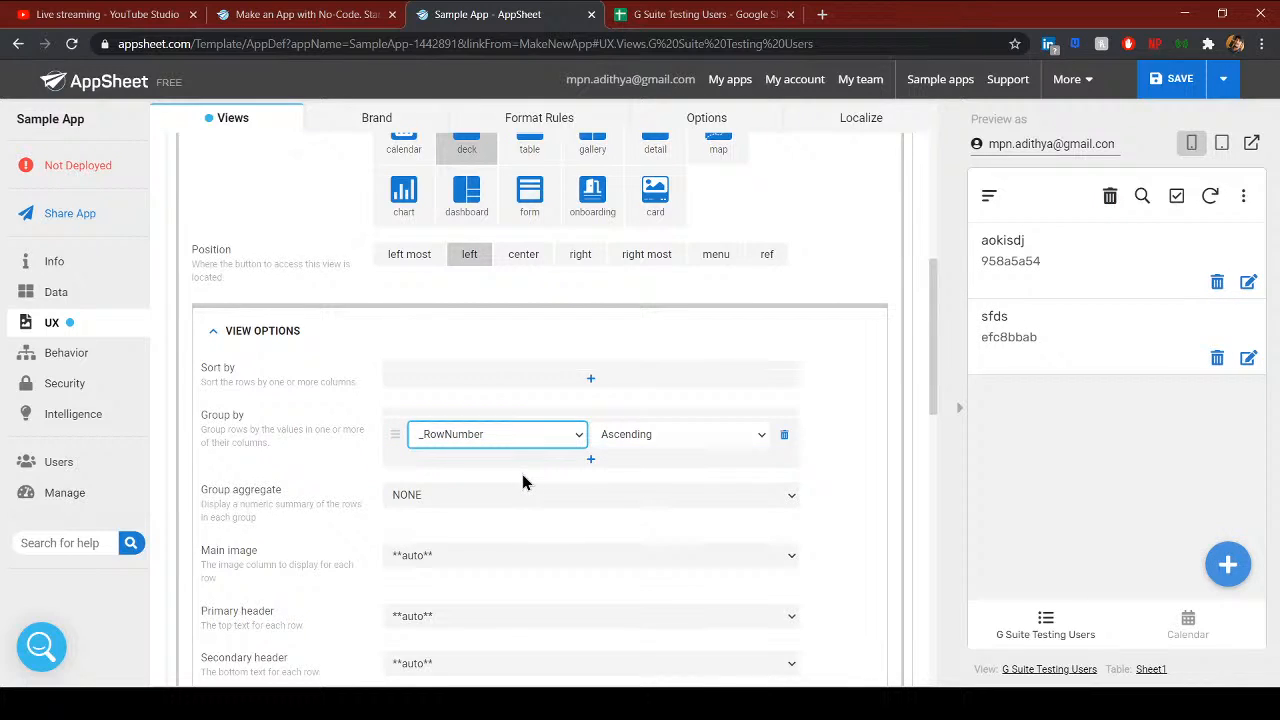
click(522, 475)
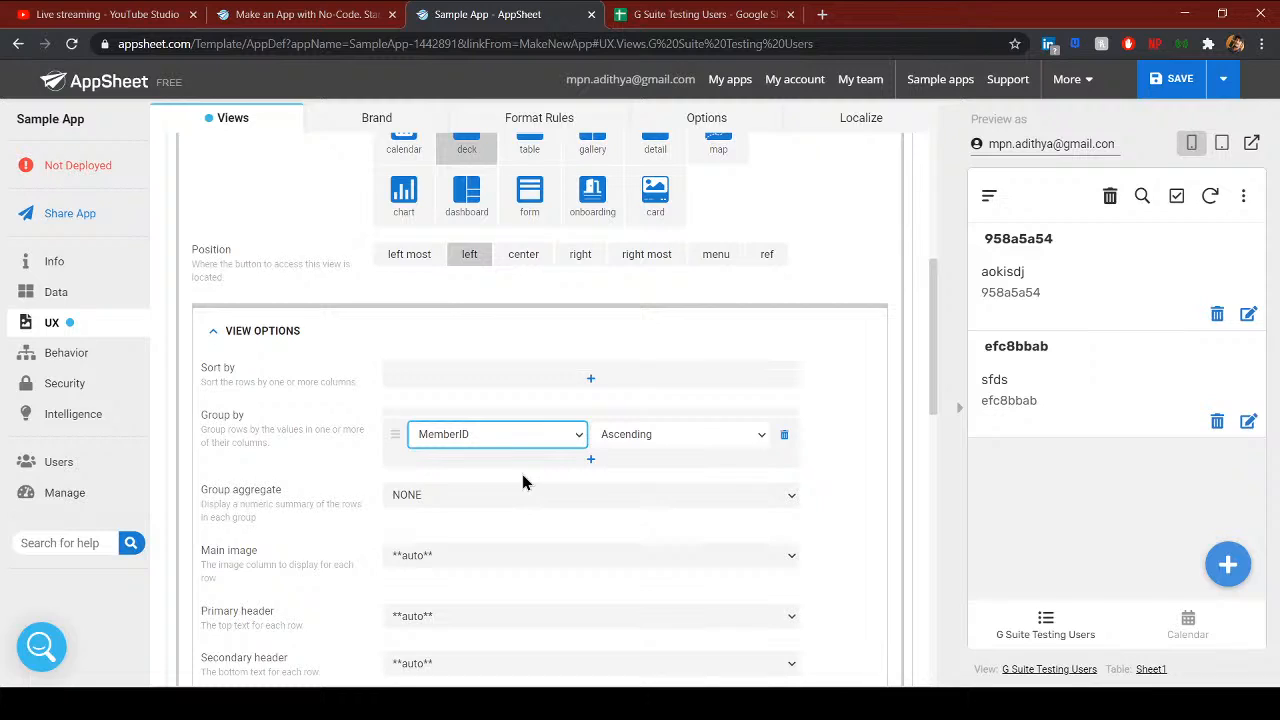
click(783, 436)
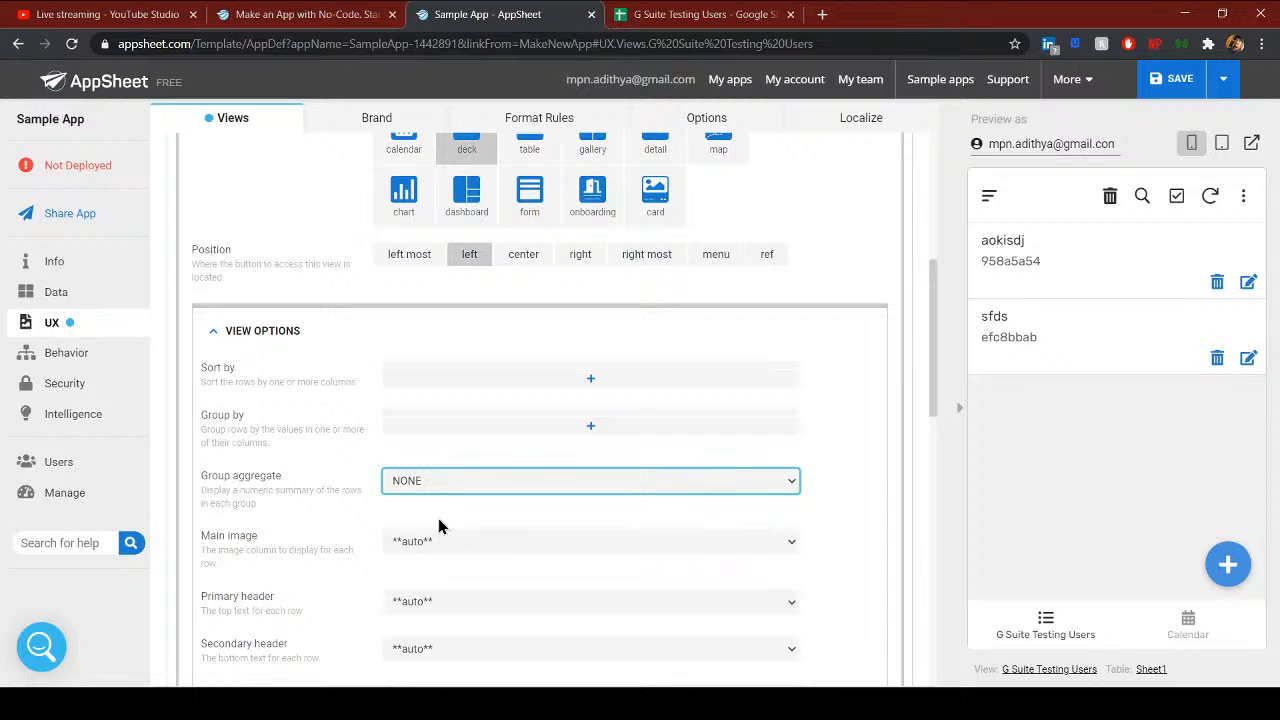
scroll(444, 510, down, 2)
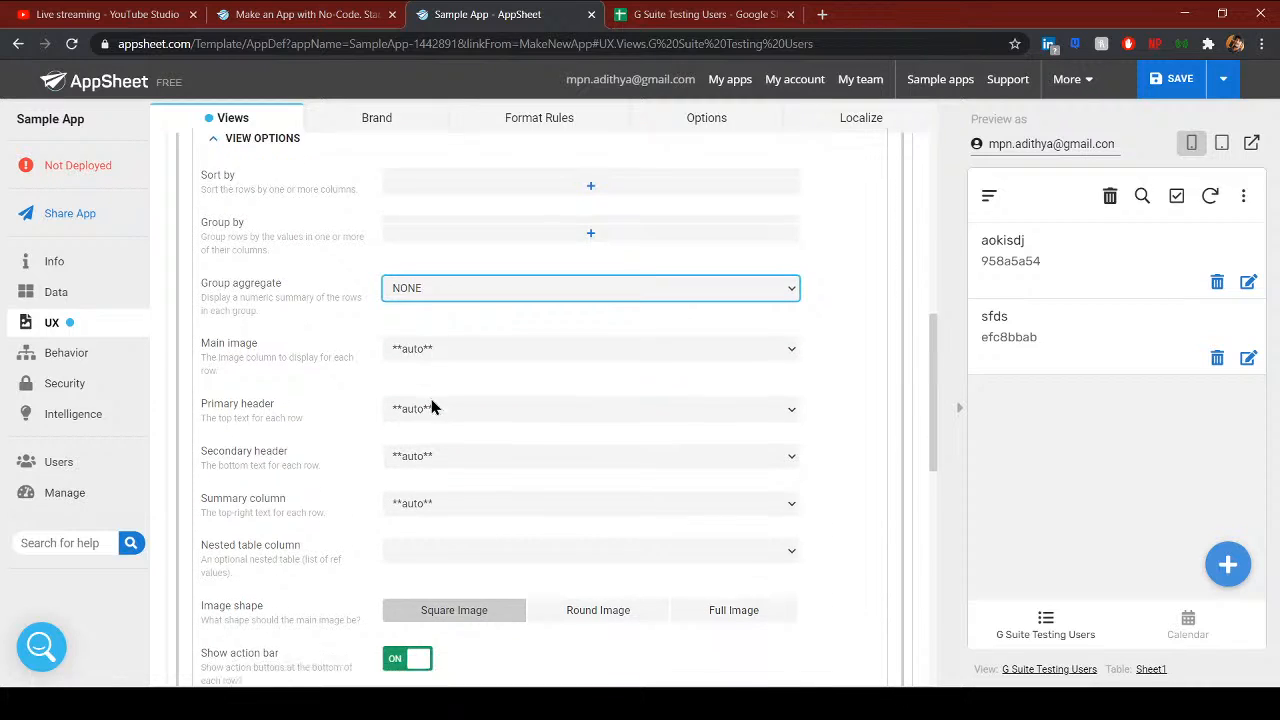
scroll(431, 406, up, 6)
scroll(498, 486, down, 2)
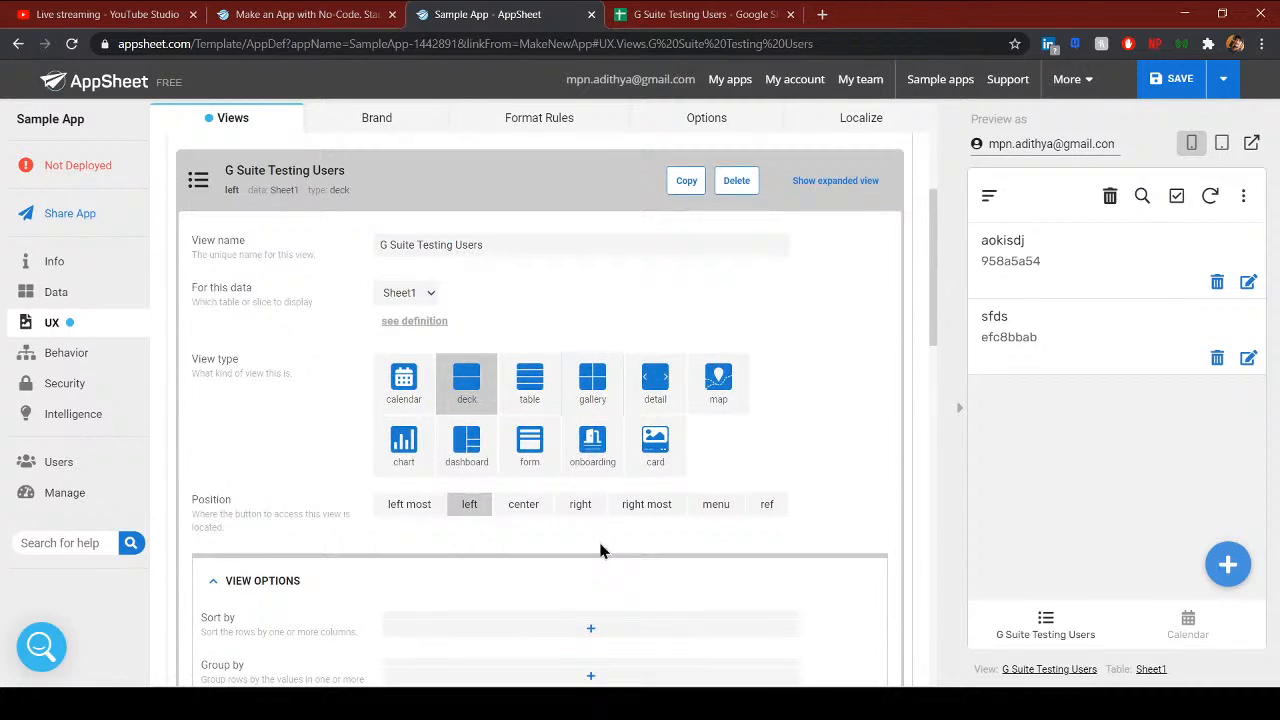
- Try the card view type with the list layout
click(666, 444)
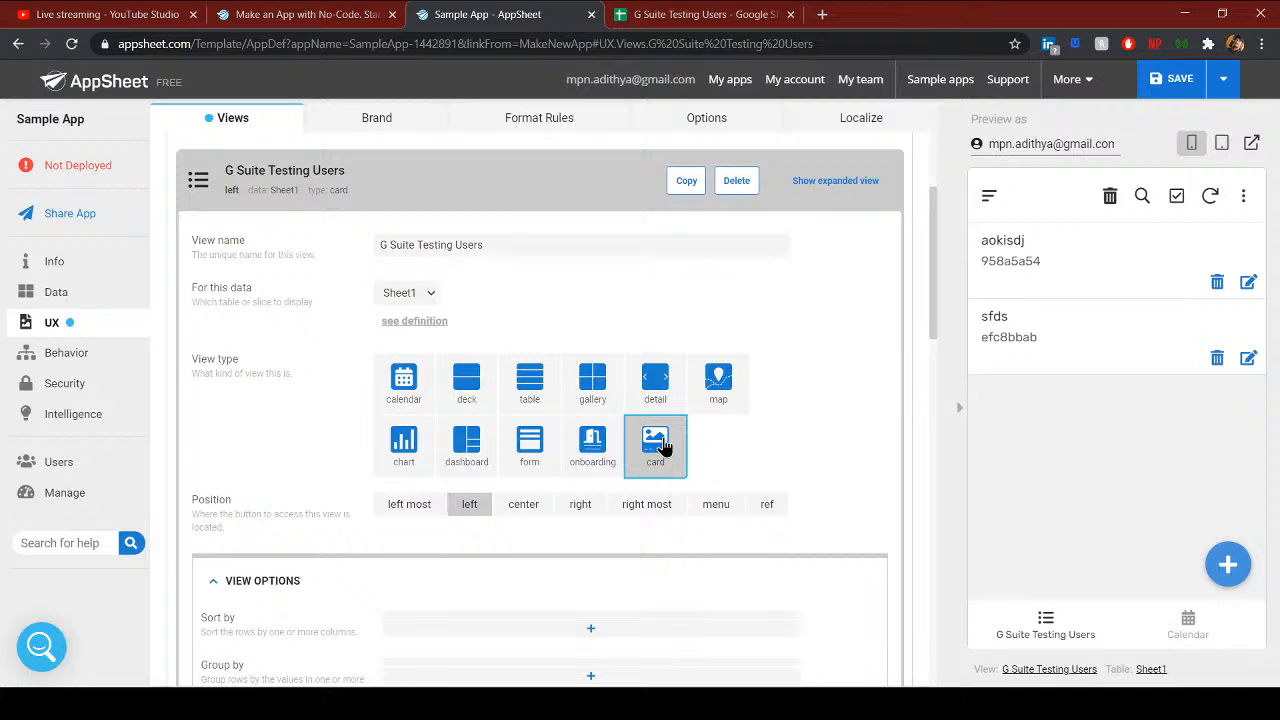
scroll(1160, 470, down, 1)
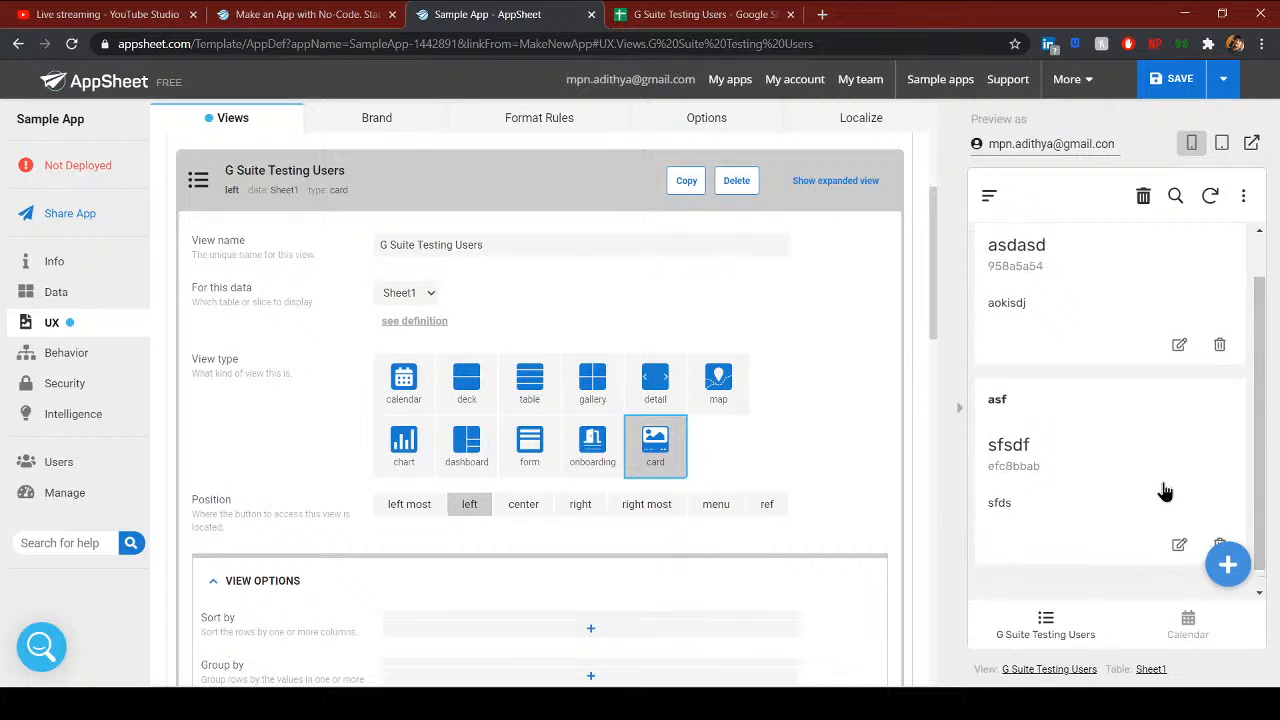
scroll(1160, 490, up, 1)
scroll(720, 500, down, 5)
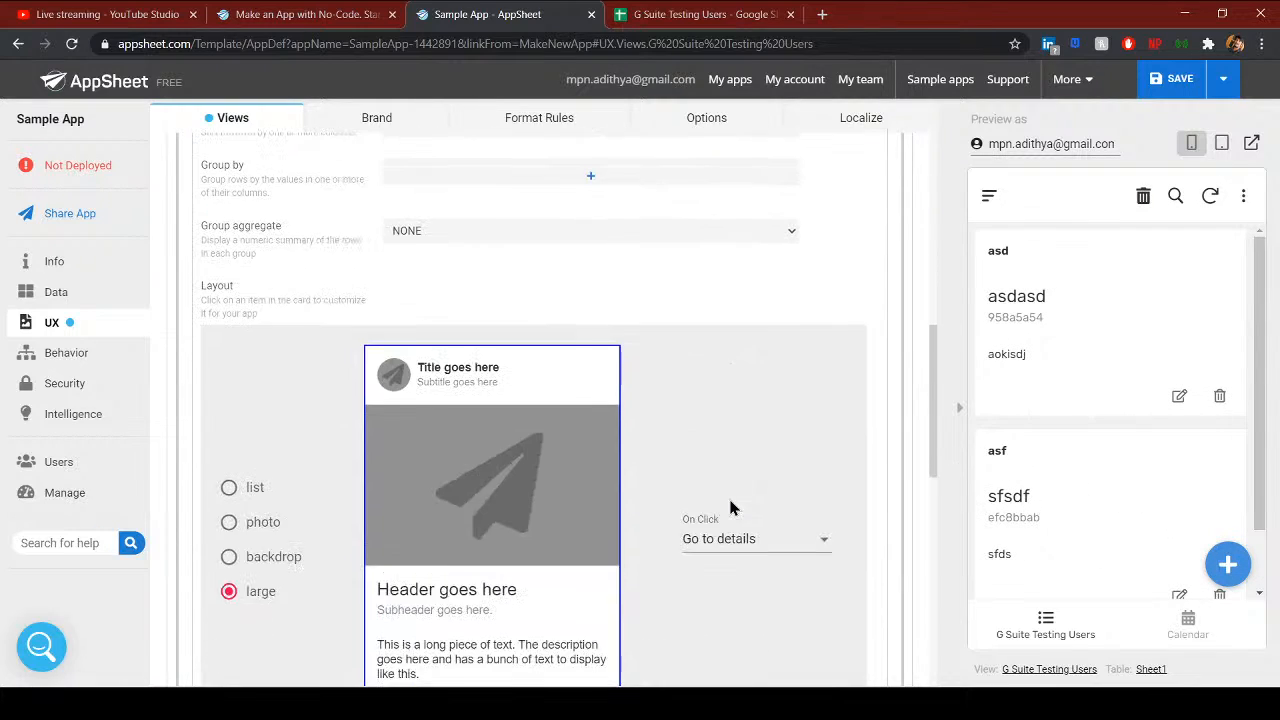
scroll(735, 540, up, 3)
scroll(736, 542, down, 3)
click(229, 488)
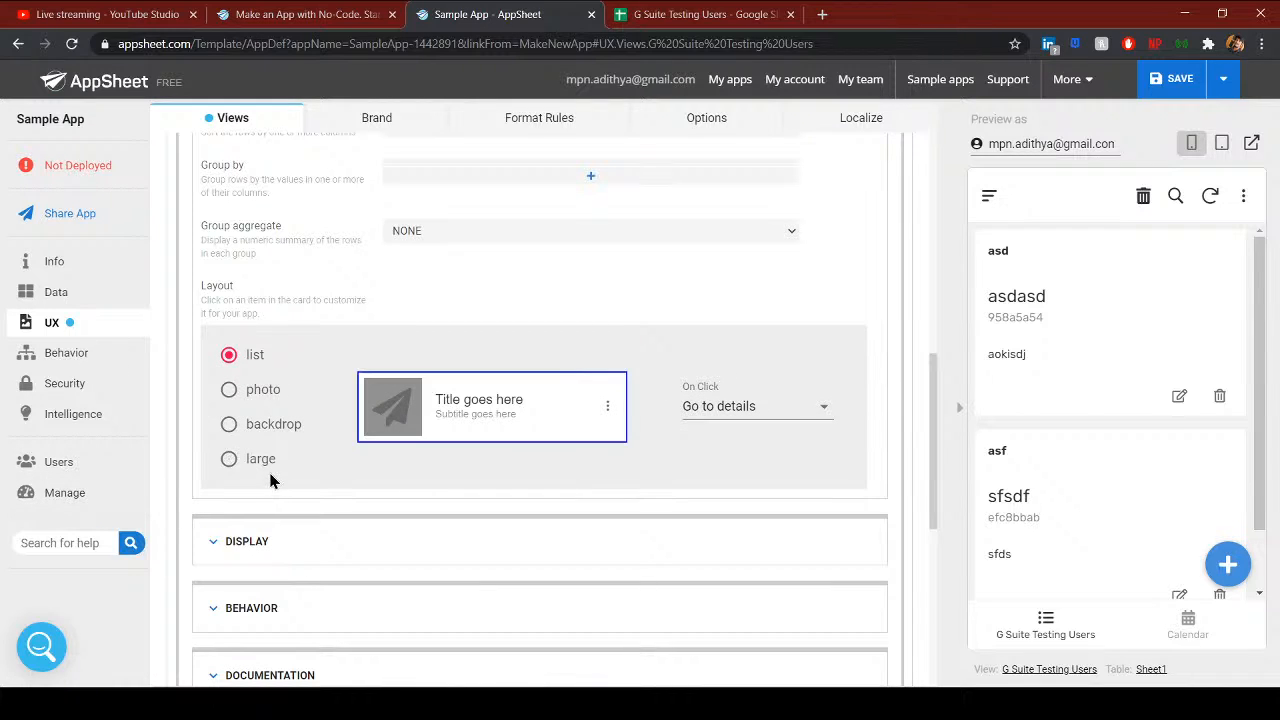
scroll(457, 578, up, 4)
scroll(500, 590, down, 3)
scroll(512, 598, up, 4)
scroll(586, 580, down, 1)
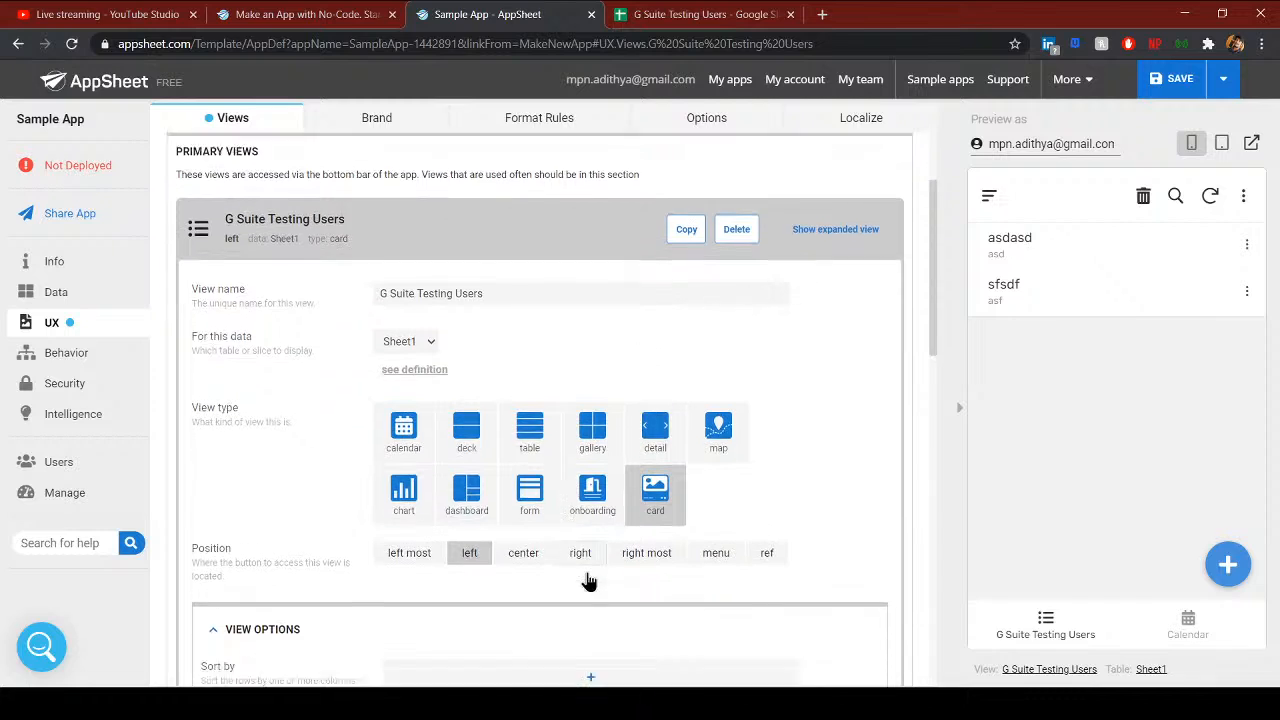
- Try the form and chart types, return to deck, and collapse the view settings
click(529, 445)
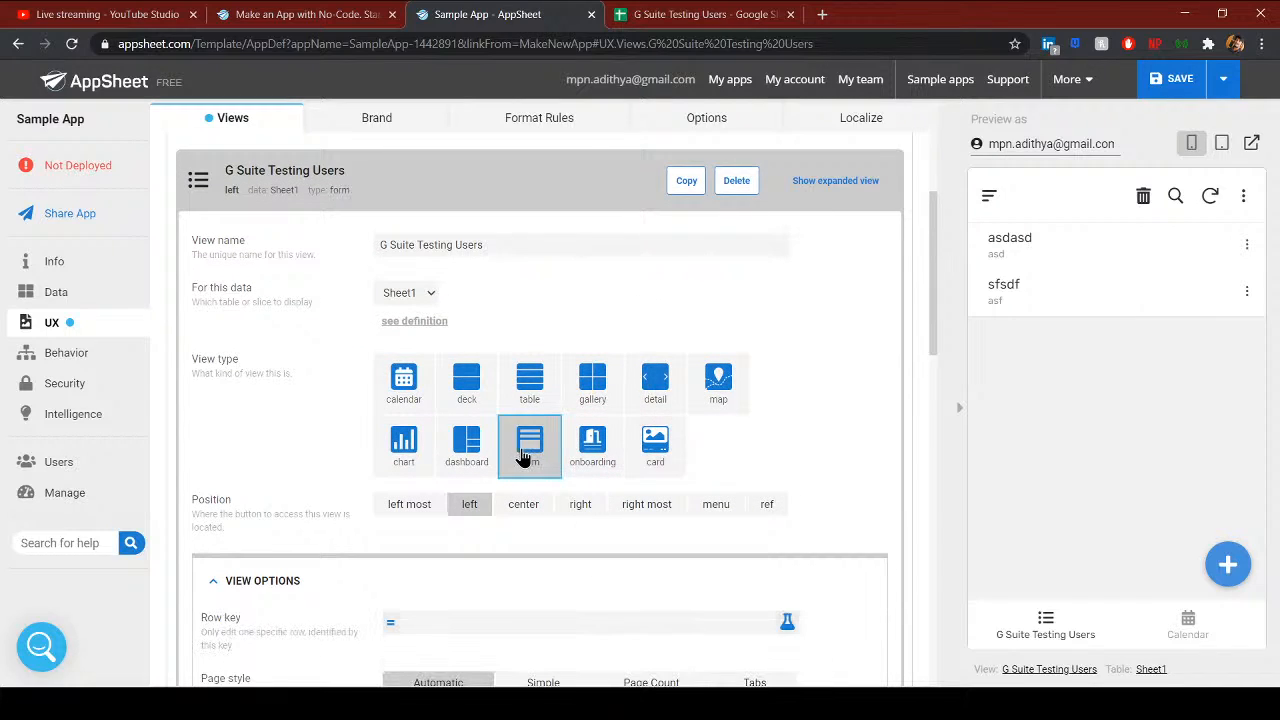
scroll(620, 500, down, 2)
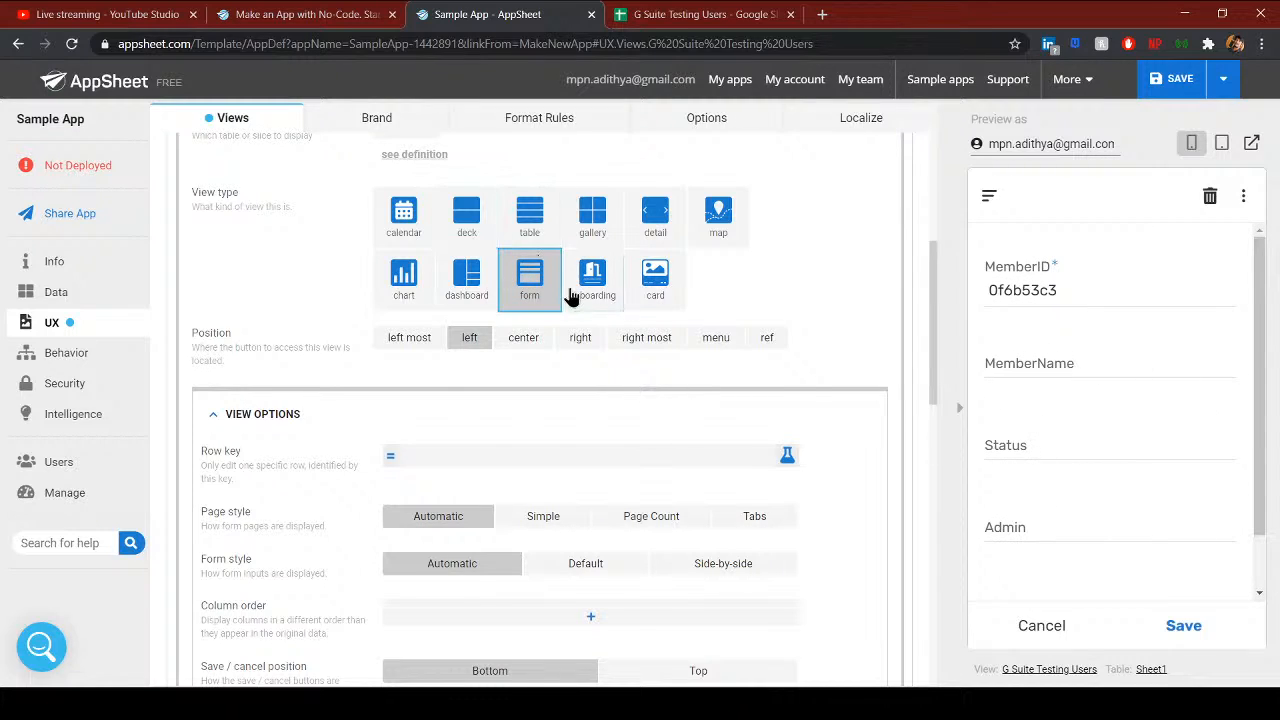
click(404, 280)
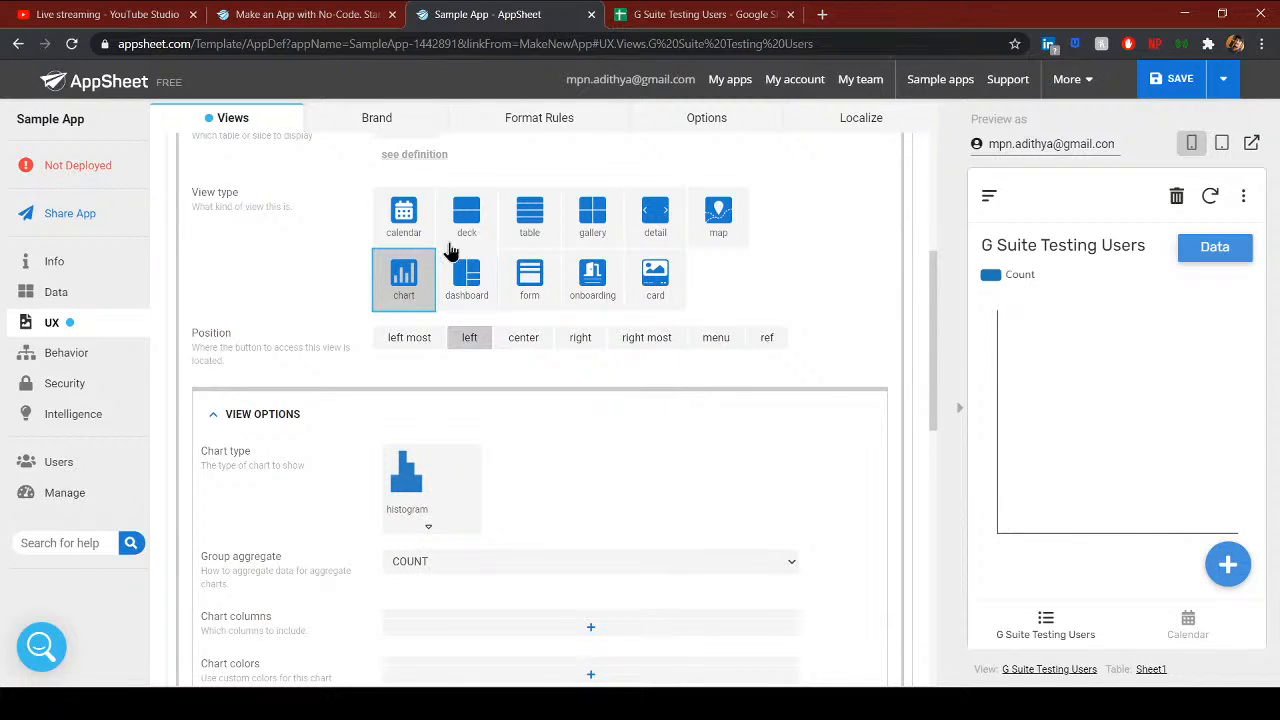
click(465, 216)
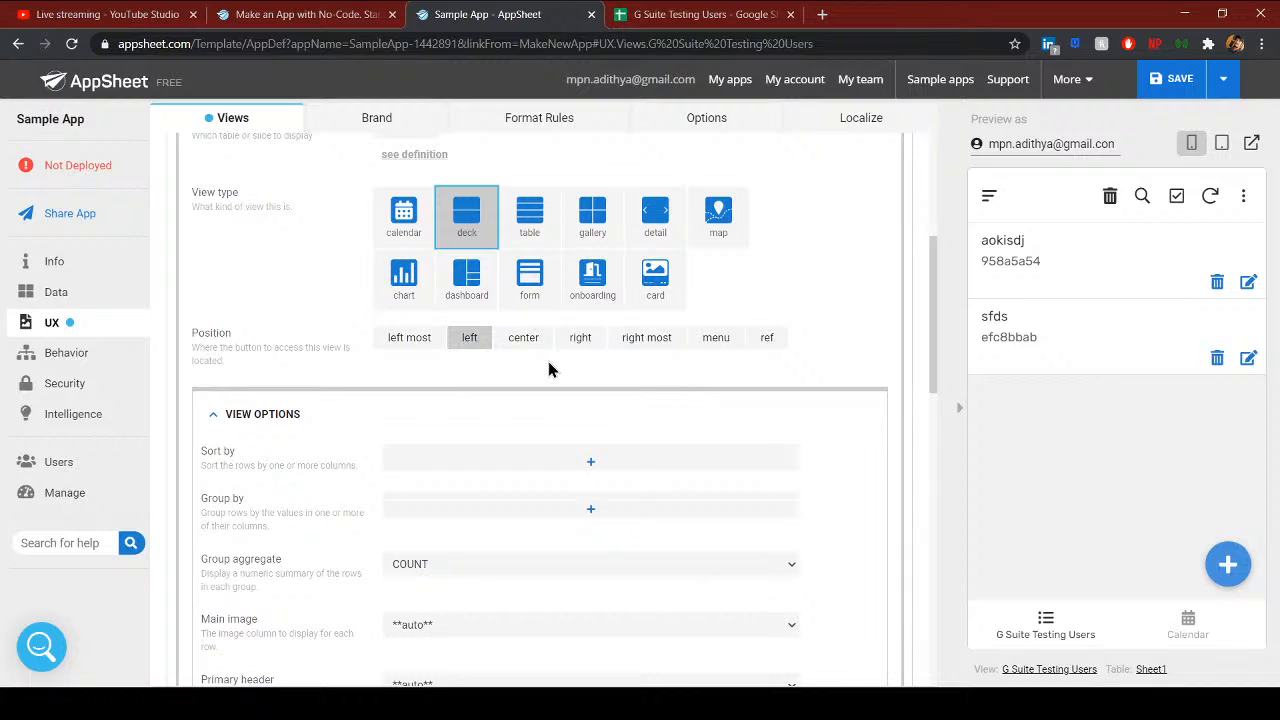
scroll(446, 520, down, 5)
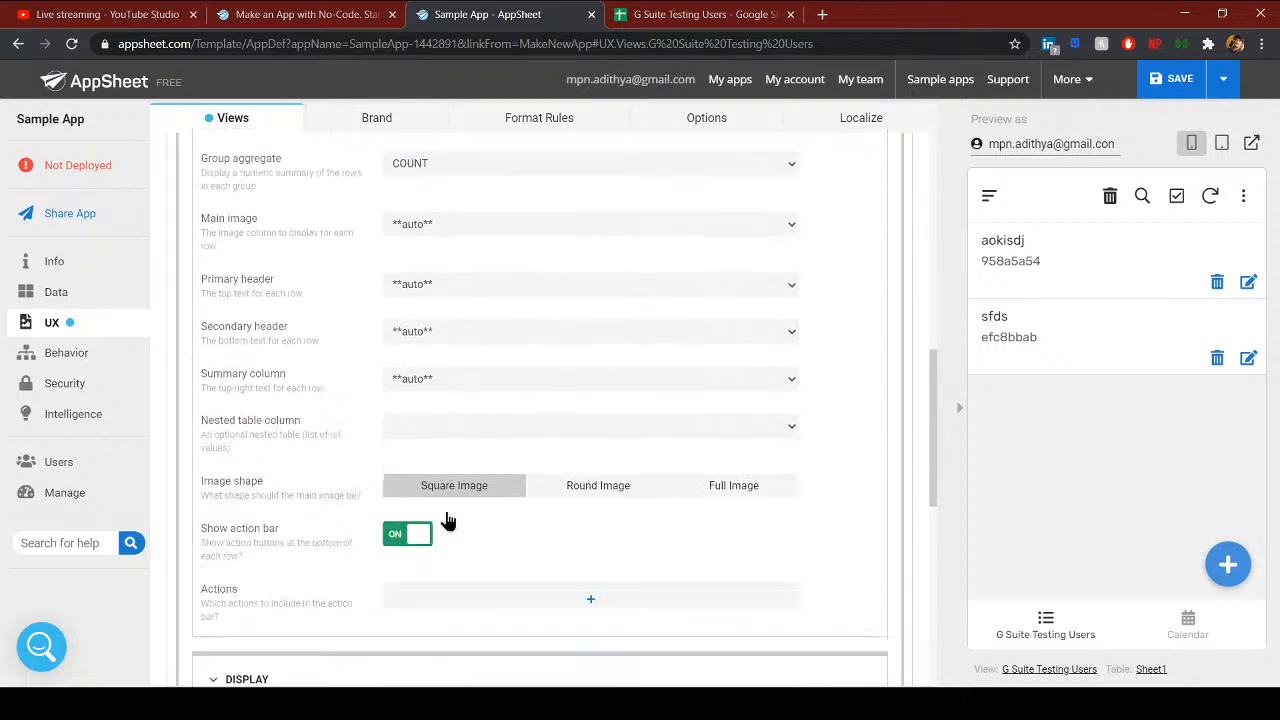
scroll(448, 519, up, 3)
scroll(446, 506, up, 3)
click(200, 177)
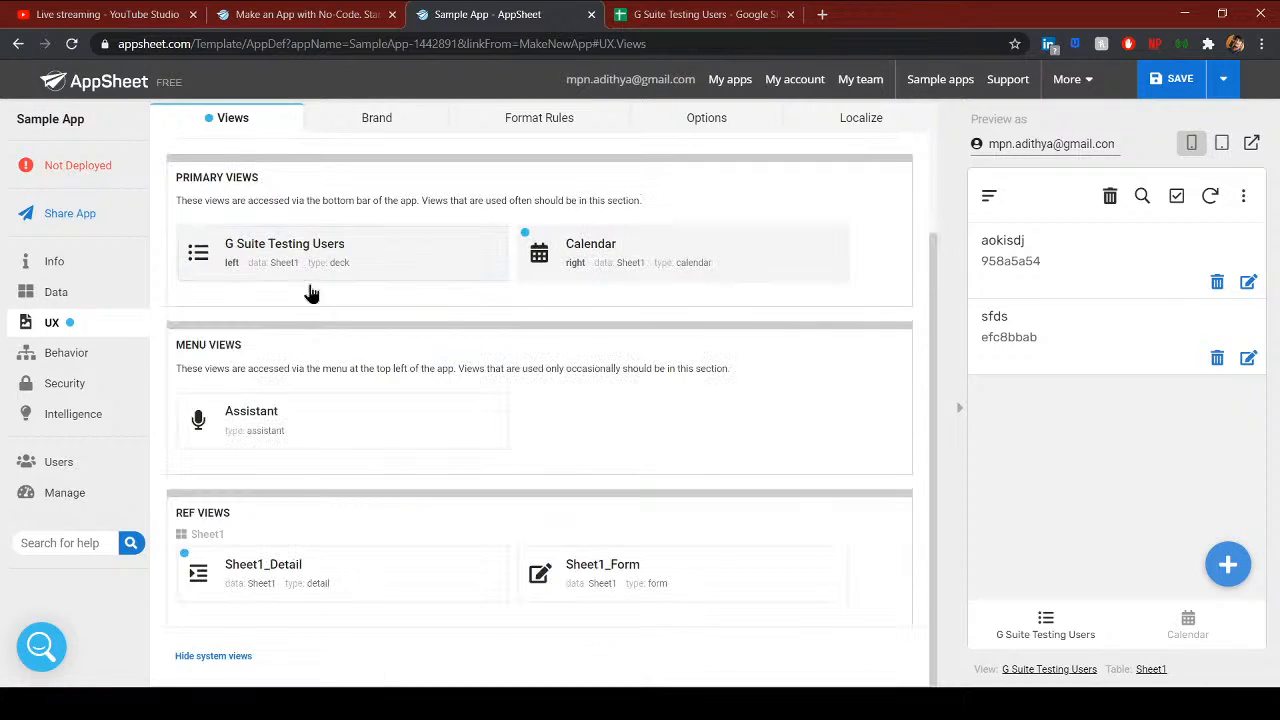
- Preview the Calendar view's schedule for Friday Sep 11
click(1193, 648)
click(1200, 395)
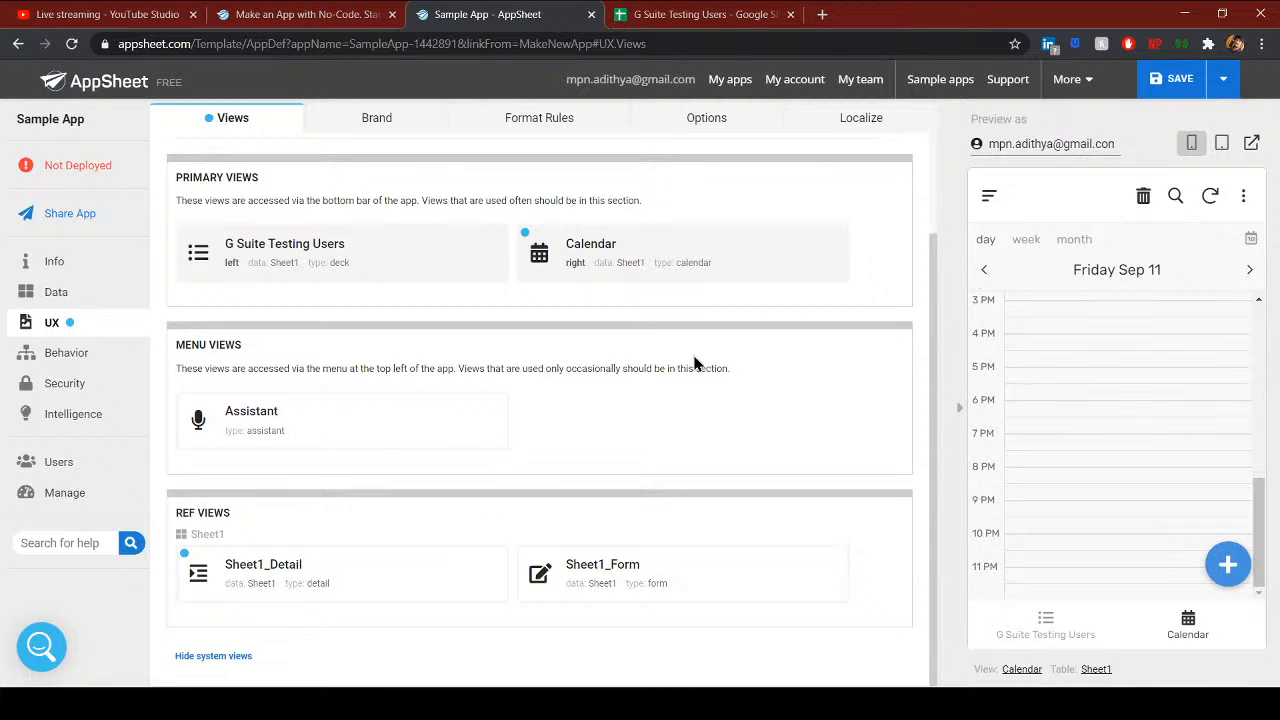
click(70, 355)
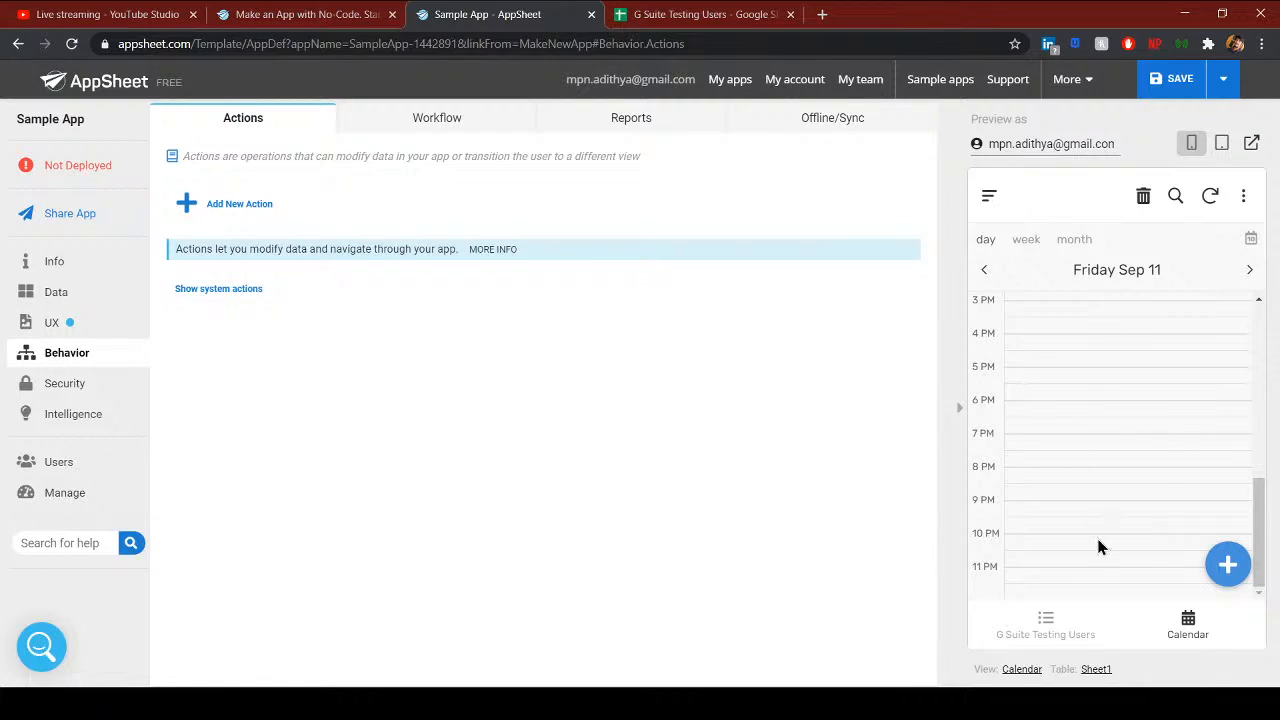
- Create a new Sheet1 action and check the member rows in the G Suite Testing Users spreadsheet
click(1050, 628)
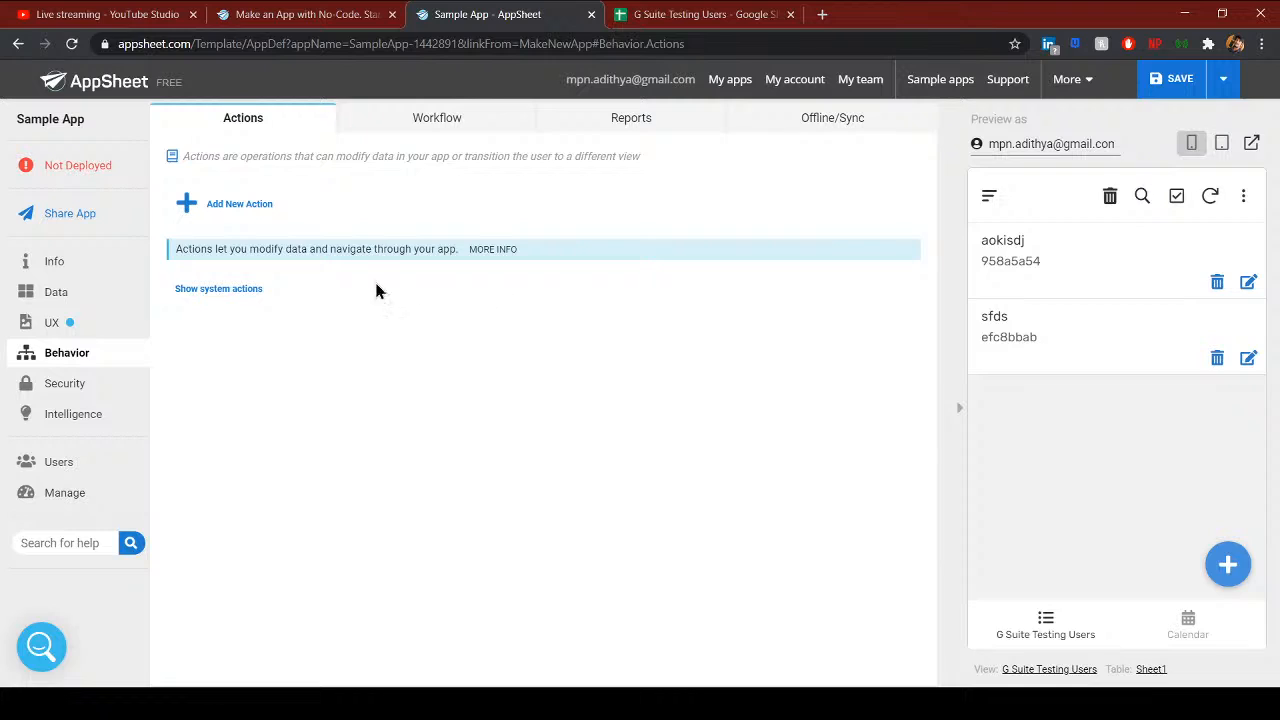
click(245, 213)
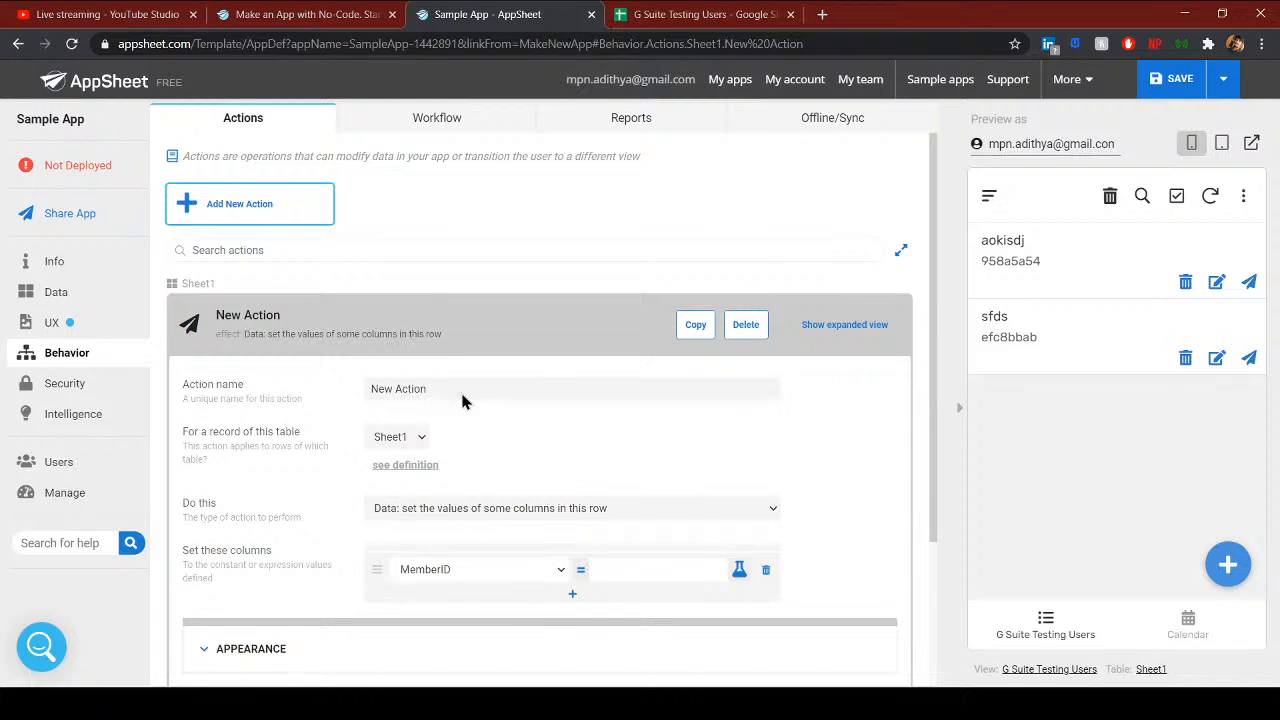
click(684, 14)
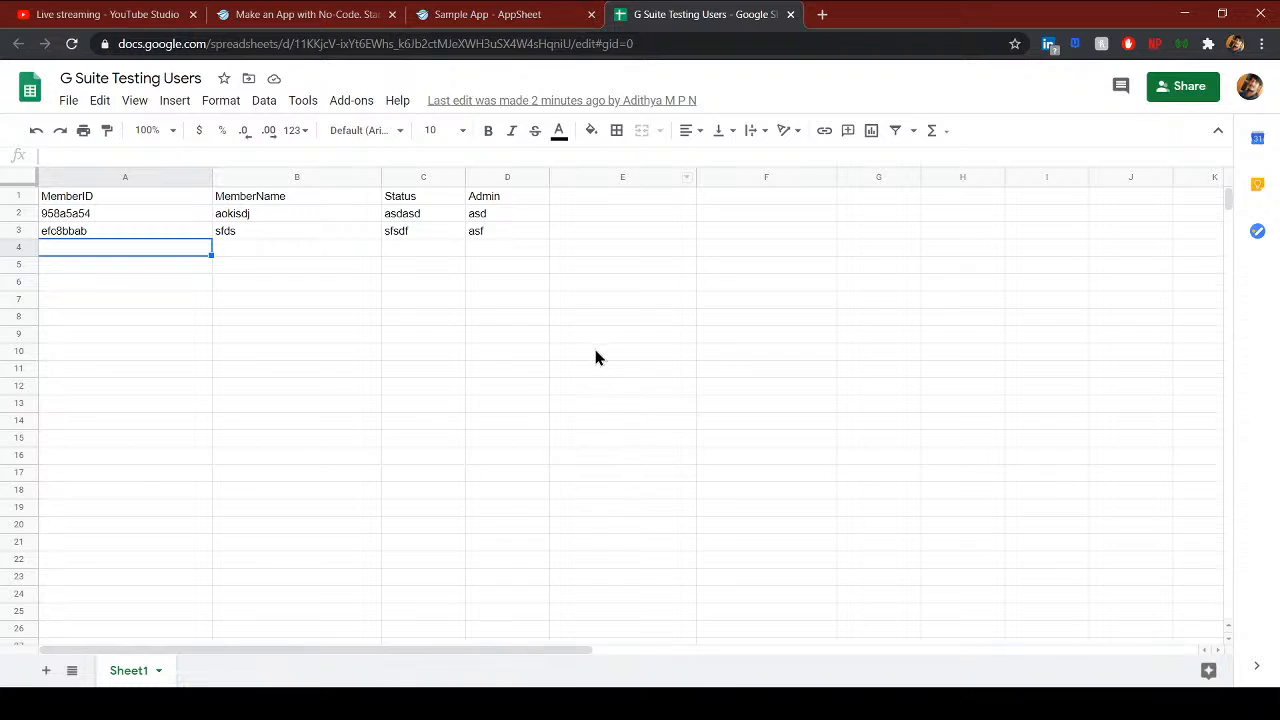
- Back in the editor, rename the Sheet1 action from 'New Action' to 'Sample Action'
click(540, 14)
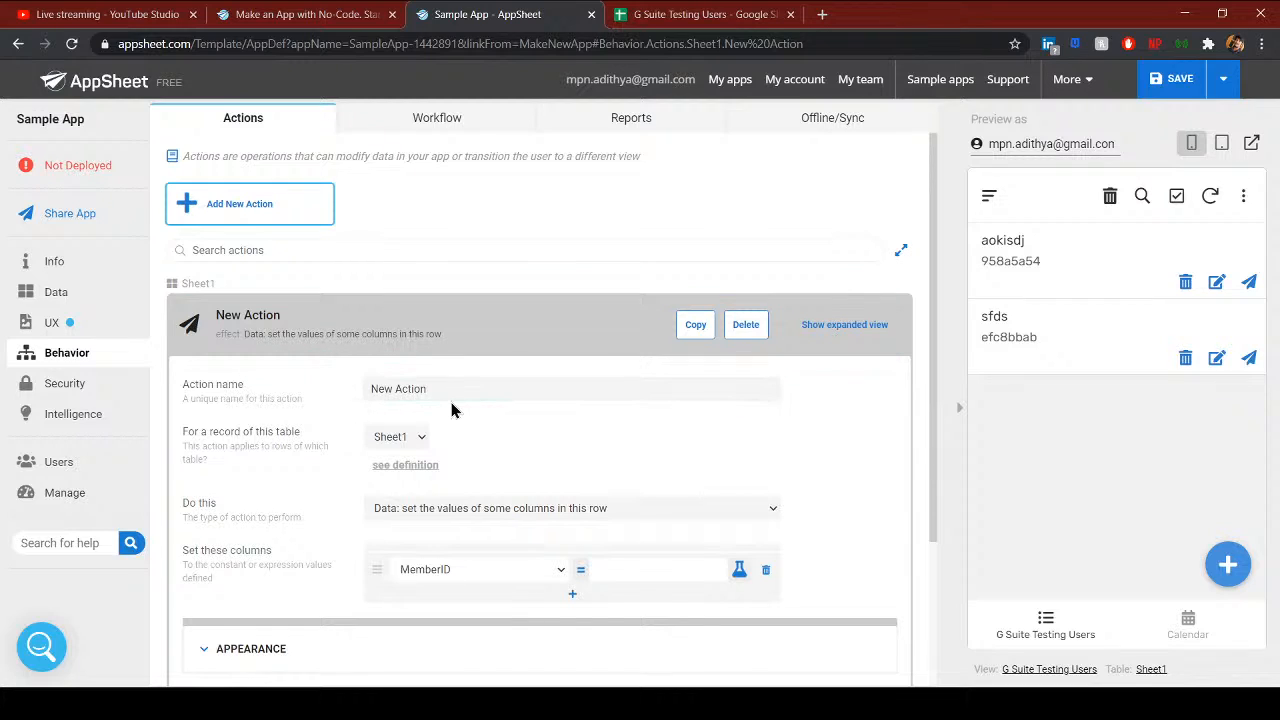
double_click(387, 388)
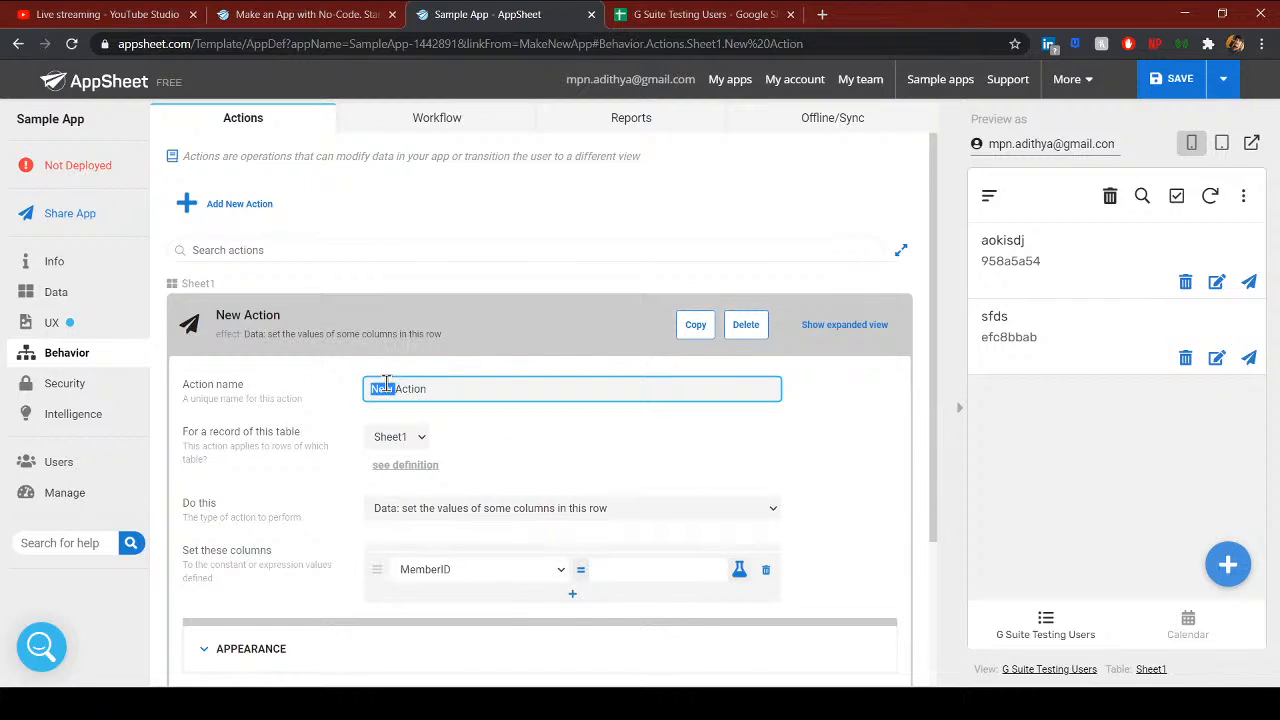
text(Sample)
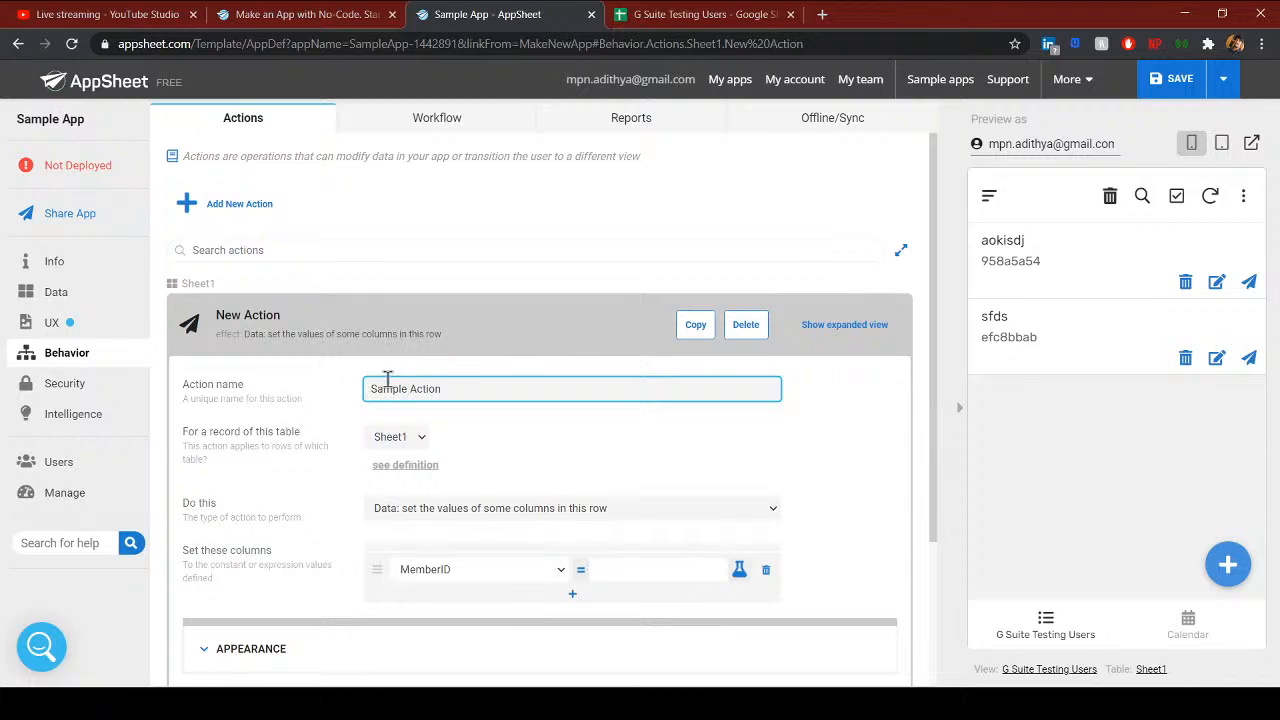
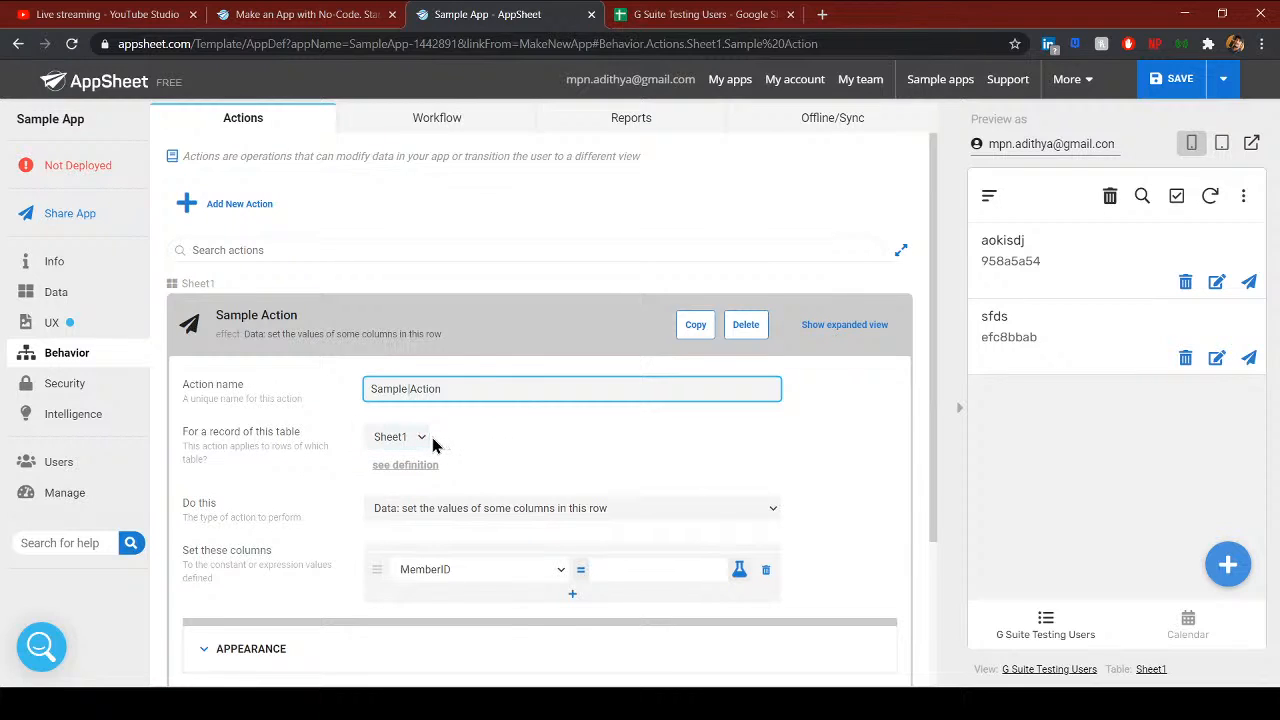
- Set Sample Action's 'Do this' to 'Data: add a new row to another table using values from this row'
click(423, 440)
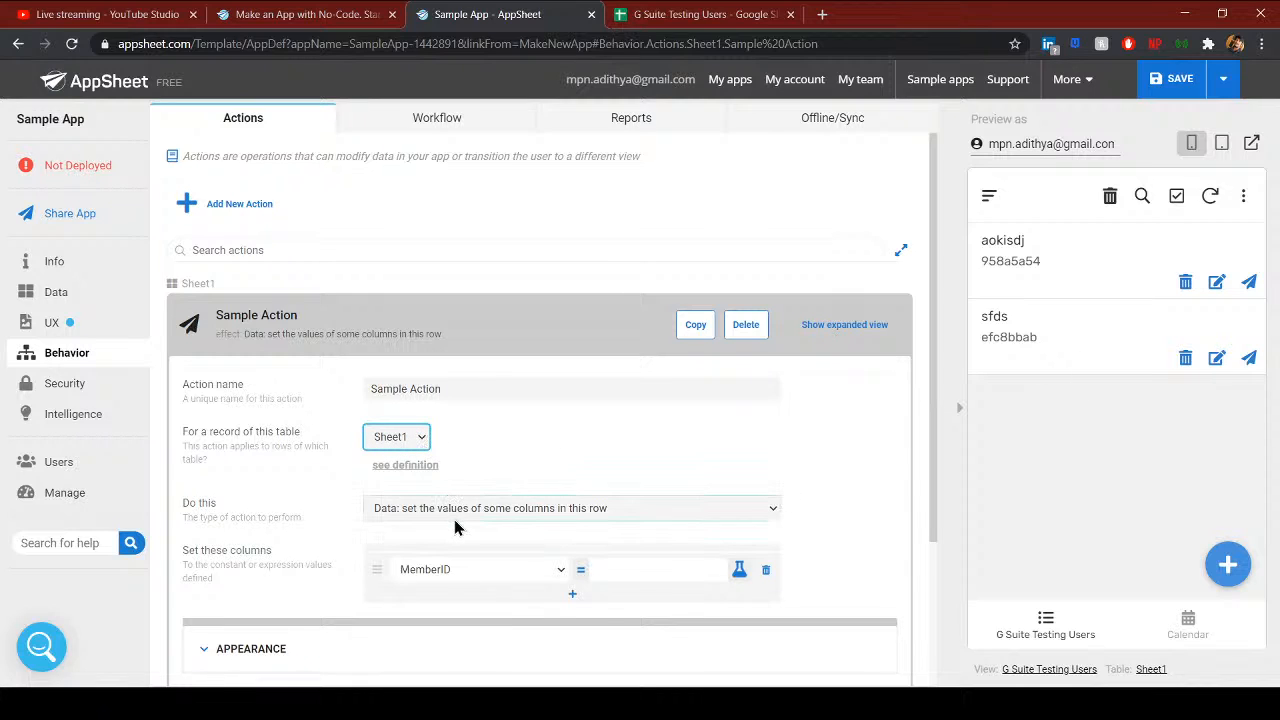
scroll(454, 519, down, 2)
scroll(440, 405, up, 2)
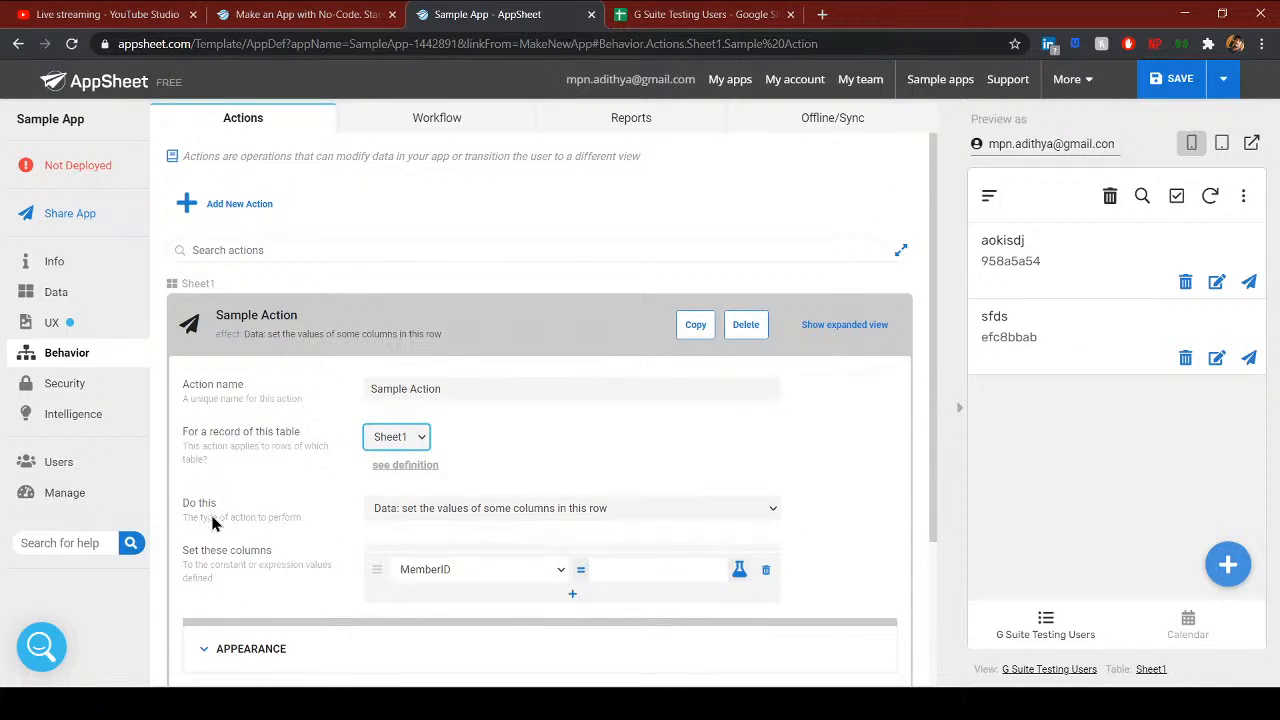
click(507, 510)
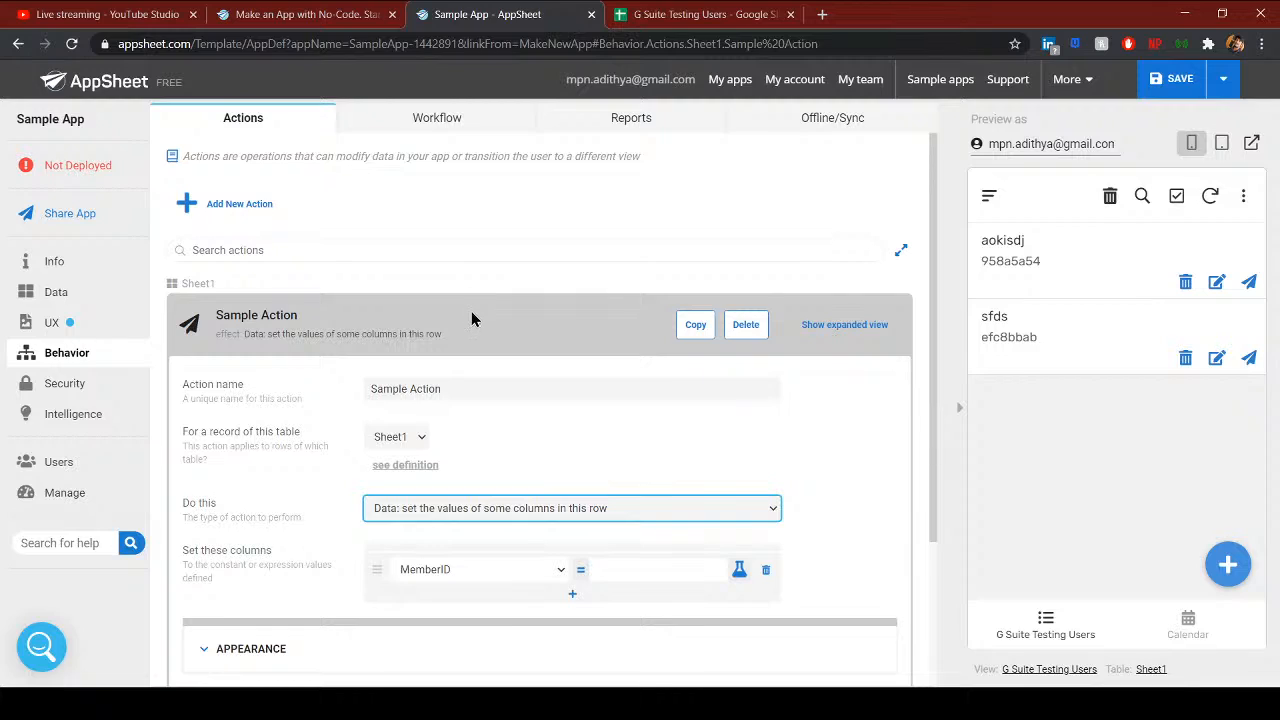
click(458, 378)
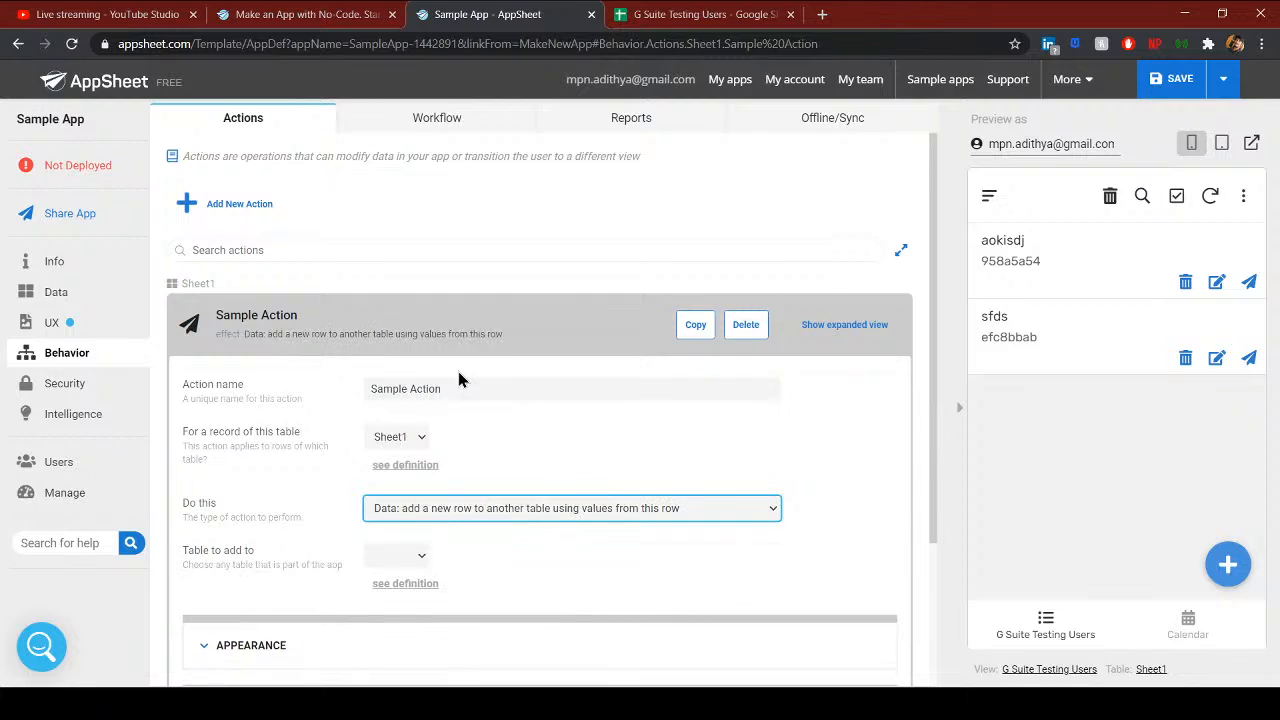
click(416, 556)
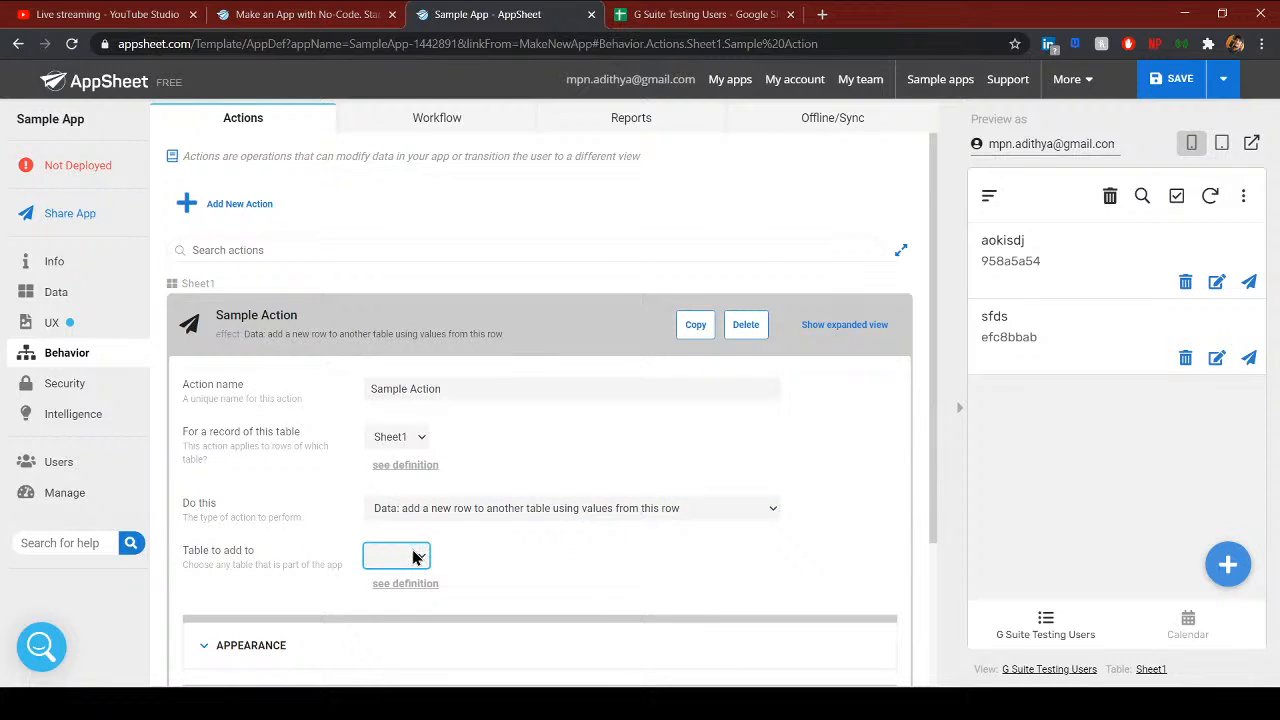
click(429, 513)
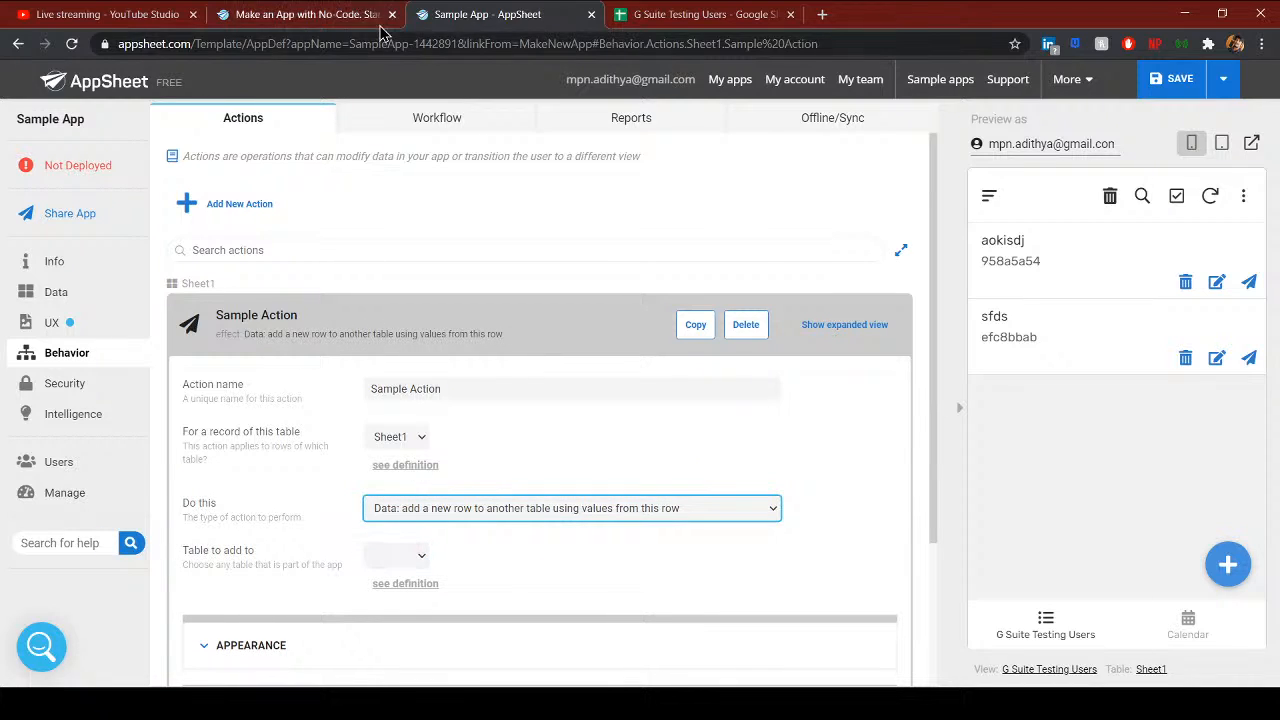
click(698, 16)
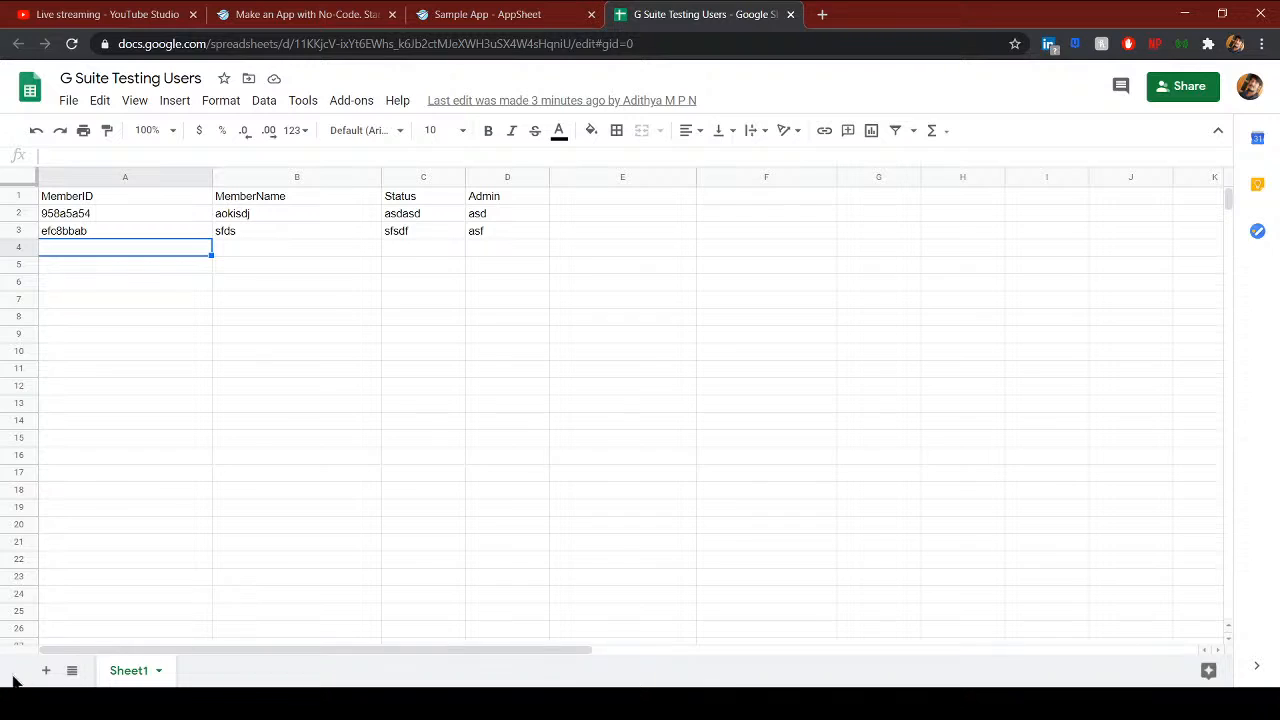
- Add a blank sheet named Sheet2 beside Sheet1 in the G Suite Testing Users spreadsheet
click(45, 670)
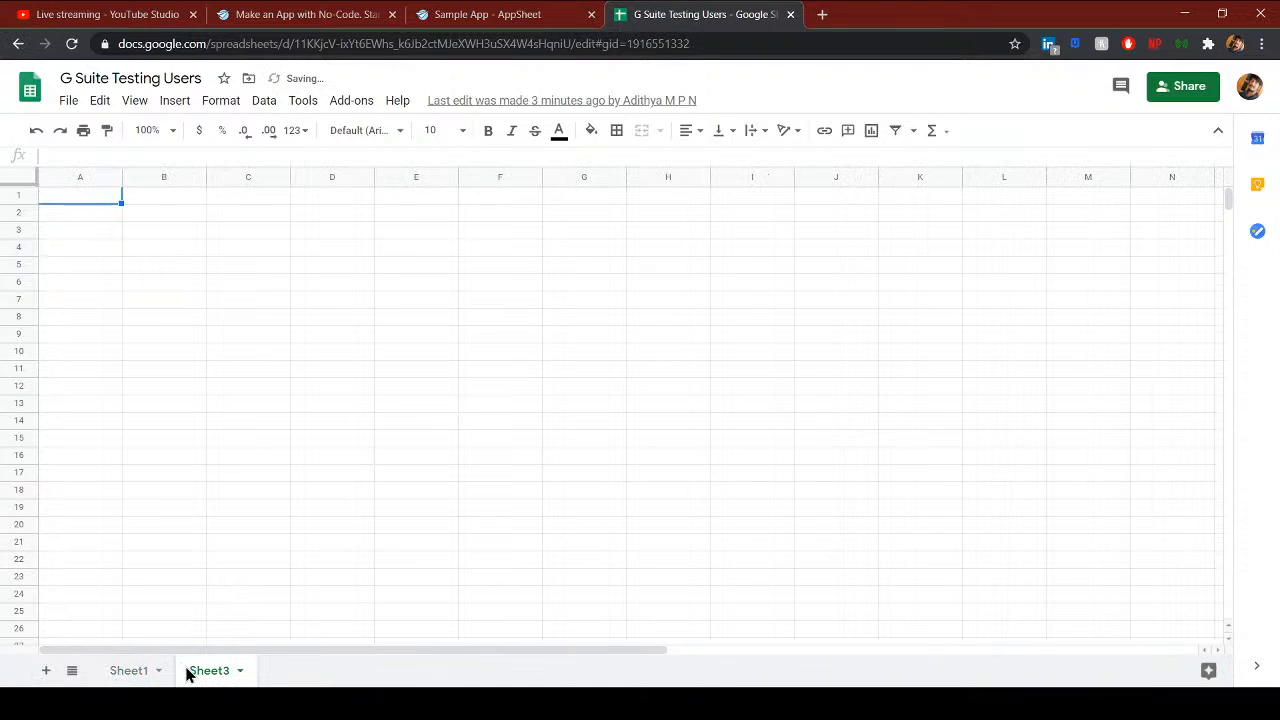
click(238, 672)
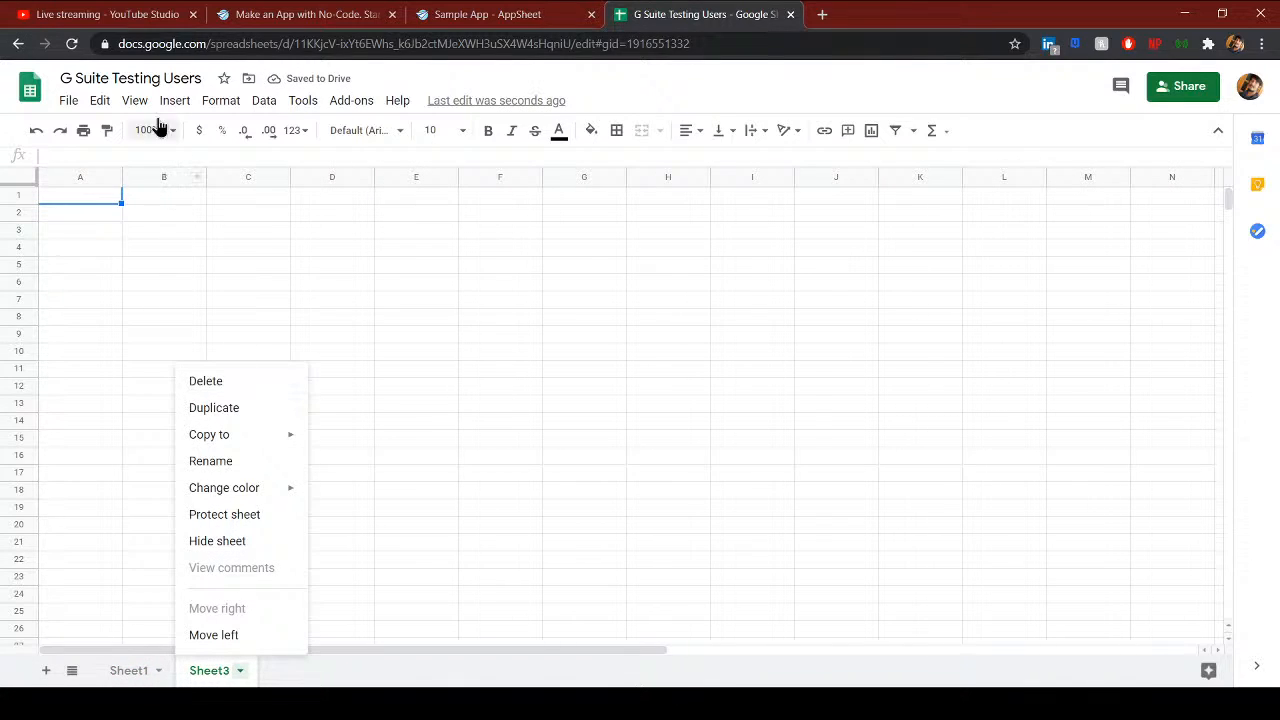
double_click(213, 675)
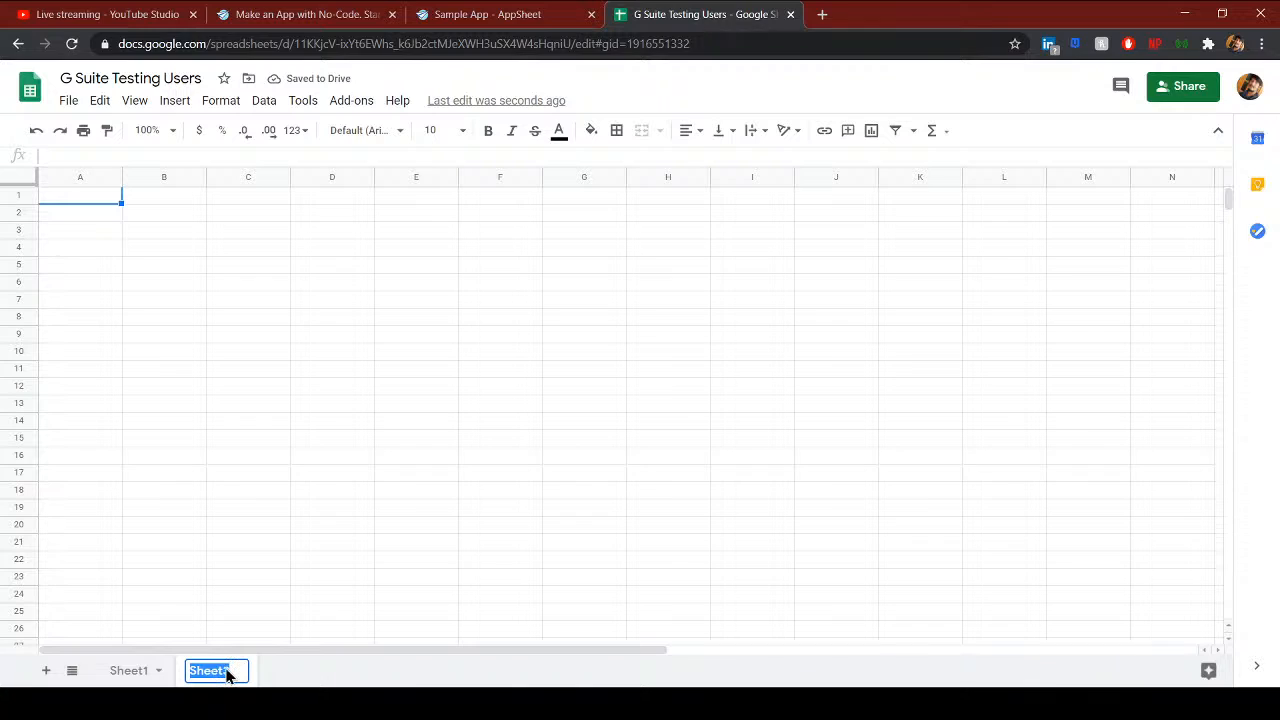
text(Sheet2)
key(Return)
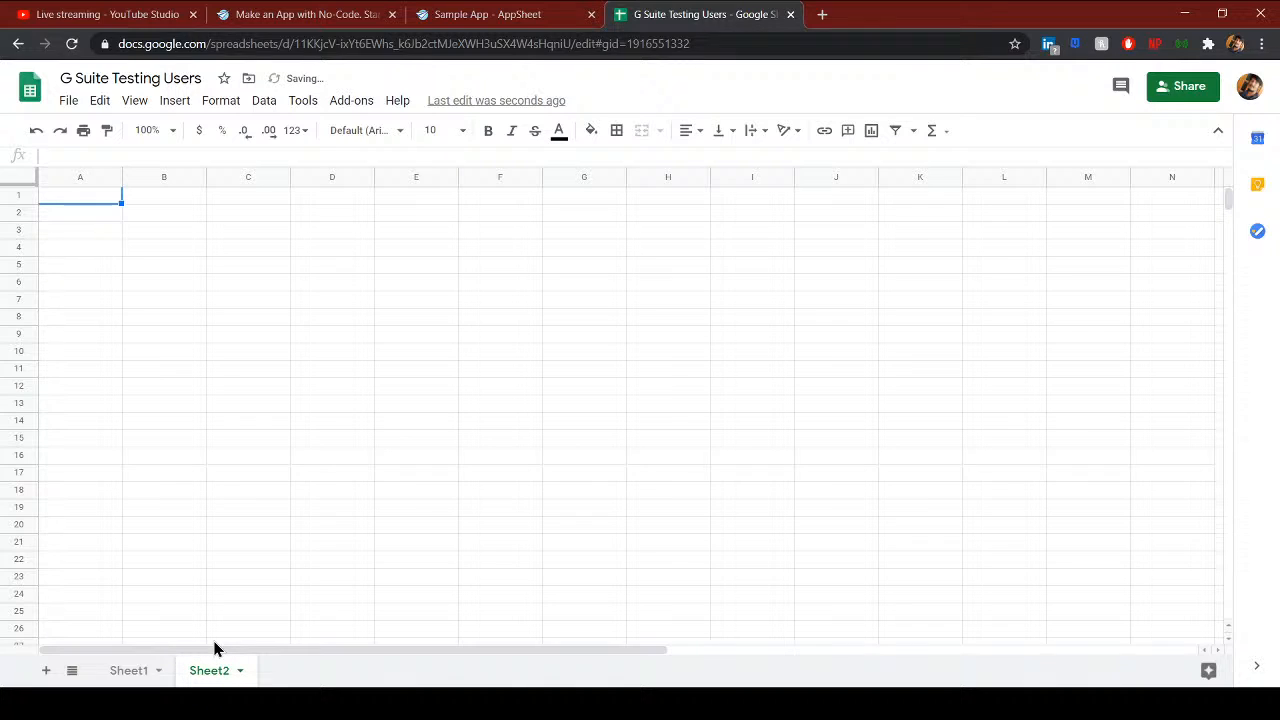
click(143, 671)
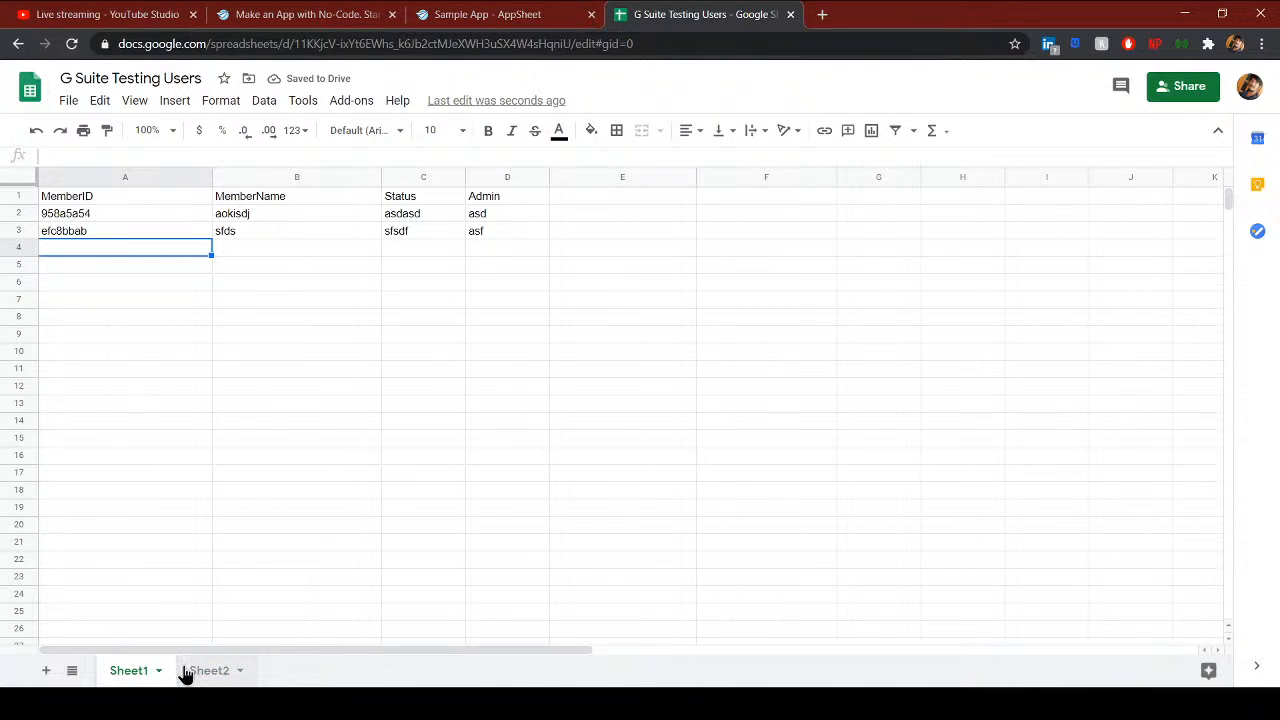
click(131, 214)
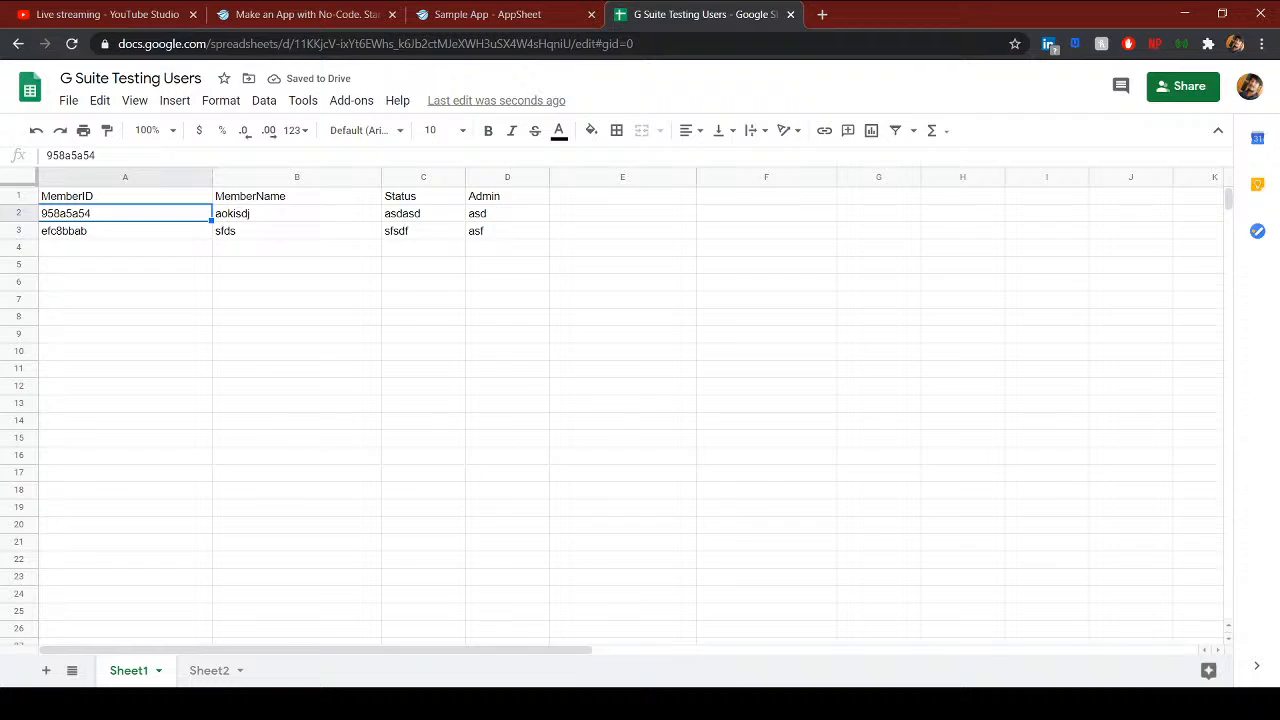
click(209, 671)
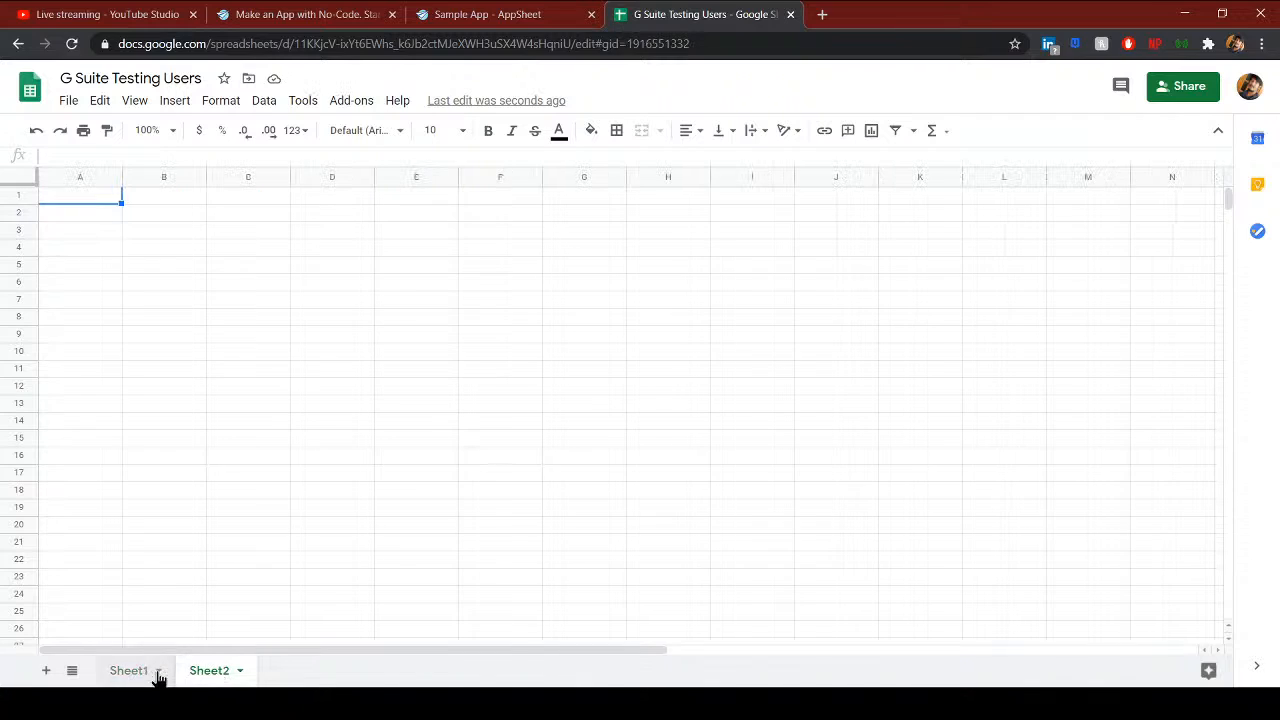
click(463, 17)
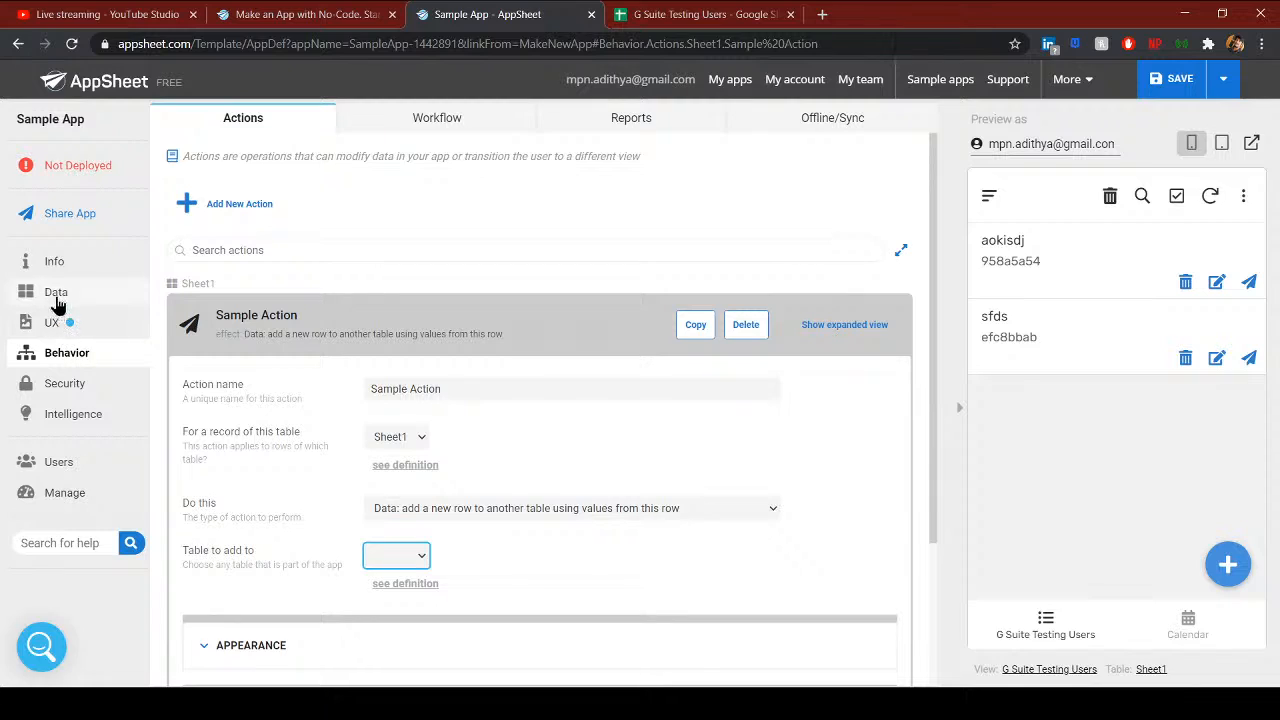
- Start adding a Google-sourced table under Data > Tables, cancel it, and save the app
click(633, 17)
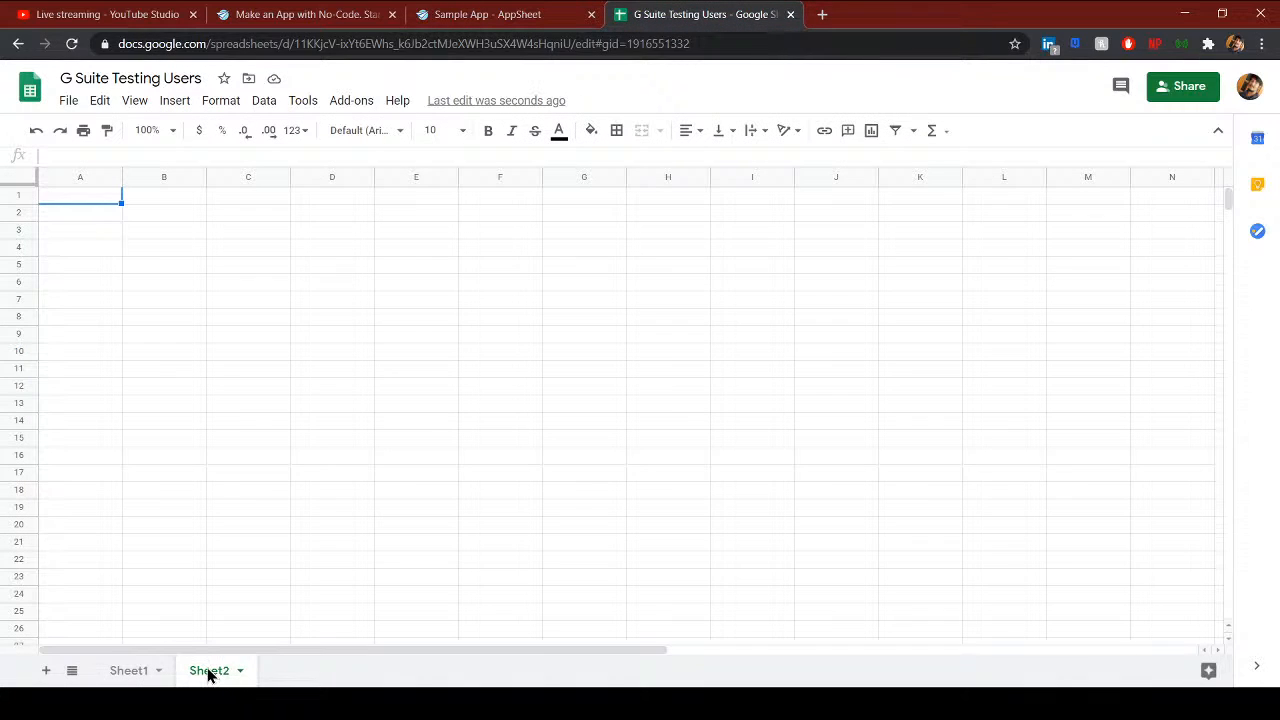
click(452, 14)
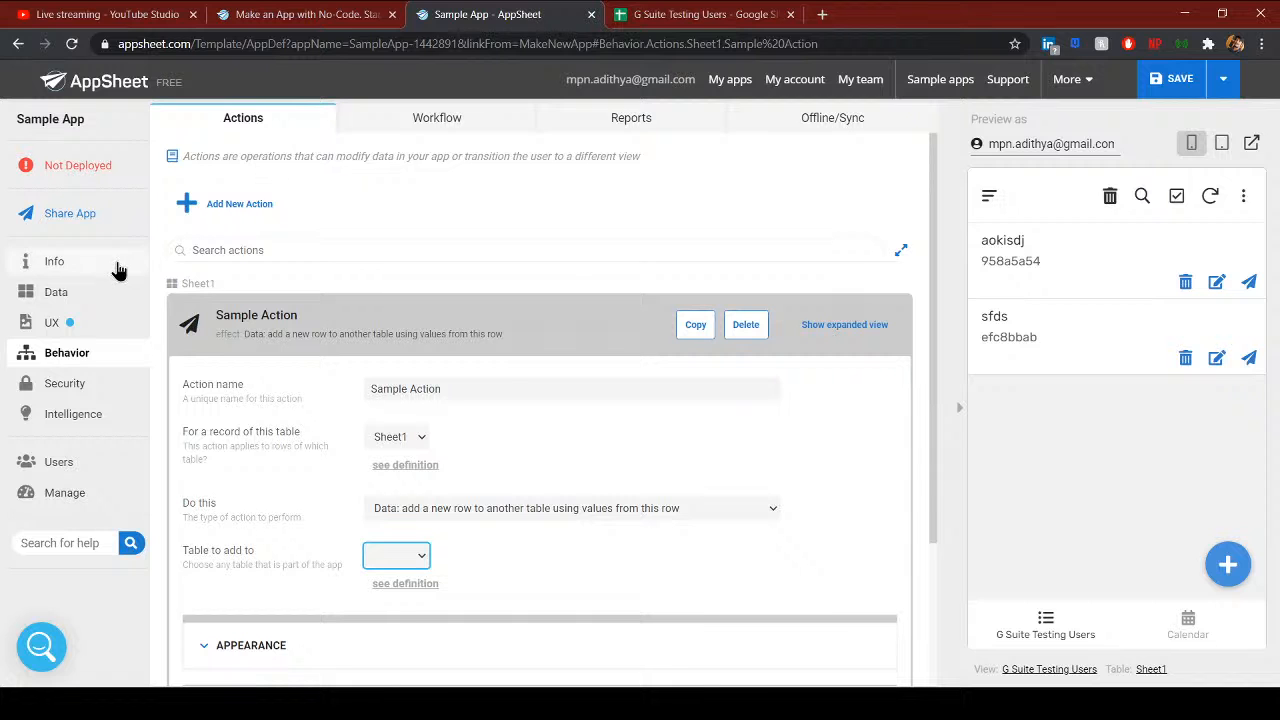
click(60, 292)
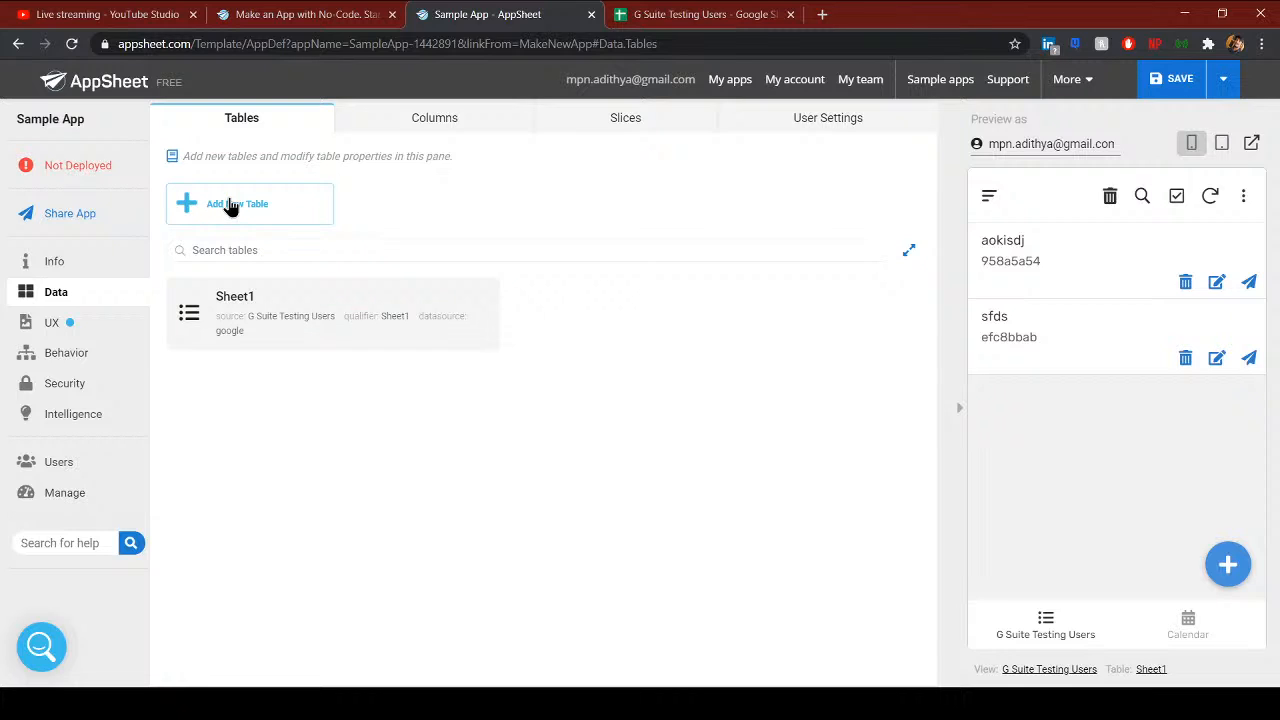
click(229, 206)
click(402, 190)
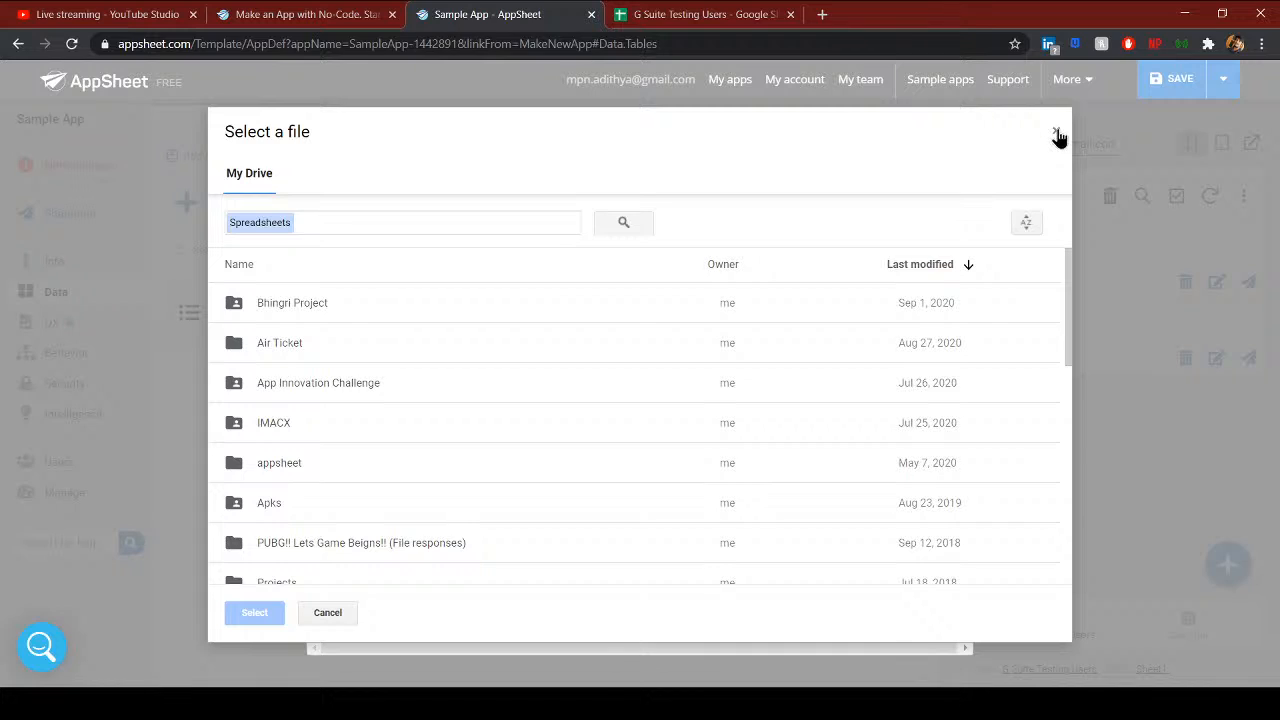
click(1057, 134)
click(940, 148)
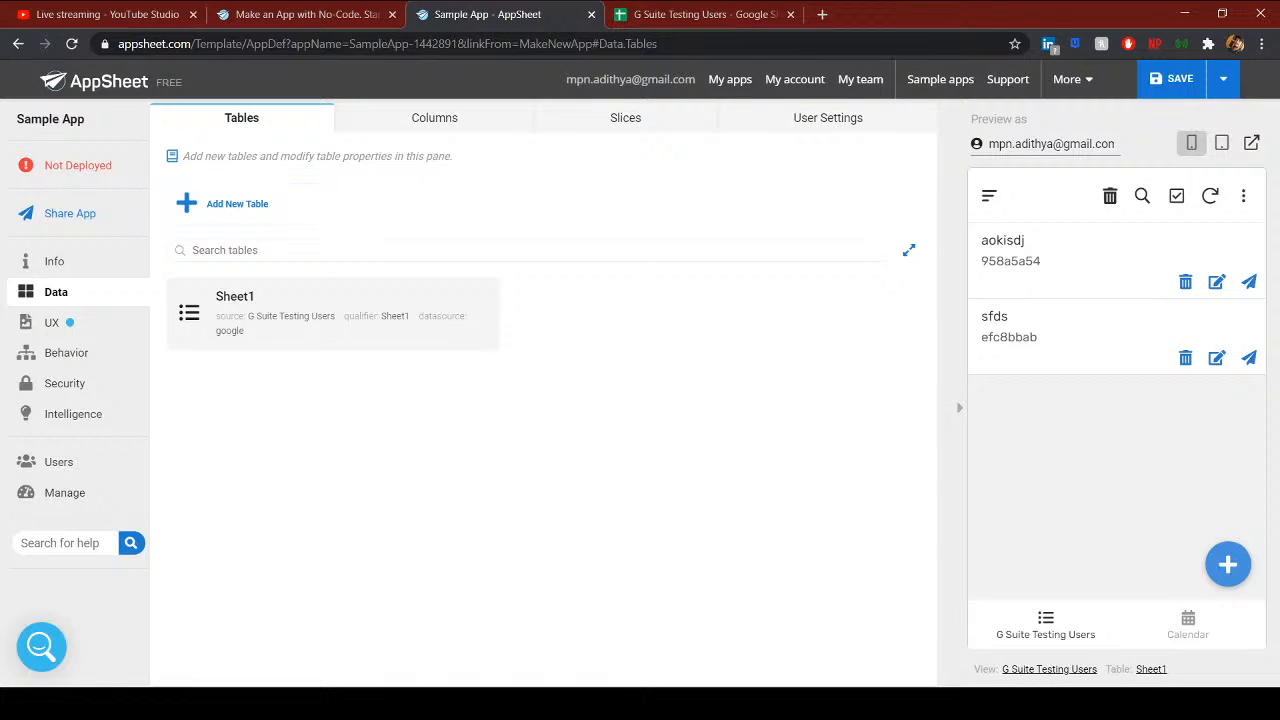
click(1168, 90)
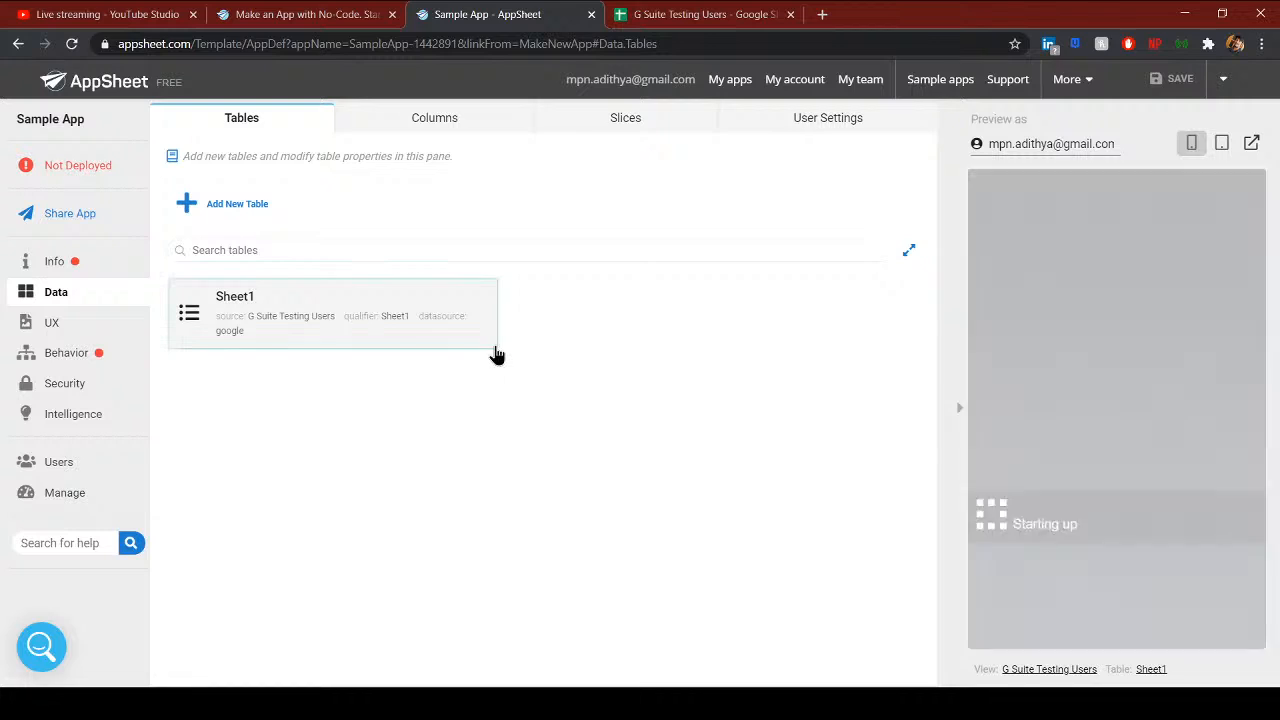
- Delete the Sample Action from the app's actions
click(90, 353)
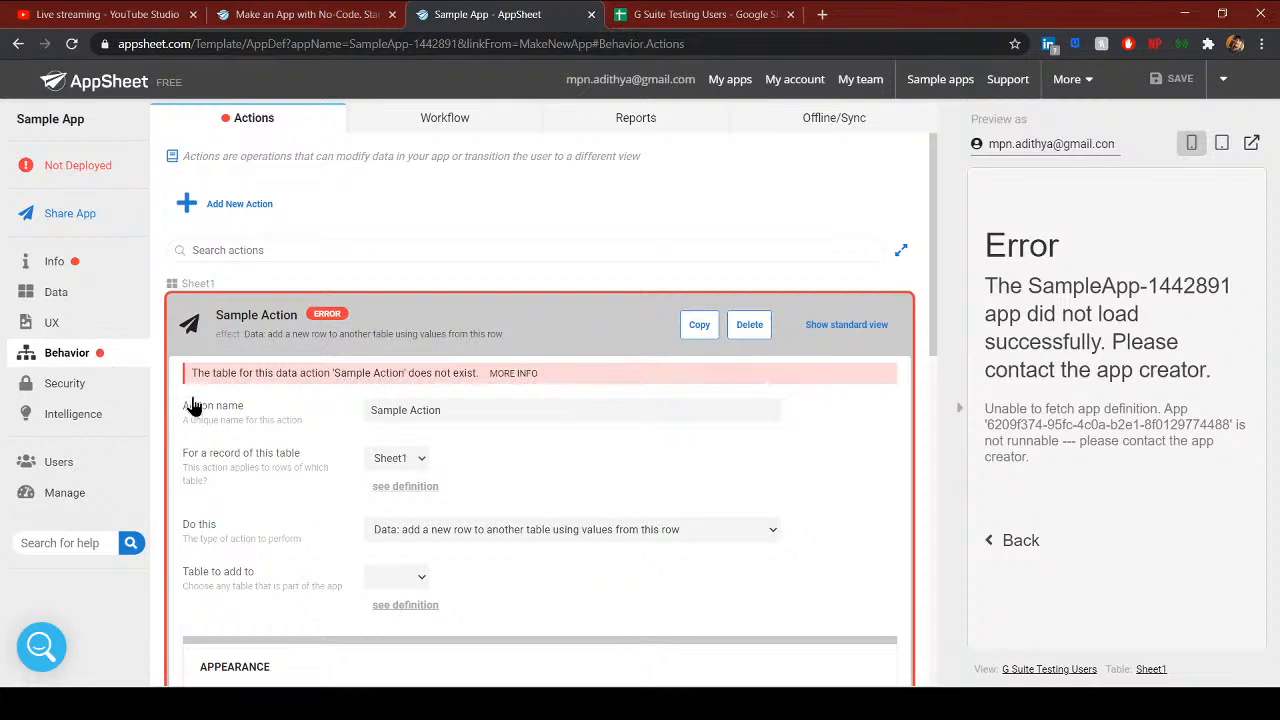
click(741, 325)
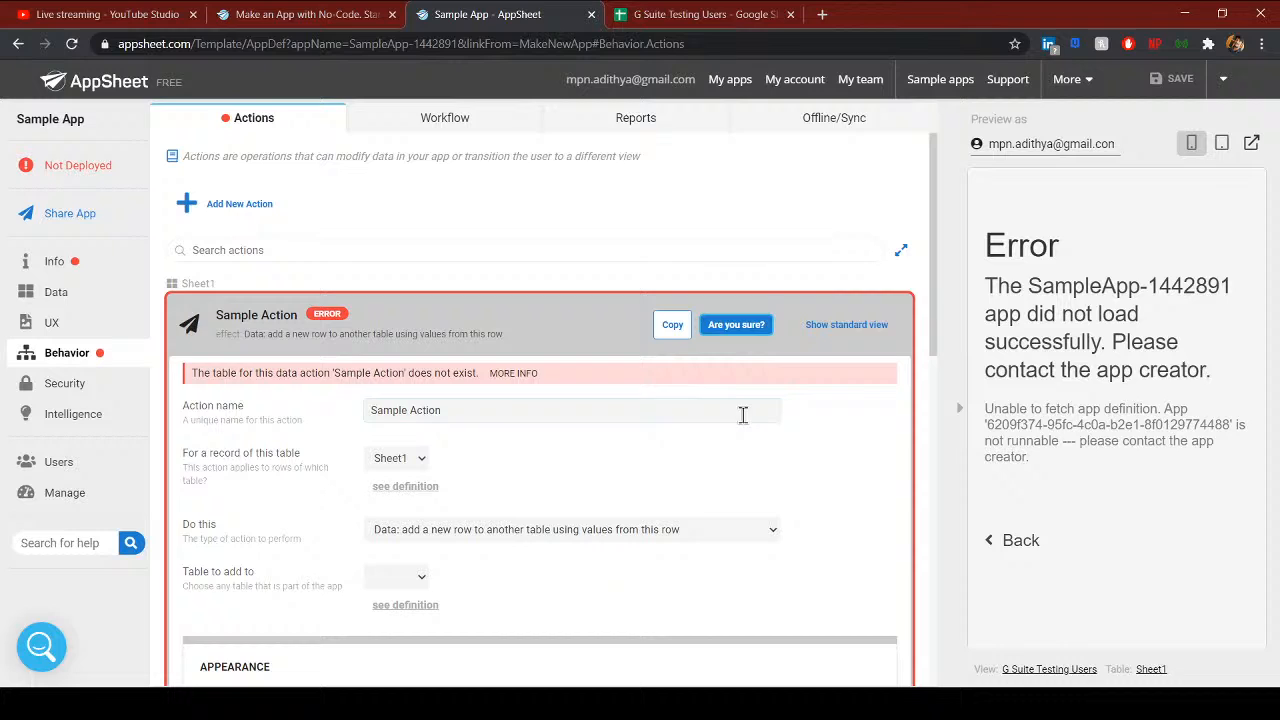
click(737, 325)
- Retry adding a table, cancel, reload the editor and recheck Sheet1's member data
click(72, 292)
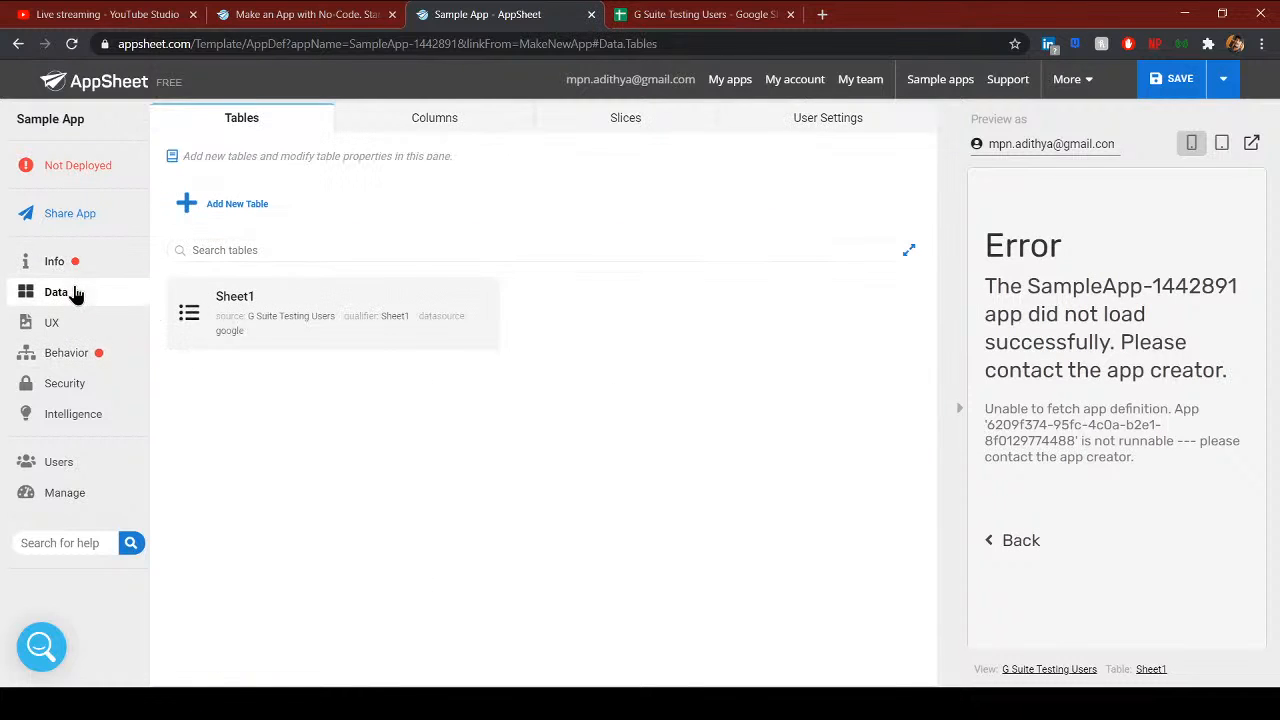
click(247, 210)
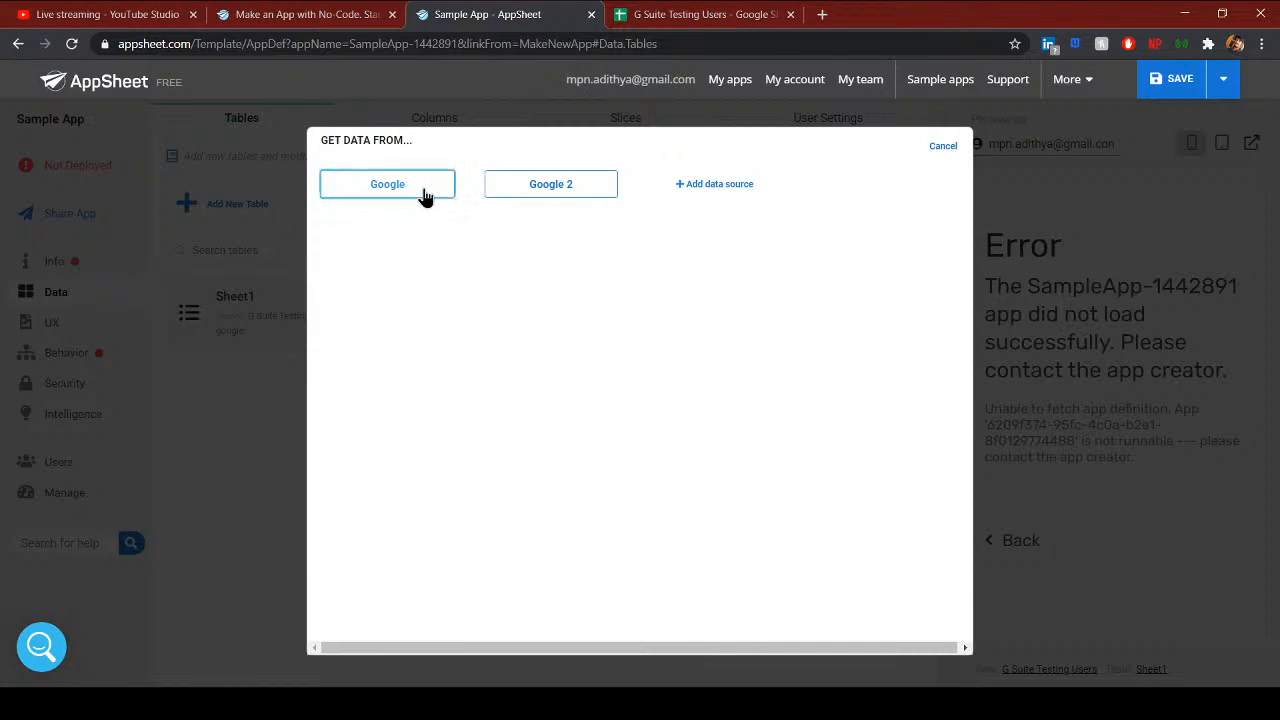
click(429, 194)
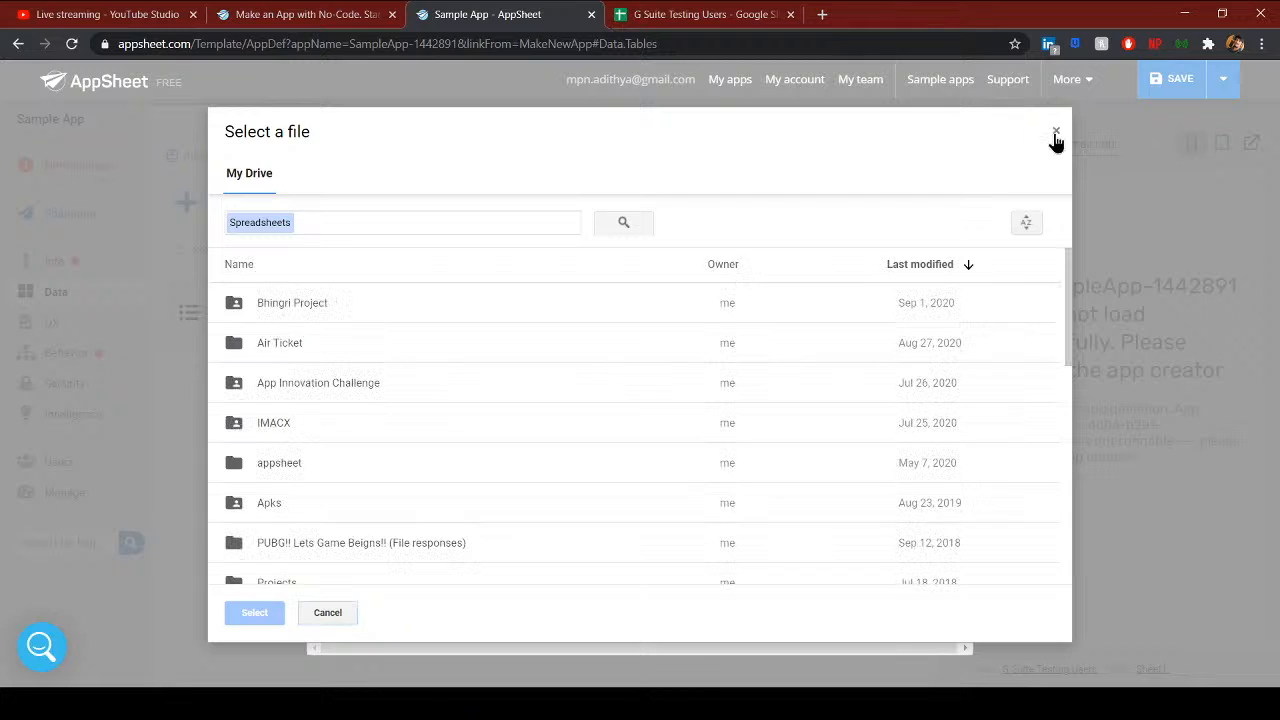
click(1056, 133)
click(928, 155)
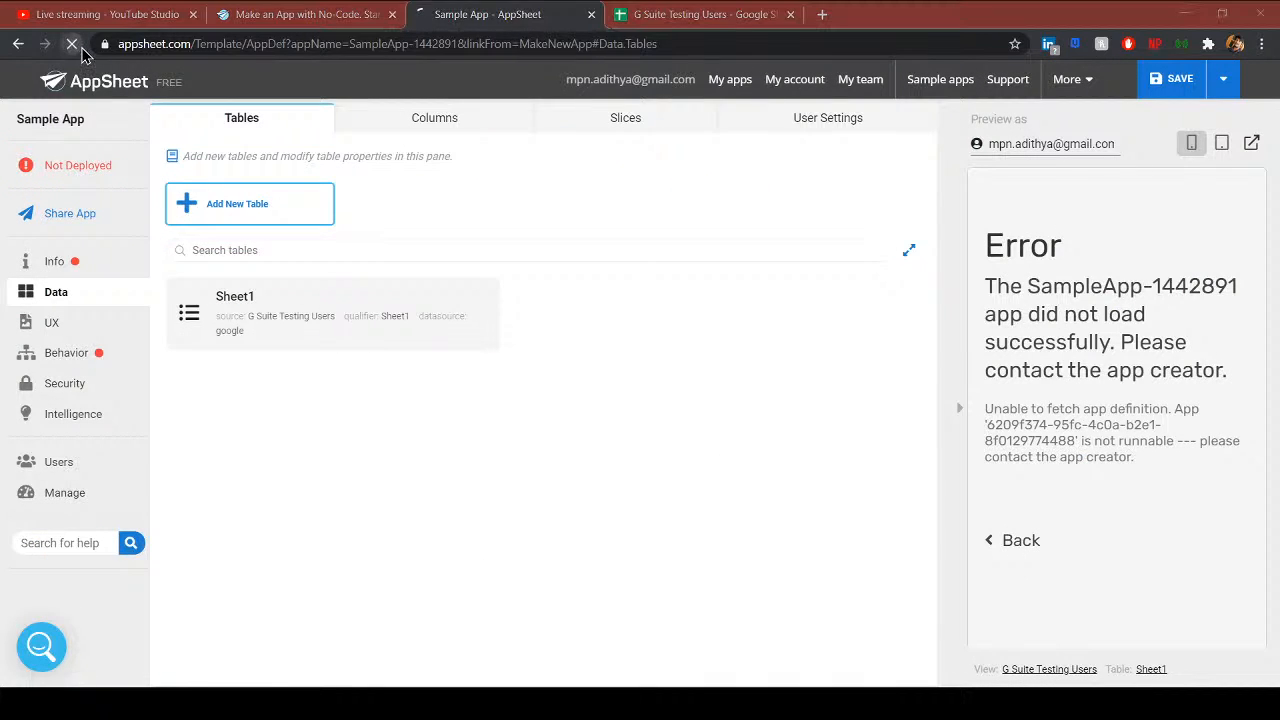
click(72, 44)
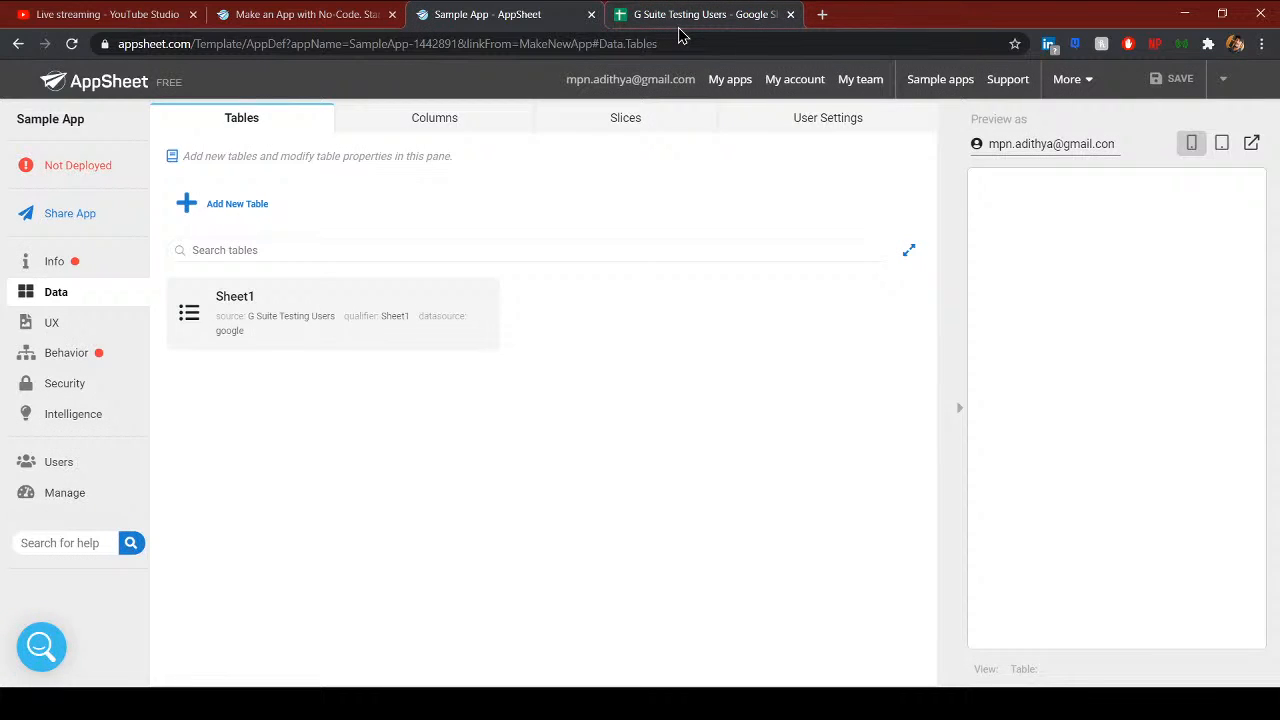
click(680, 18)
click(129, 670)
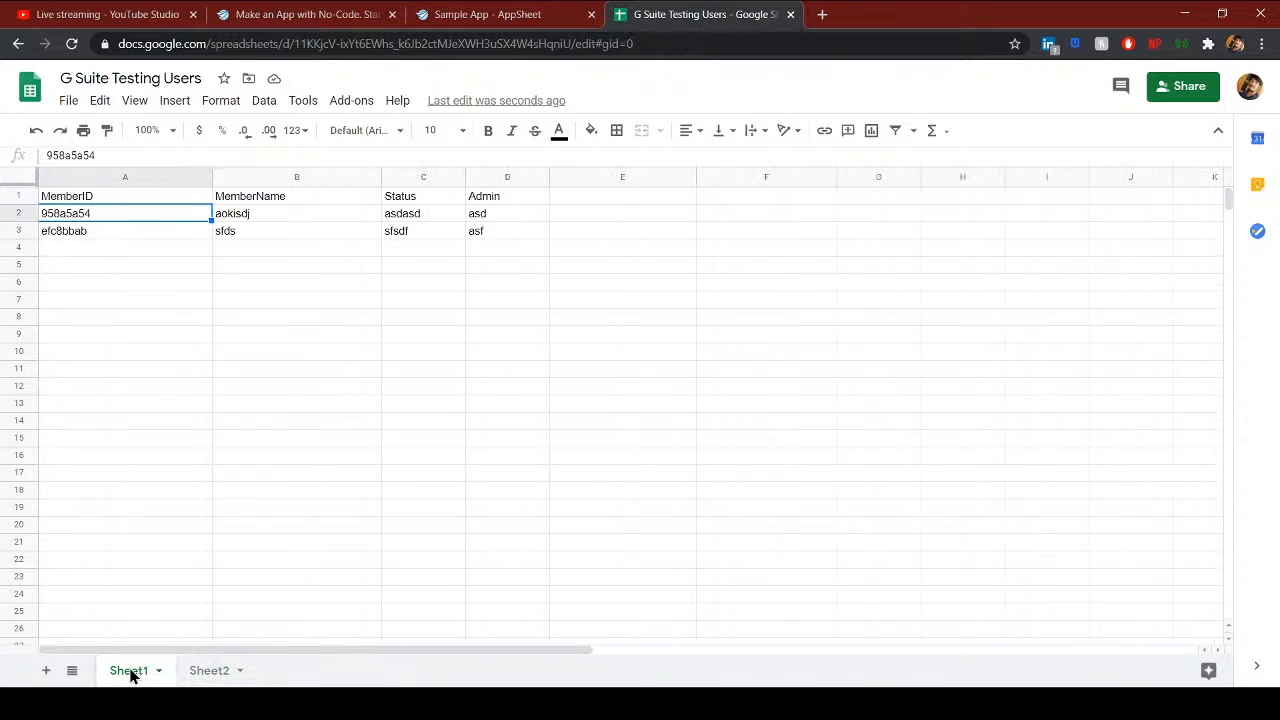
click(466, 18)
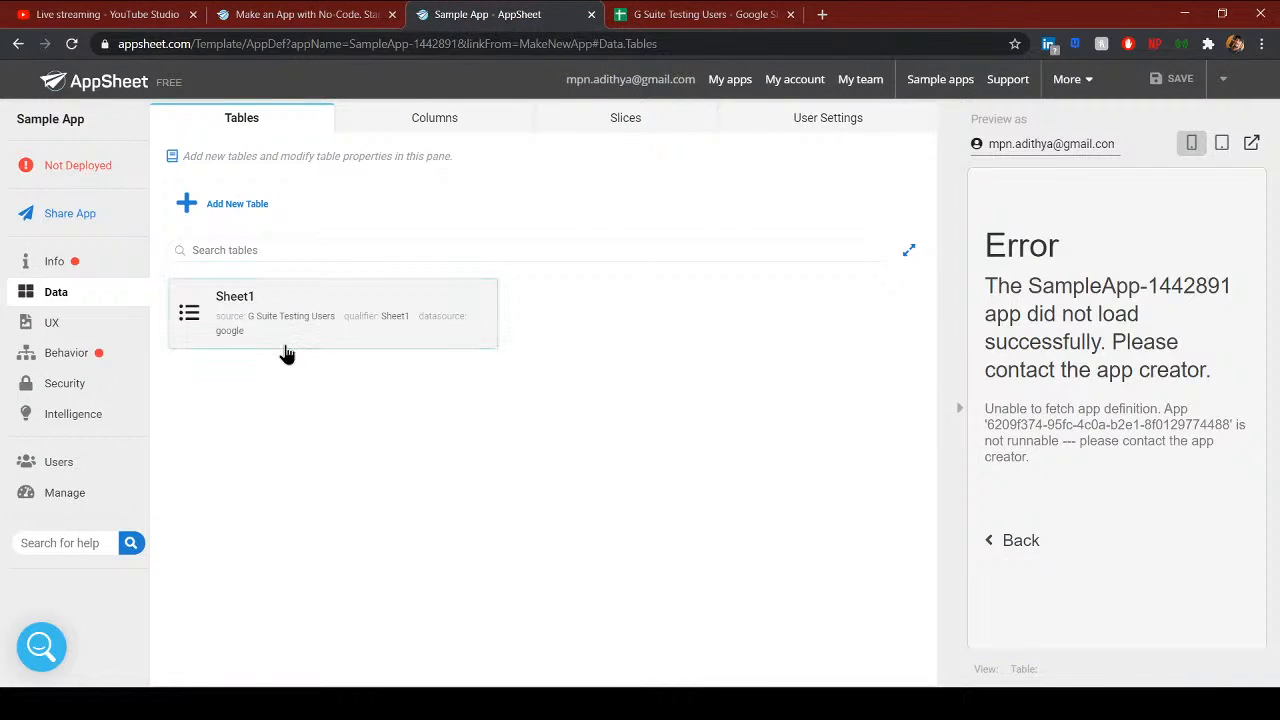
- Add the empty Sheet2 worksheet from G Suite Testing Users as a new app table
click(248, 210)
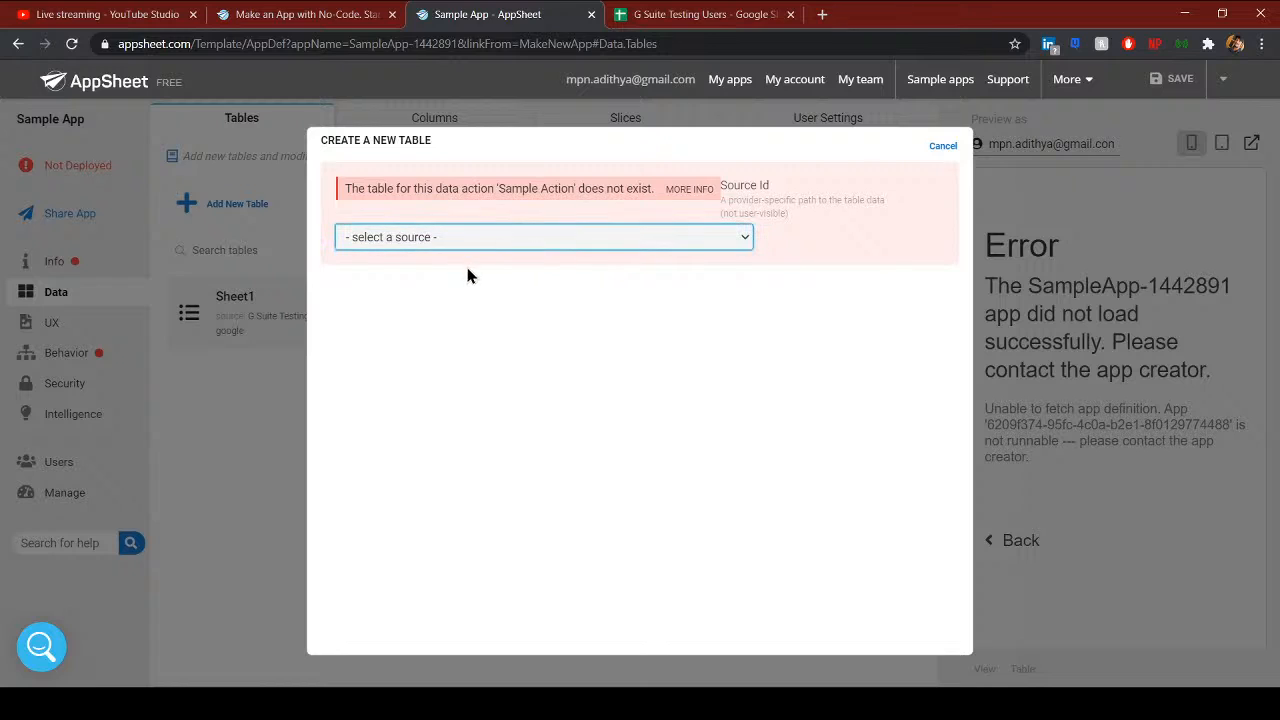
click(441, 283)
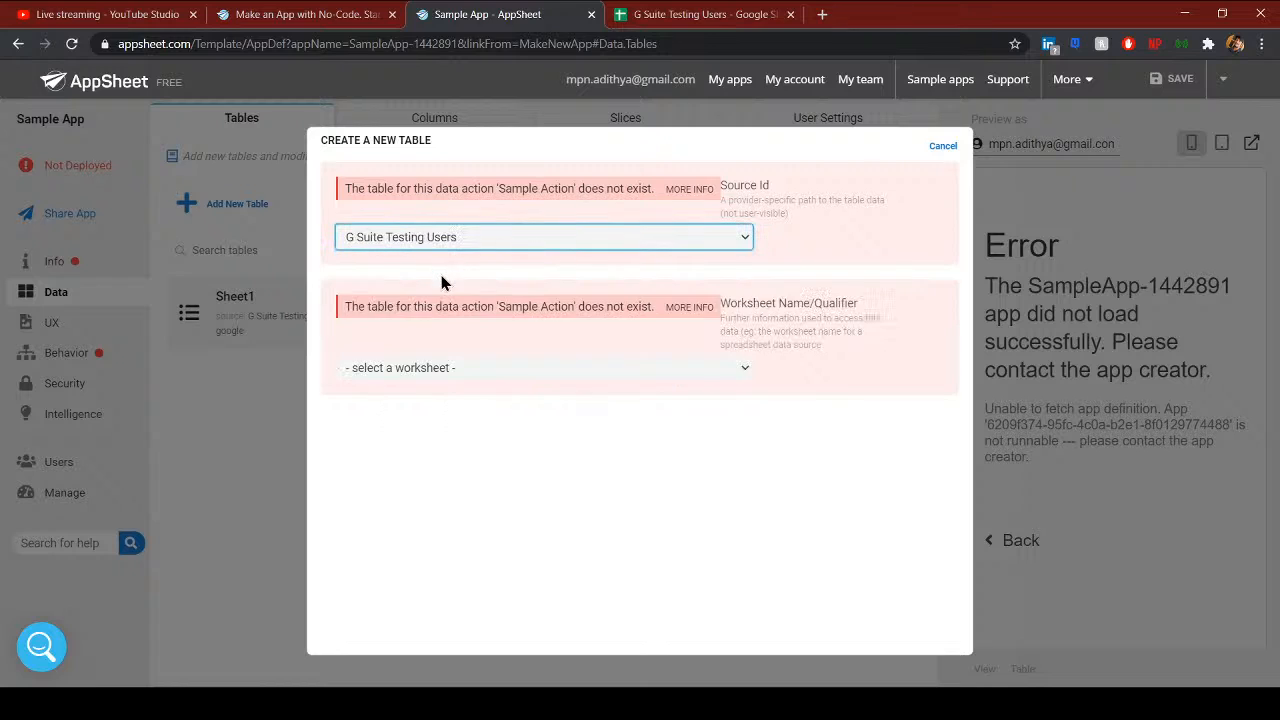
click(425, 417)
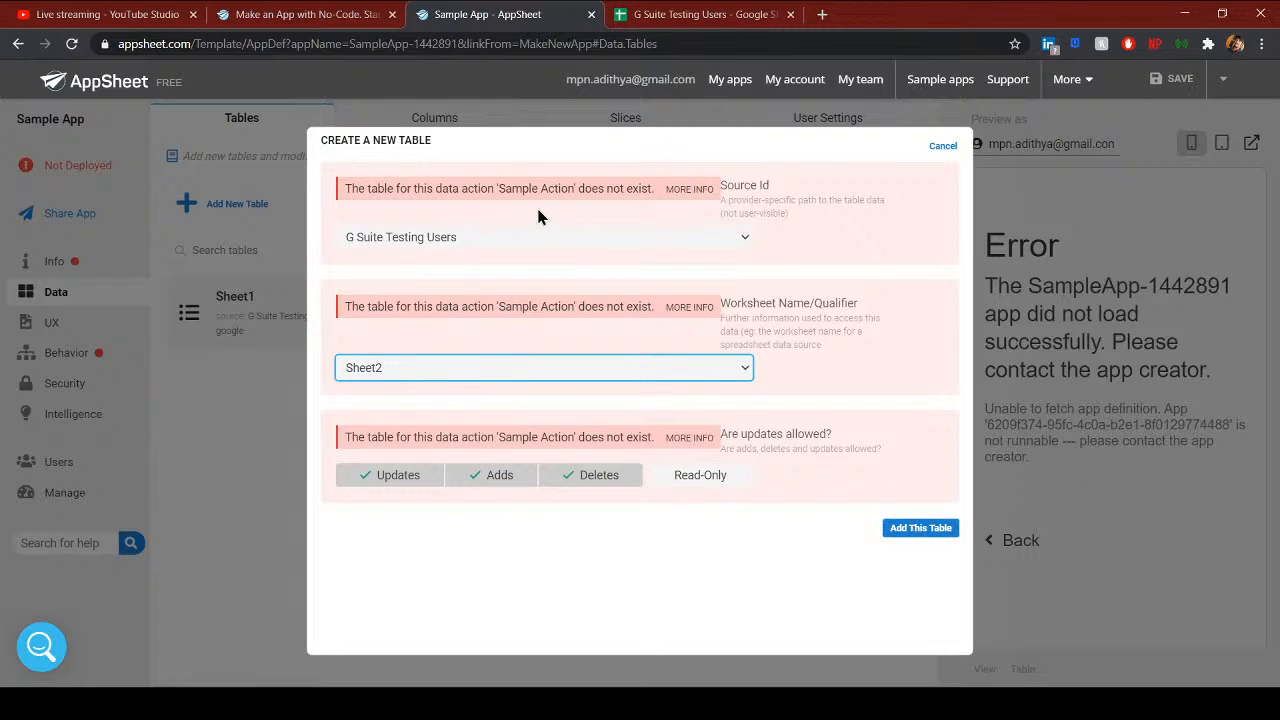
click(903, 540)
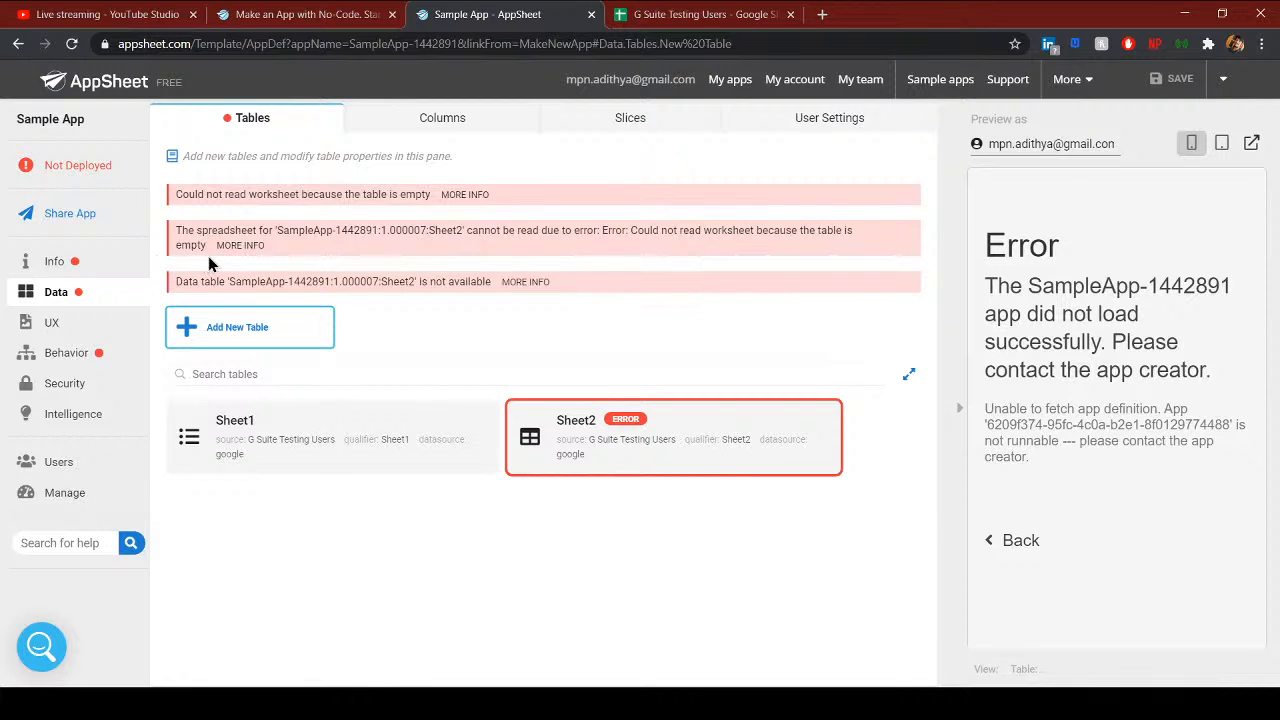
click(663, 20)
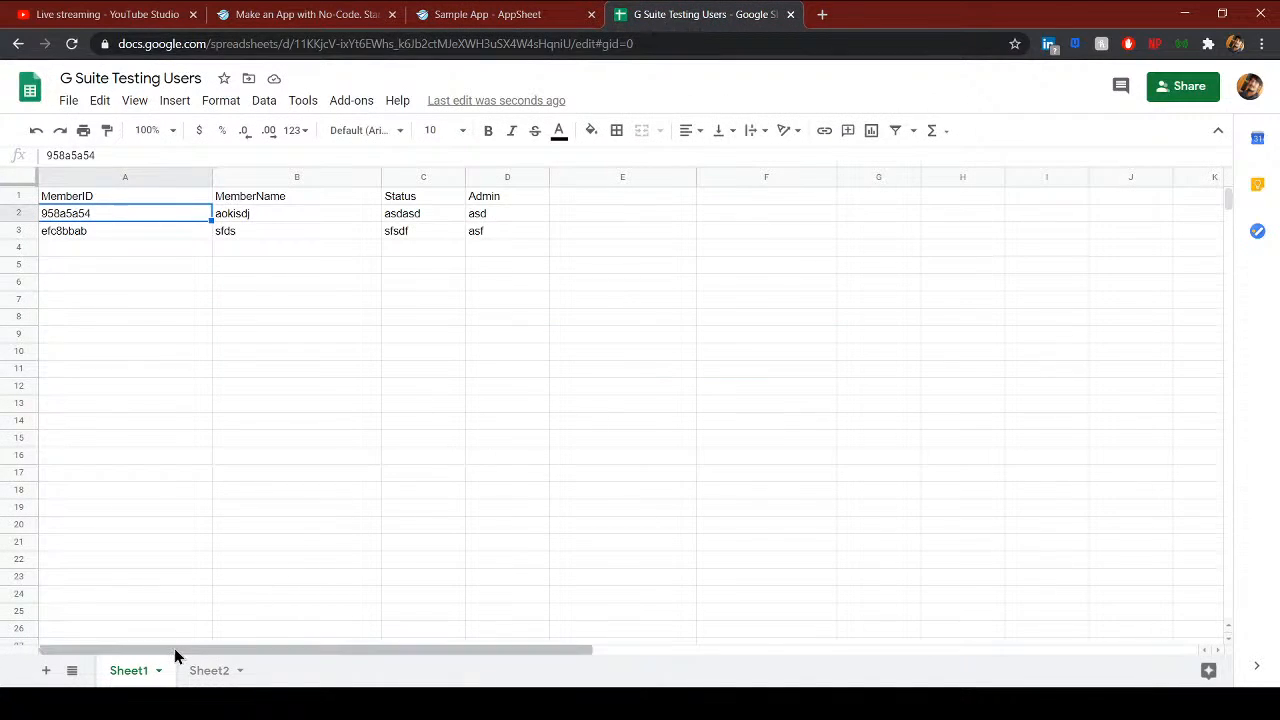
- Copy Sheet1's header row A1:D1 (MemberID, MemberName, Status, Admin) into Sheet2
click(190, 672)
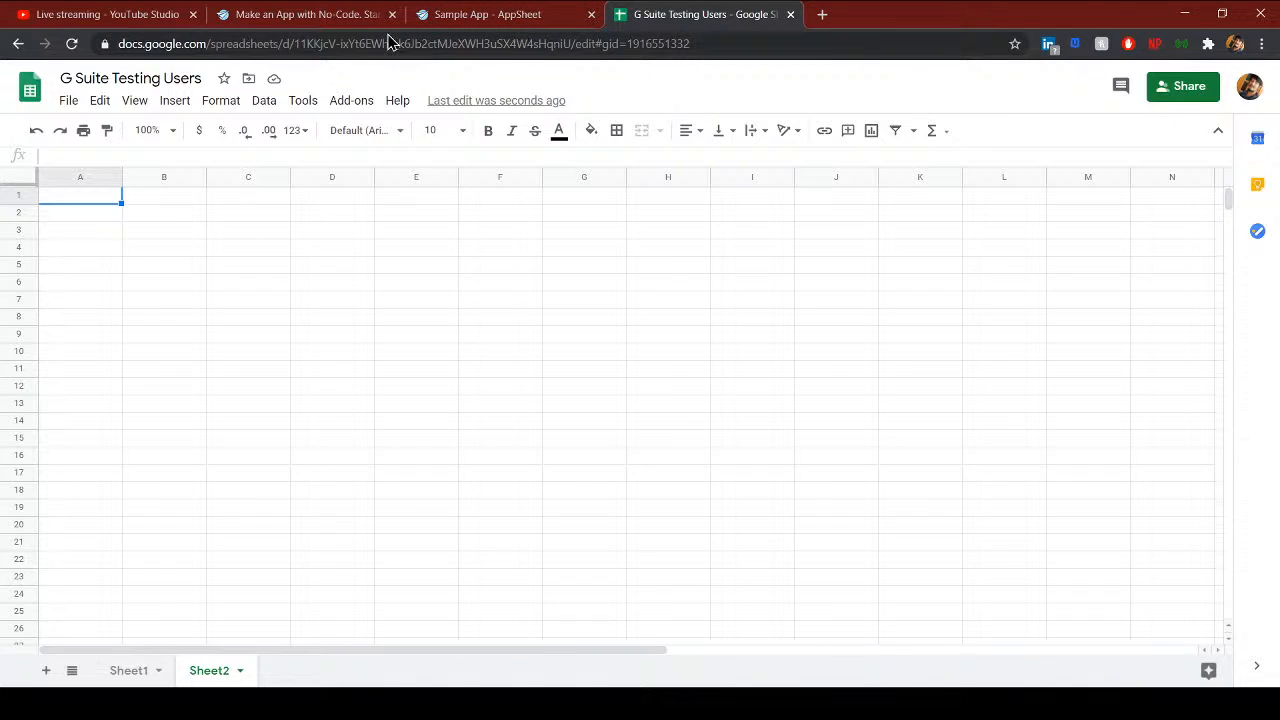
click(470, 14)
click(700, 14)
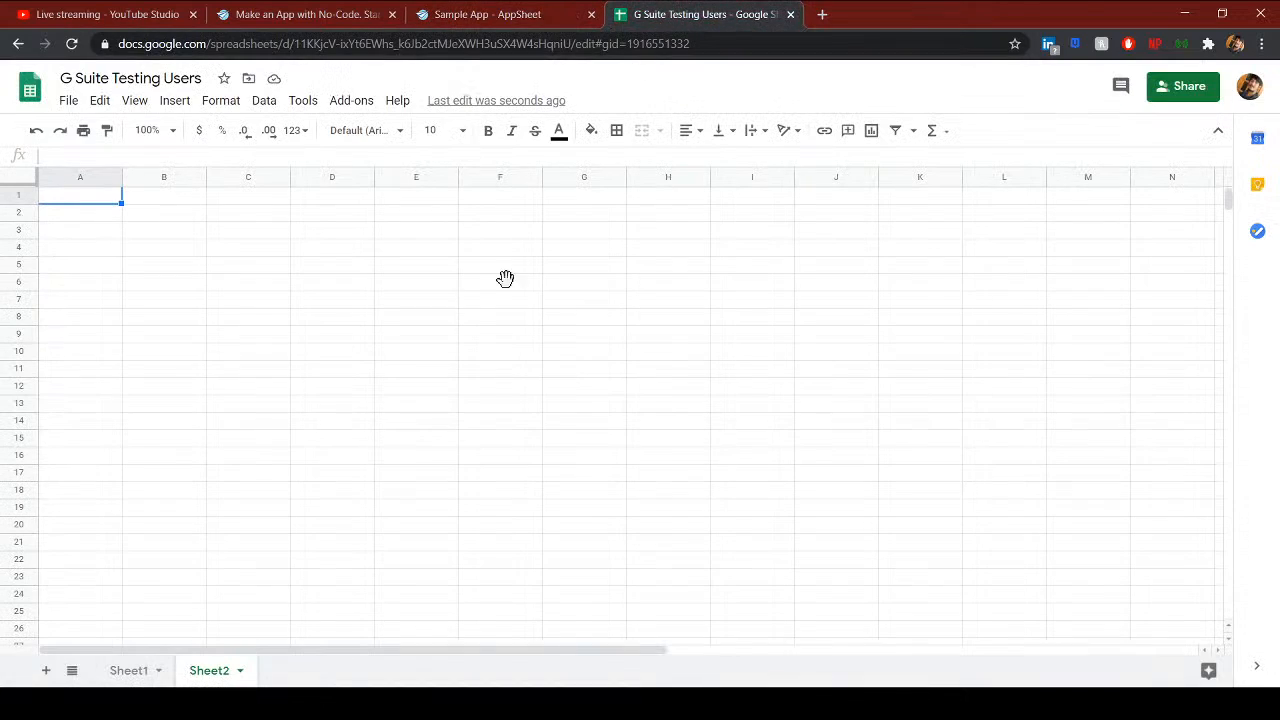
click(118, 676)
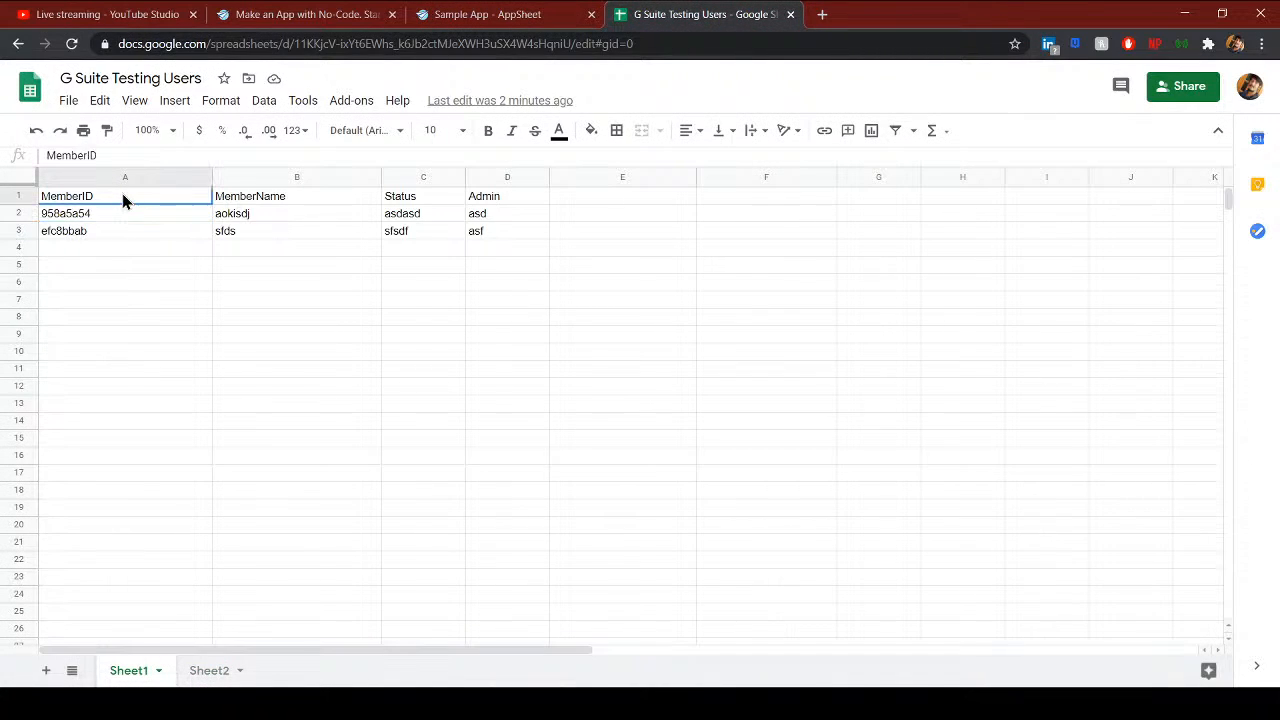
key(shift+Right)
key(shift+Right)
key(shift+Right)
key(ctrl+c)
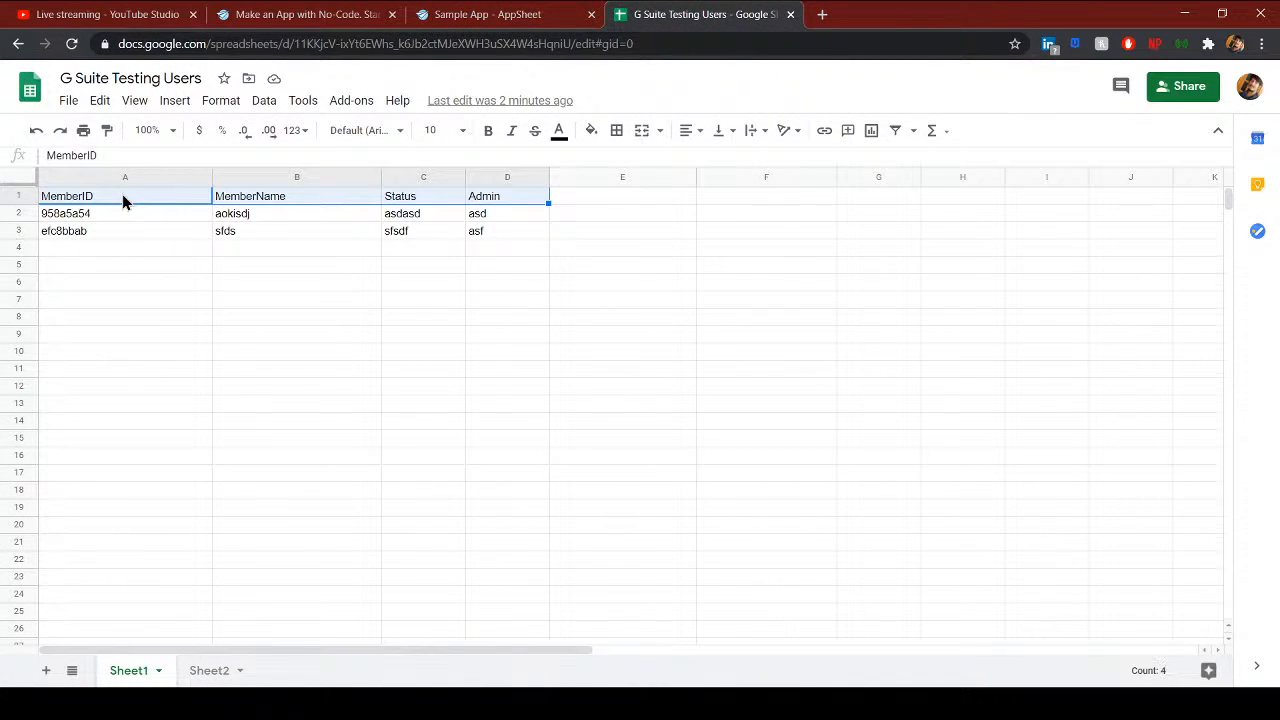
click(214, 674)
key(ctrl+v)
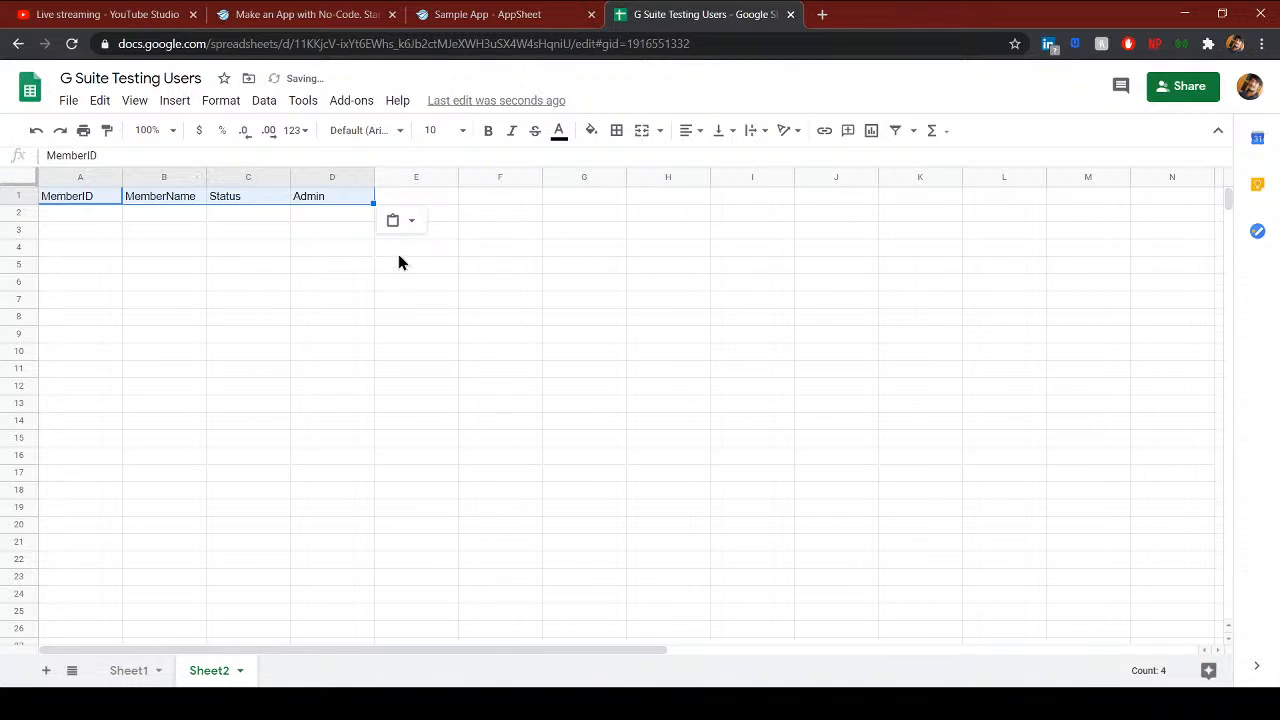
click(512, 22)
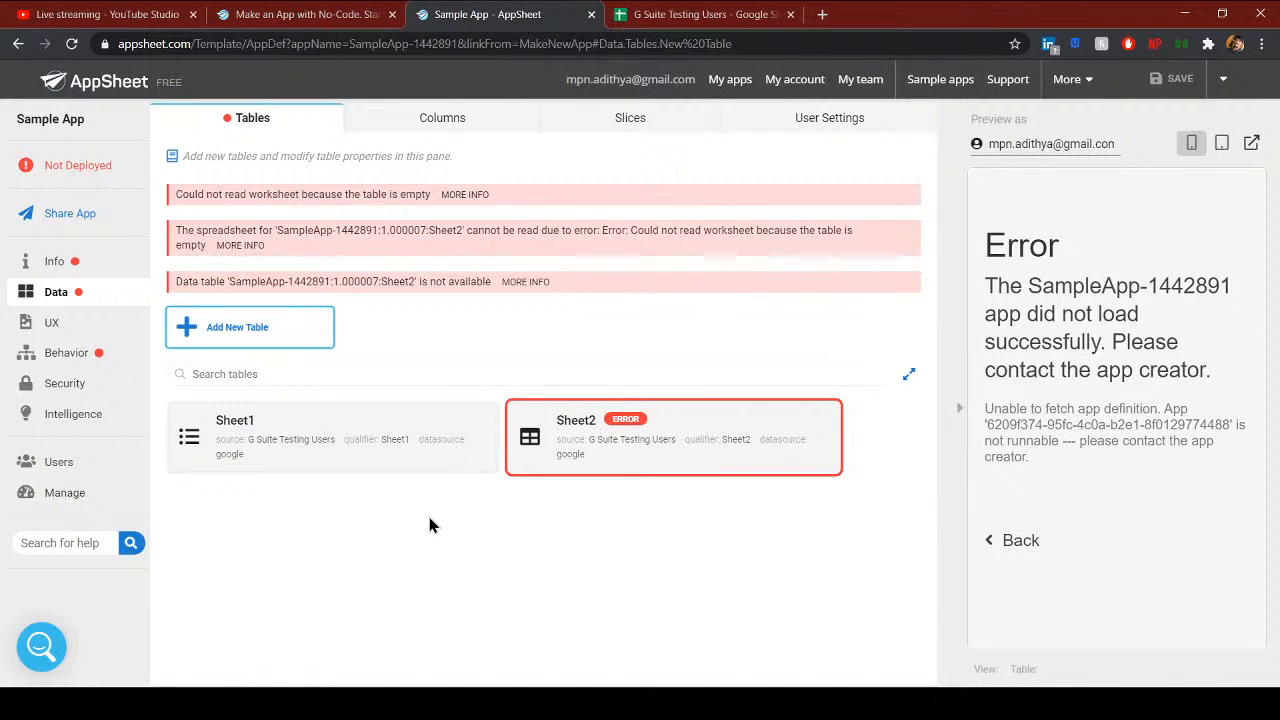
click(746, 447)
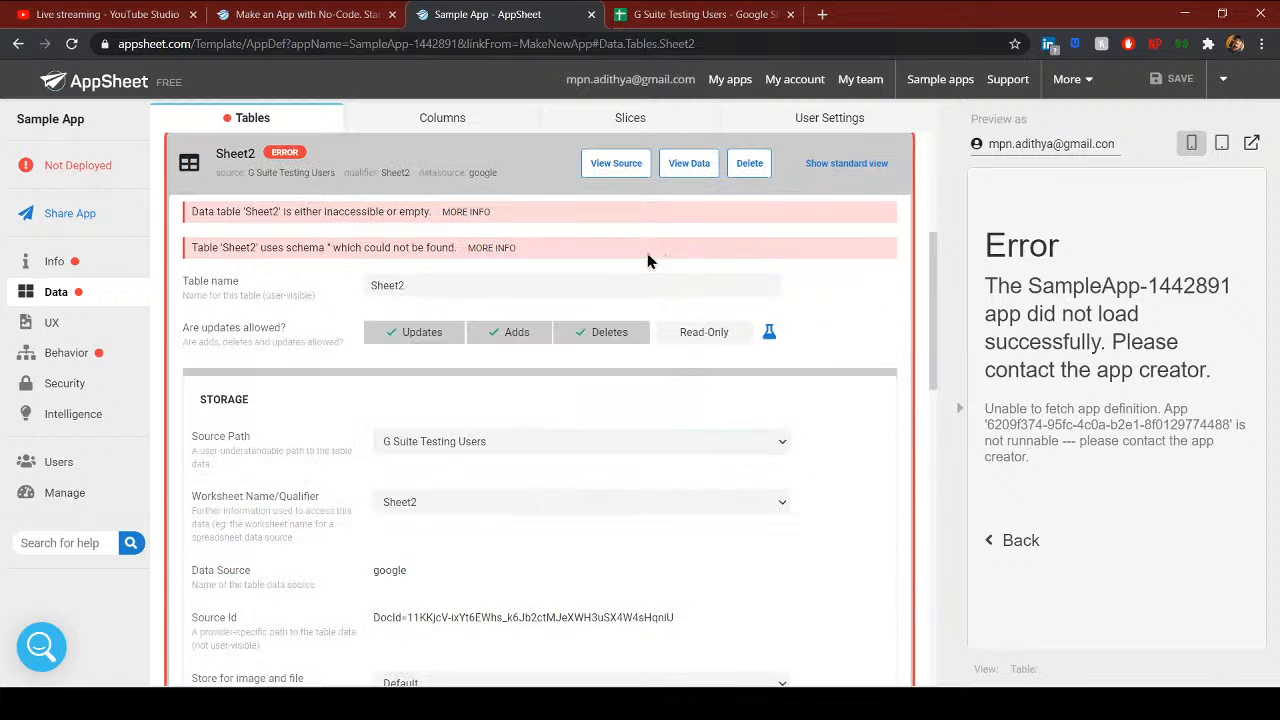
- Delete the error-flagged Sheet2 table from the app
click(726, 174)
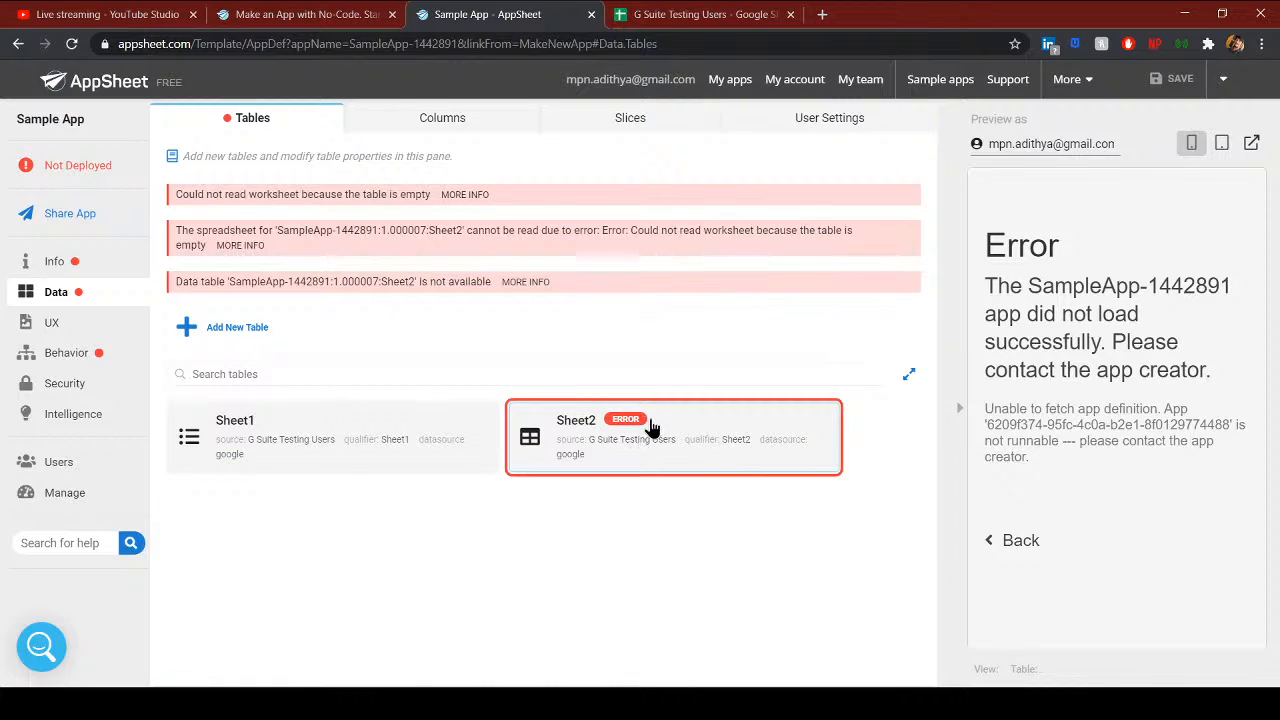
click(651, 427)
click(740, 166)
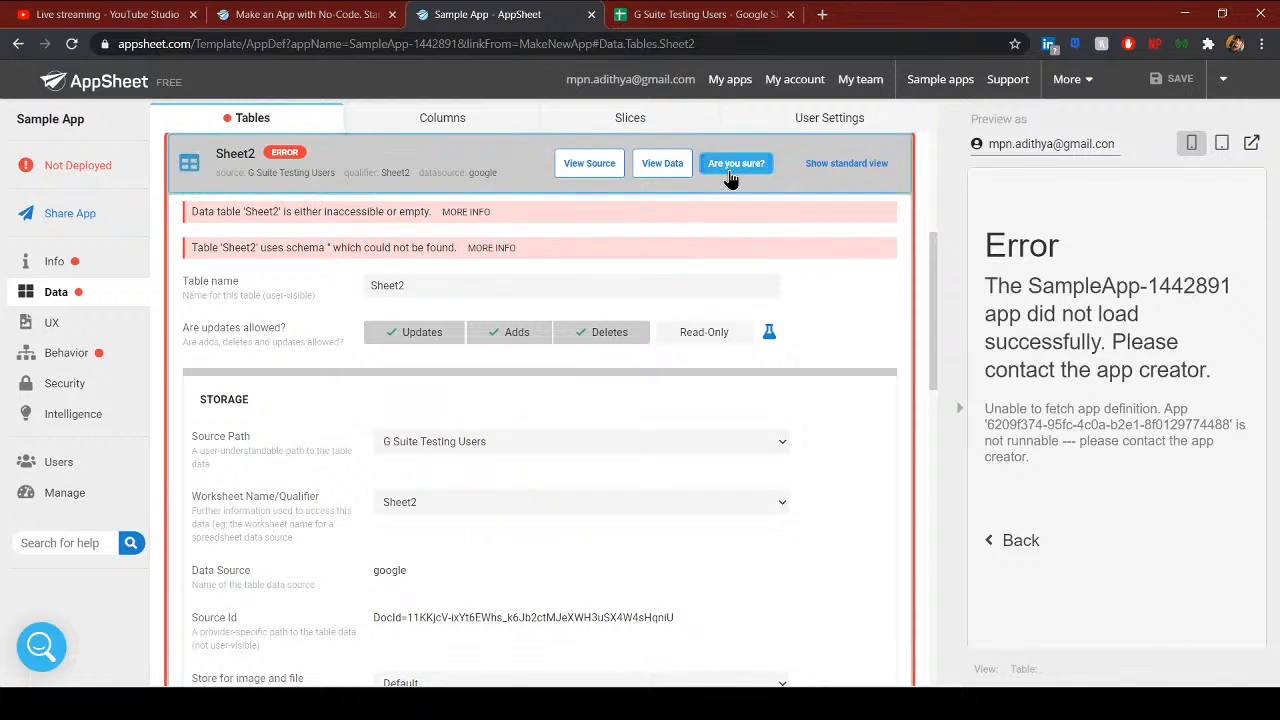
click(733, 165)
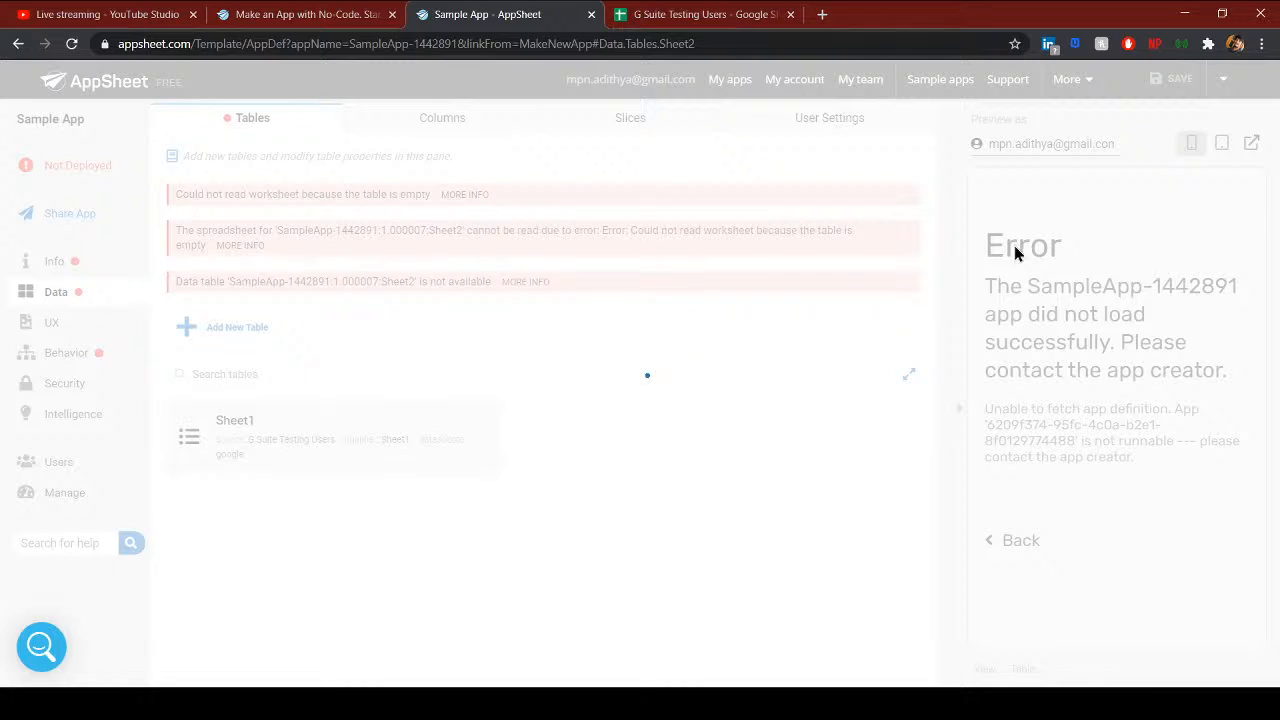
- Re-add Sheet2 from G Suite Testing Users as a table, now without errors
click(248, 207)
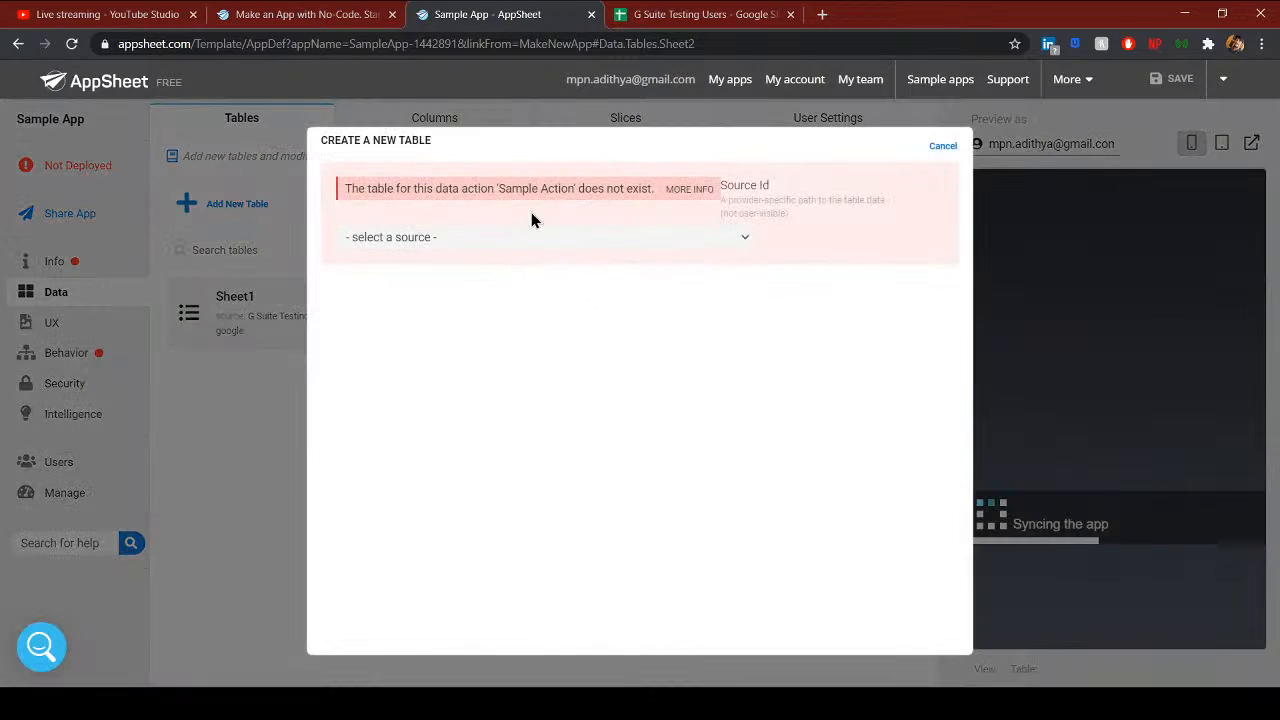
click(486, 240)
click(468, 277)
click(444, 369)
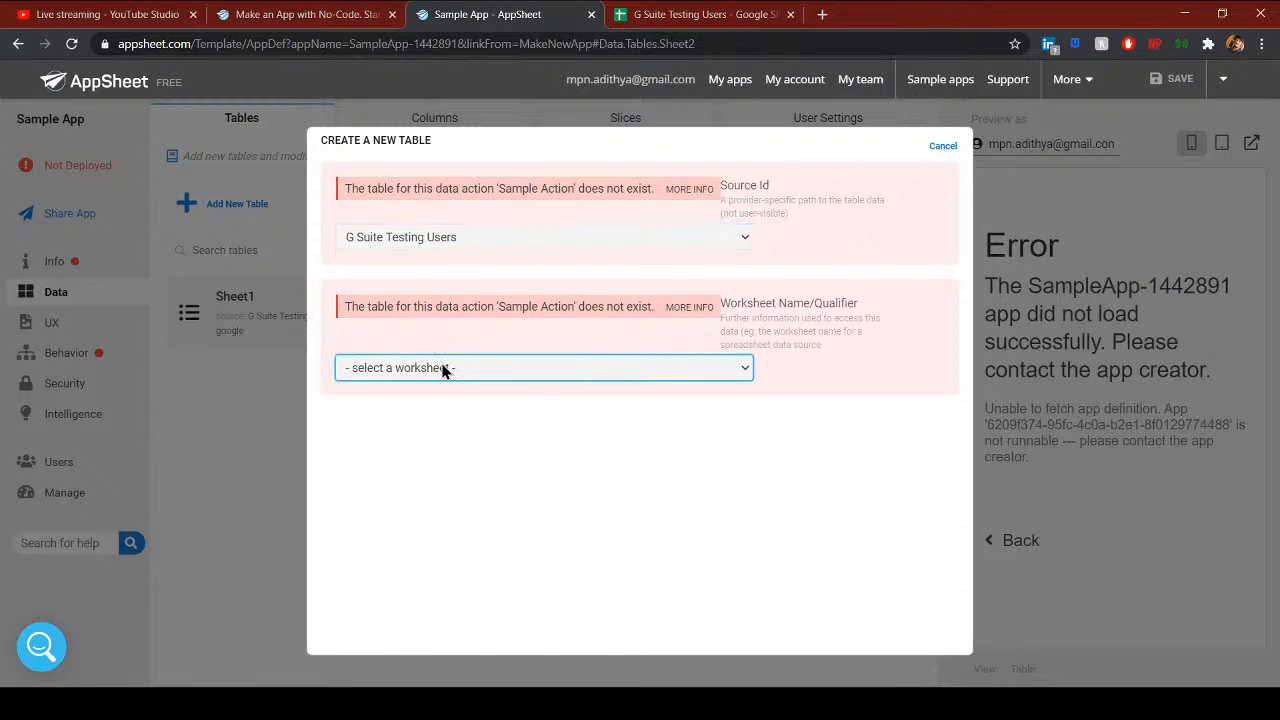
click(436, 428)
click(950, 530)
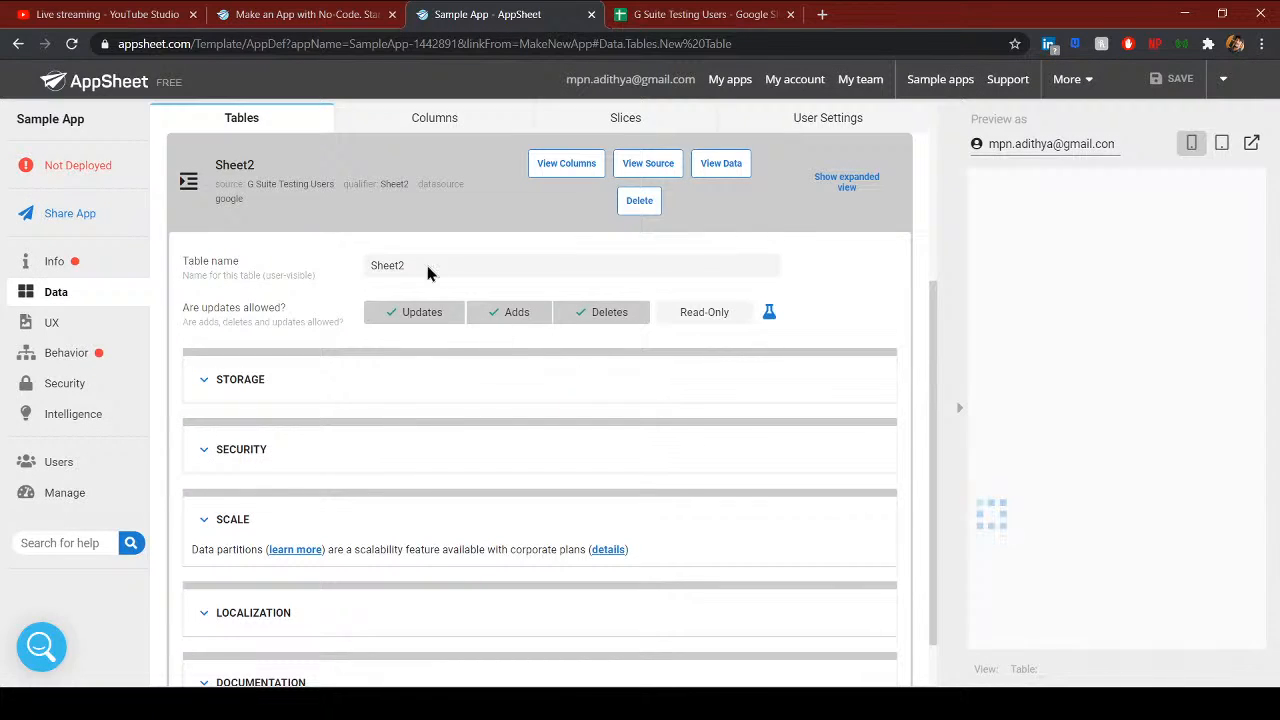
click(172, 180)
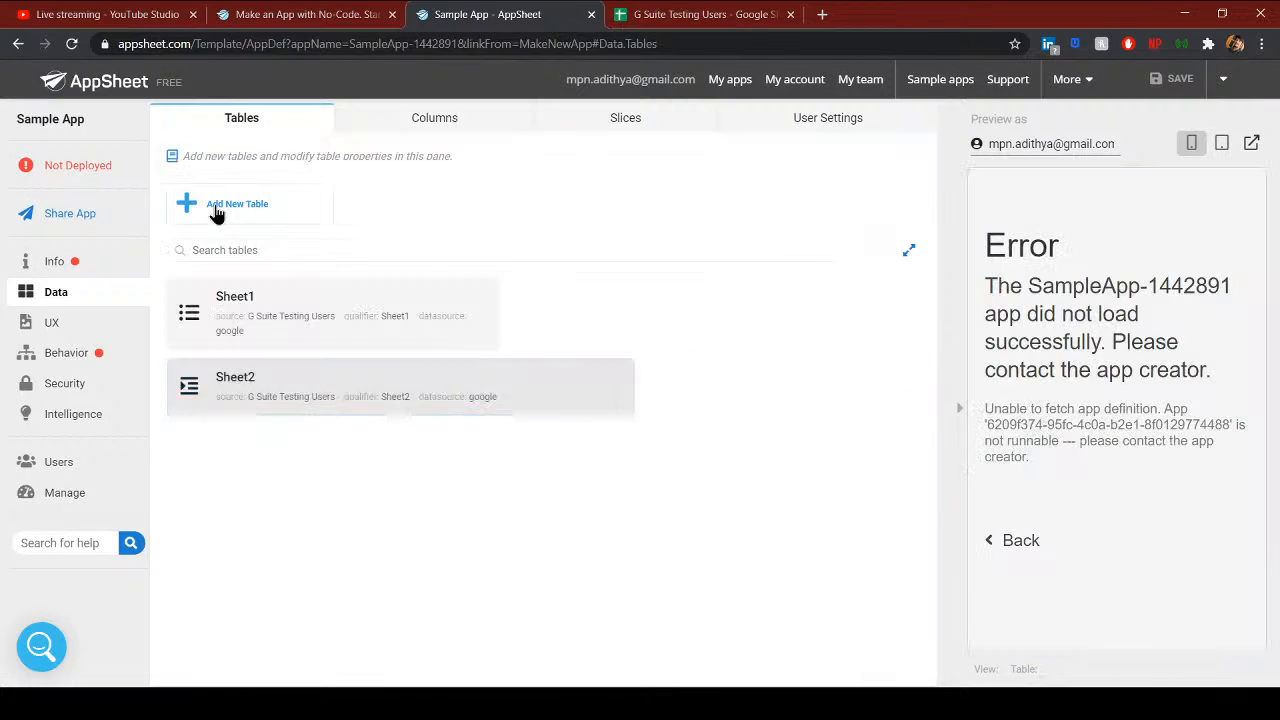
- Review the app's errors and open the Sample Action's settings
click(75, 268)
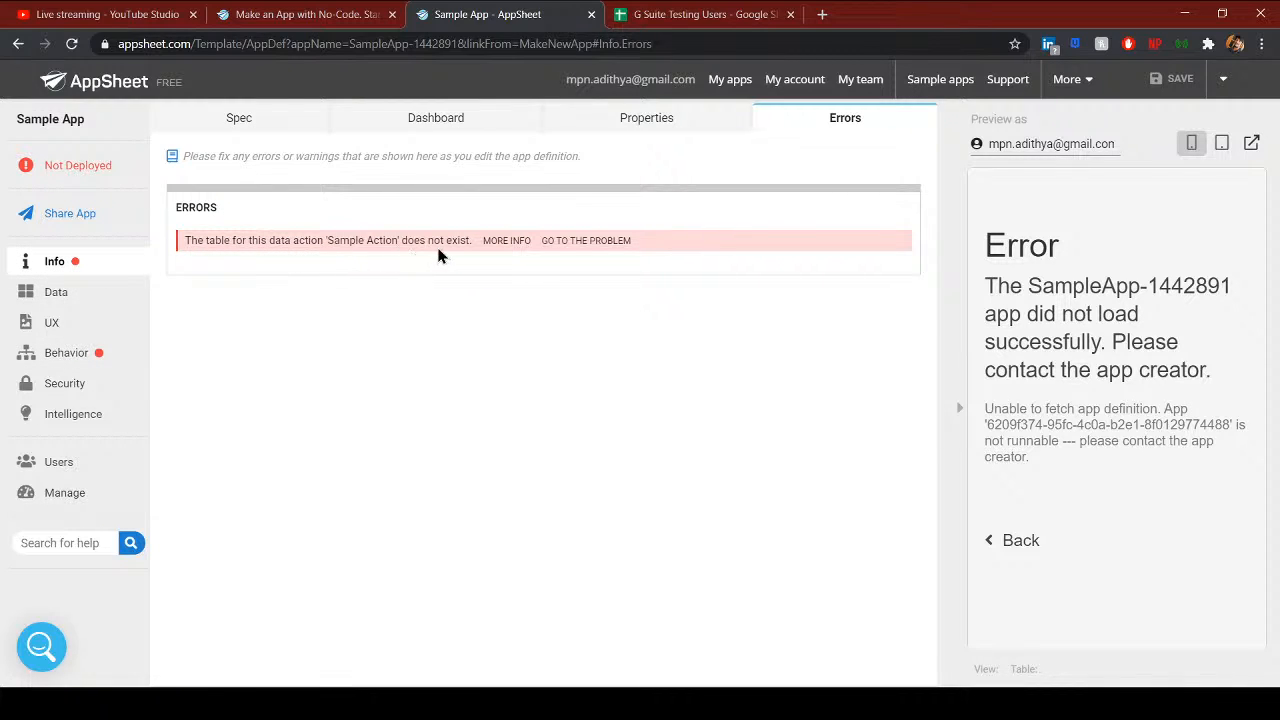
click(55, 354)
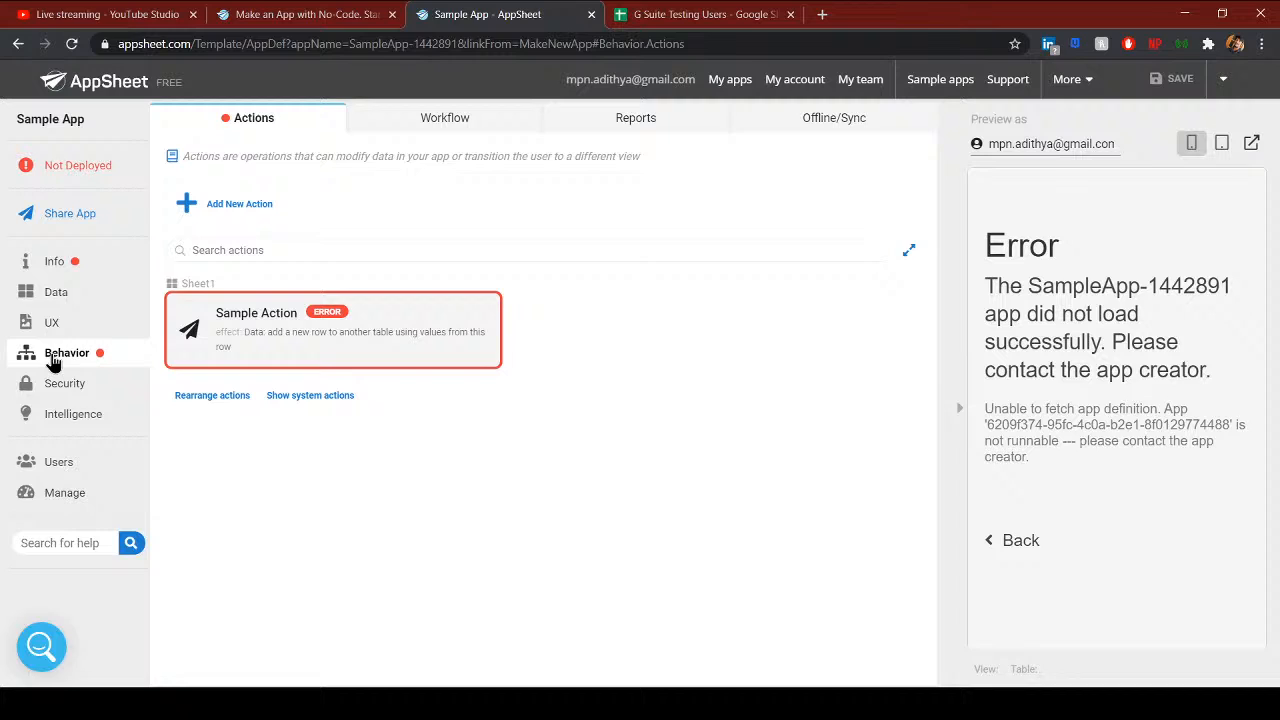
click(285, 347)
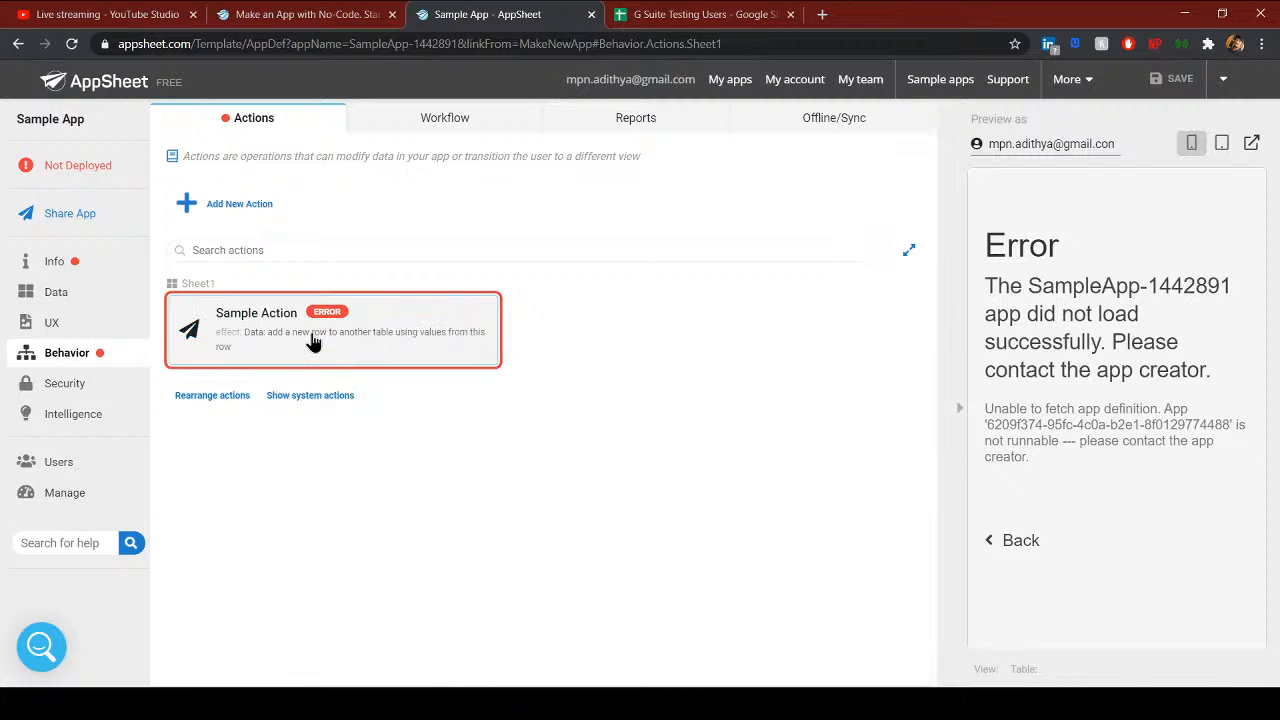
scroll(262, 348, down, 2)
scroll(348, 346, up, 2)
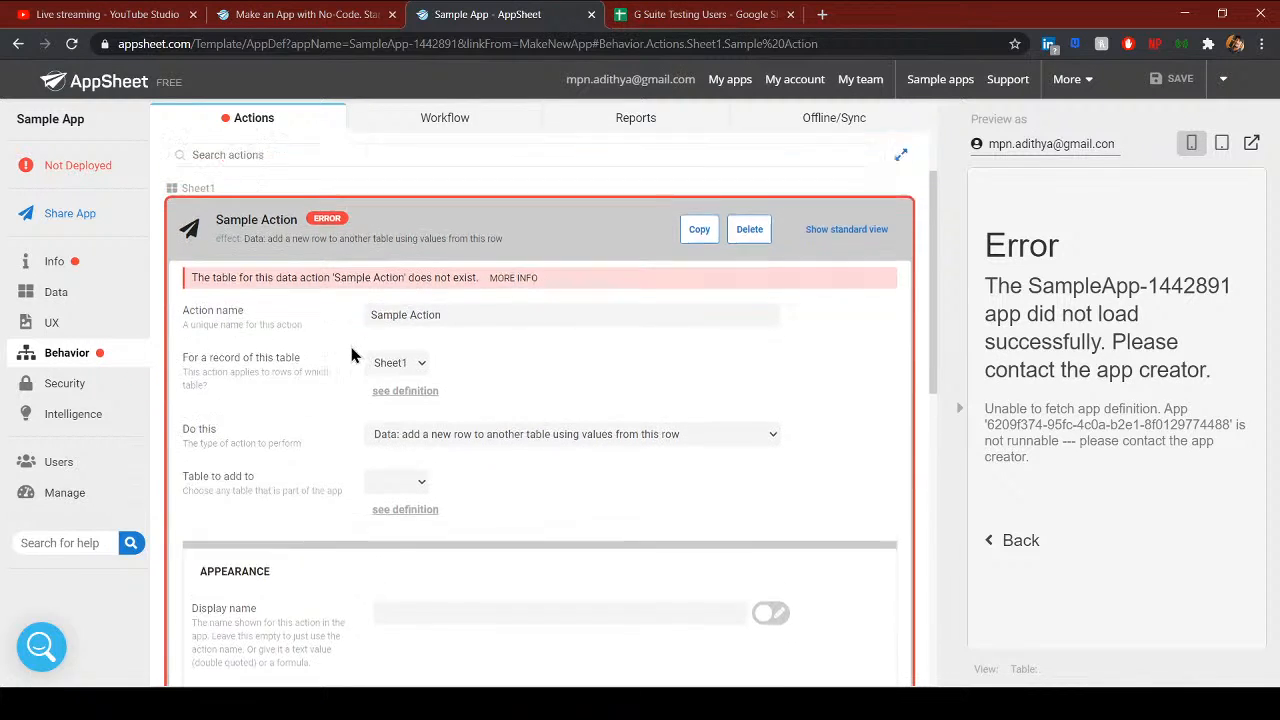
scroll(453, 406, down, 1)
scroll(374, 480, up, 1)
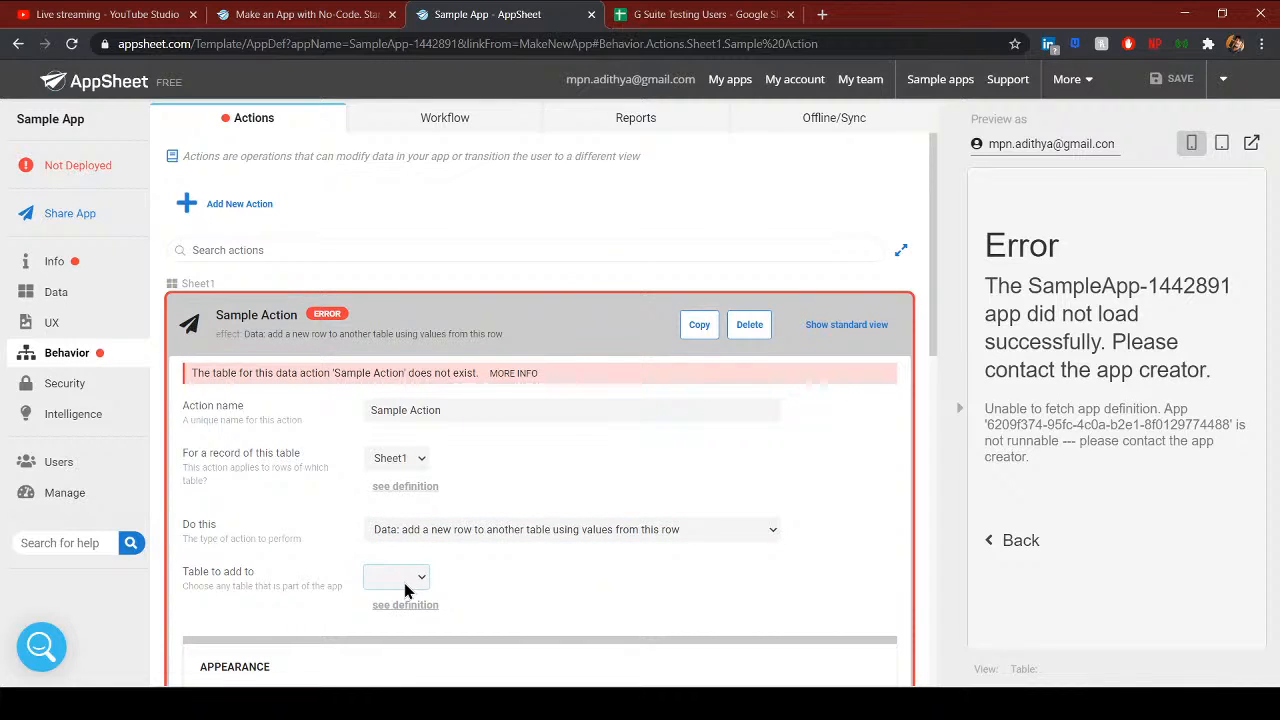
- Check Sheet2's pasted headers against Sheet1 in the spreadsheet
click(698, 14)
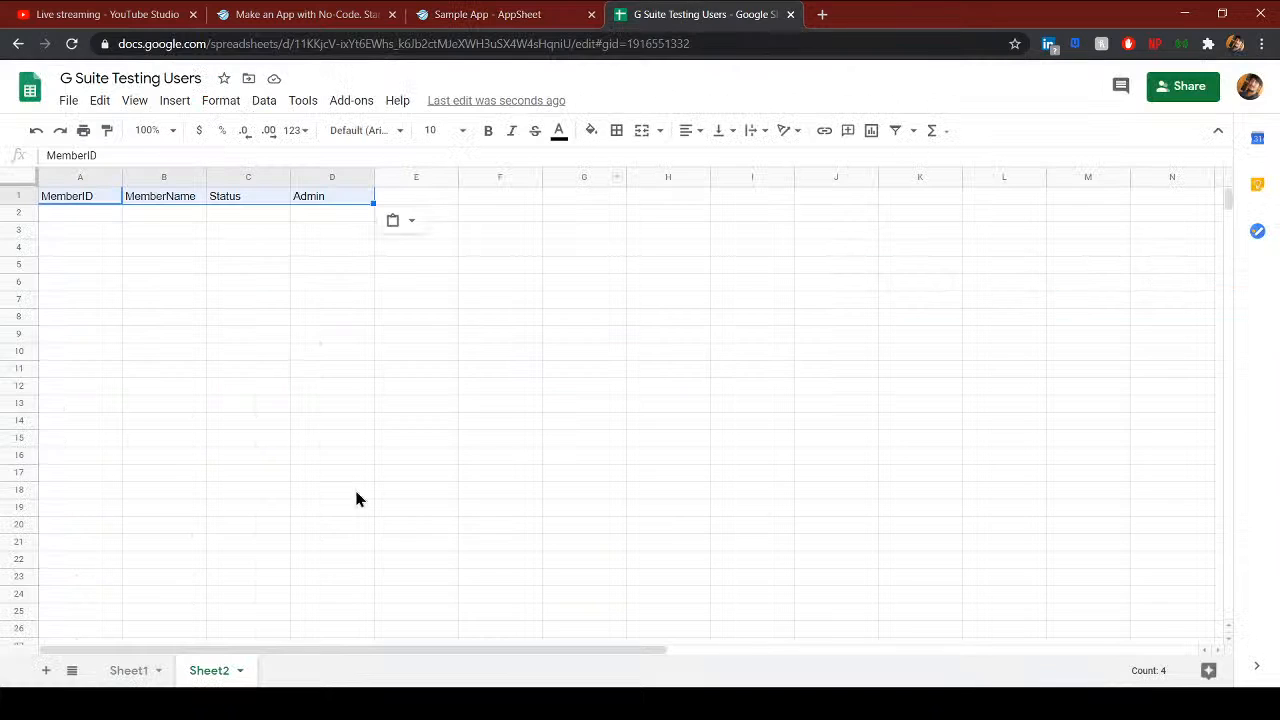
click(90, 287)
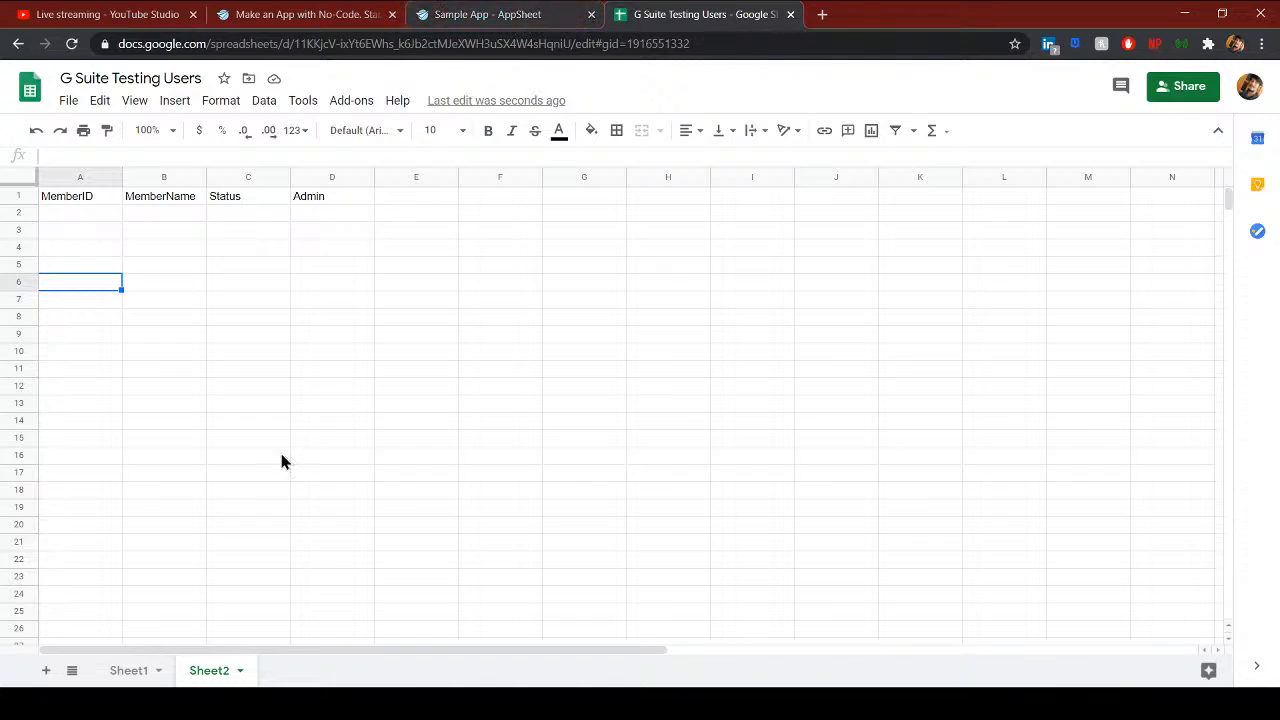
click(125, 670)
click(209, 670)
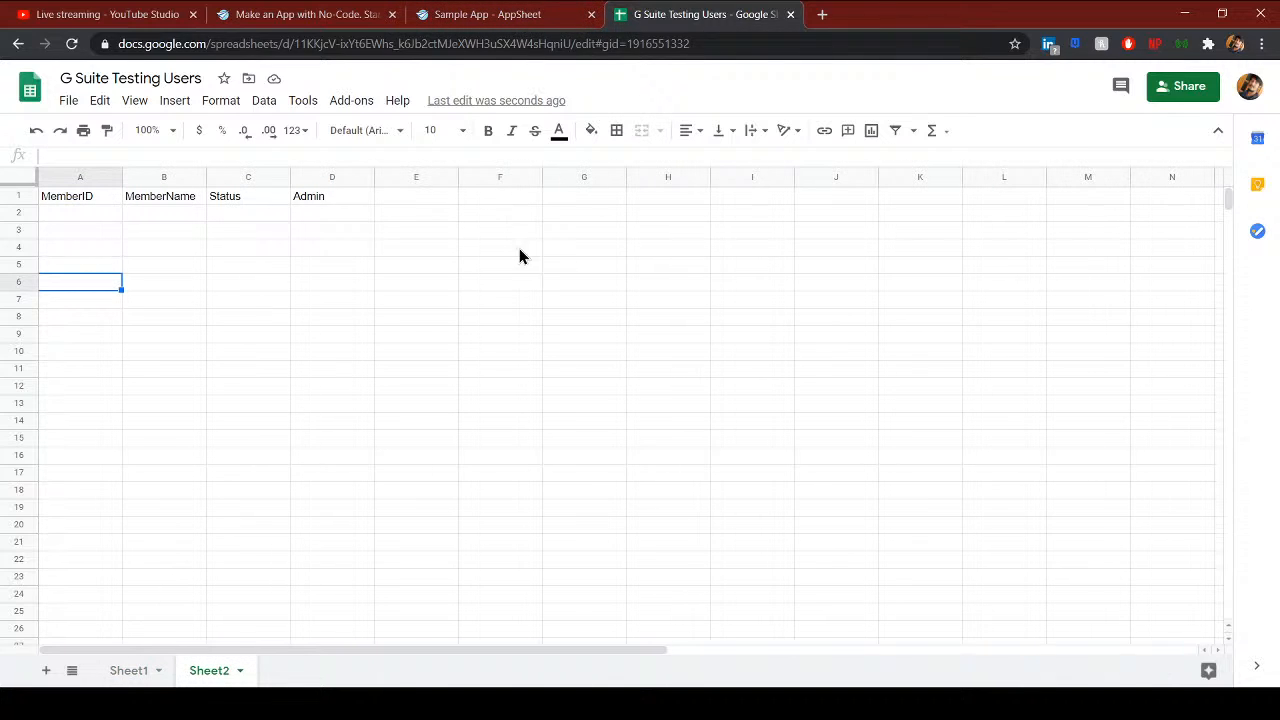
click(487, 14)
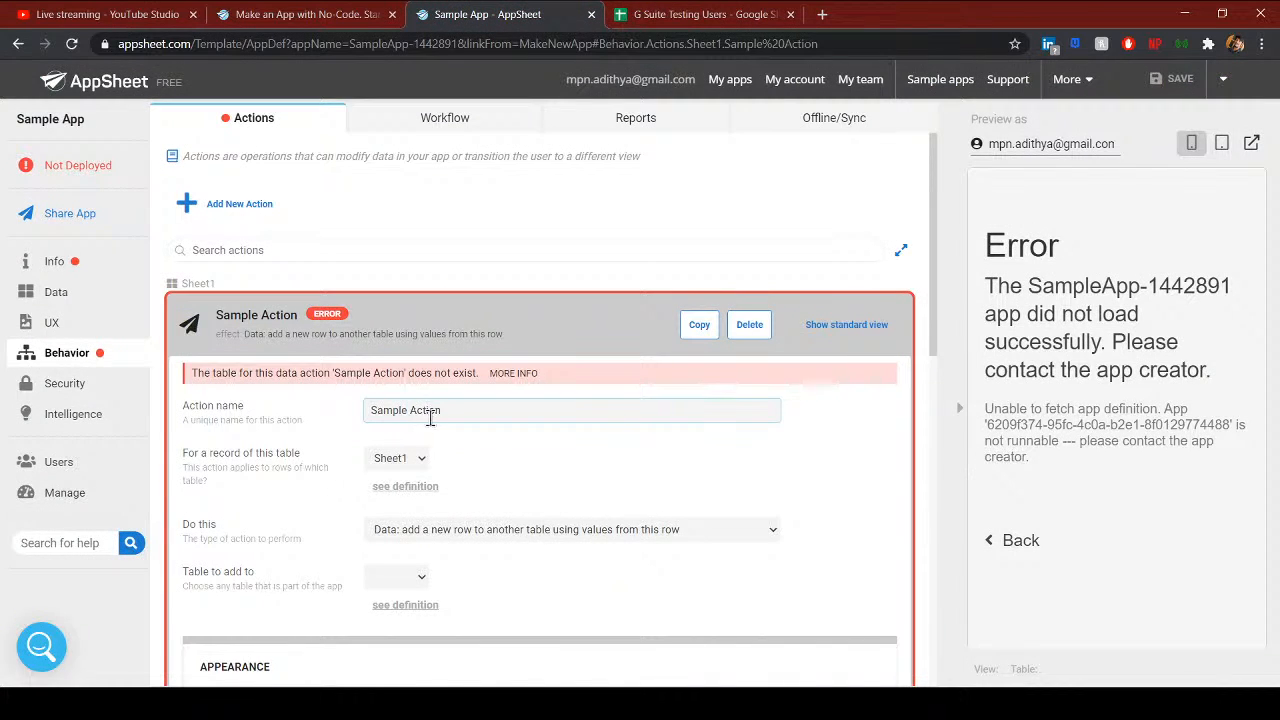
- Make Sample Action add its new rows to the Sheet2 table
click(67, 354)
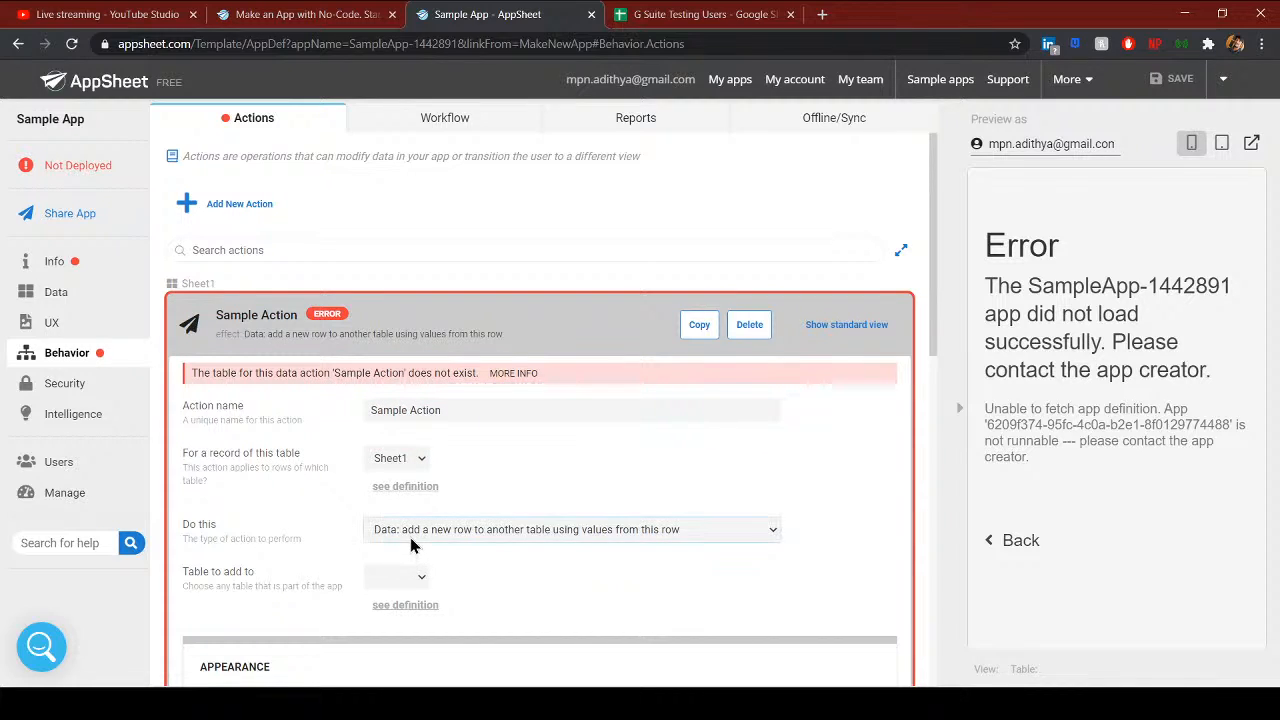
click(408, 626)
scroll(500, 590, down, 3)
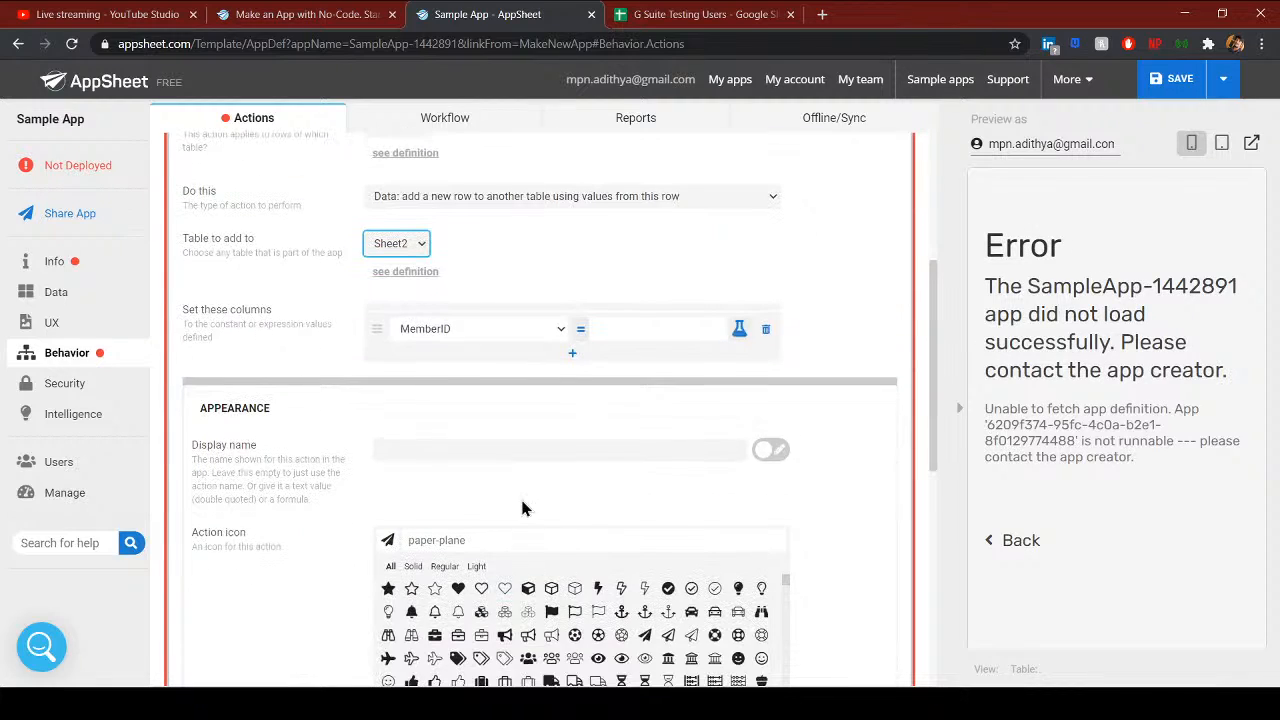
scroll(523, 508, up, 3)
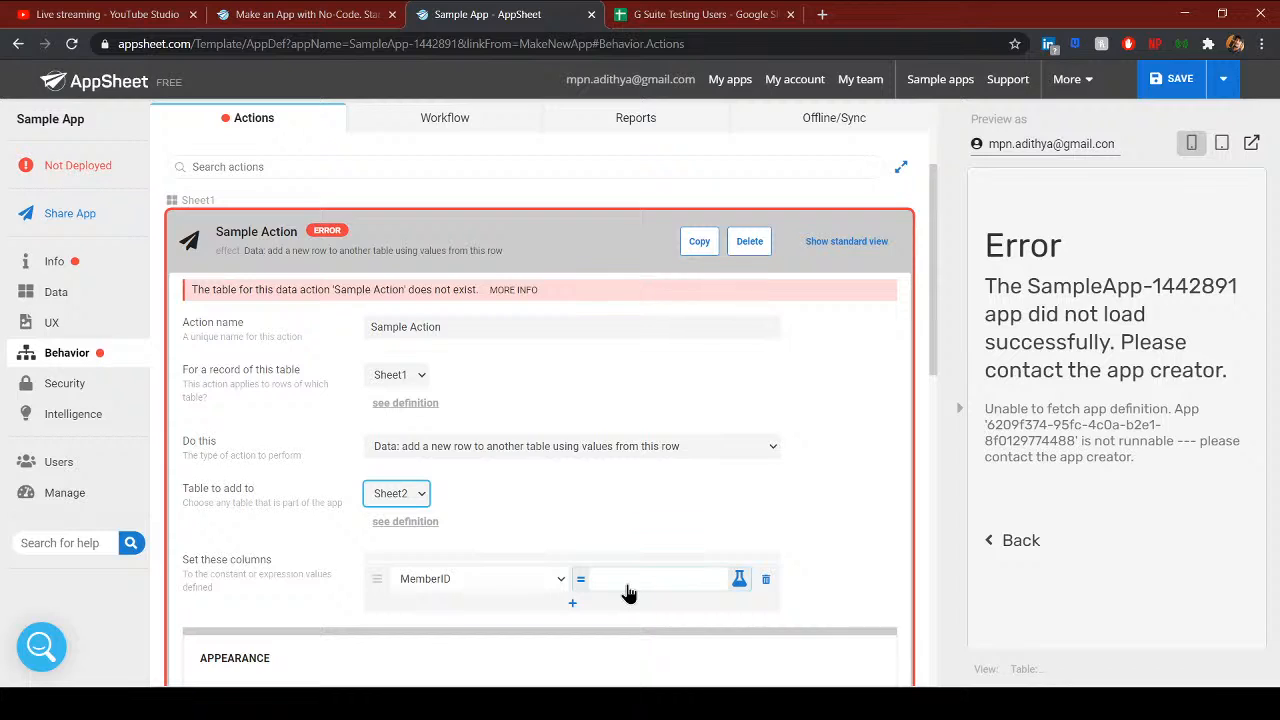
- Add three more column mappings and set them to MemberName, Status and Admin
click(534, 603)
click(535, 610)
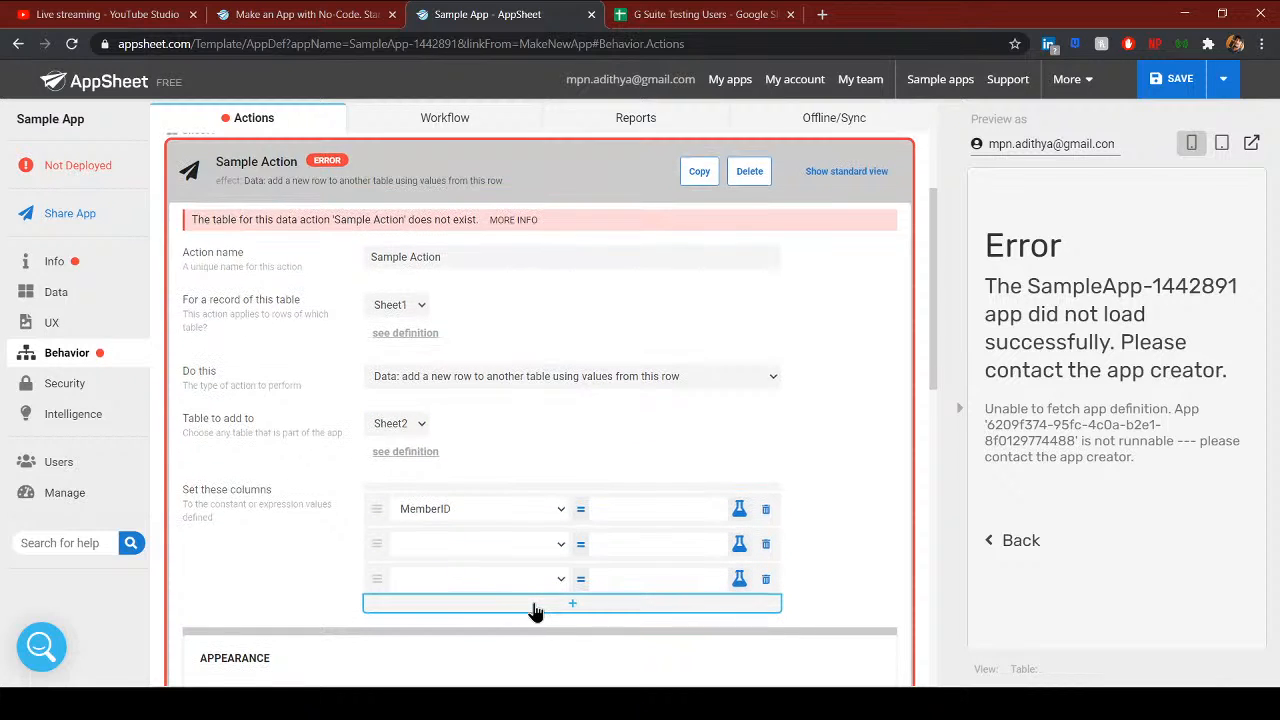
click(534, 606)
click(490, 506)
click(458, 553)
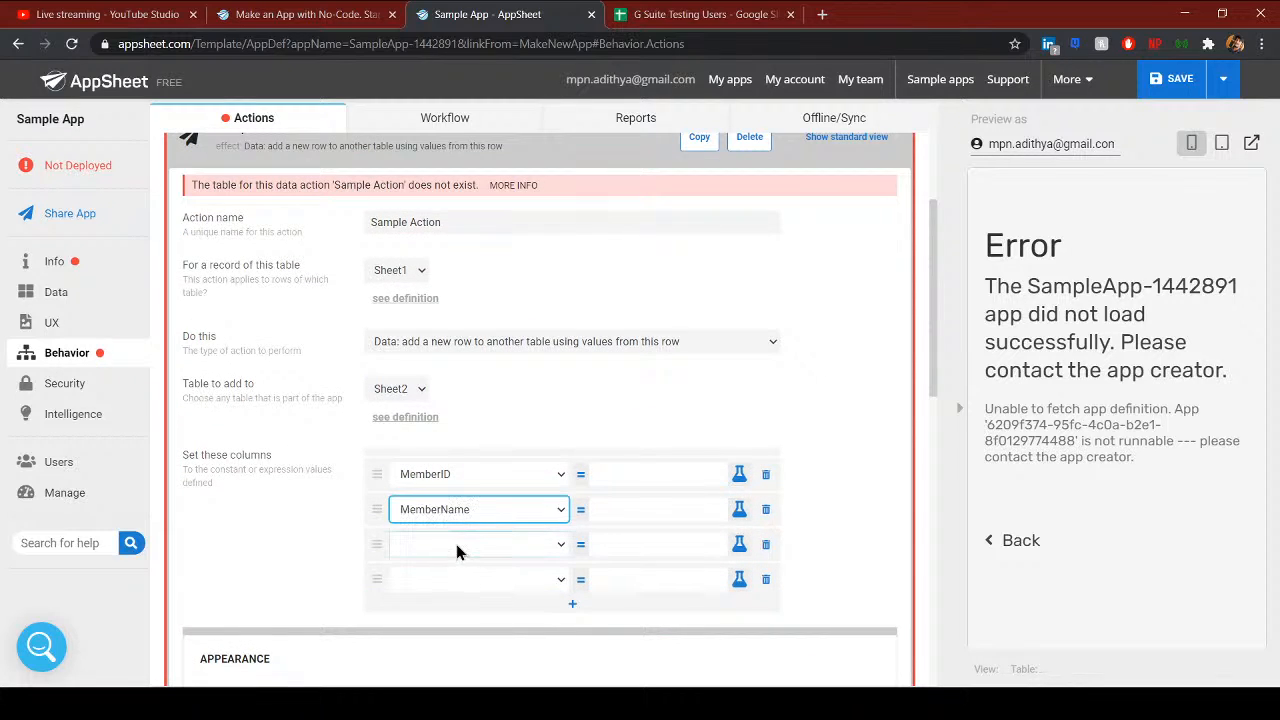
click(458, 549)
click(456, 602)
click(457, 583)
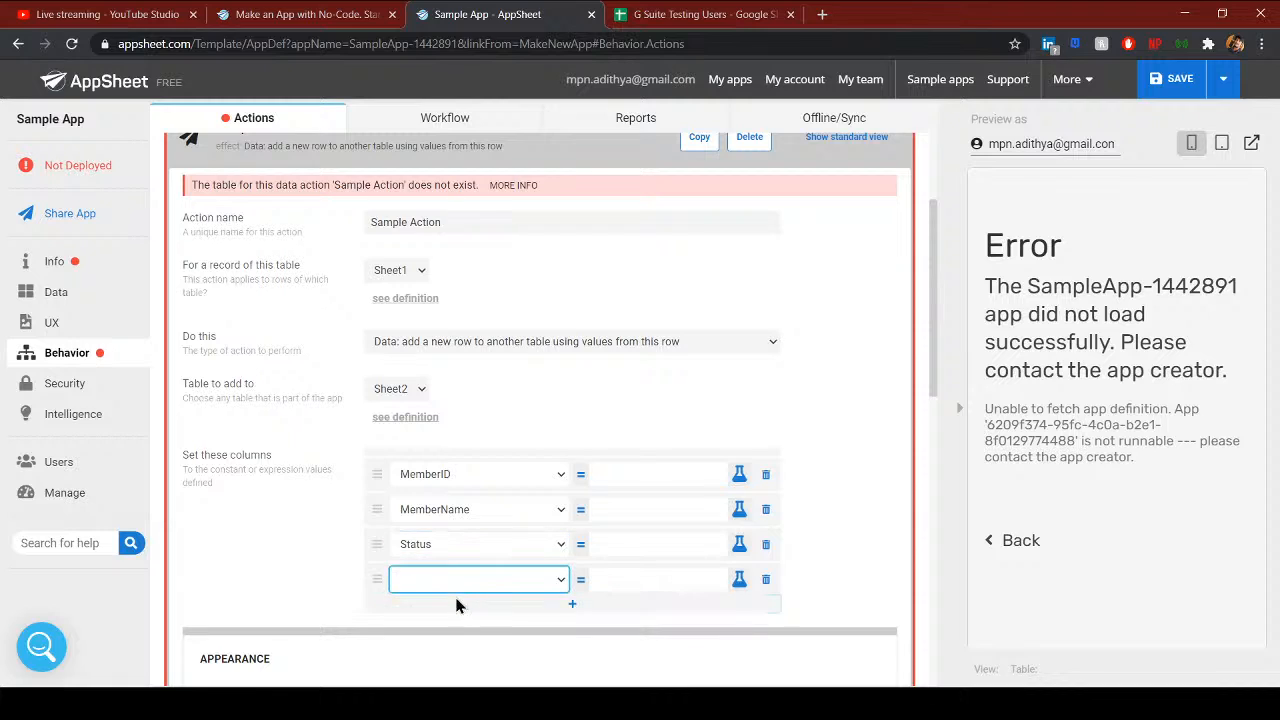
click(437, 647)
click(452, 588)
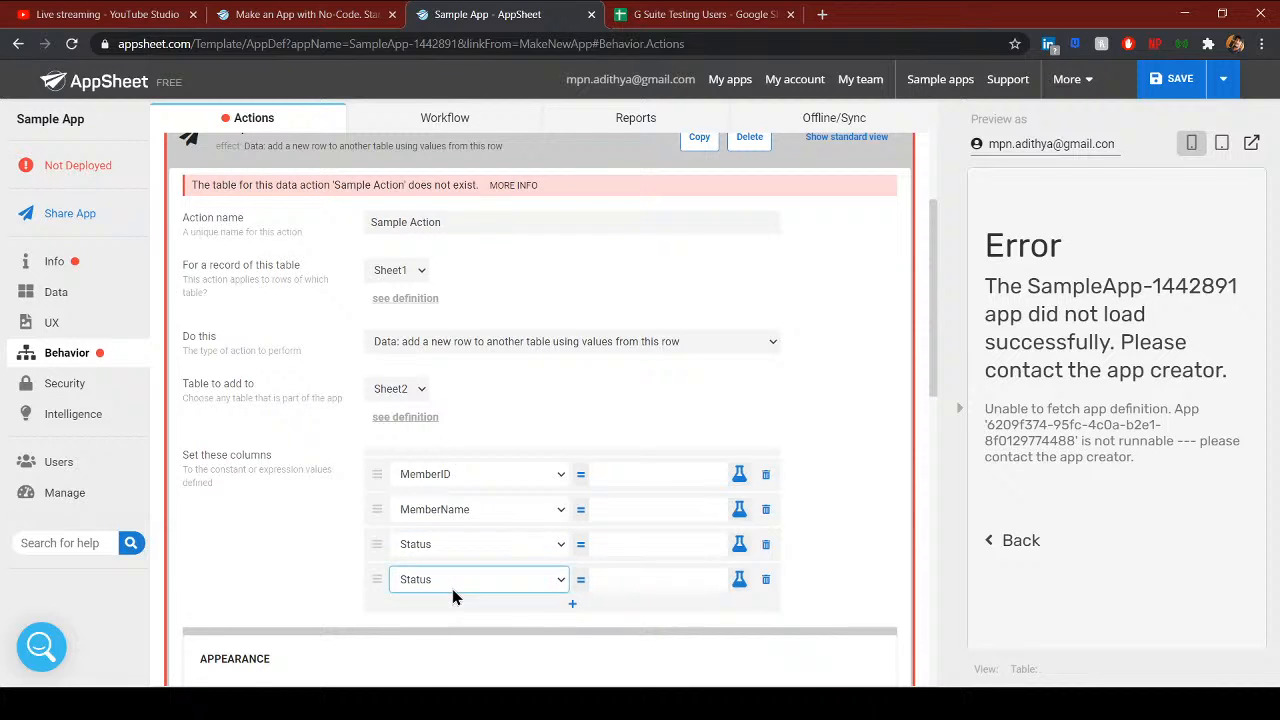
click(461, 640)
- Set the MemberID mapping's value expression to [_THIS]
click(630, 495)
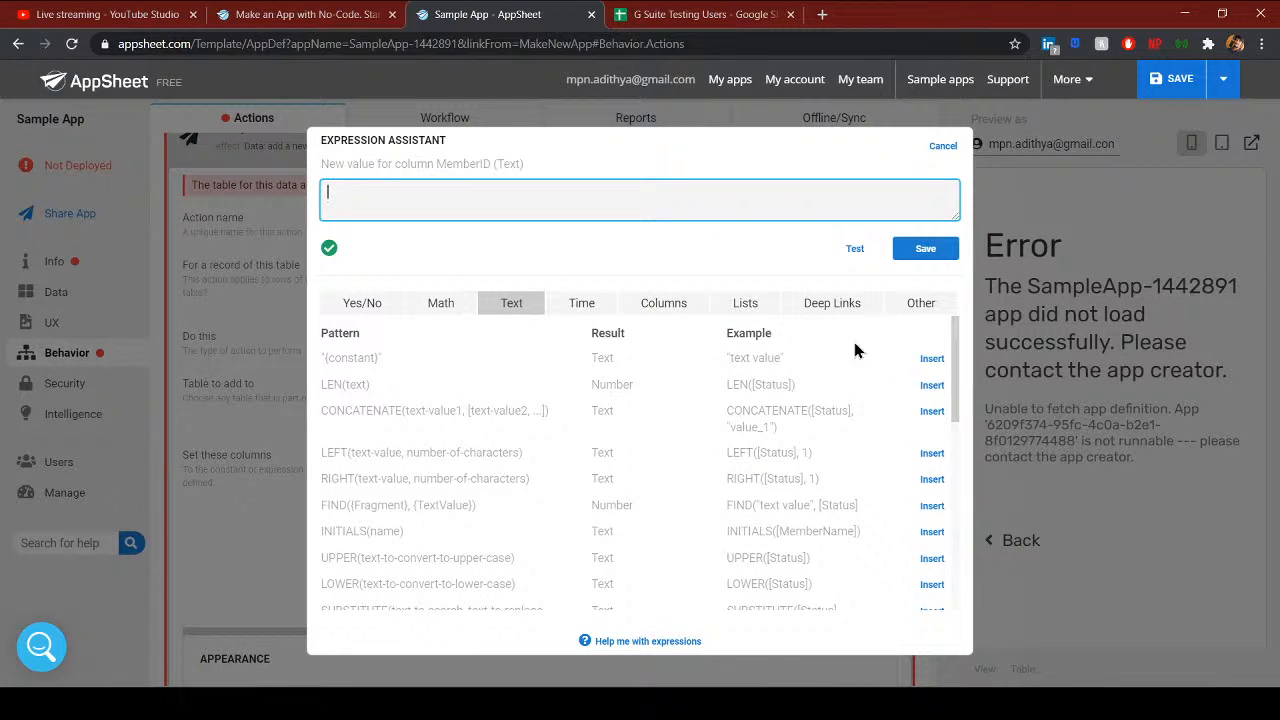
click(668, 303)
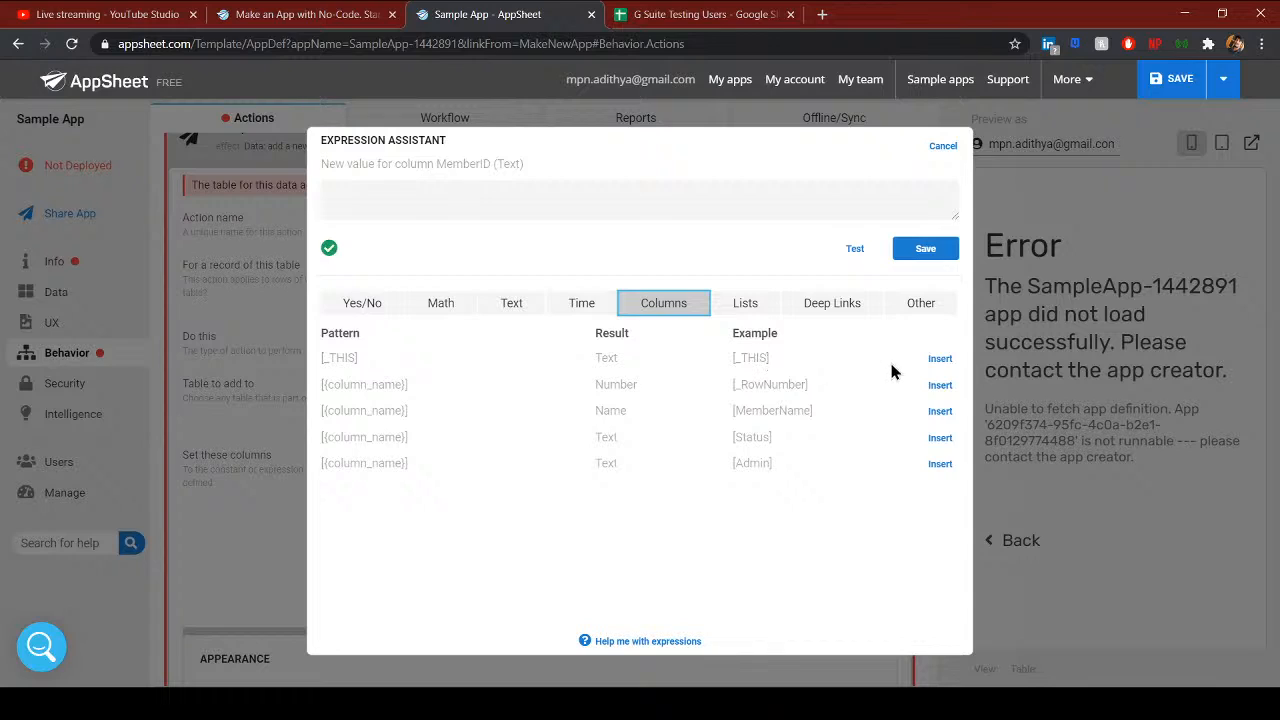
click(935, 360)
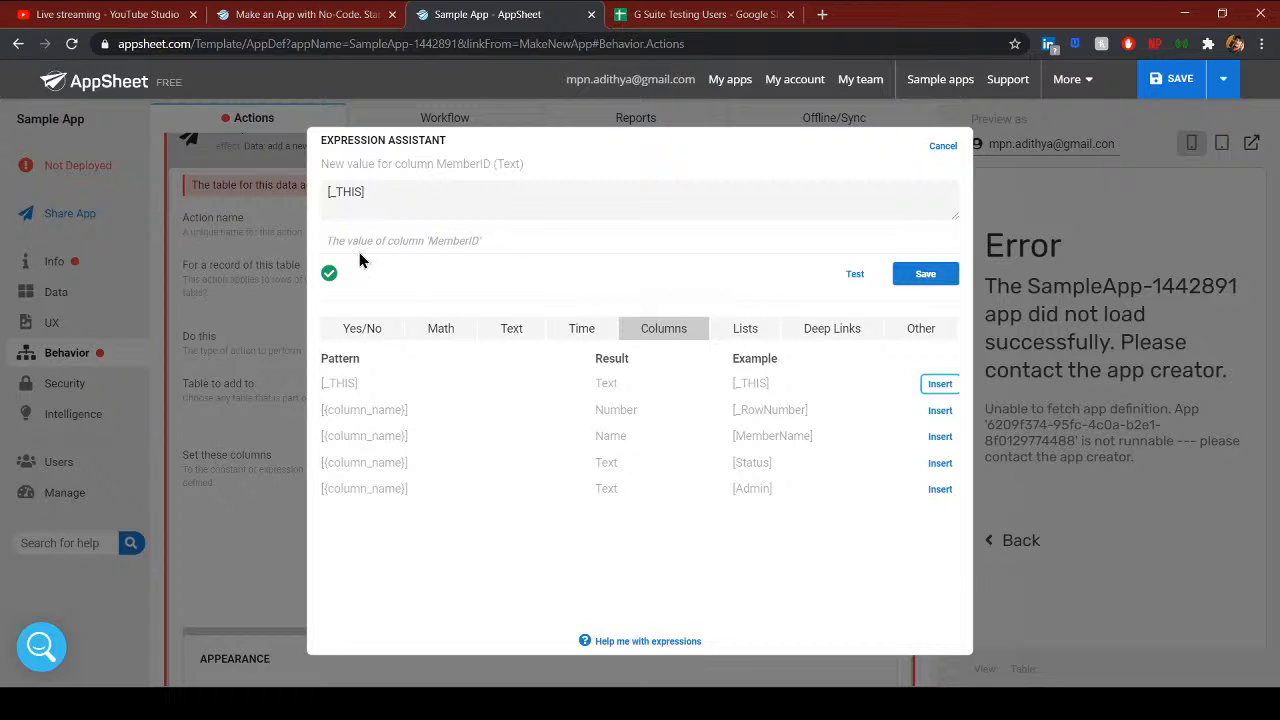
drag(332, 241, 491, 258)
click(918, 281)
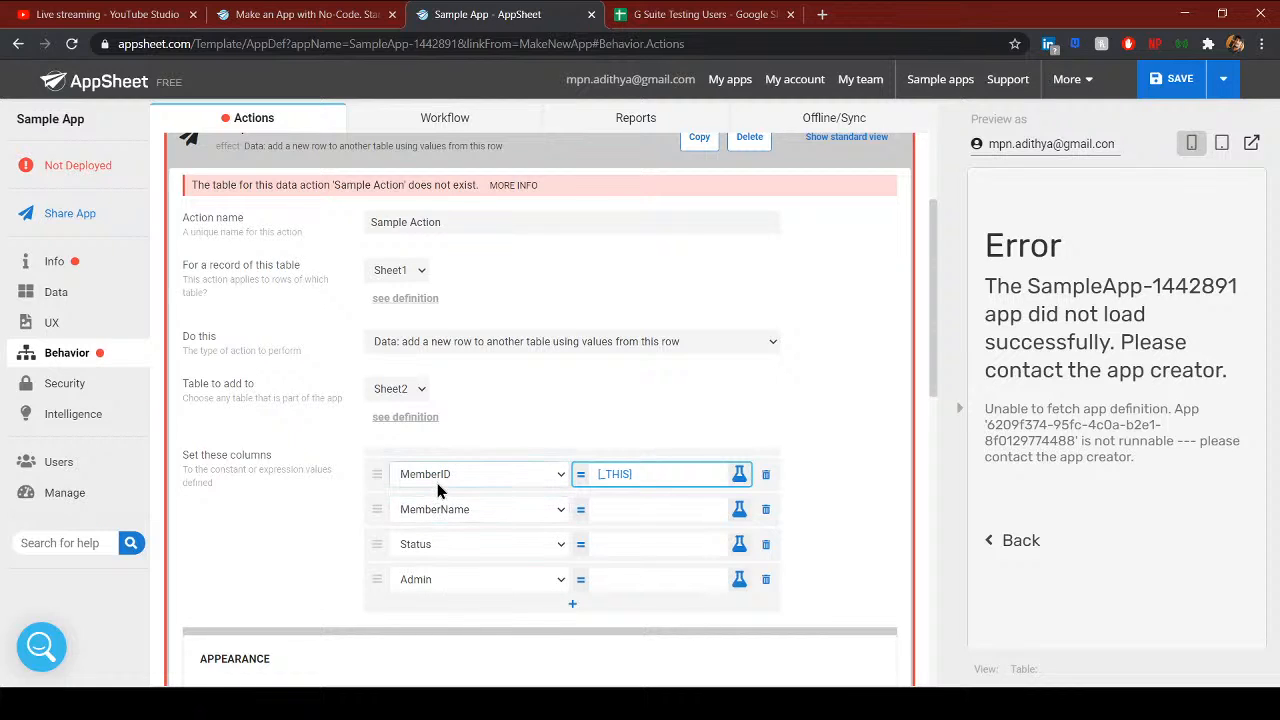
- Verify Sheet2's headers MemberID, MemberName, Status and Admin in A1:D1
key(ctrl+Tab)
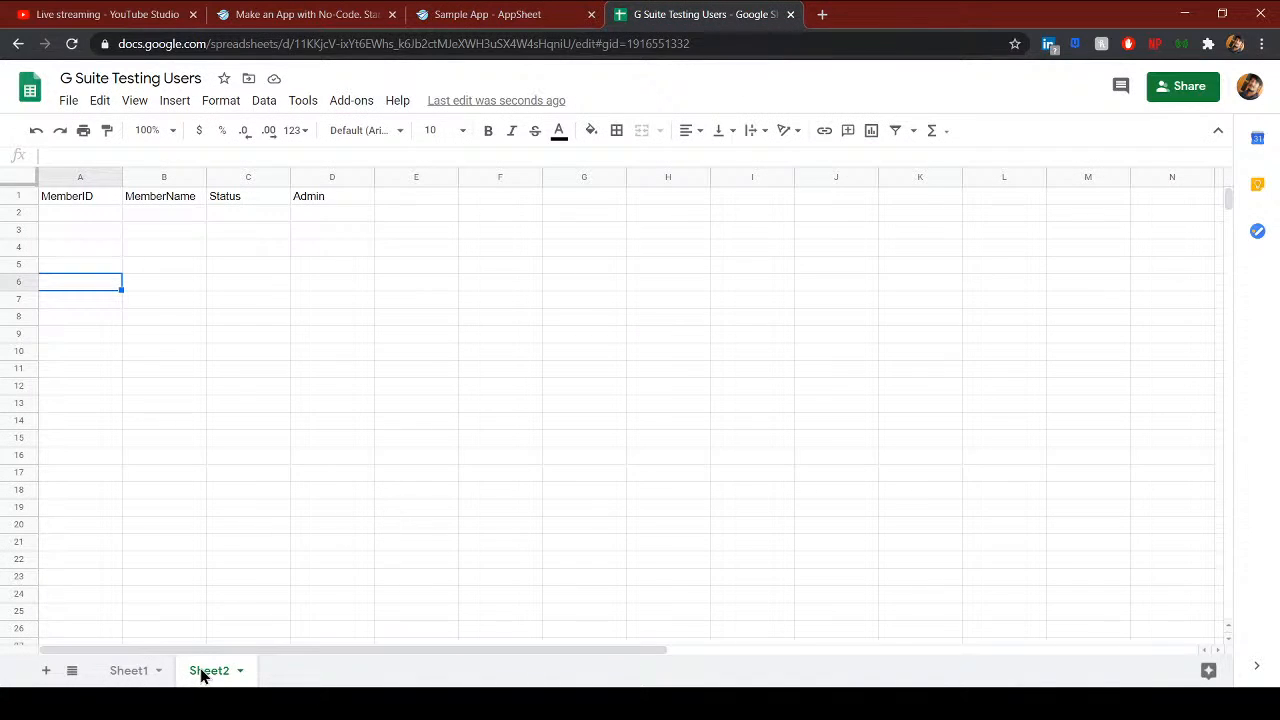
click(110, 198)
click(180, 198)
click(245, 197)
click(330, 197)
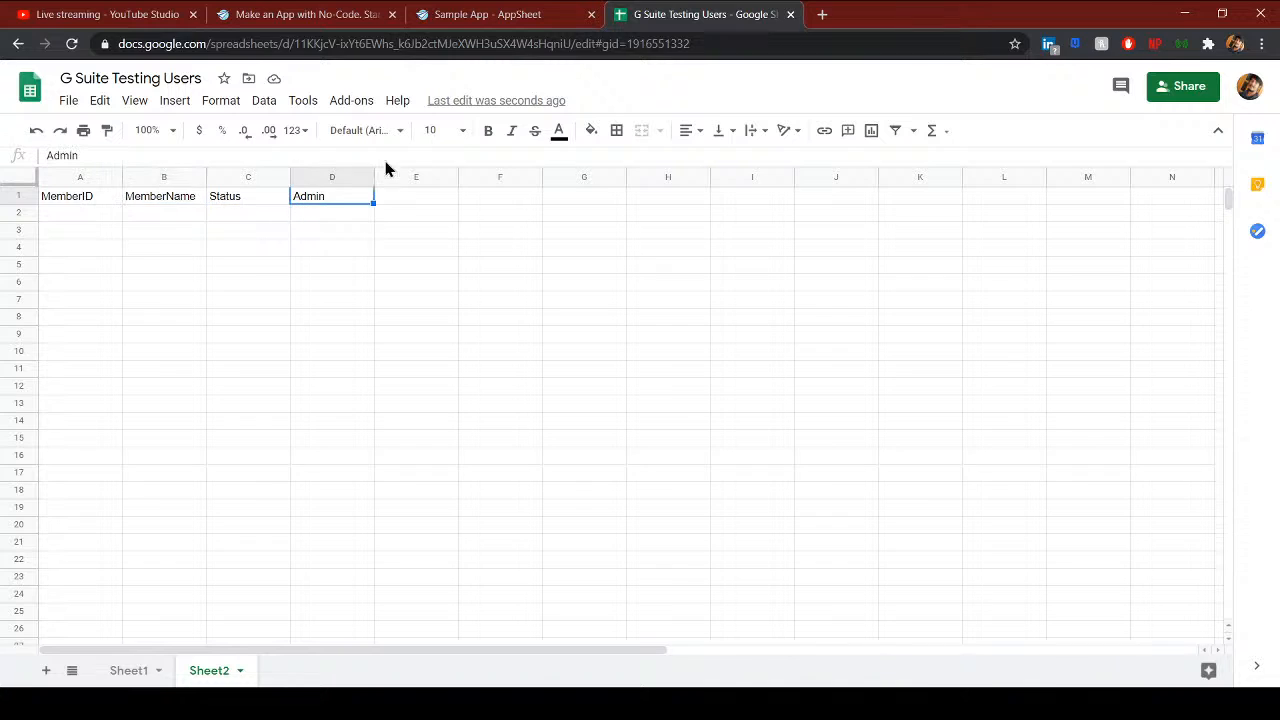
click(510, 16)
- Set the MemberName and Status value expressions to [_THIS]
click(630, 510)
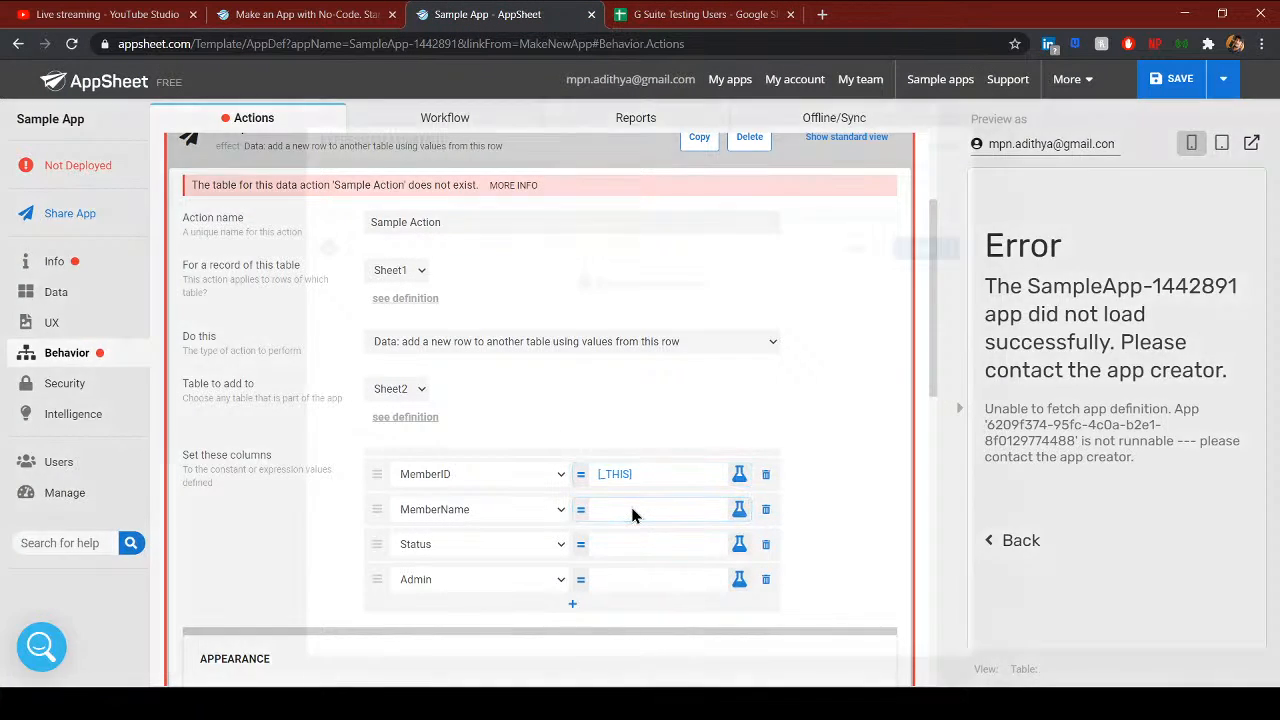
click(943, 146)
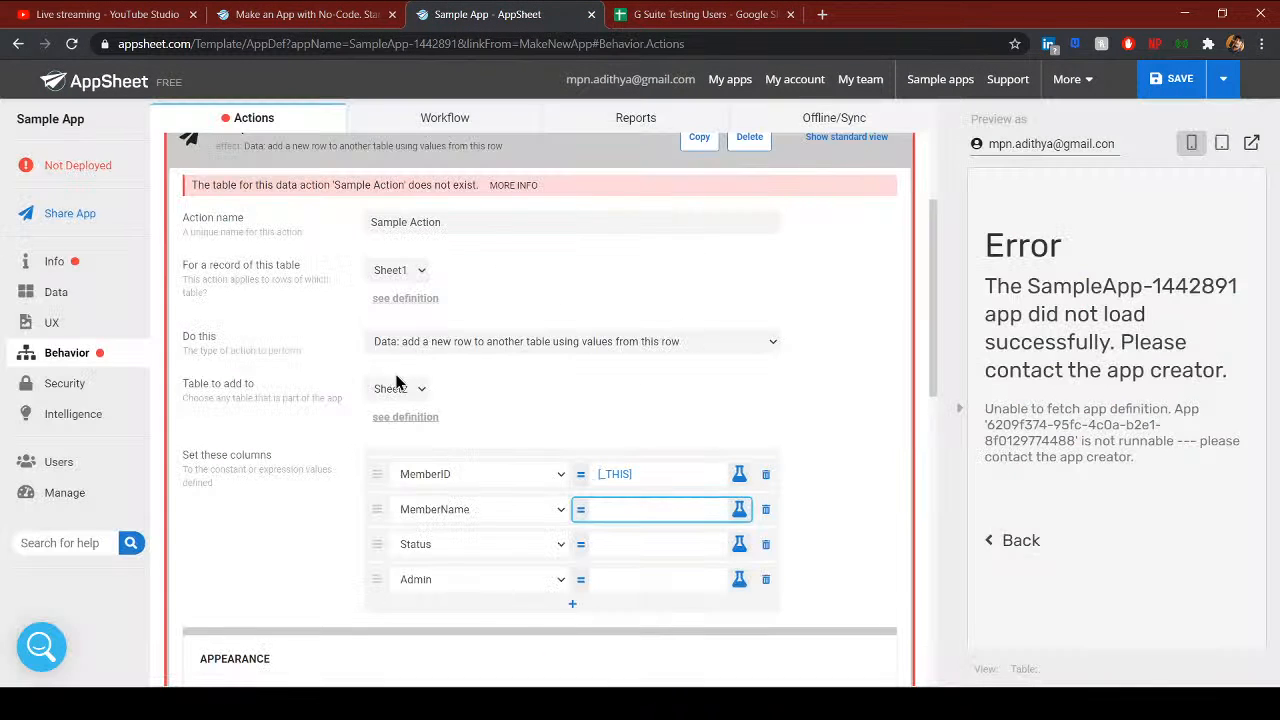
click(657, 510)
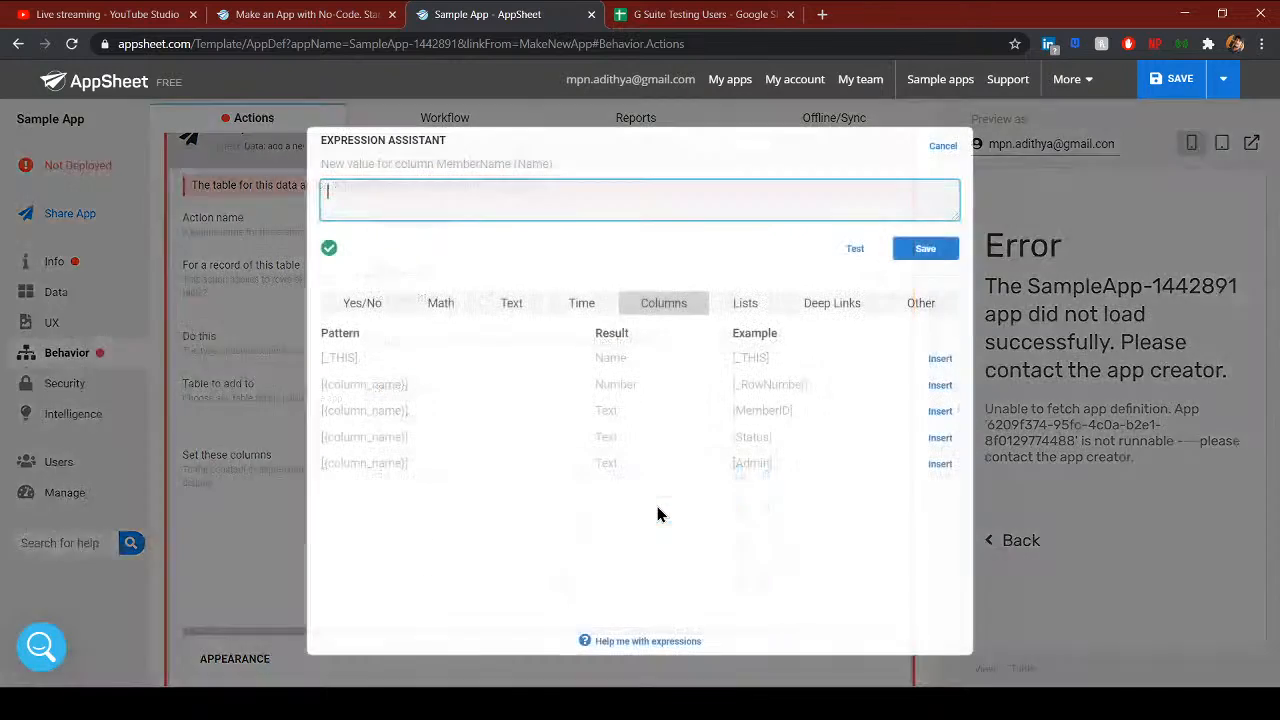
click(940, 358)
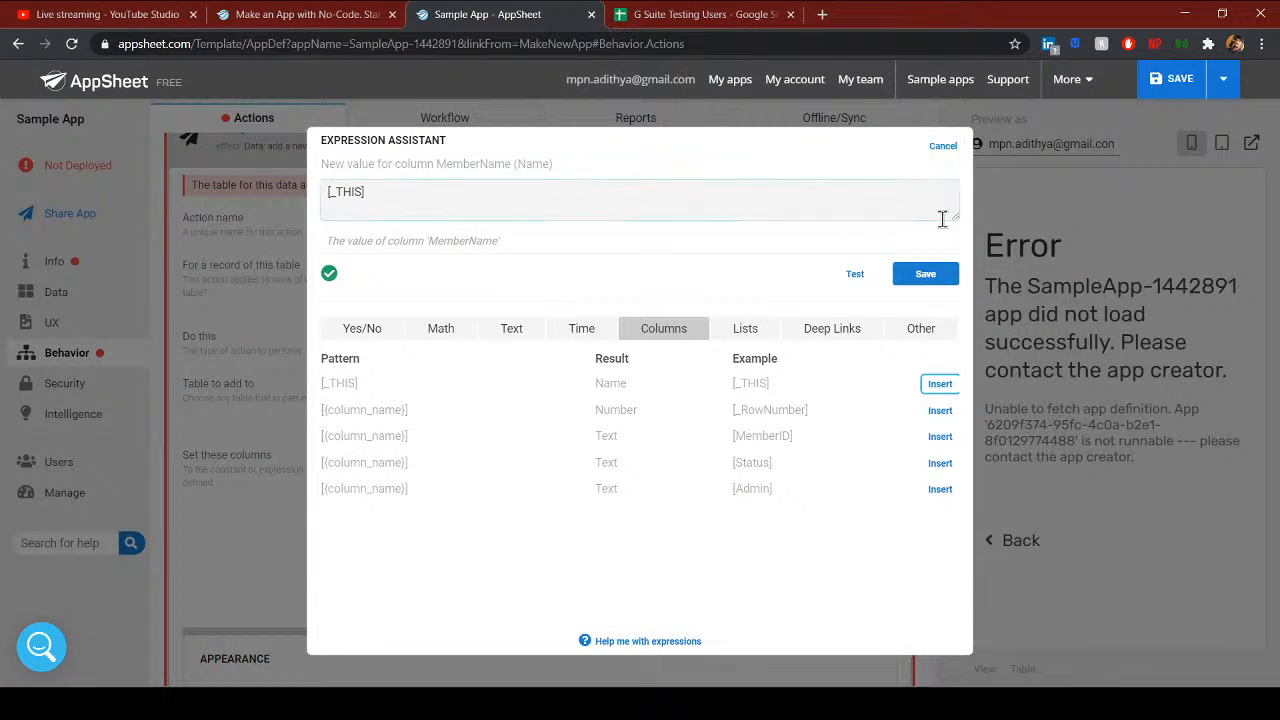
click(926, 273)
click(637, 543)
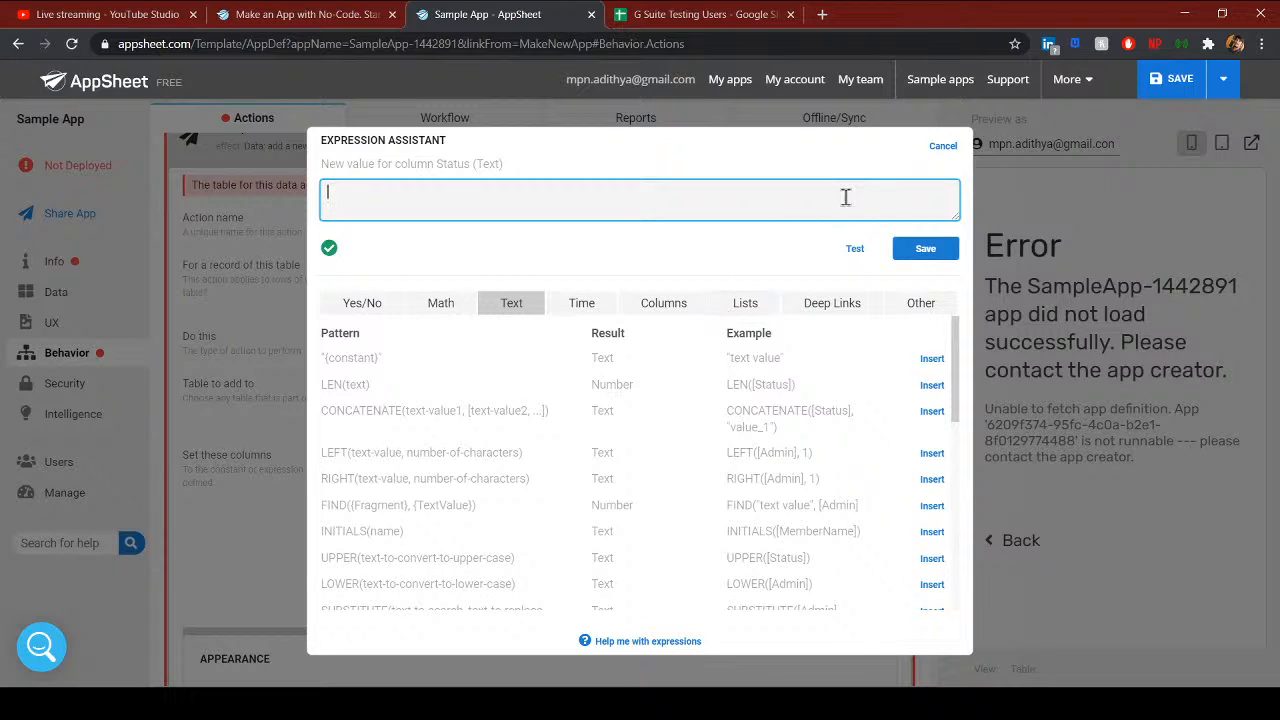
click(642, 305)
click(934, 358)
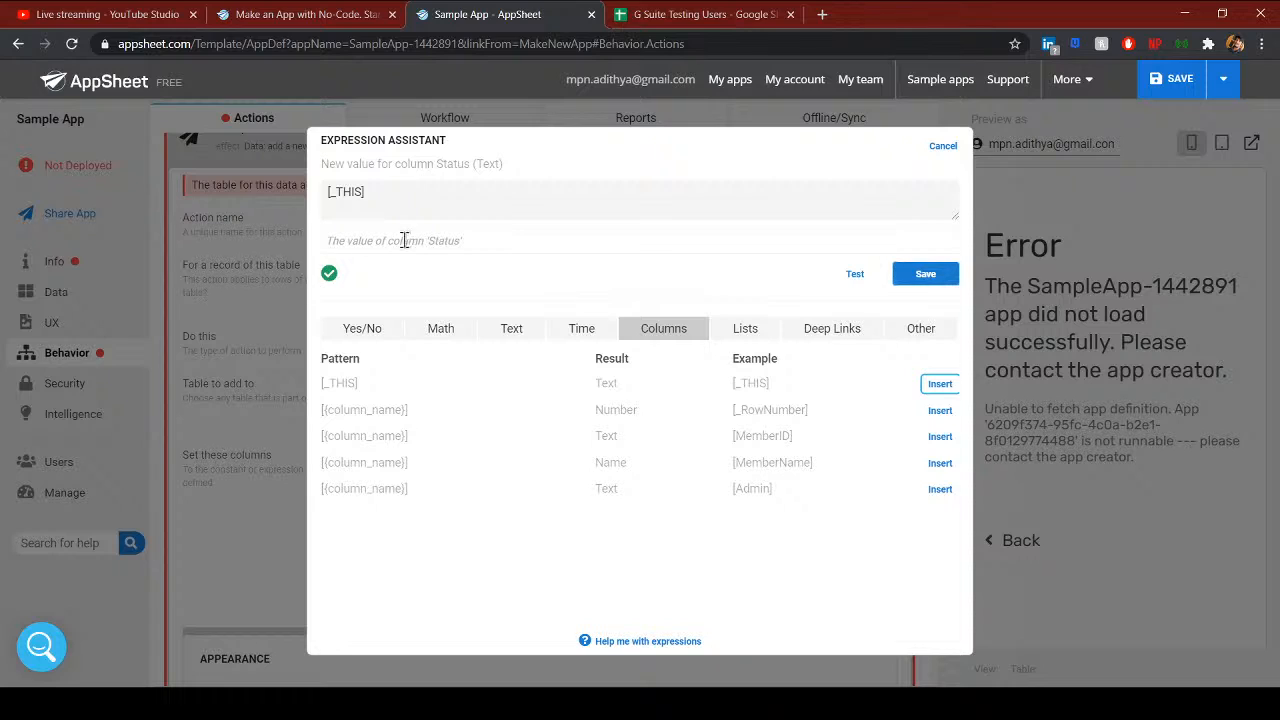
drag(463, 242, 316, 247)
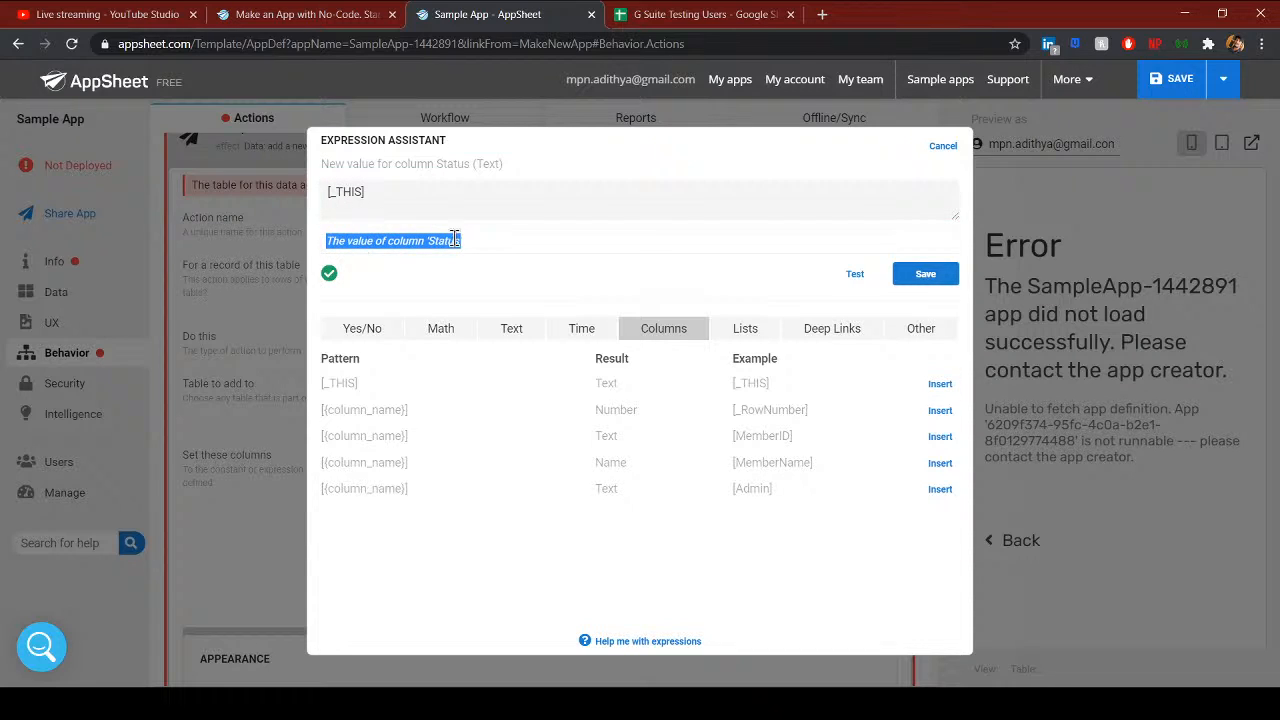
click(925, 273)
- Set the Admin value expression to [_THIS]
click(639, 576)
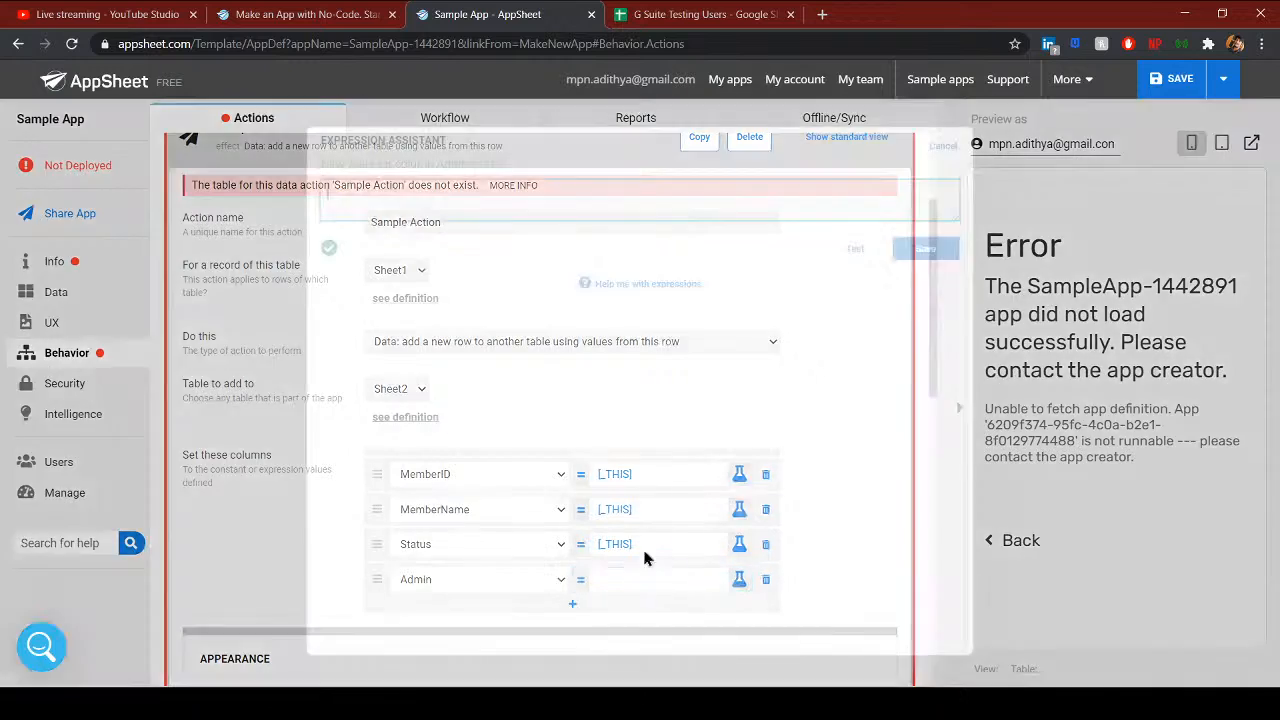
click(830, 305)
click(745, 305)
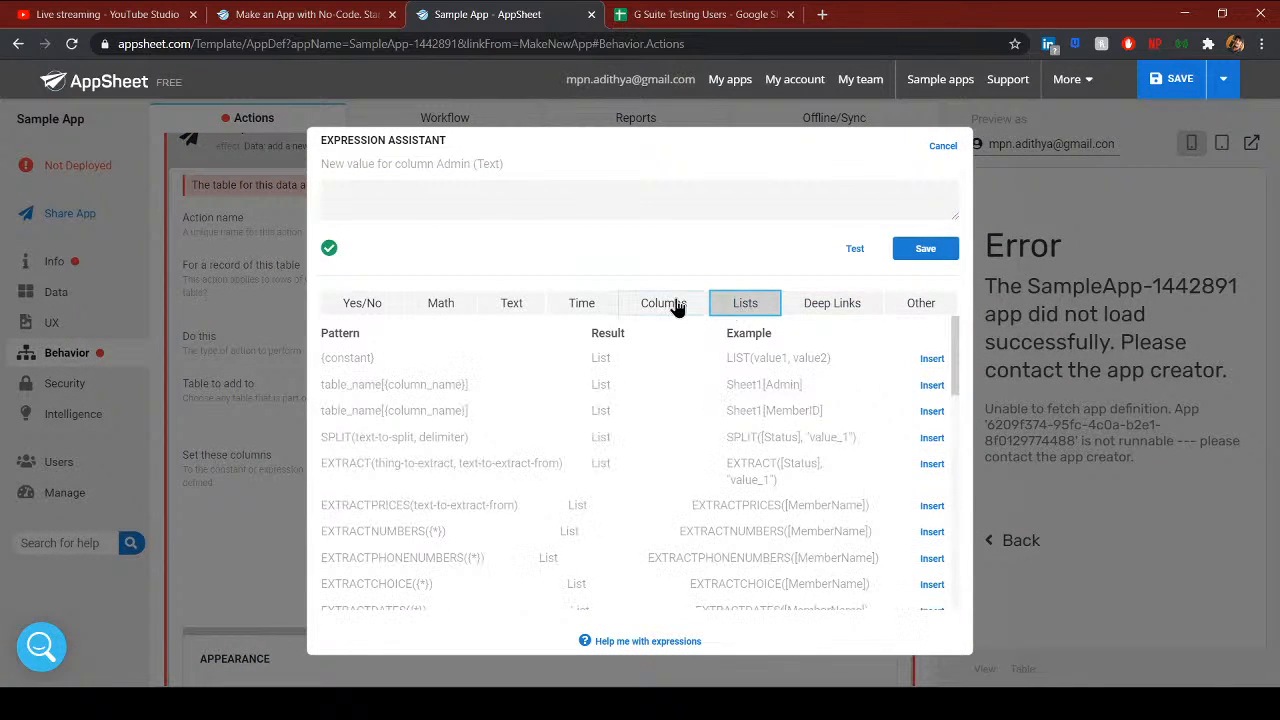
click(663, 303)
click(940, 358)
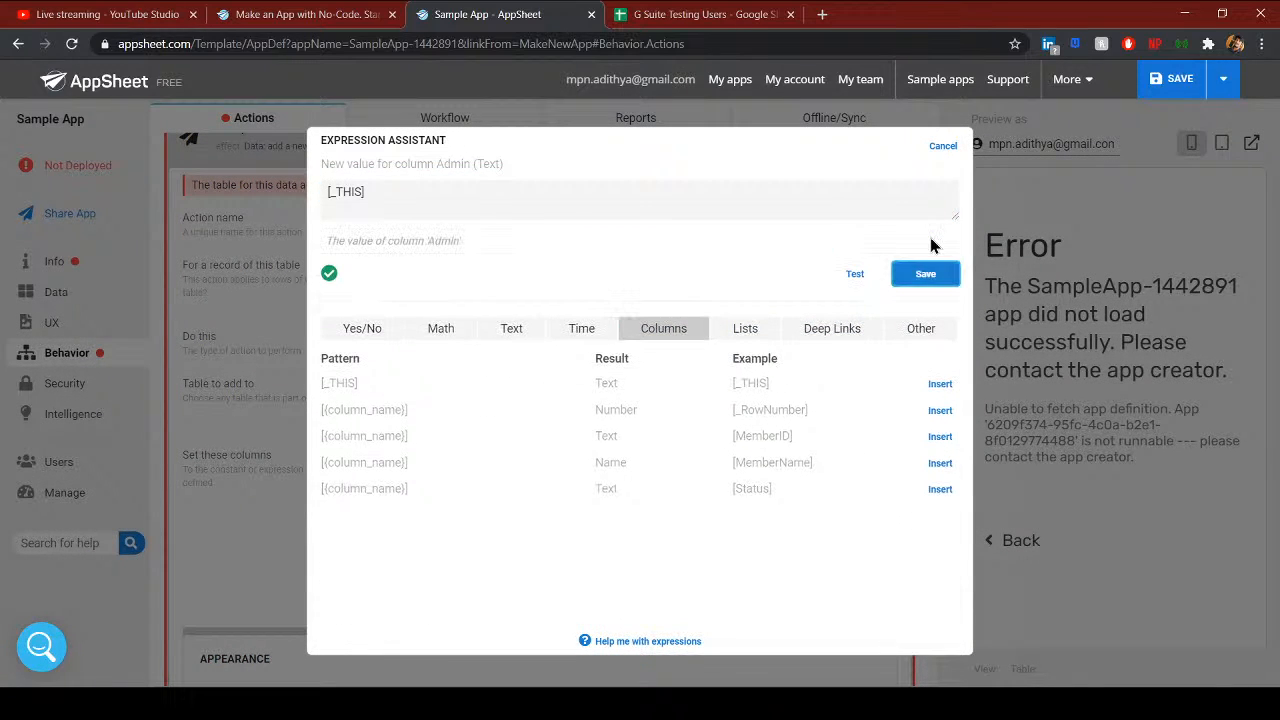
click(927, 275)
- Change the Sample Action icon from the paper plane to the circle-plus 'add' icon
scroll(684, 485, down, 3)
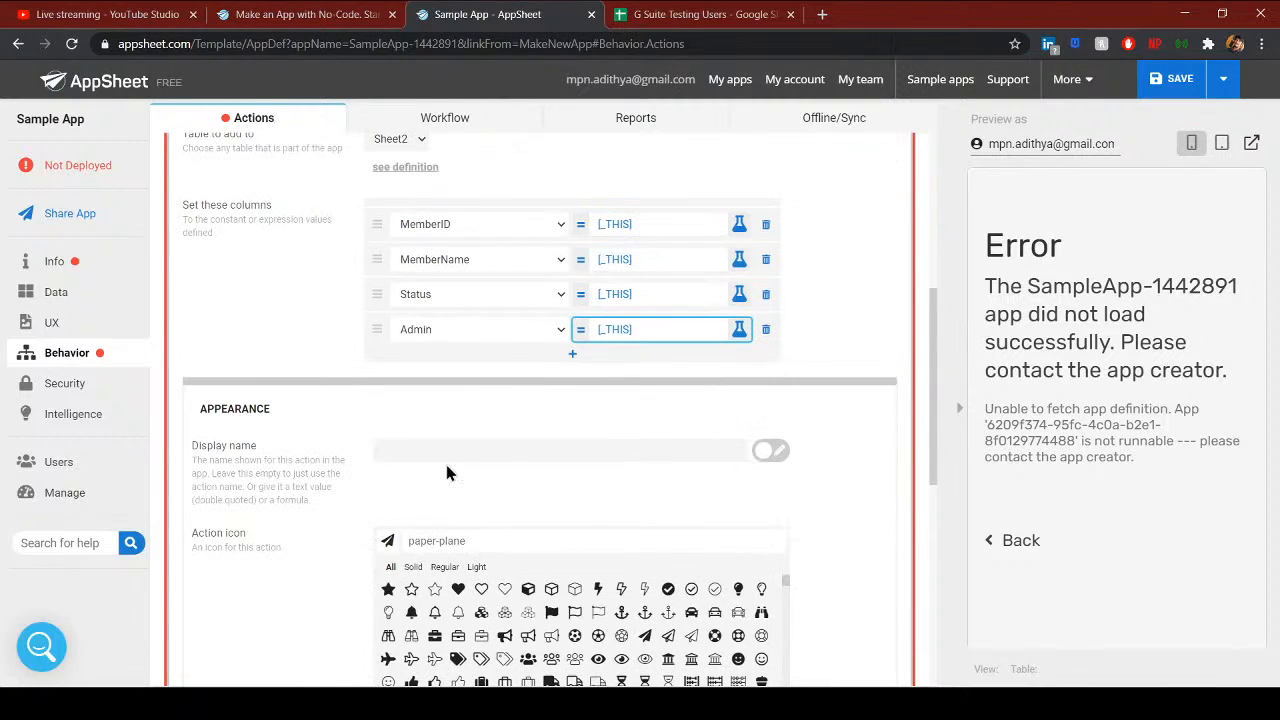
scroll(433, 543, down, 2)
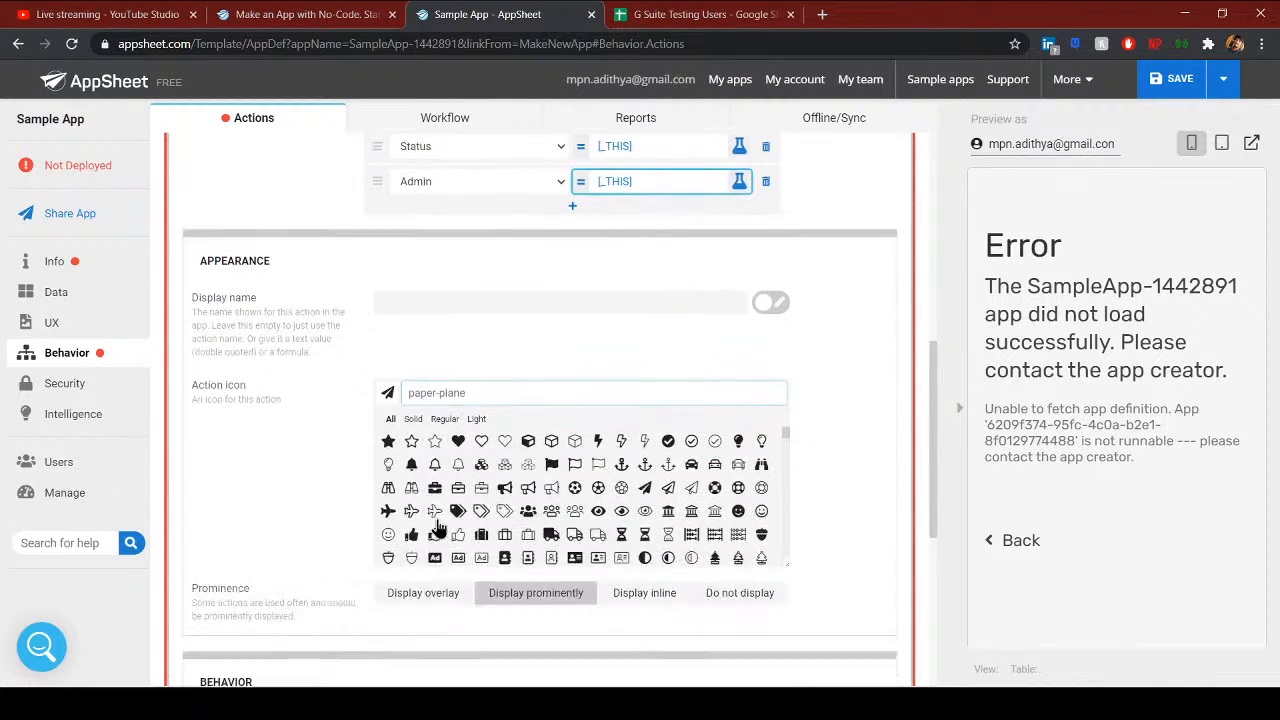
scroll(602, 462, up, 2)
scroll(510, 533, down, 2)
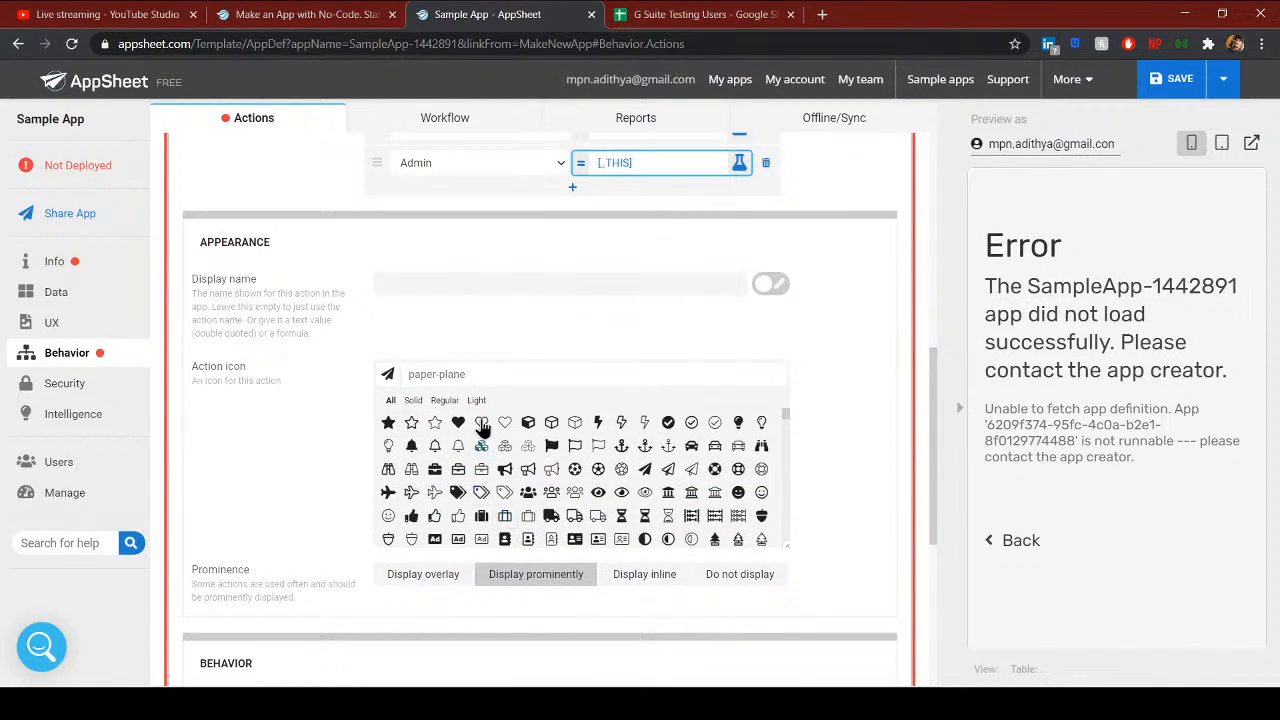
scroll(470, 500, down, 5)
click(433, 375)
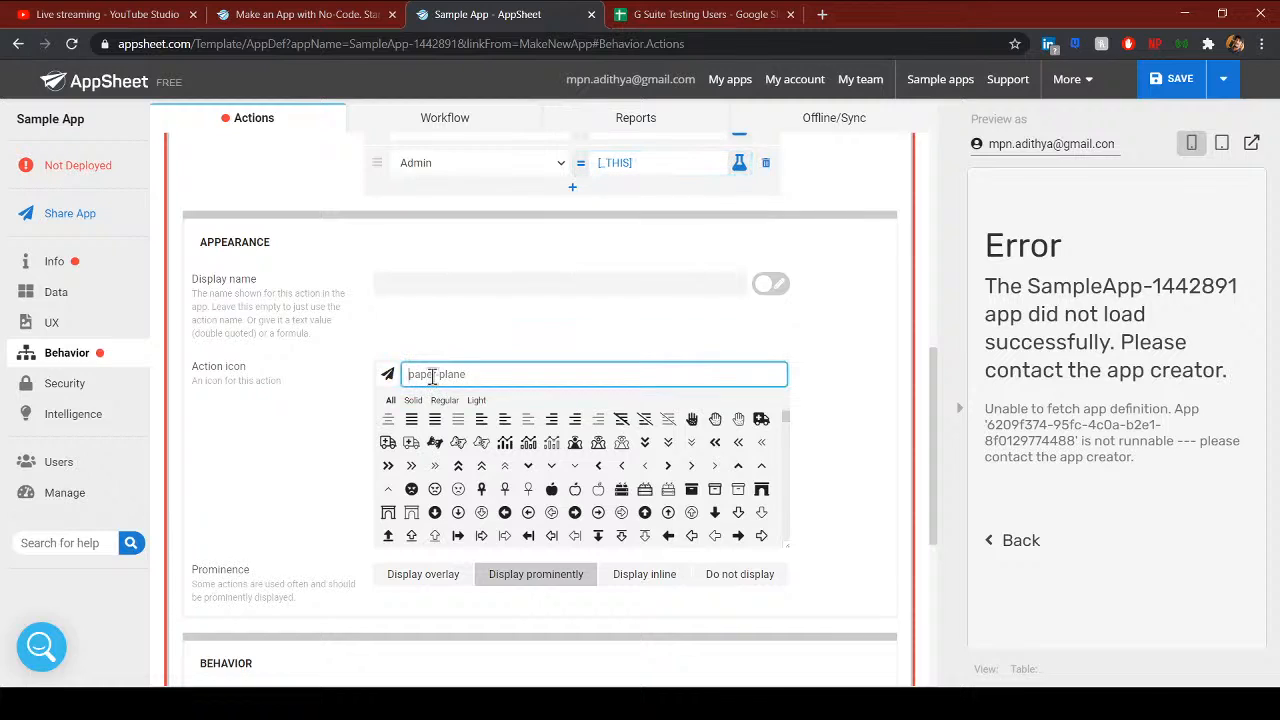
text(add)
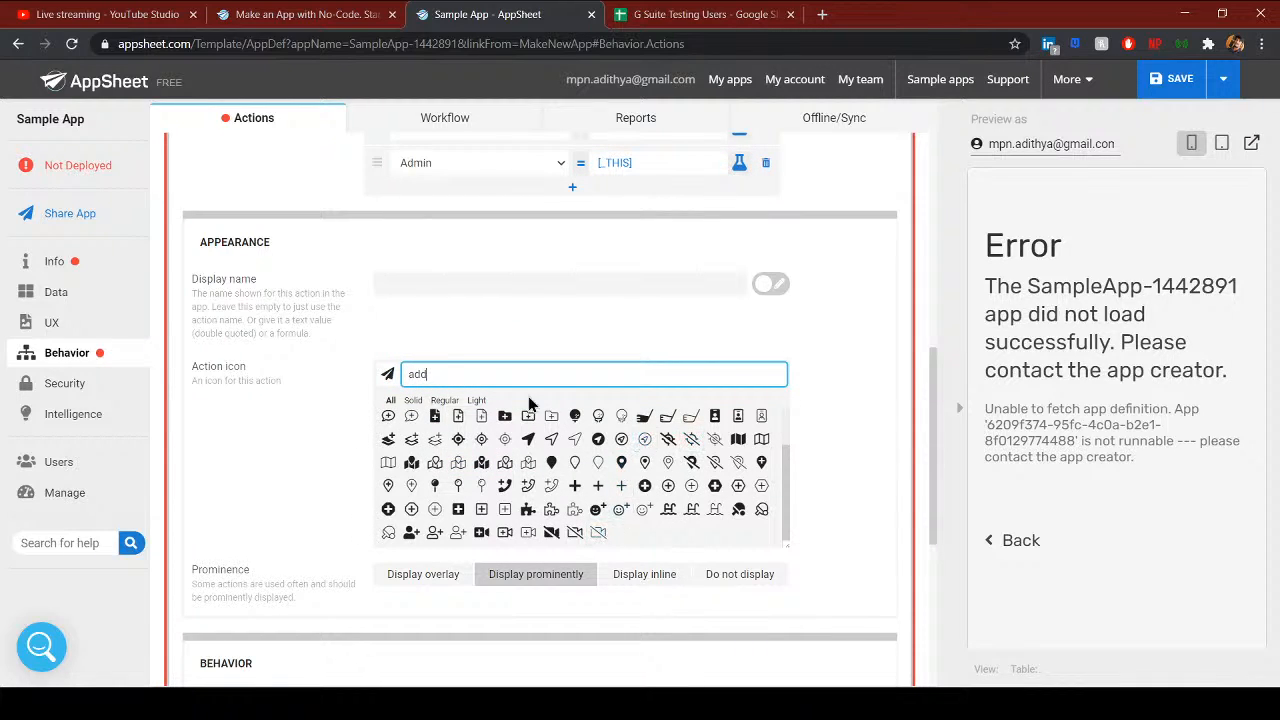
click(644, 487)
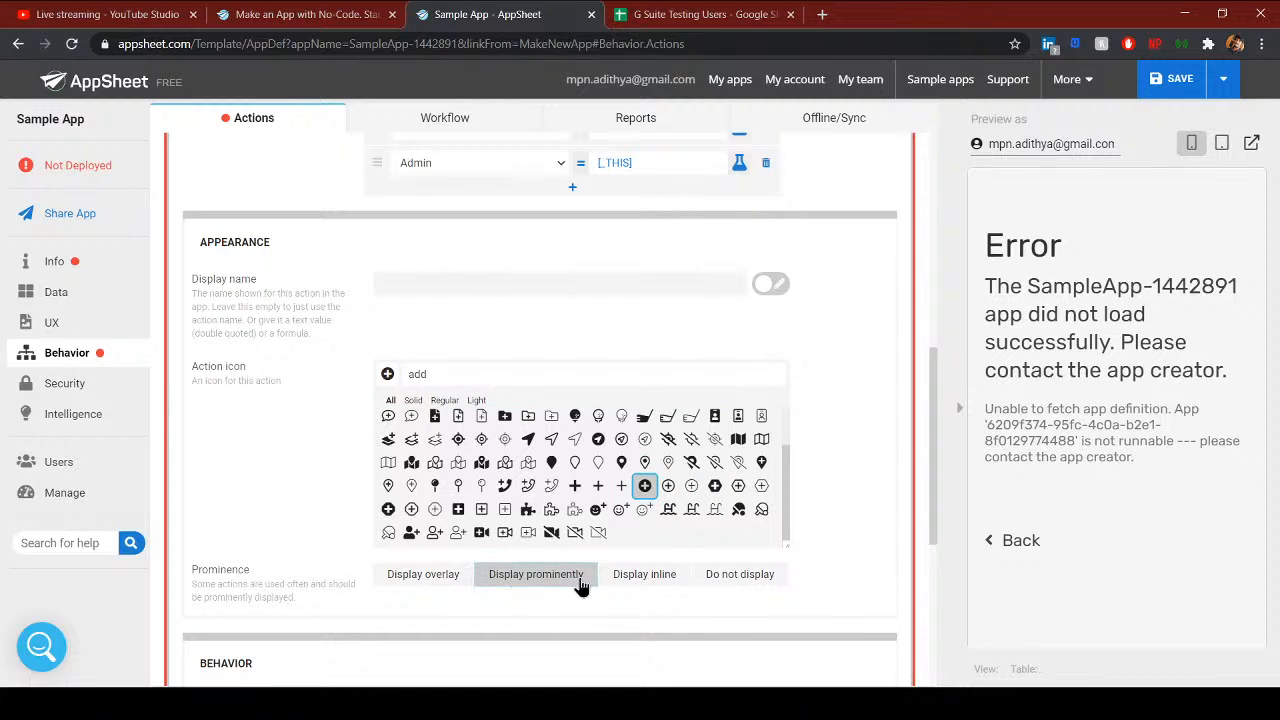
- Save the app changes, which flags three column '_THIS' not found errors
scroll(463, 572, down, 2)
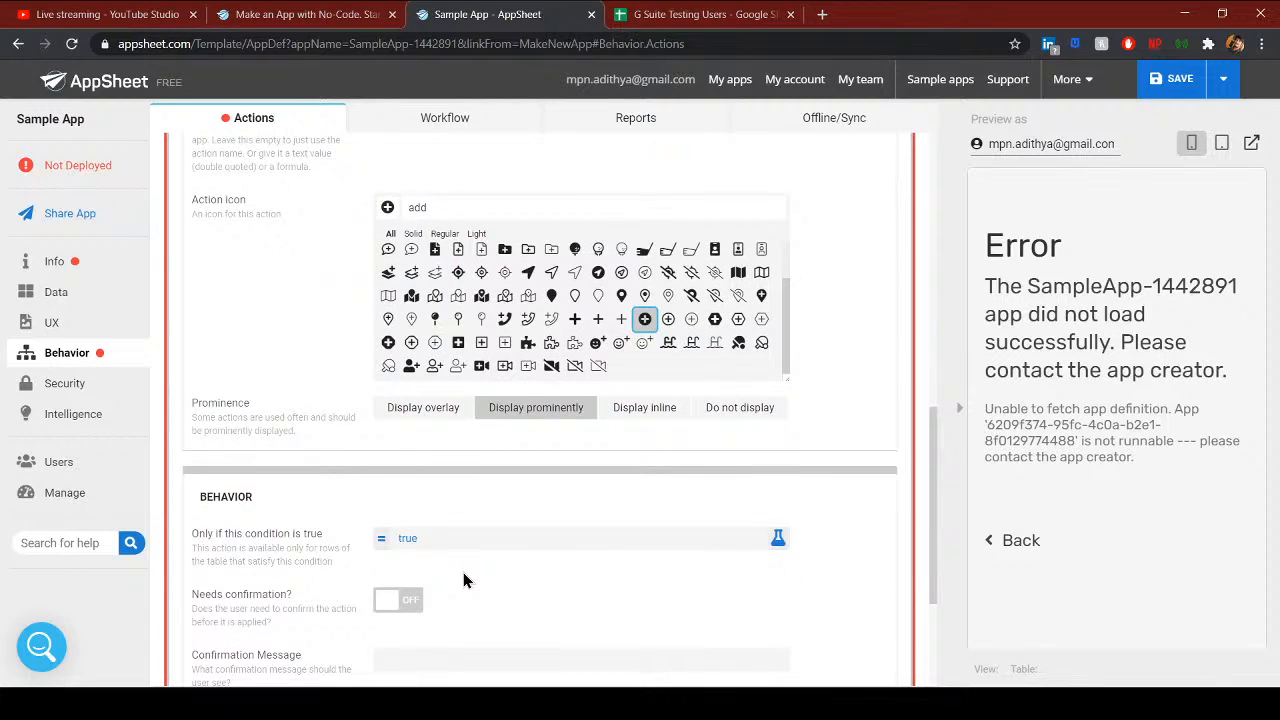
scroll(420, 540, down, 3)
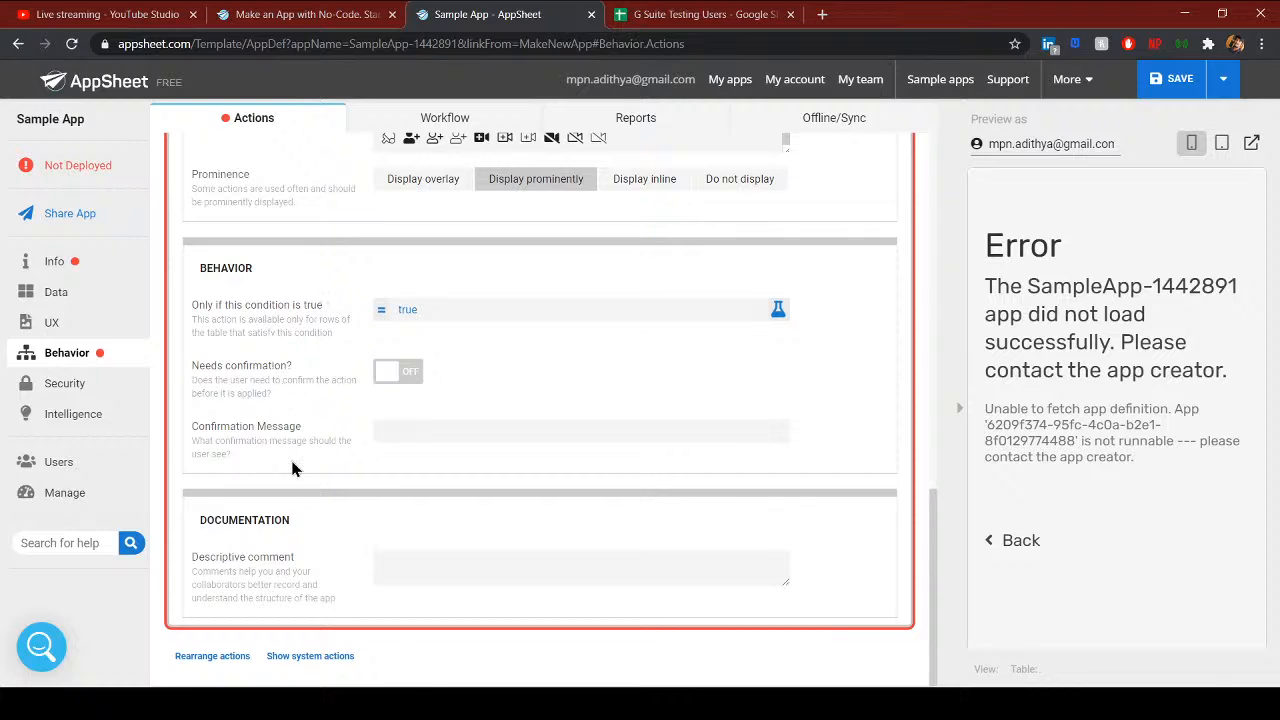
scroll(243, 286, up, 4)
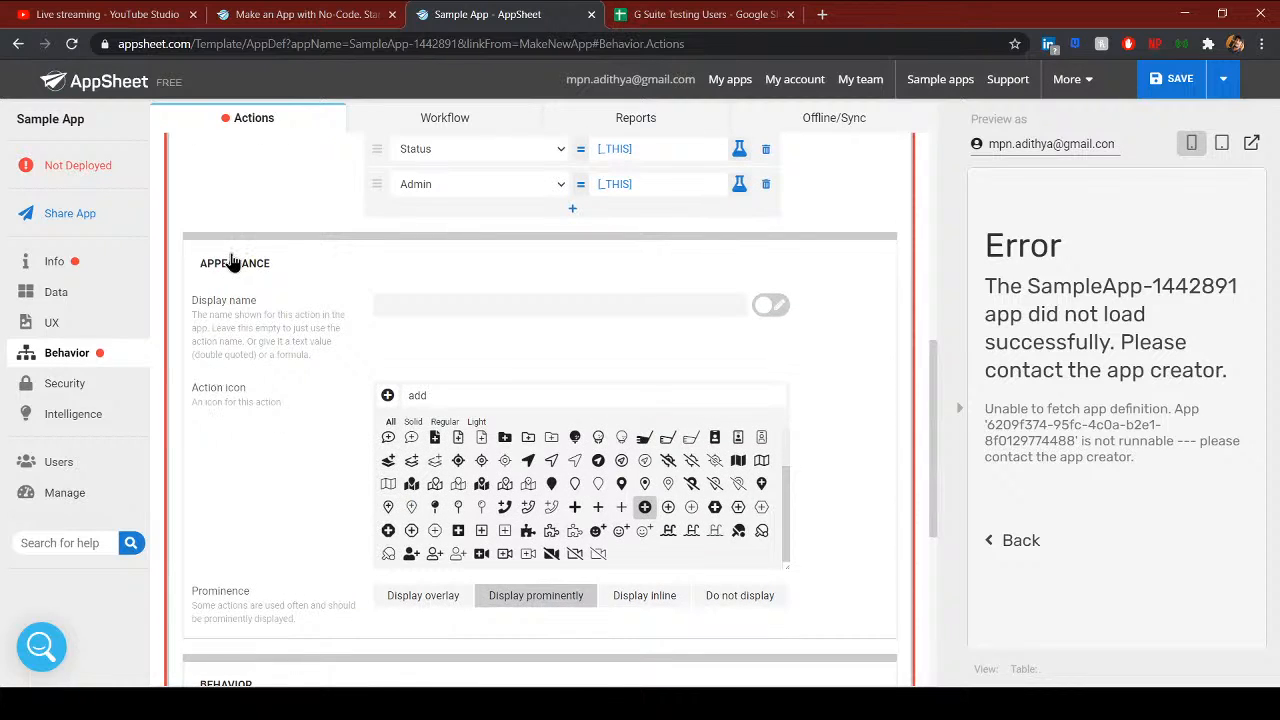
scroll(271, 400, up, 5)
click(1175, 88)
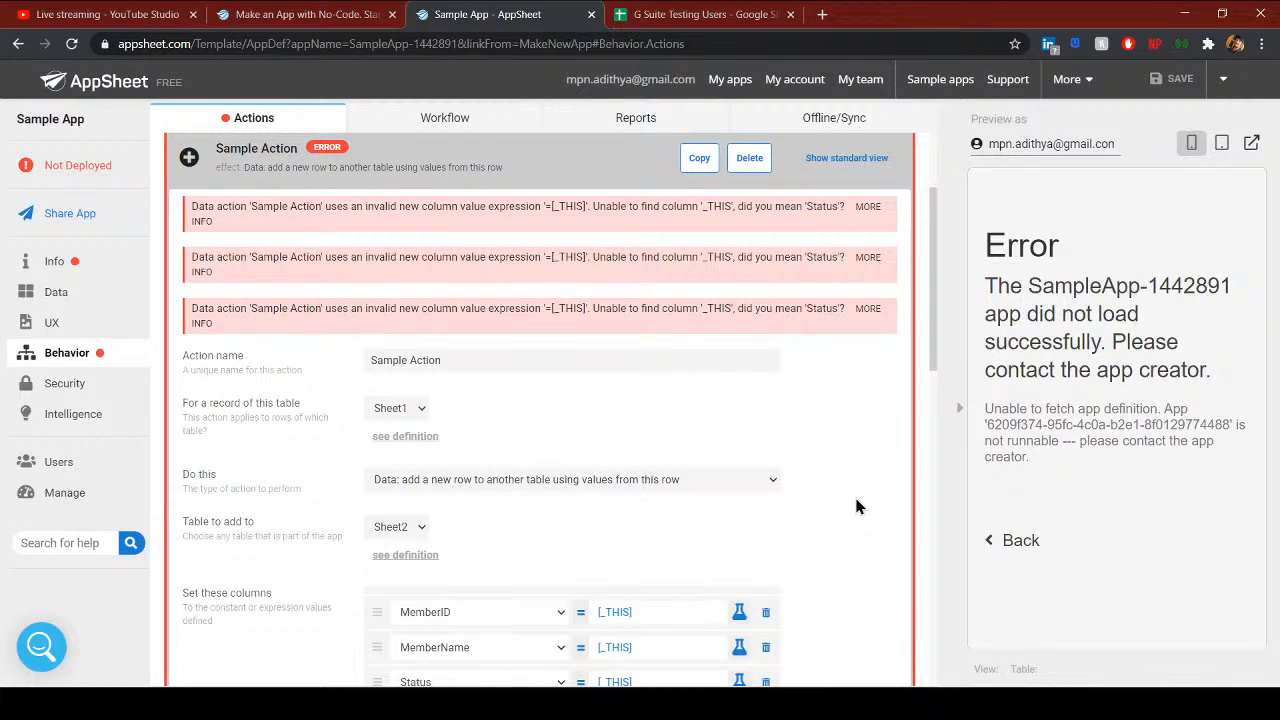
- Change the MemberID and MemberName values to [_THIS].[MemberID] and [_THIS].[MemberName]
scroll(689, 423, down, 3)
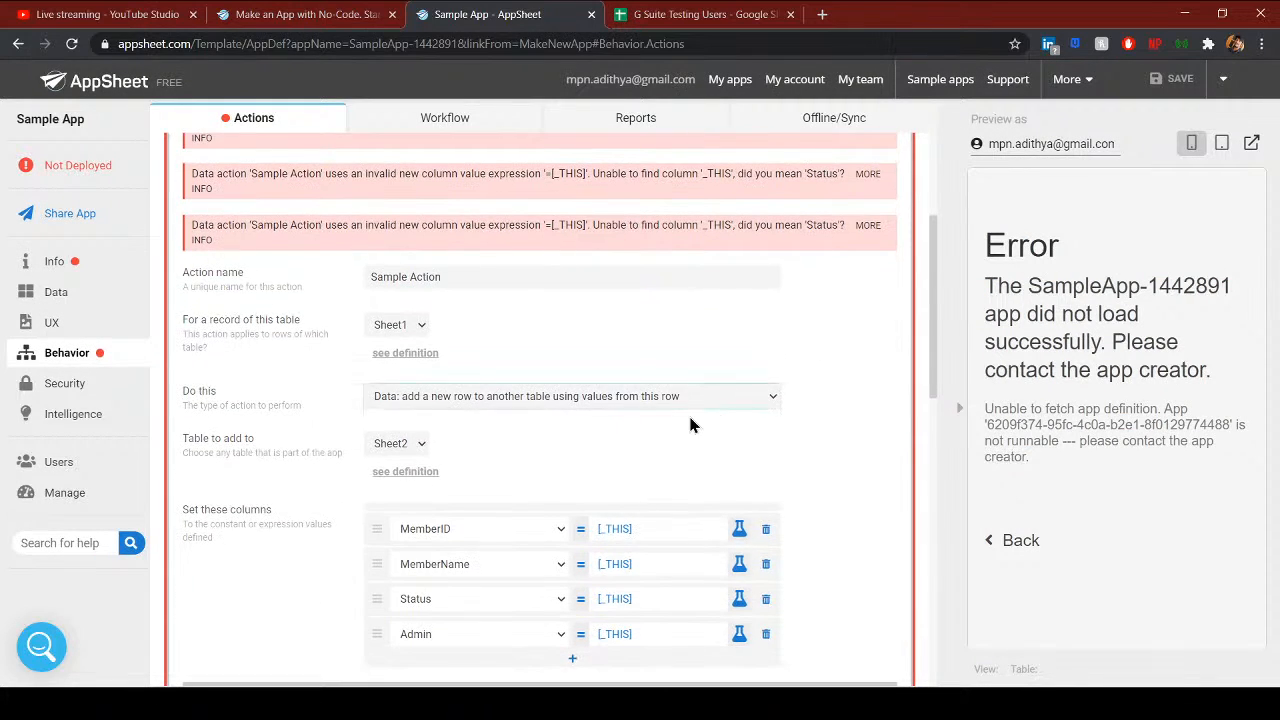
scroll(680, 437, up, 4)
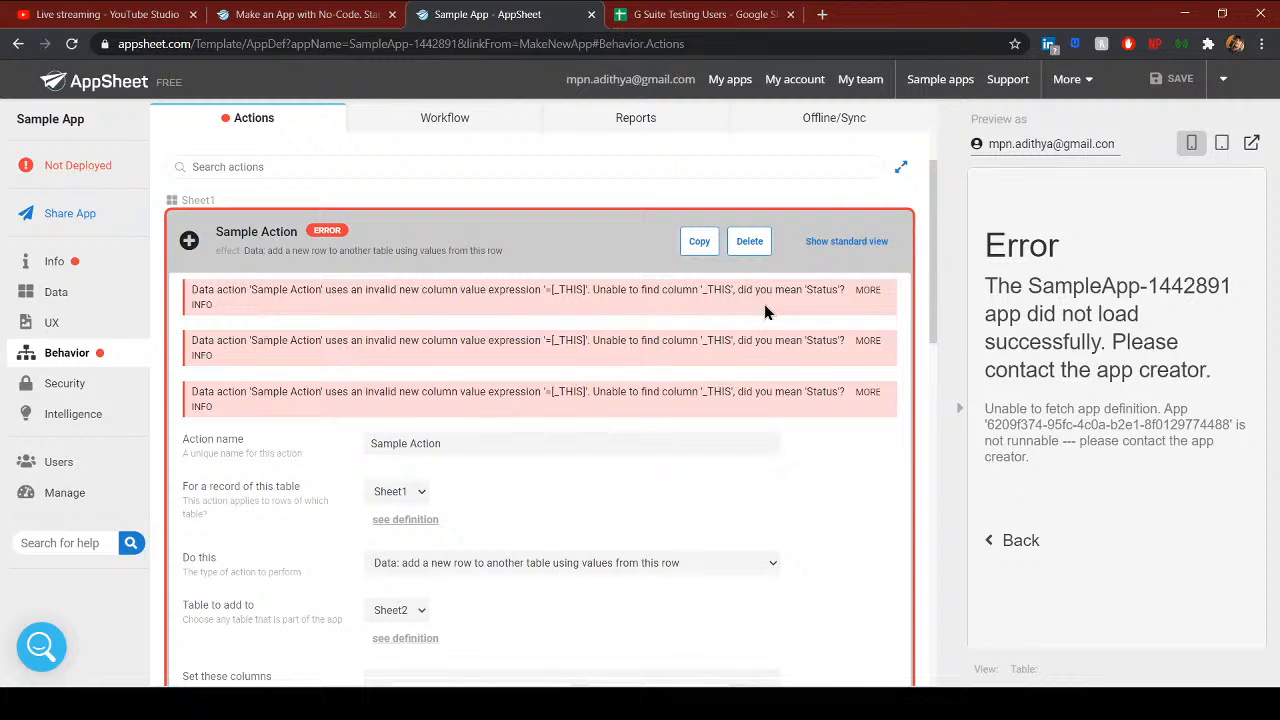
scroll(665, 428, down, 3)
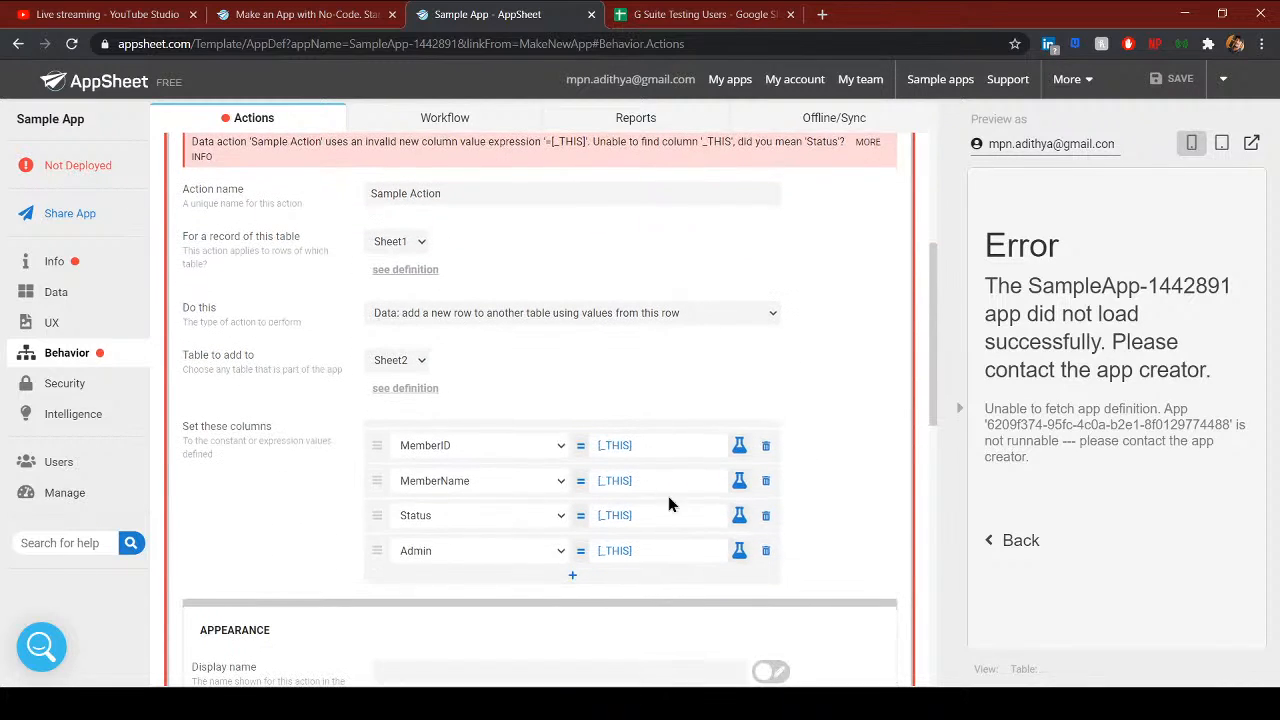
click(643, 448)
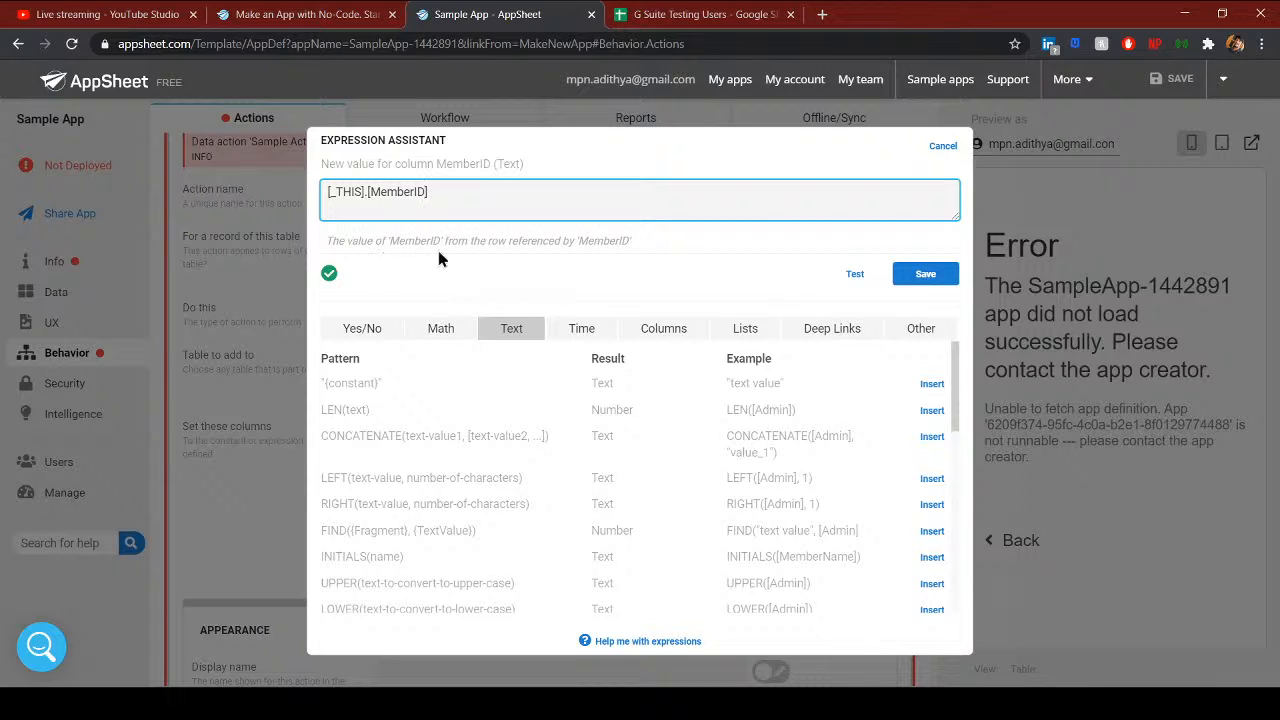
click(925, 274)
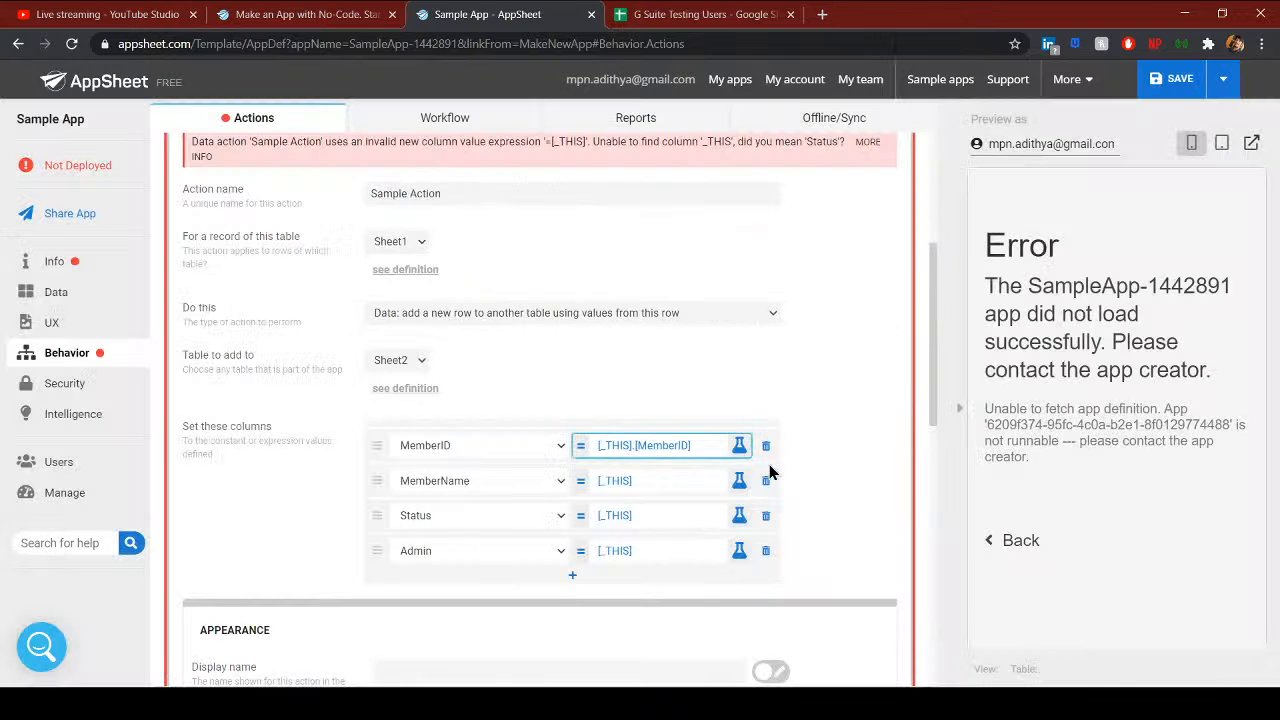
click(658, 484)
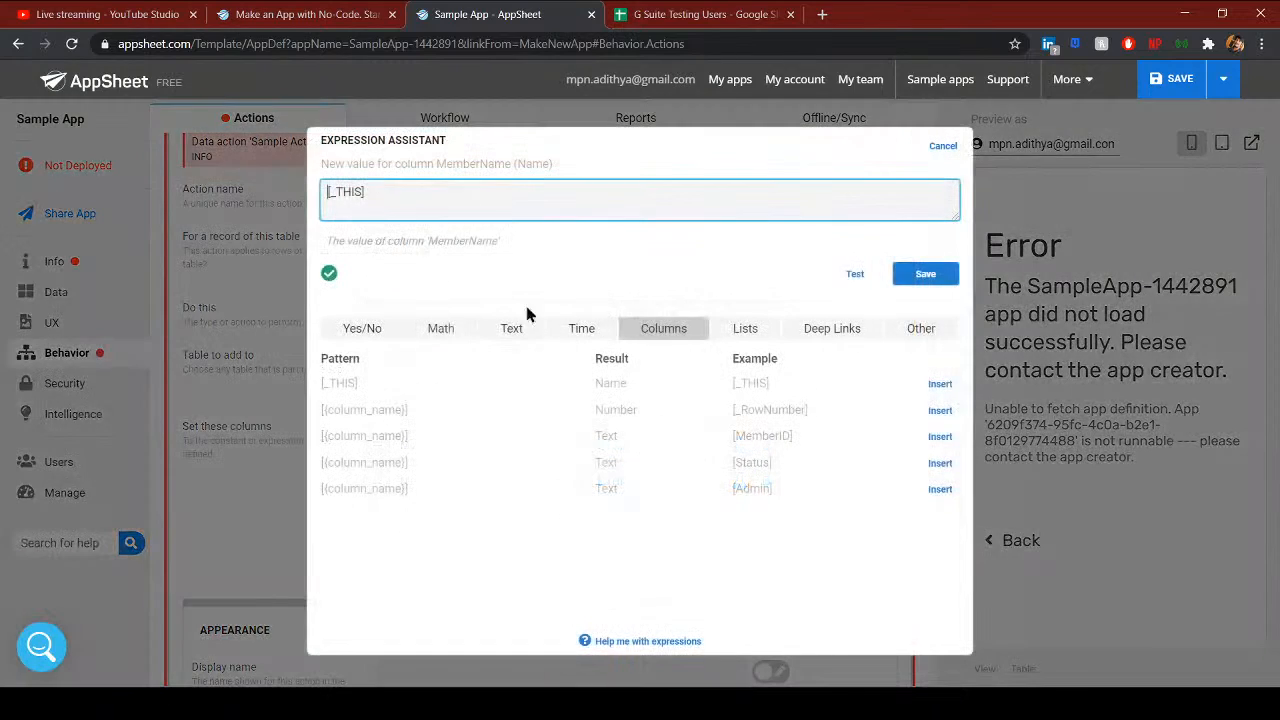
click(442, 191)
text(.[MemberName)
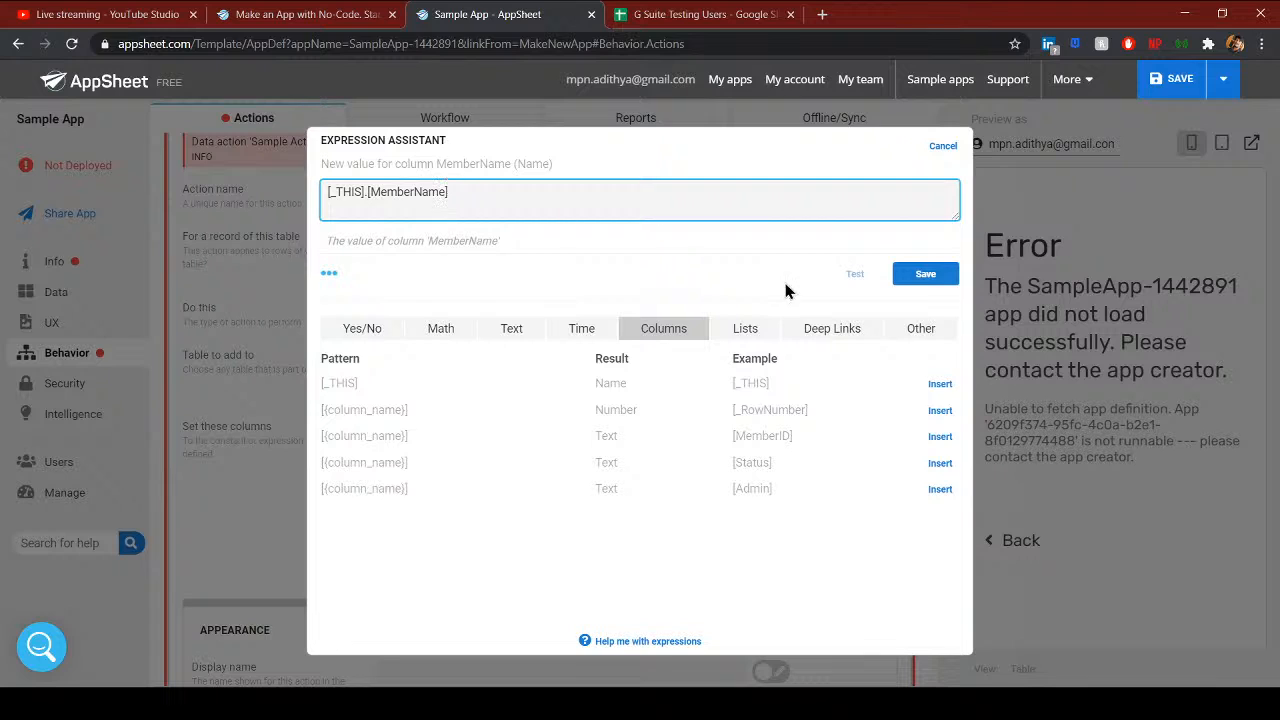
click(940, 274)
- Change Status and Admin to [_THIS].[Status] and [_THIS].[Admin], then save the app
click(672, 522)
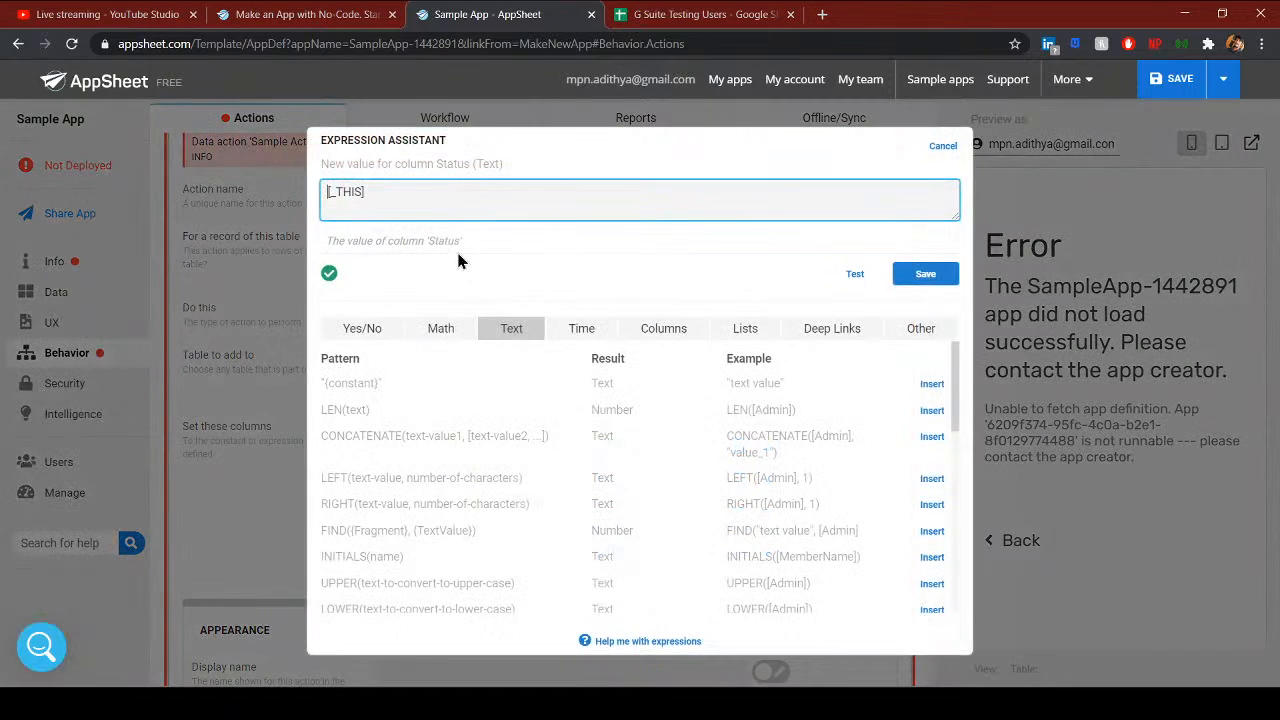
text(.[Status)
click(926, 283)
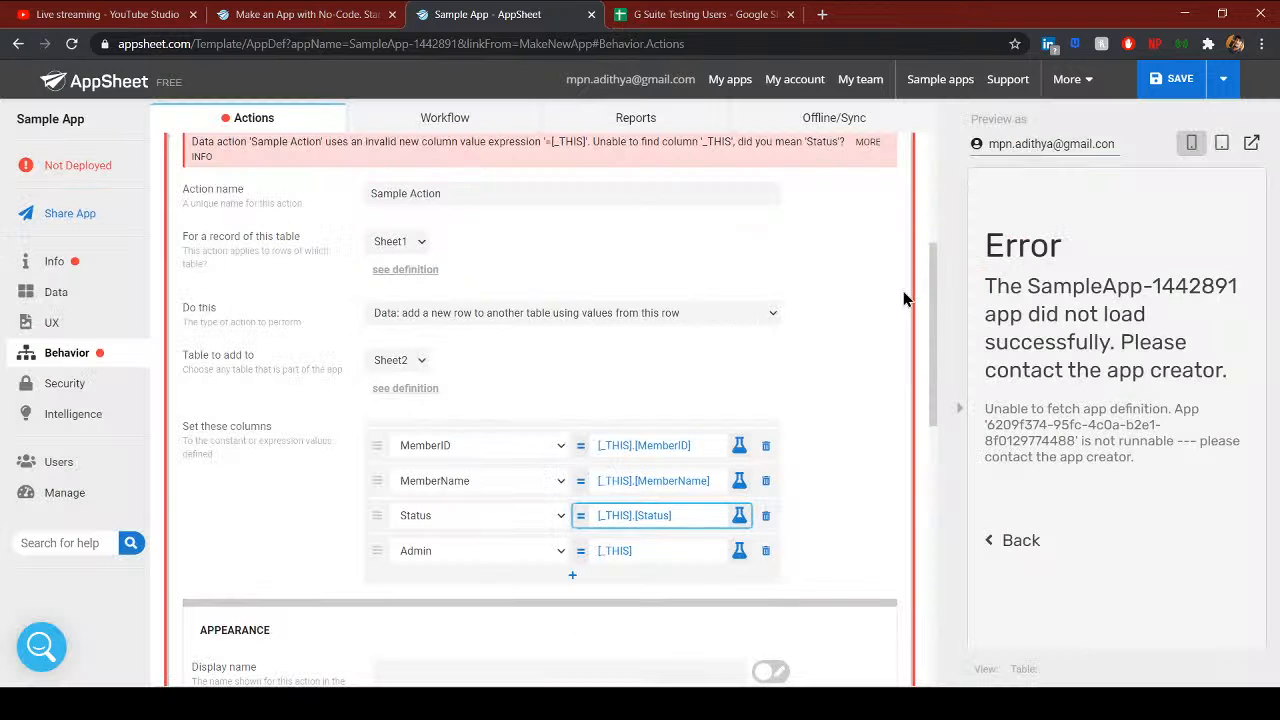
click(646, 552)
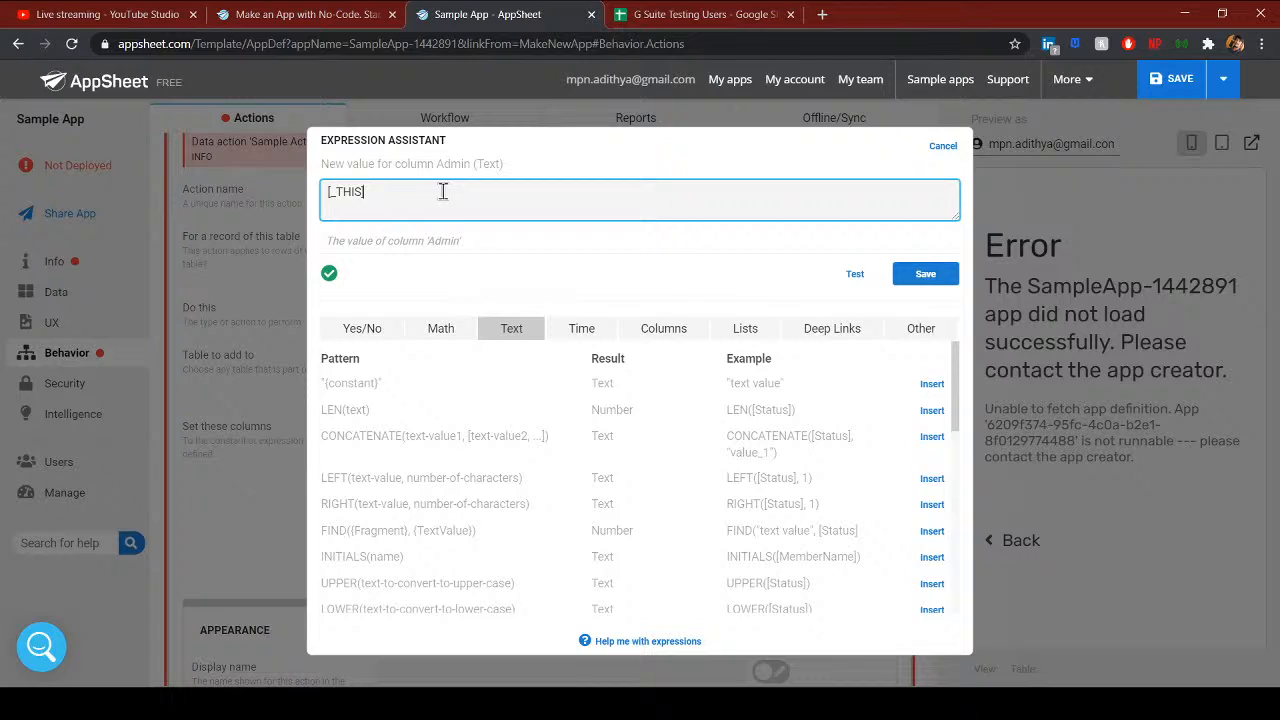
text(.[Admin)
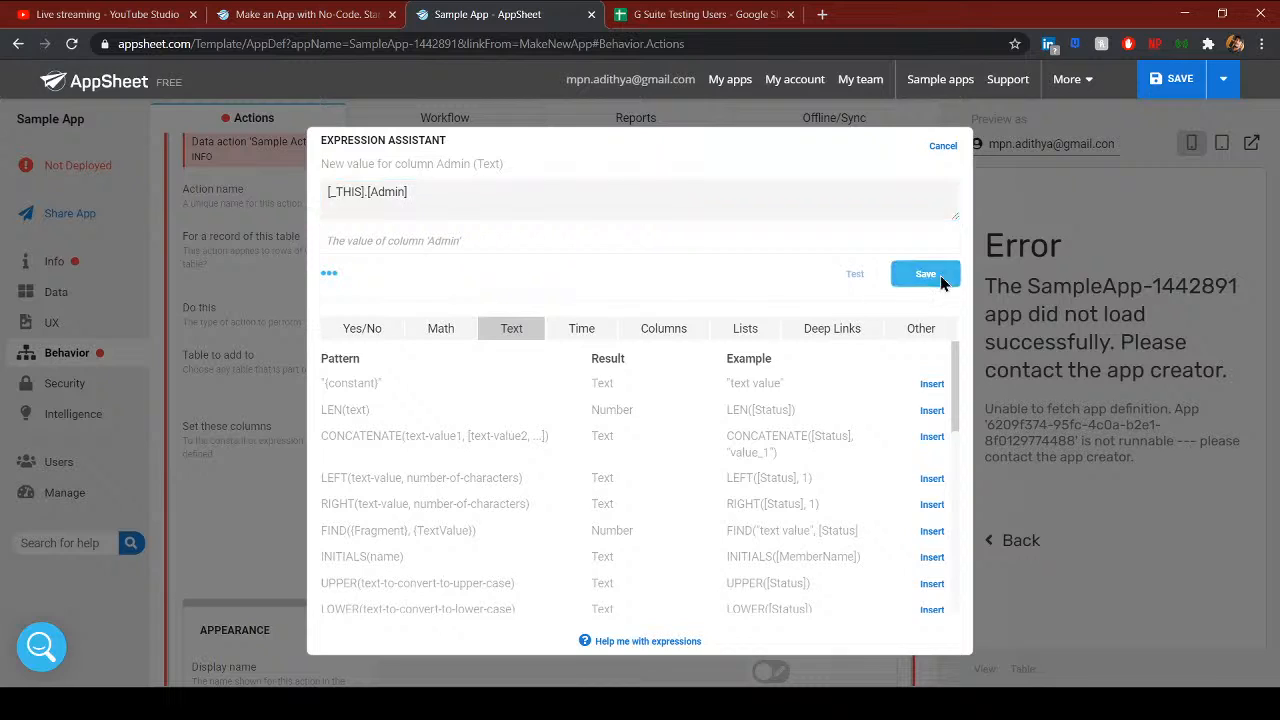
click(940, 278)
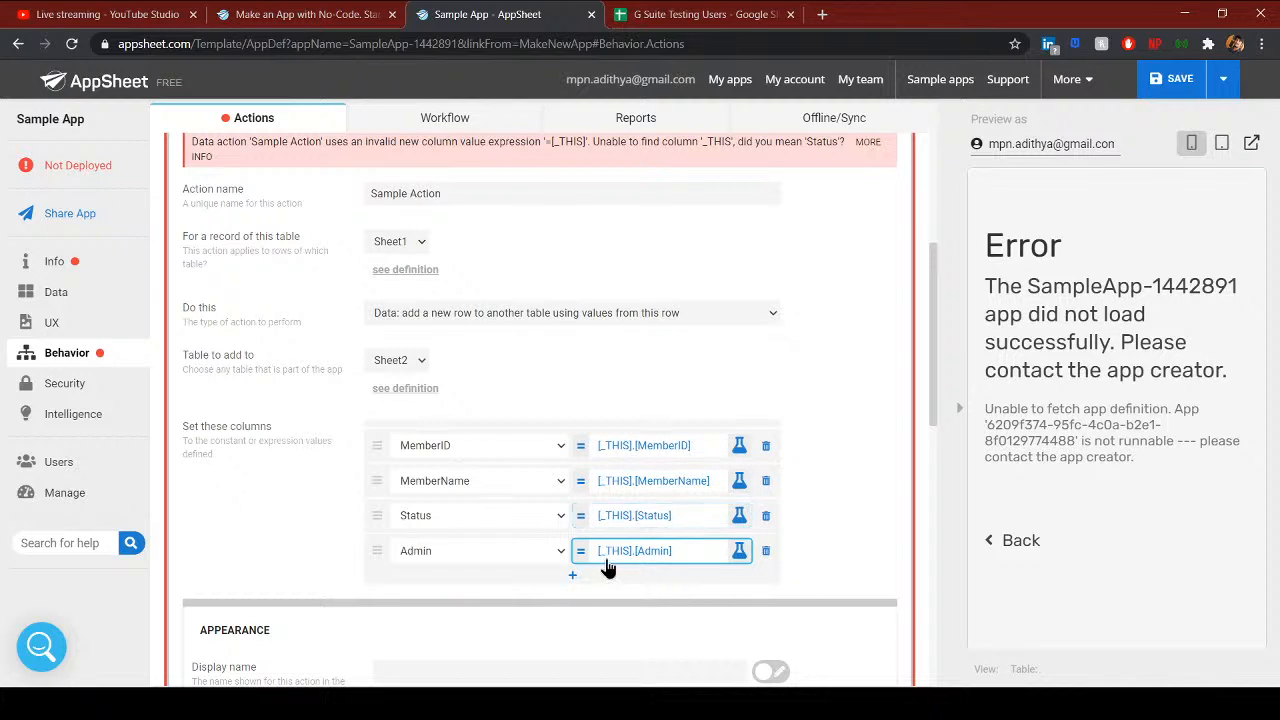
click(1158, 88)
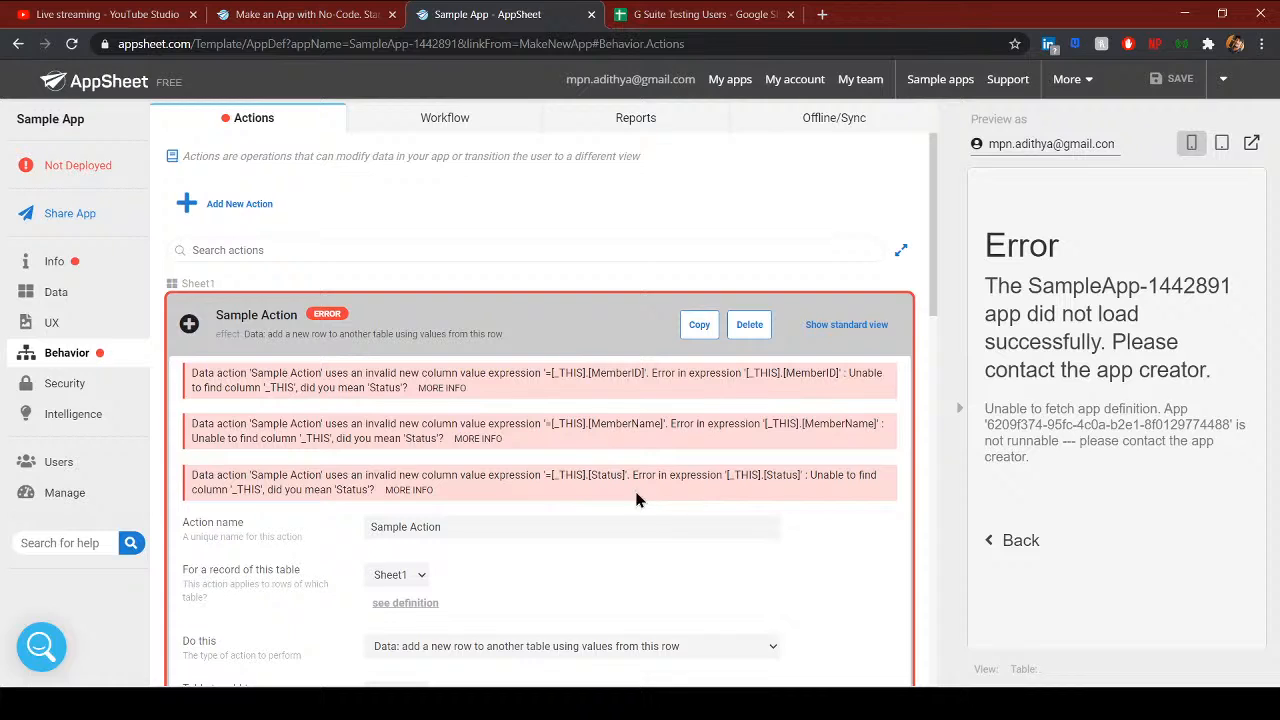
- Strip the [_THIS]. prefix so the MemberID value reads [MemberID], and save the app
scroll(586, 506, down, 4)
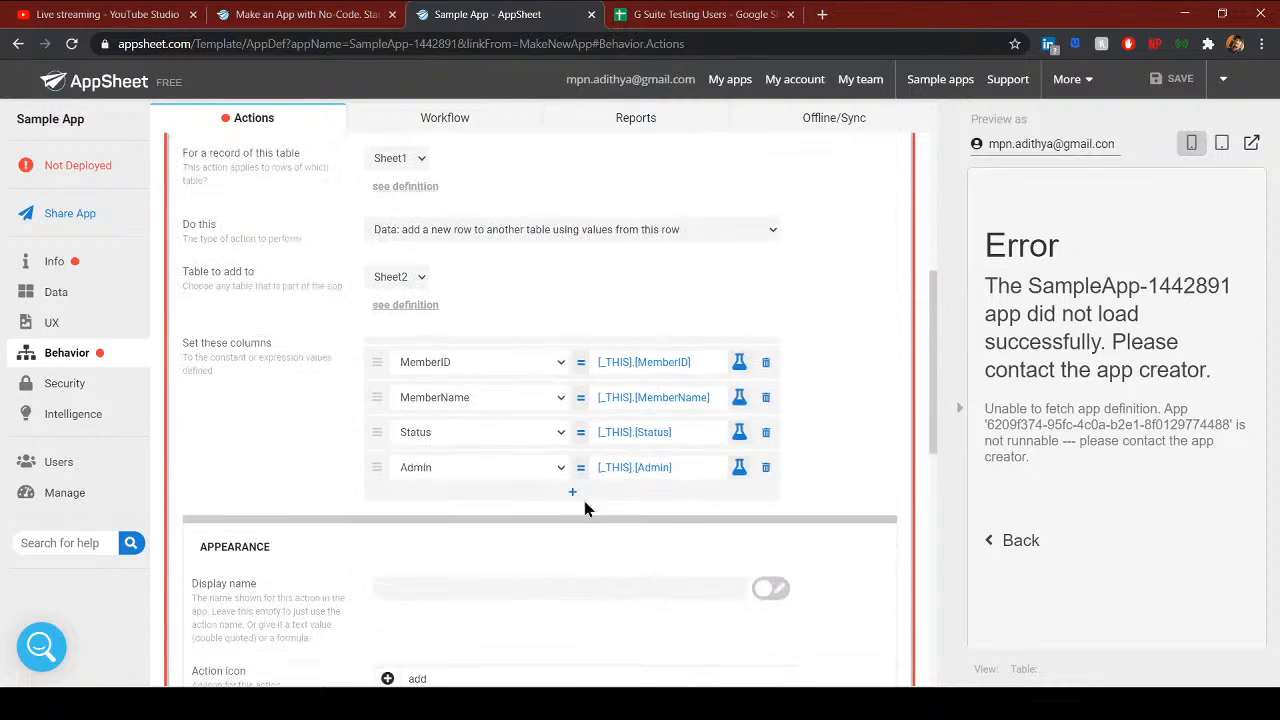
click(622, 363)
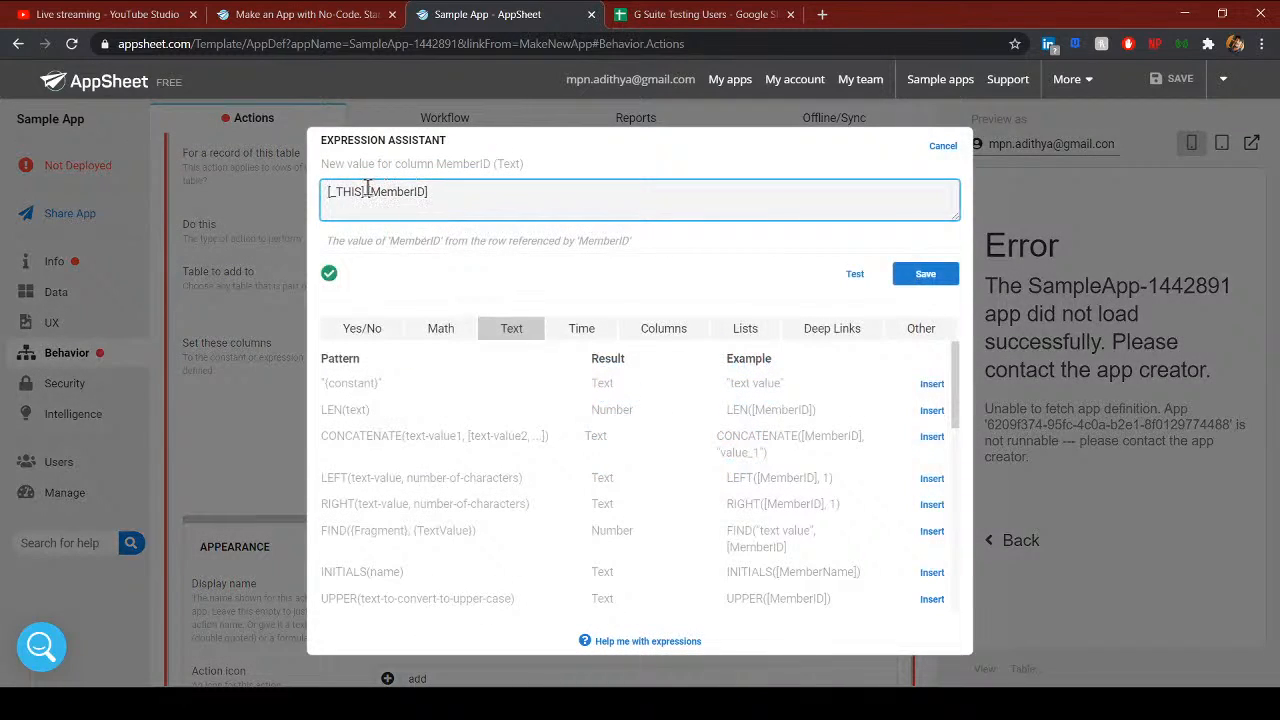
drag(368, 191, 305, 198)
key(BackSpace)
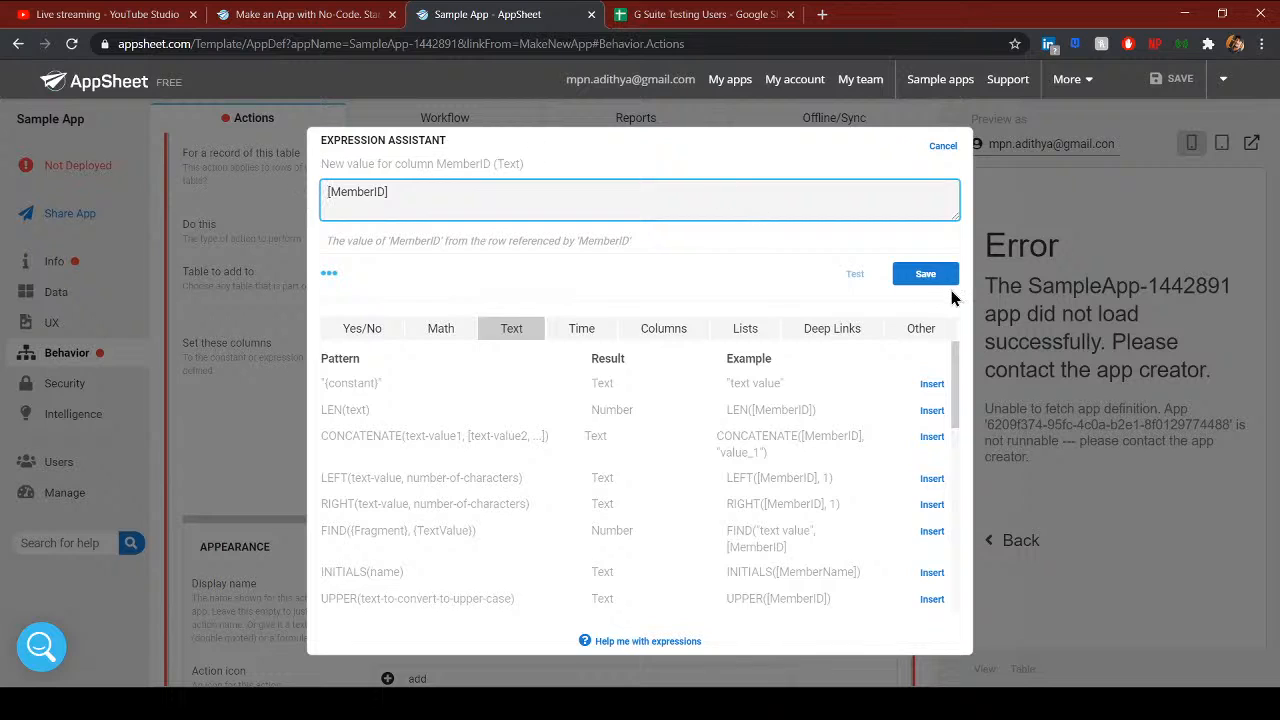
click(926, 275)
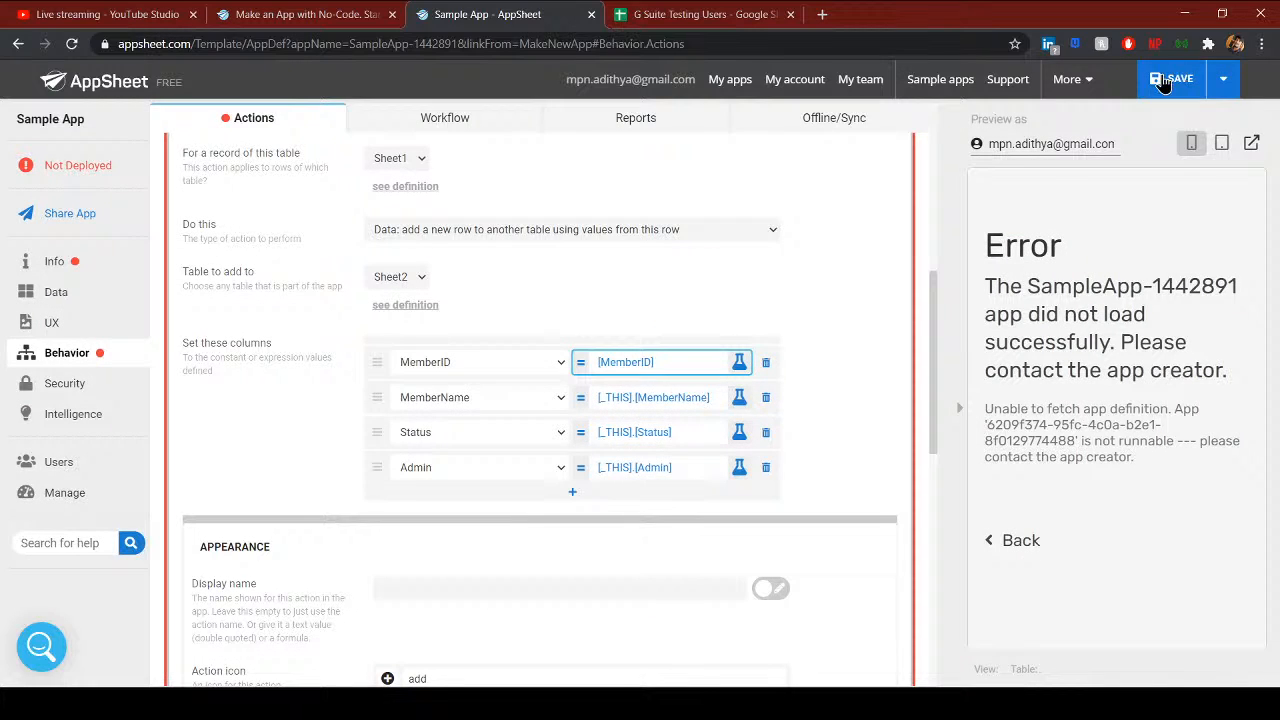
click(1170, 79)
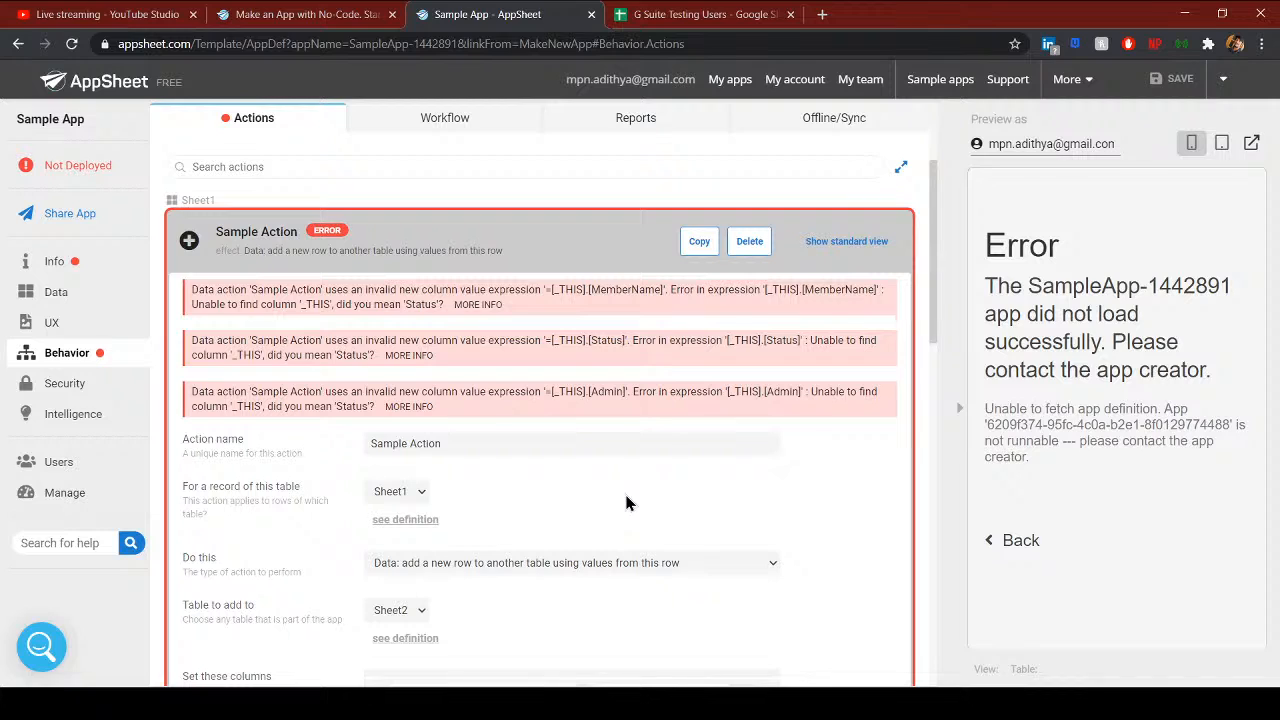
- Reduce the MemberName and Status values to plain [MemberName] and [Status]
scroll(626, 503, down, 2)
click(640, 493)
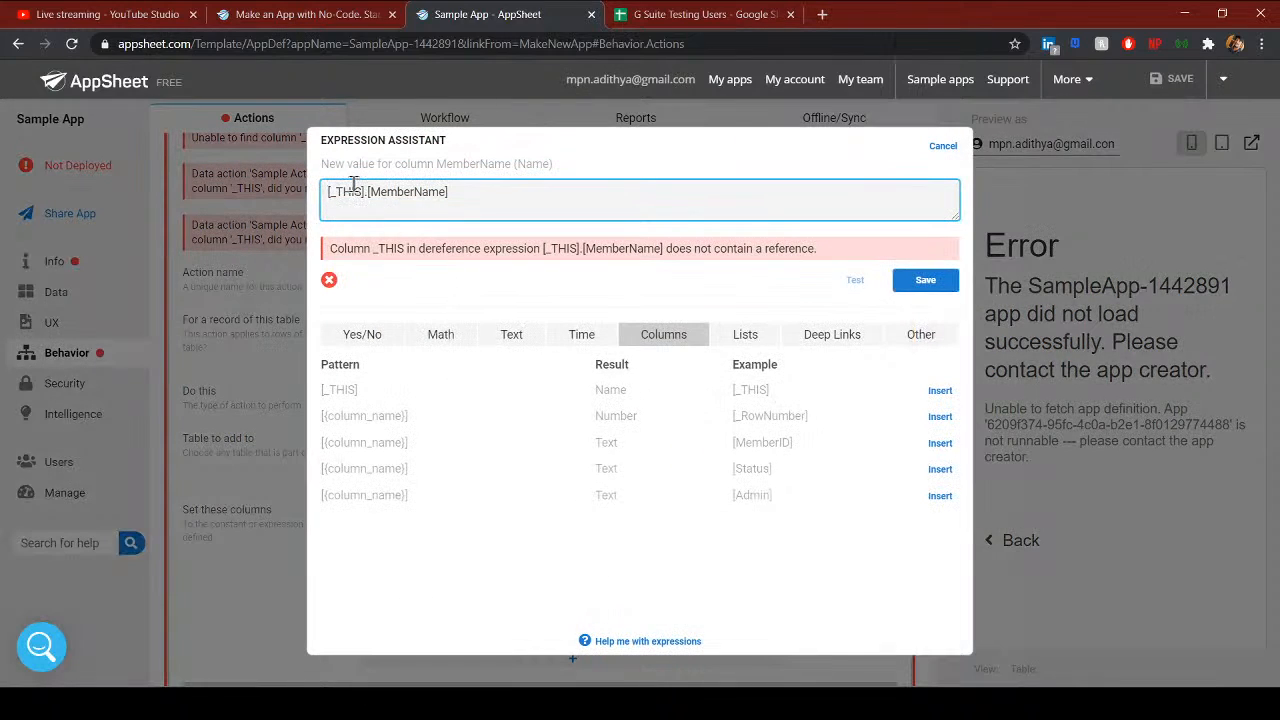
drag(367, 196, 230, 200)
key(BackSpace)
click(916, 284)
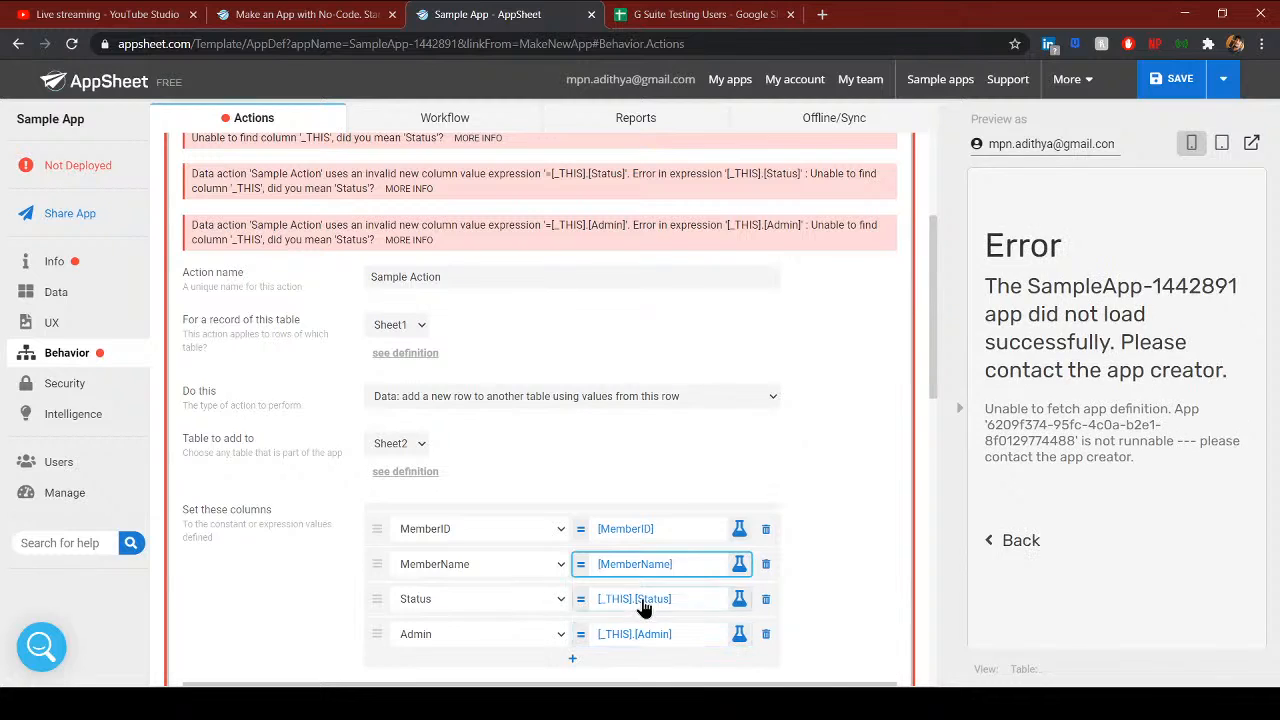
click(645, 521)
drag(367, 196, 291, 193)
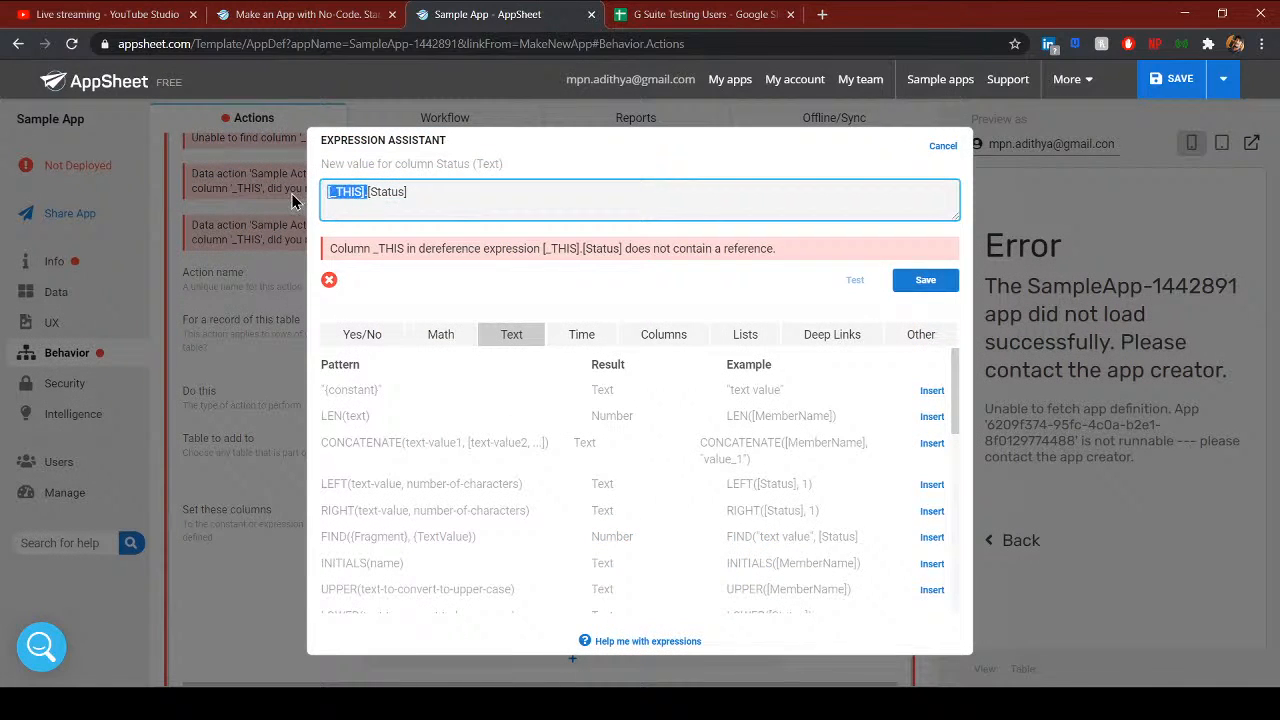
key(BackSpace)
click(925, 283)
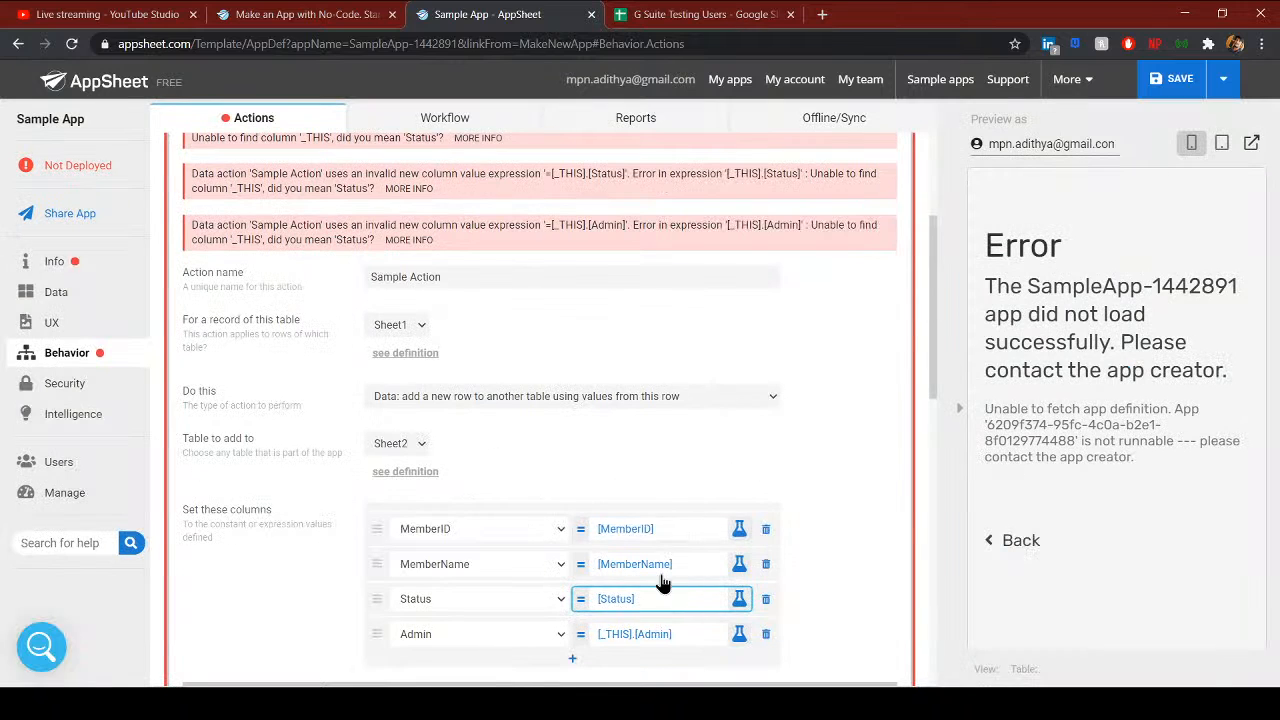
- Reduce the Admin value to plain [Admin] and save the app again
click(650, 551)
click(365, 196)
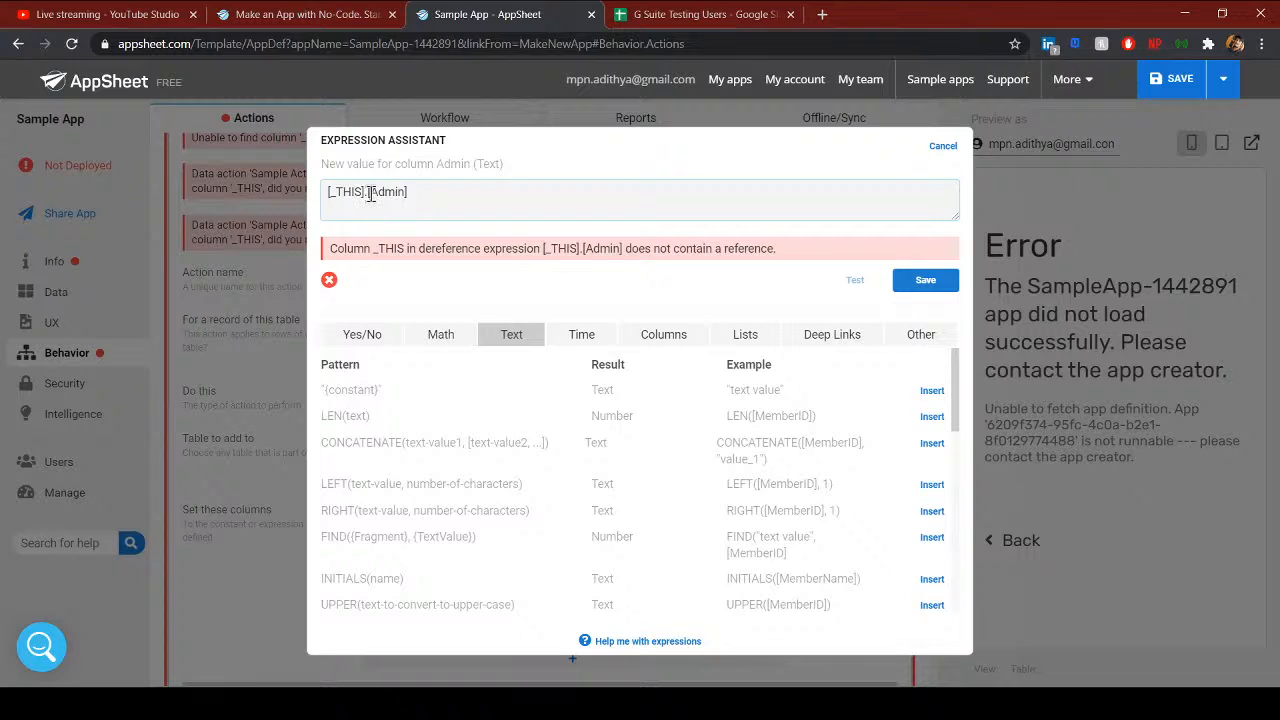
drag(368, 195, 284, 195)
key(BackSpace)
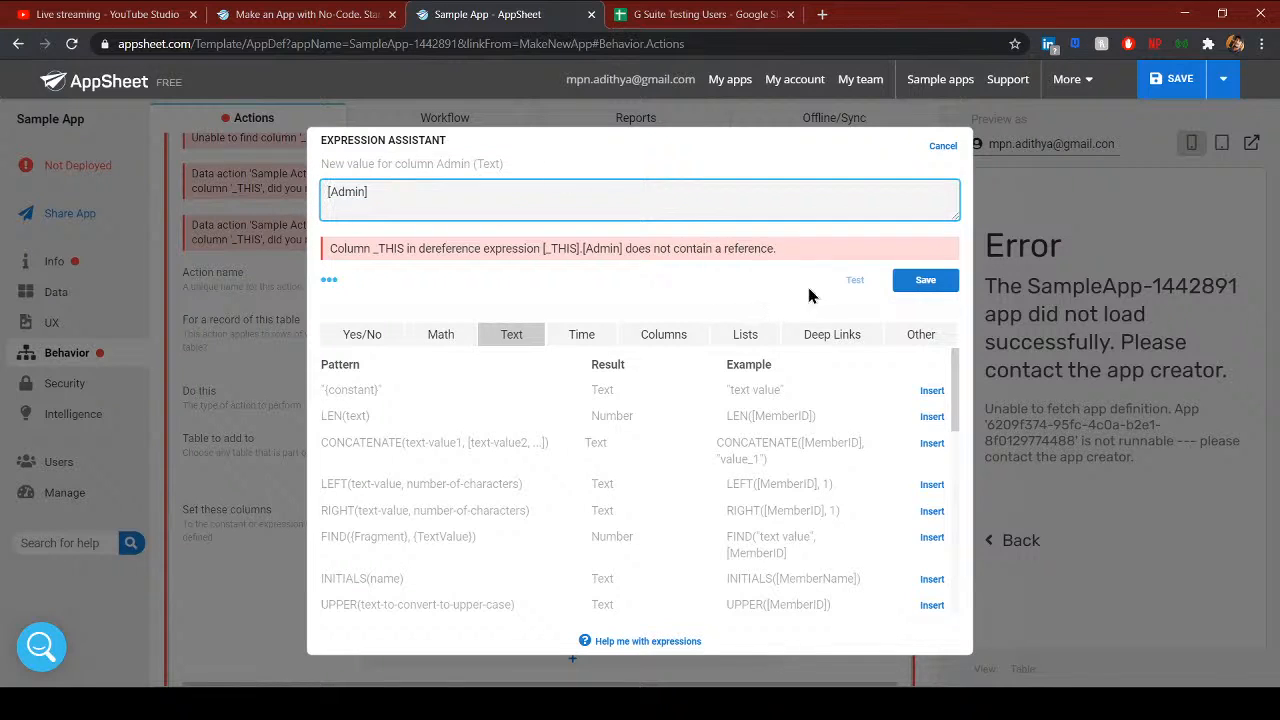
click(905, 283)
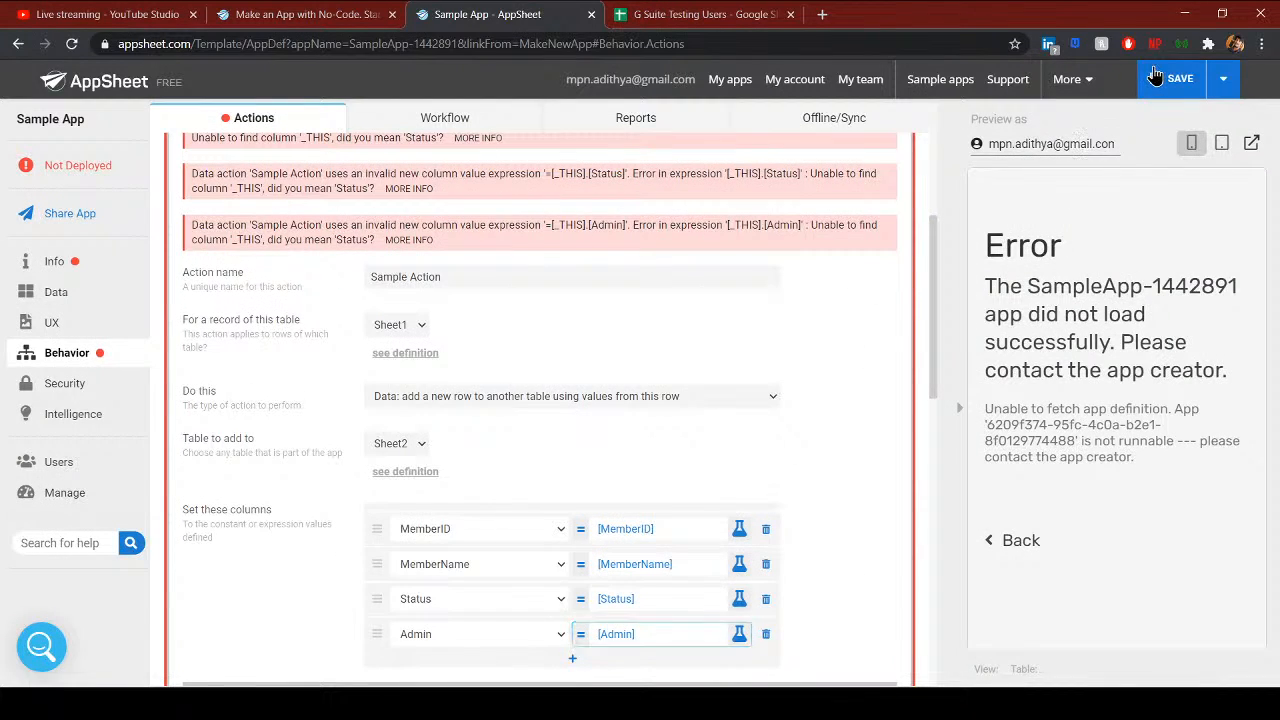
click(1160, 78)
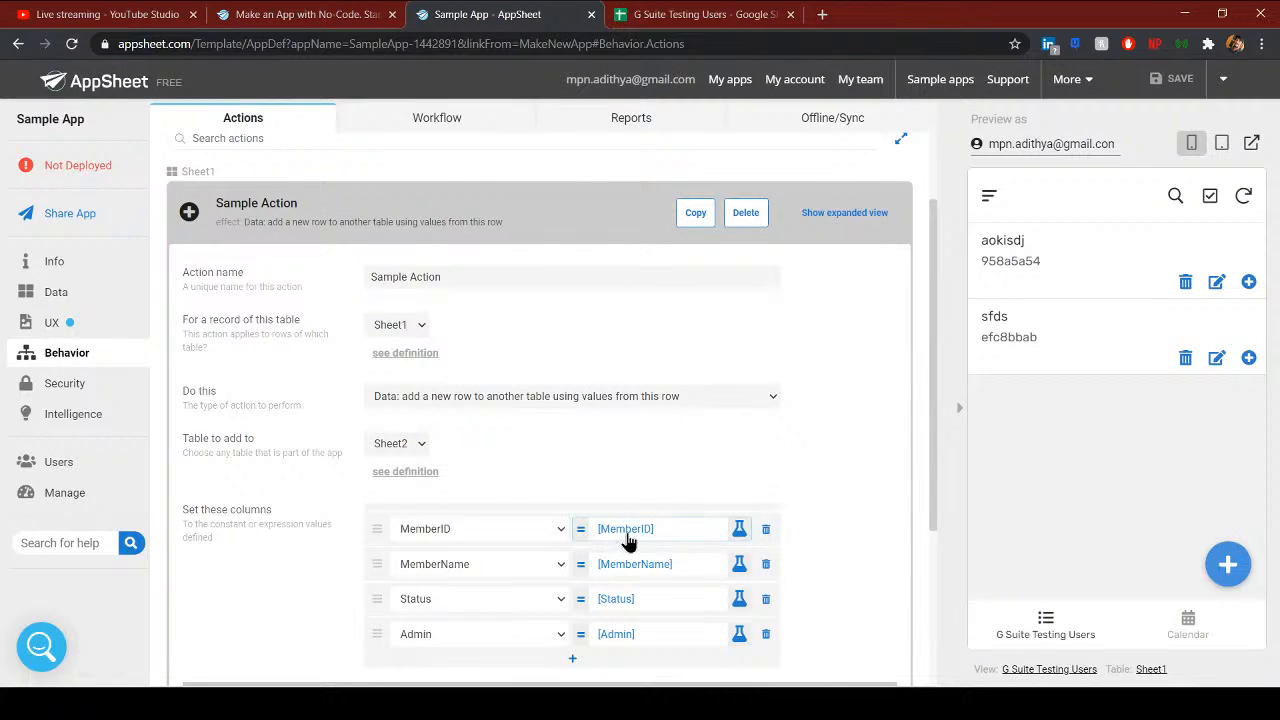
click(622, 532)
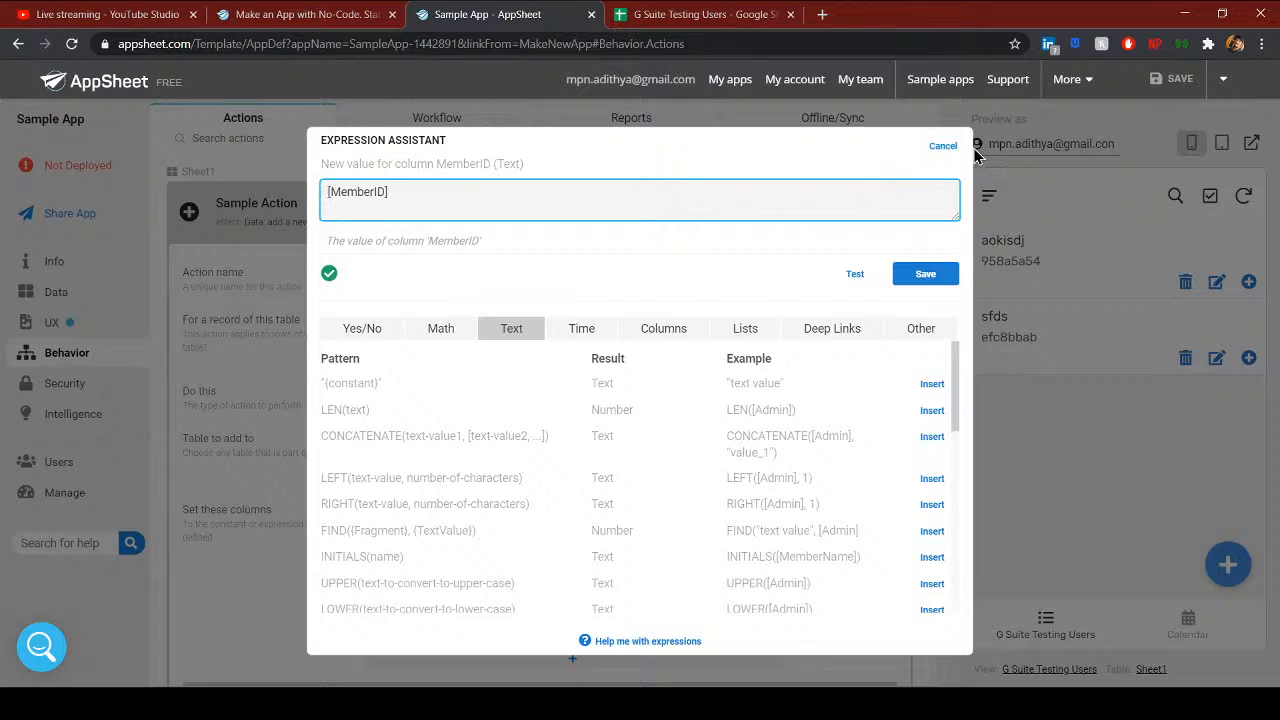
click(943, 146)
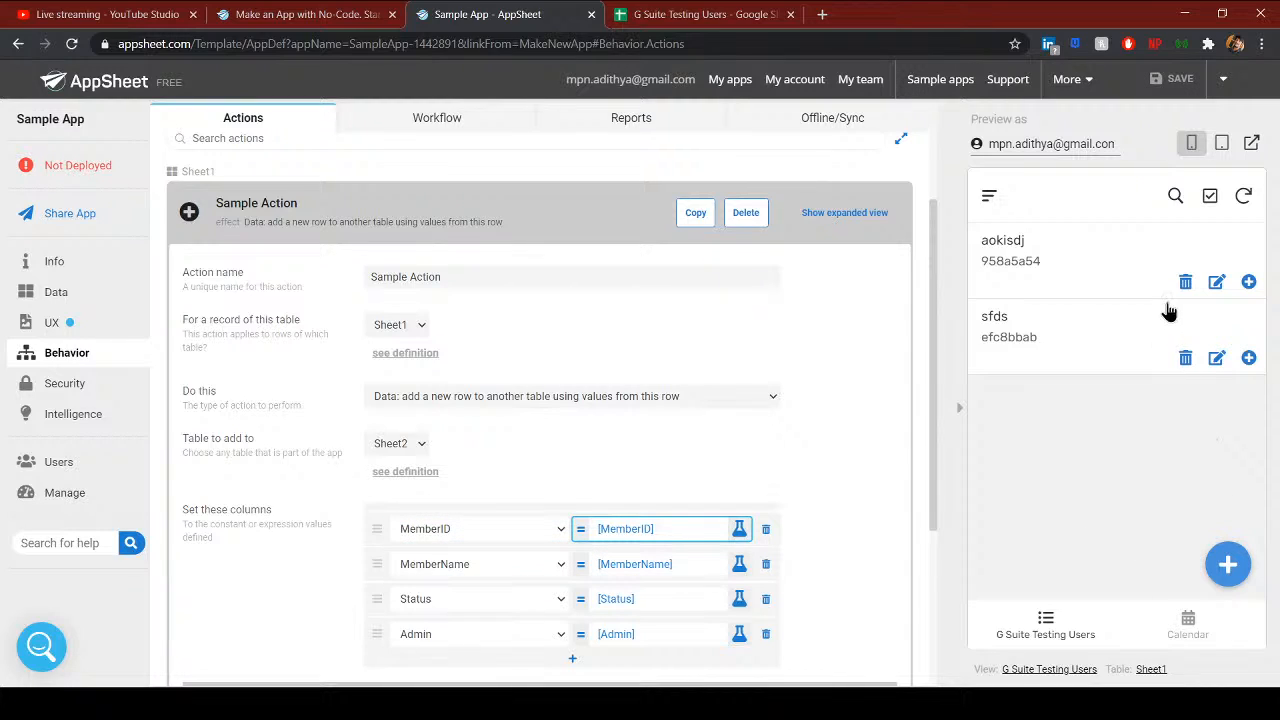
click(1086, 266)
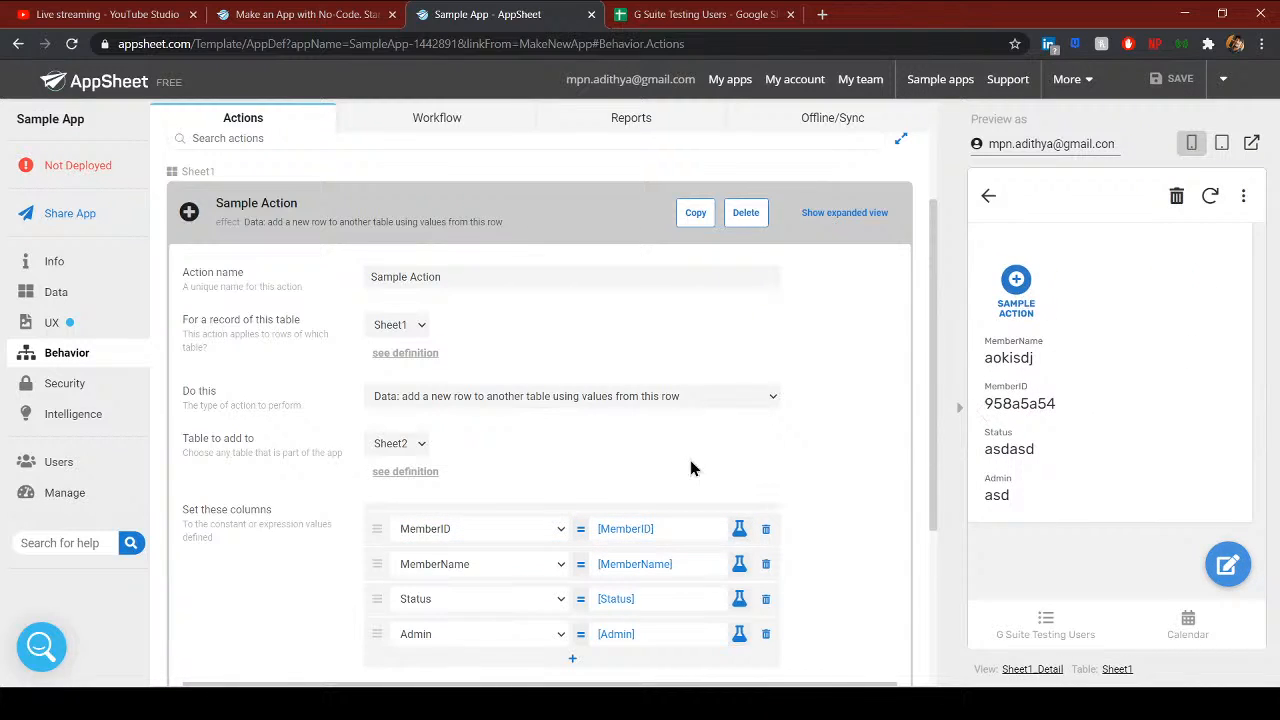
- Set the Sample Action icon to a plus sign and sync the preview app
scroll(434, 402, down, 1)
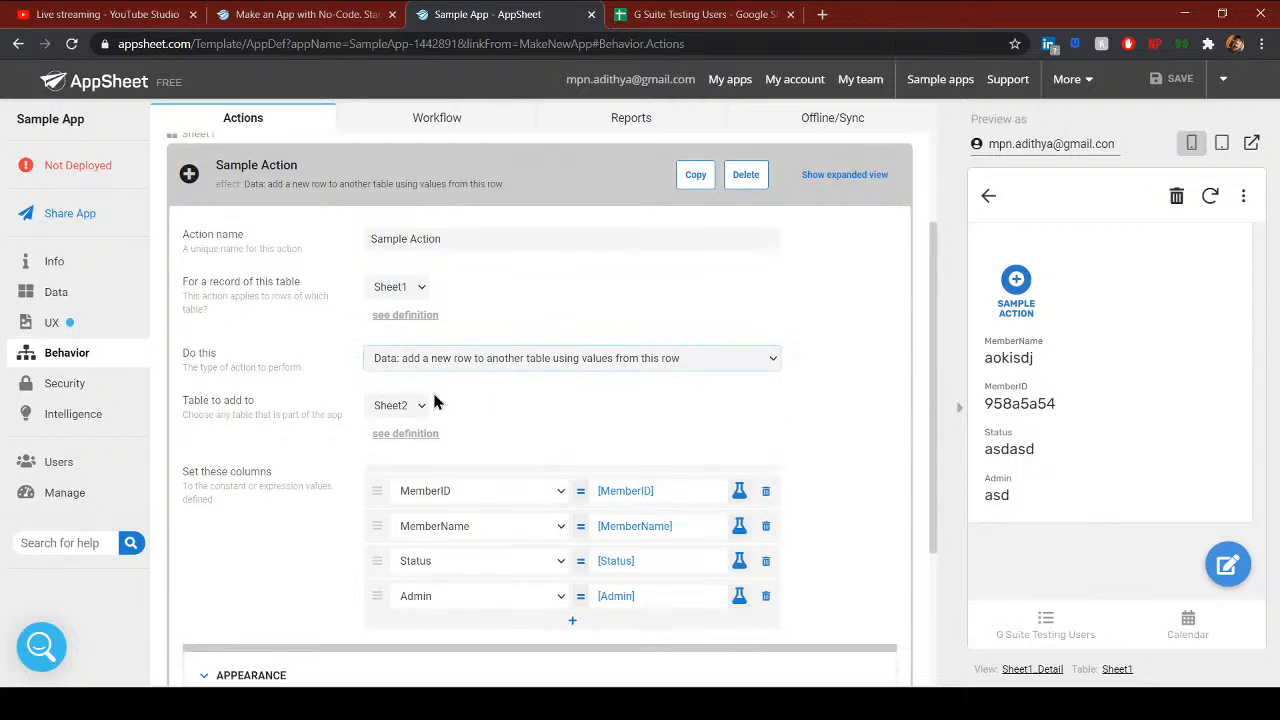
scroll(434, 402, down, 3)
click(251, 453)
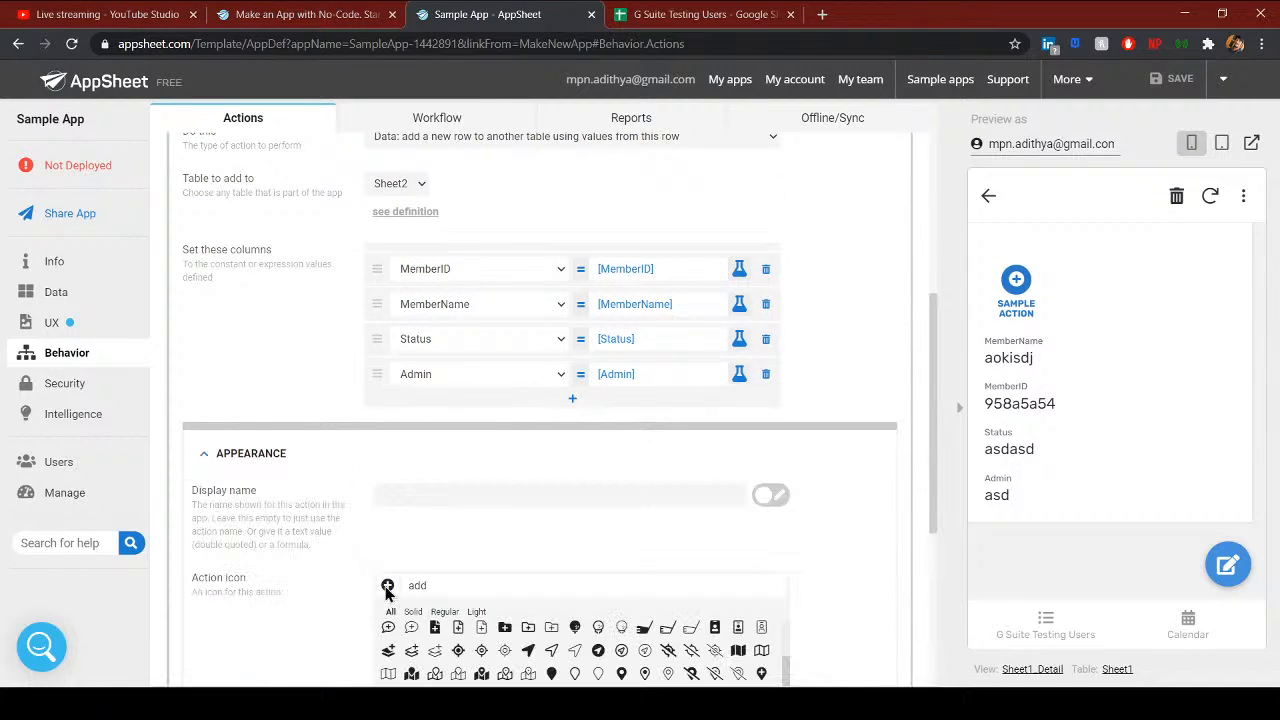
scroll(390, 594, down, 2)
click(434, 577)
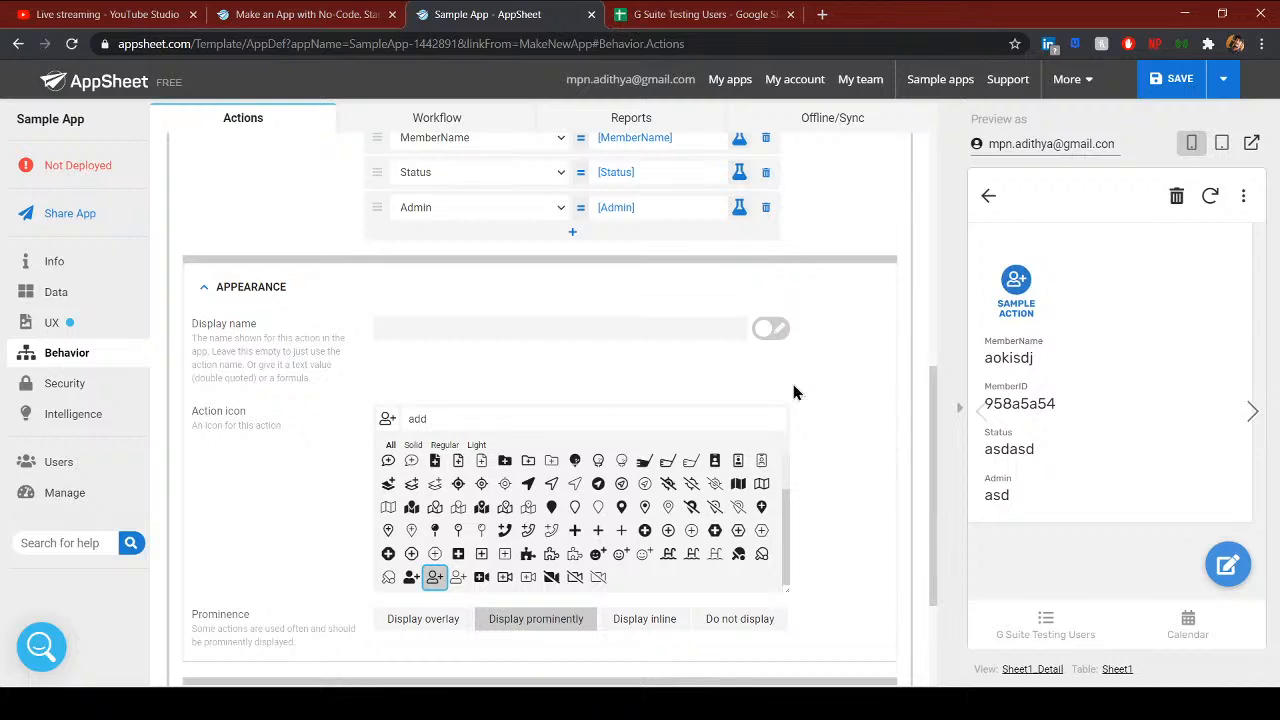
click(598, 530)
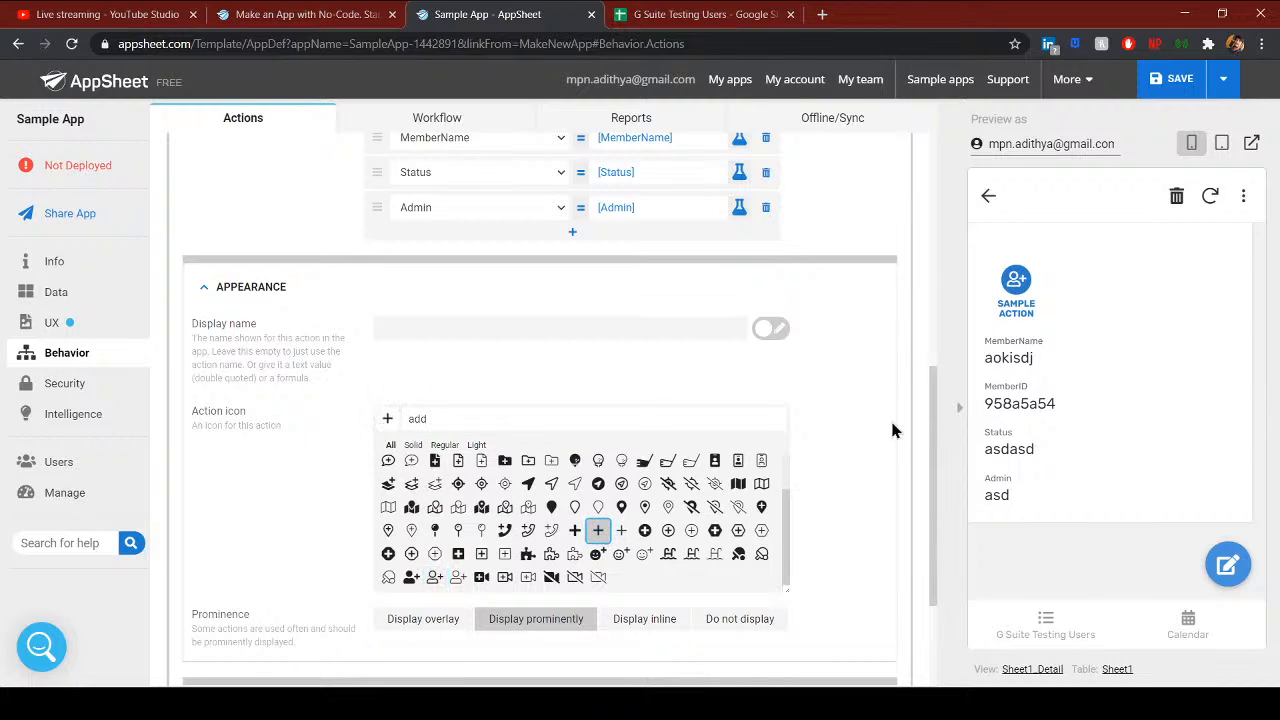
scroll(803, 468, up, 2)
scroll(890, 464, up, 3)
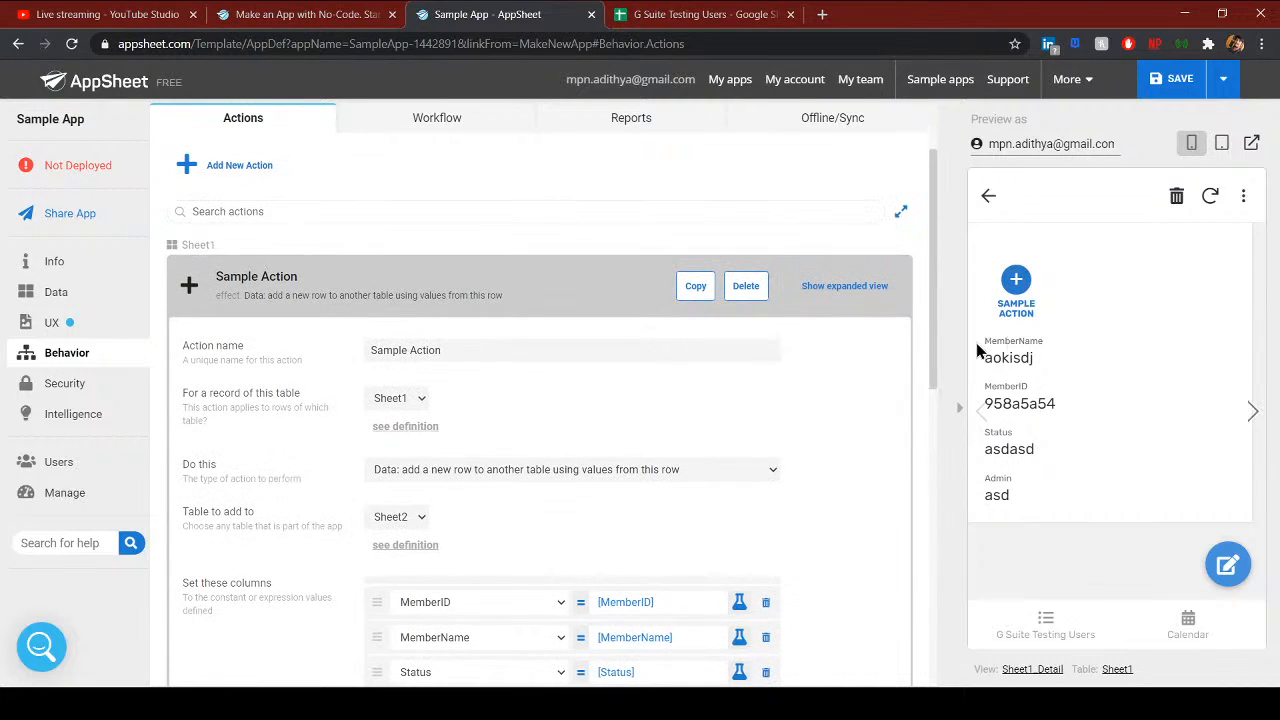
scroll(887, 290, down, 1)
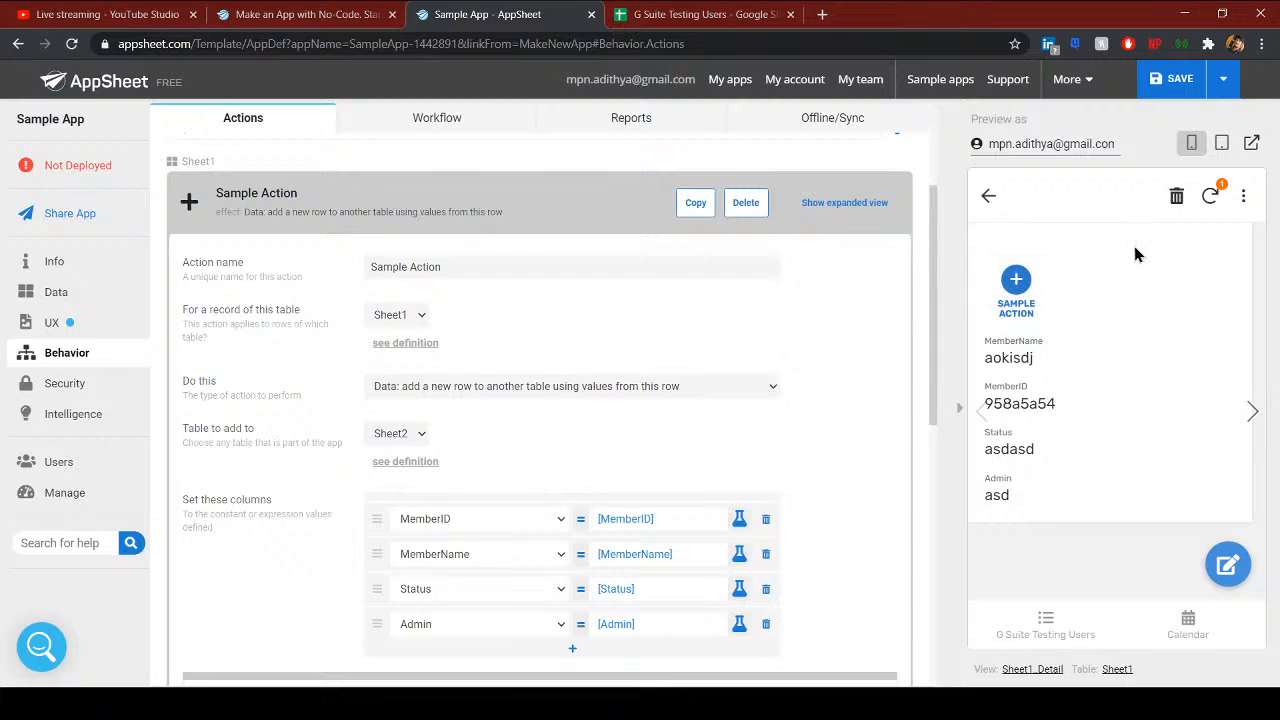
click(1220, 188)
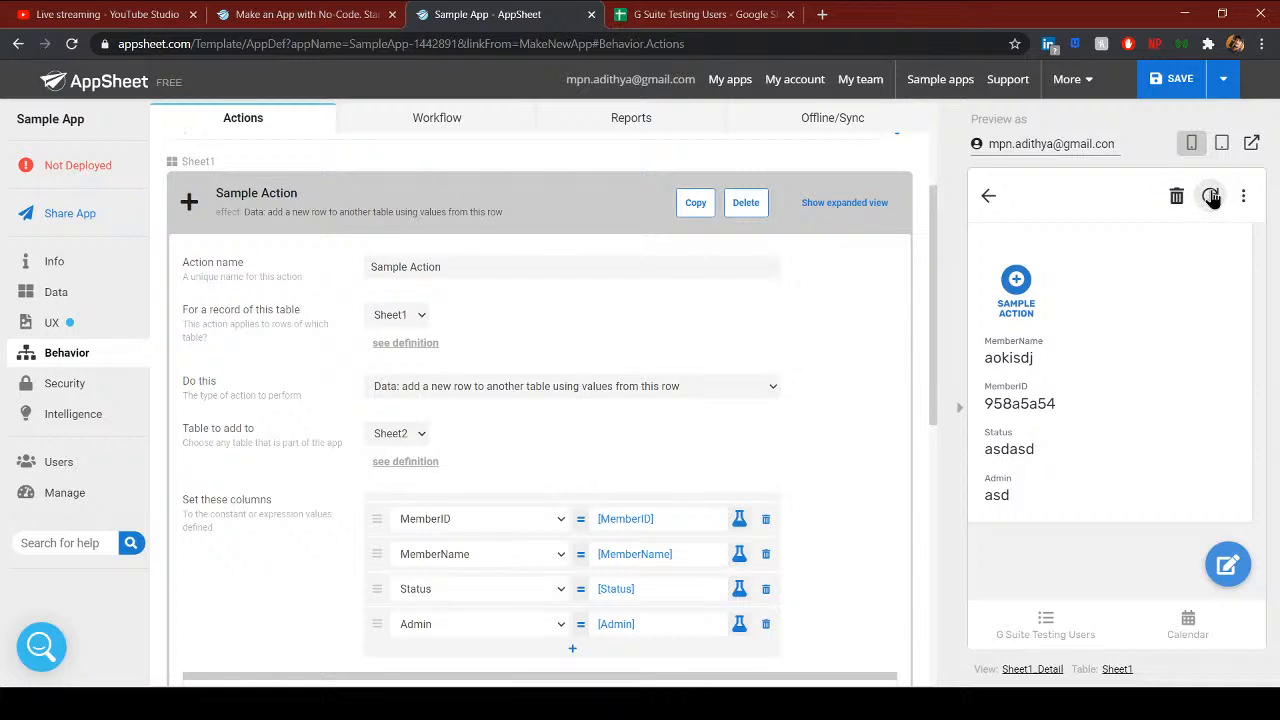
- Compare Sheet1 and Sheet2, then run Sample Action on the sfds record in the preview
click(705, 14)
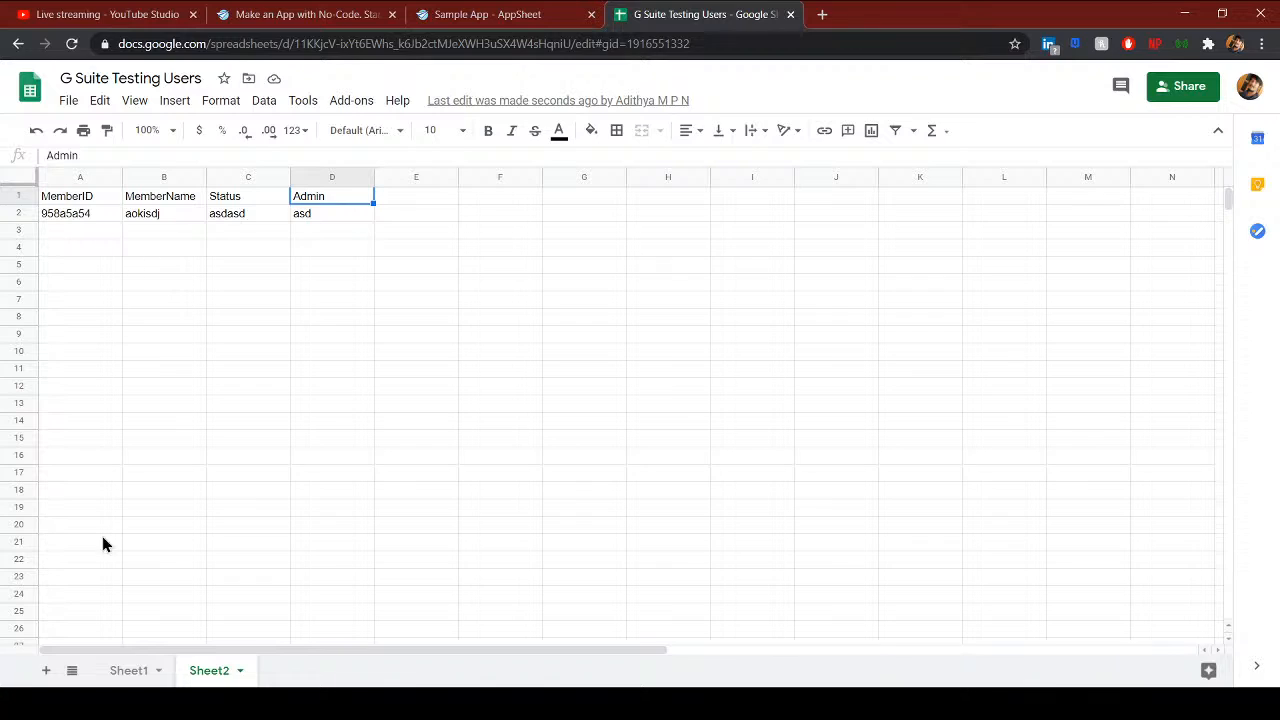
click(122, 668)
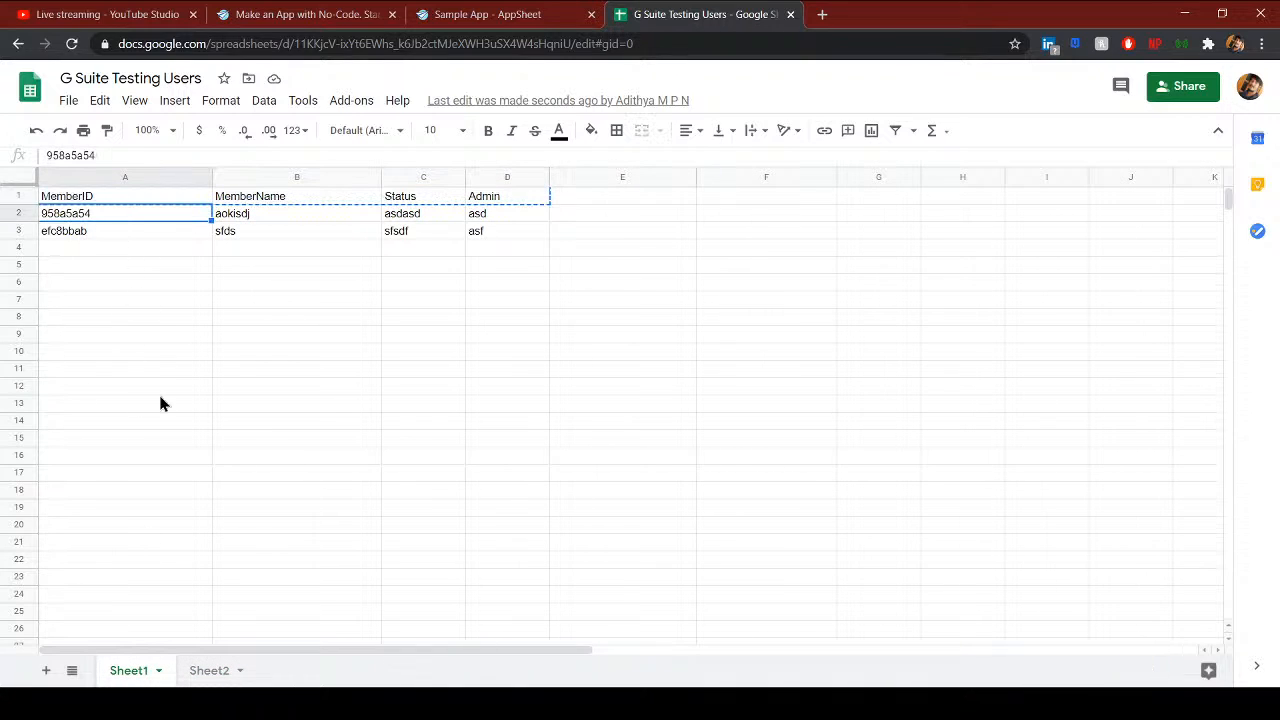
click(205, 671)
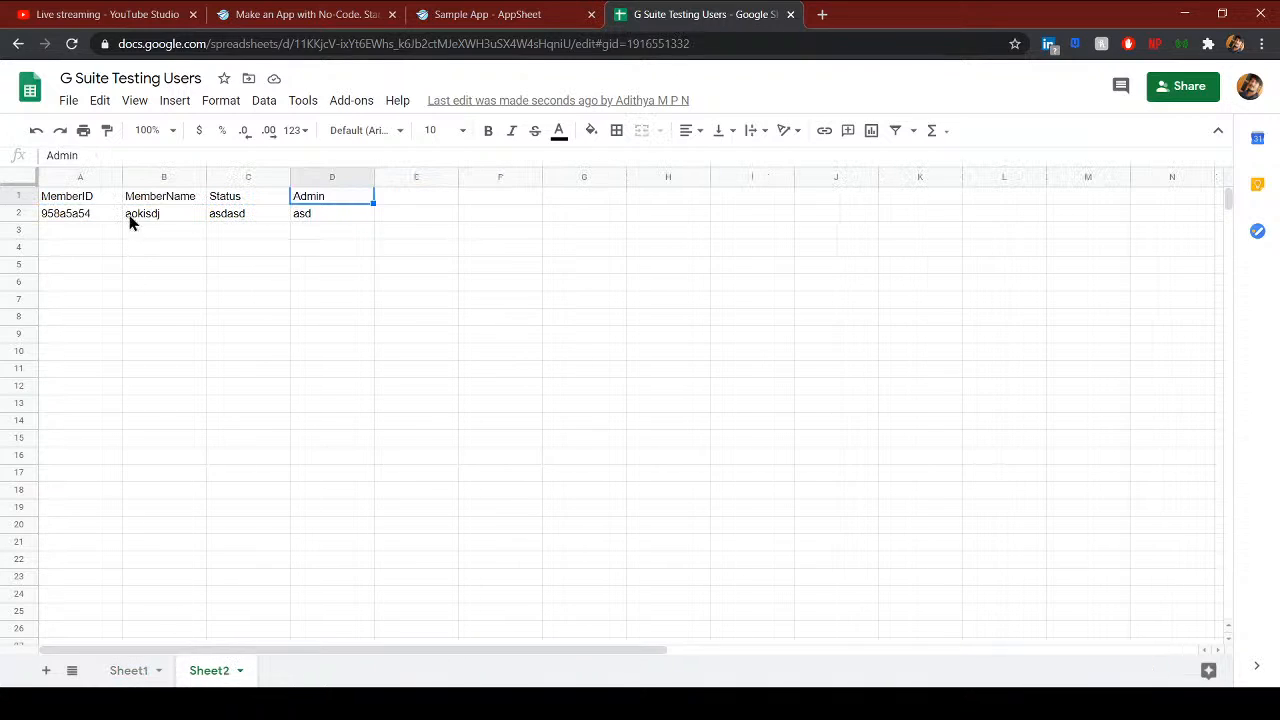
click(490, 14)
click(987, 195)
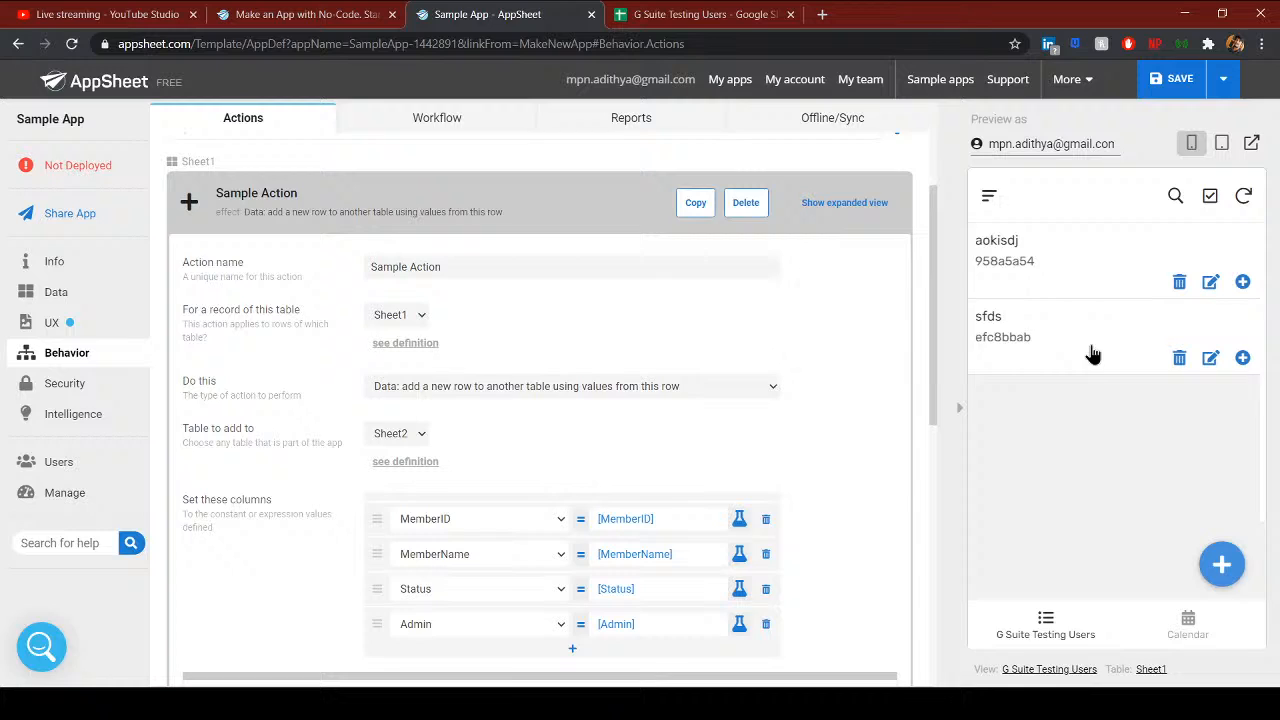
click(1037, 350)
click(1027, 290)
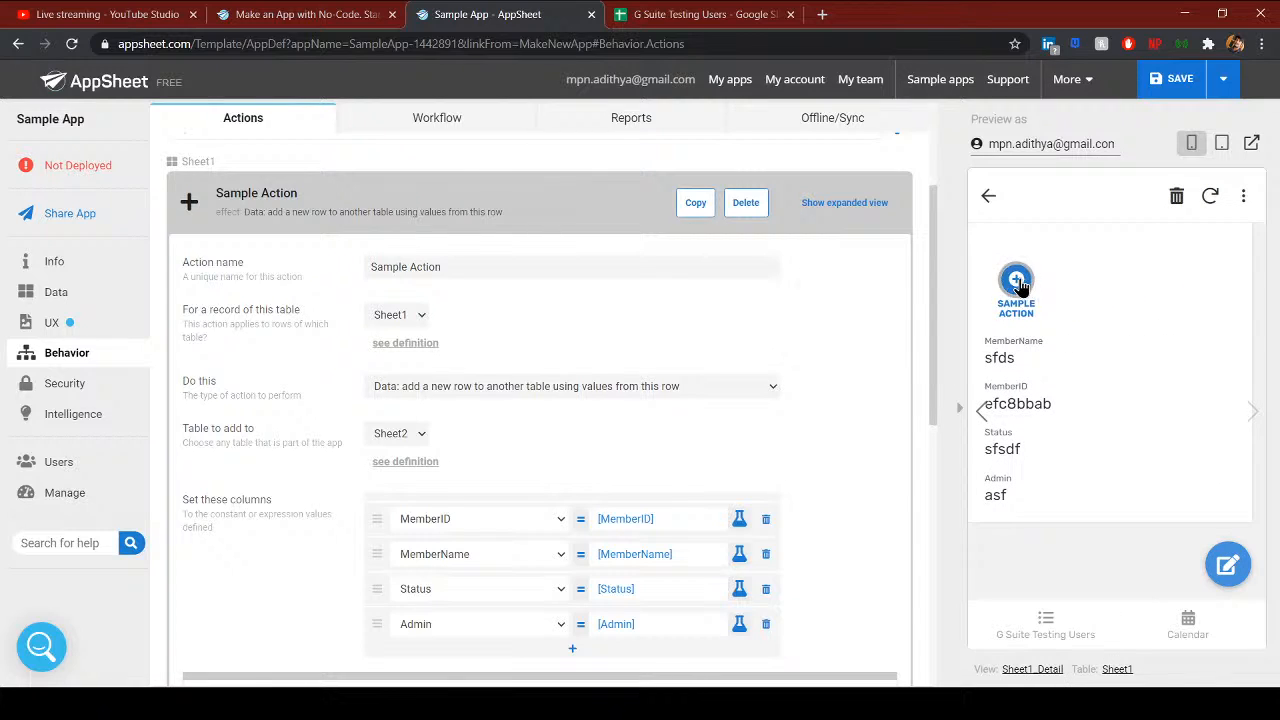
- Verify Sheet2 row 3 holds the copied values efc8bbab, sfds, sfsdf and asf
click(700, 14)
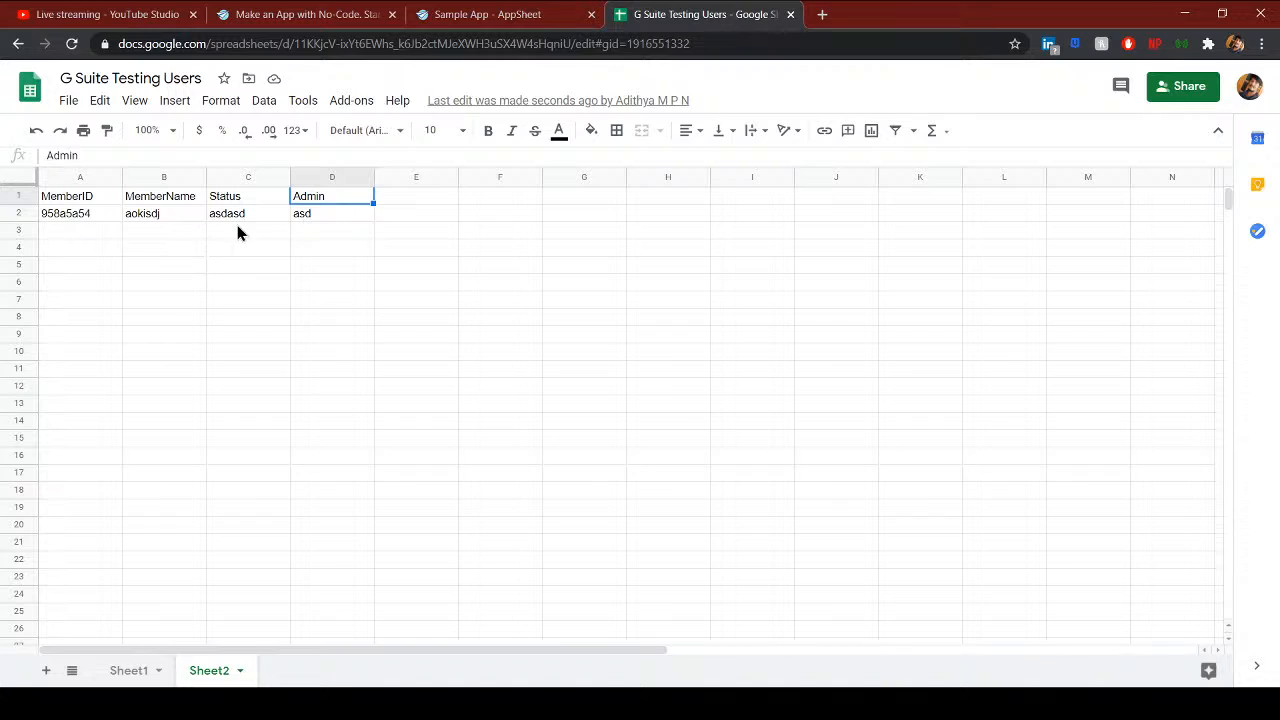
click(535, 22)
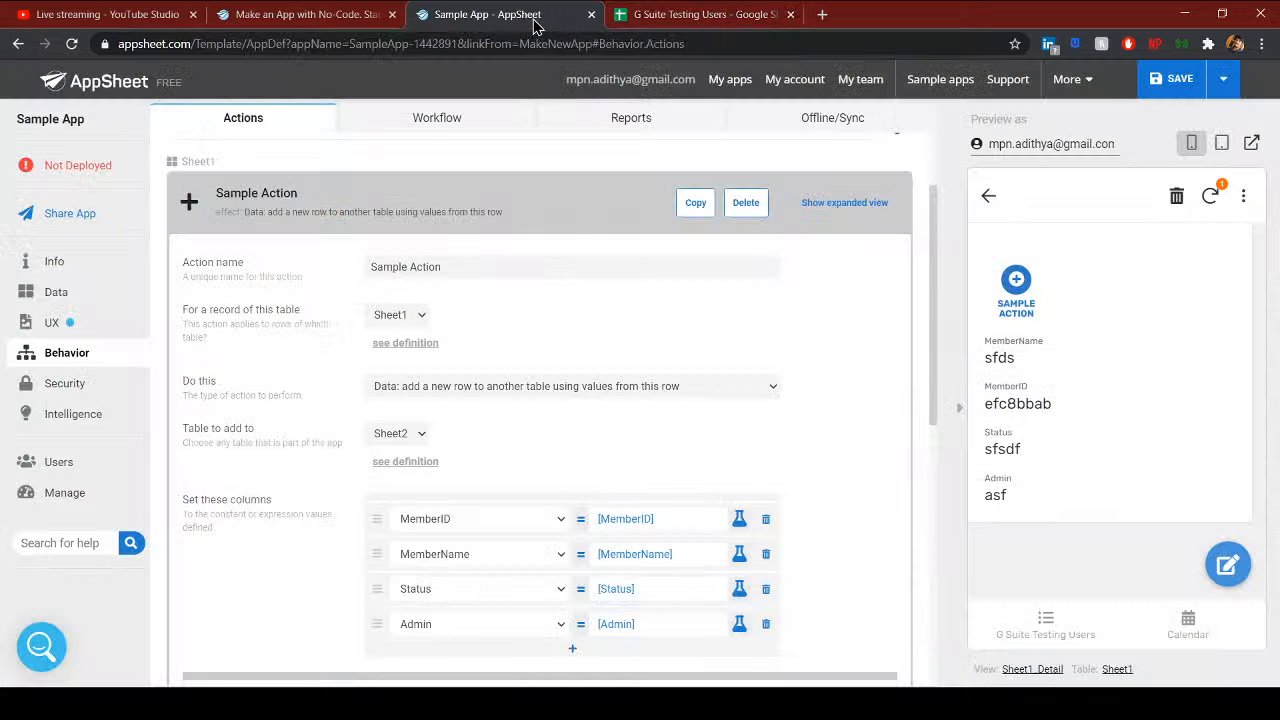
click(625, 27)
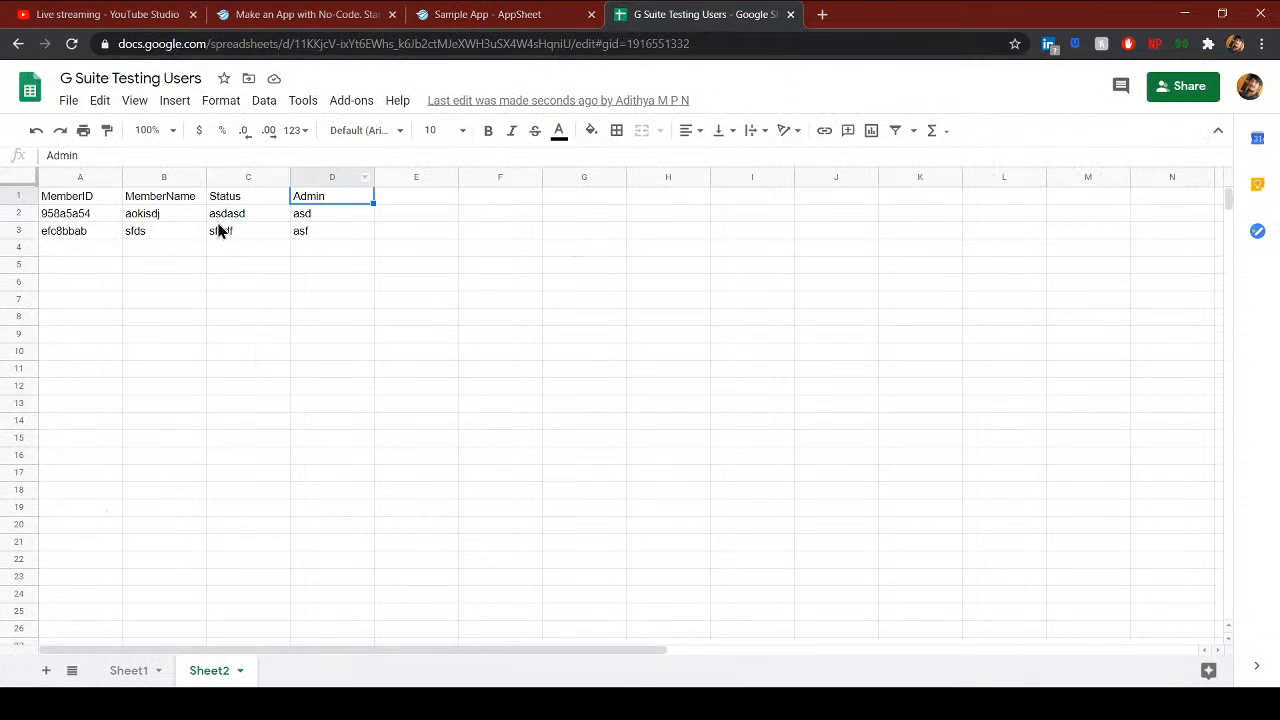
click(84, 233)
click(172, 232)
click(245, 234)
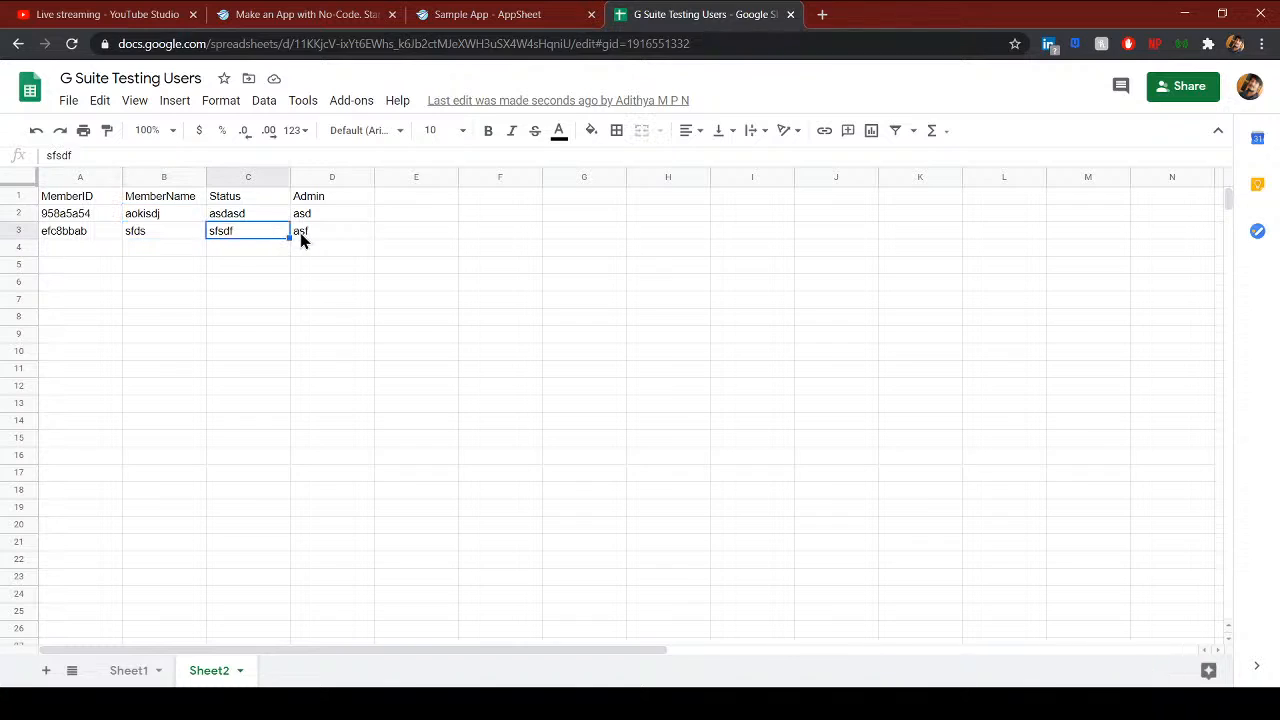
click(303, 236)
click(132, 671)
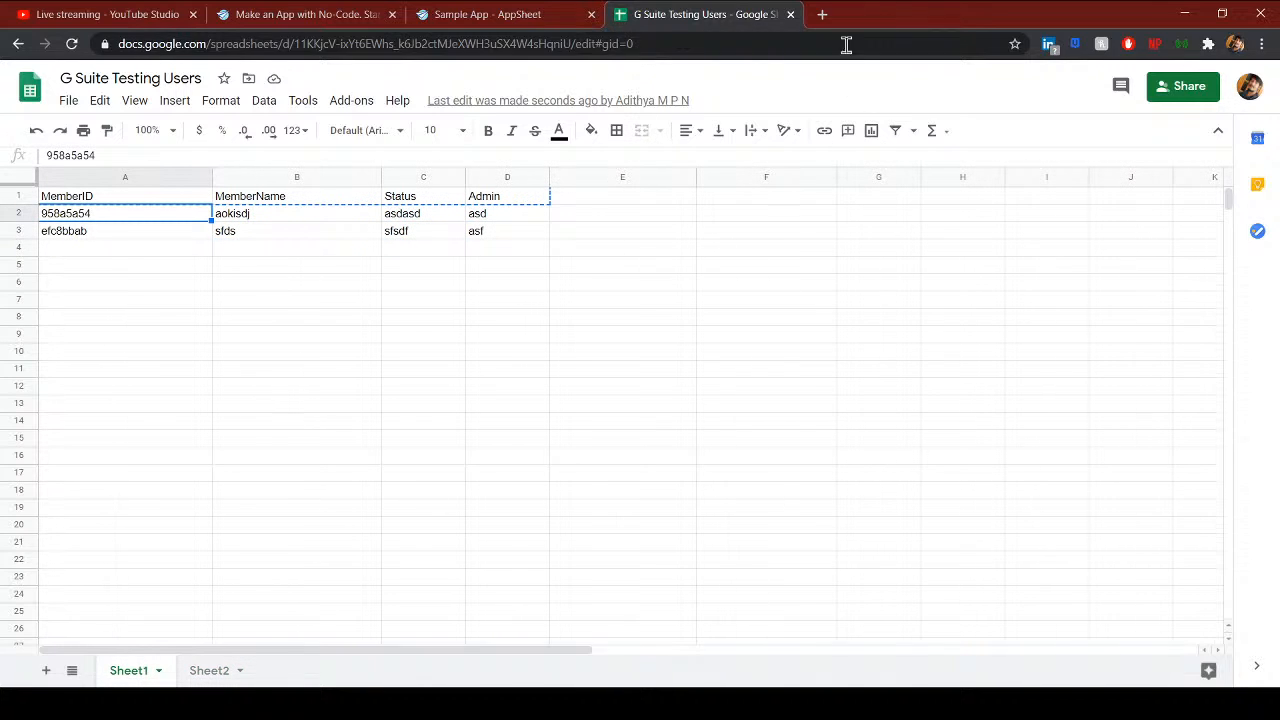
click(508, 24)
scroll(305, 362, up, 2)
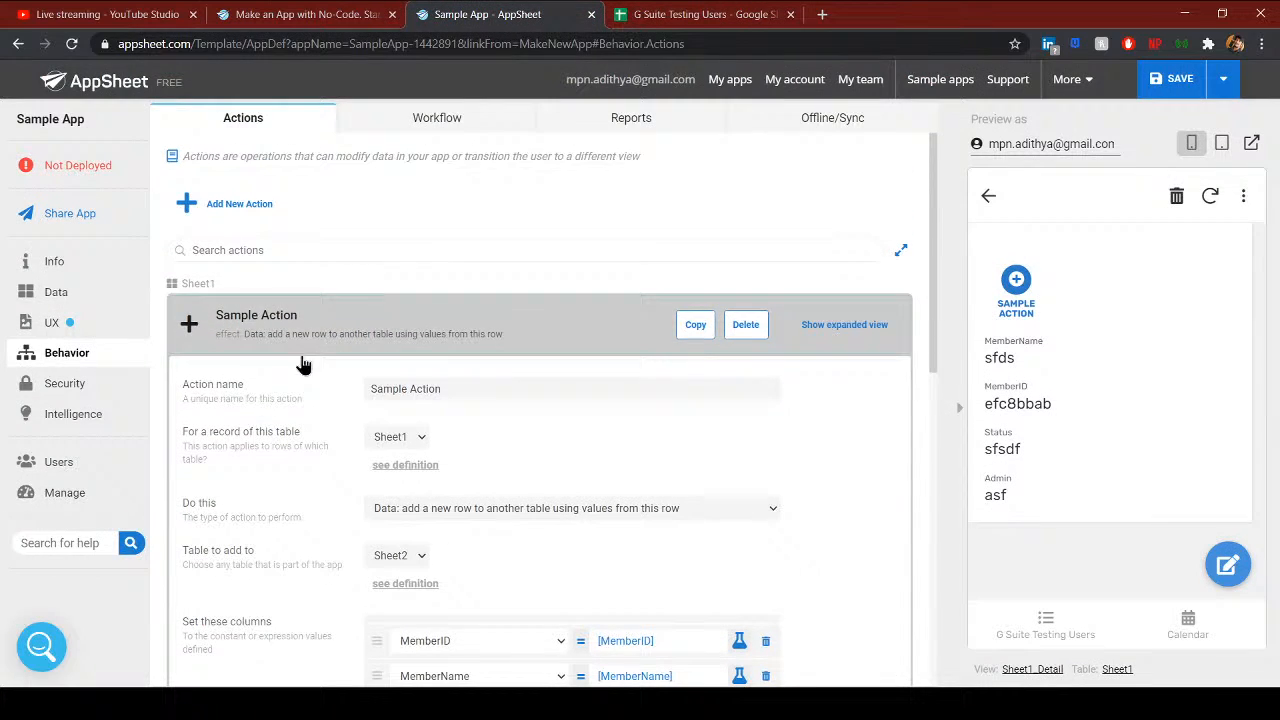
- Add a Sheet1 action, New Action, set to 'set the values of some columns in this row'
click(235, 341)
click(253, 207)
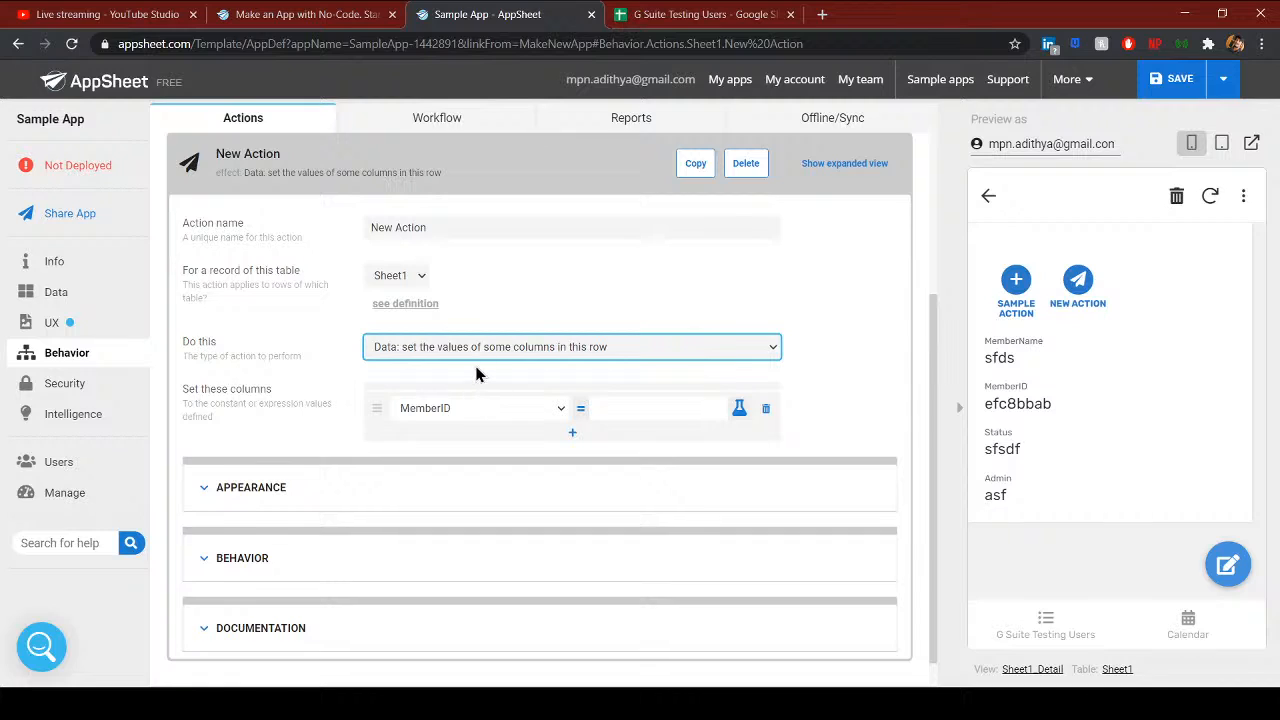
click(537, 287)
scroll(506, 447, up, 3)
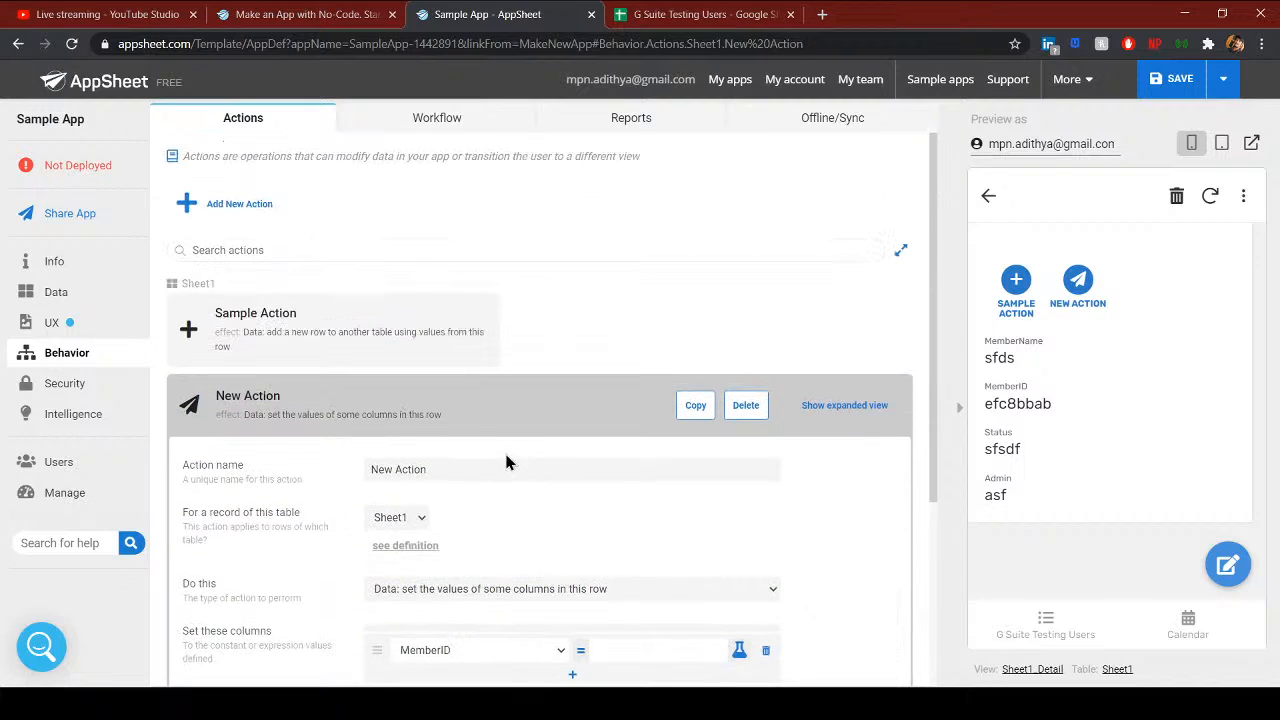
click(240, 405)
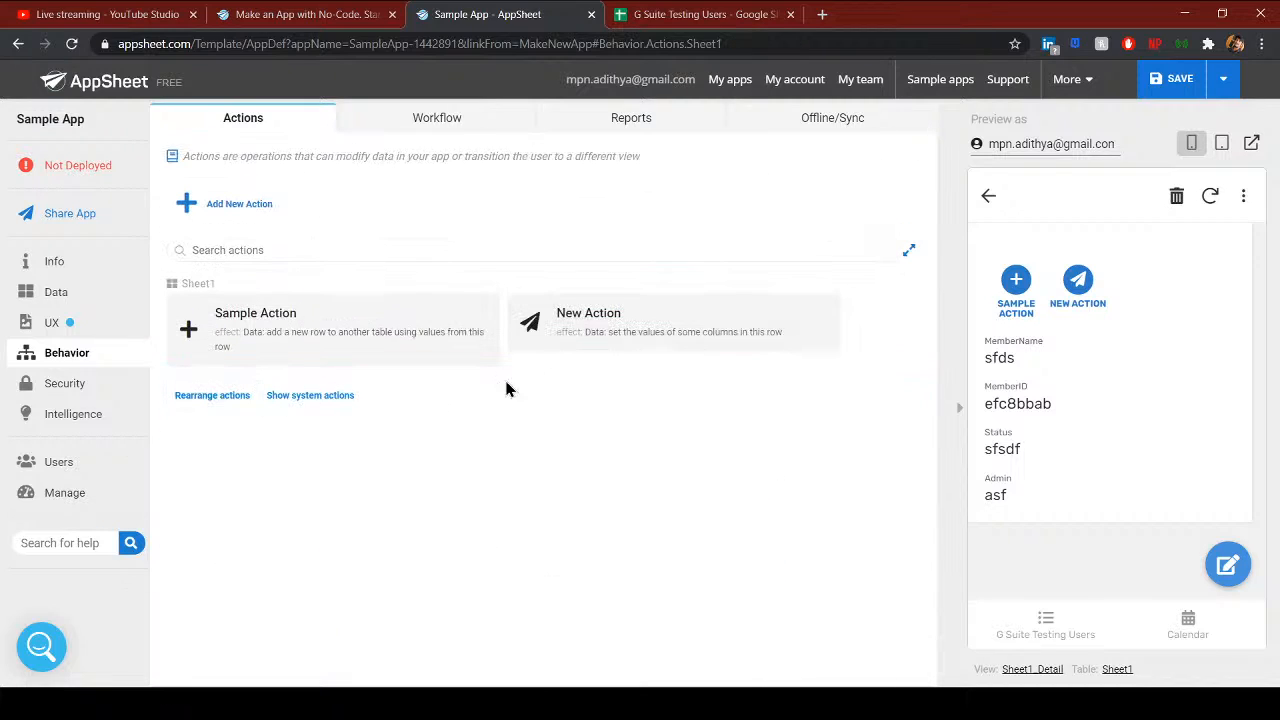
- Show the empty Workflow rules page and return the preview to the record list
click(427, 133)
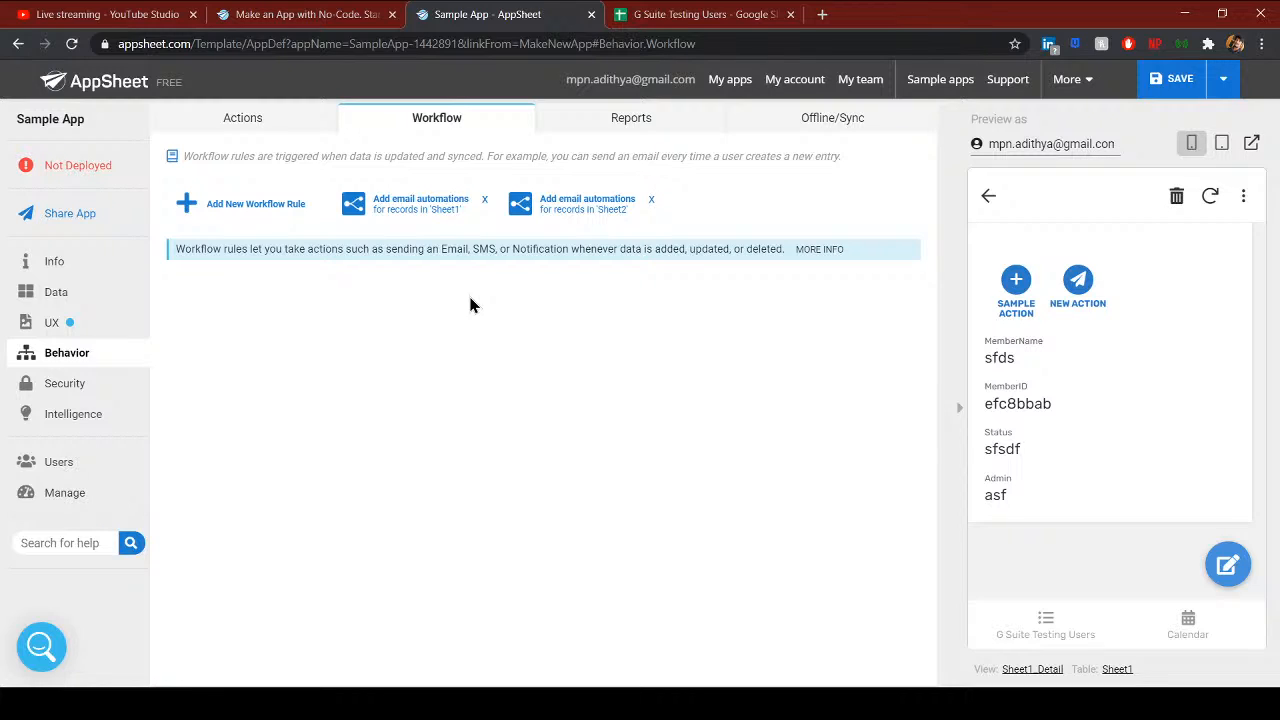
drag(198, 157, 815, 160)
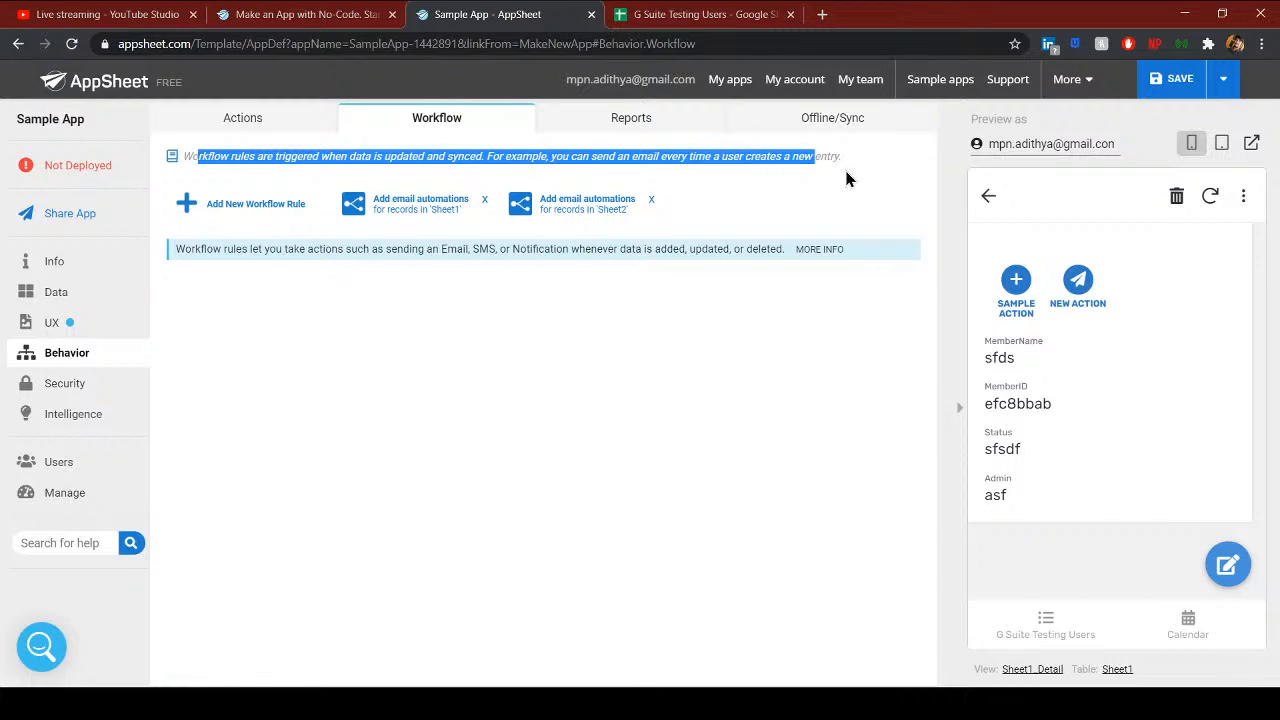
click(846, 178)
click(1036, 616)
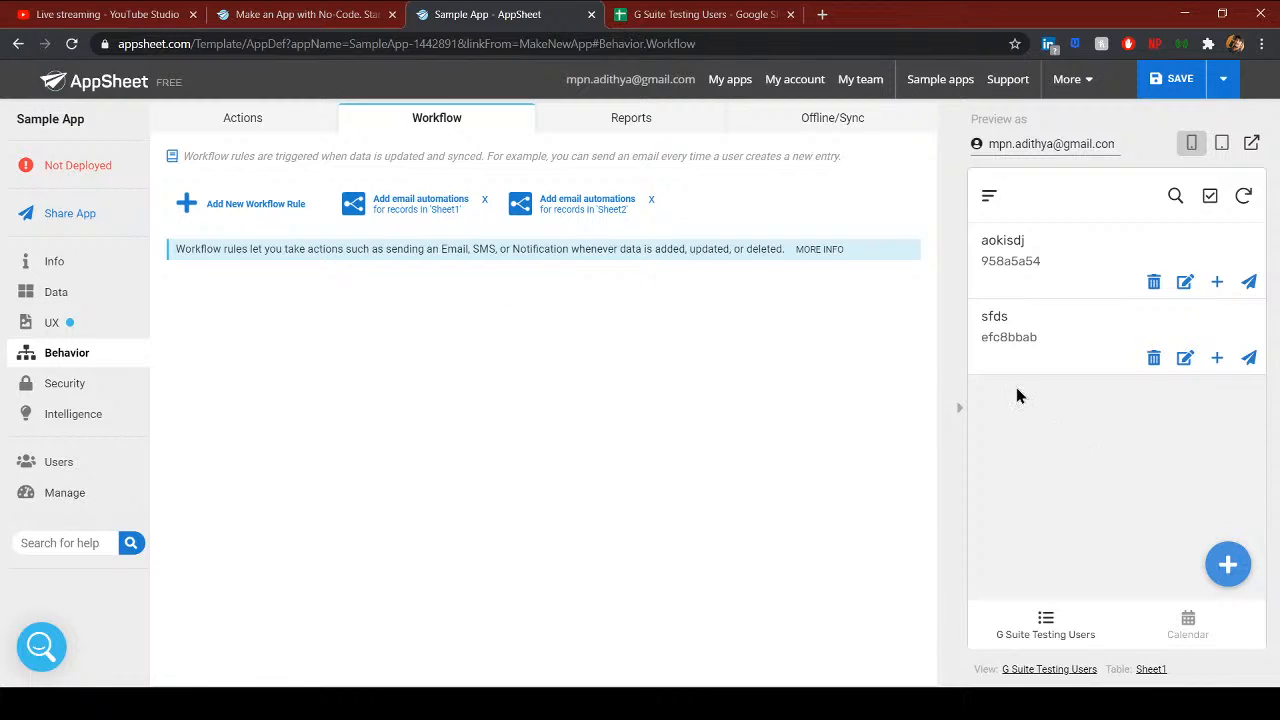
- Delete New Action, leaving Sample Action as Sheet1's only action
click(229, 122)
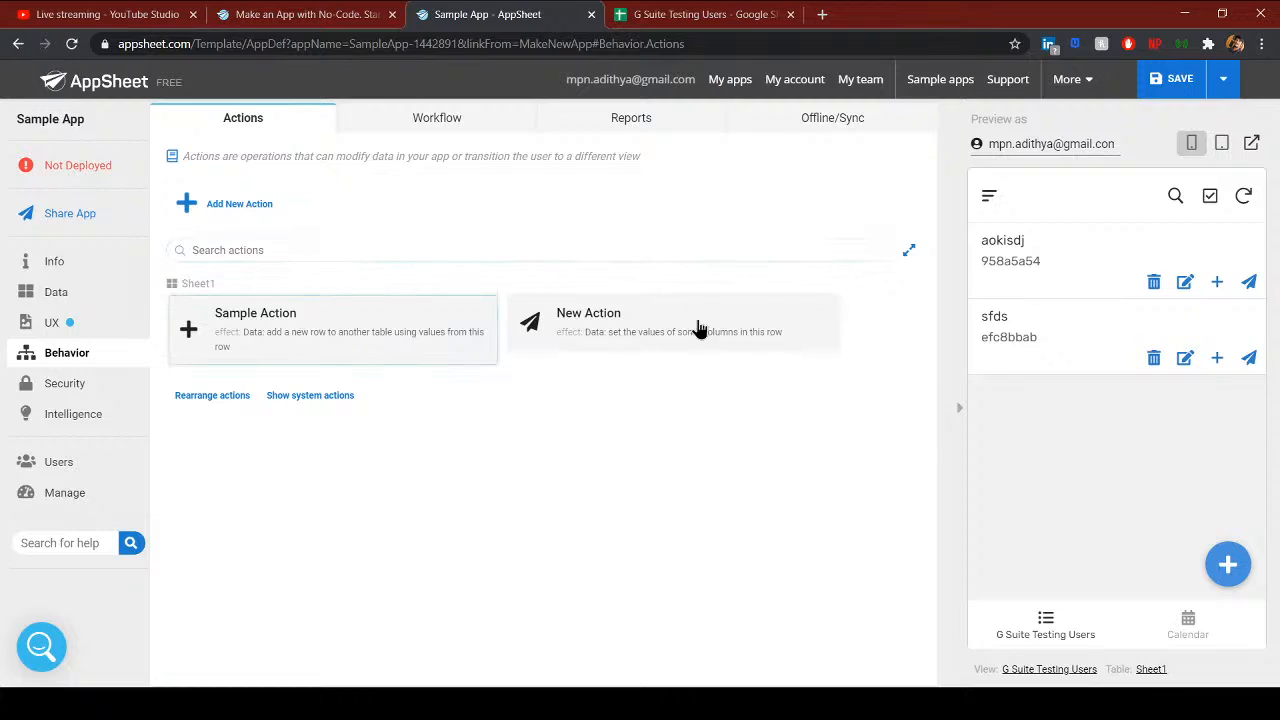
click(1033, 287)
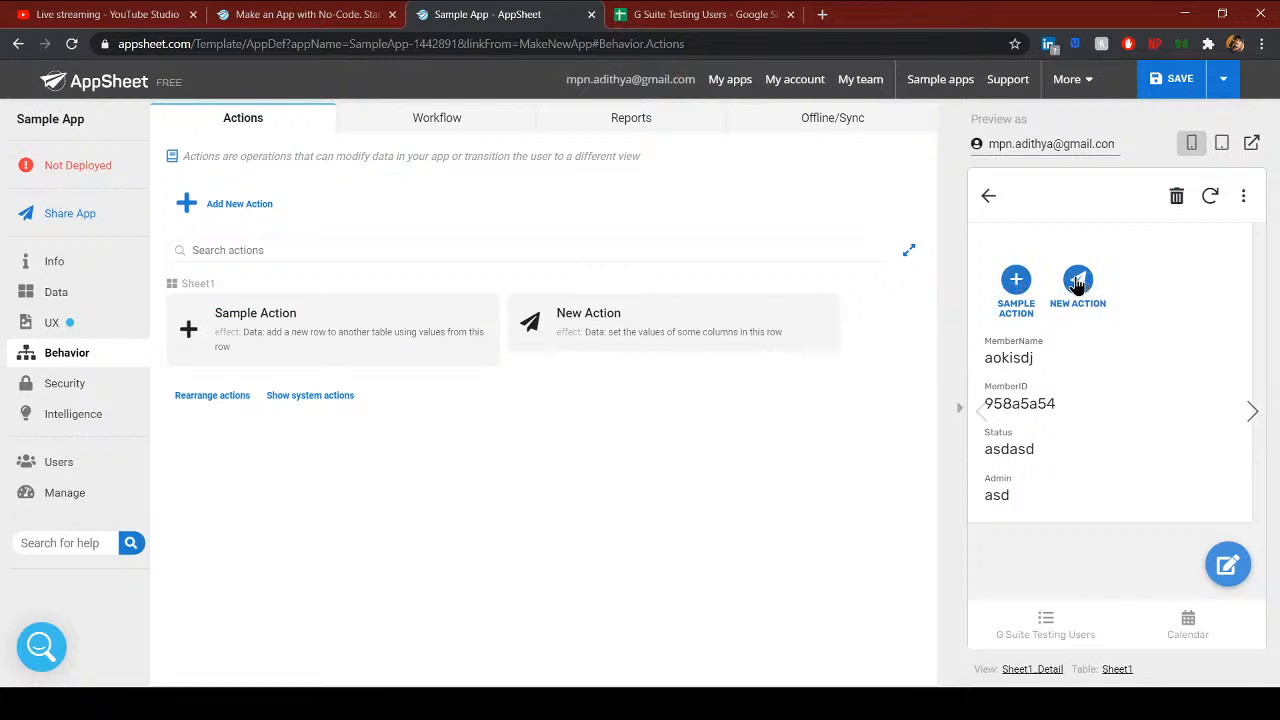
click(600, 335)
click(757, 166)
click(757, 166)
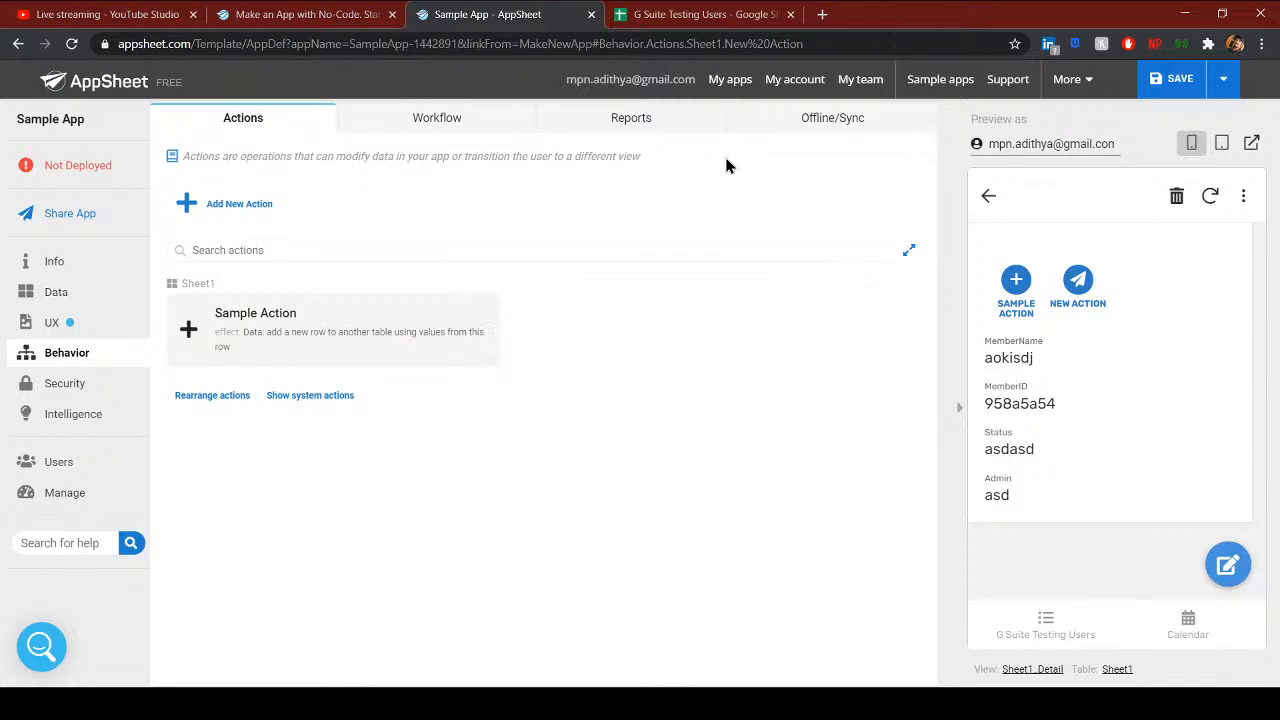
- Return to the Workflow page and cancel a new Sheet1 record form in the preview
click(378, 119)
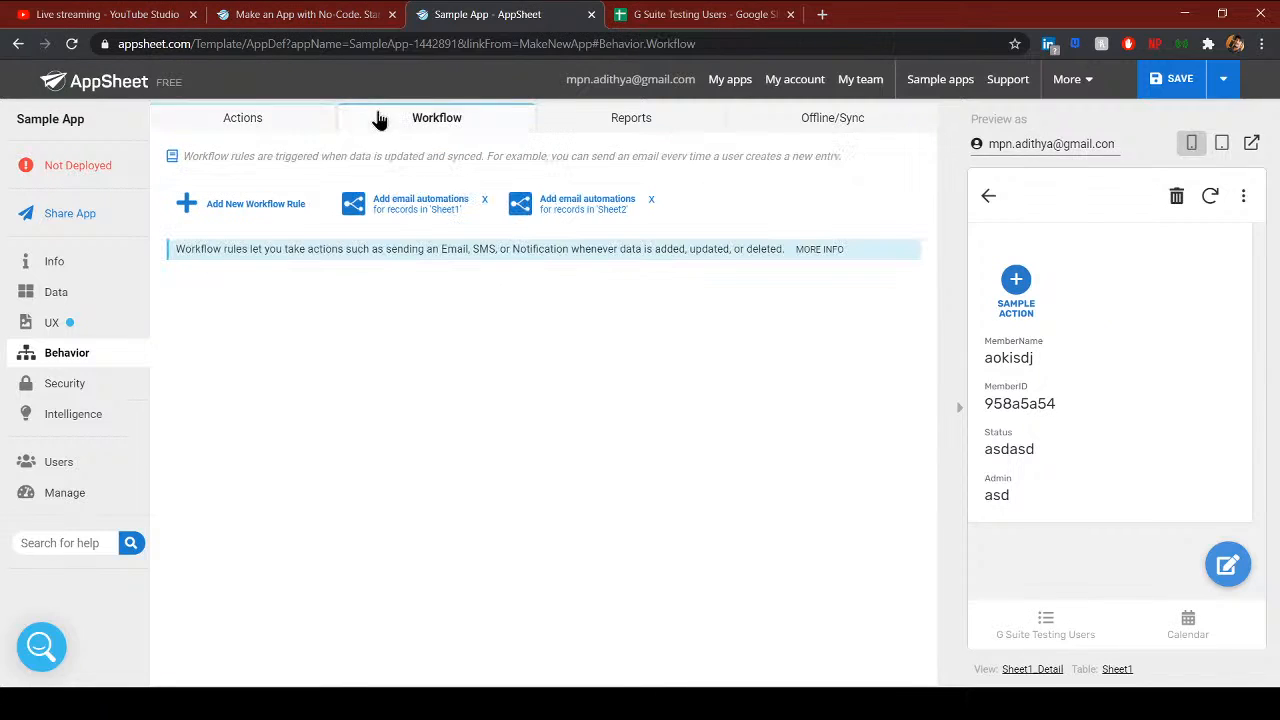
click(1046, 630)
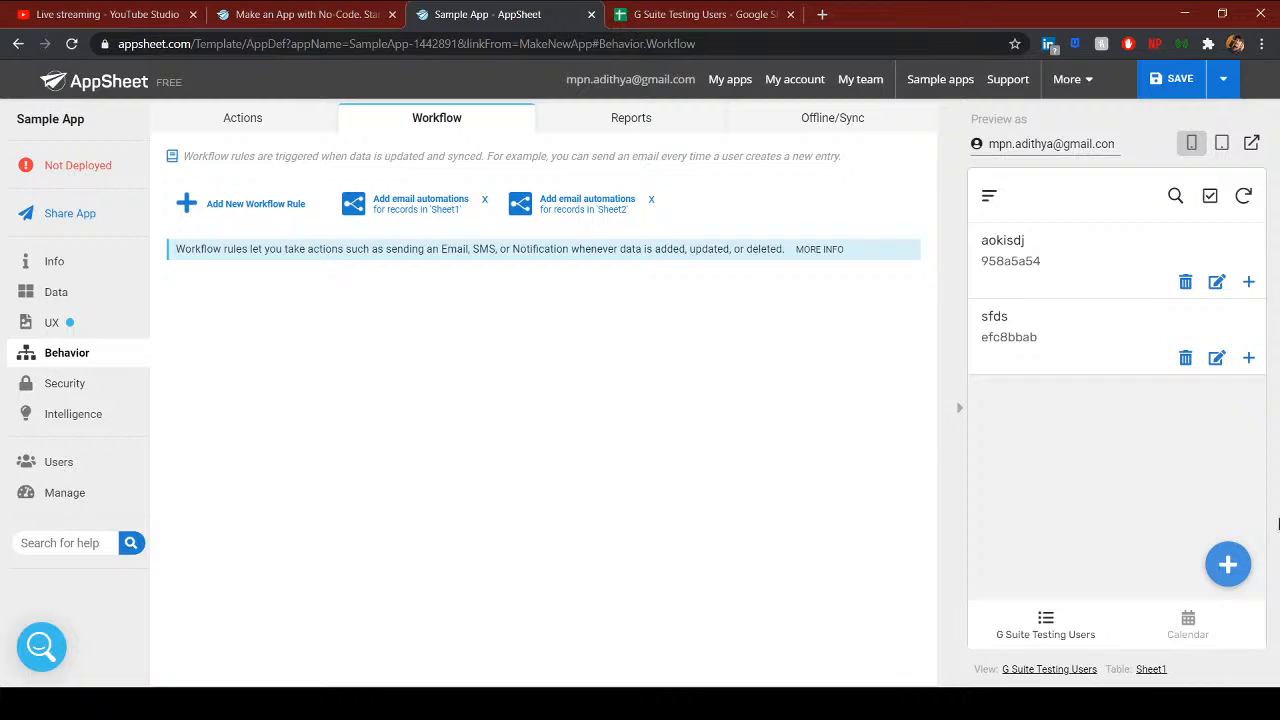
click(1222, 568)
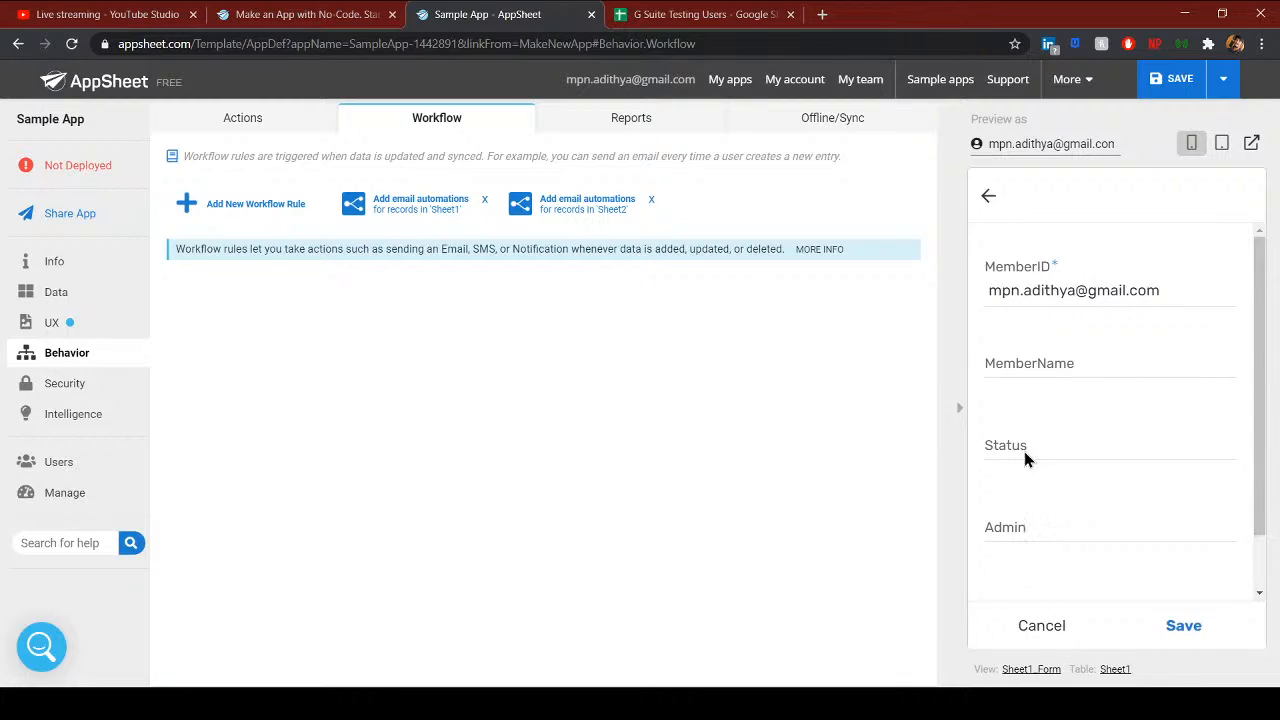
click(988, 195)
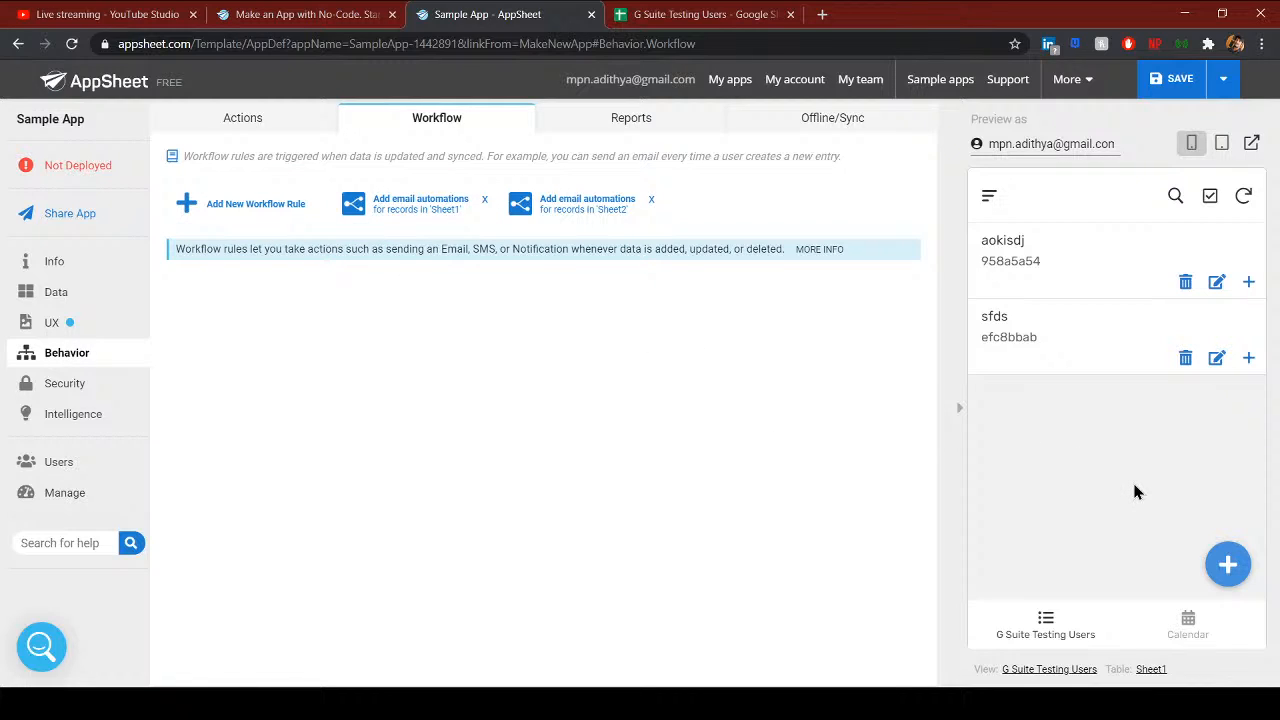
- Create a new workflow rule and name it Sample Workflow
click(255, 205)
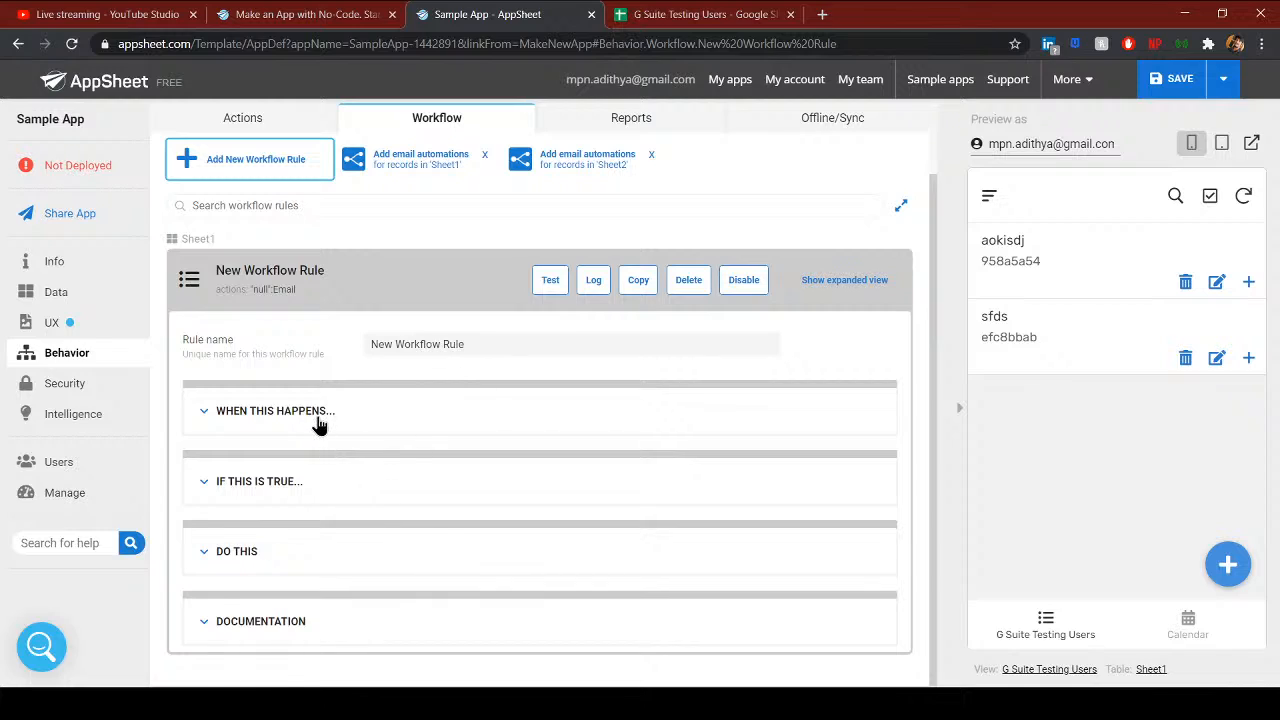
click(316, 422)
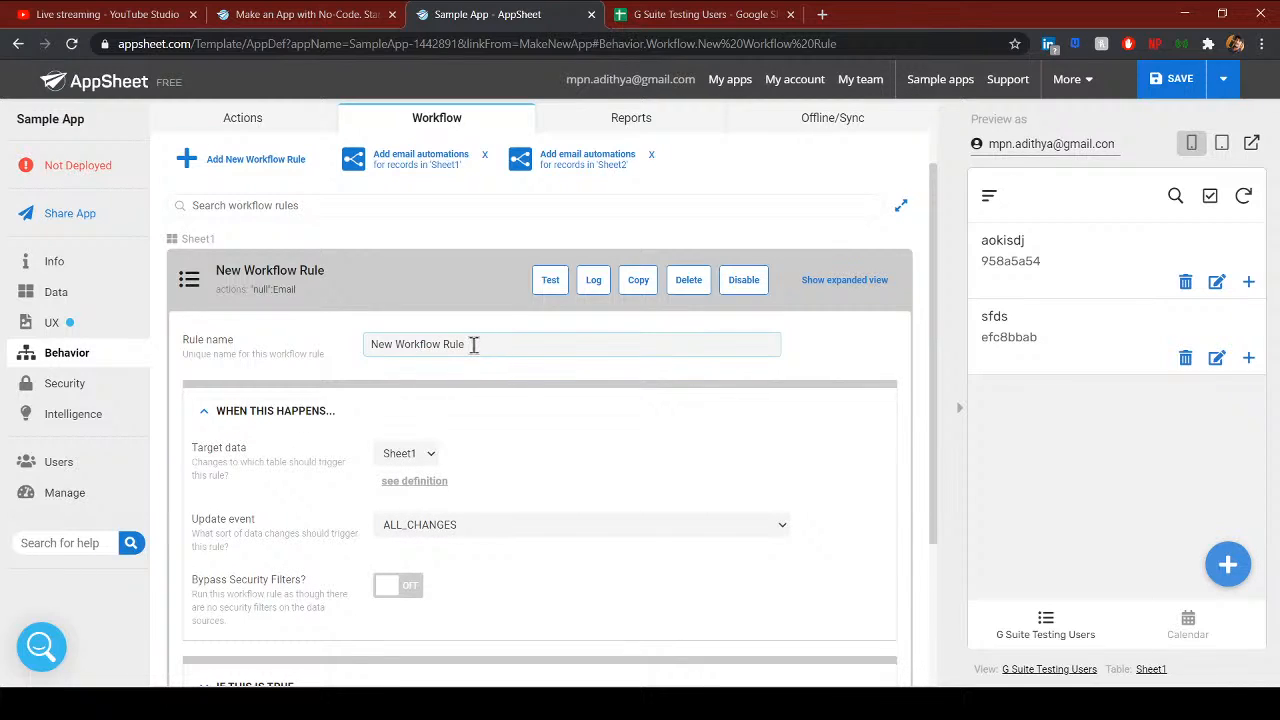
drag(474, 344, 363, 341)
text(Sampl)
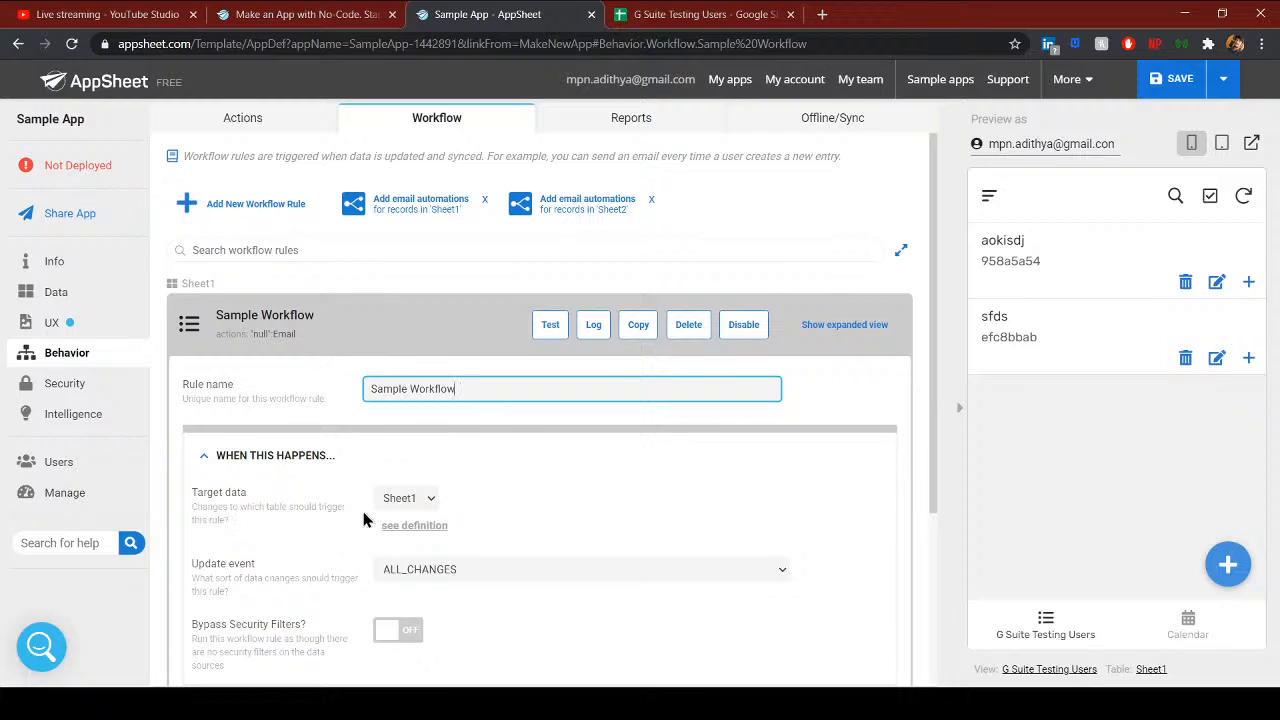
- Keep Sheet1 as target data and set the Update event to ADDS_ONLY
click(403, 501)
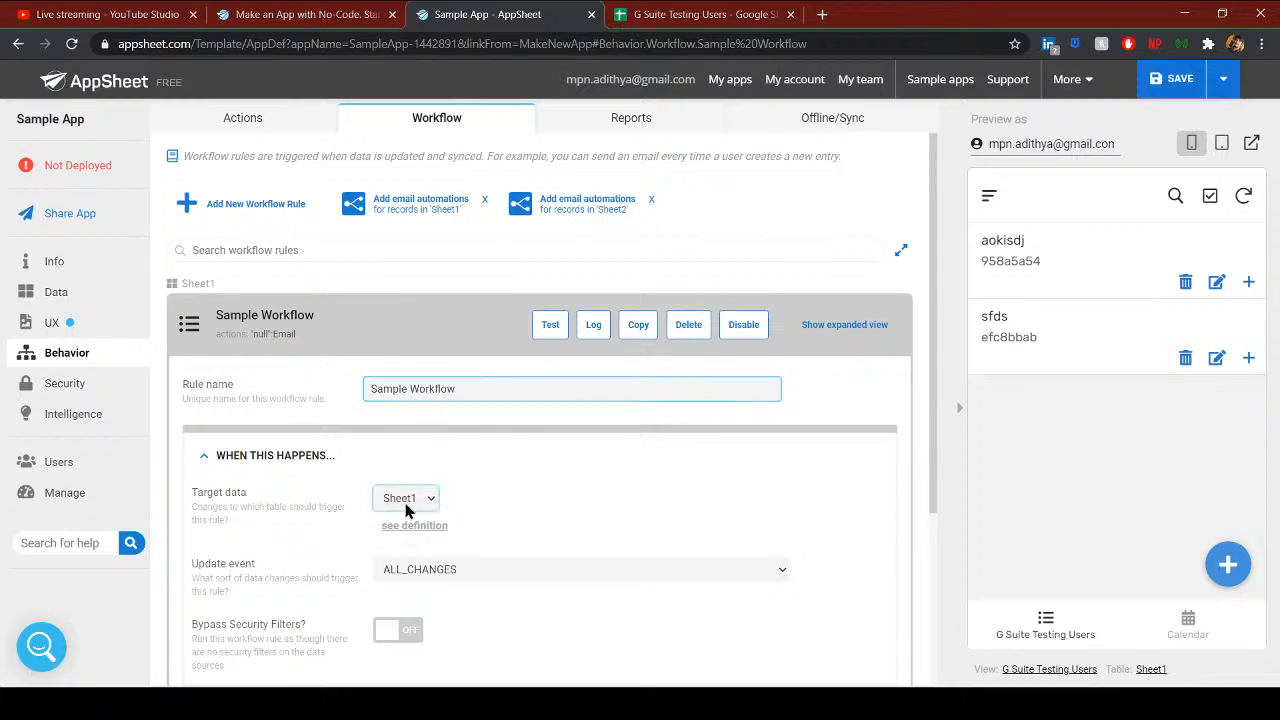
click(430, 569)
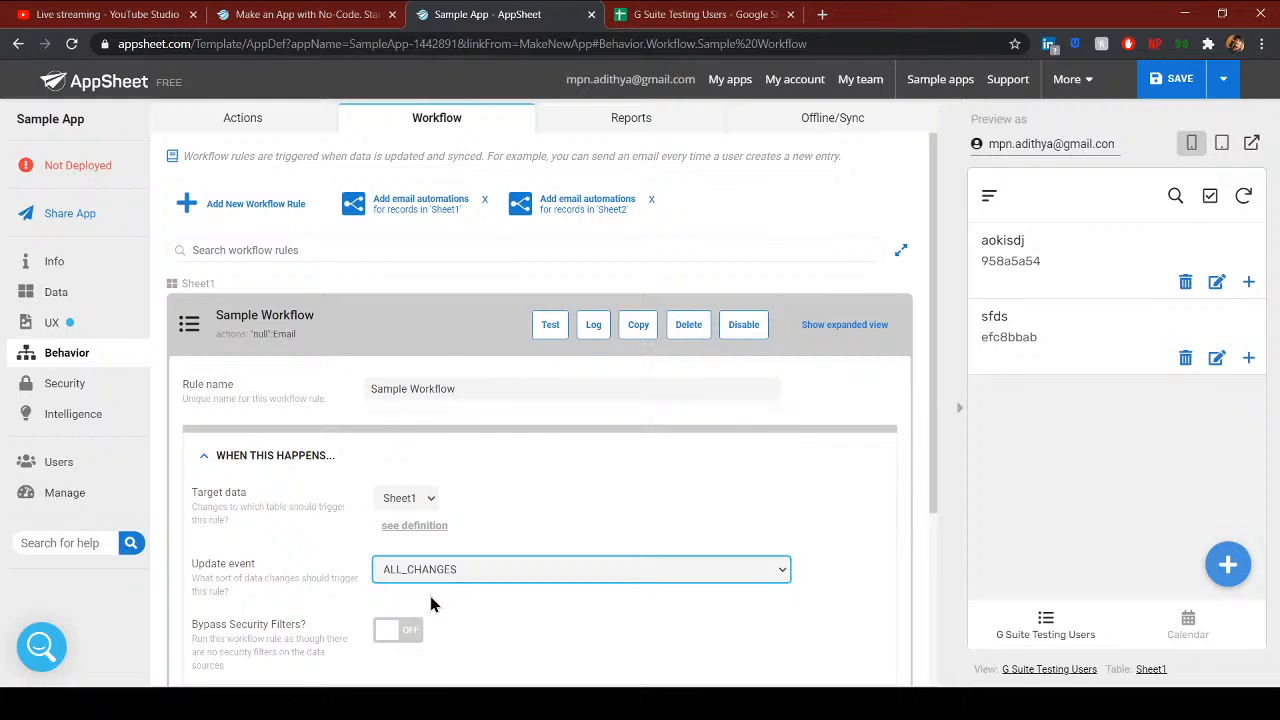
click(430, 603)
scroll(465, 570, down, 3)
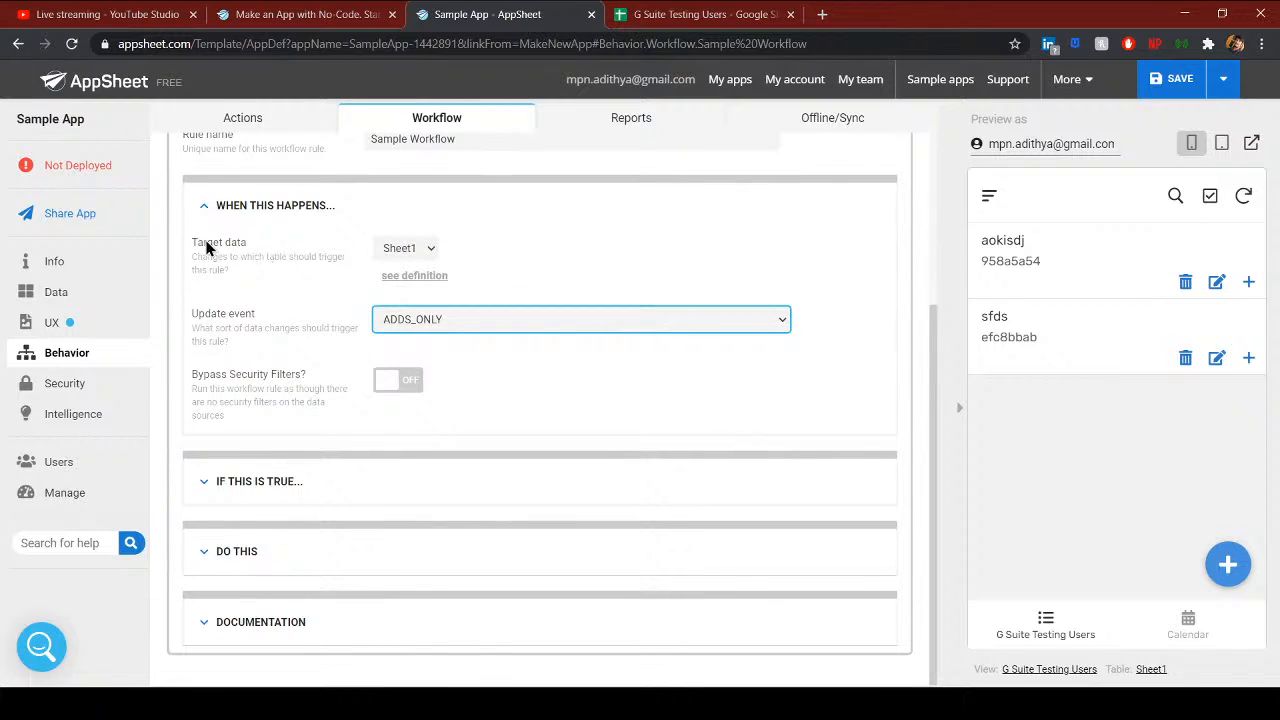
drag(212, 243, 247, 244)
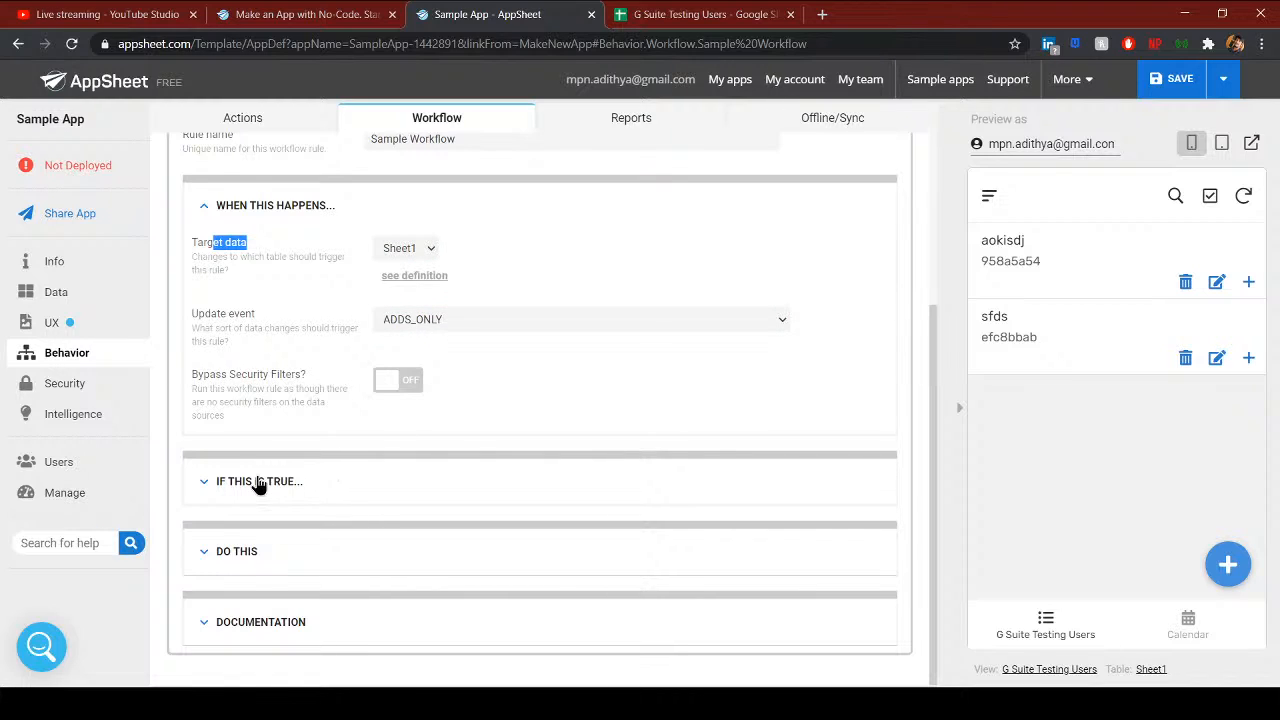
- Set the Sample Workflow condition to true in the Expression Assistant
click(241, 551)
scroll(434, 577, down, 2)
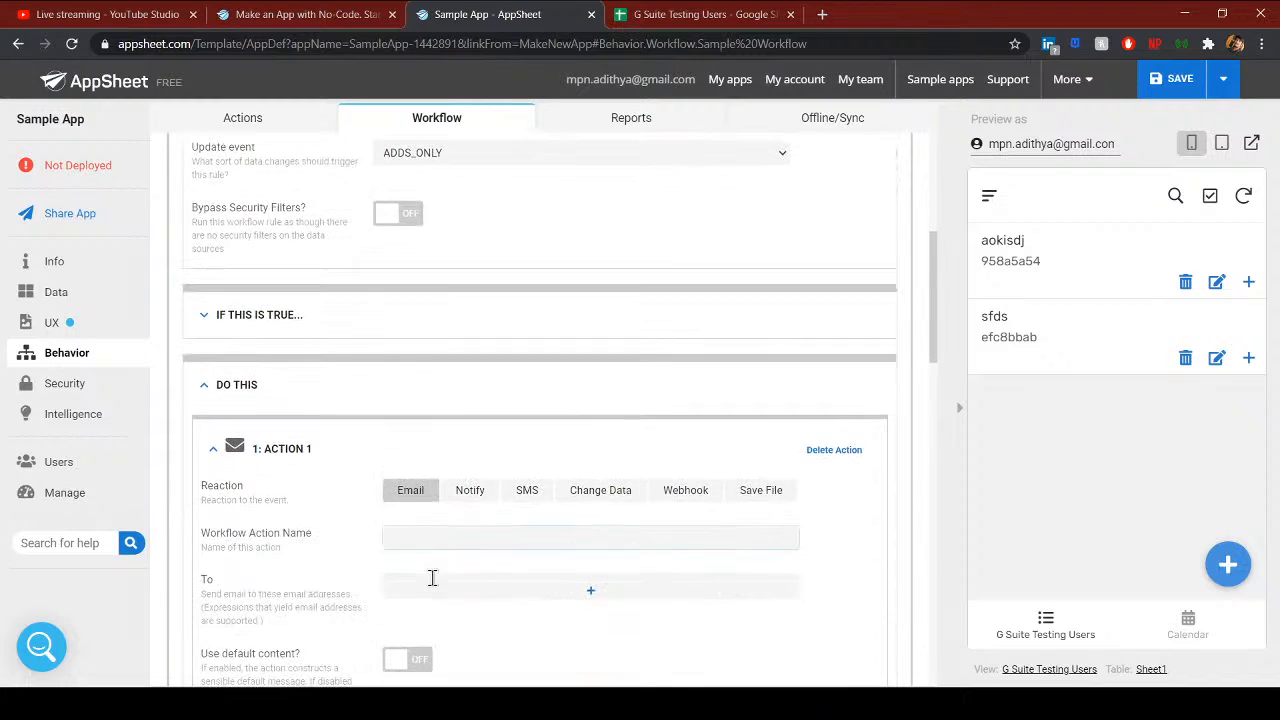
click(268, 318)
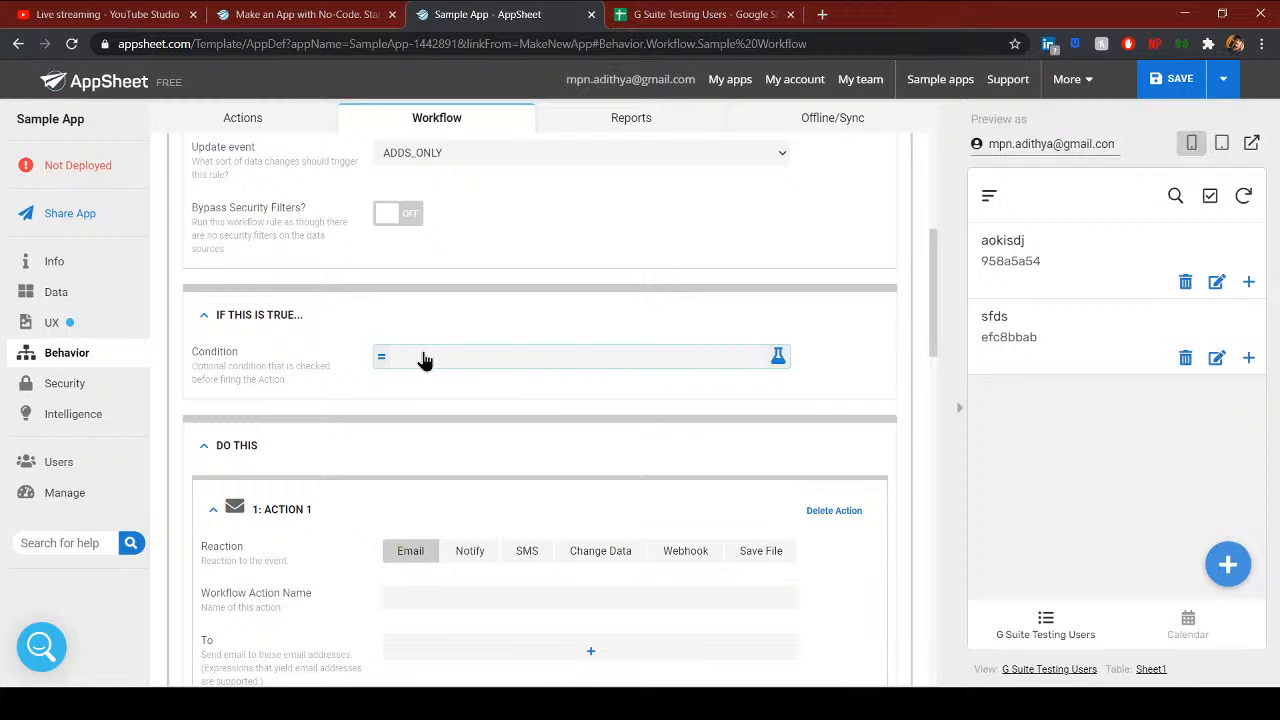
click(424, 360)
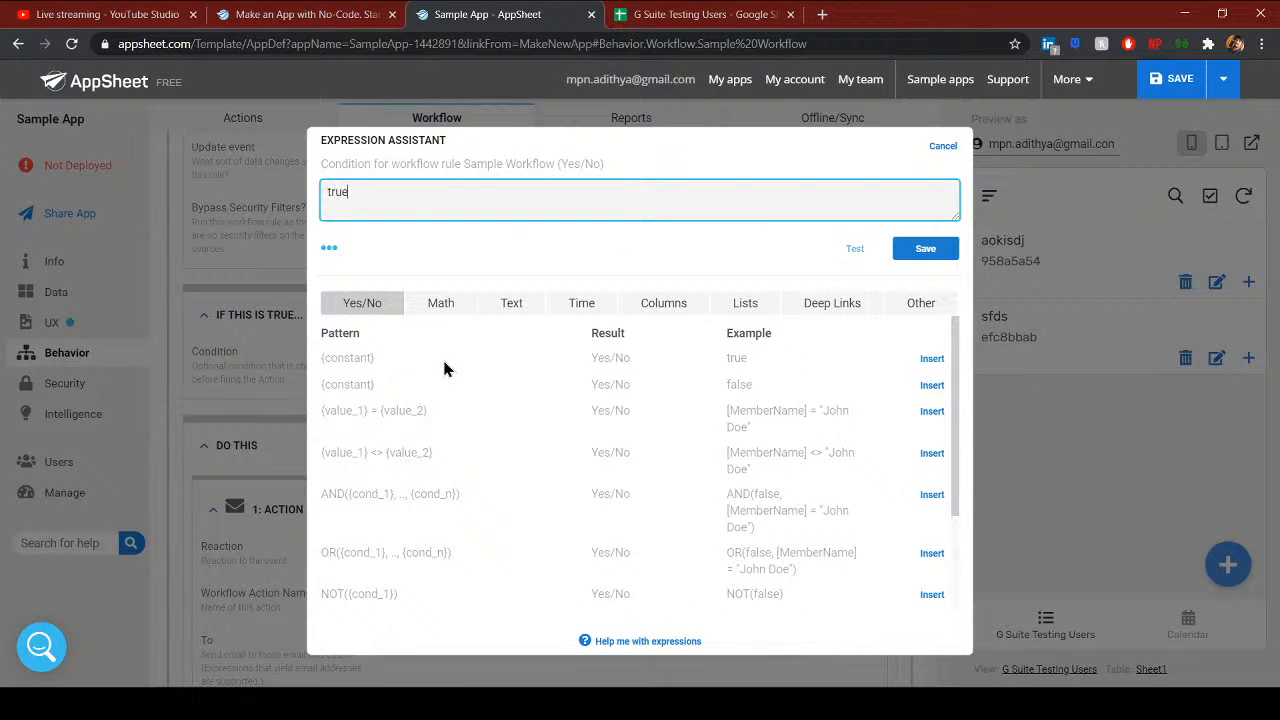
click(900, 258)
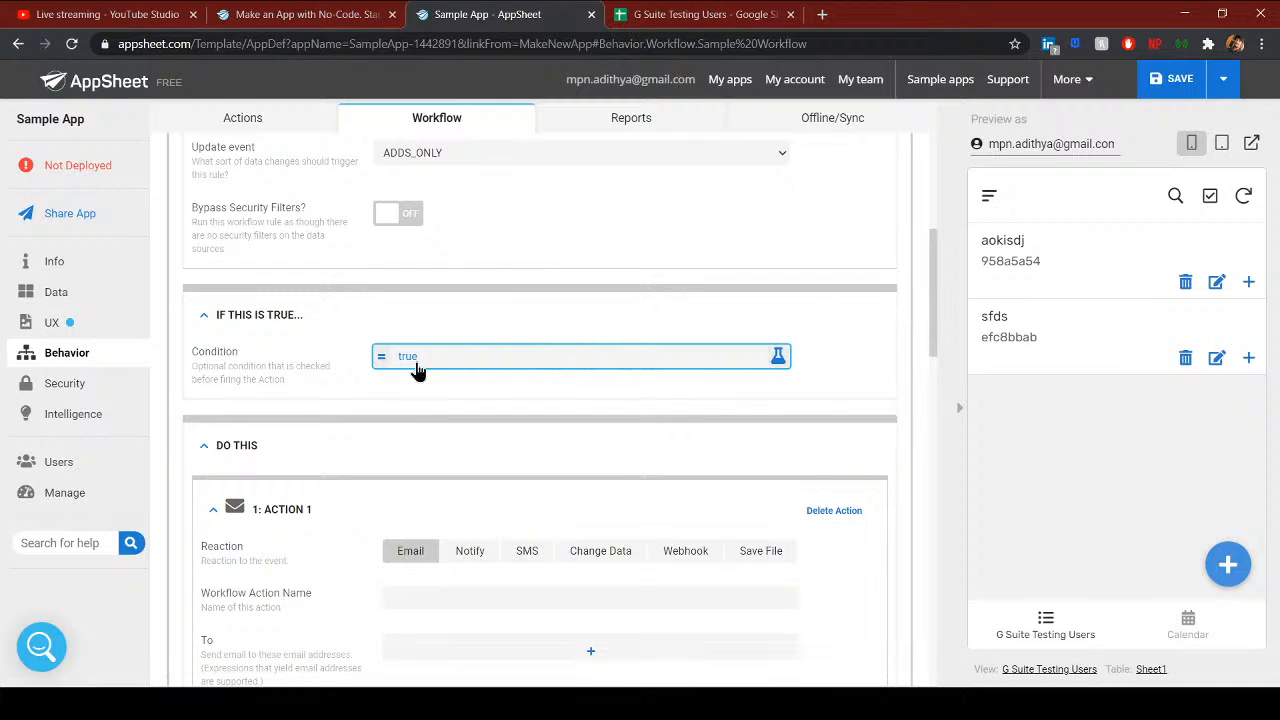
- Add a Change Data reaction to the rule, named Copy to sheet 2
scroll(440, 380, up, 3)
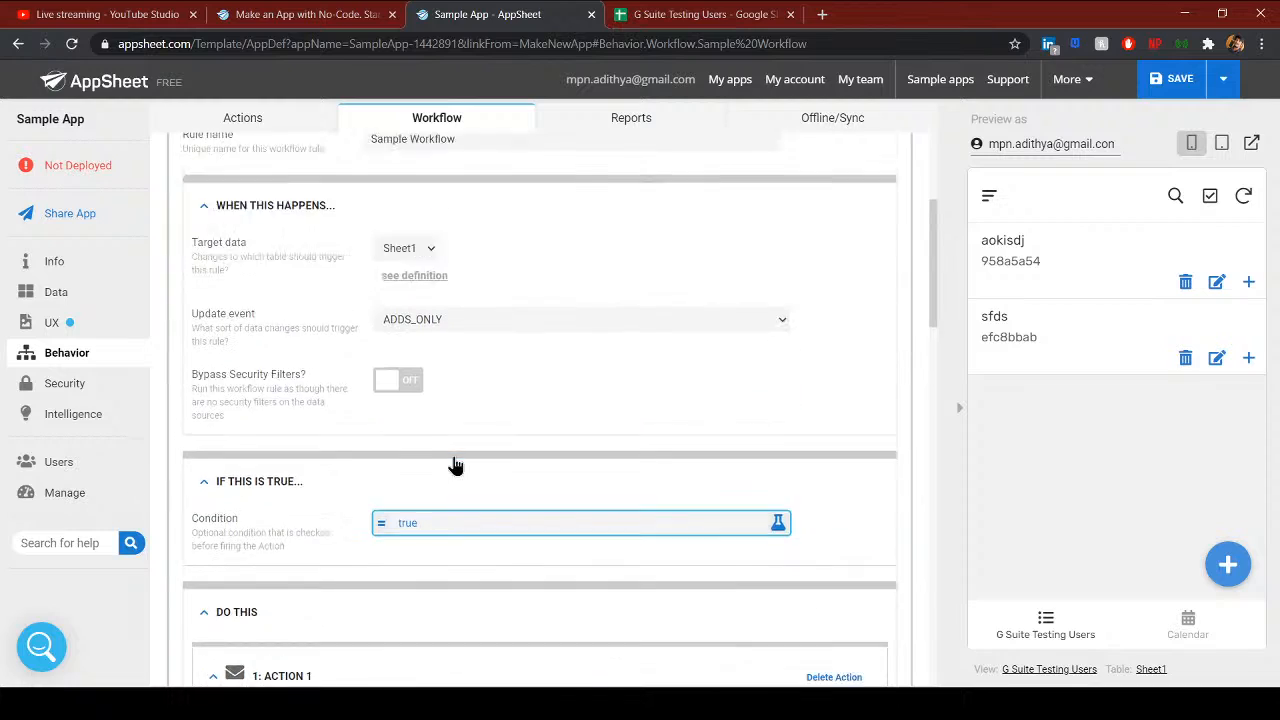
scroll(430, 443, down, 2)
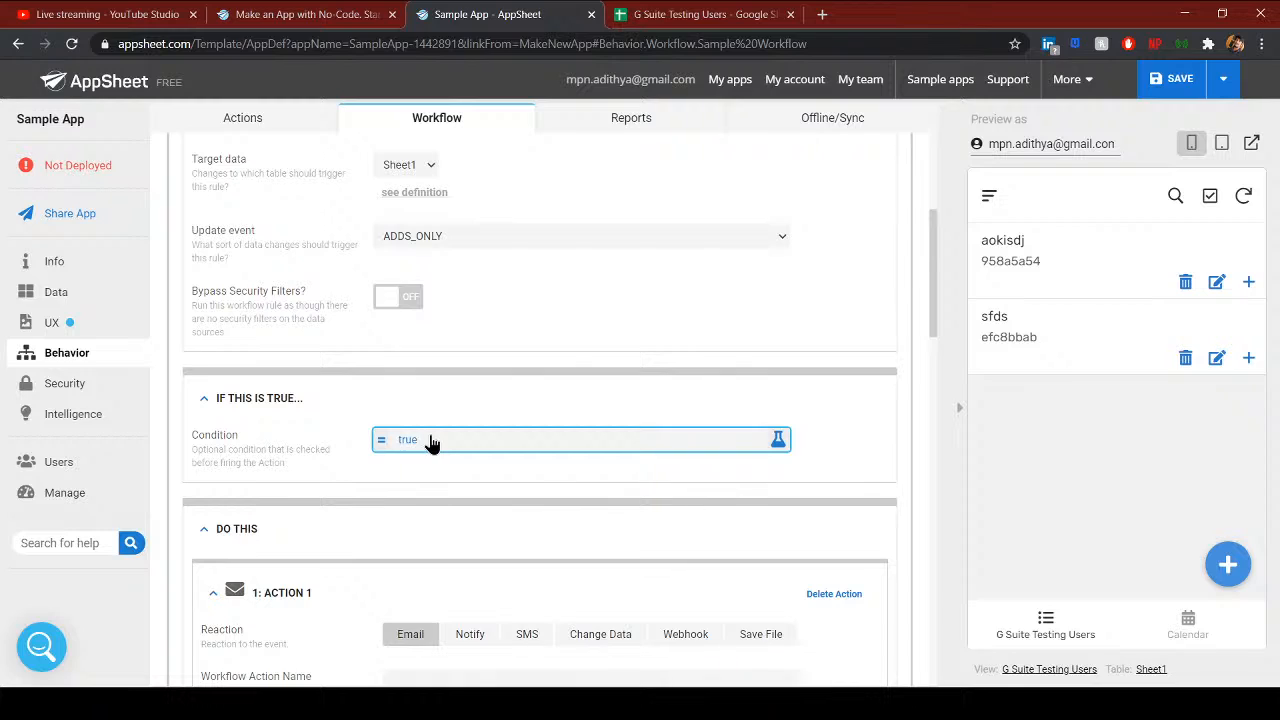
scroll(263, 537, down, 3)
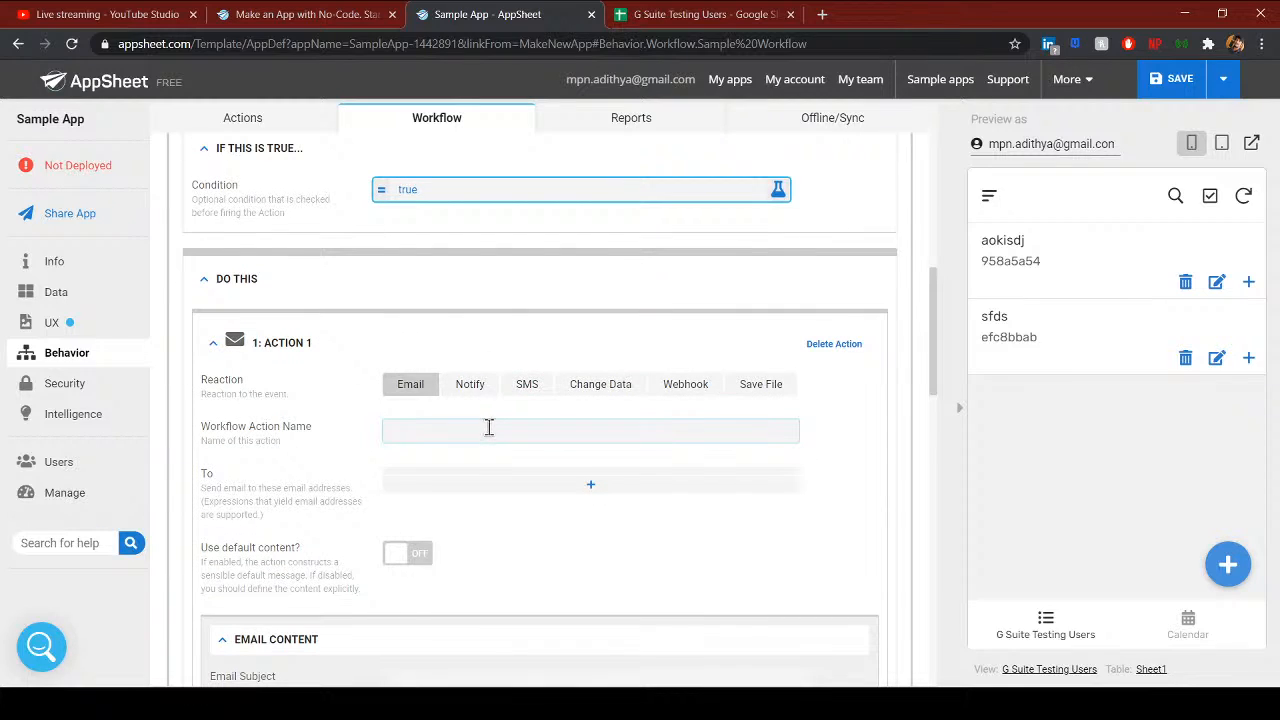
scroll(496, 481, down, 2)
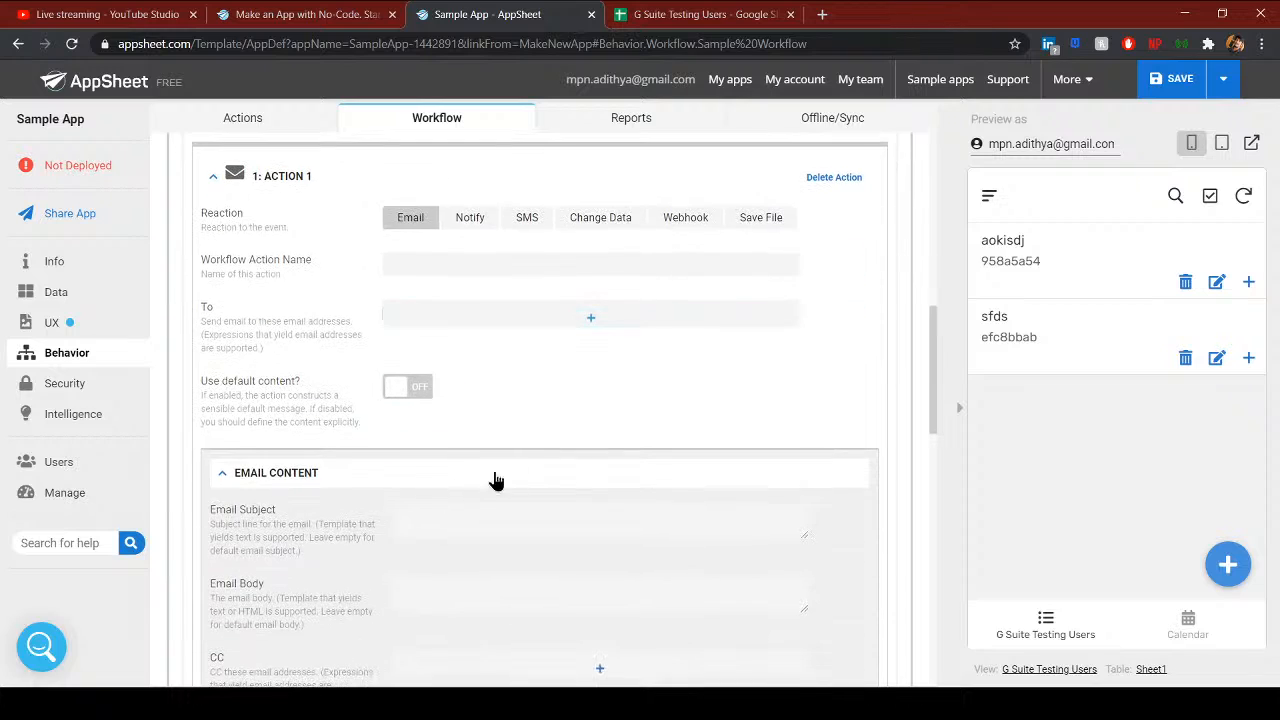
scroll(520, 500, up, 3)
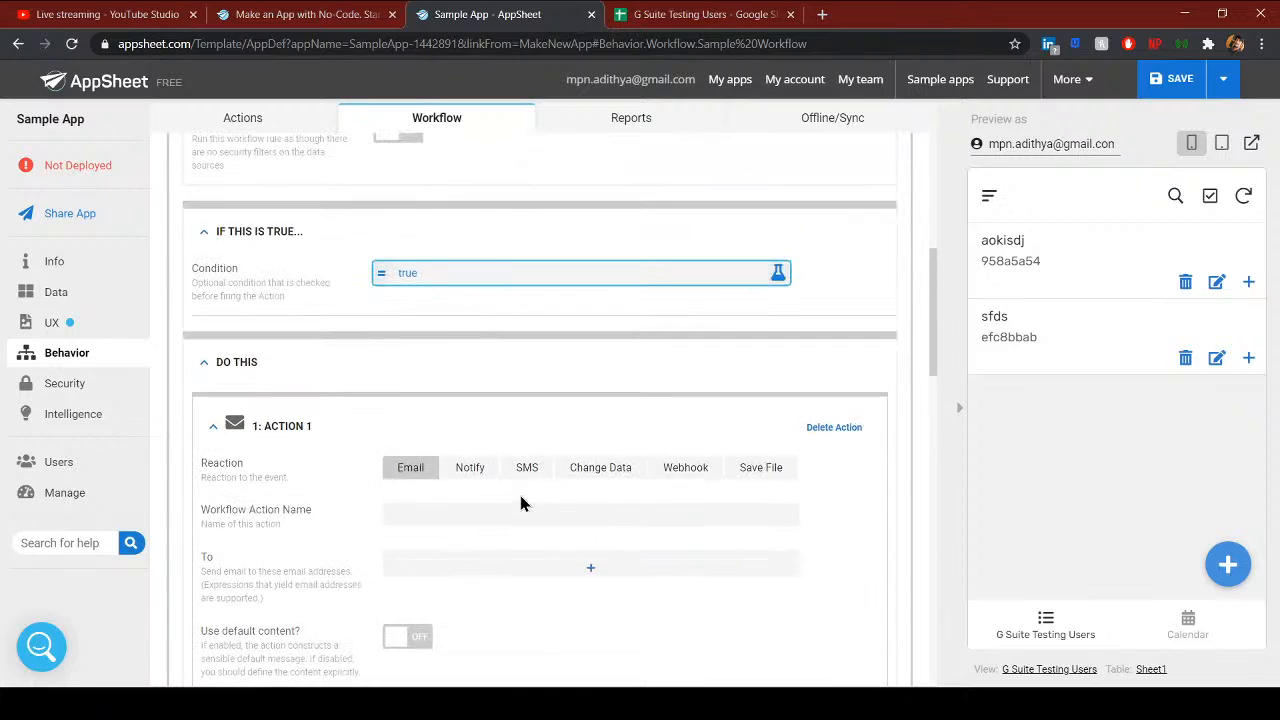
click(435, 514)
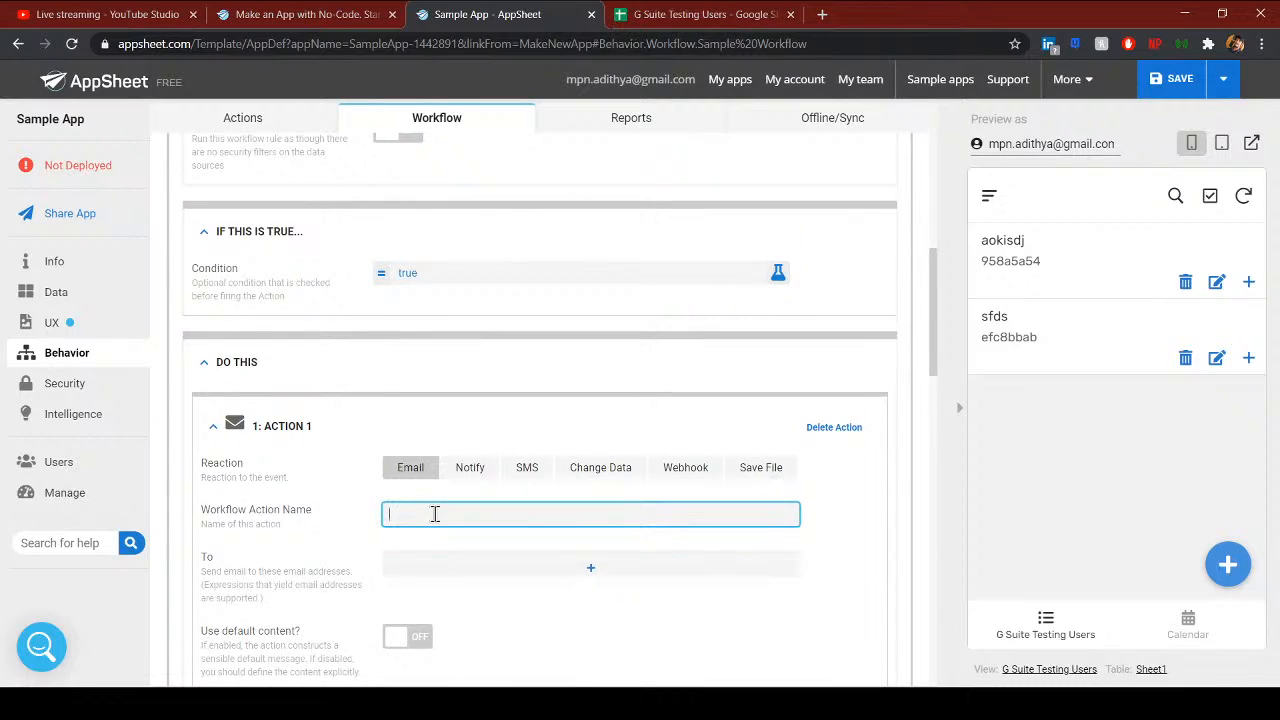
scroll(460, 590, down, 2)
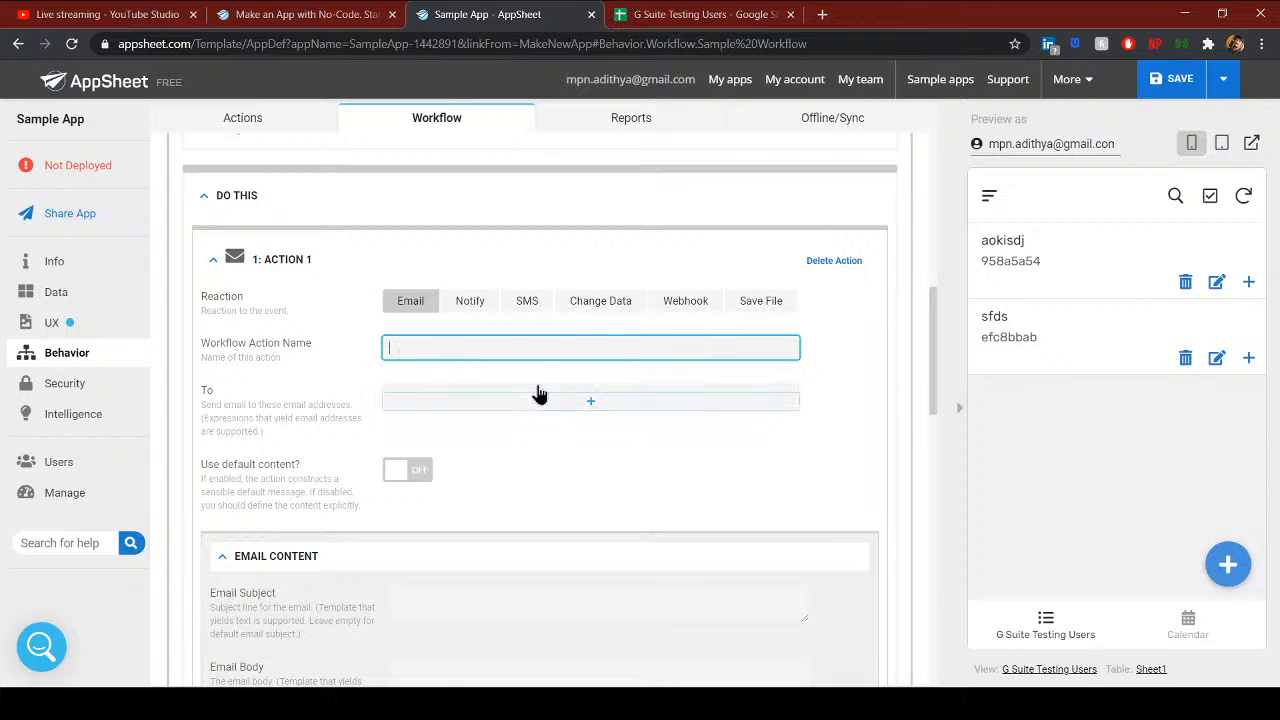
click(602, 306)
click(455, 424)
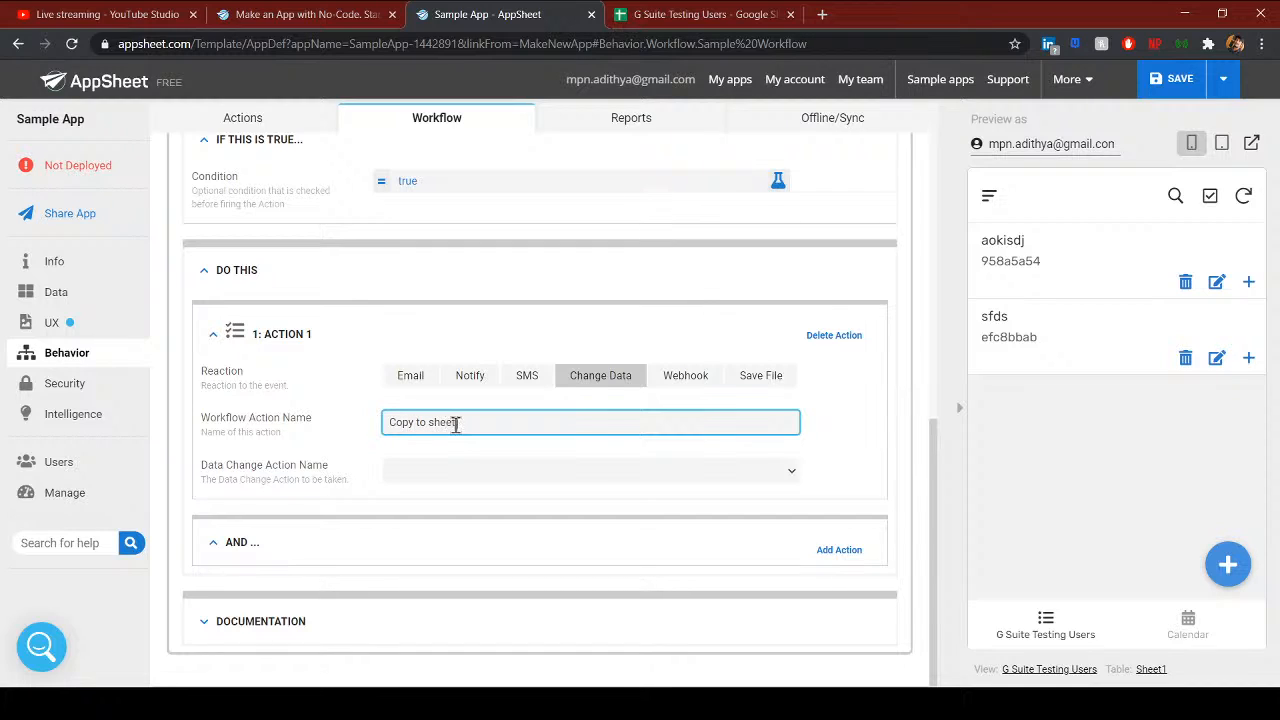
click(466, 480)
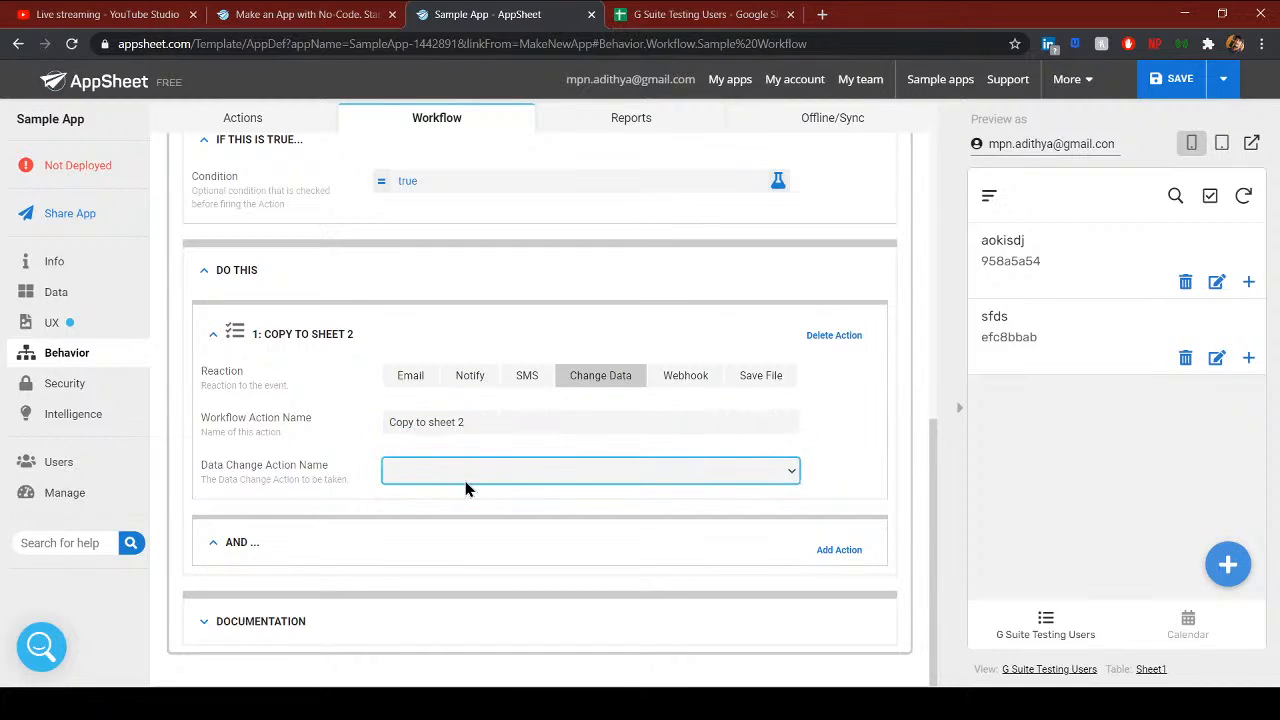
scroll(375, 490, up, 1)
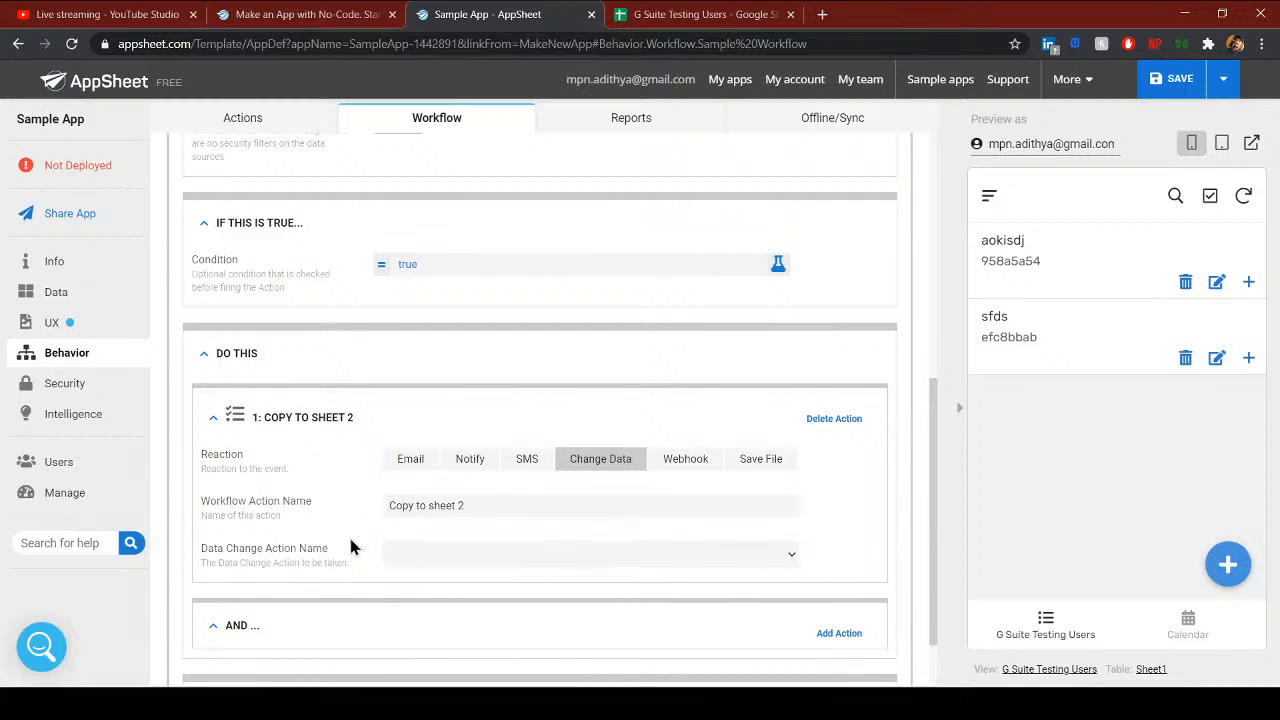
scroll(310, 330, up, 3)
click(272, 126)
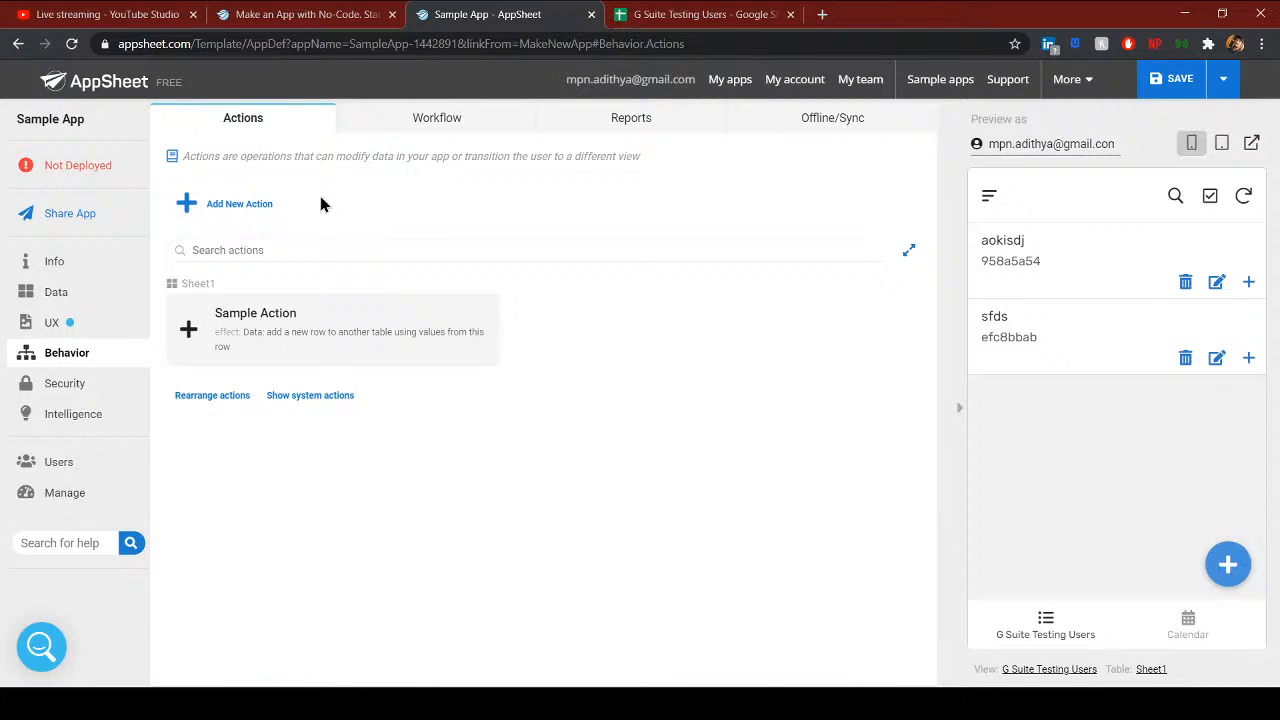
- Review the Sample Action settings and its Sheet2 column mappings
click(288, 344)
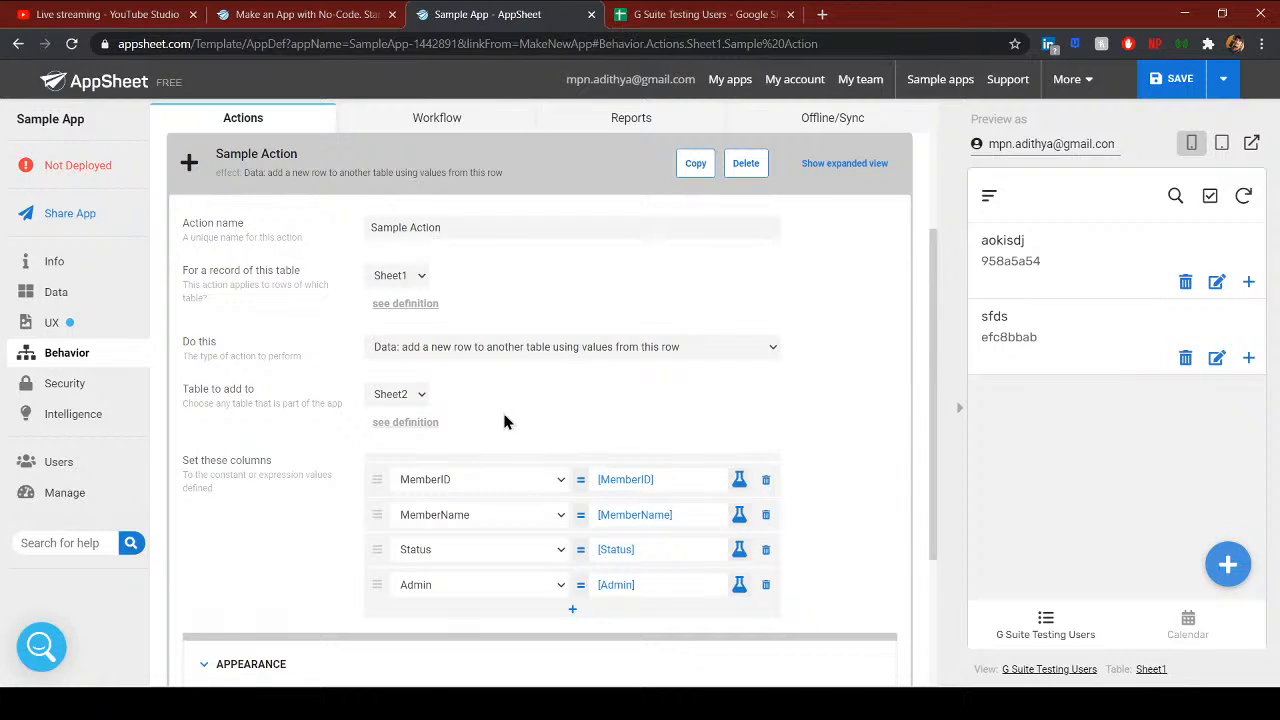
scroll(505, 421, up, 3)
scroll(465, 543, down, 2)
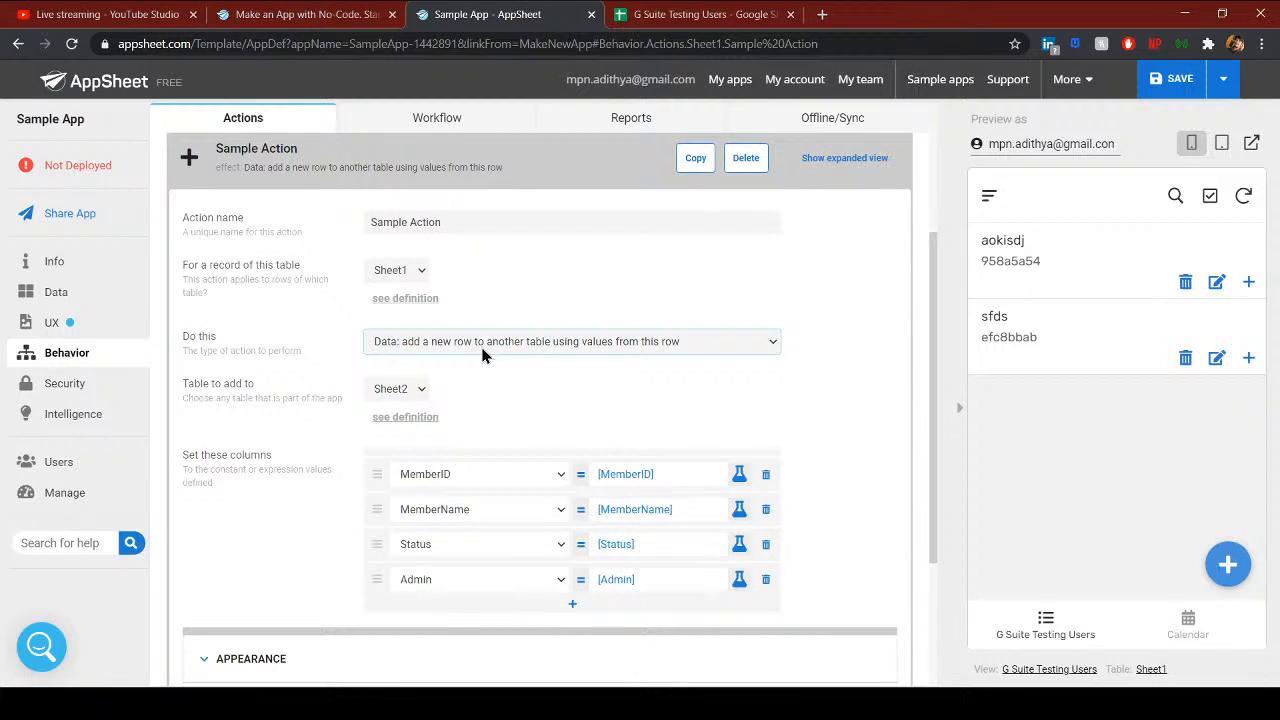
scroll(510, 460, up, 1)
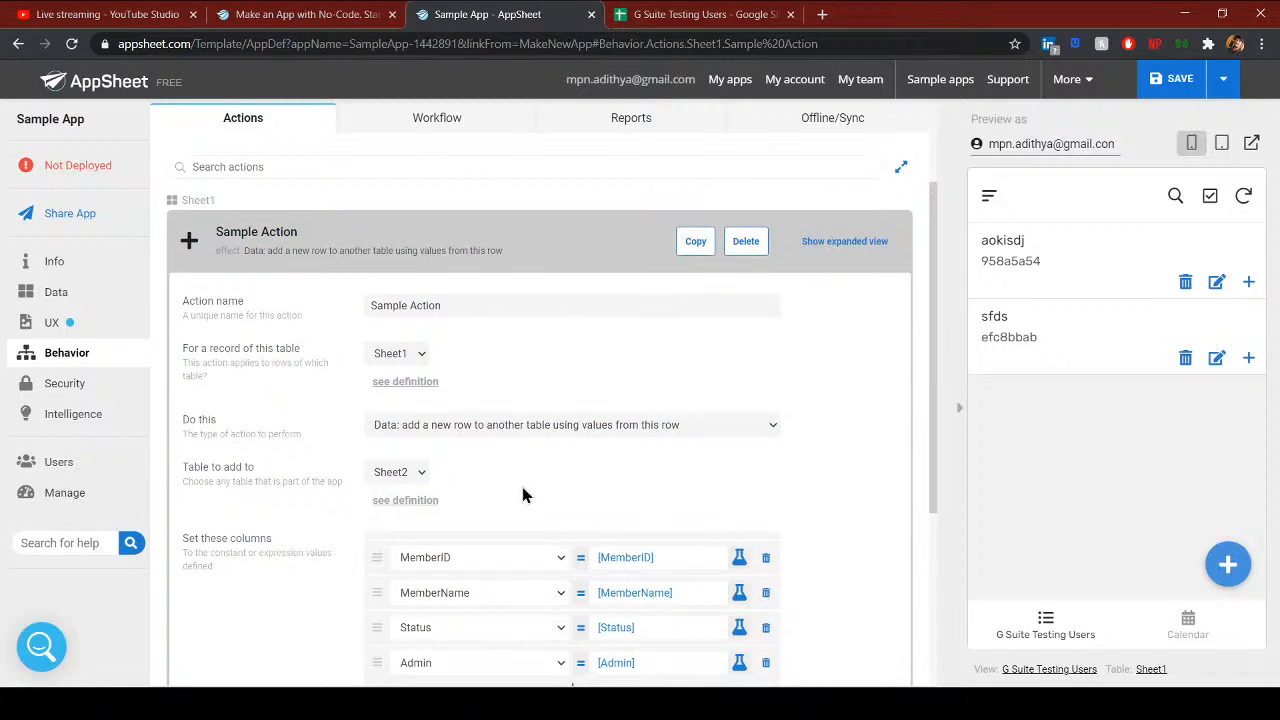
scroll(514, 500, up, 1)
scroll(514, 500, down, 2)
scroll(516, 509, up, 1)
- Test the sfds record in the preview, then return to the workflow rules
click(1040, 366)
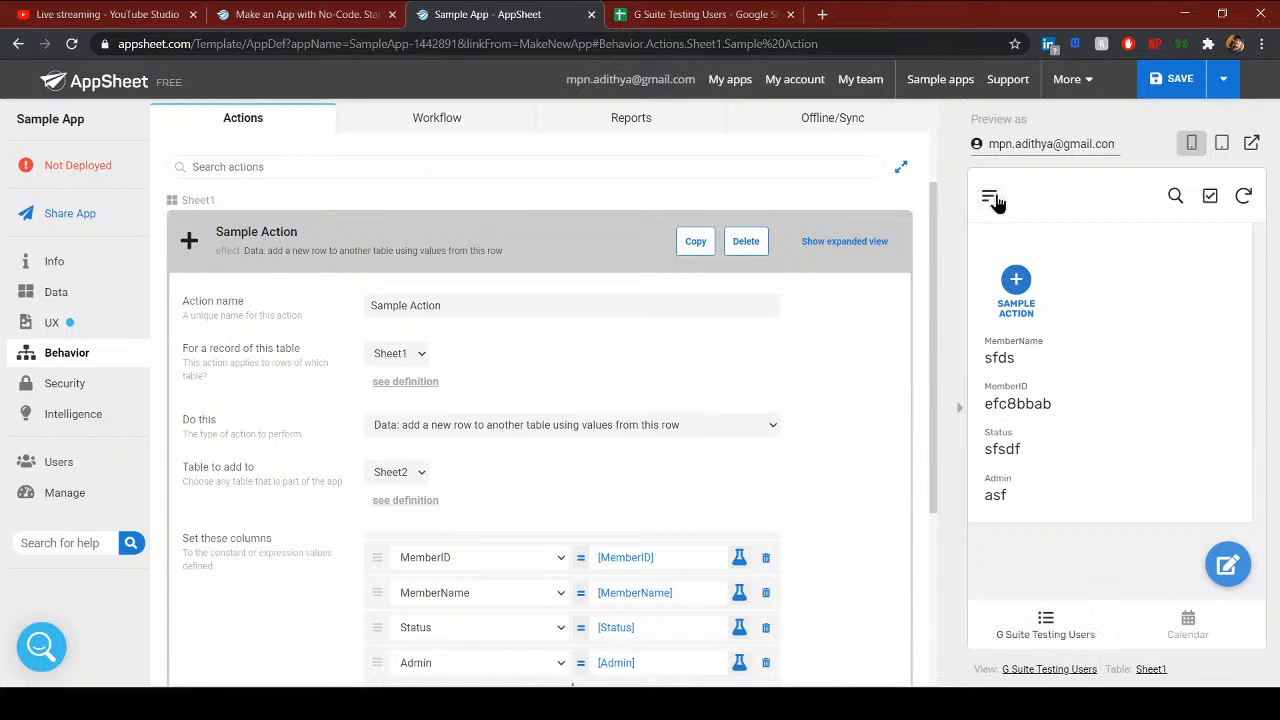
click(991, 198)
scroll(483, 486, up, 1)
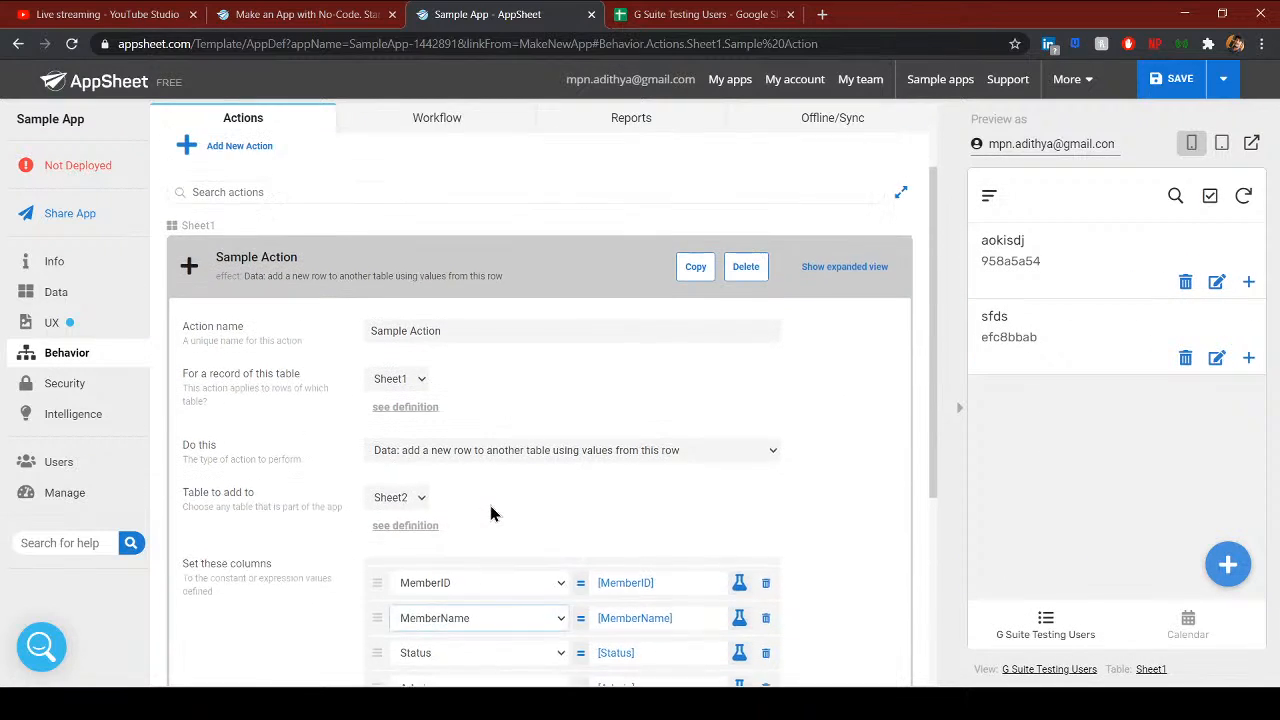
scroll(490, 506, down, 1)
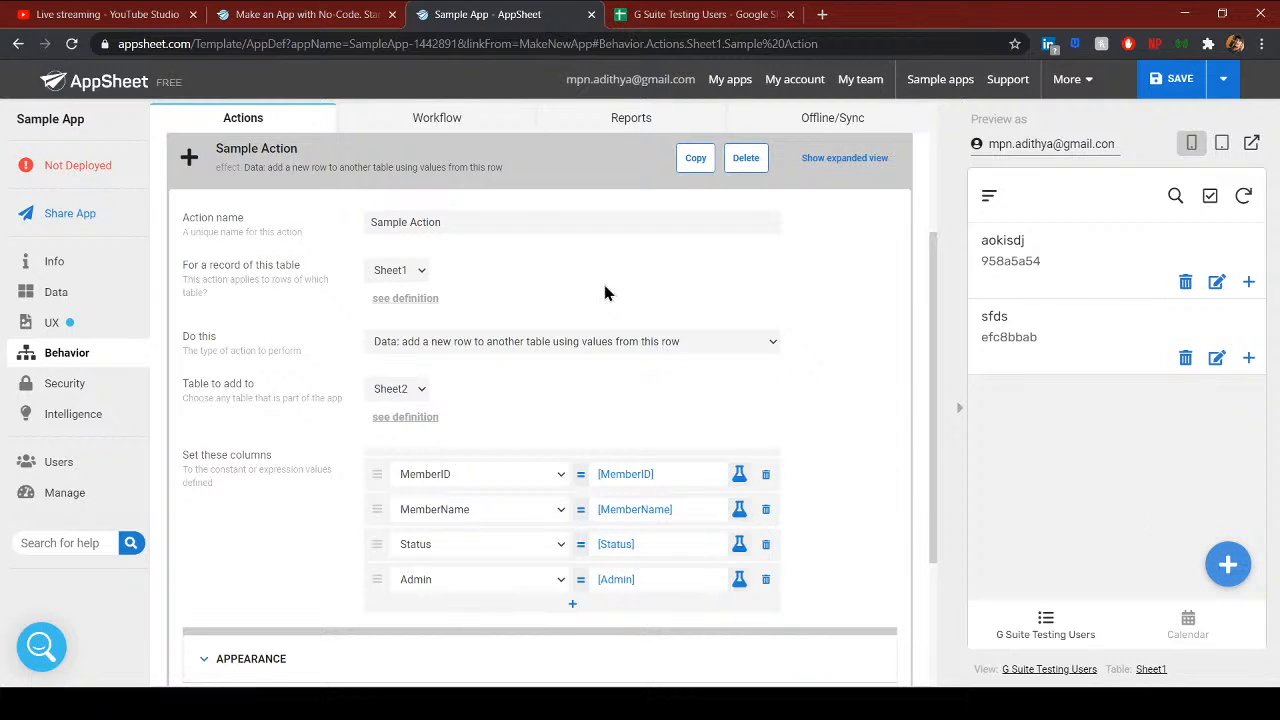
scroll(605, 290, up, 2)
click(432, 117)
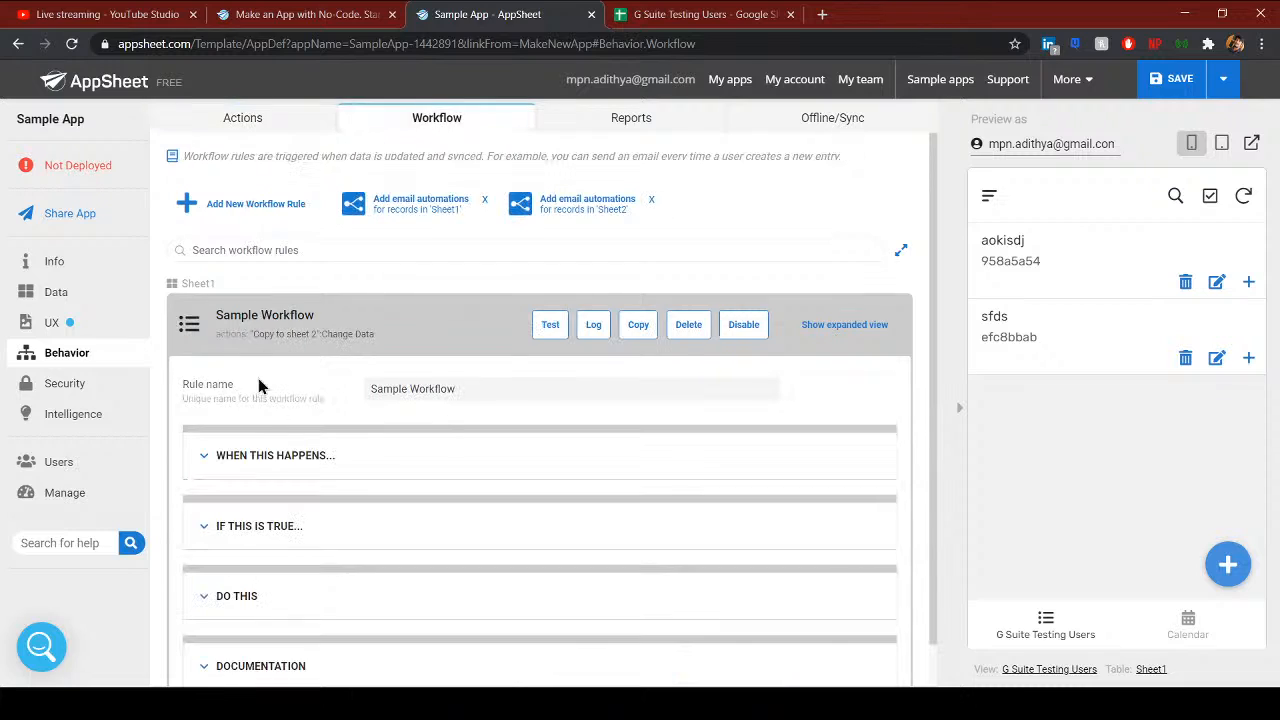
- Set the Copy to sheet 2 step's Data Change Action Name to Sample Action
click(300, 412)
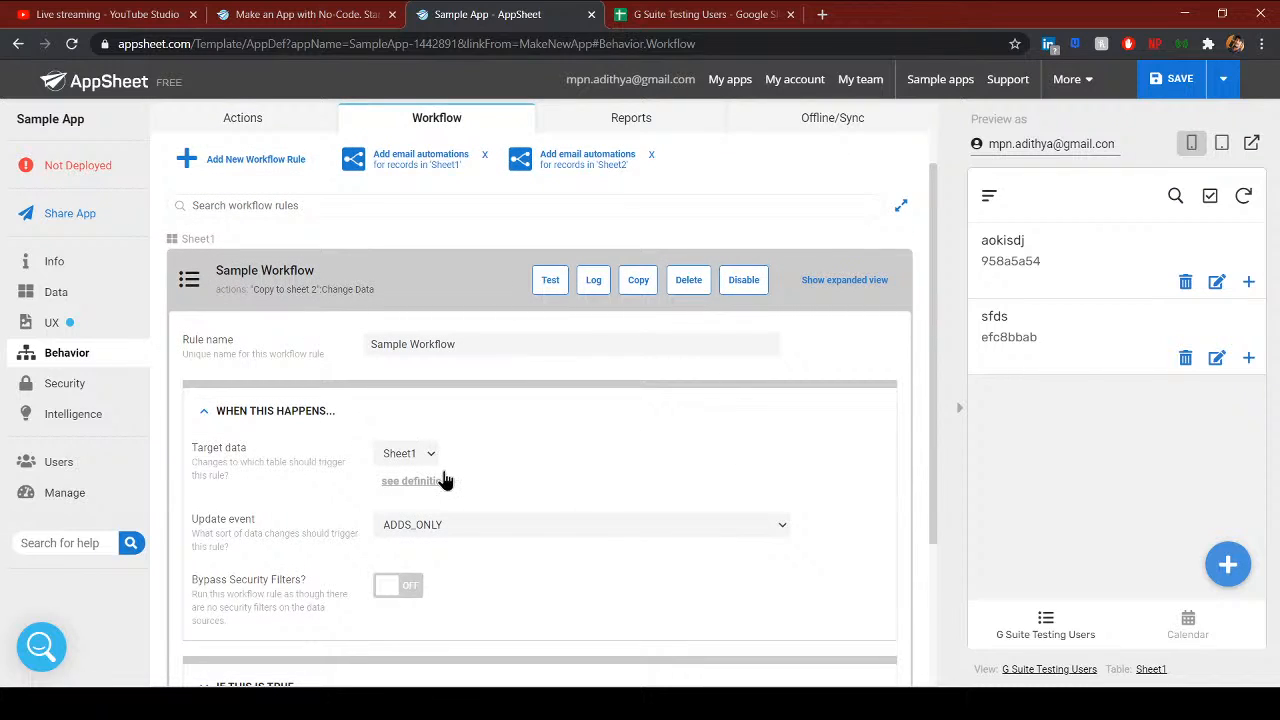
scroll(483, 550, down, 3)
click(237, 551)
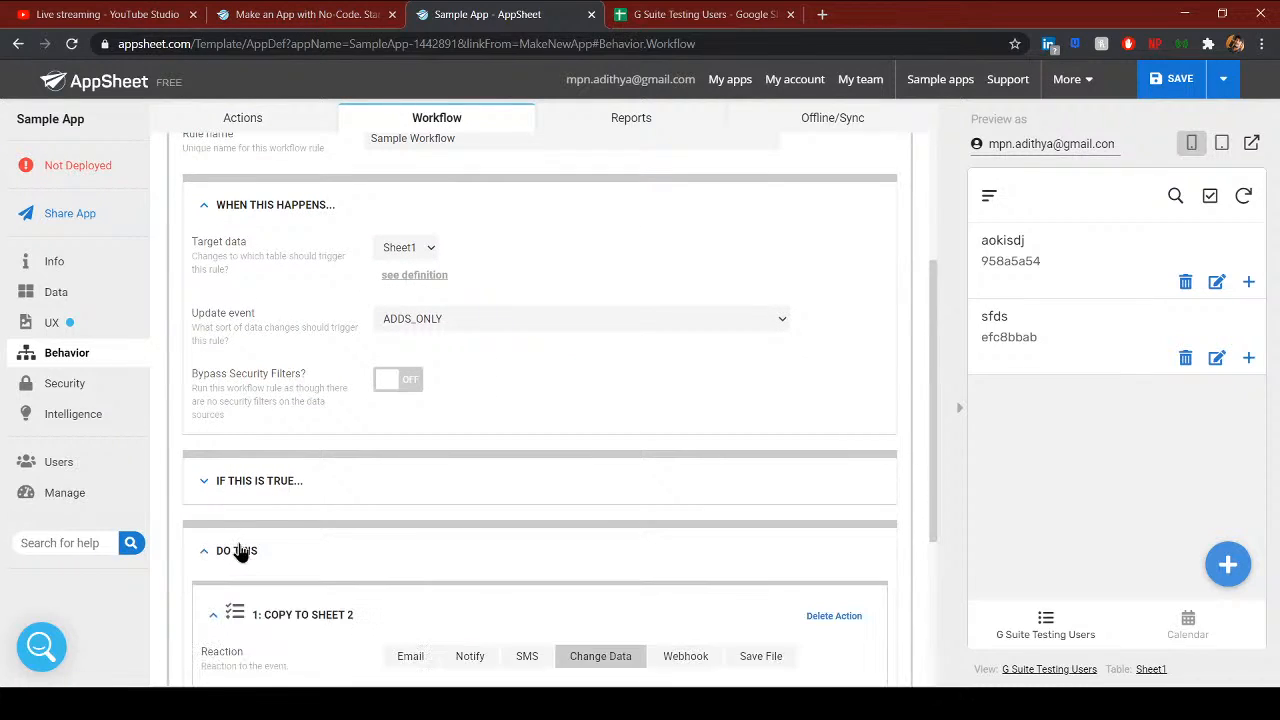
scroll(557, 517, down, 3)
click(486, 510)
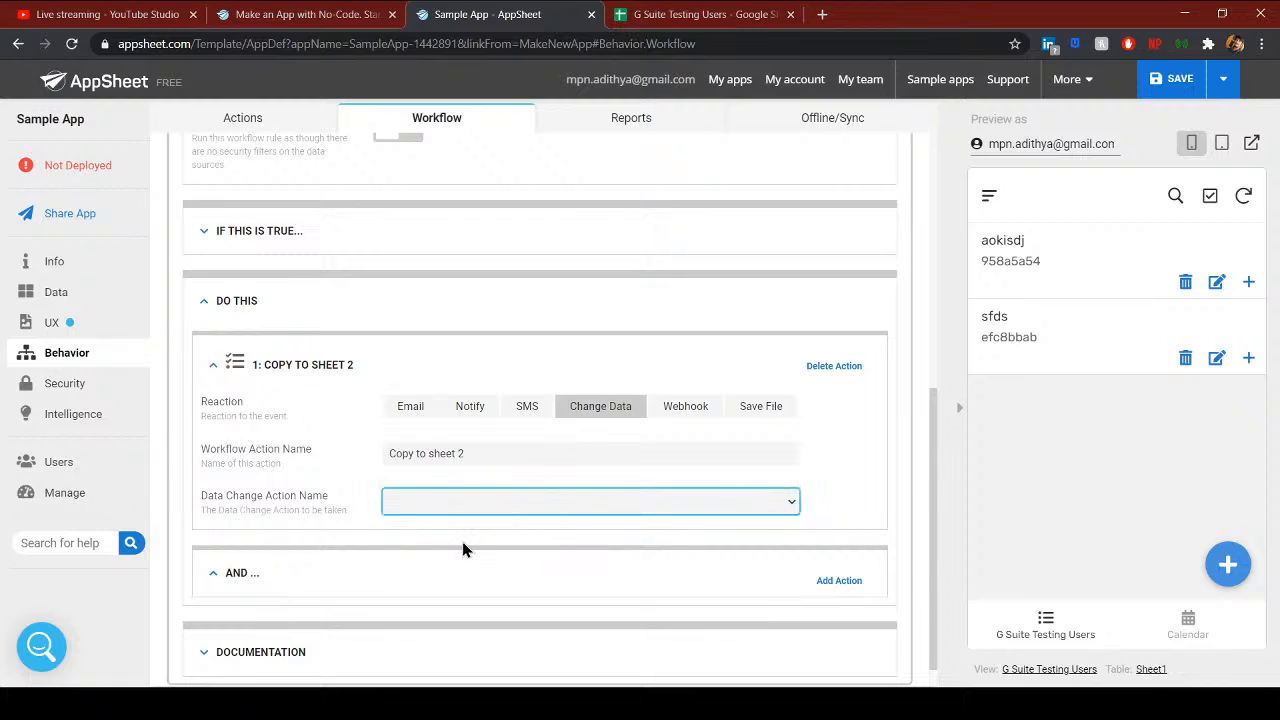
click(458, 541)
- Check the Sample Action definition and return to the workflow rules
scroll(468, 528, down, 1)
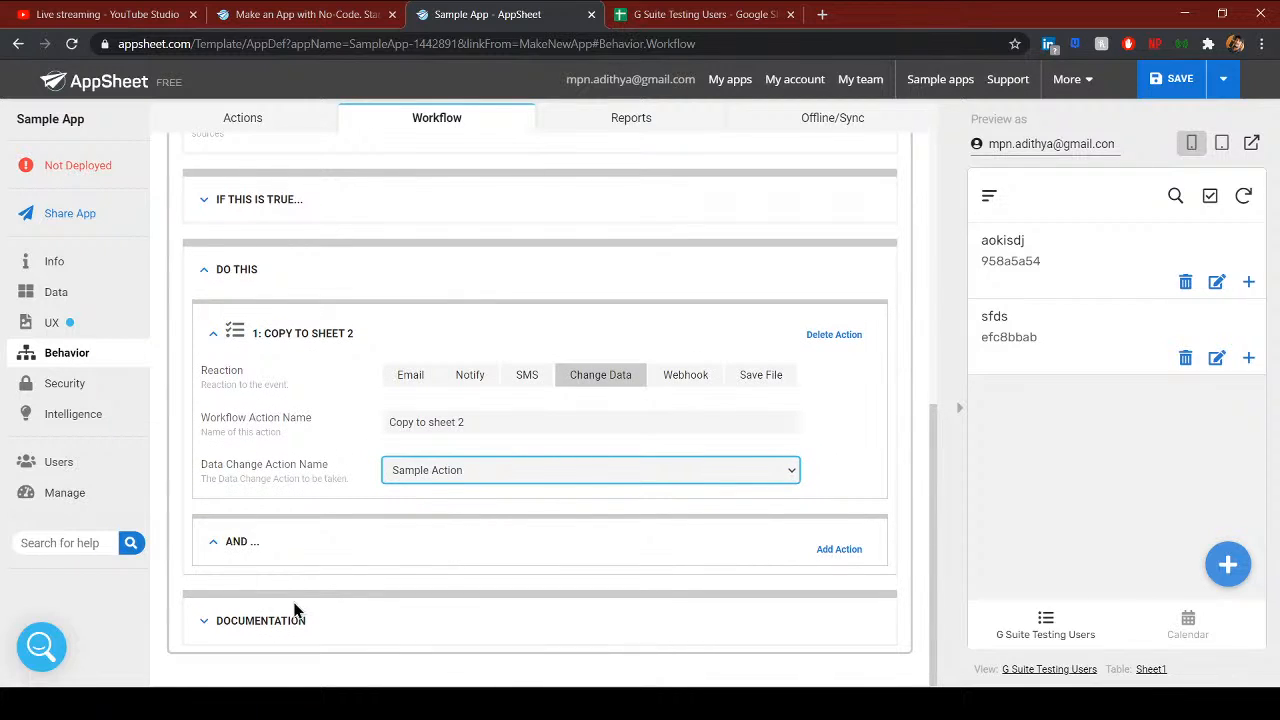
scroll(296, 605, up, 3)
scroll(310, 595, down, 2)
scroll(319, 597, down, 1)
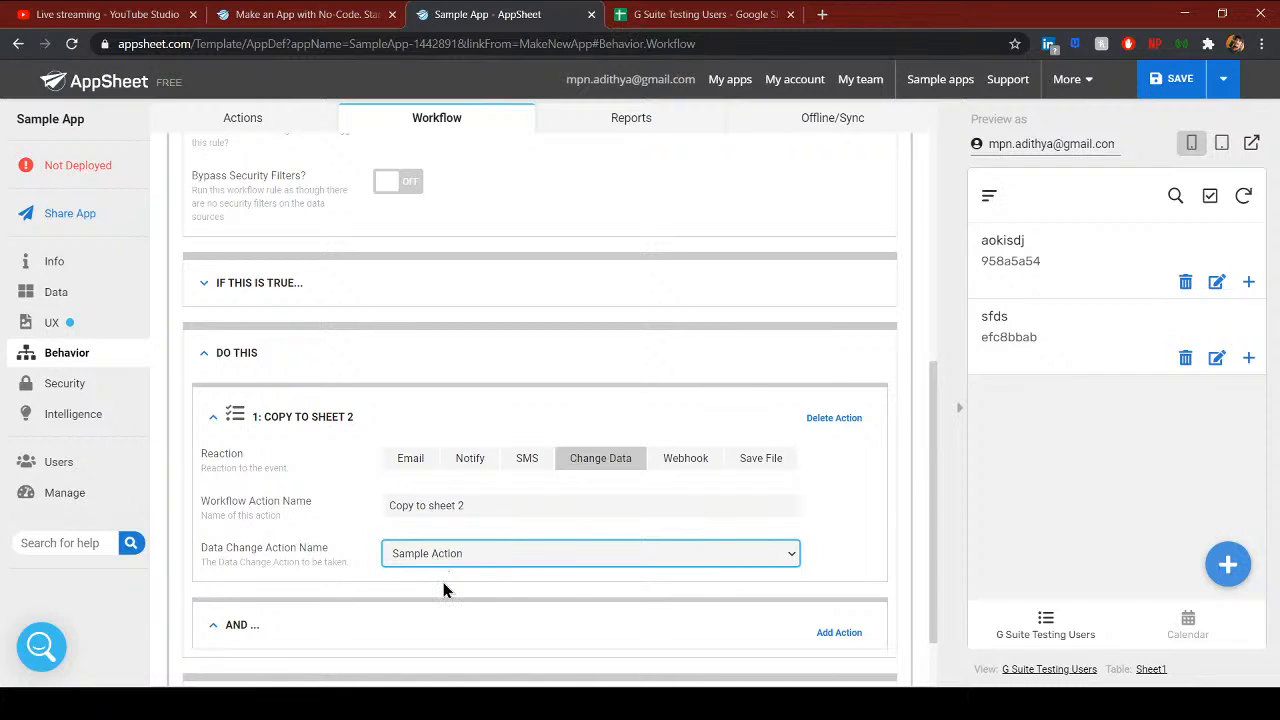
scroll(451, 560, up, 3)
click(268, 121)
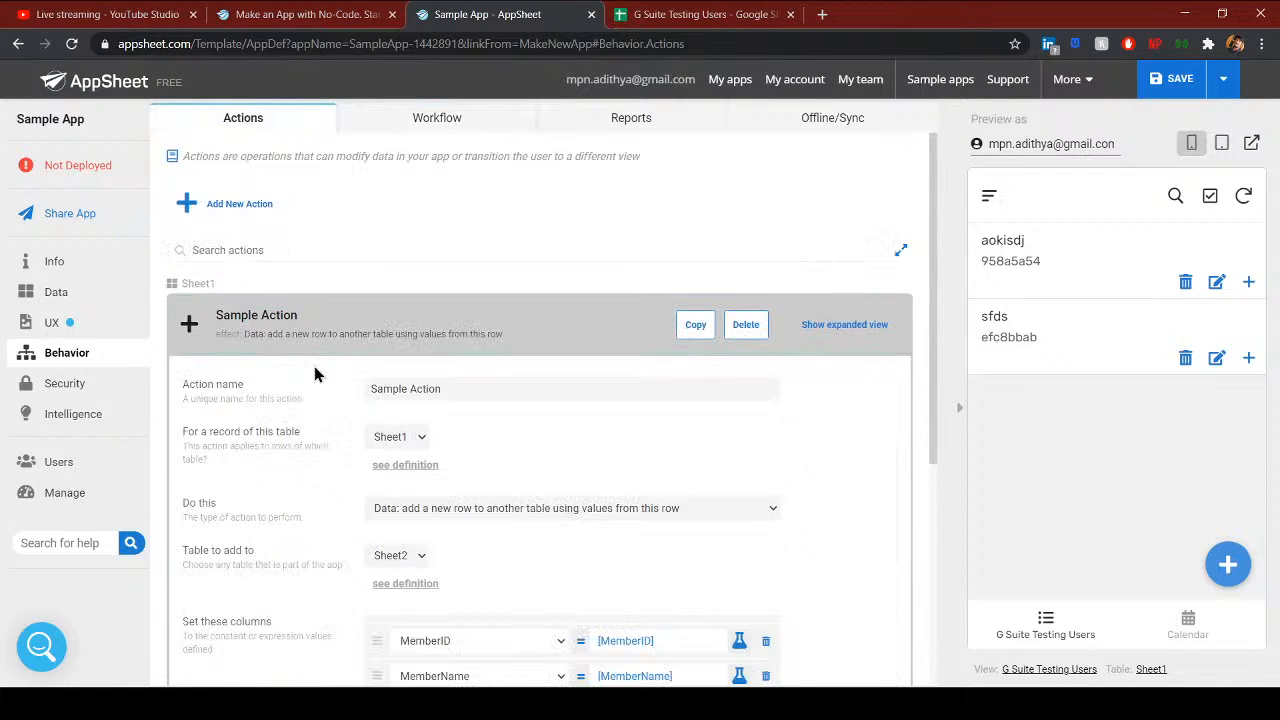
scroll(340, 415, down, 2)
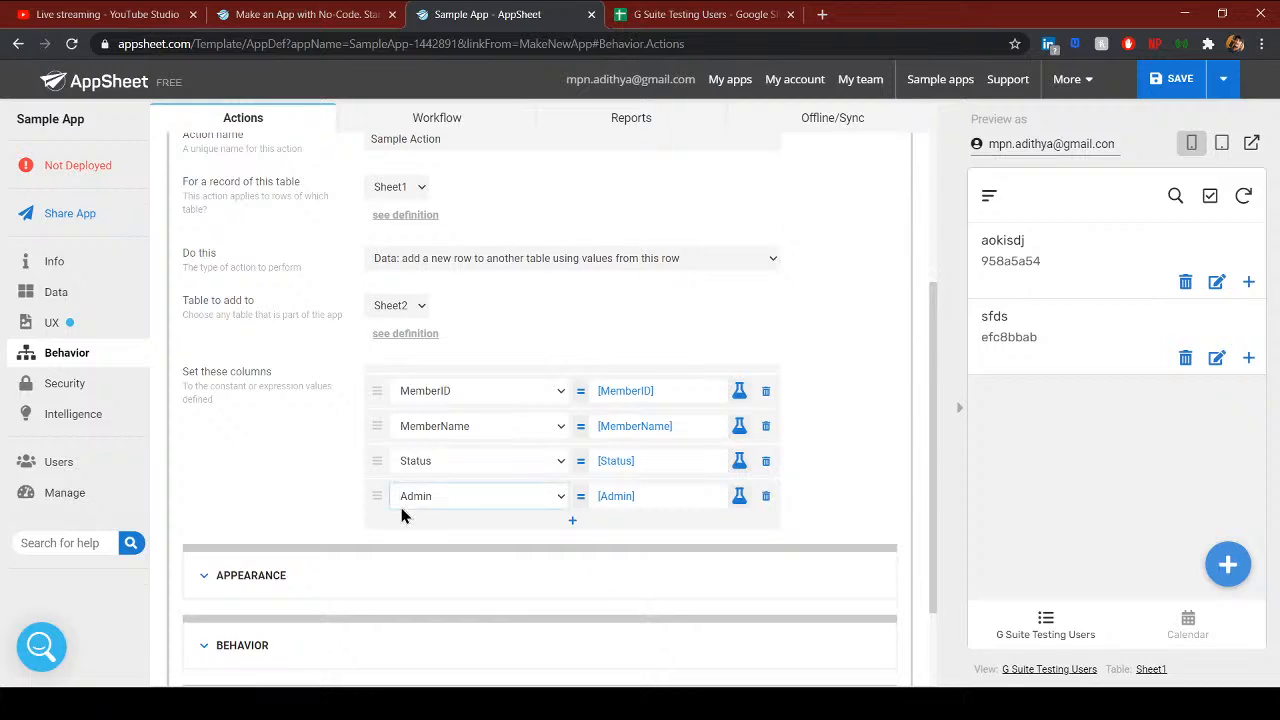
scroll(560, 420, up, 2)
click(428, 125)
- Re-expand Sample Workflow's trigger conditions and action steps to confirm the setup
click(268, 397)
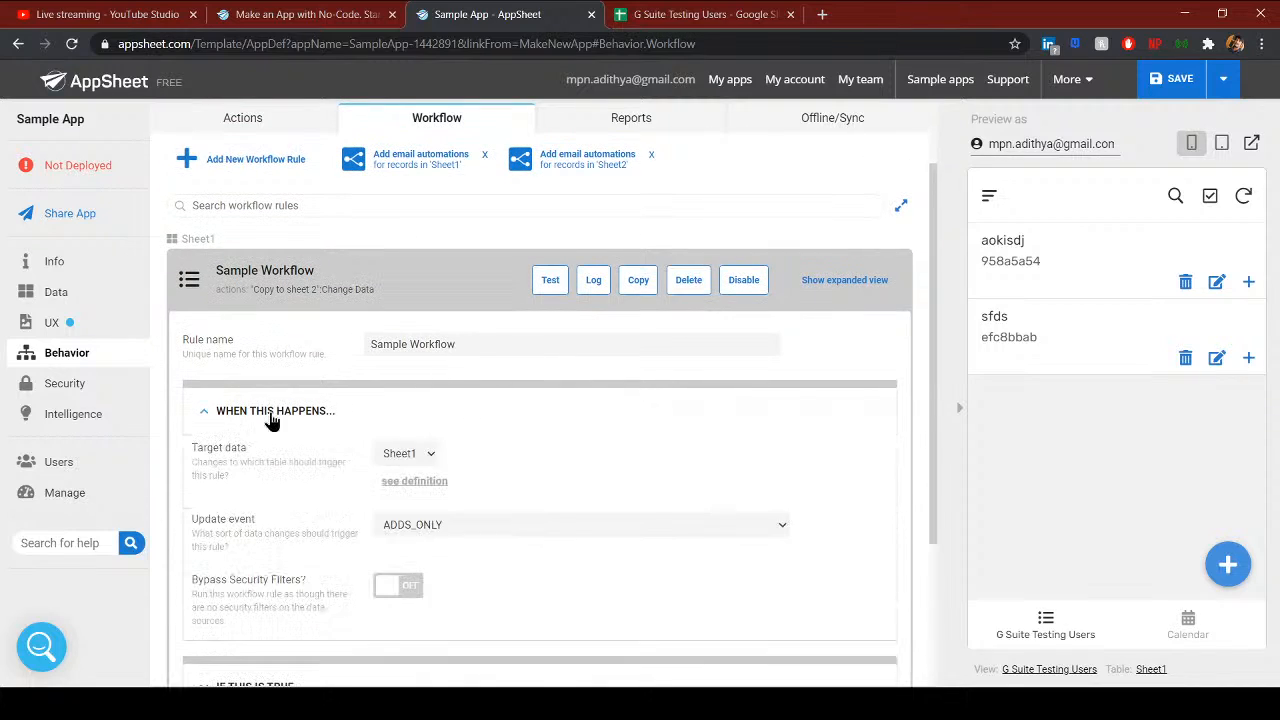
scroll(431, 426, down, 2)
scroll(363, 531, down, 1)
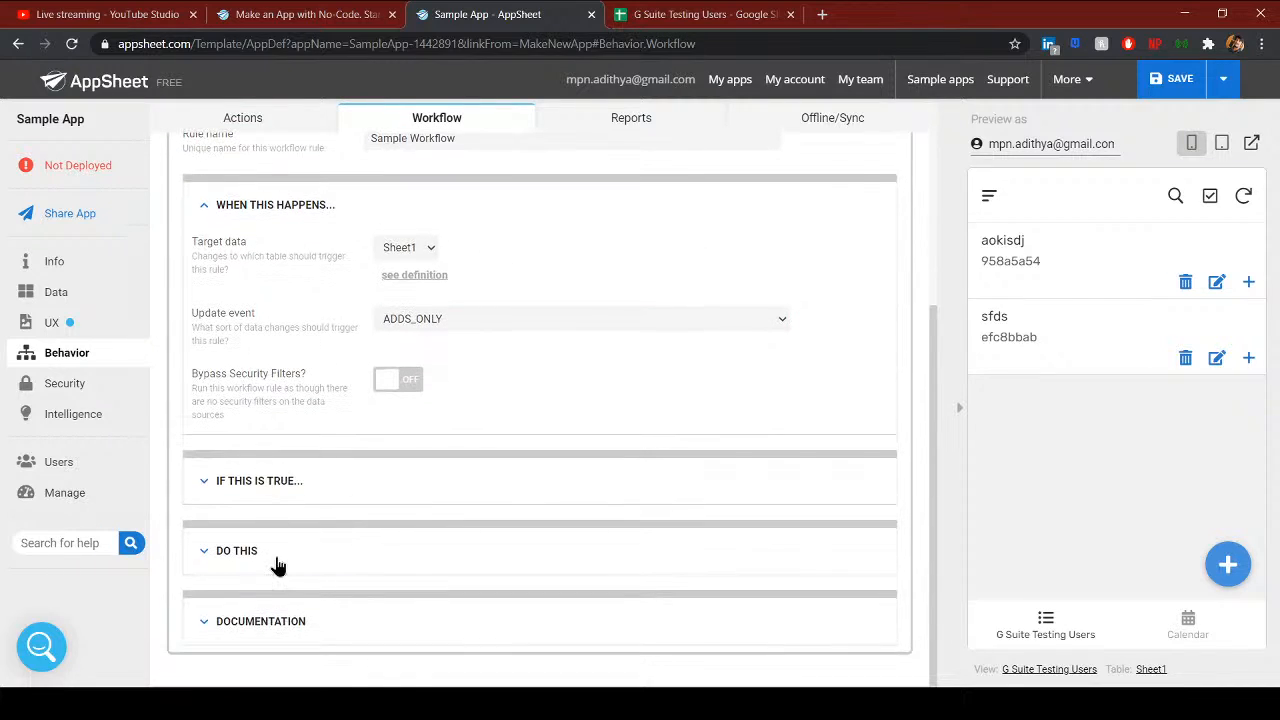
click(275, 553)
scroll(322, 543, down, 3)
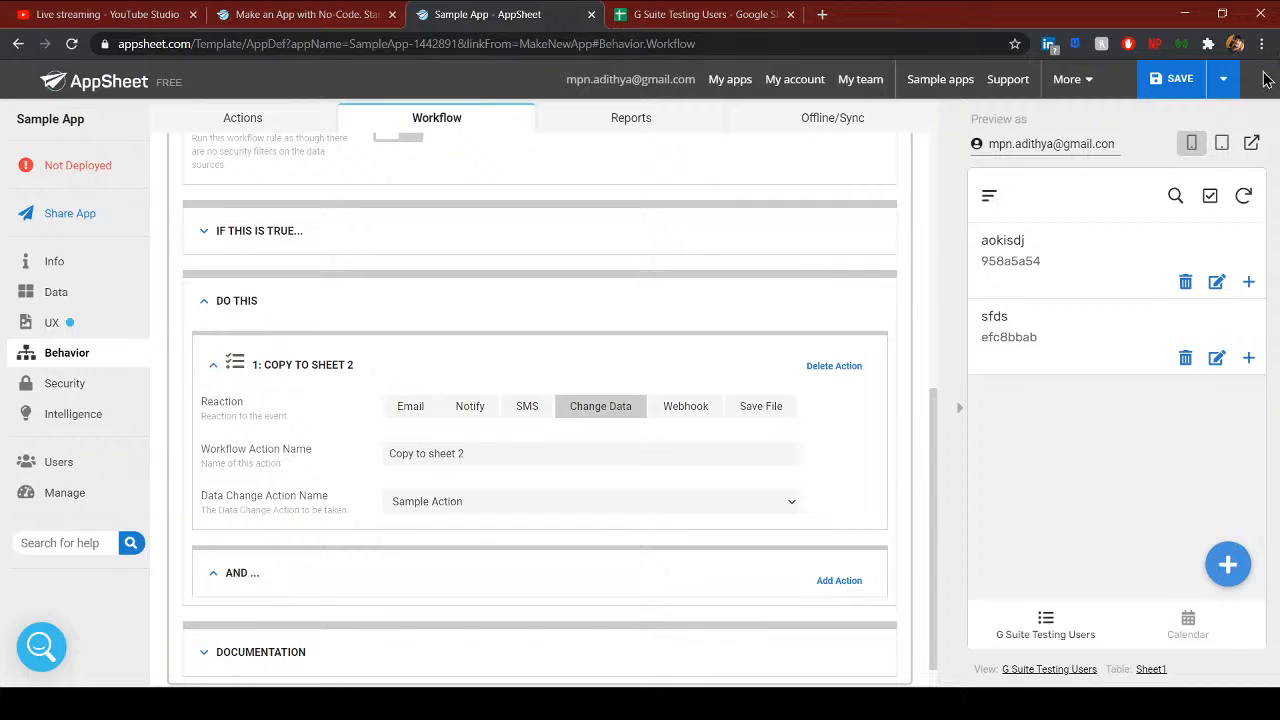
- Save the app and start a new record in the preview, selecting the prefilled member ID
click(1180, 78)
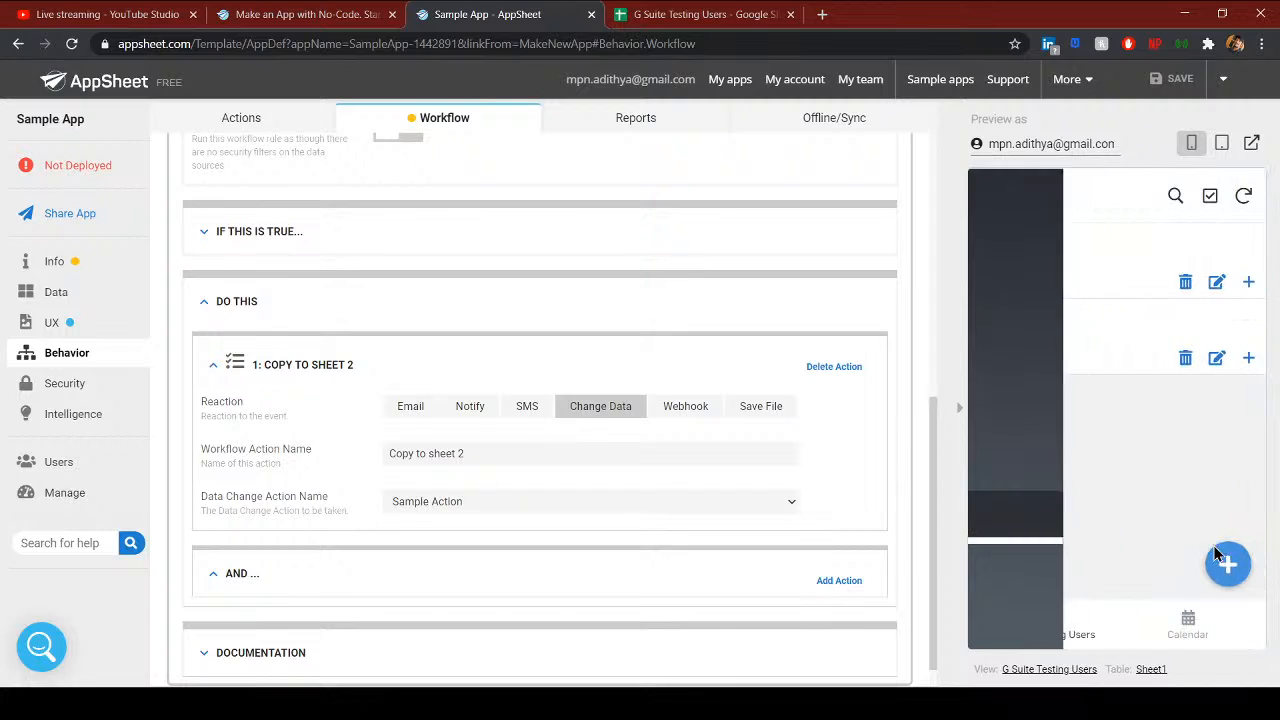
click(1228, 566)
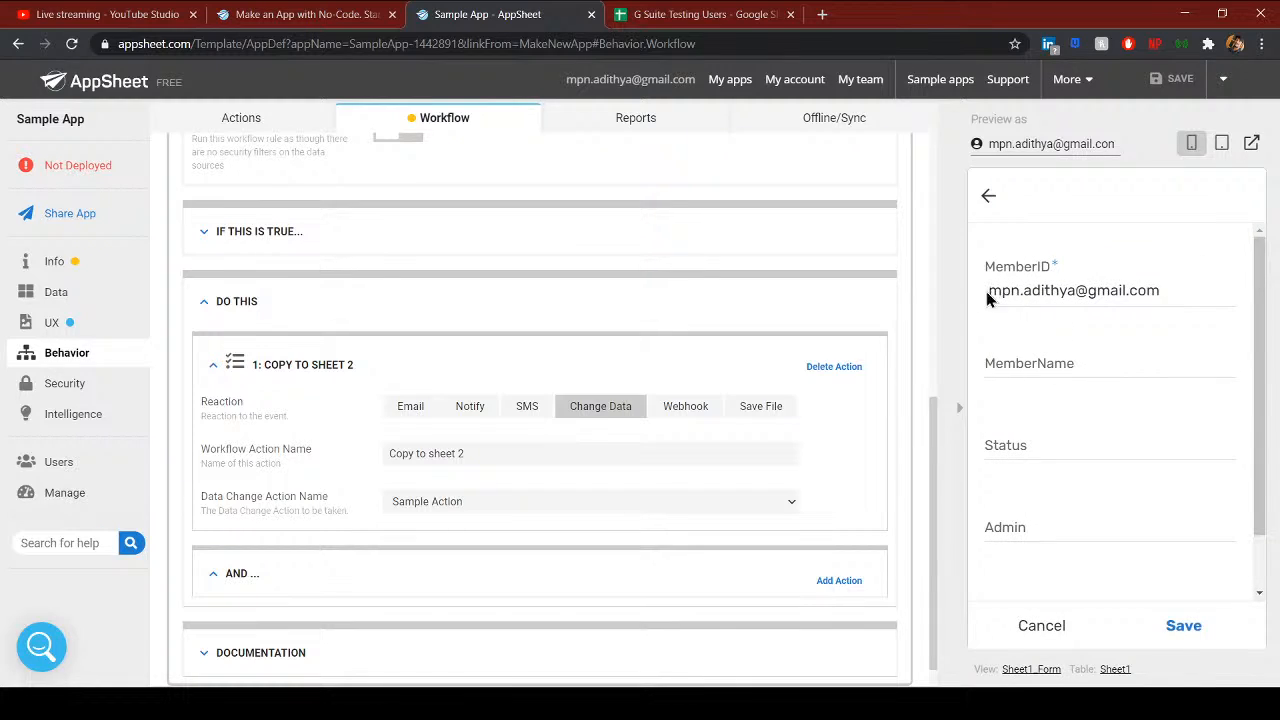
triple_click(1186, 291)
click(1176, 290)
- Review the column list of the Sheet1 table in Data
click(76, 294)
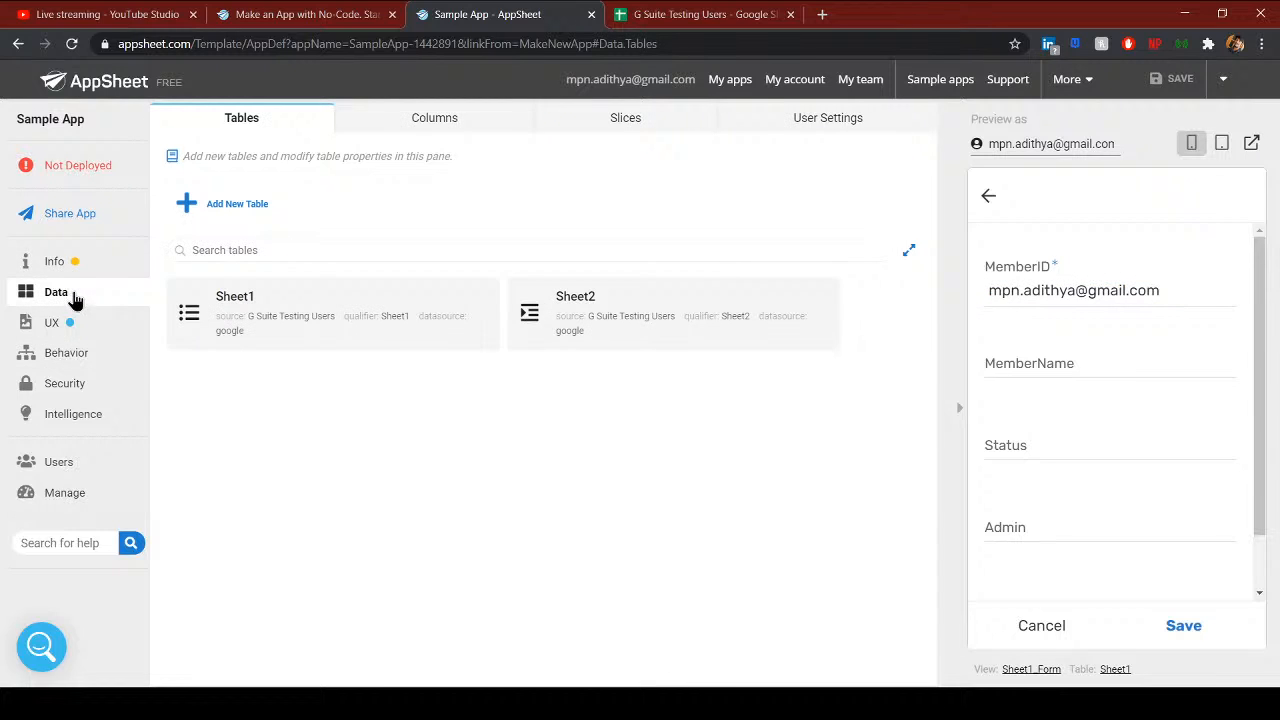
click(452, 326)
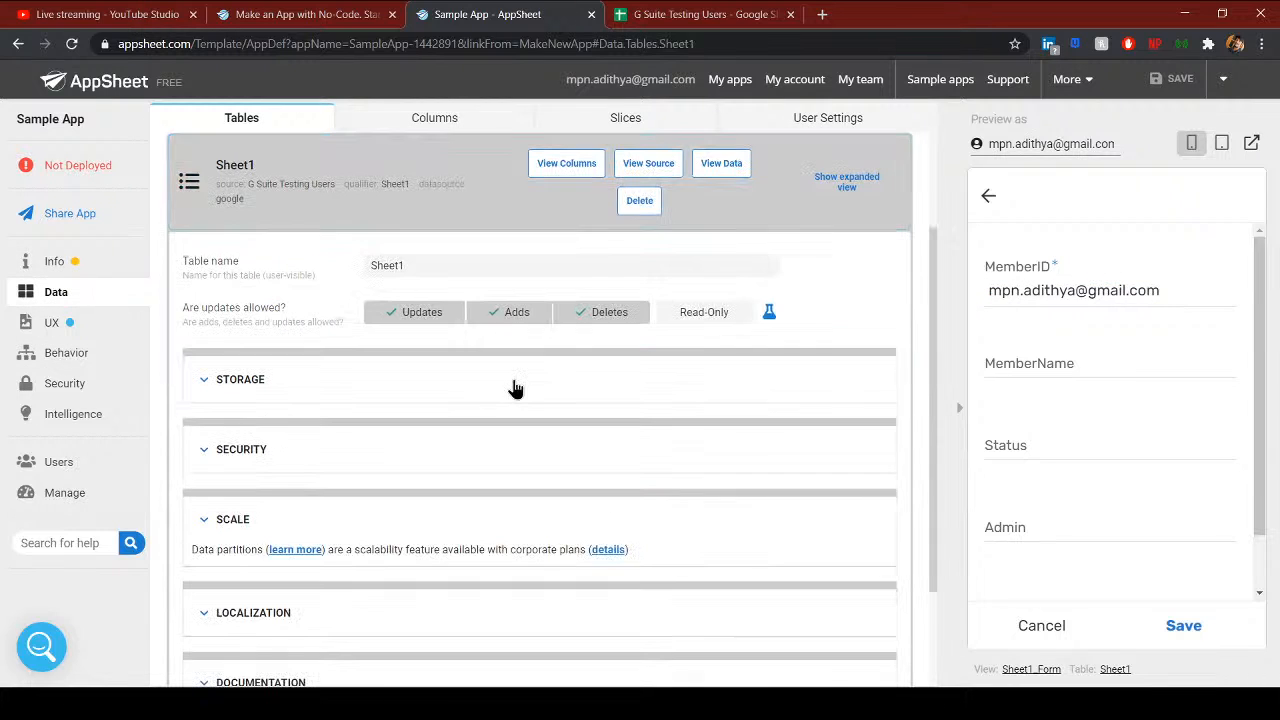
click(566, 164)
drag(371, 574, 657, 570)
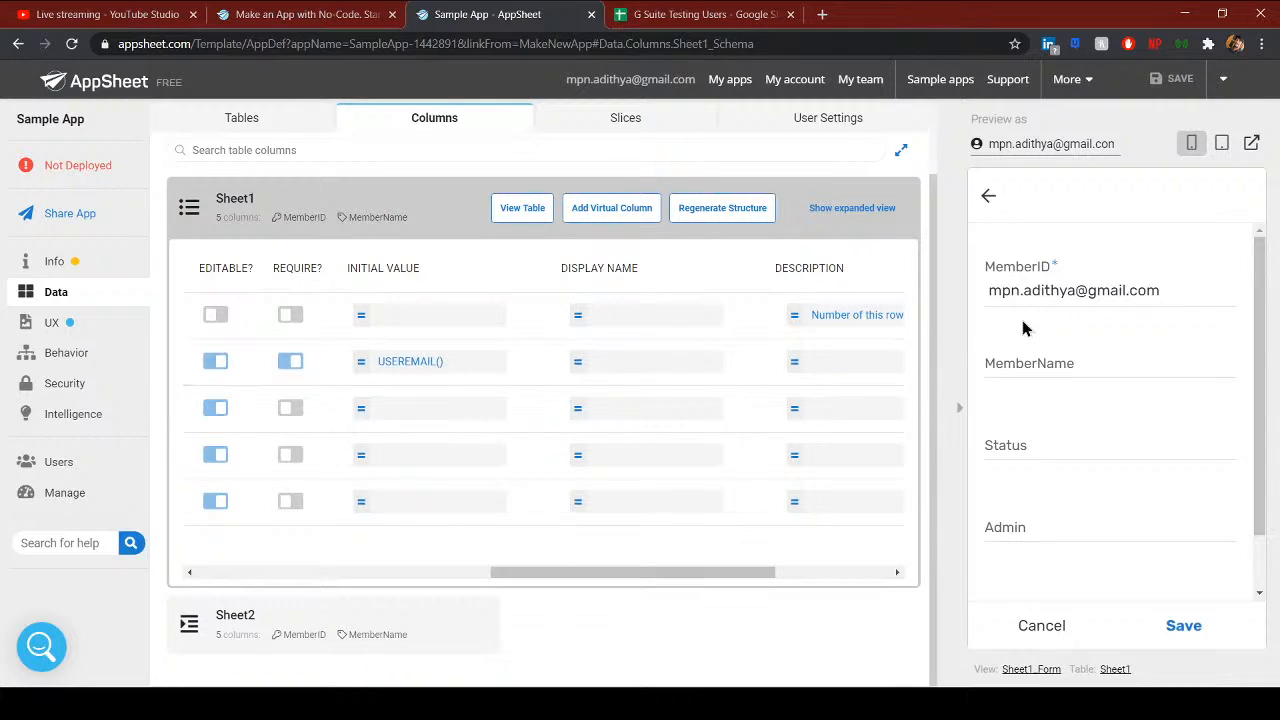
- Add a member record with a name, status asda and Admin yes, save it, and sync
click(1022, 360)
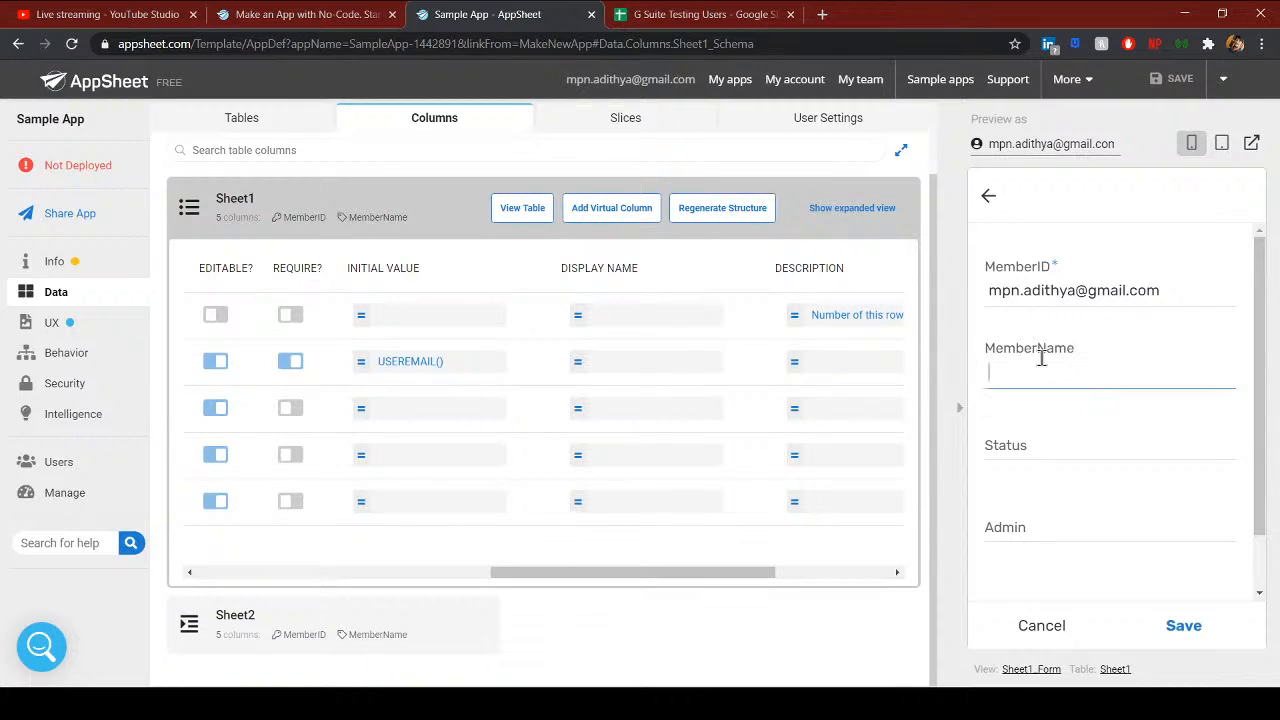
text(Adithya)
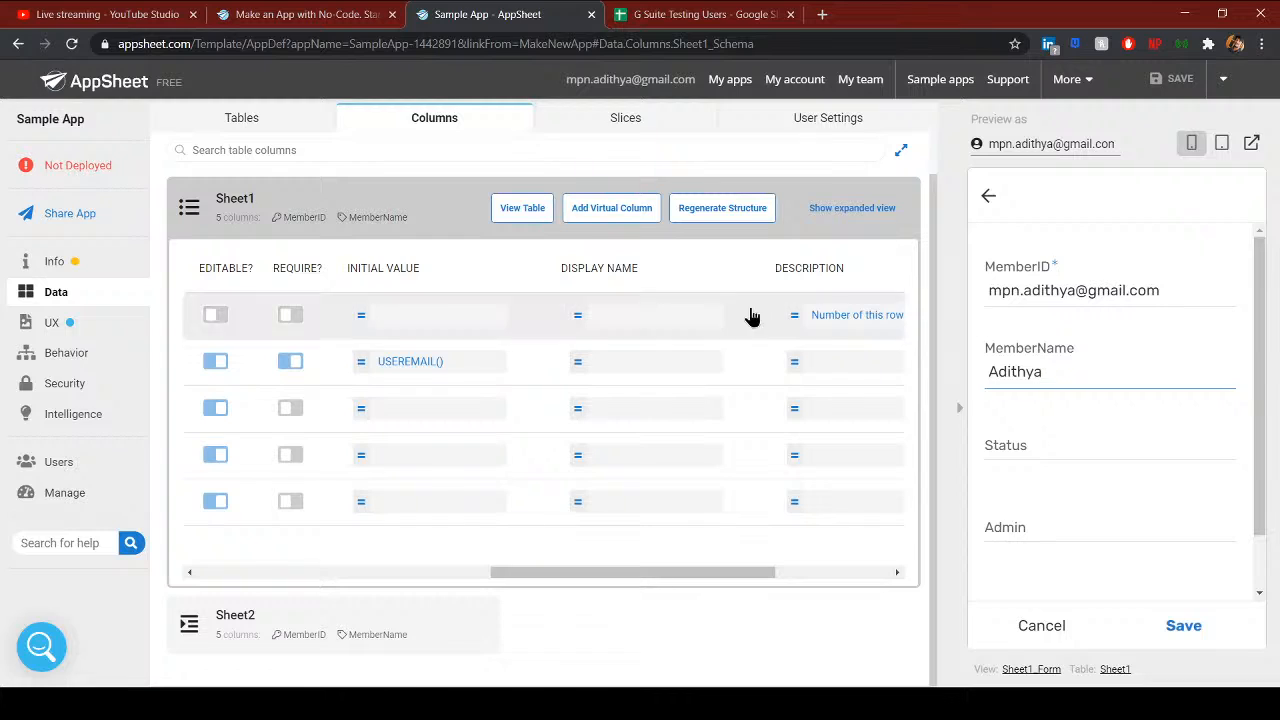
click(1008, 436)
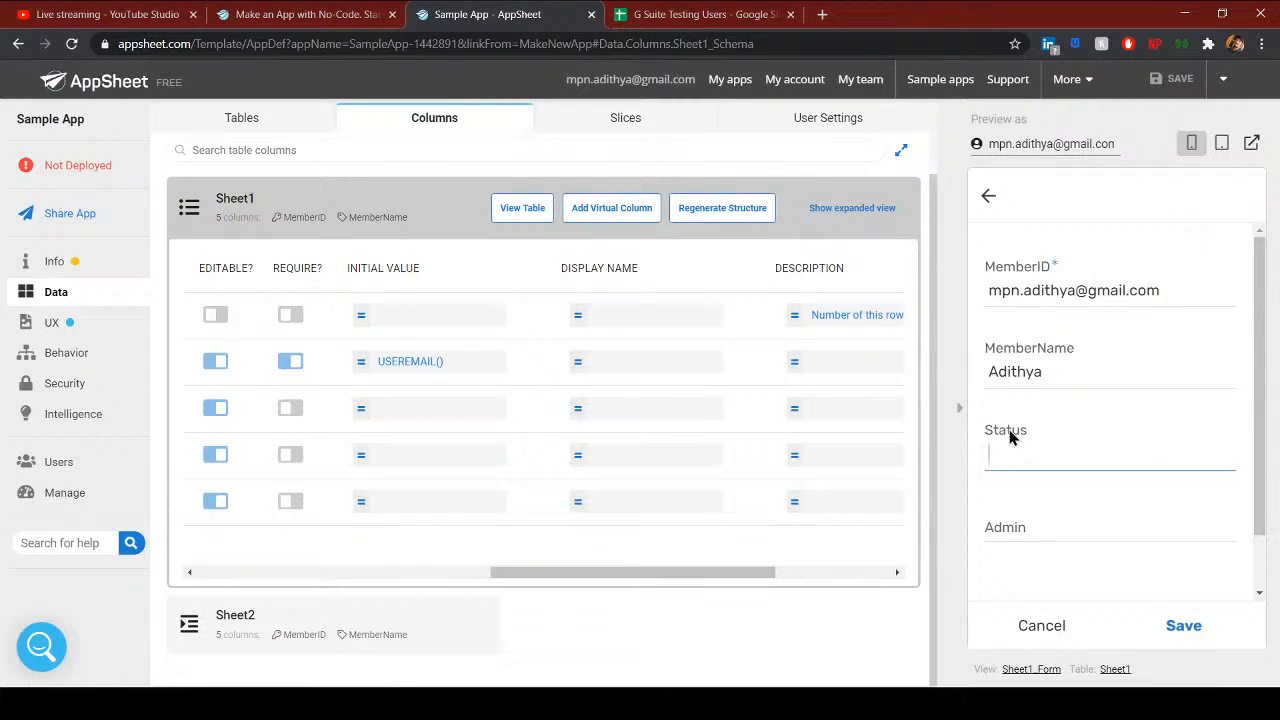
text(asda)
click(1060, 532)
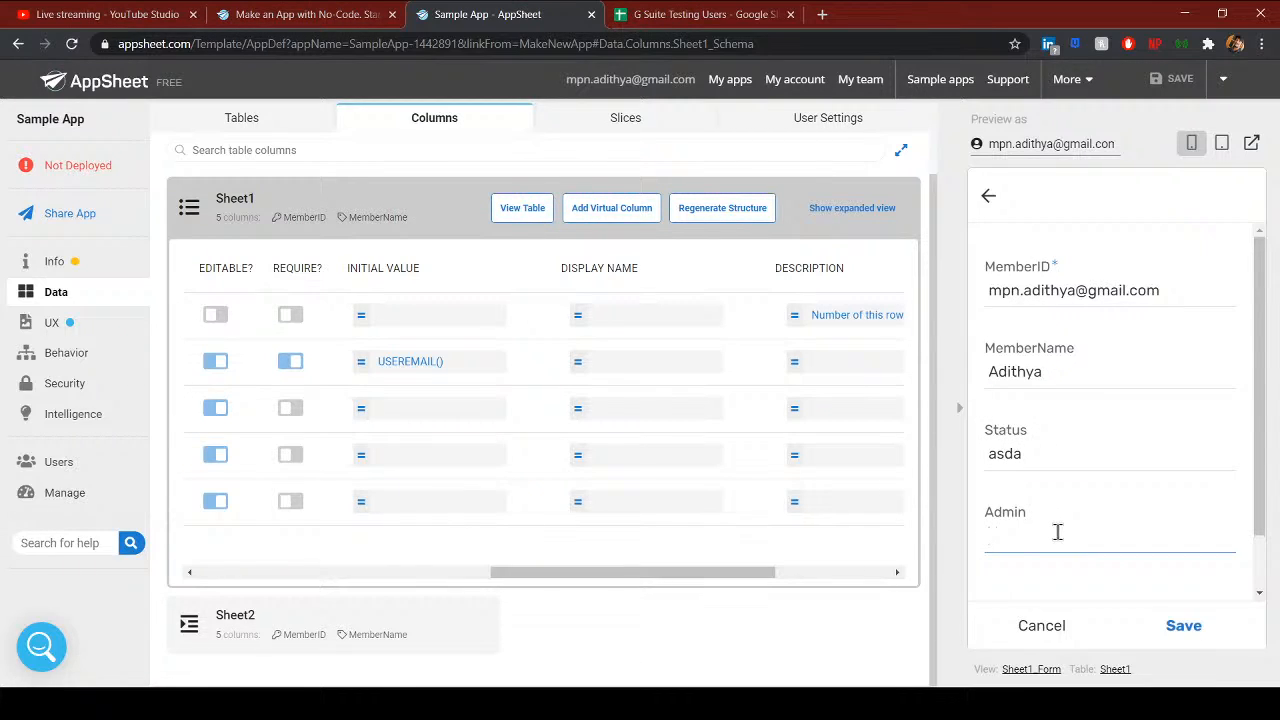
click(1180, 625)
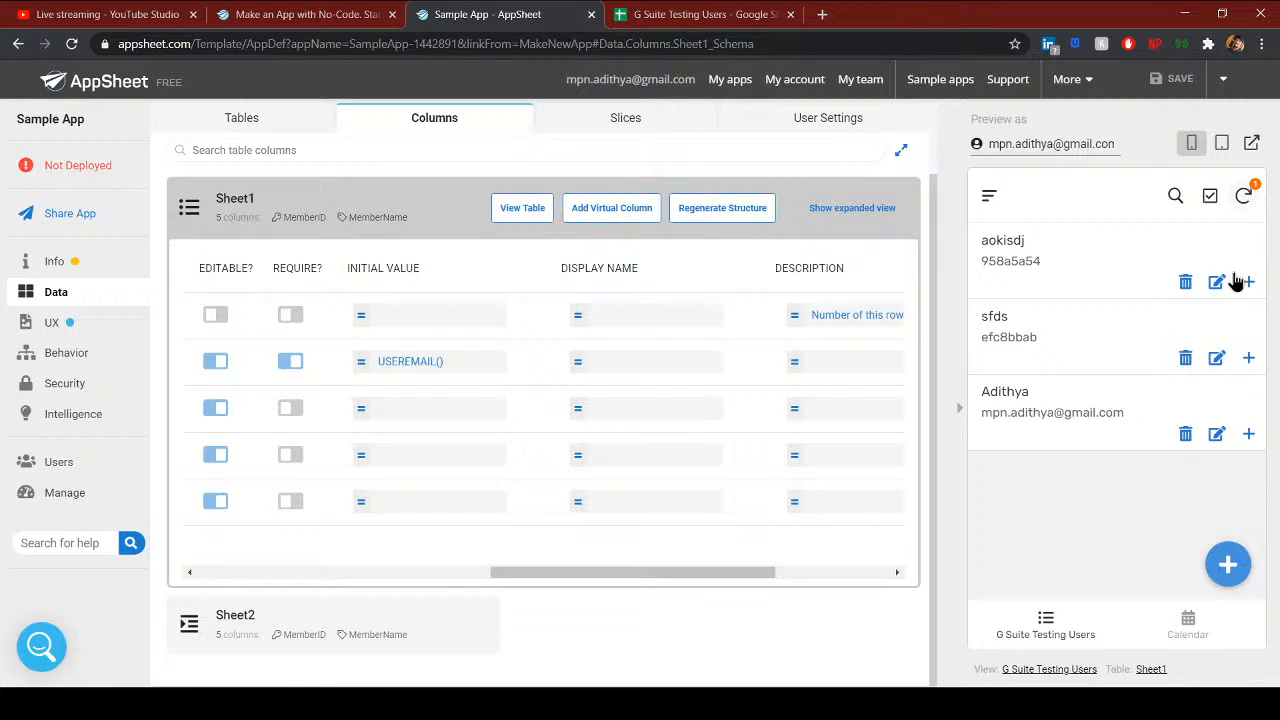
click(1245, 200)
click(633, 18)
- Check the new member row 4 values on Sheet1
click(123, 252)
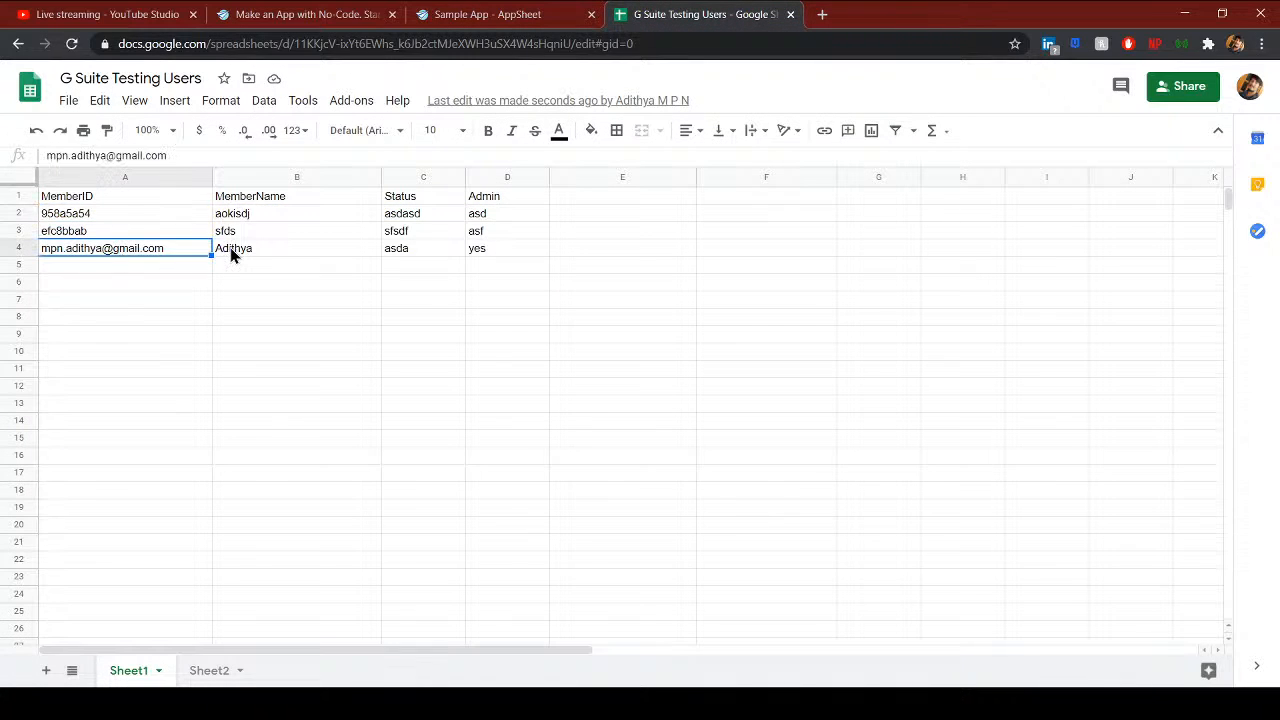
click(231, 250)
click(392, 250)
click(497, 250)
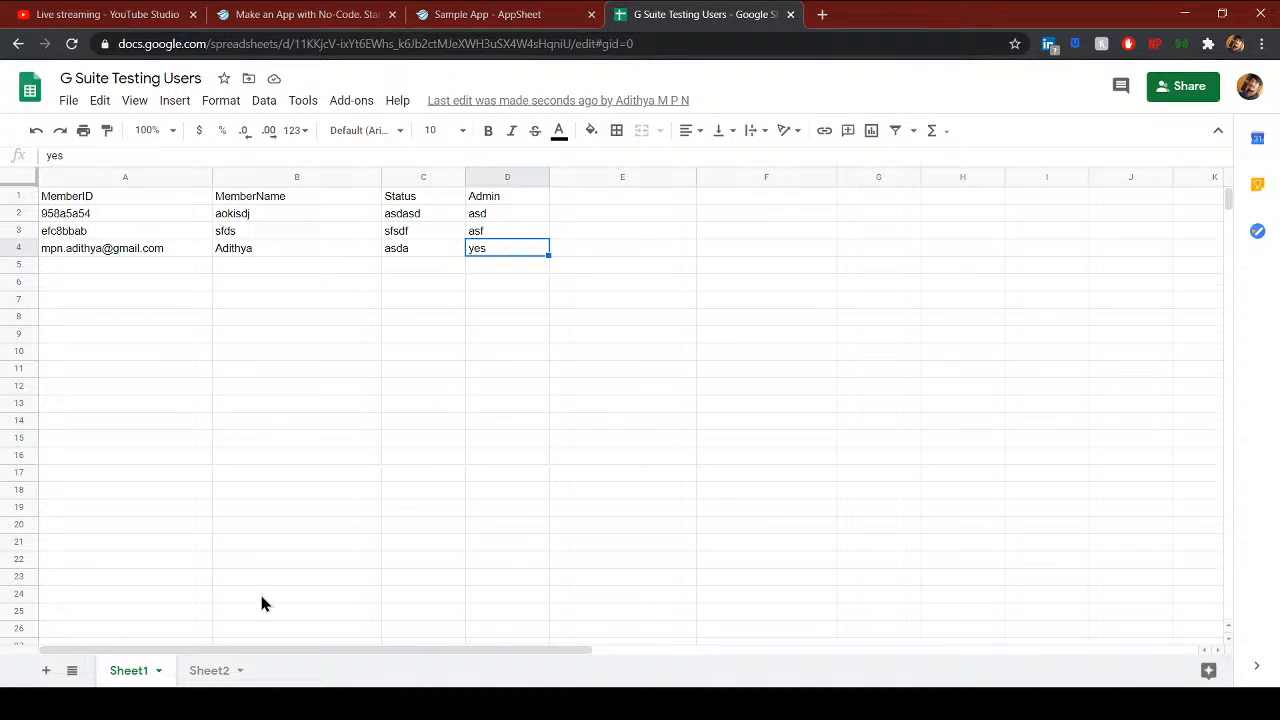
- Confirm Sheet2 row 4 holds the copied record (asda, yes), then return to AppSheet
click(190, 671)
click(112, 254)
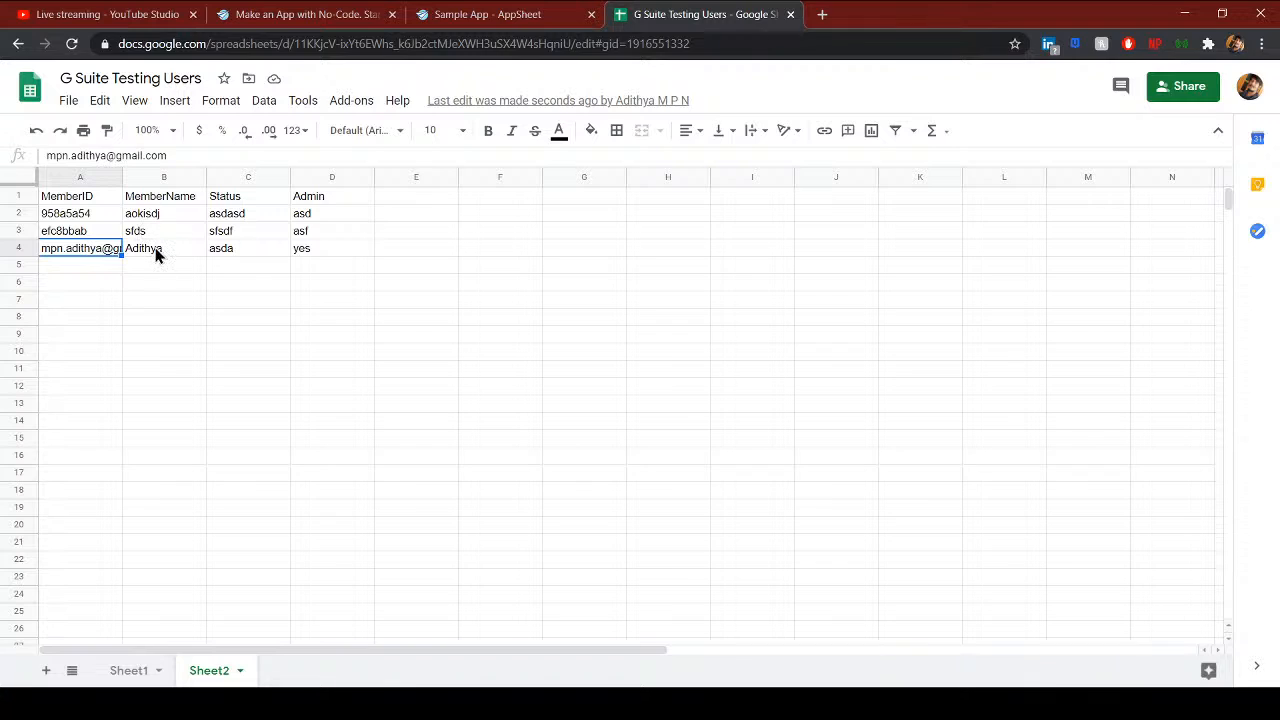
click(157, 251)
click(214, 252)
click(315, 256)
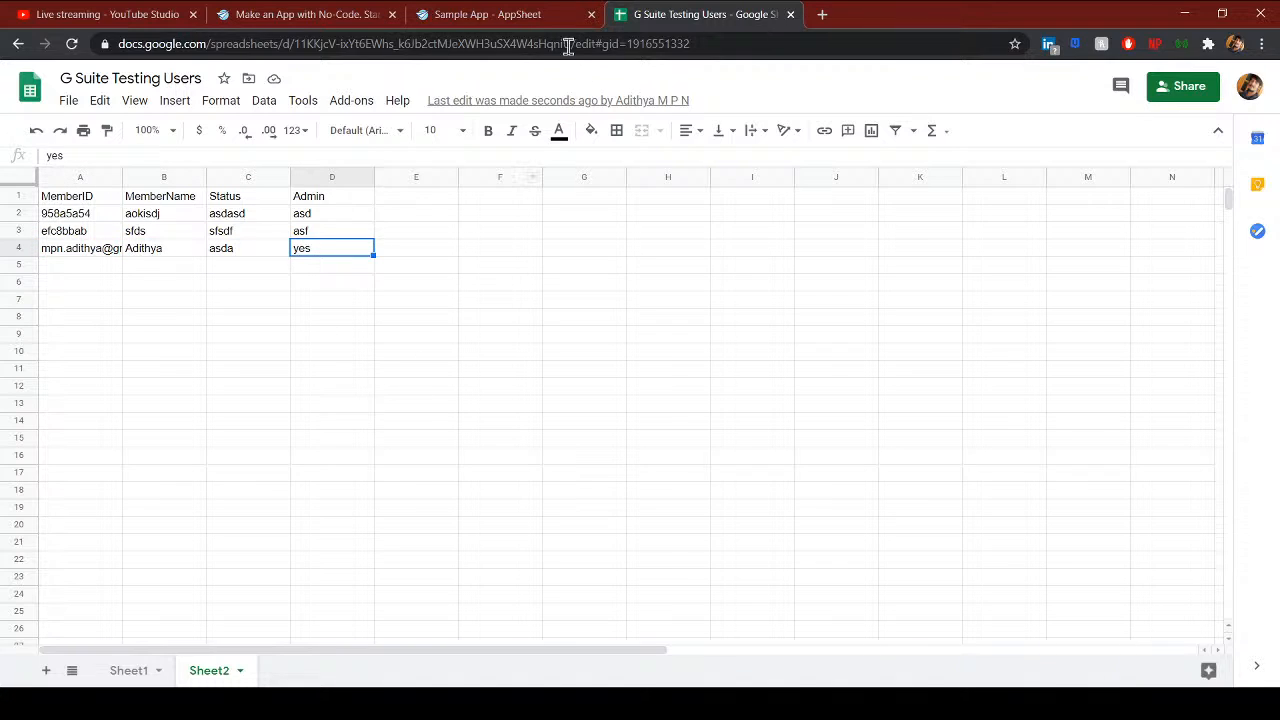
click(489, 16)
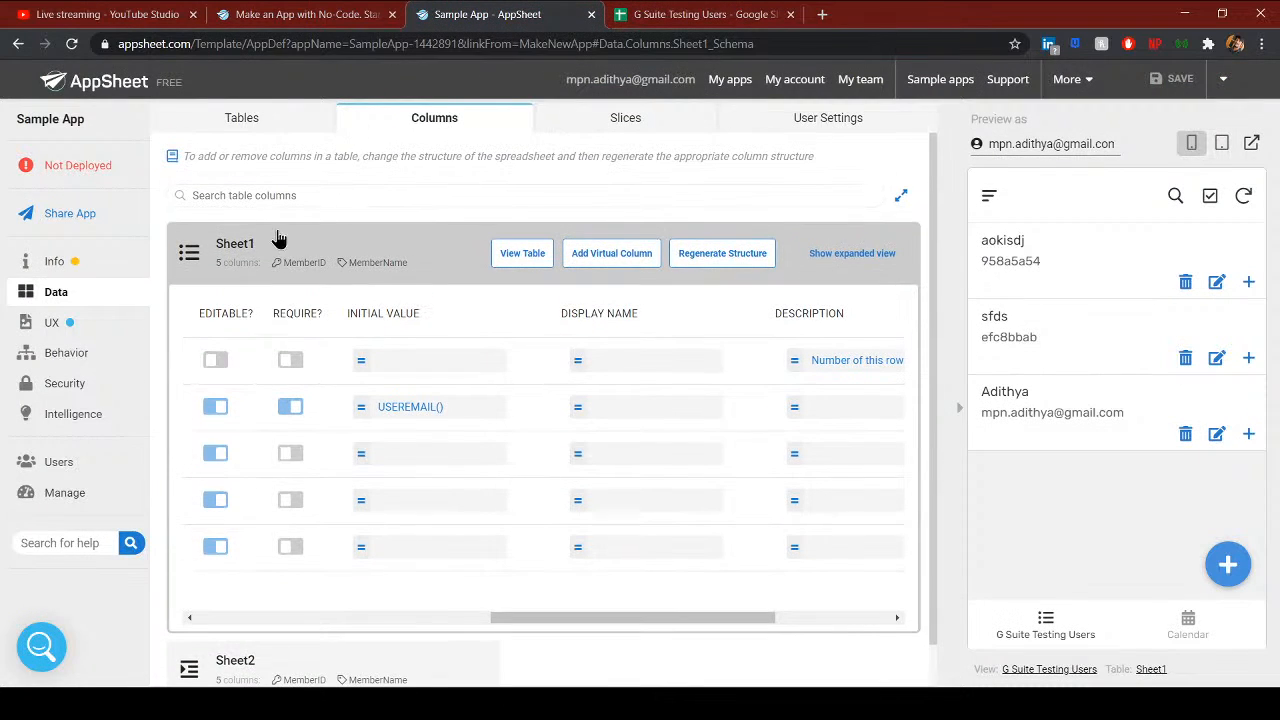
- Browse the Workflow rules and Security's Require Sign-In and Security Filters, then return to Actions
click(70, 360)
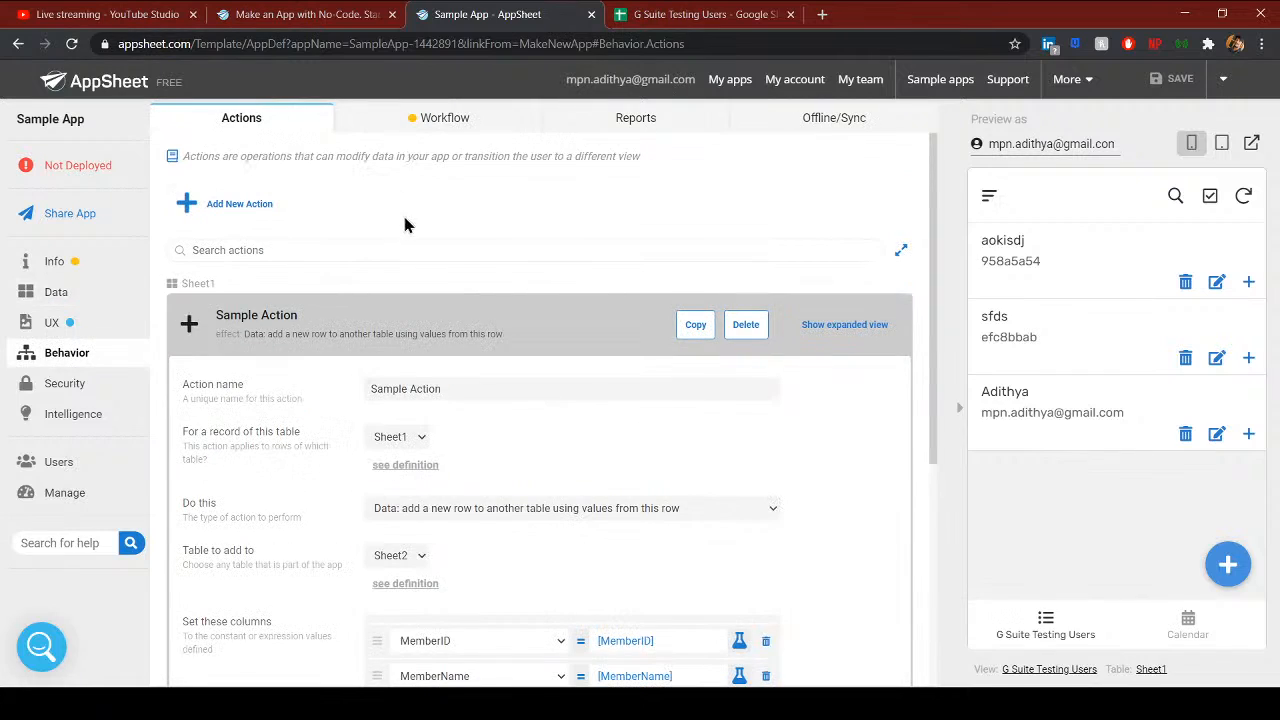
click(423, 122)
scroll(419, 421, down, 1)
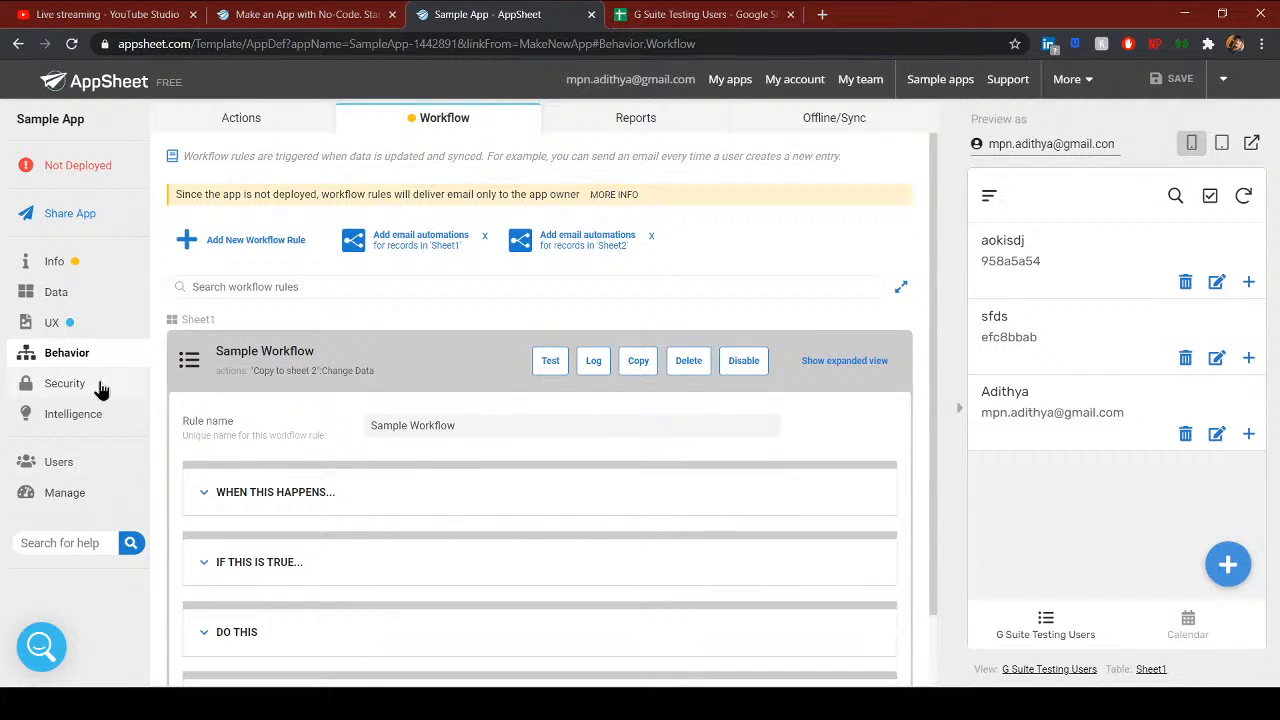
click(100, 388)
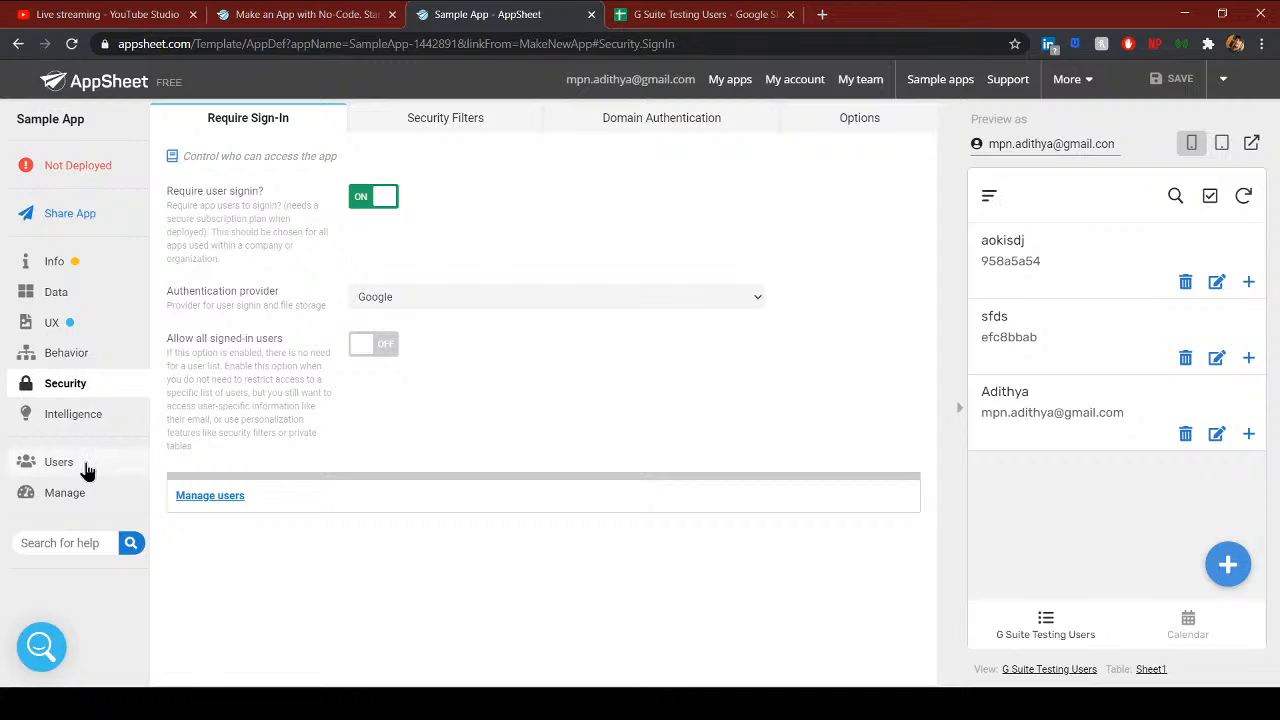
click(436, 128)
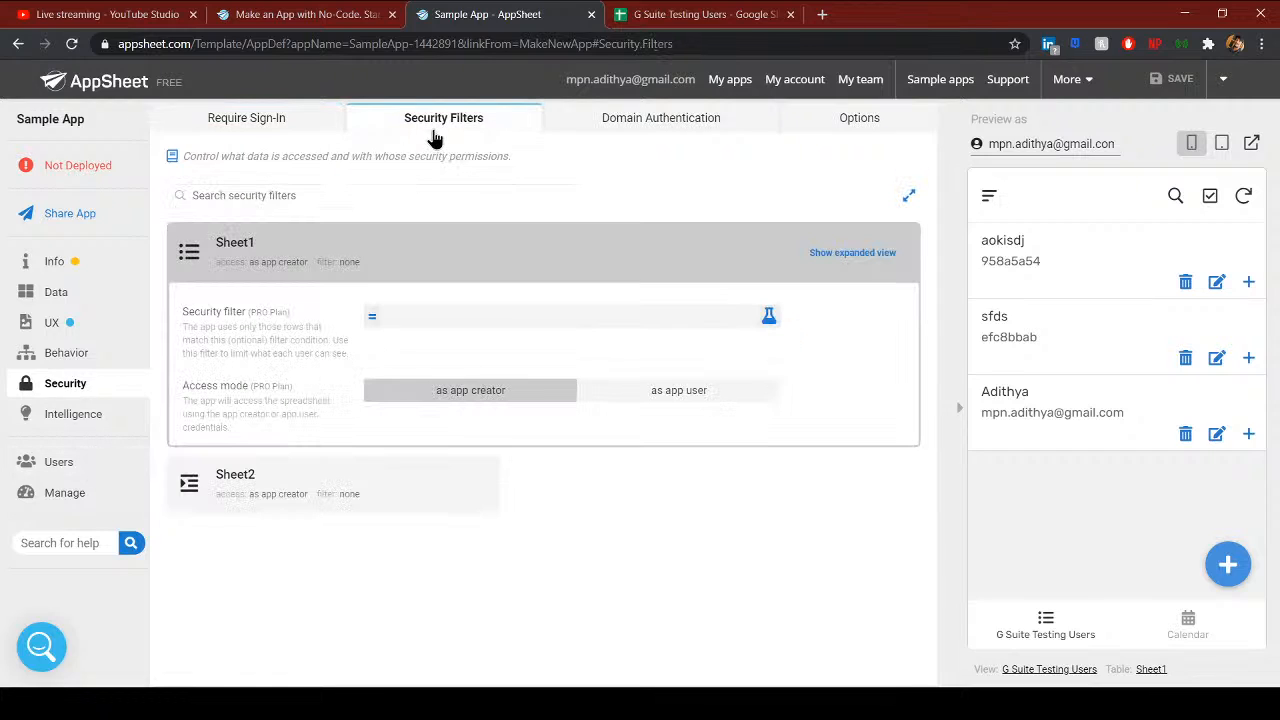
click(299, 122)
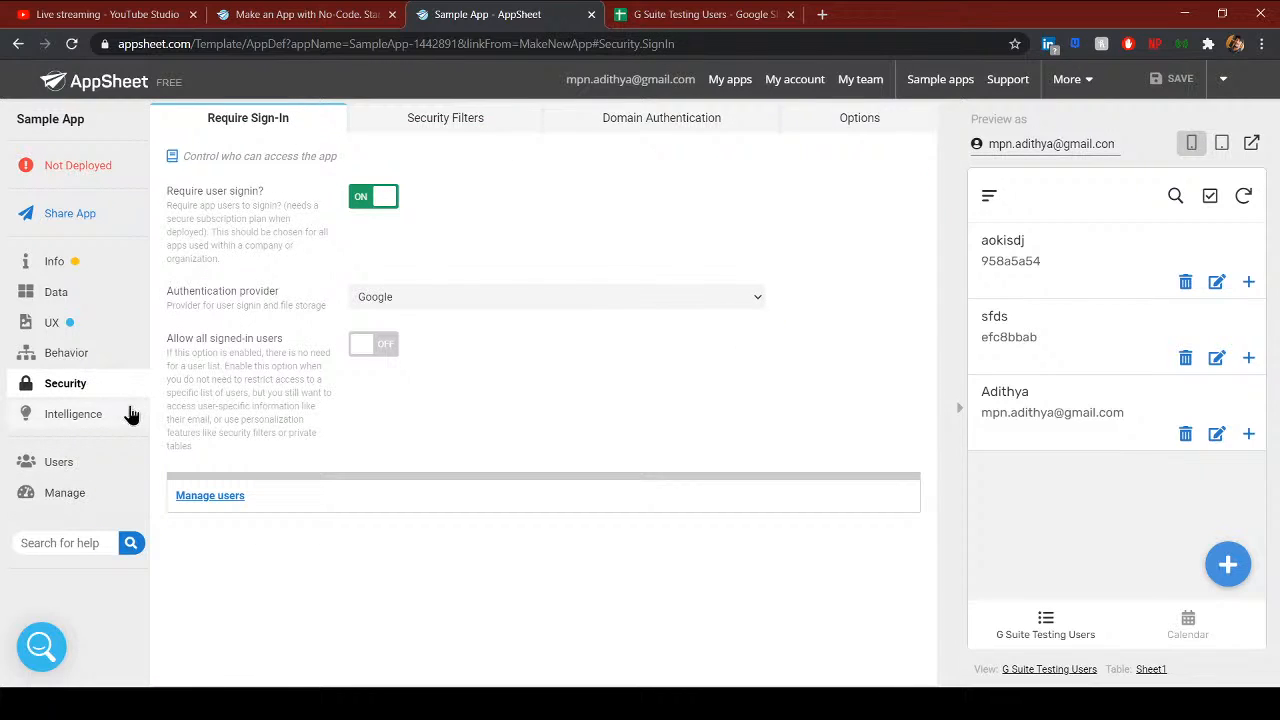
click(90, 352)
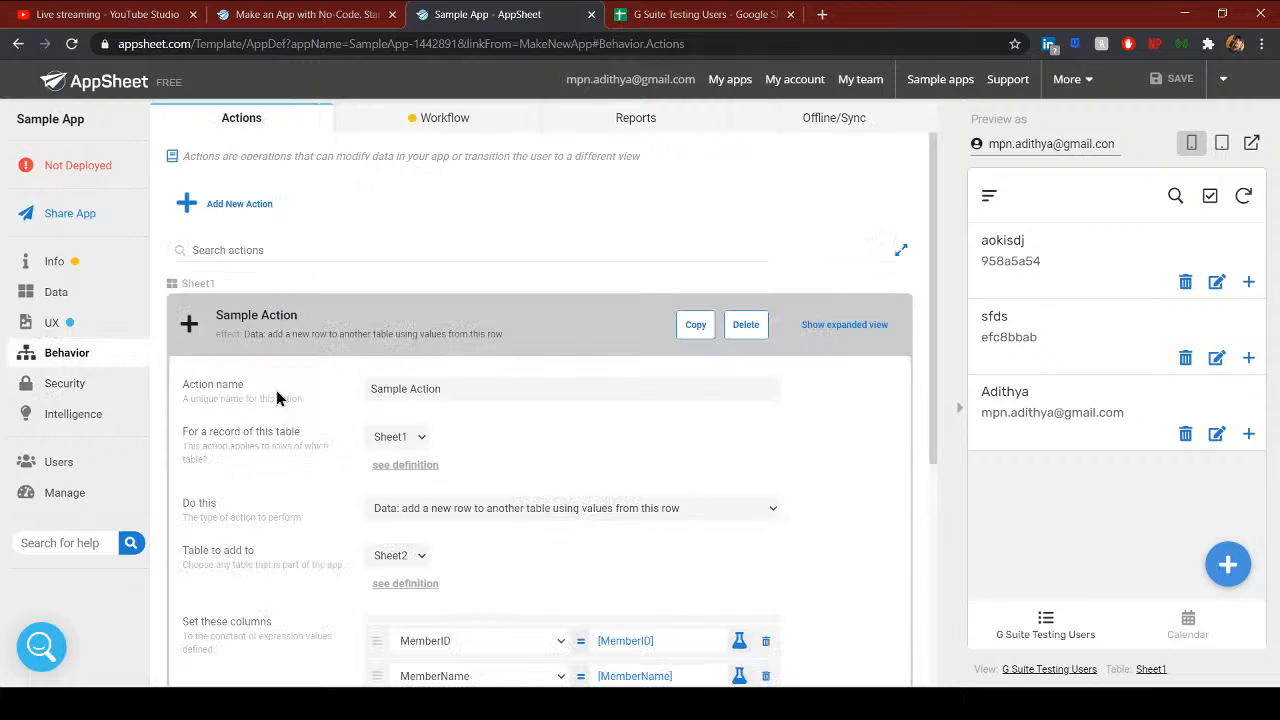